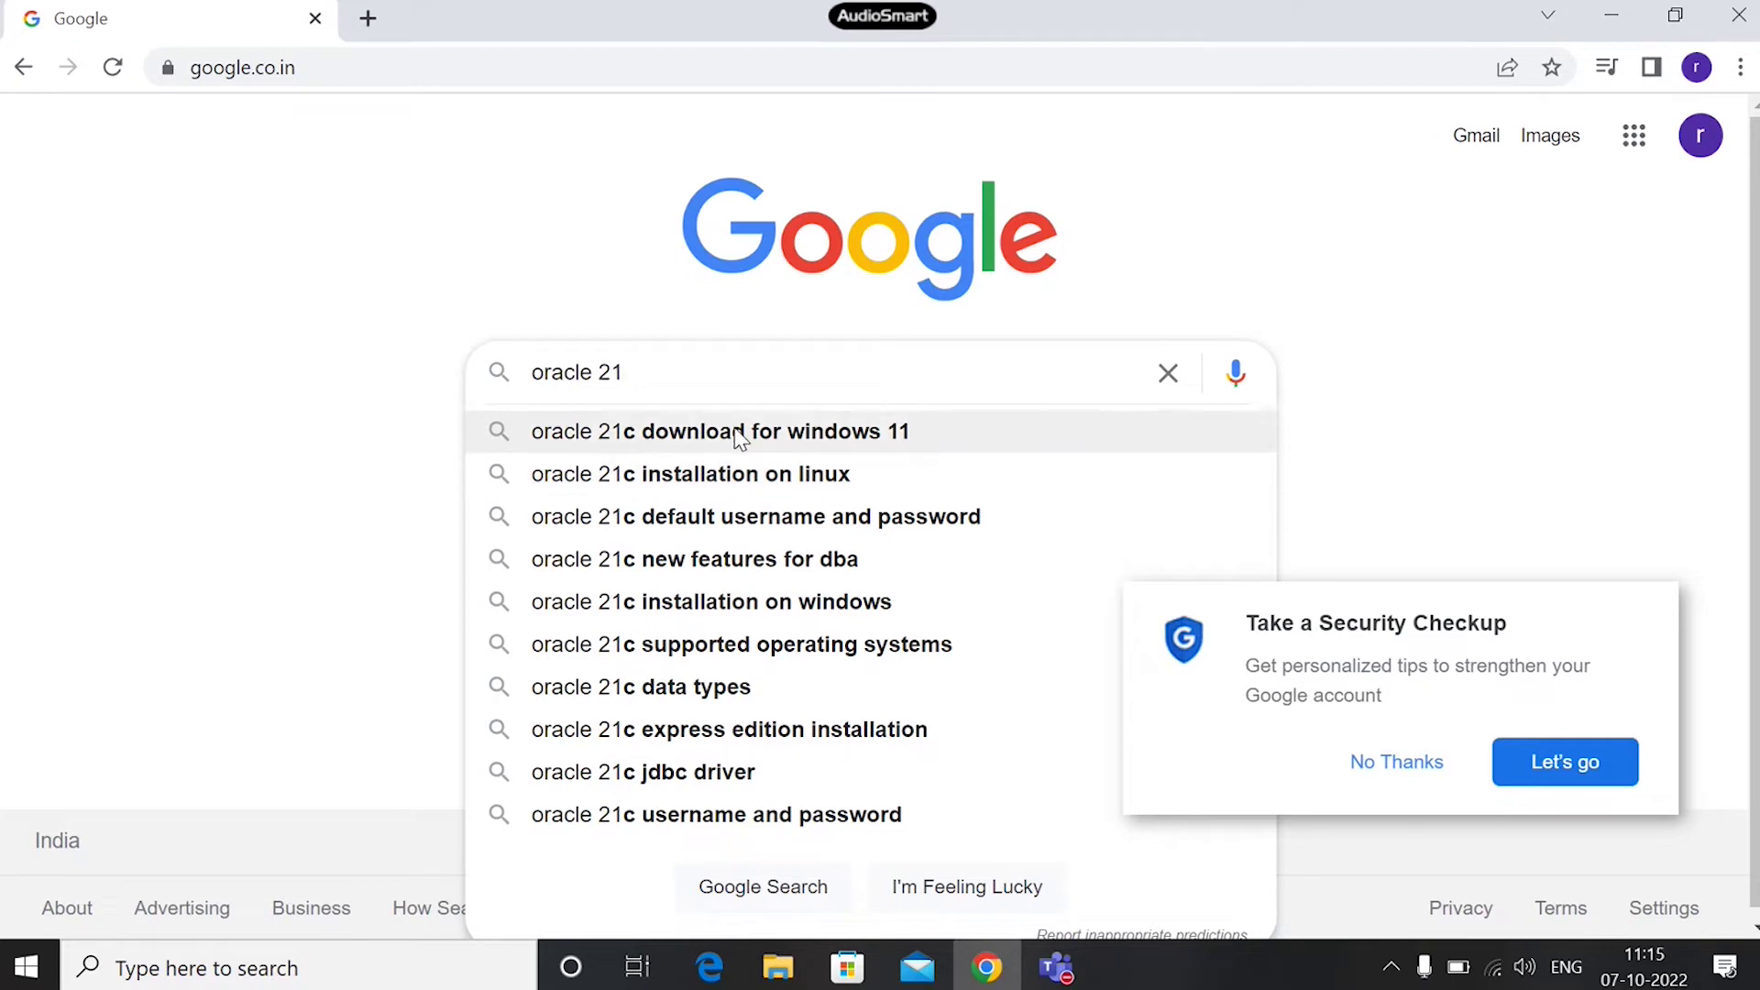
Search Google for 'oracle 21c download for windows 11' and open Oracle's Database 21c Windows x64 download page
left_click(738, 435)
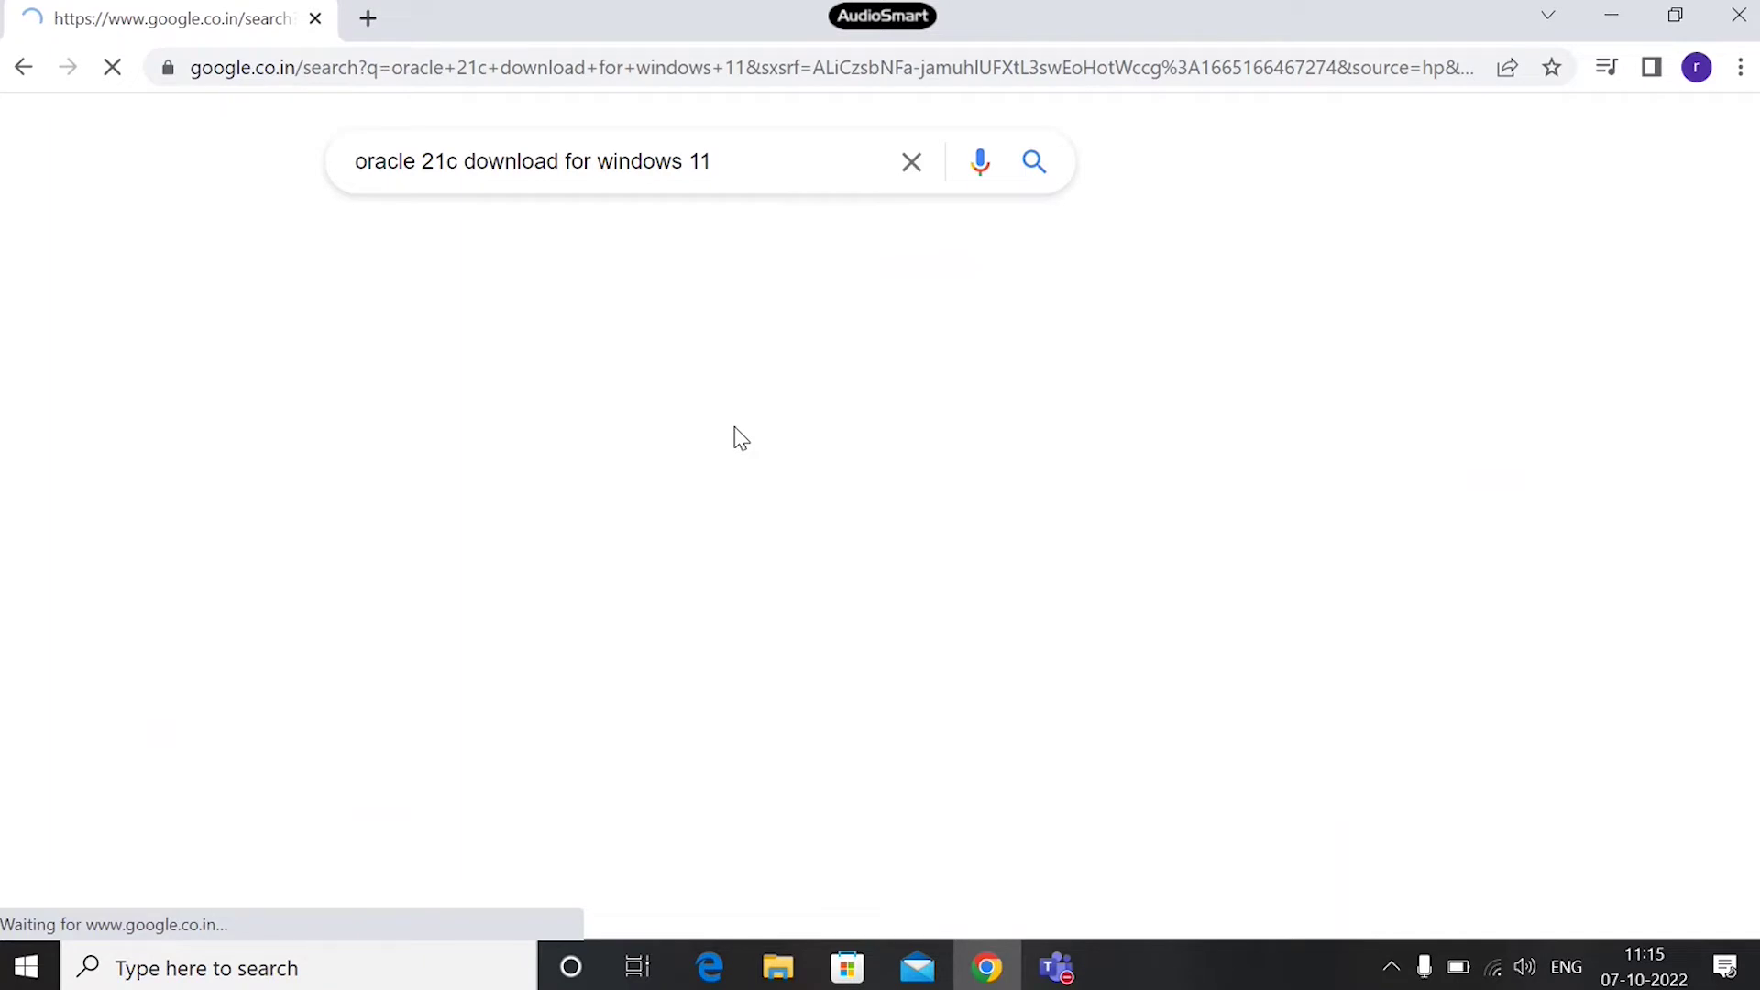
left_click(805, 161)
left_click(5, 435)
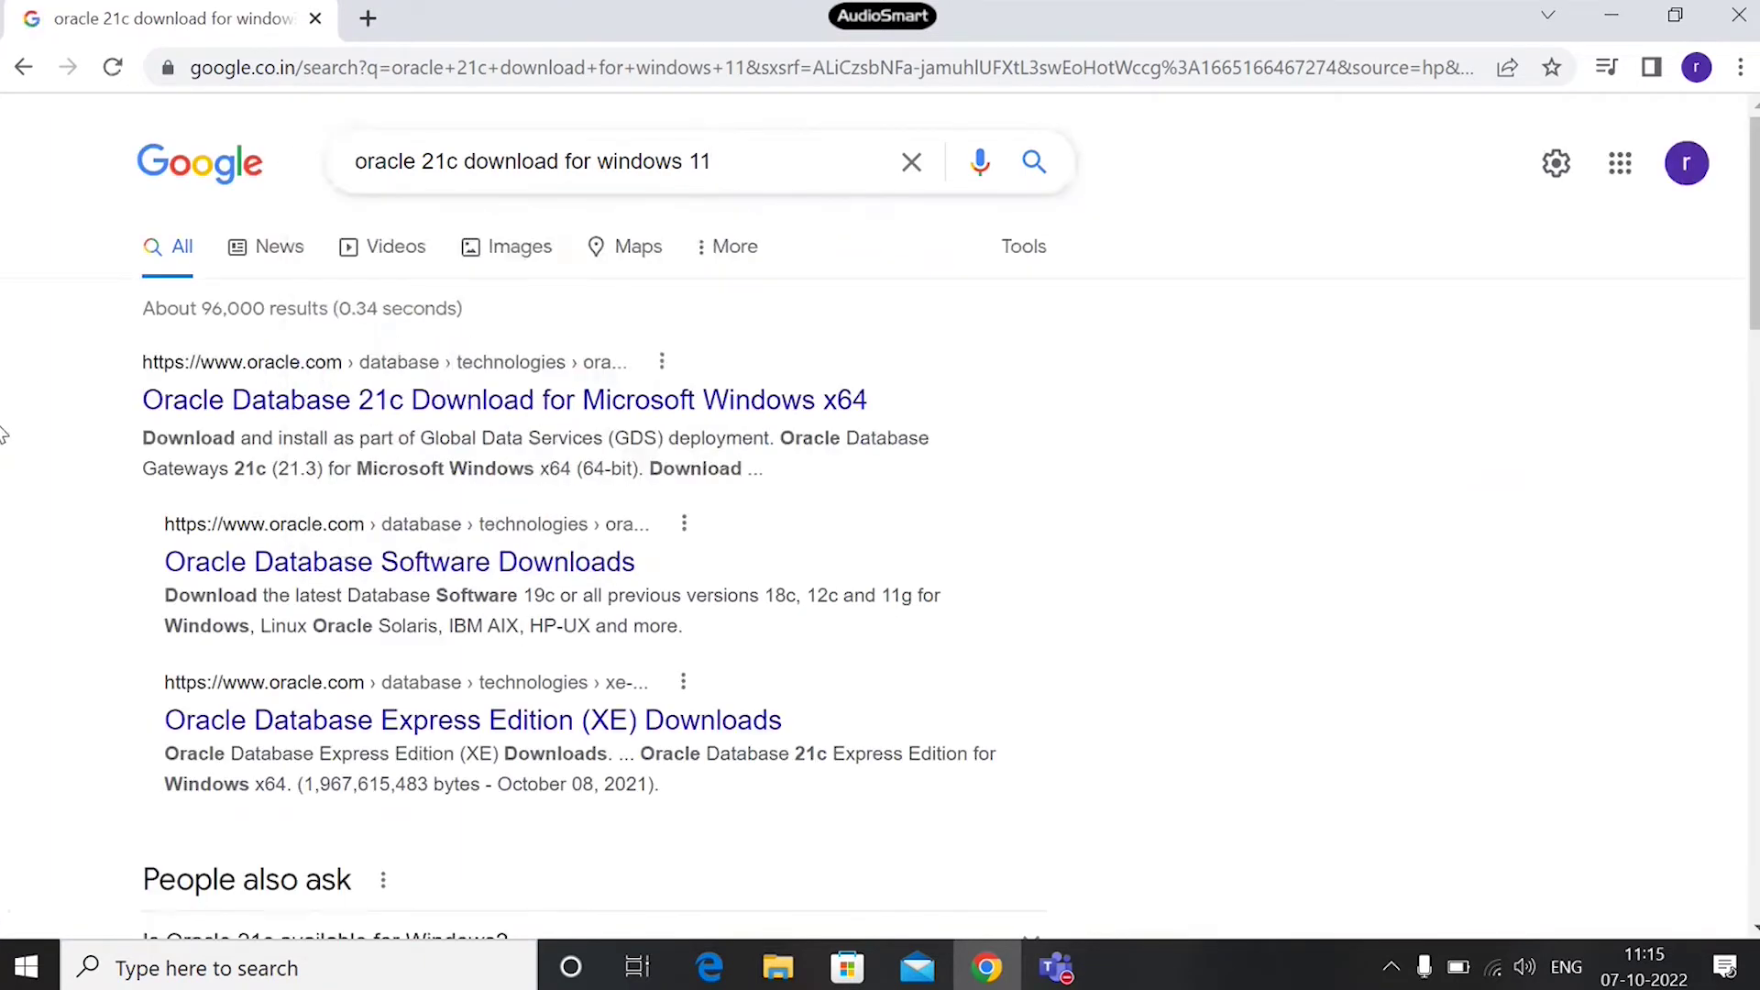
left_click(406, 407)
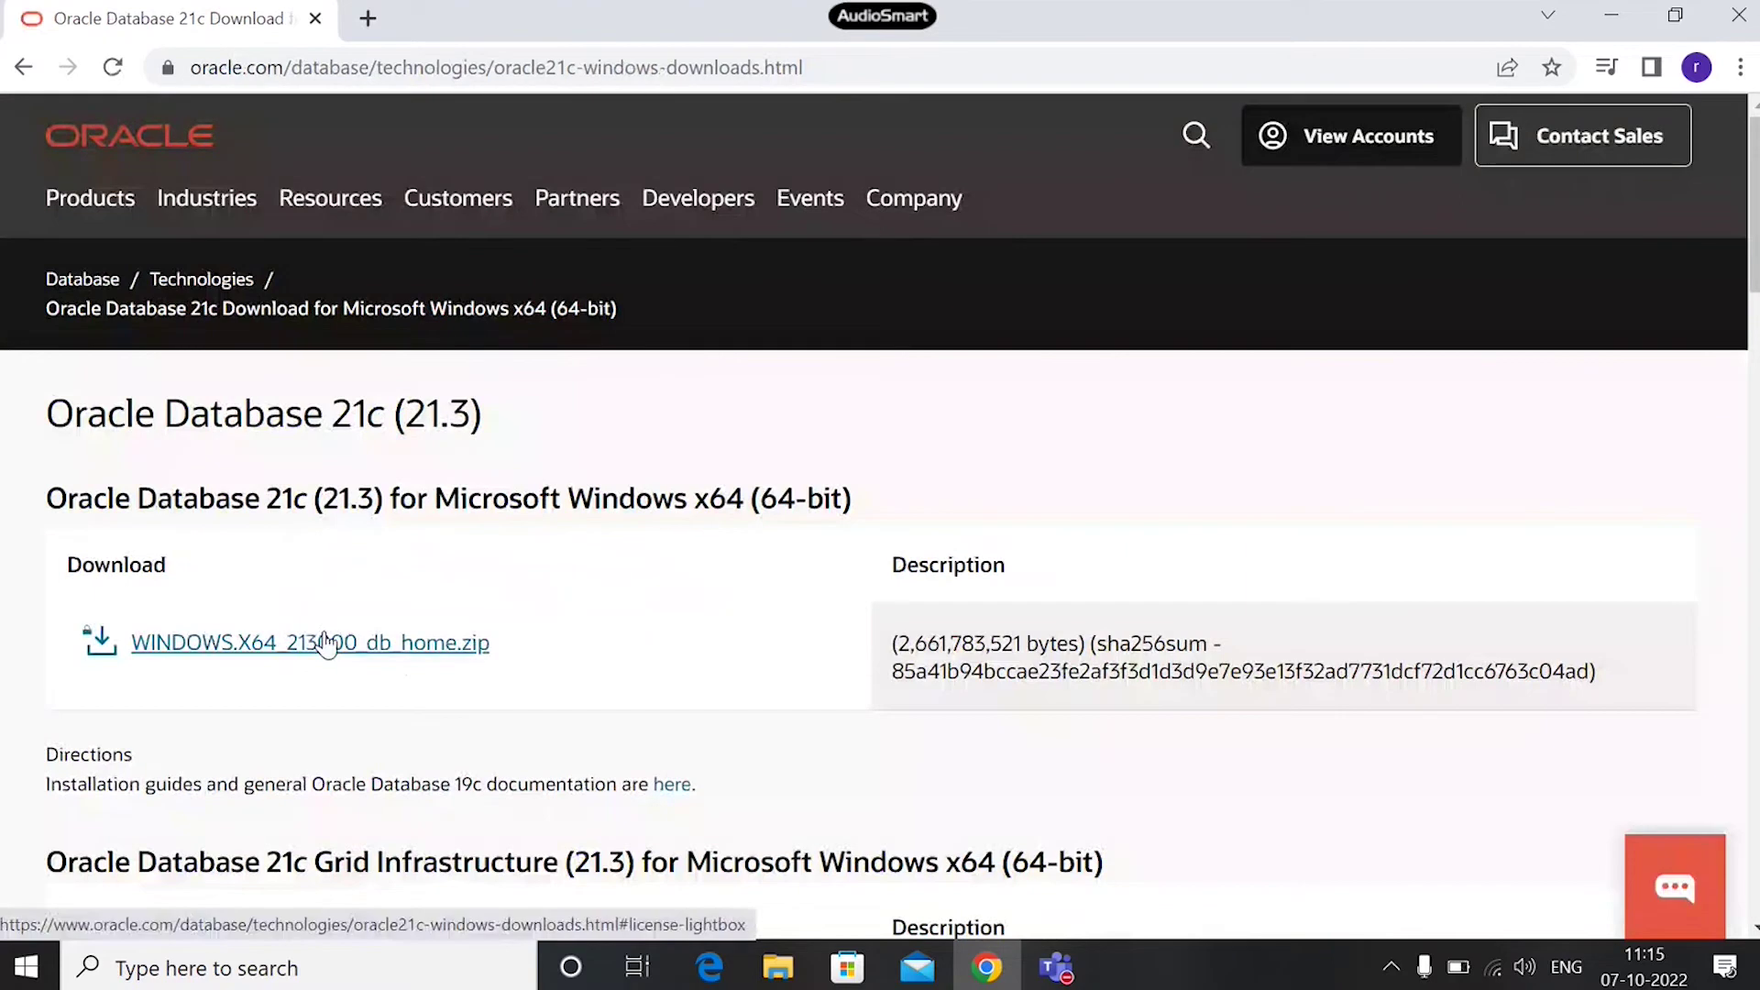
Request the Database 21c Windows x64 zip, accept the license, and choose to create a new Oracle account
left_click(239, 645)
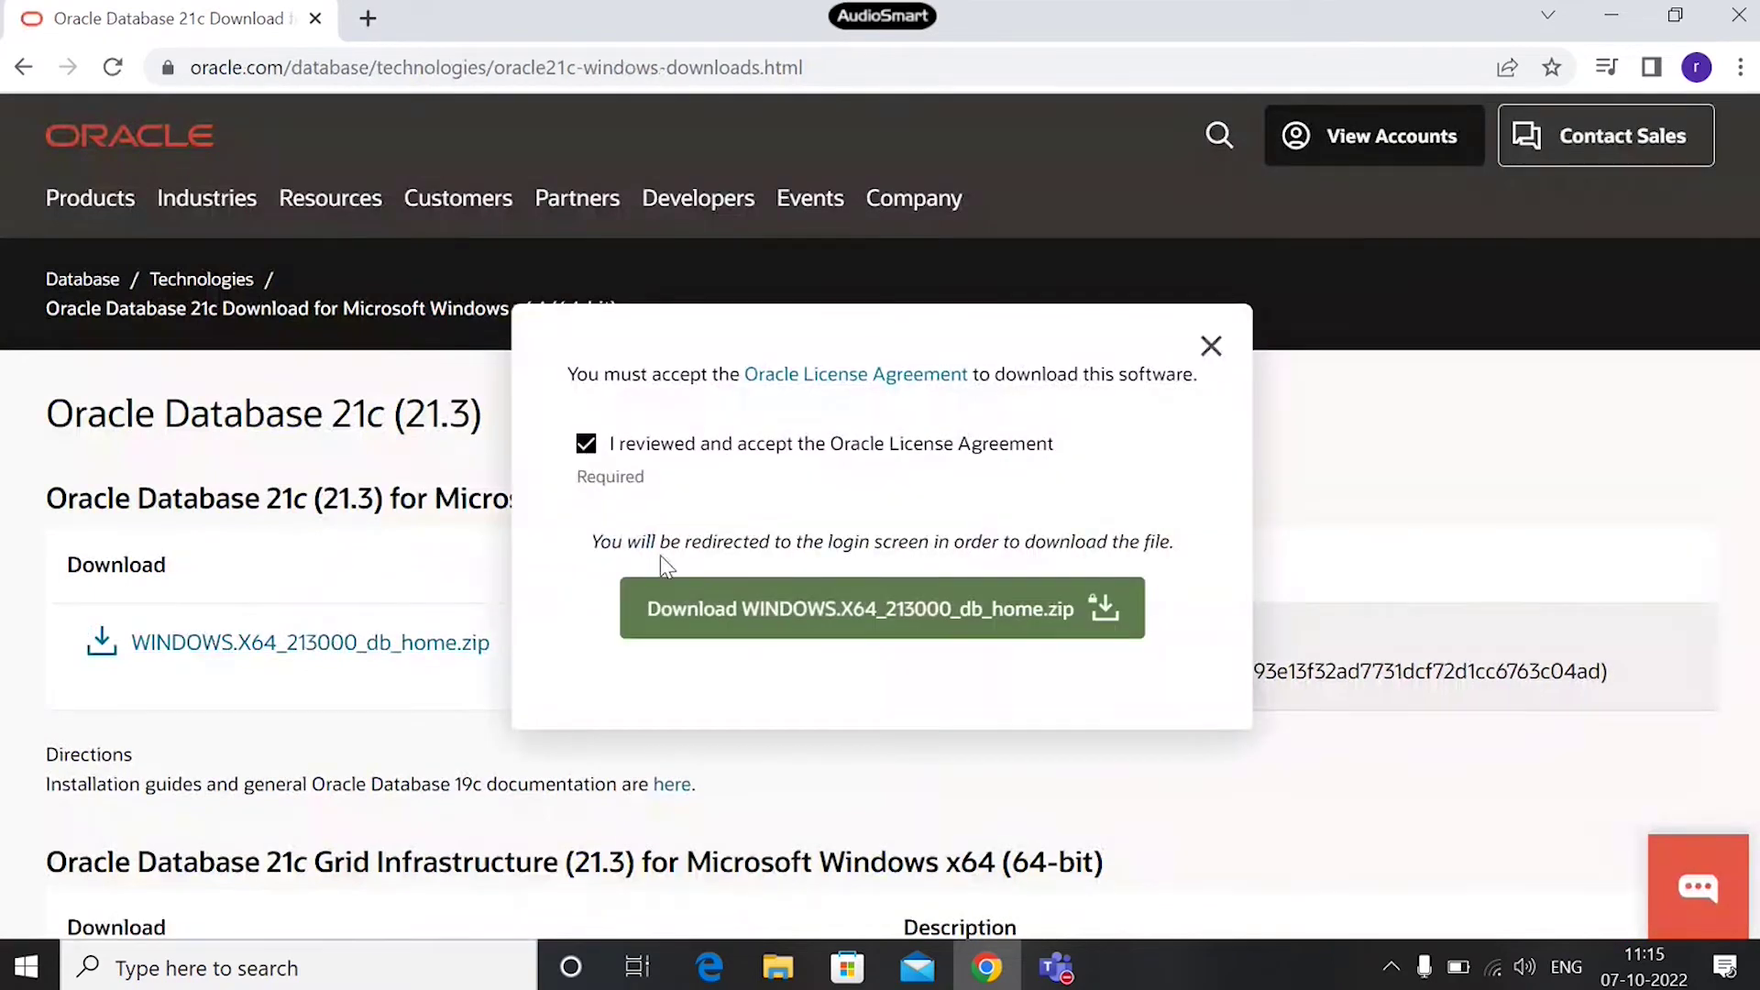
left_click(873, 622)
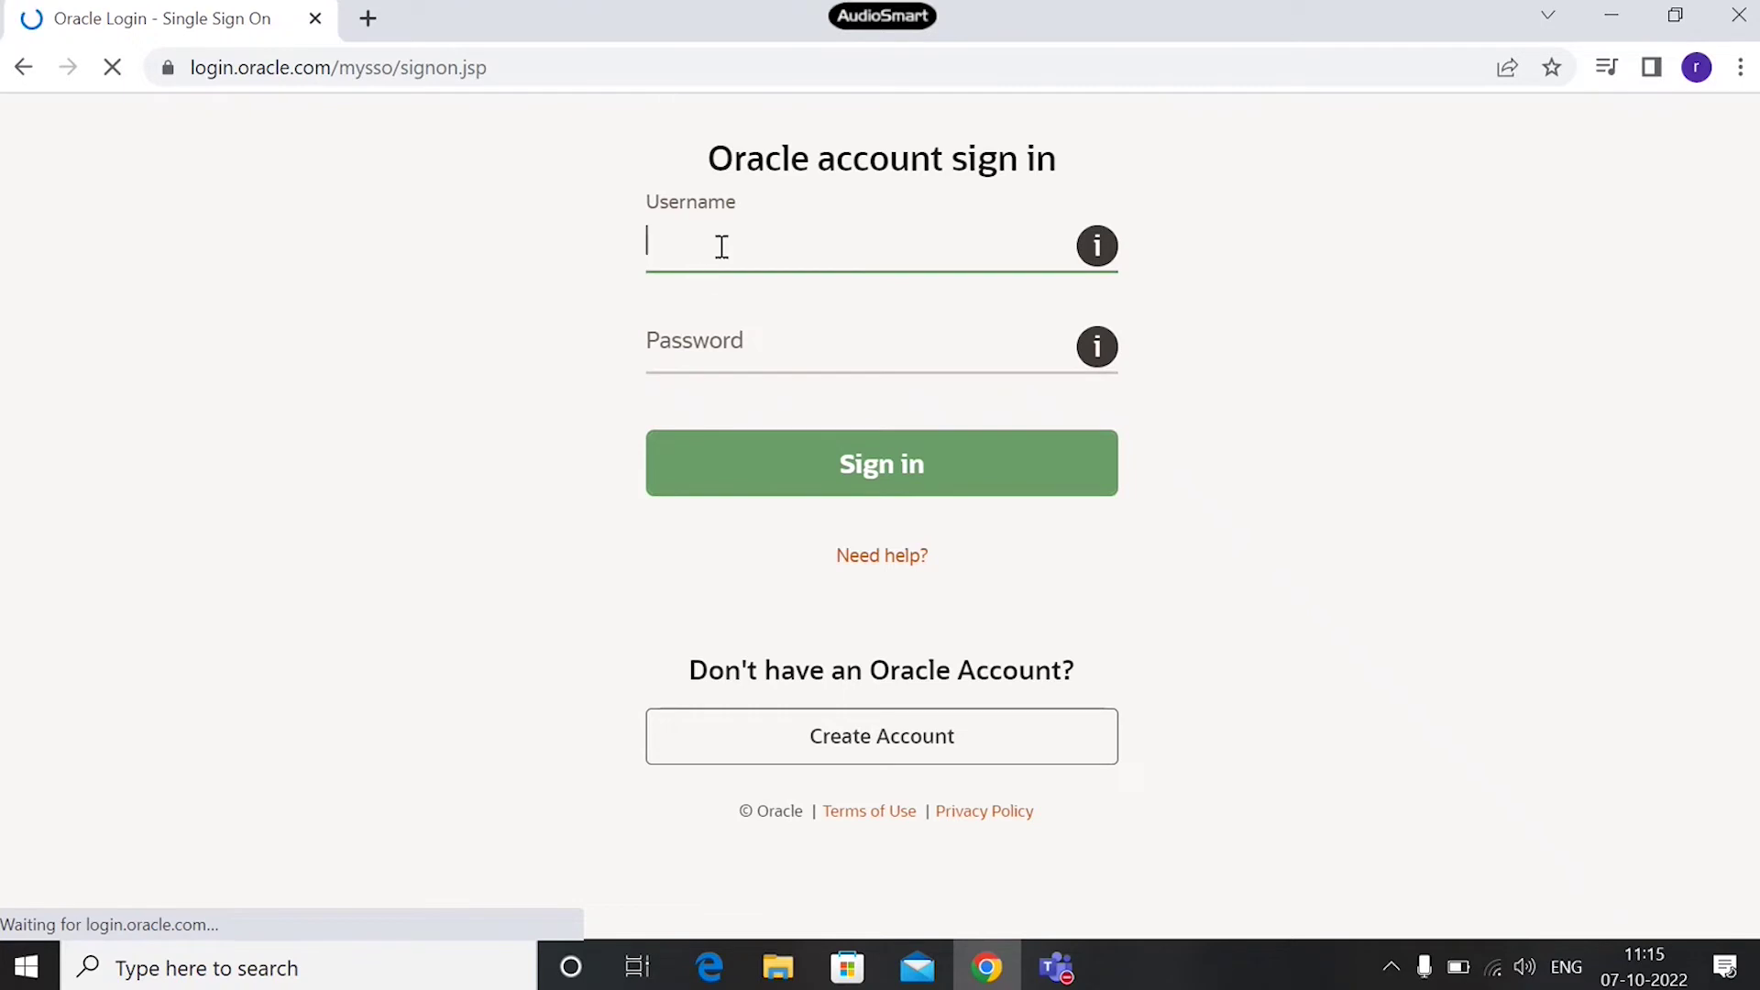
type("vr")
left_click(868, 742)
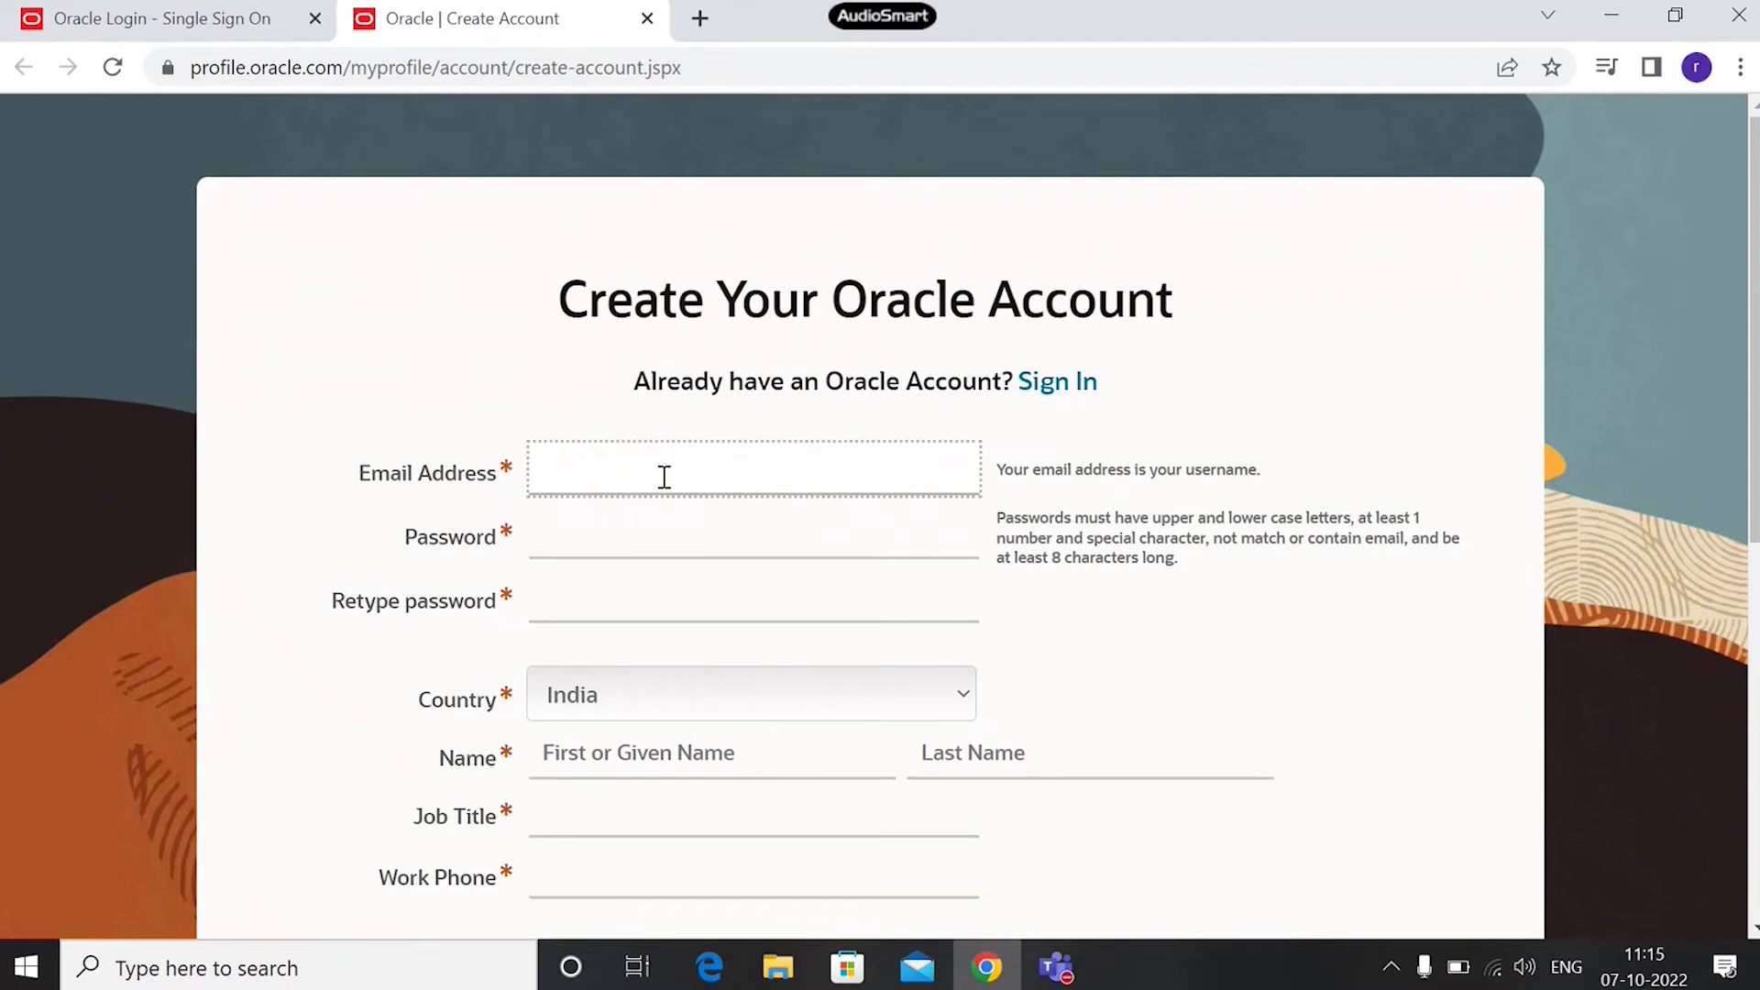
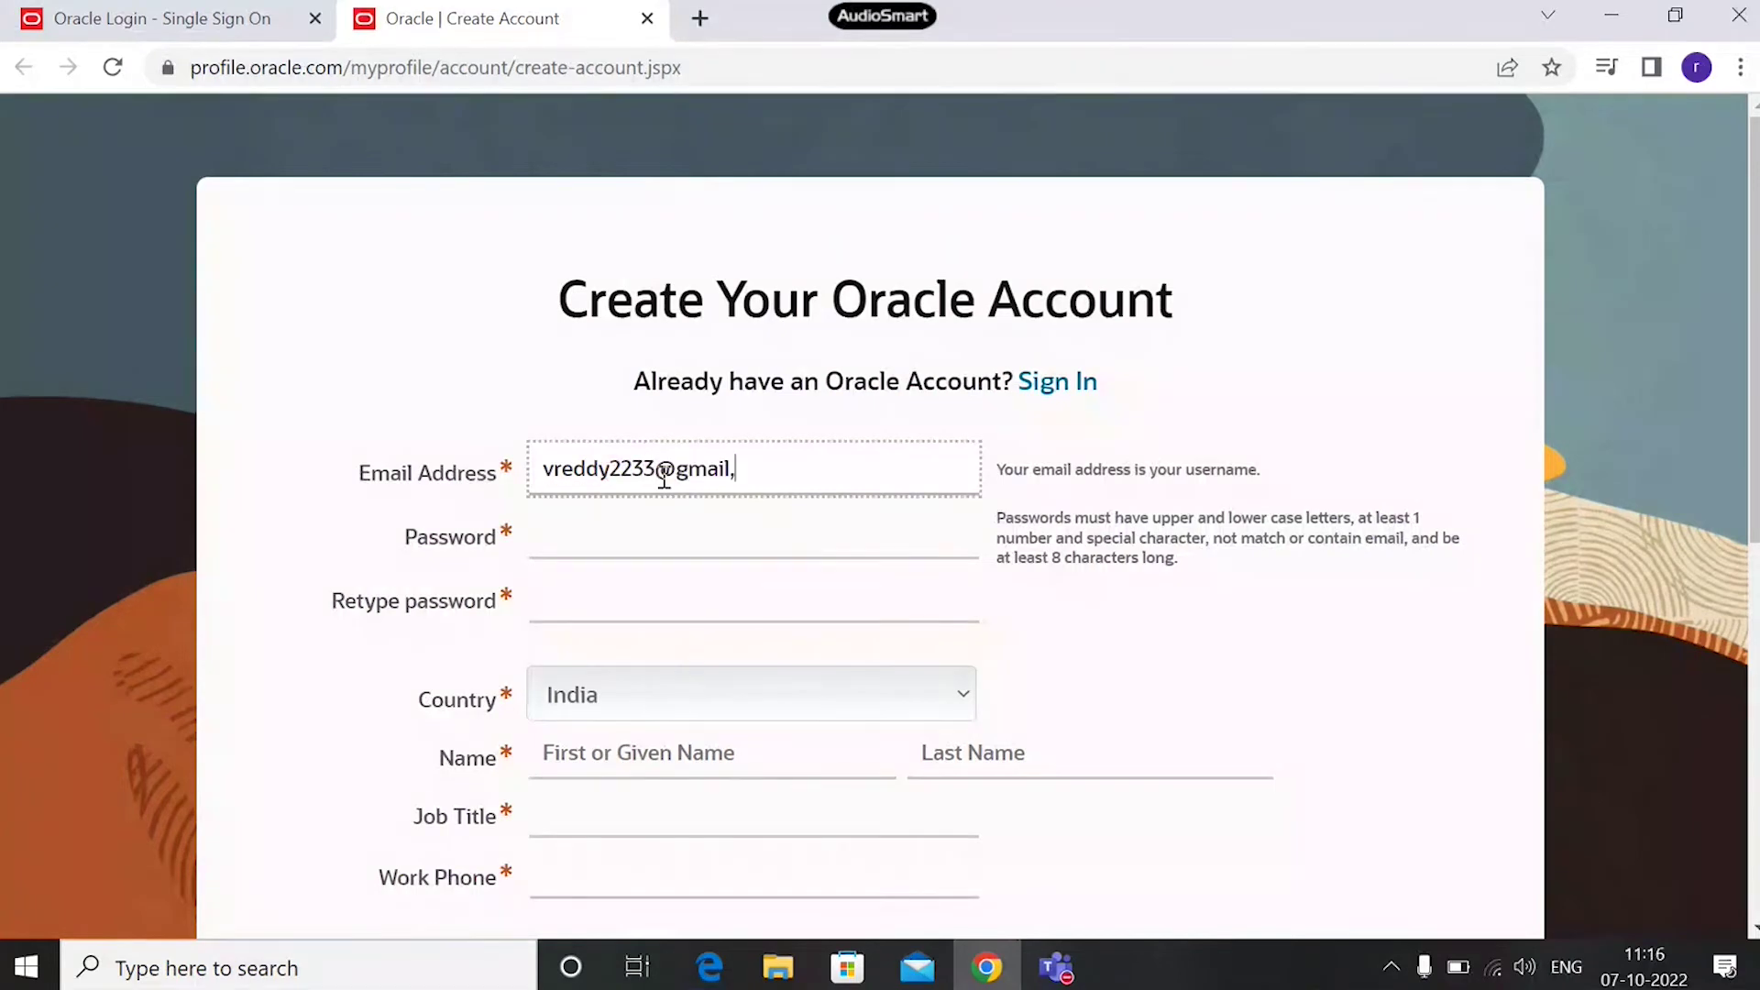
Enter a password that meets the requirements and retype it to confirm
left_click(648, 536)
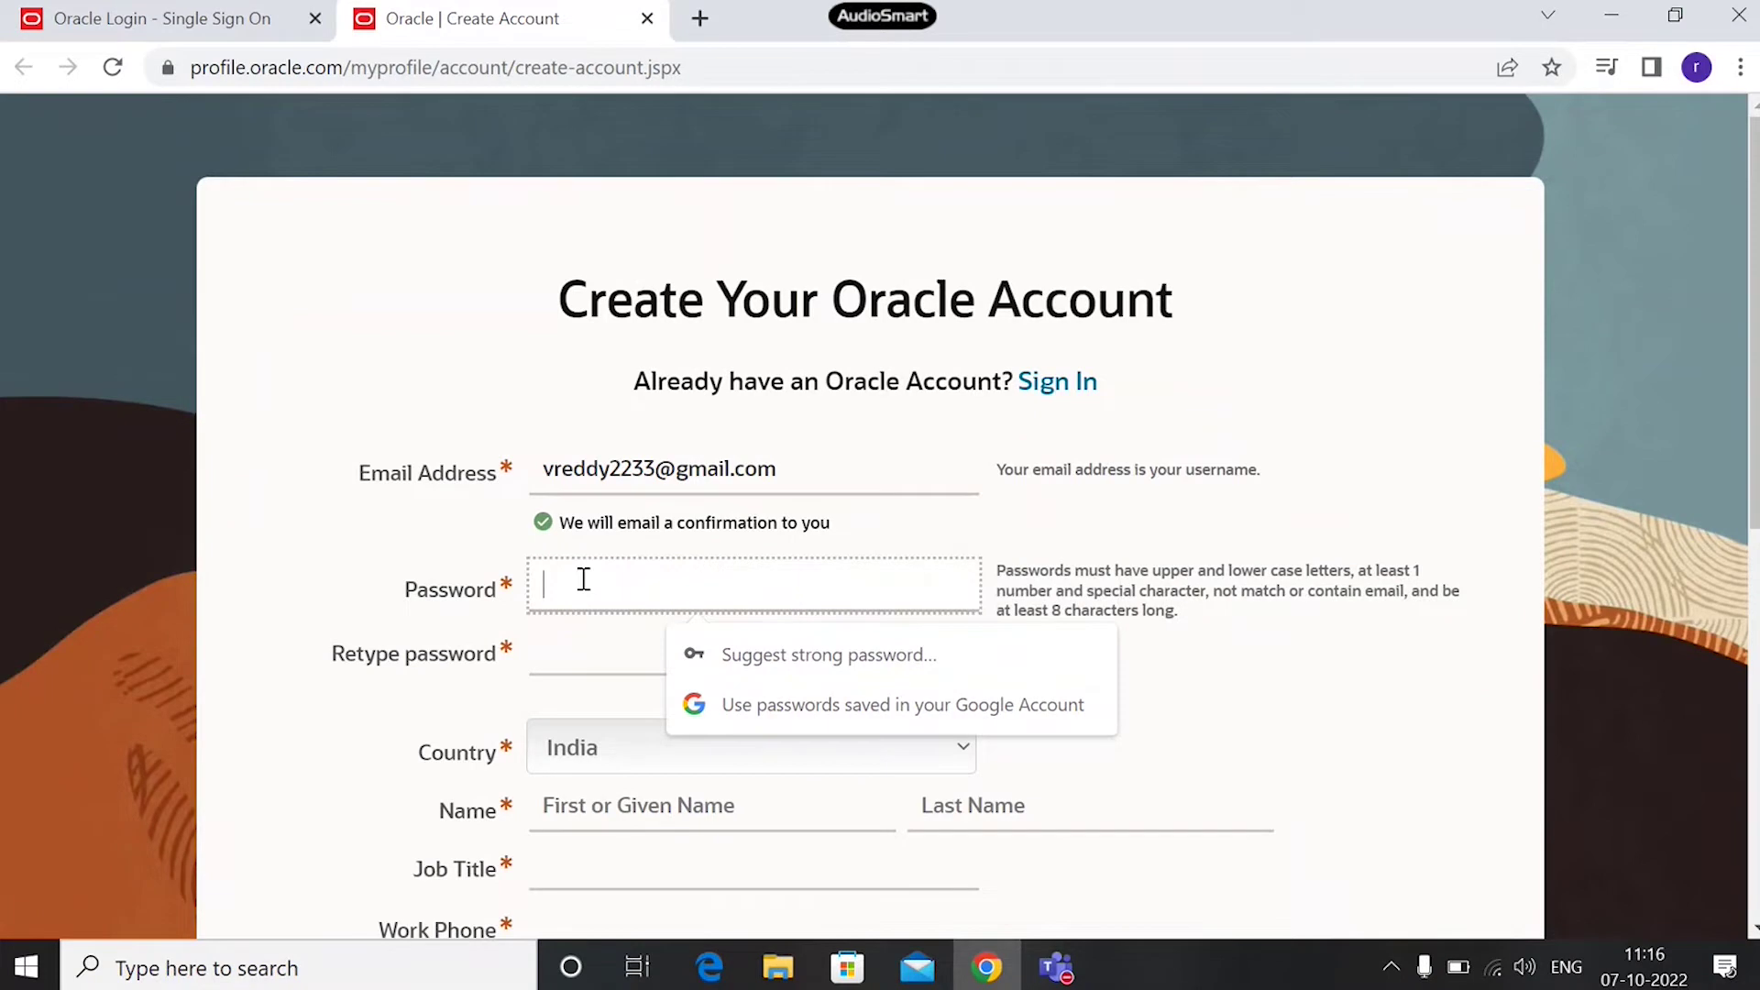
left_click(580, 648)
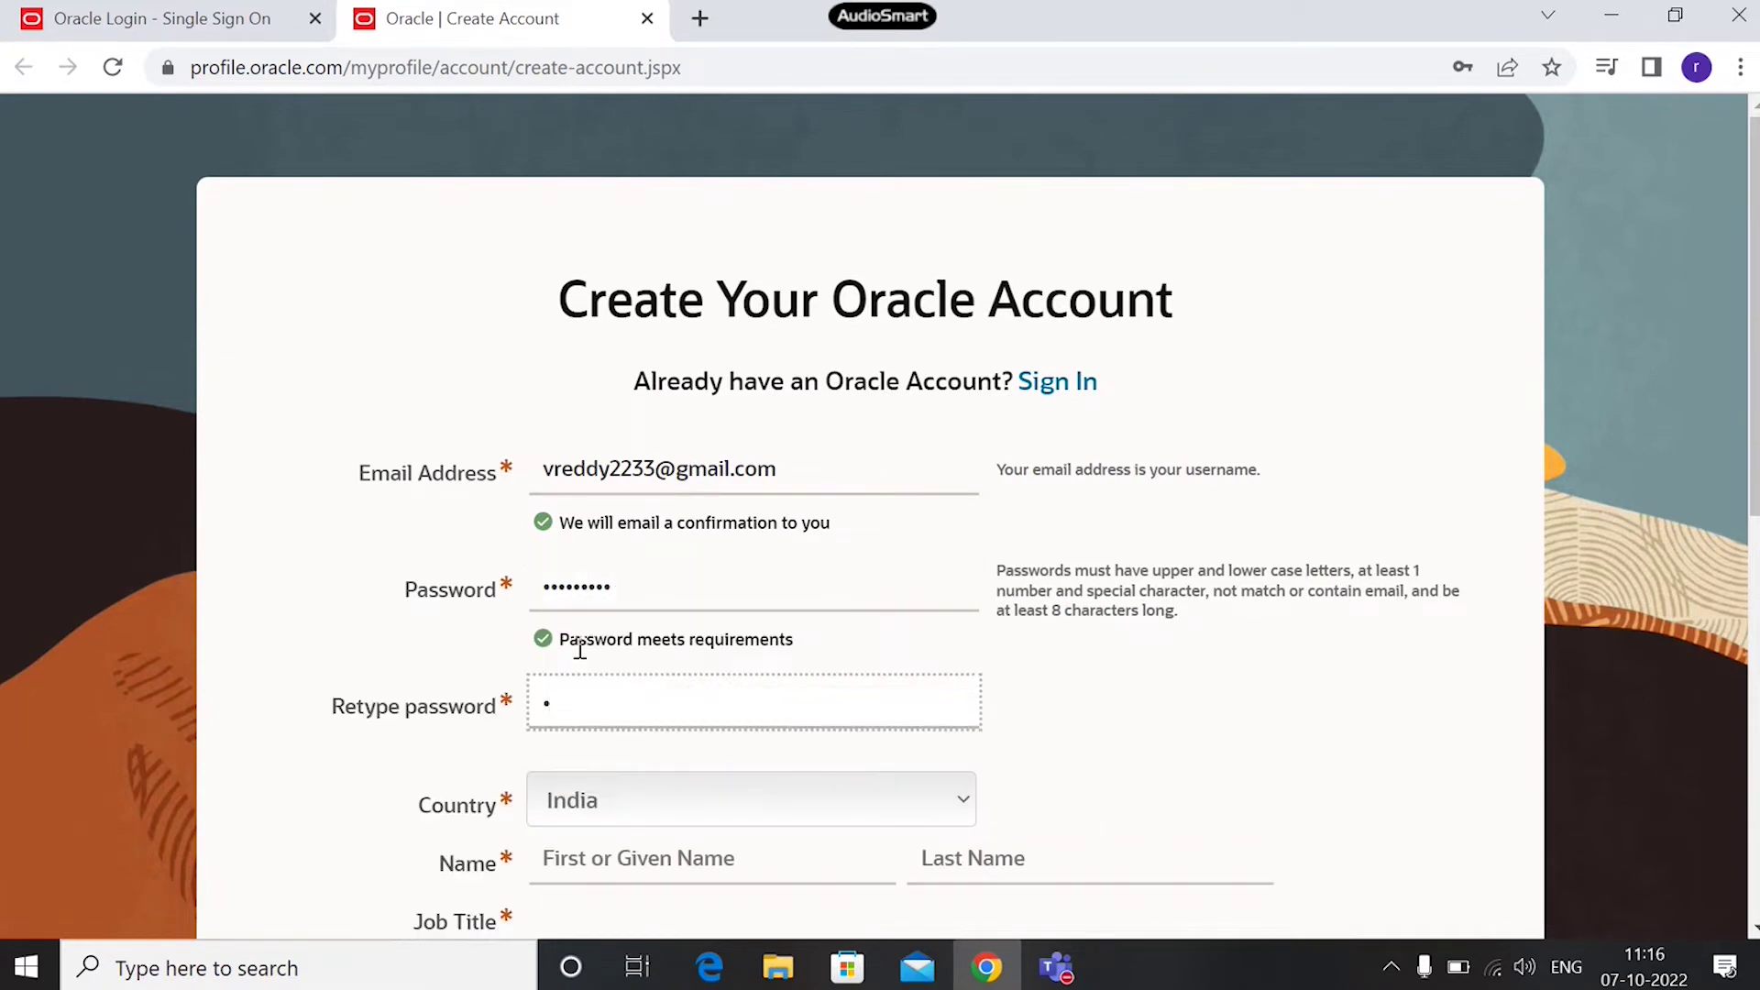
left_click(579, 649)
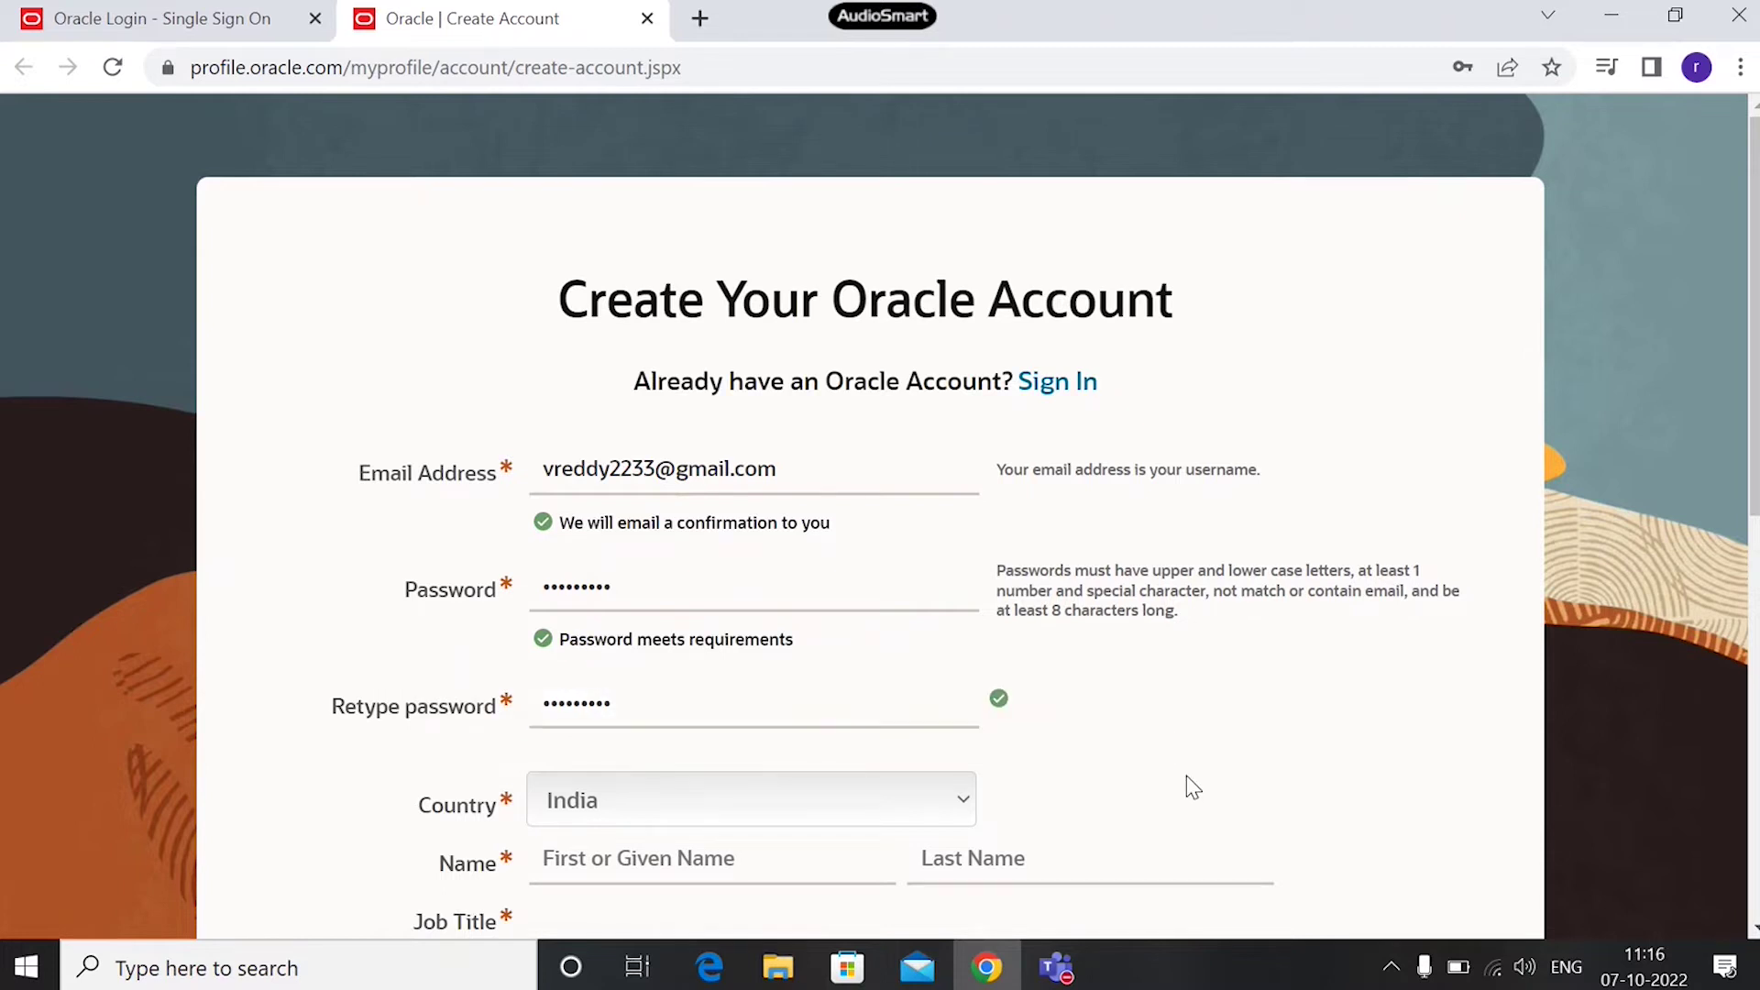
Enter the first name and last name on the account form
scroll(1270, 785, "down", 1)
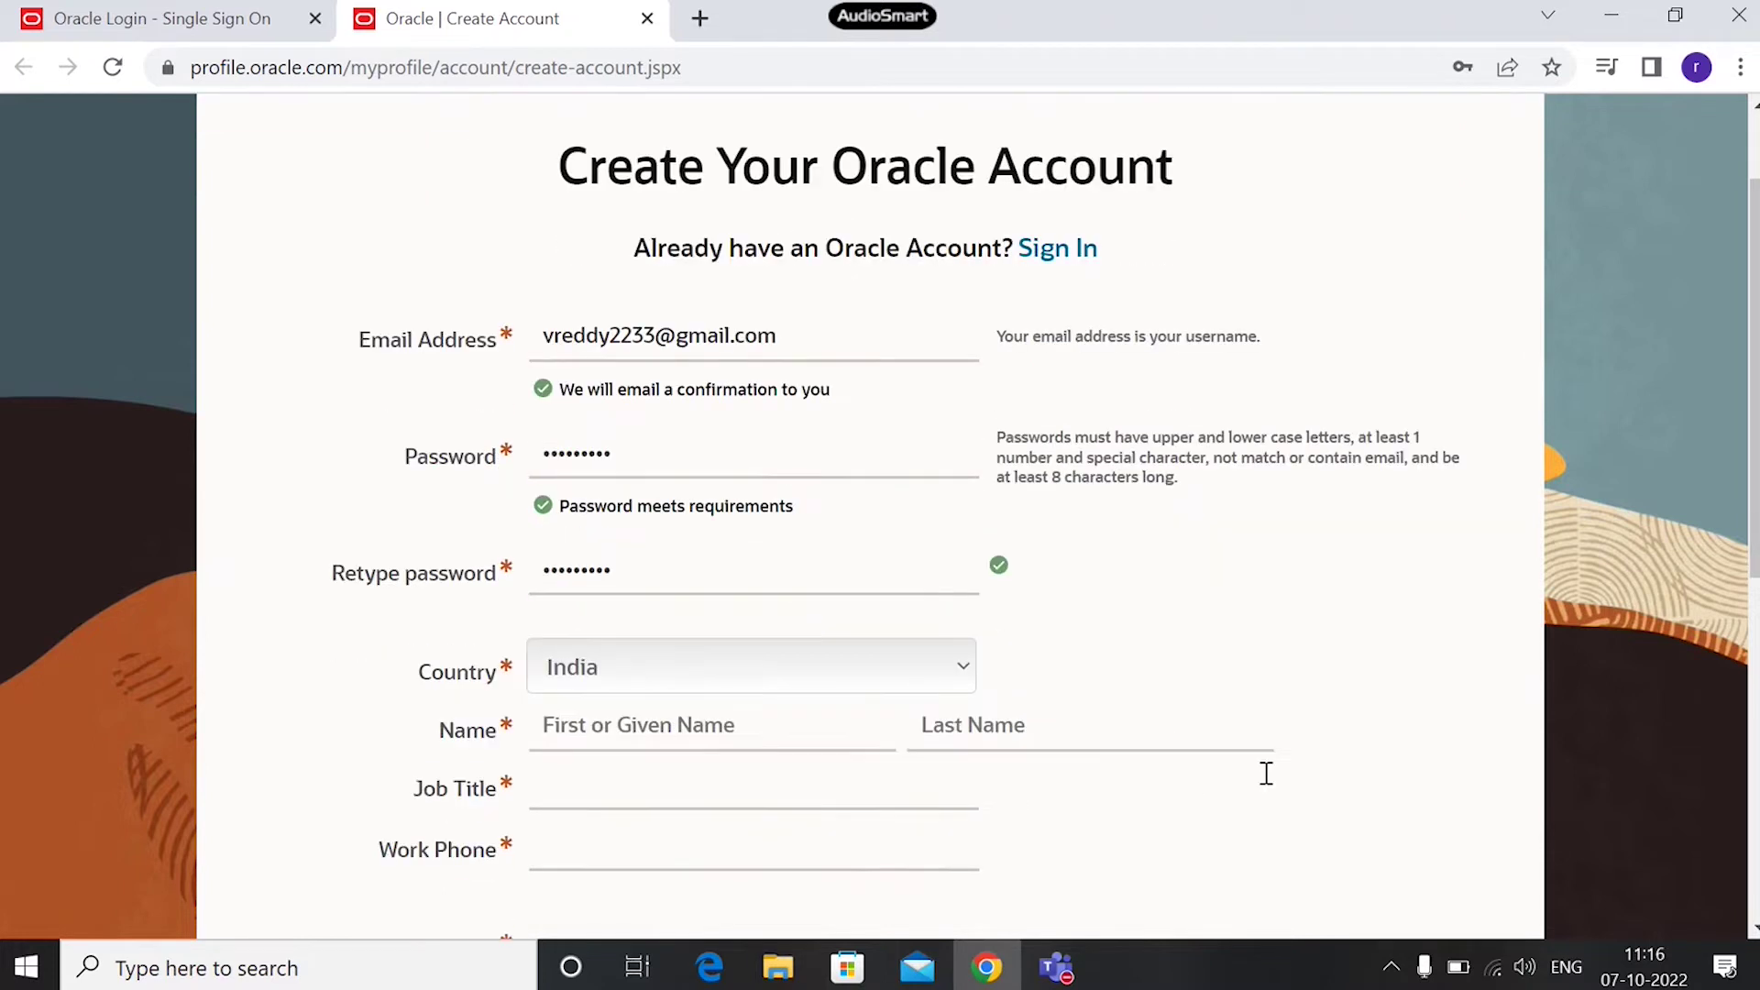
scroll(1266, 777, "down", 3)
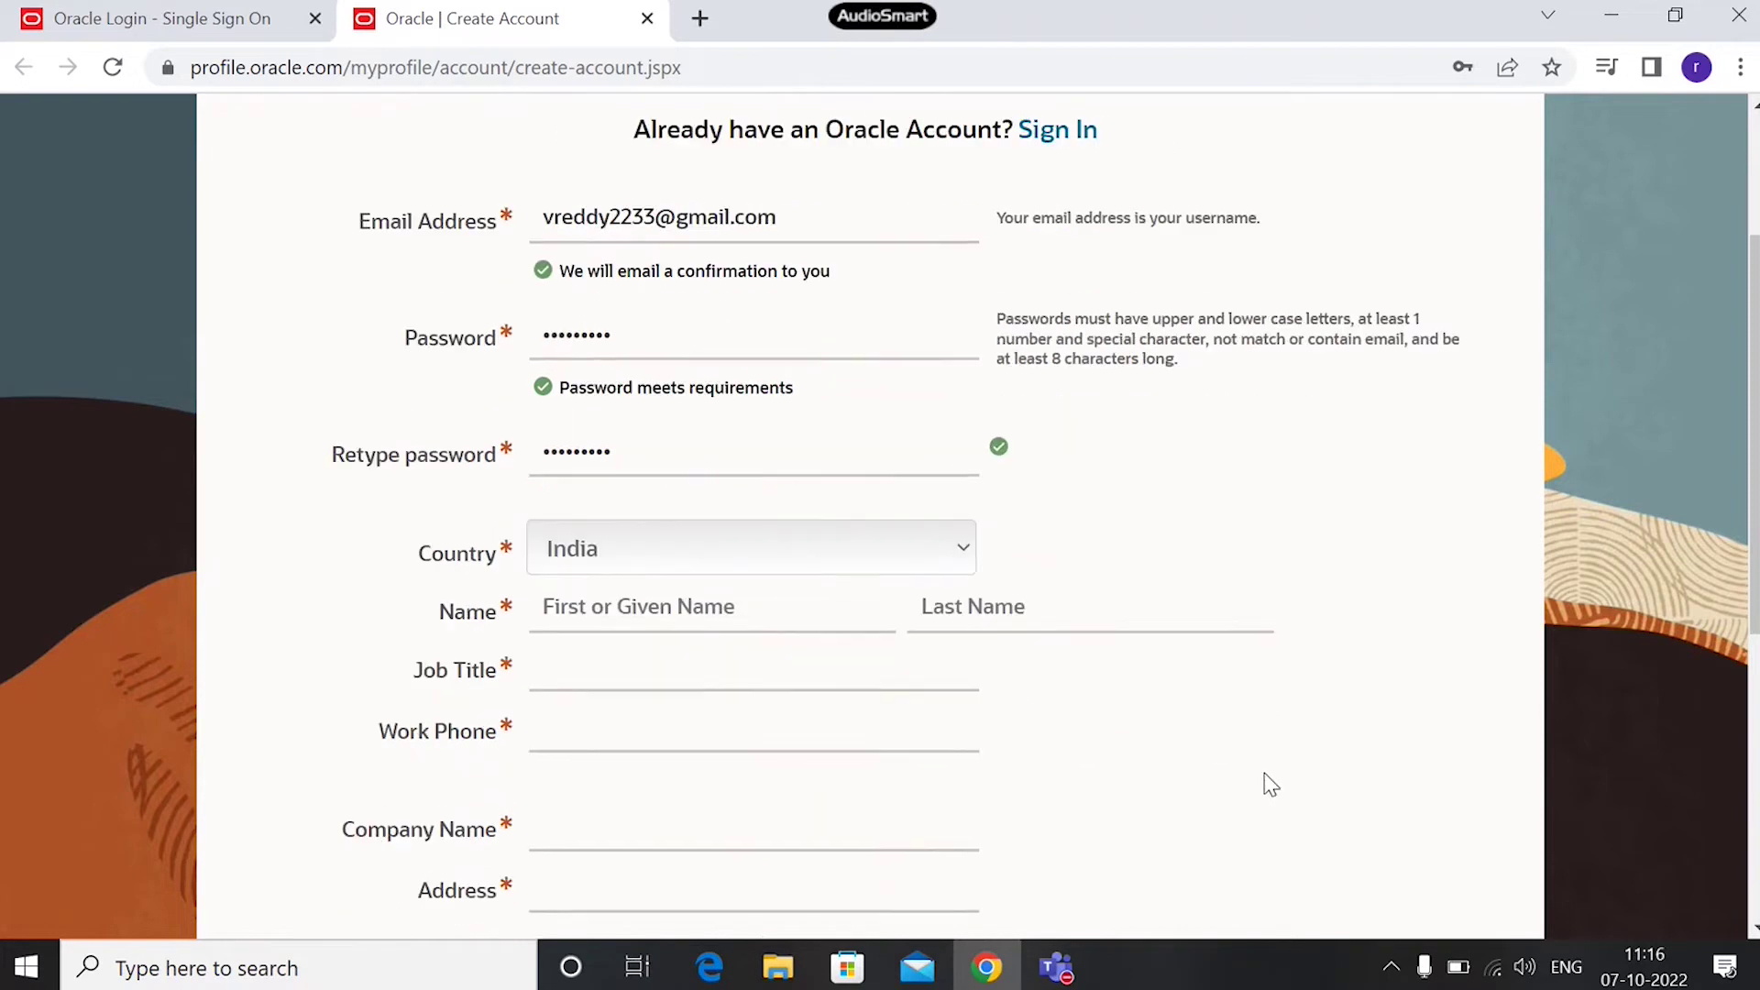
left_click(638, 370)
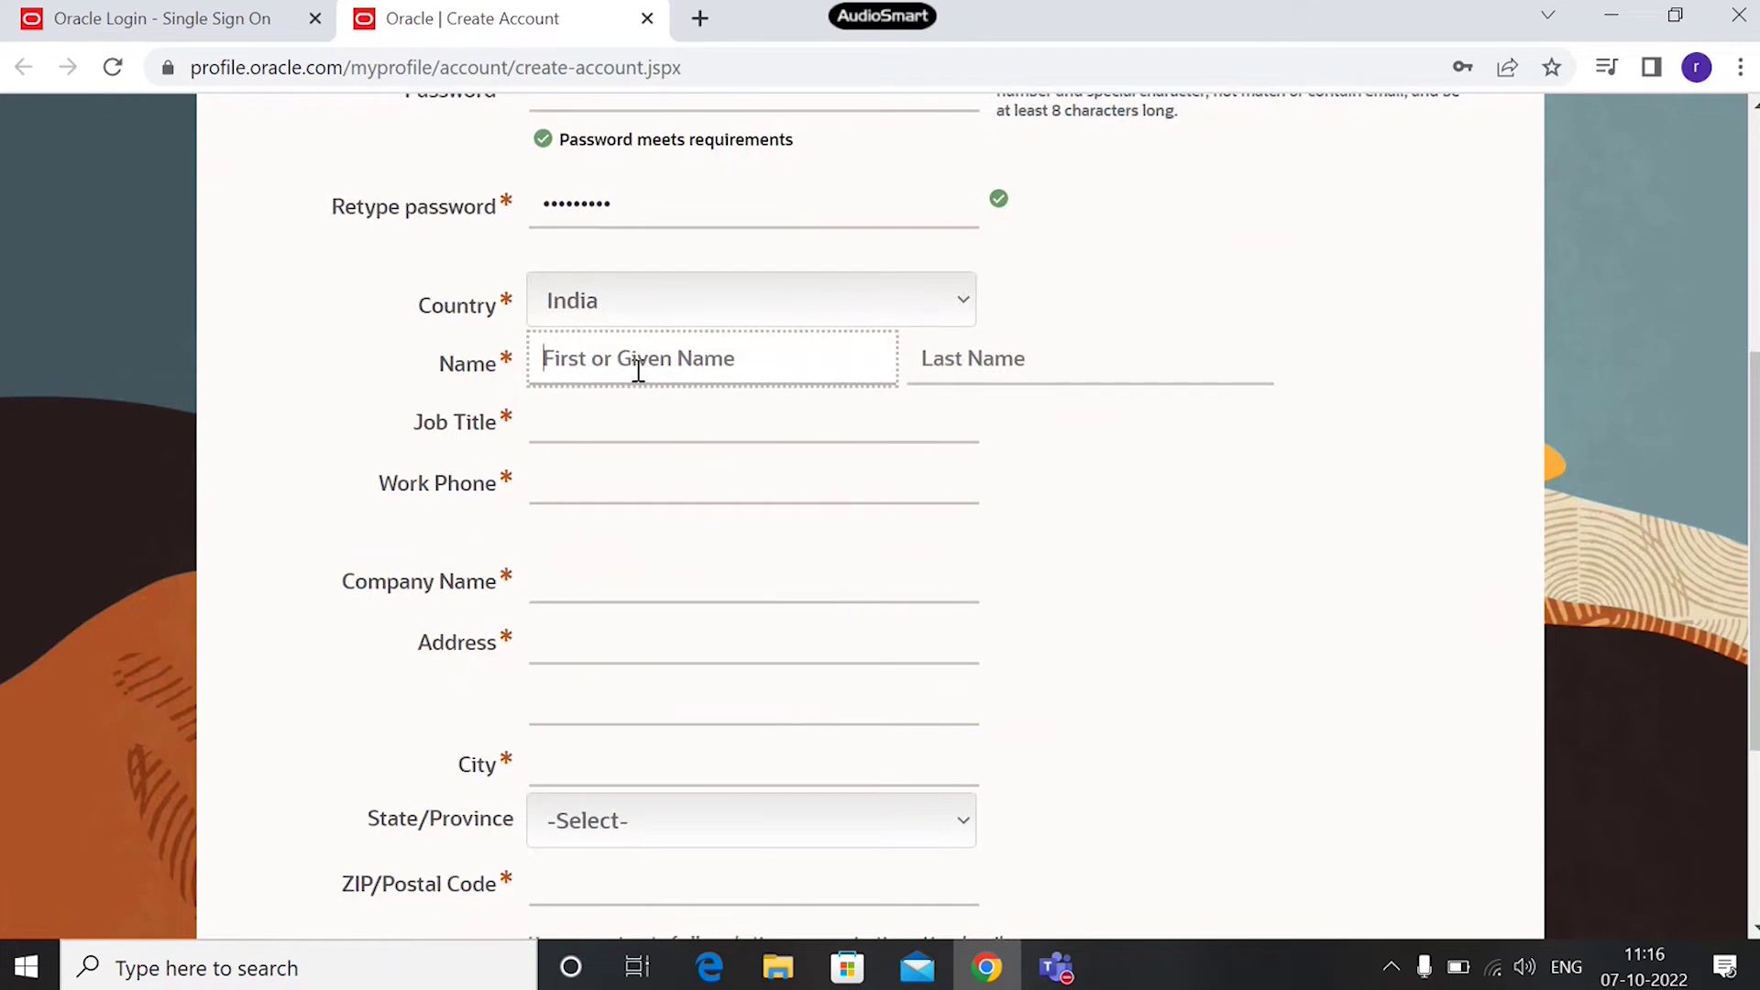
type("v")
key("BackSpace")
type("Vashi Tech")
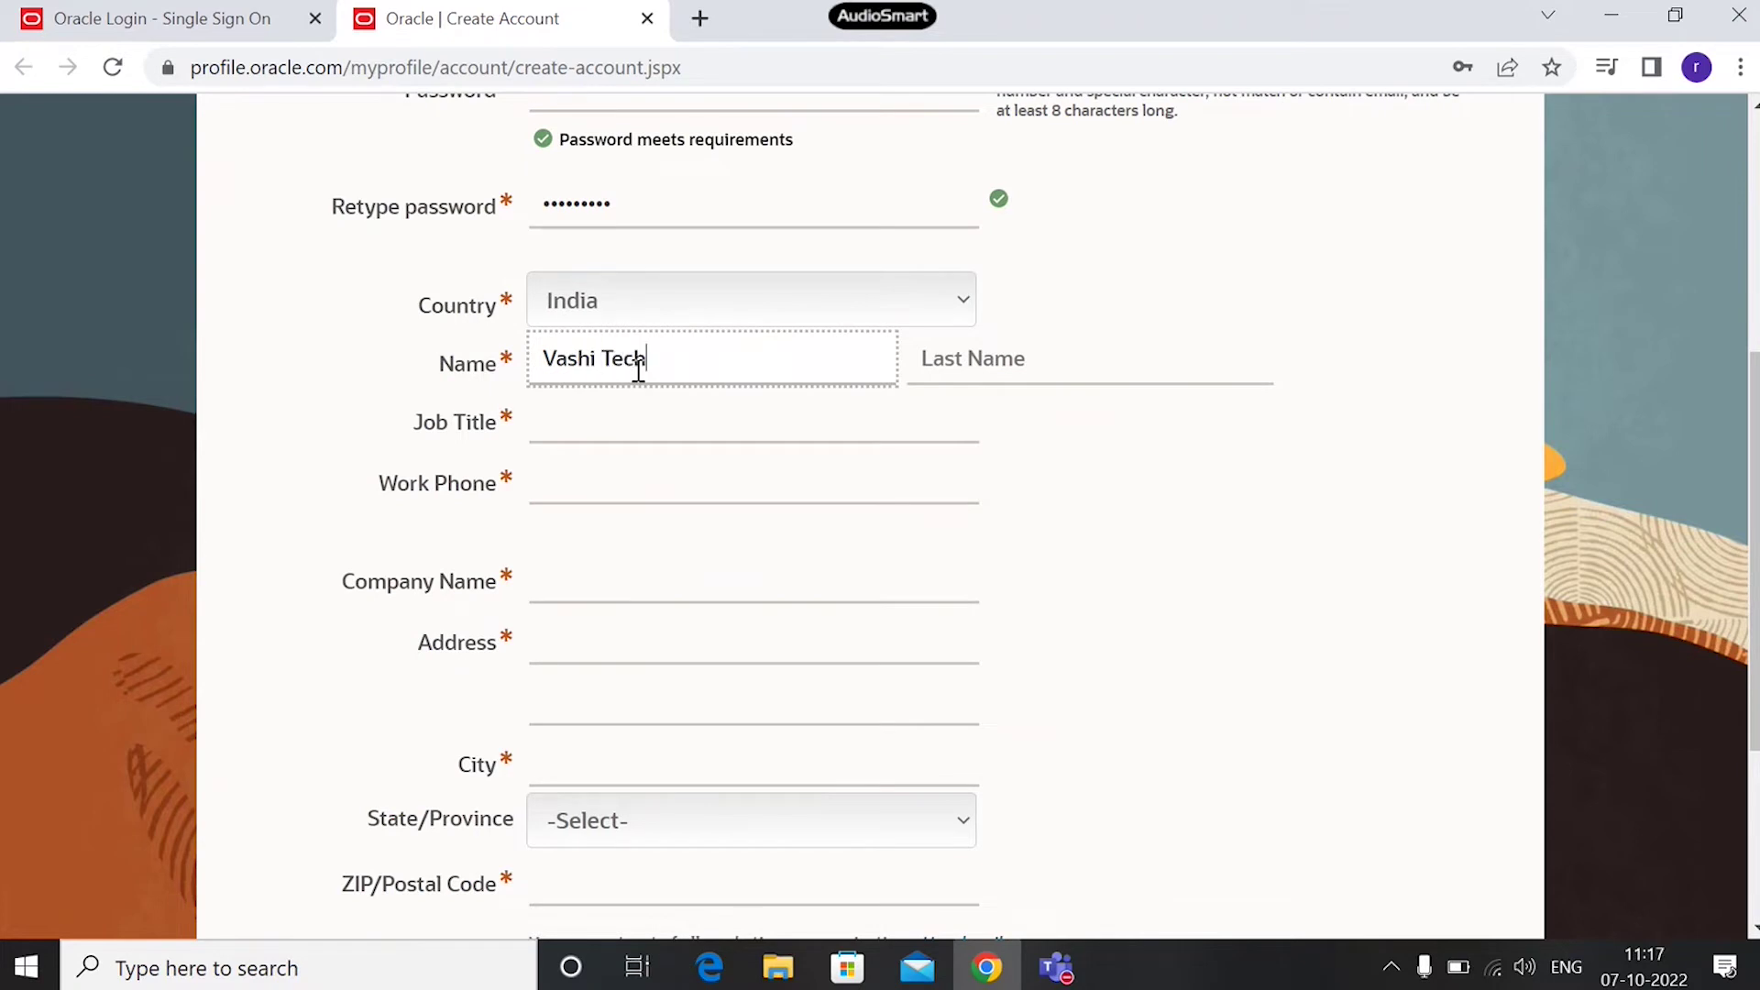
left_click(994, 361)
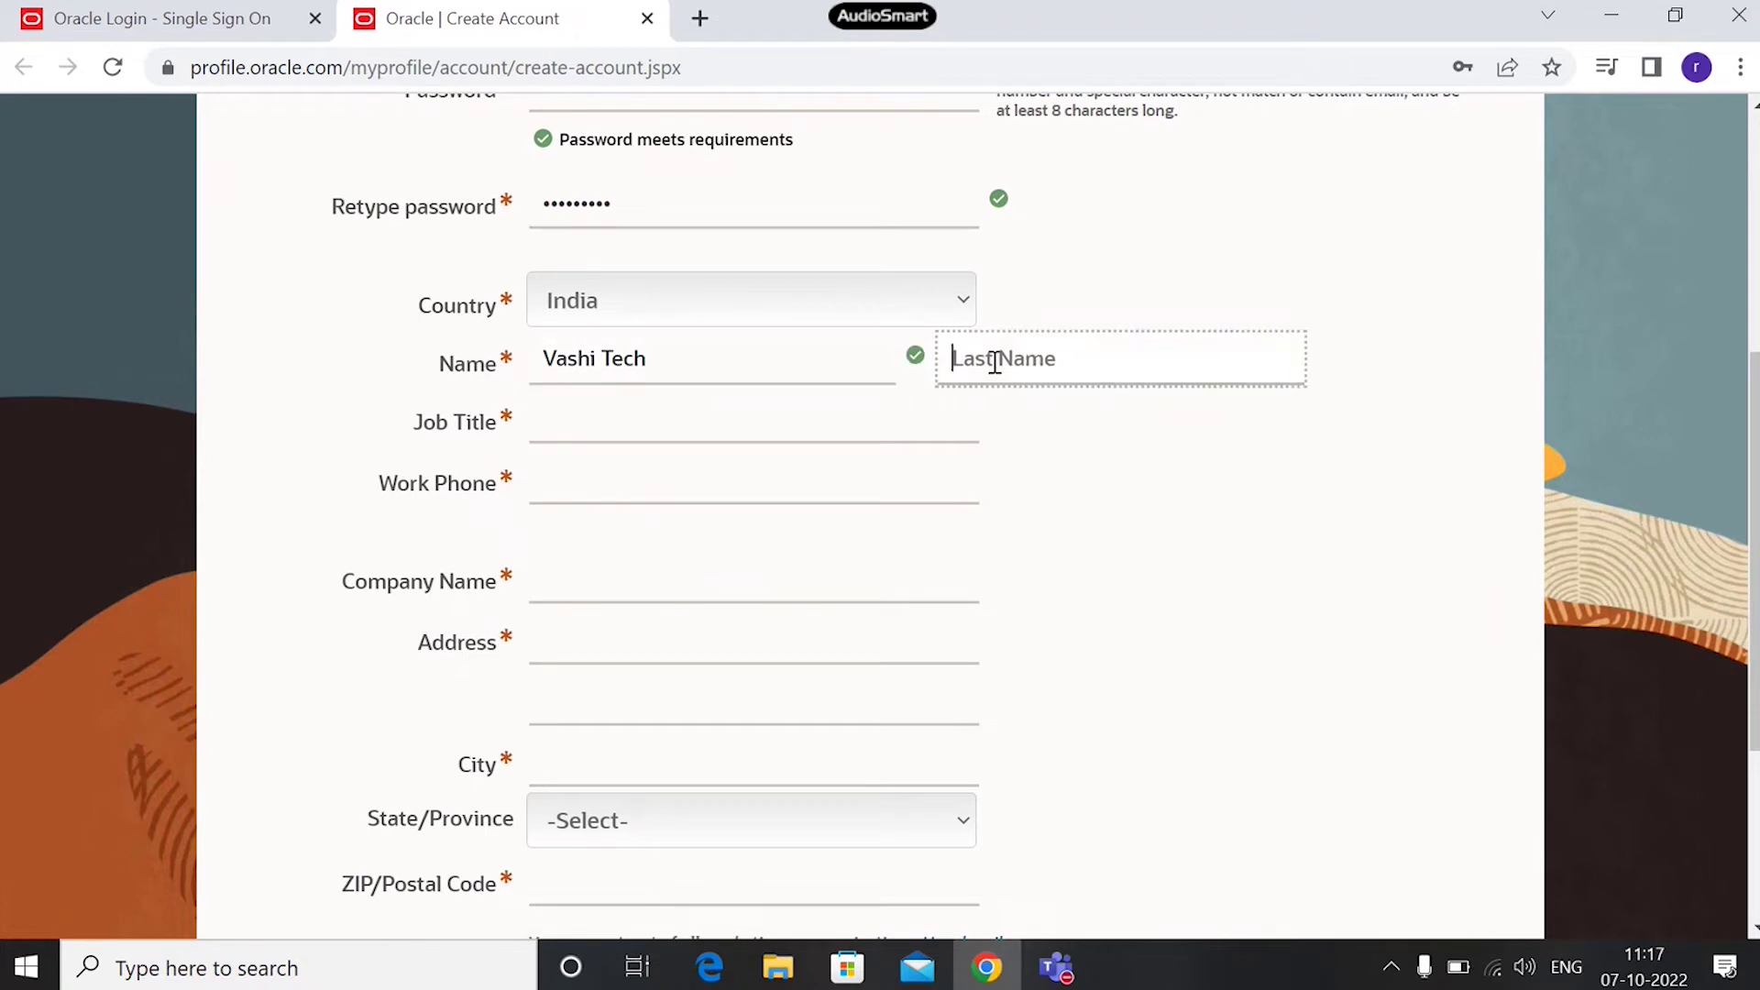
type("Solutions")
Fill in job title Admin, the work phone number, and company name Vashi Tech
left_click(586, 421)
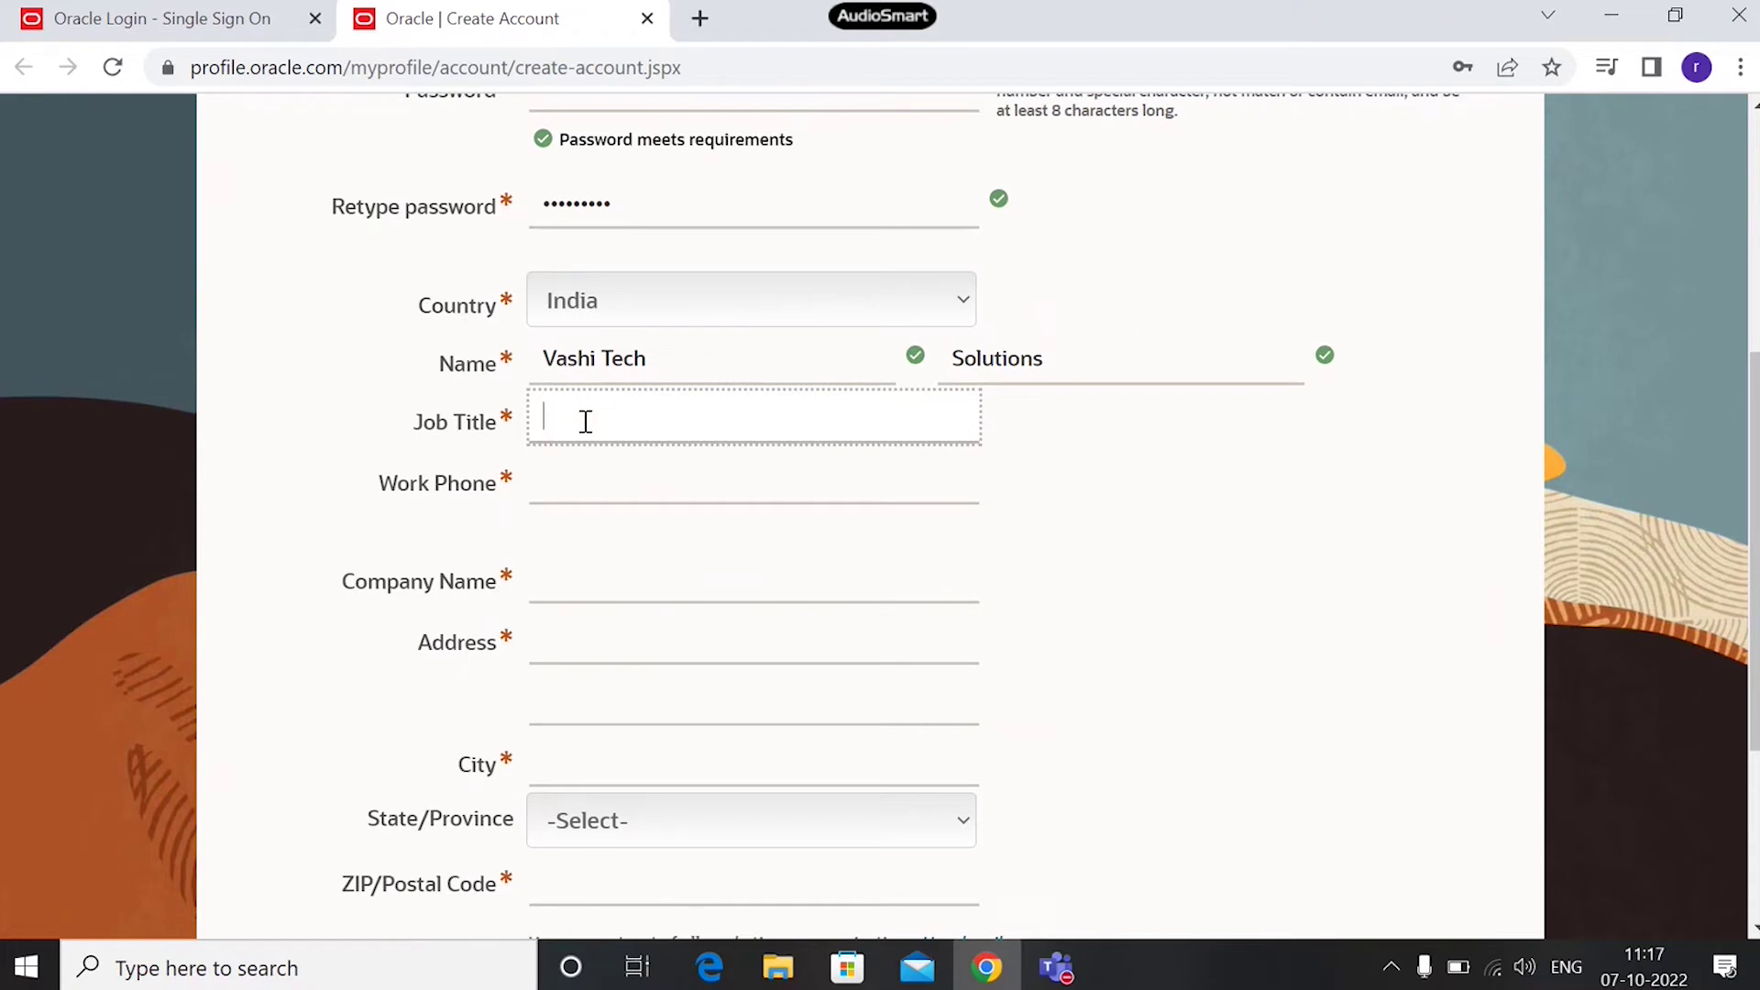
type("So")
key("BackSpace")
key("BackSpace")
type("Admin")
left_click(593, 471)
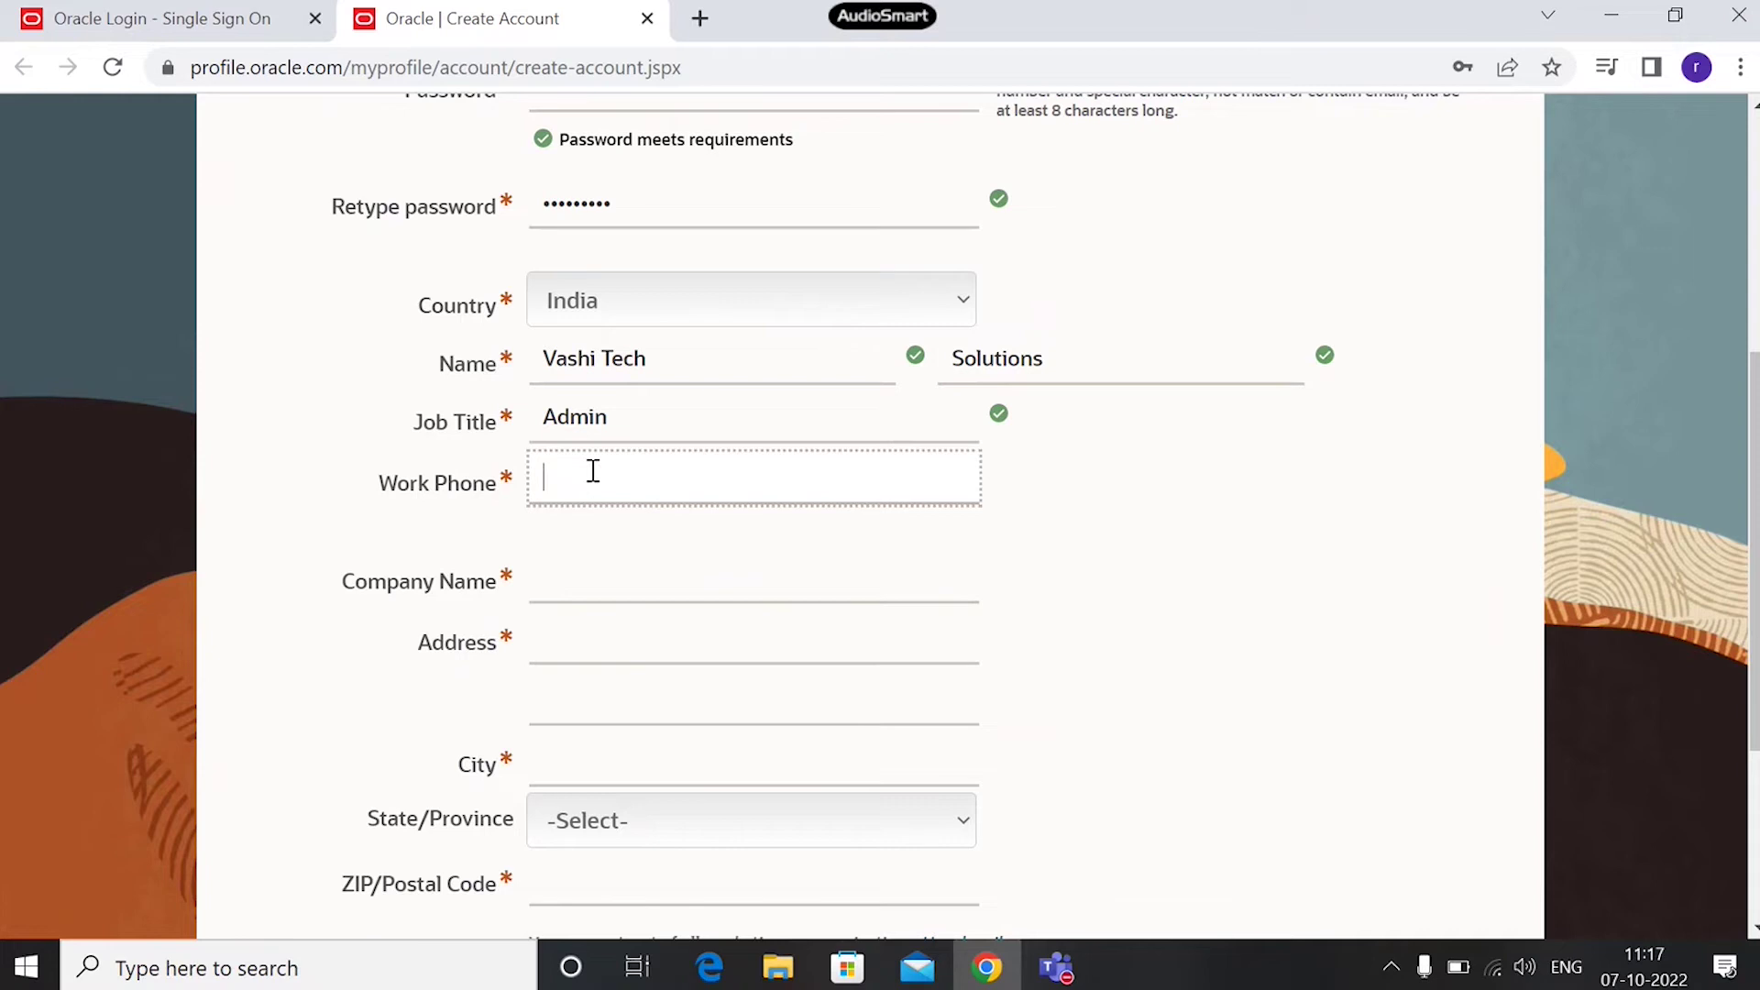
left_click(594, 578)
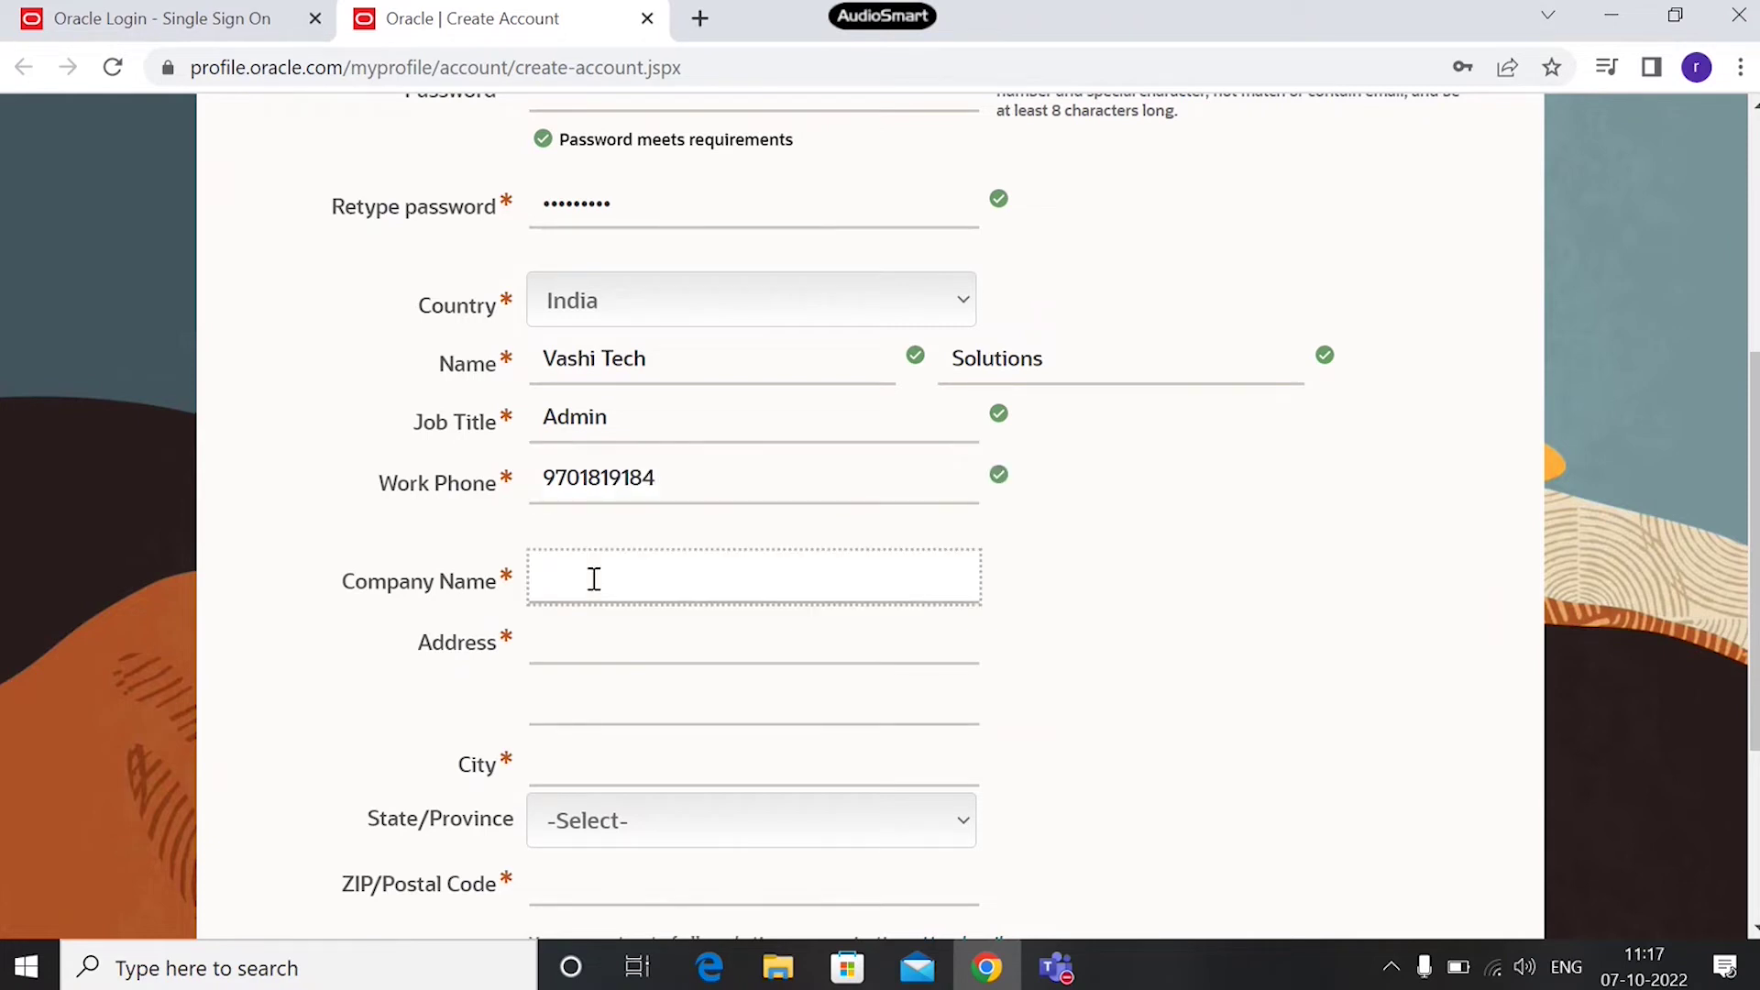
type("Vashi Tech")
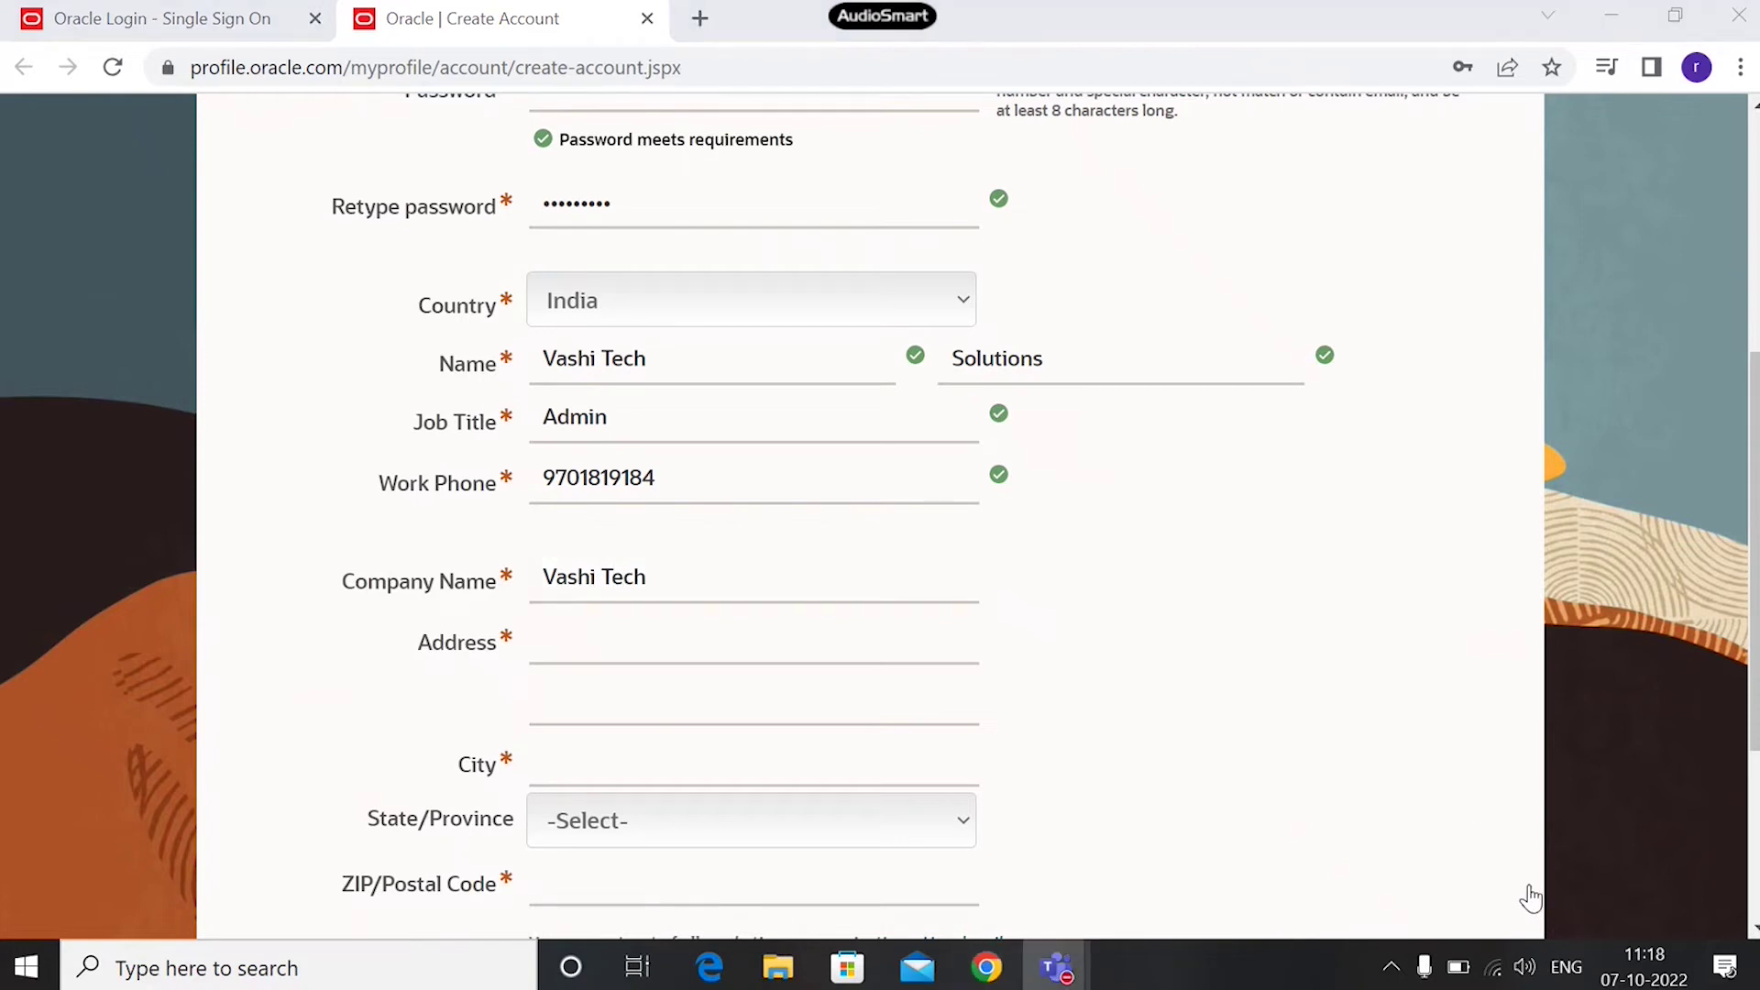
Extend the company name to Vashi Tech Solutions and enter the address and city
left_click(697, 587)
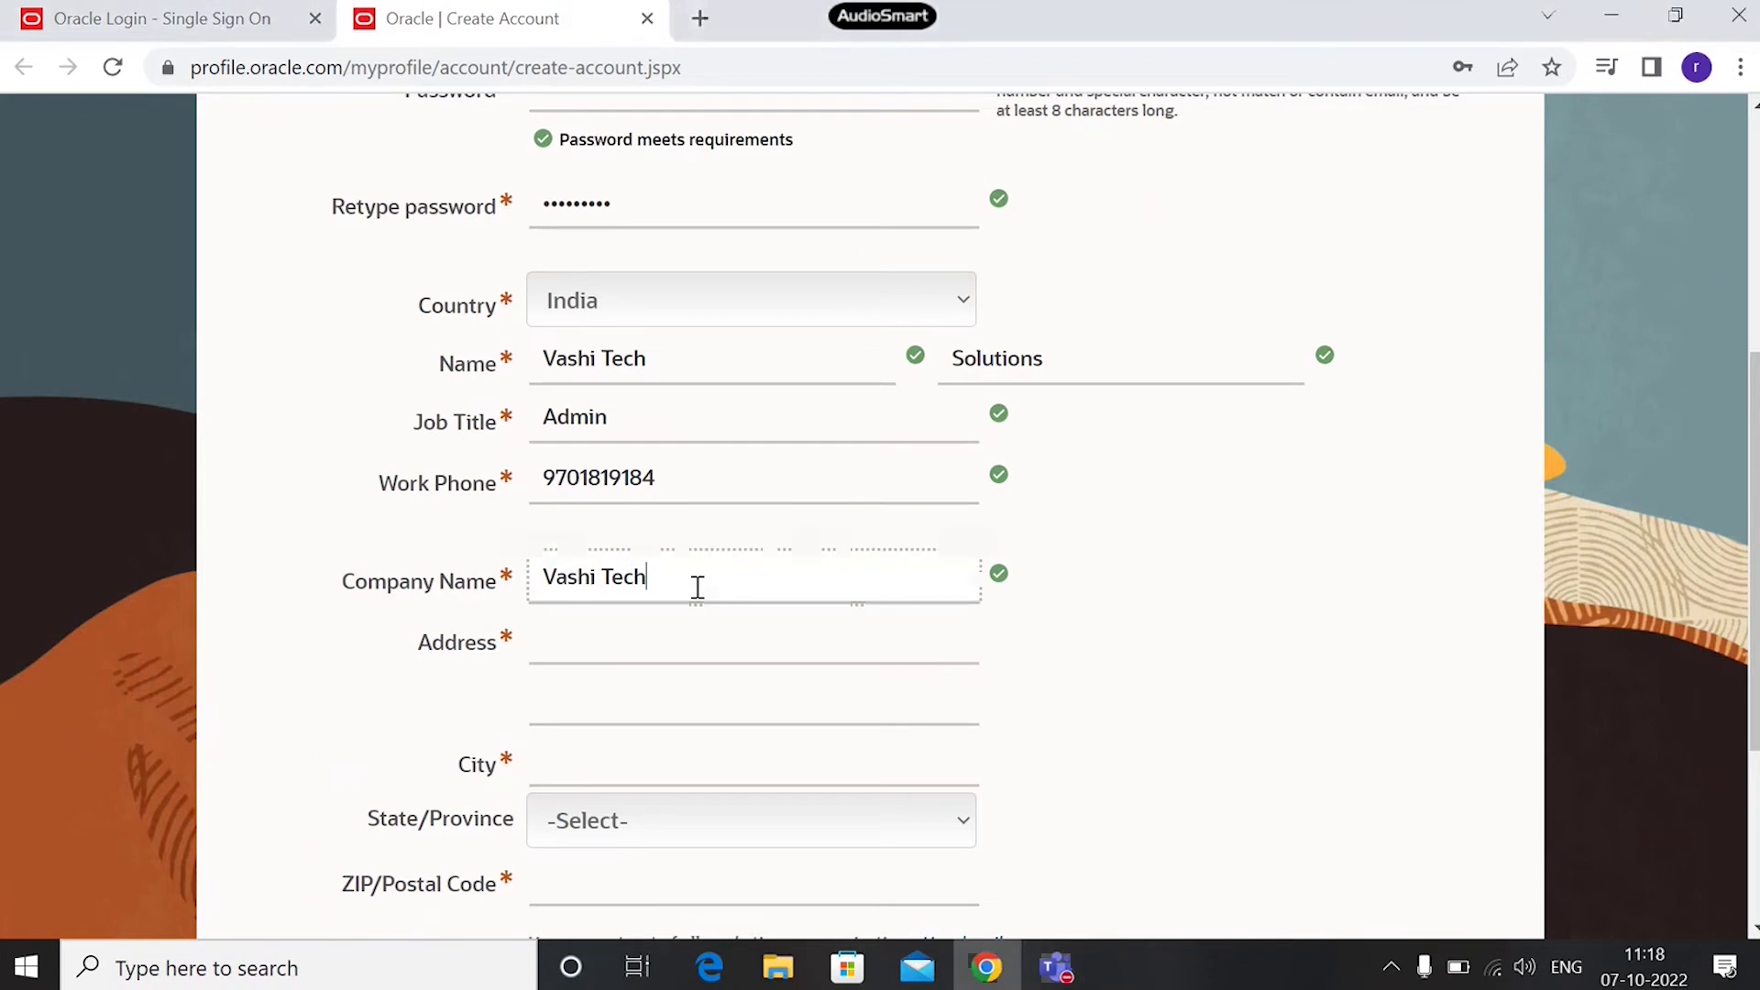
type("S")
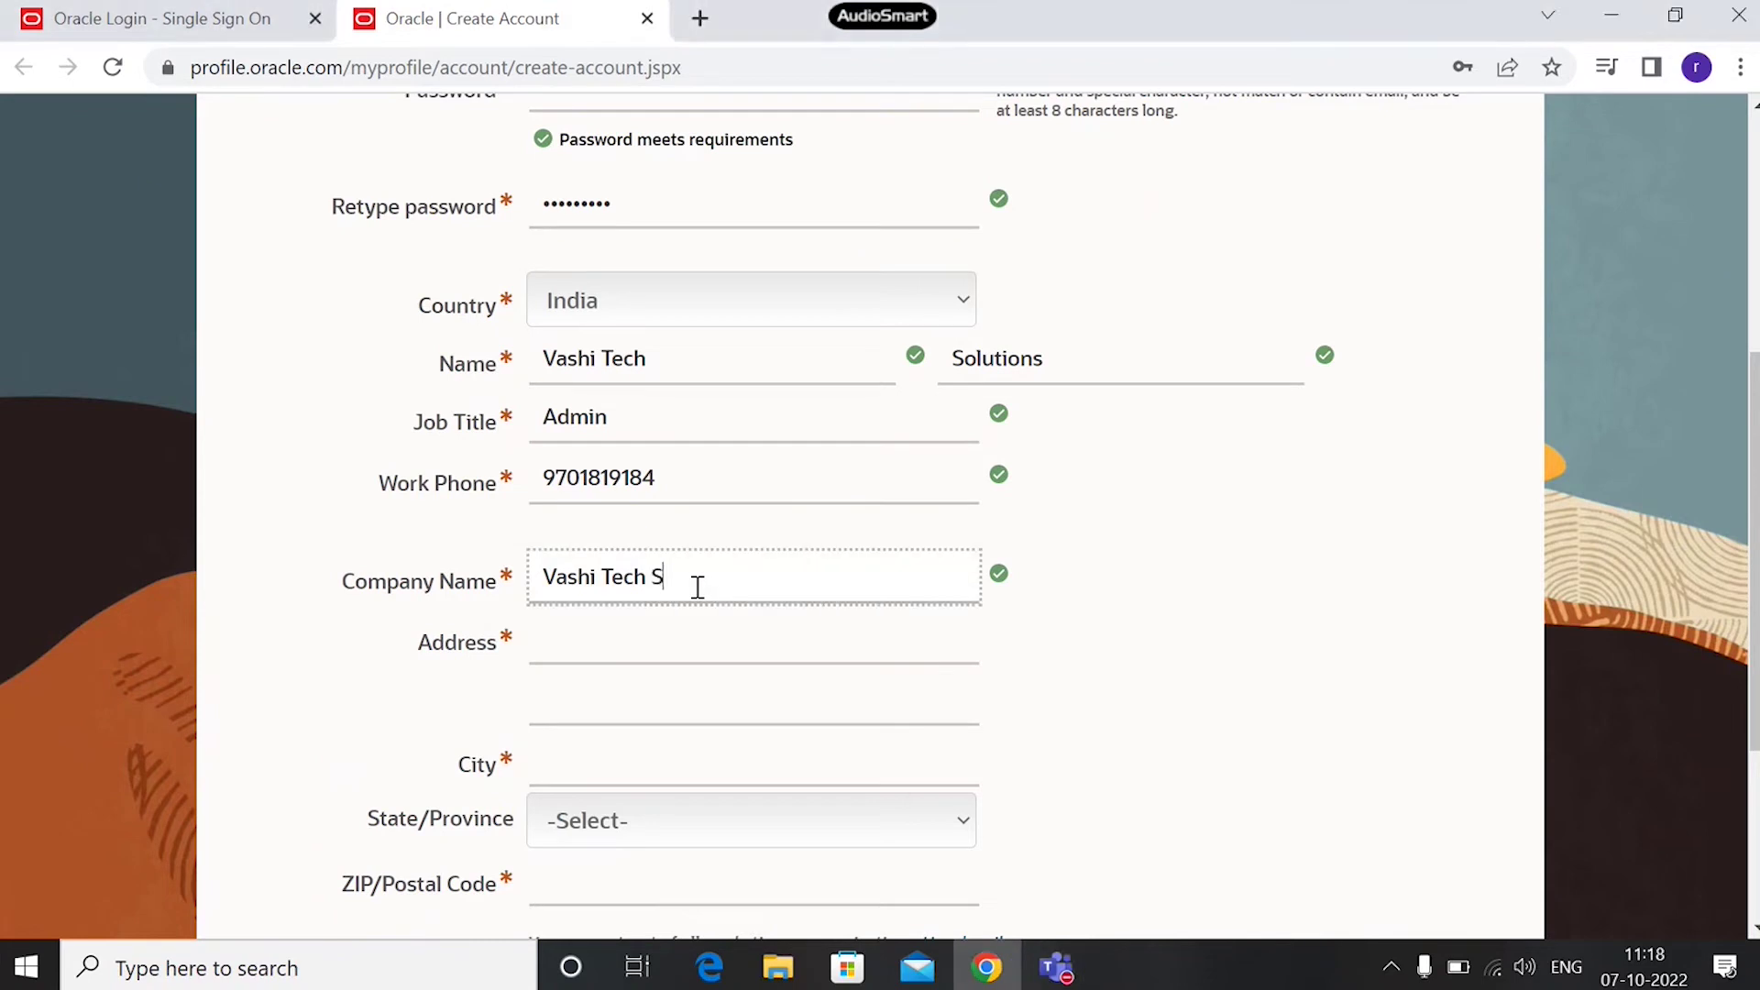
type("olutions")
left_click(627, 650)
type("H")
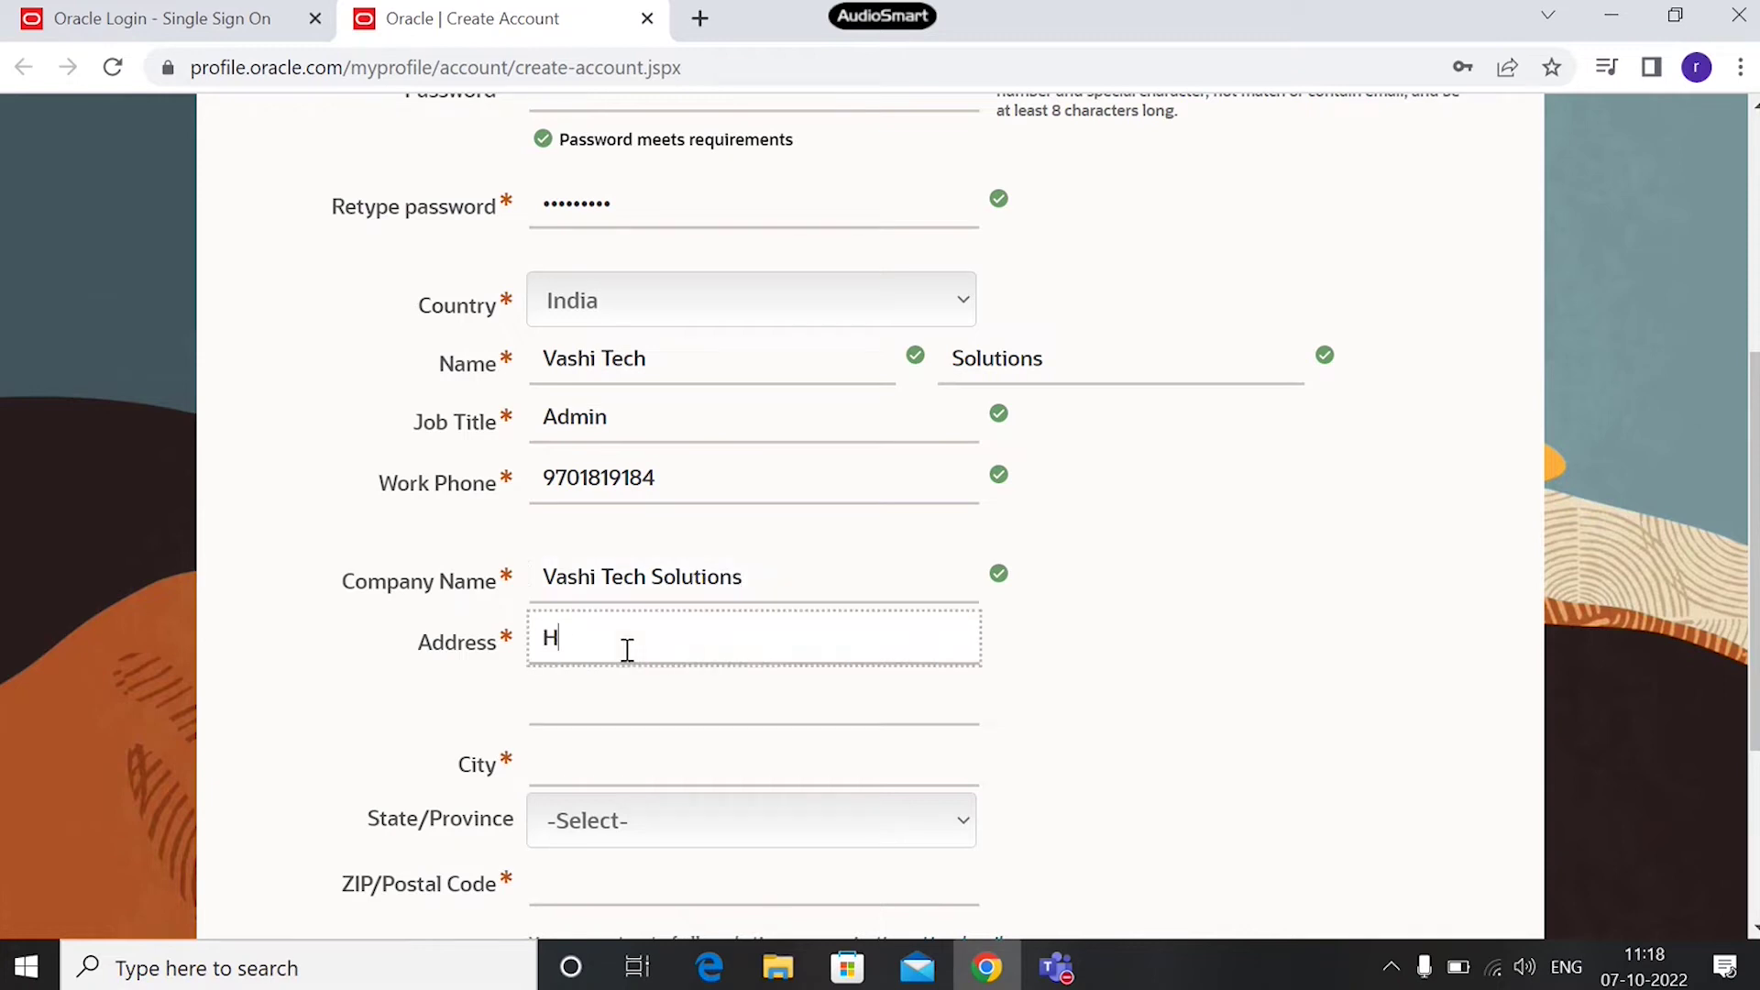
type("yderabad")
left_click(583, 768)
type("Hyderabad")
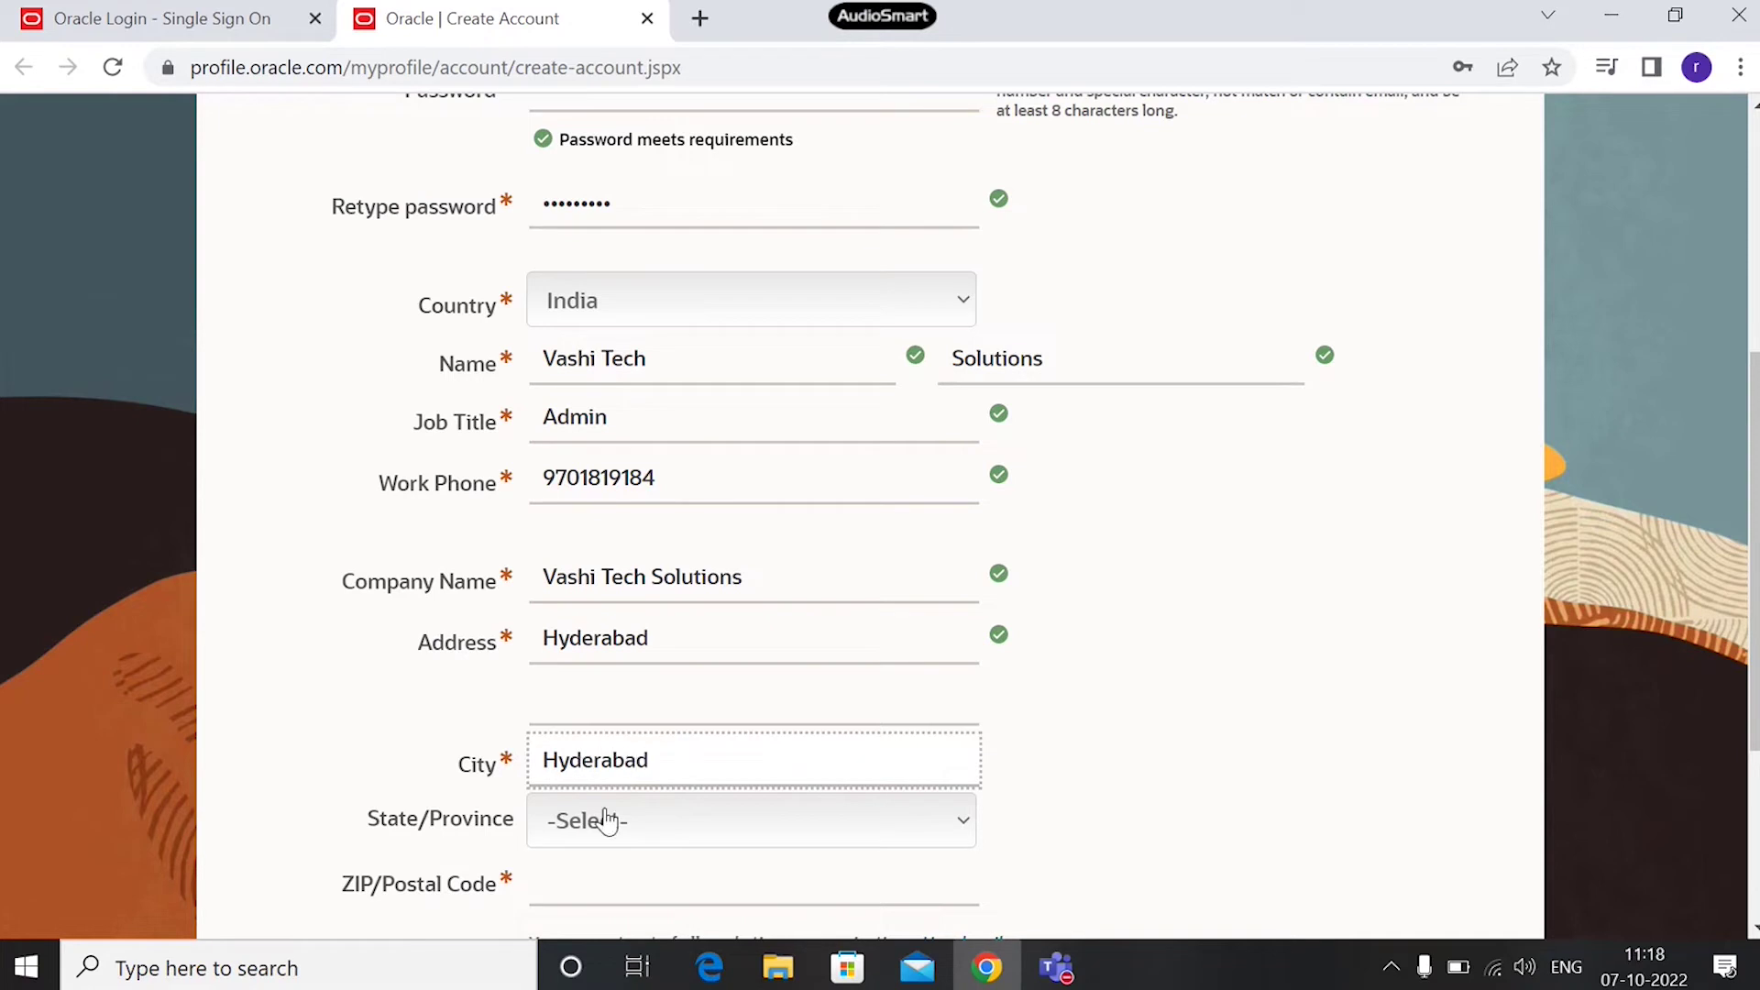
Choose the state, enter the ZIP/Postal Code, and submit the registration form
left_click(702, 834)
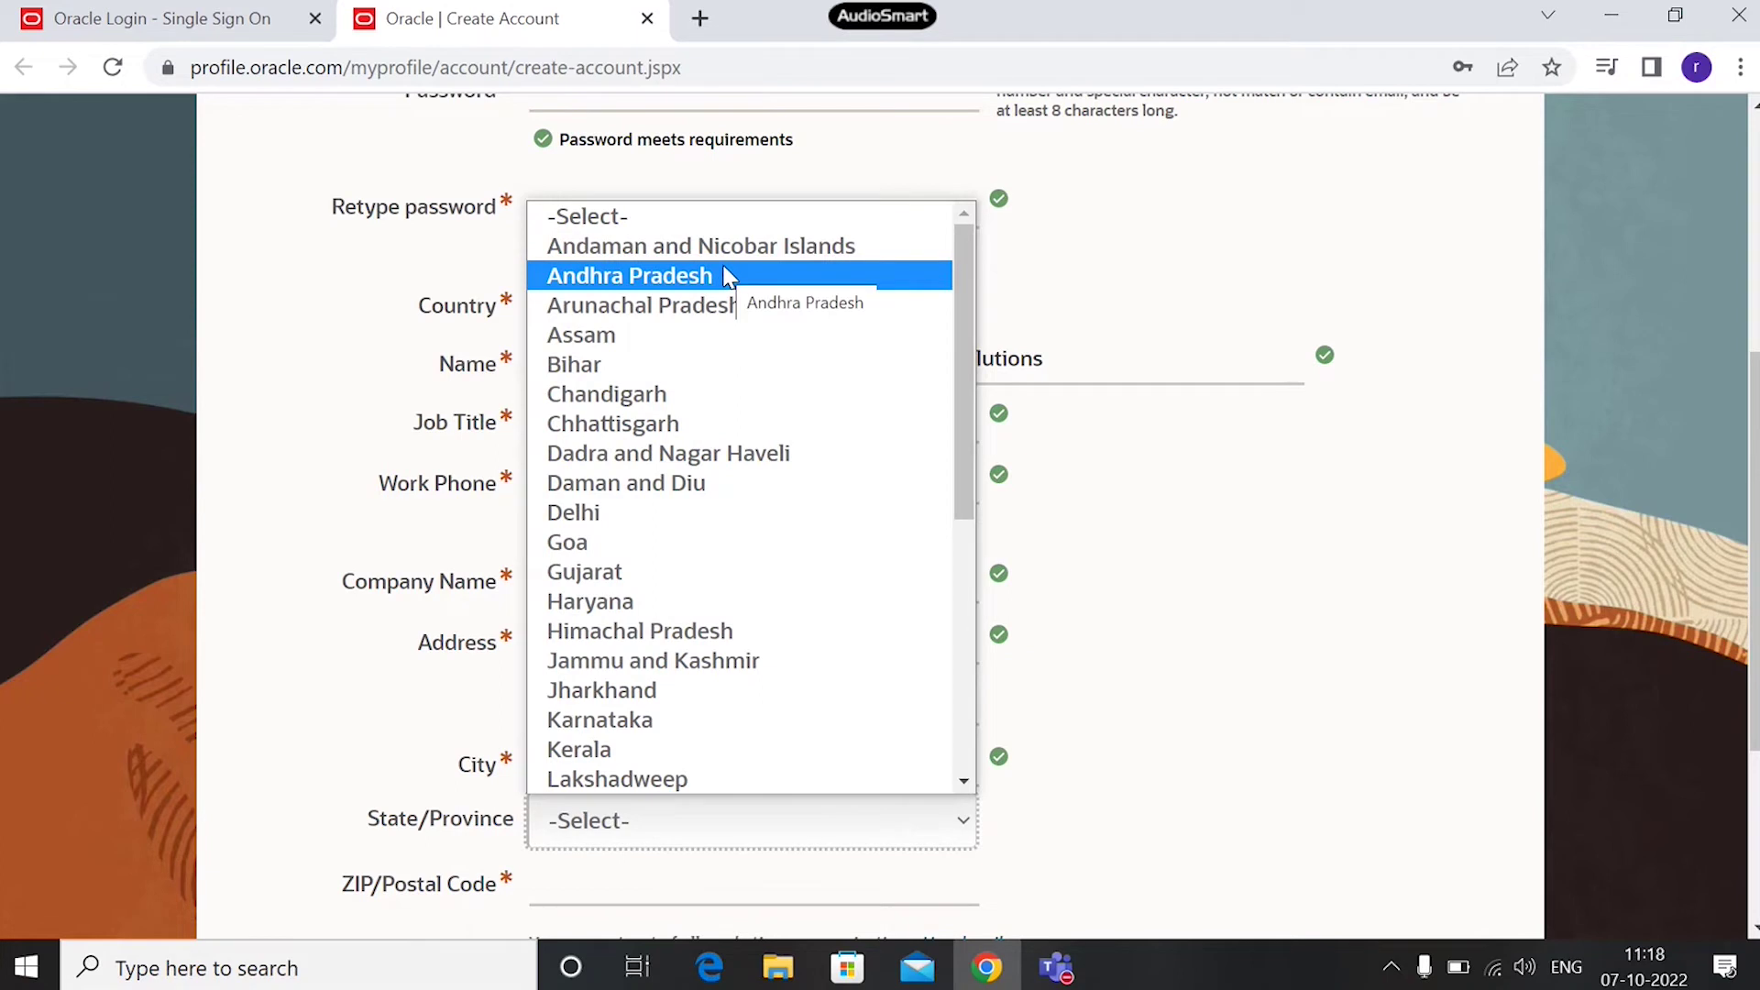
key("t")
key("e")
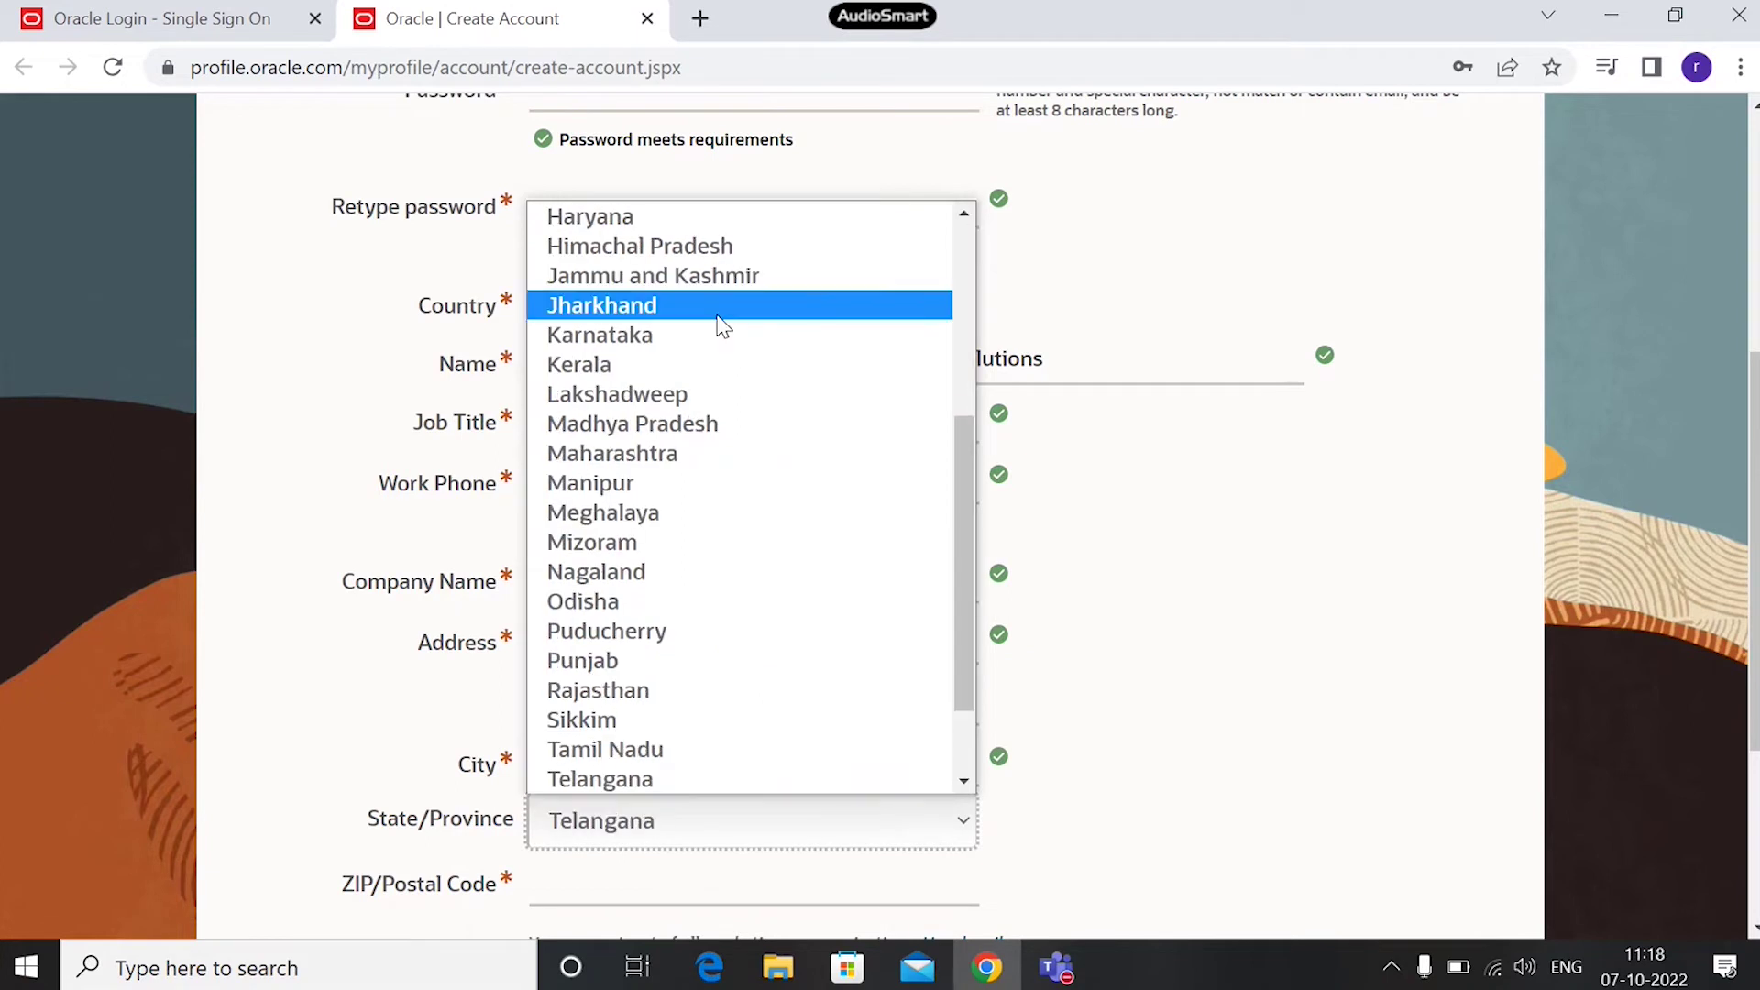
left_click(639, 787)
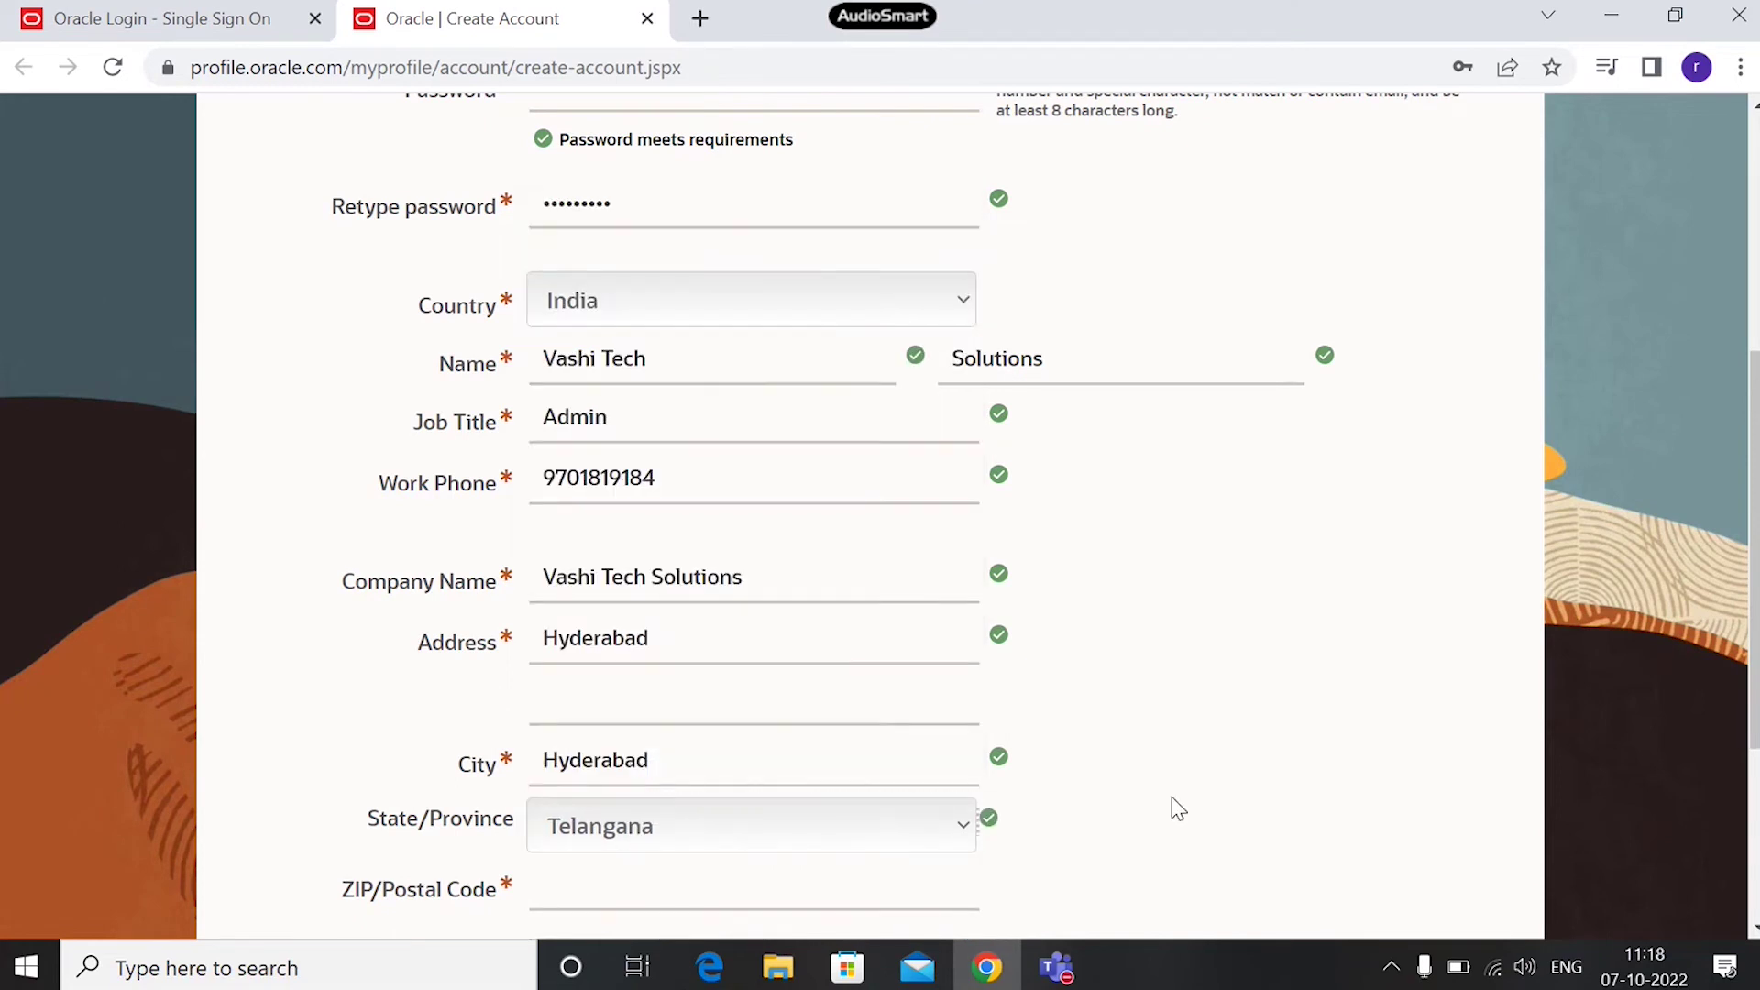
scroll(1178, 808, "down", 2)
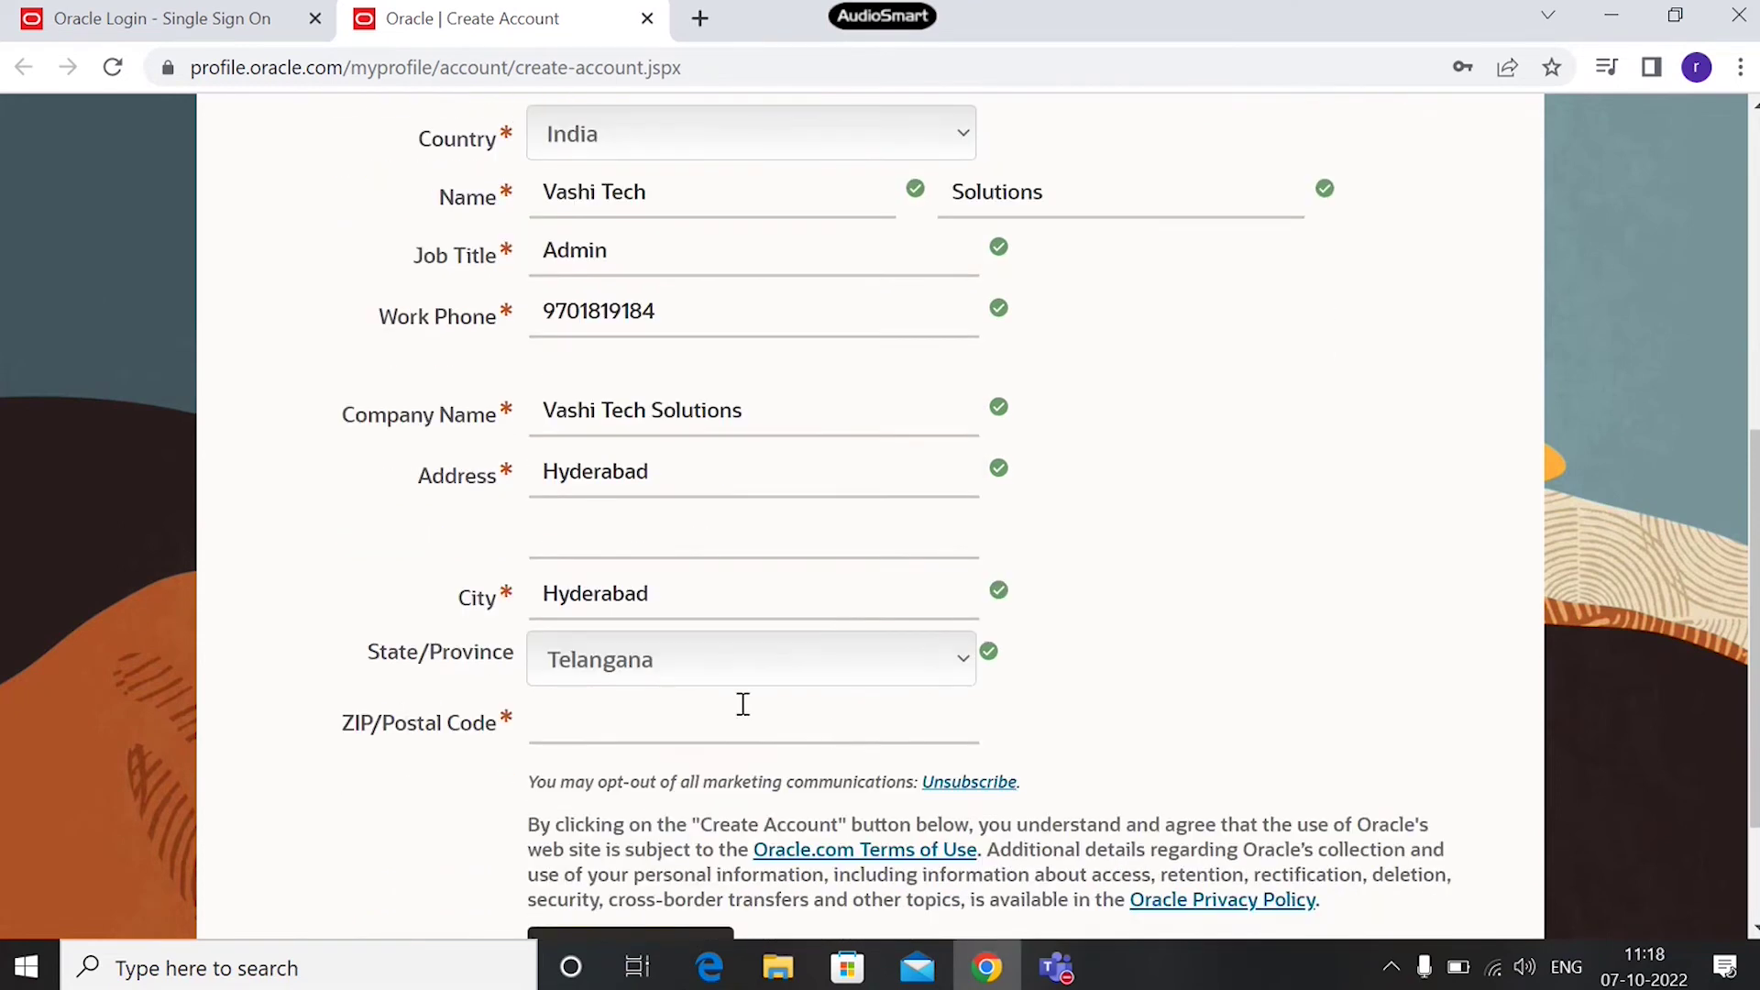
left_click(744, 704)
type("5")
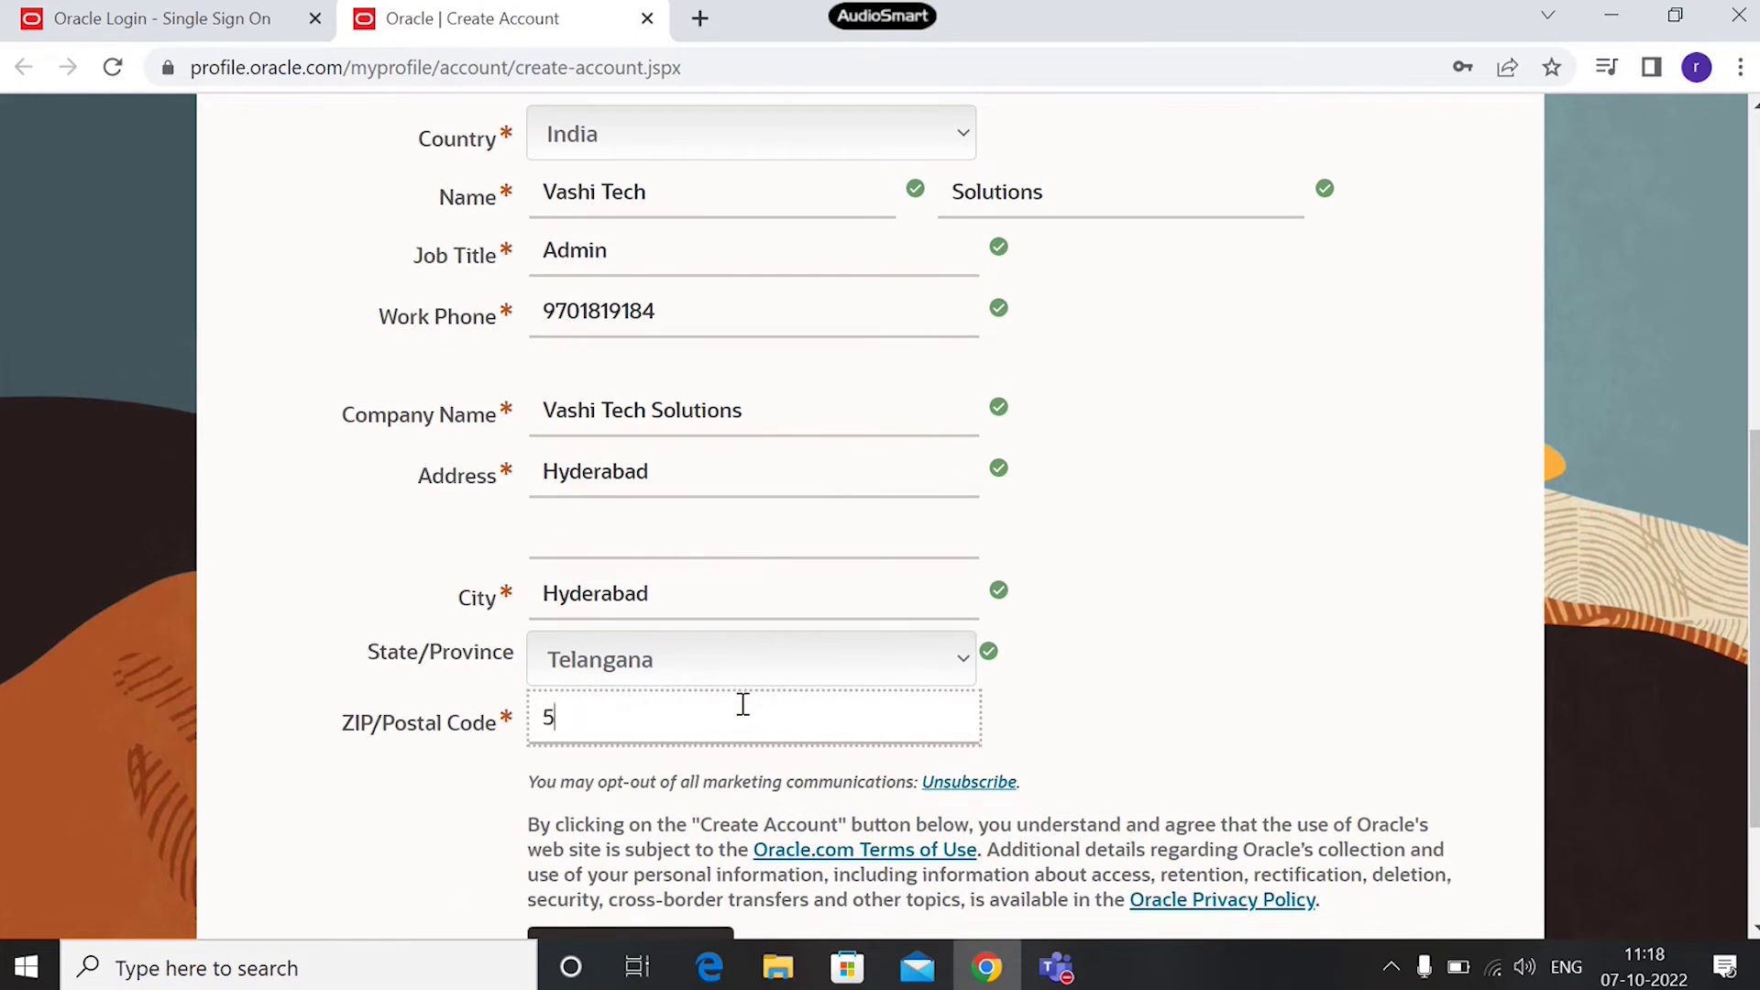
type("00072")
left_click(1111, 725)
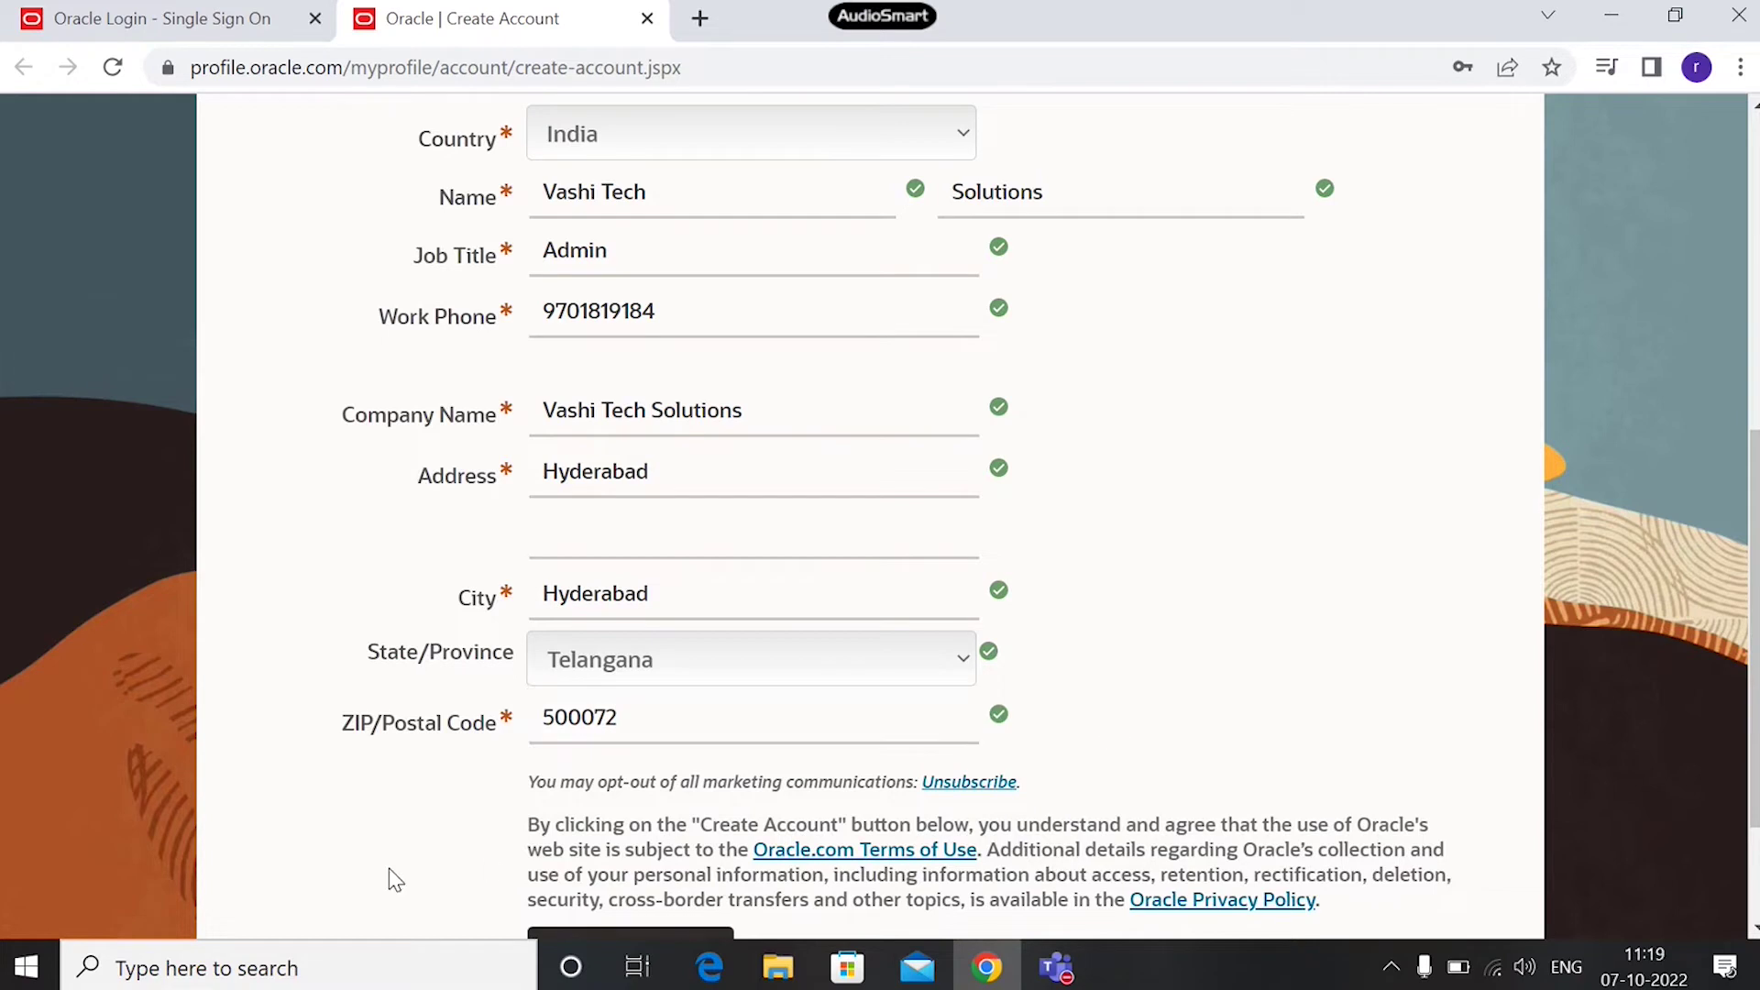
scroll(389, 867, "down", 1)
scroll(389, 867, "down", 2)
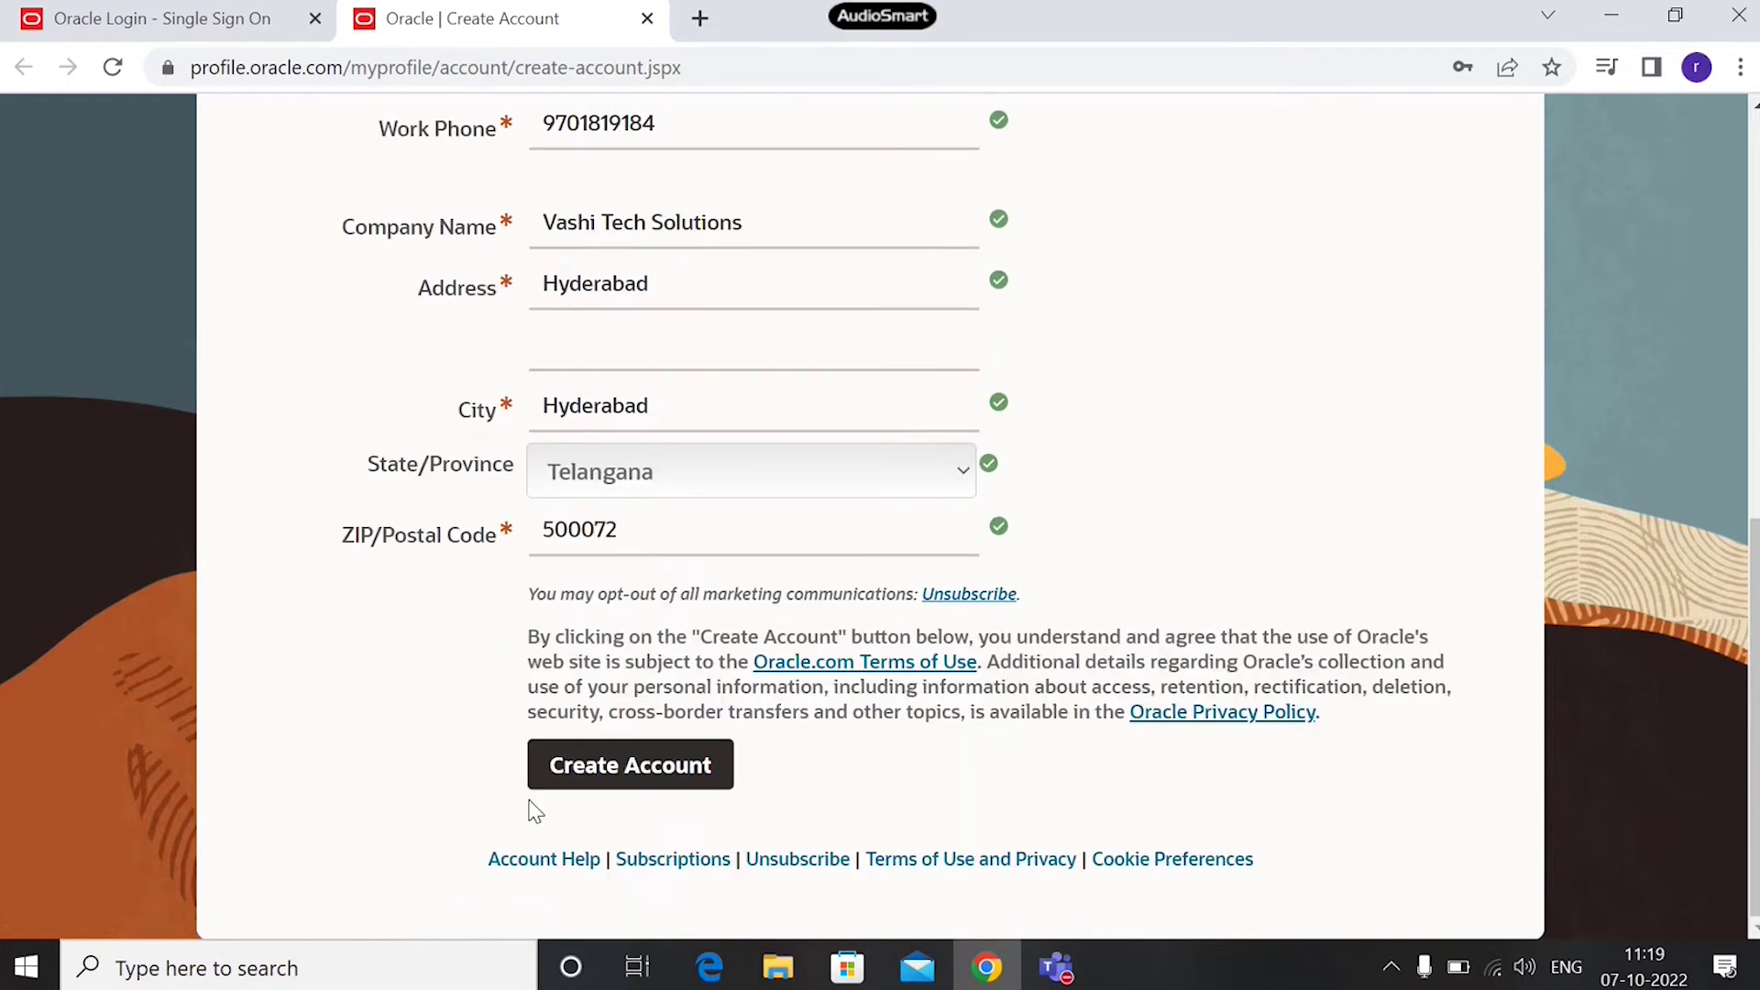
left_click(610, 794)
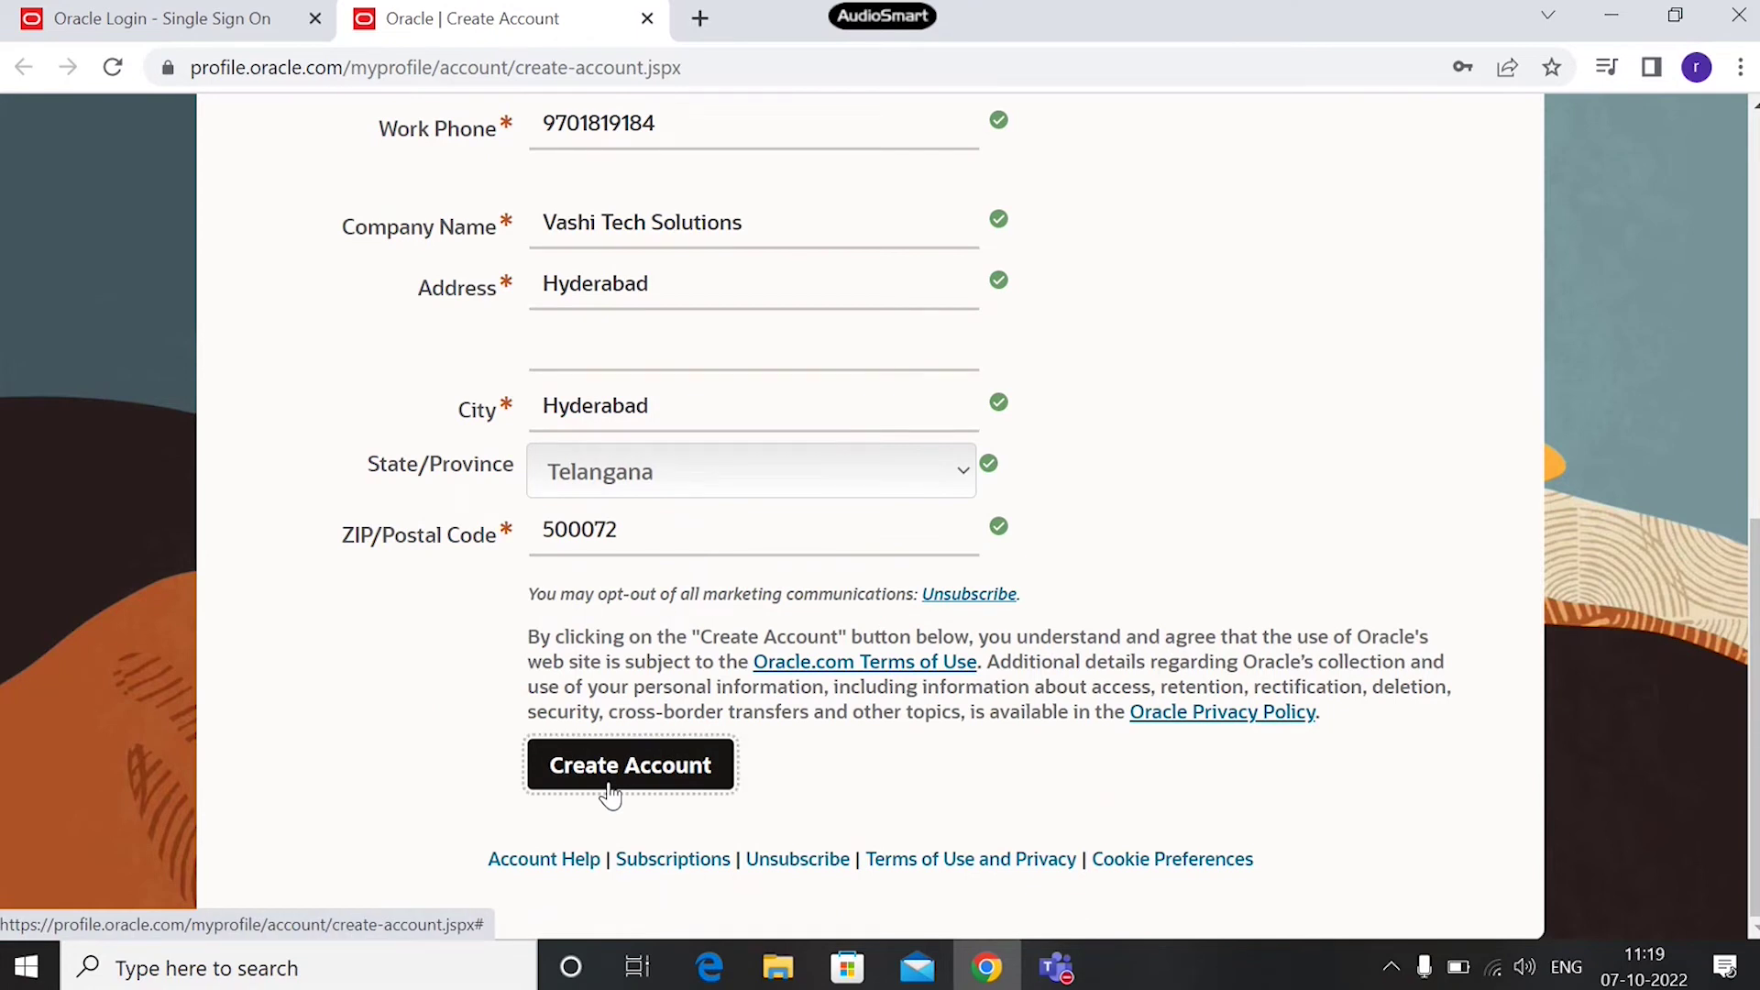
Create the account, save its password to Chrome and the Google account, and return to sign-in
left_click(670, 781)
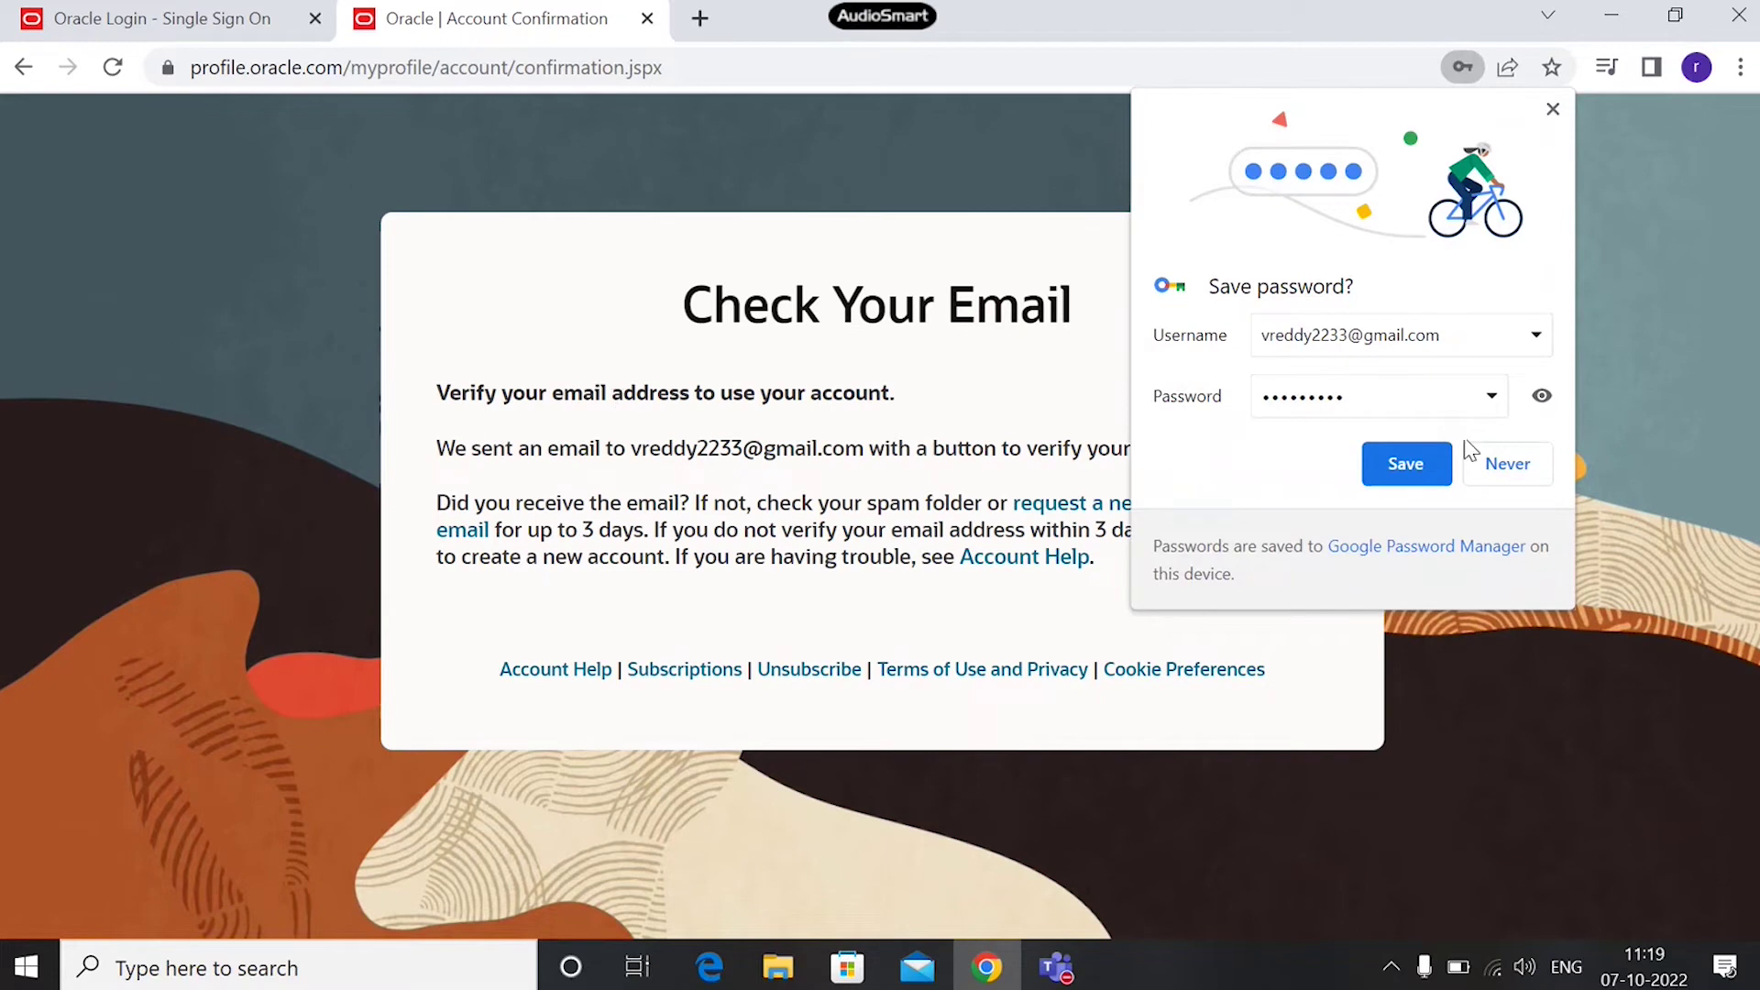
left_click(1390, 463)
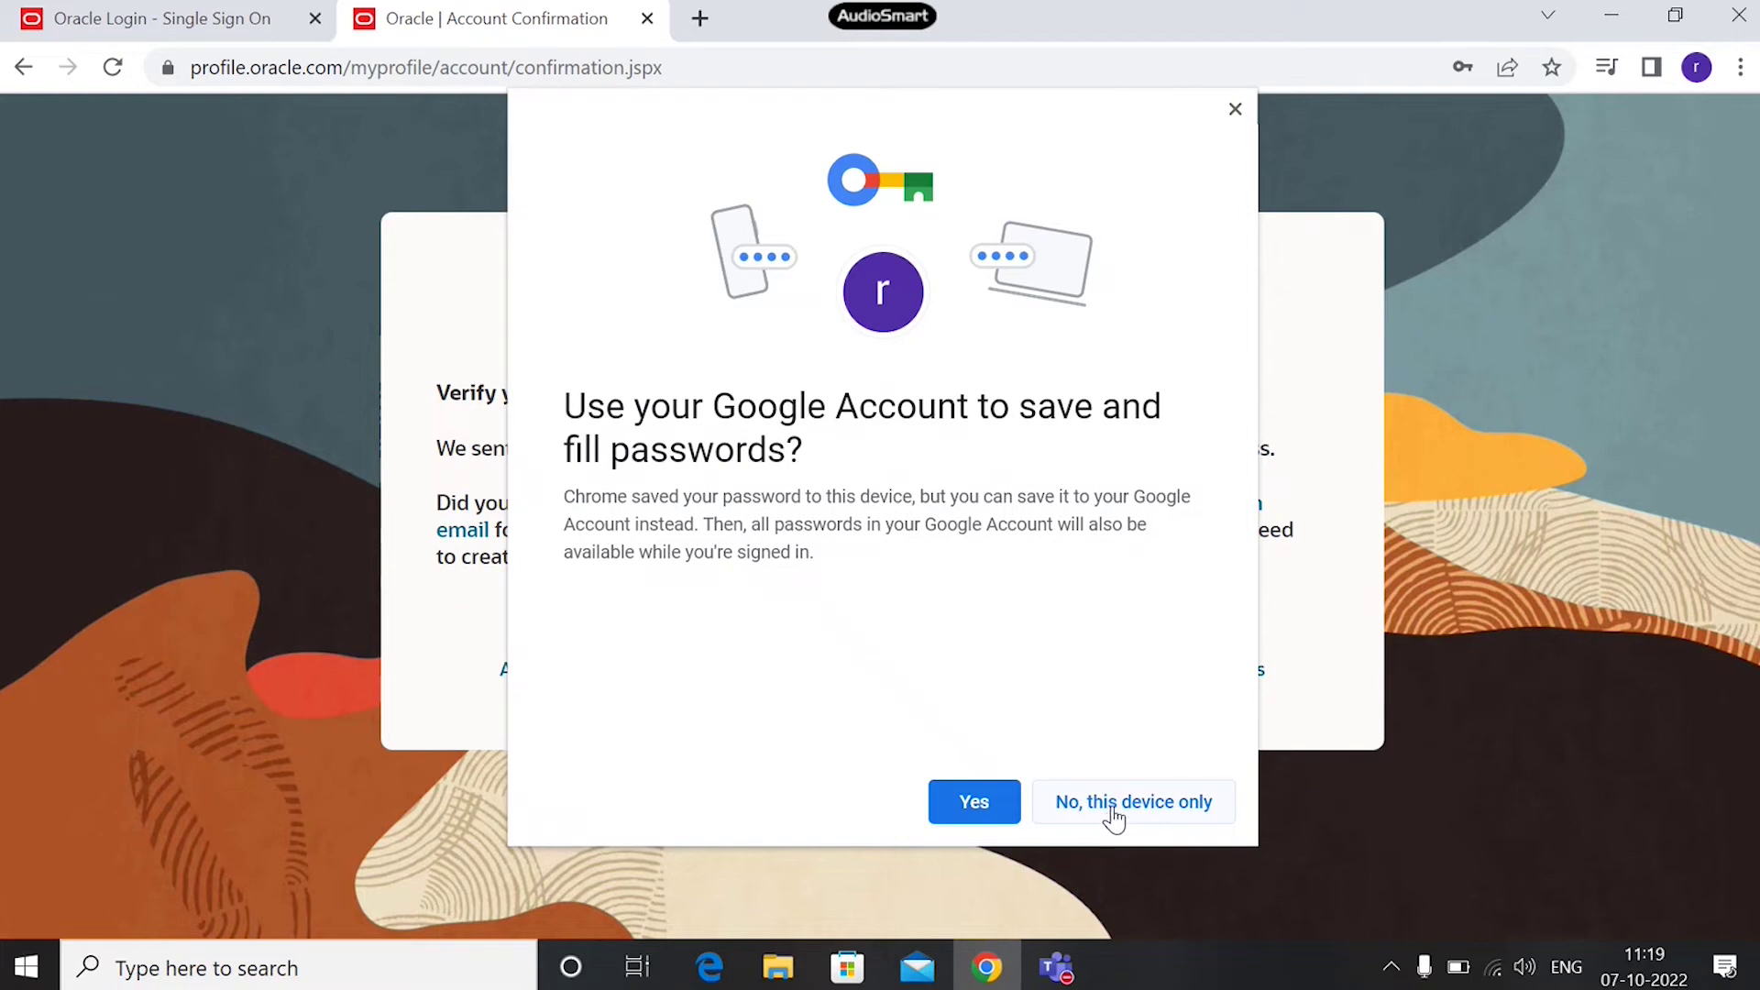
left_click(976, 813)
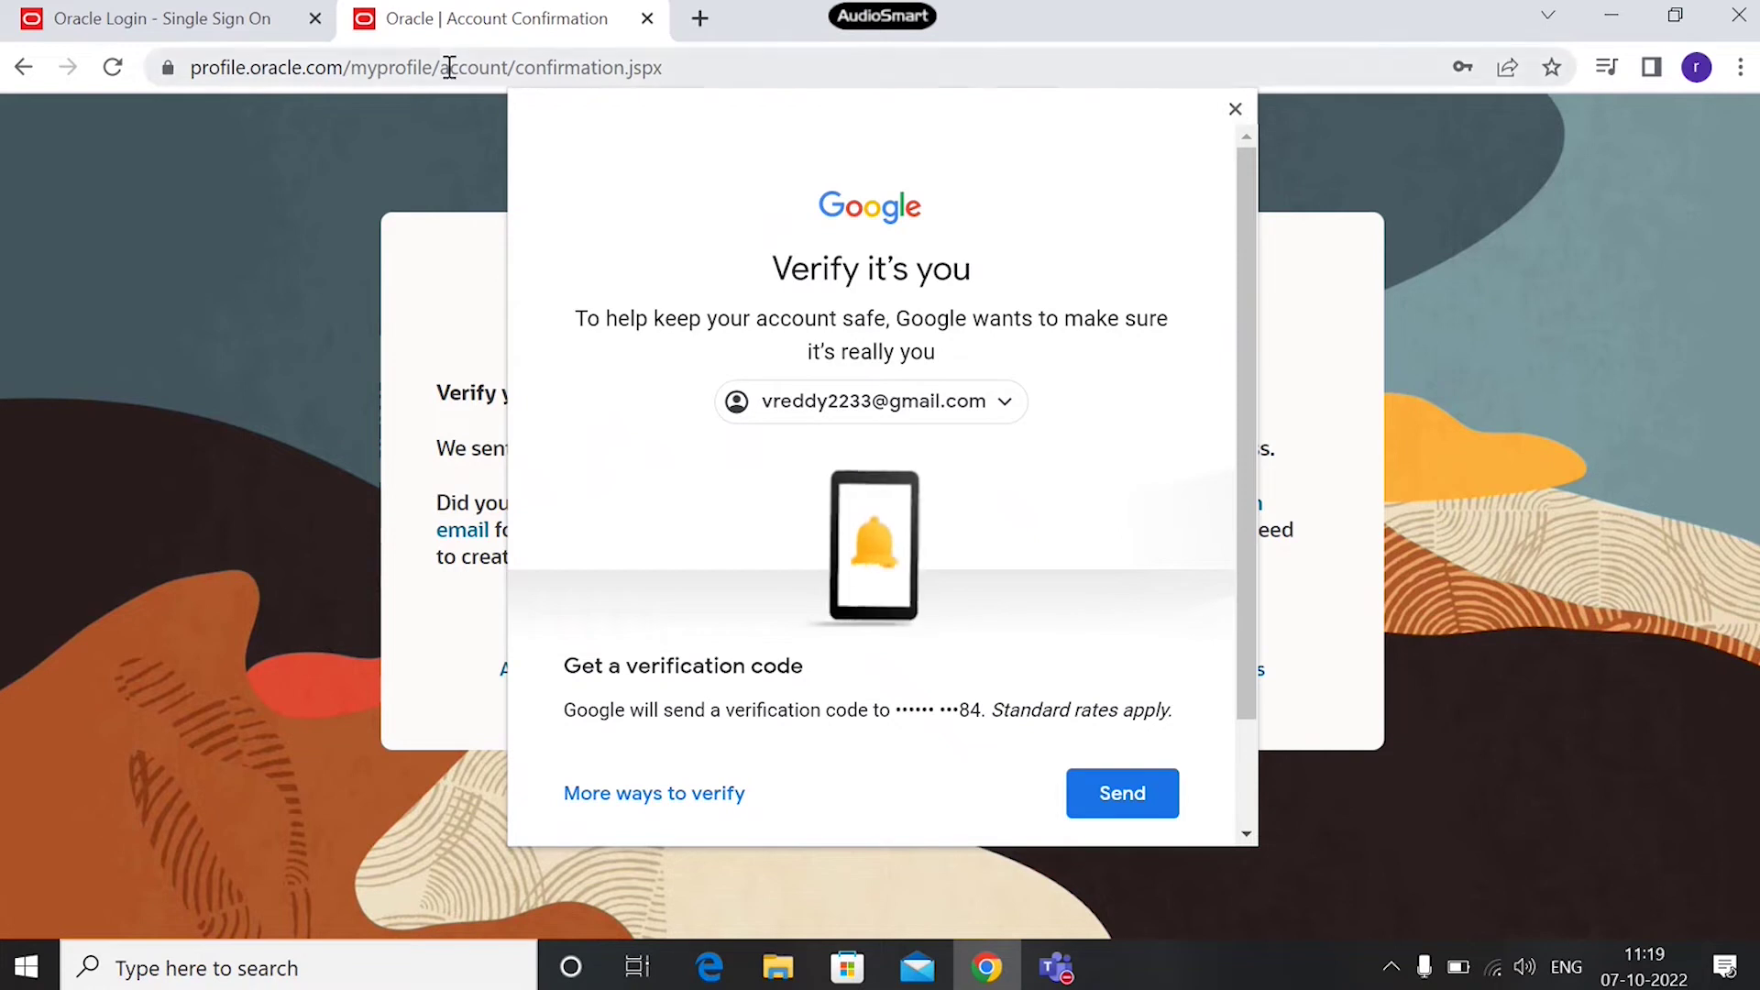
left_click(237, 37)
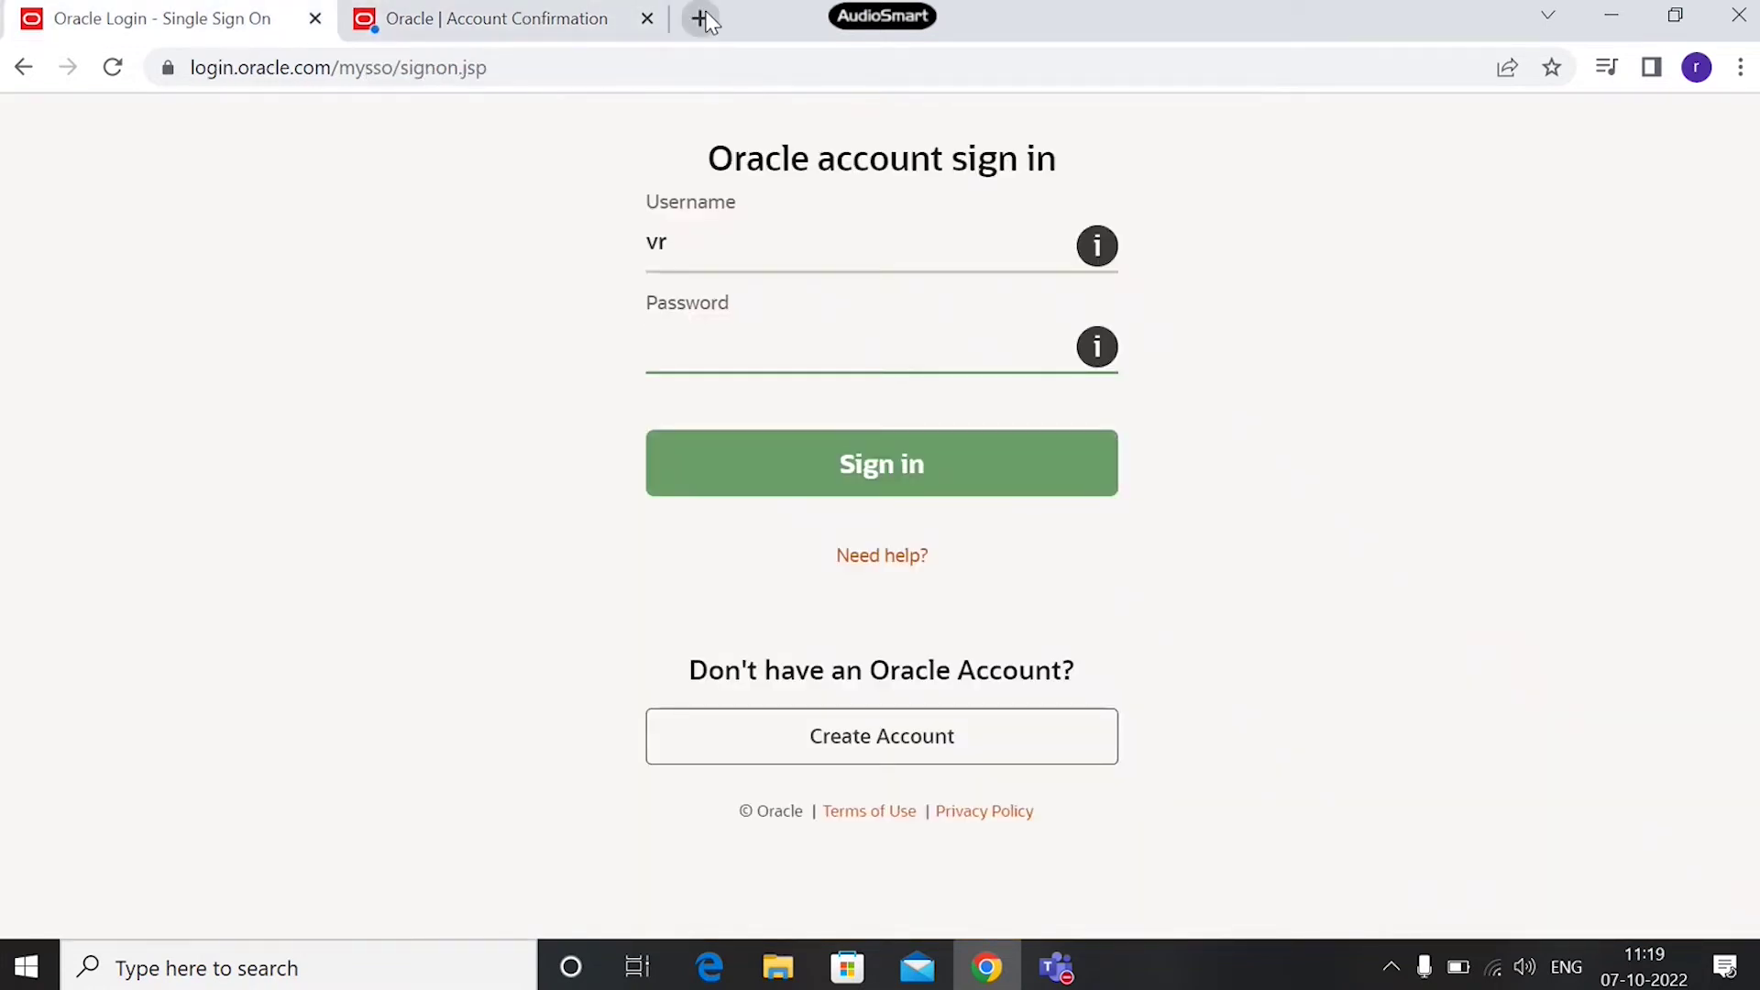
Open Oracle's verification message in Gmail, verify the e-mail address, and continue to oracle.com
left_click(701, 19)
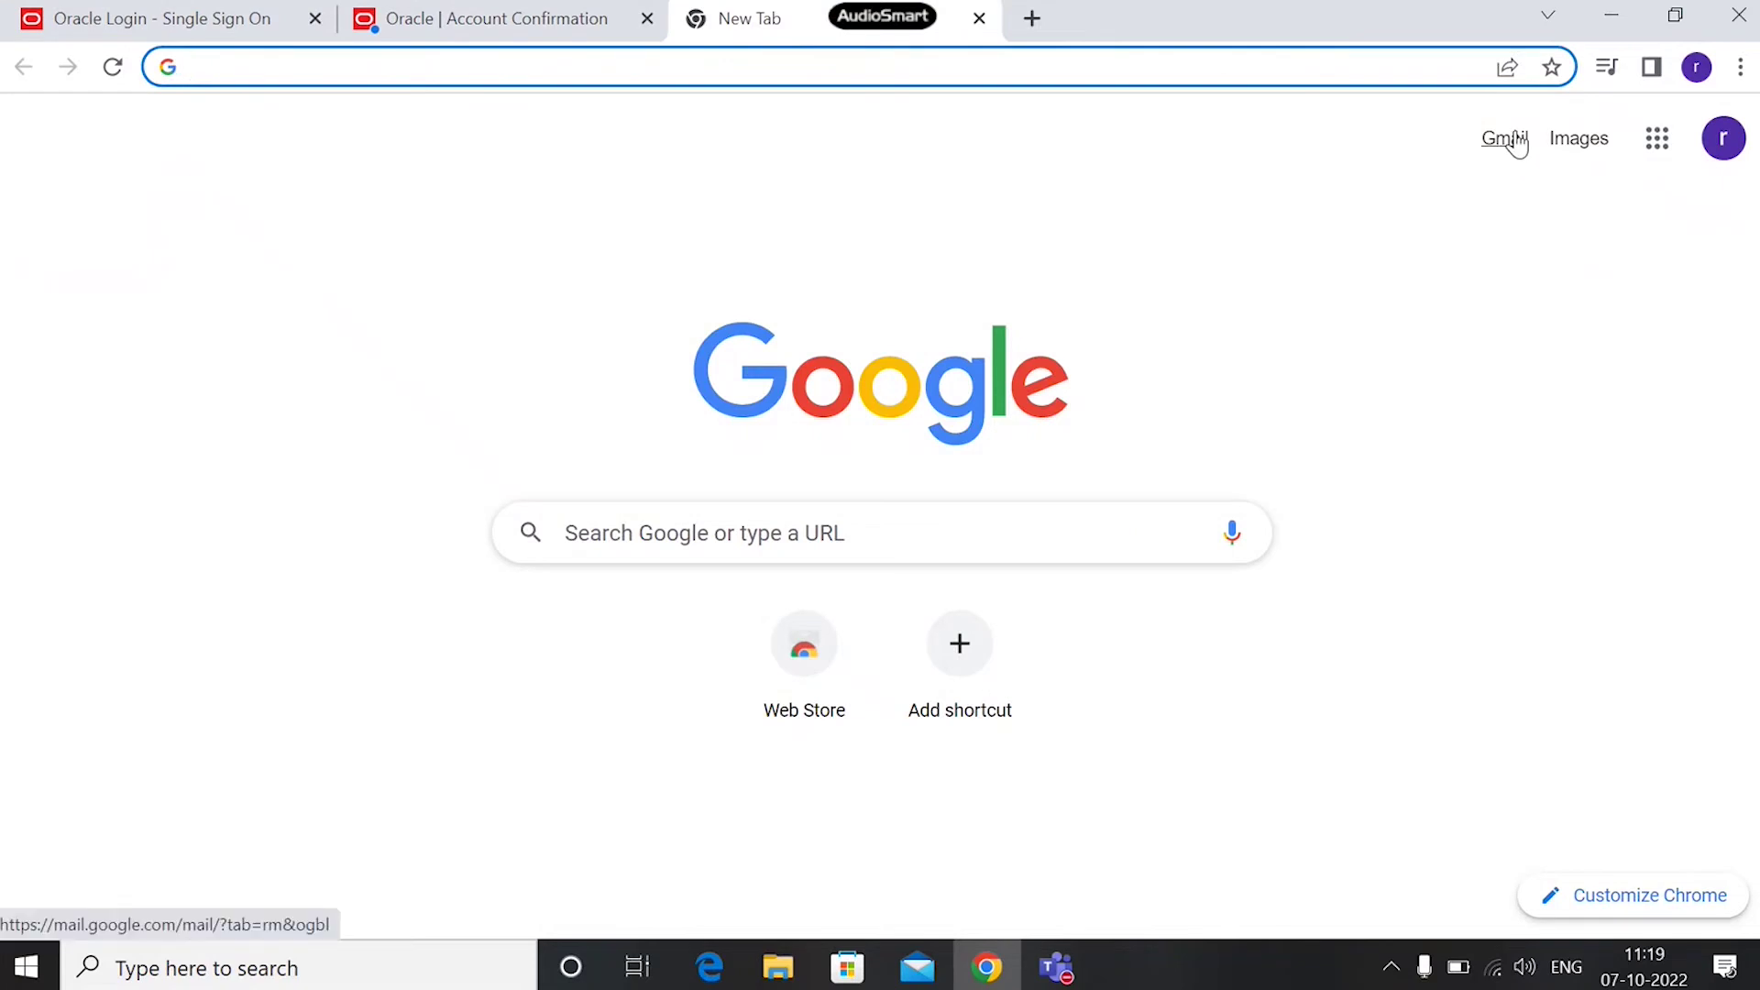
left_click(1503, 143)
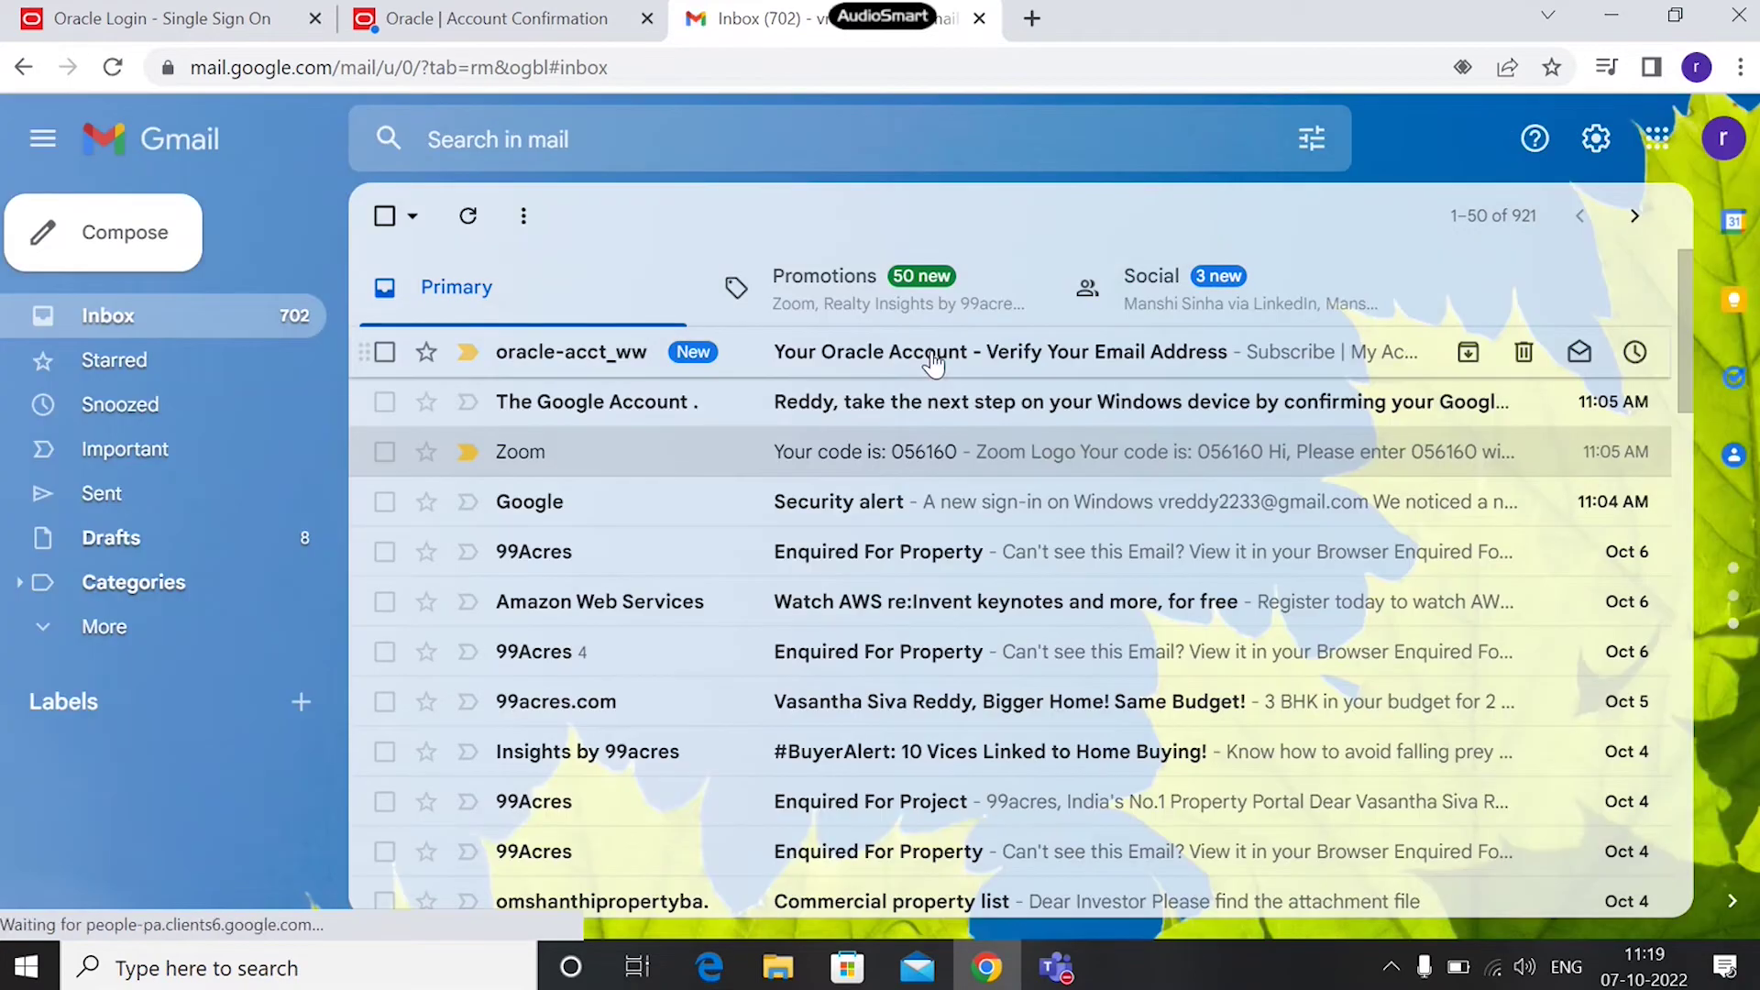
left_click(931, 354)
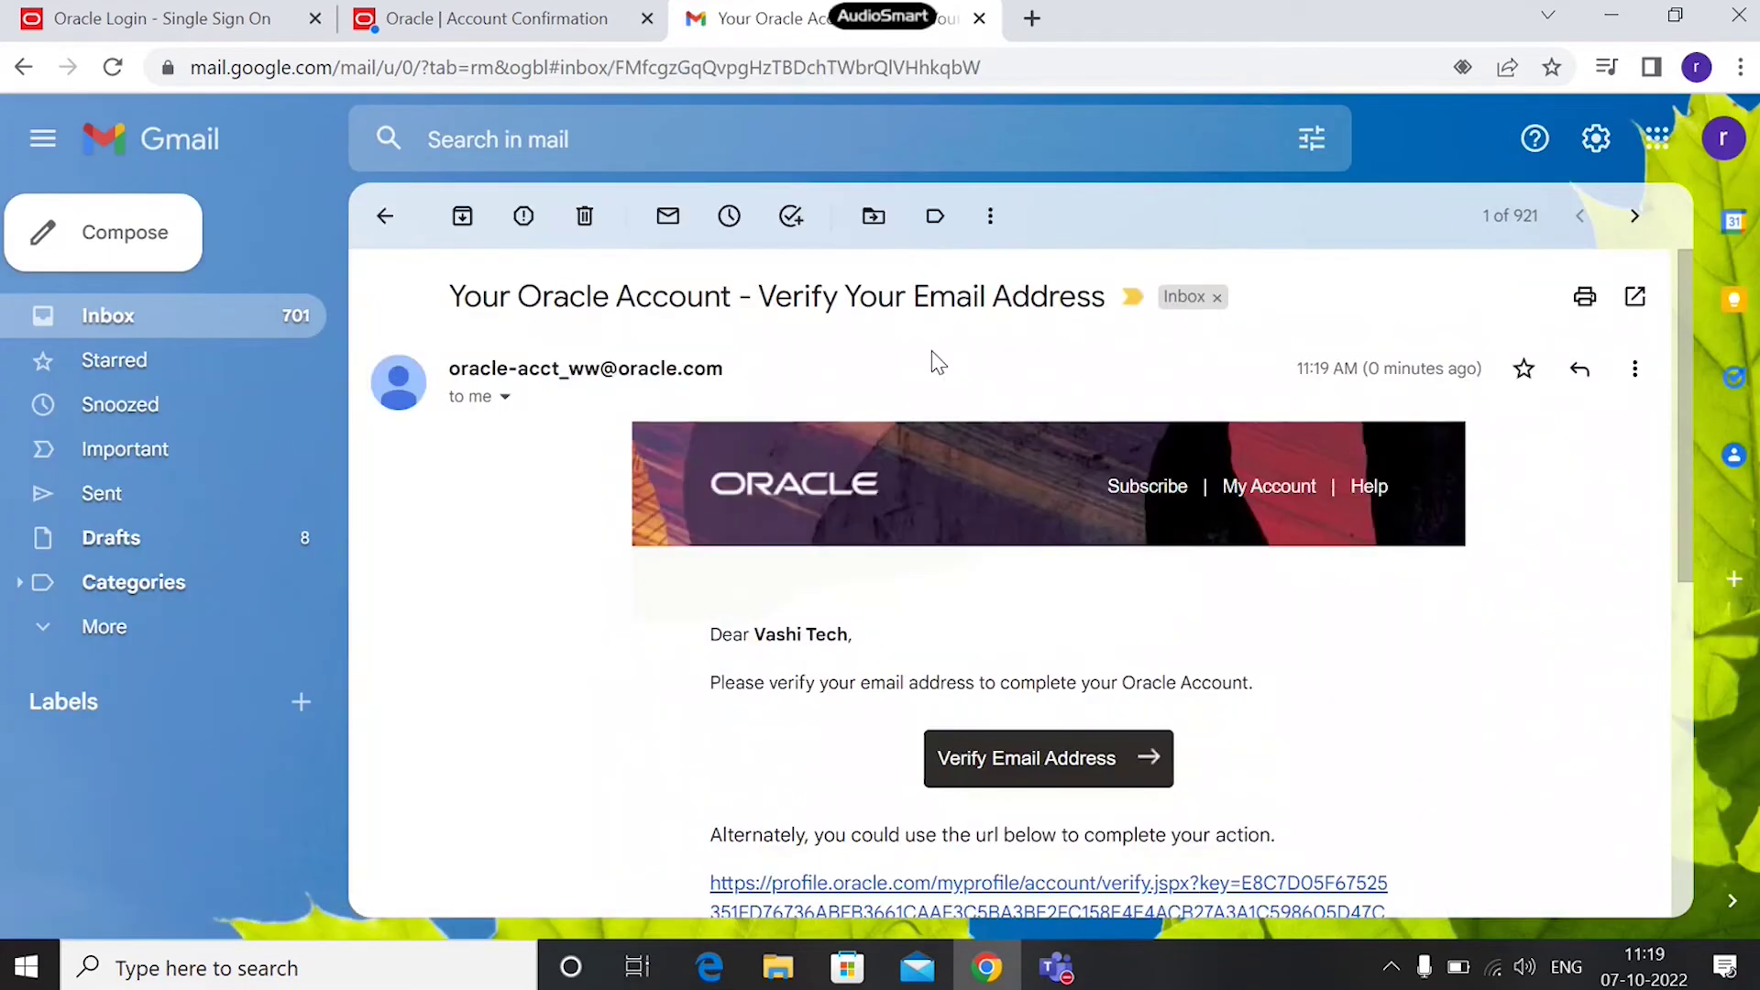
left_click(1004, 760)
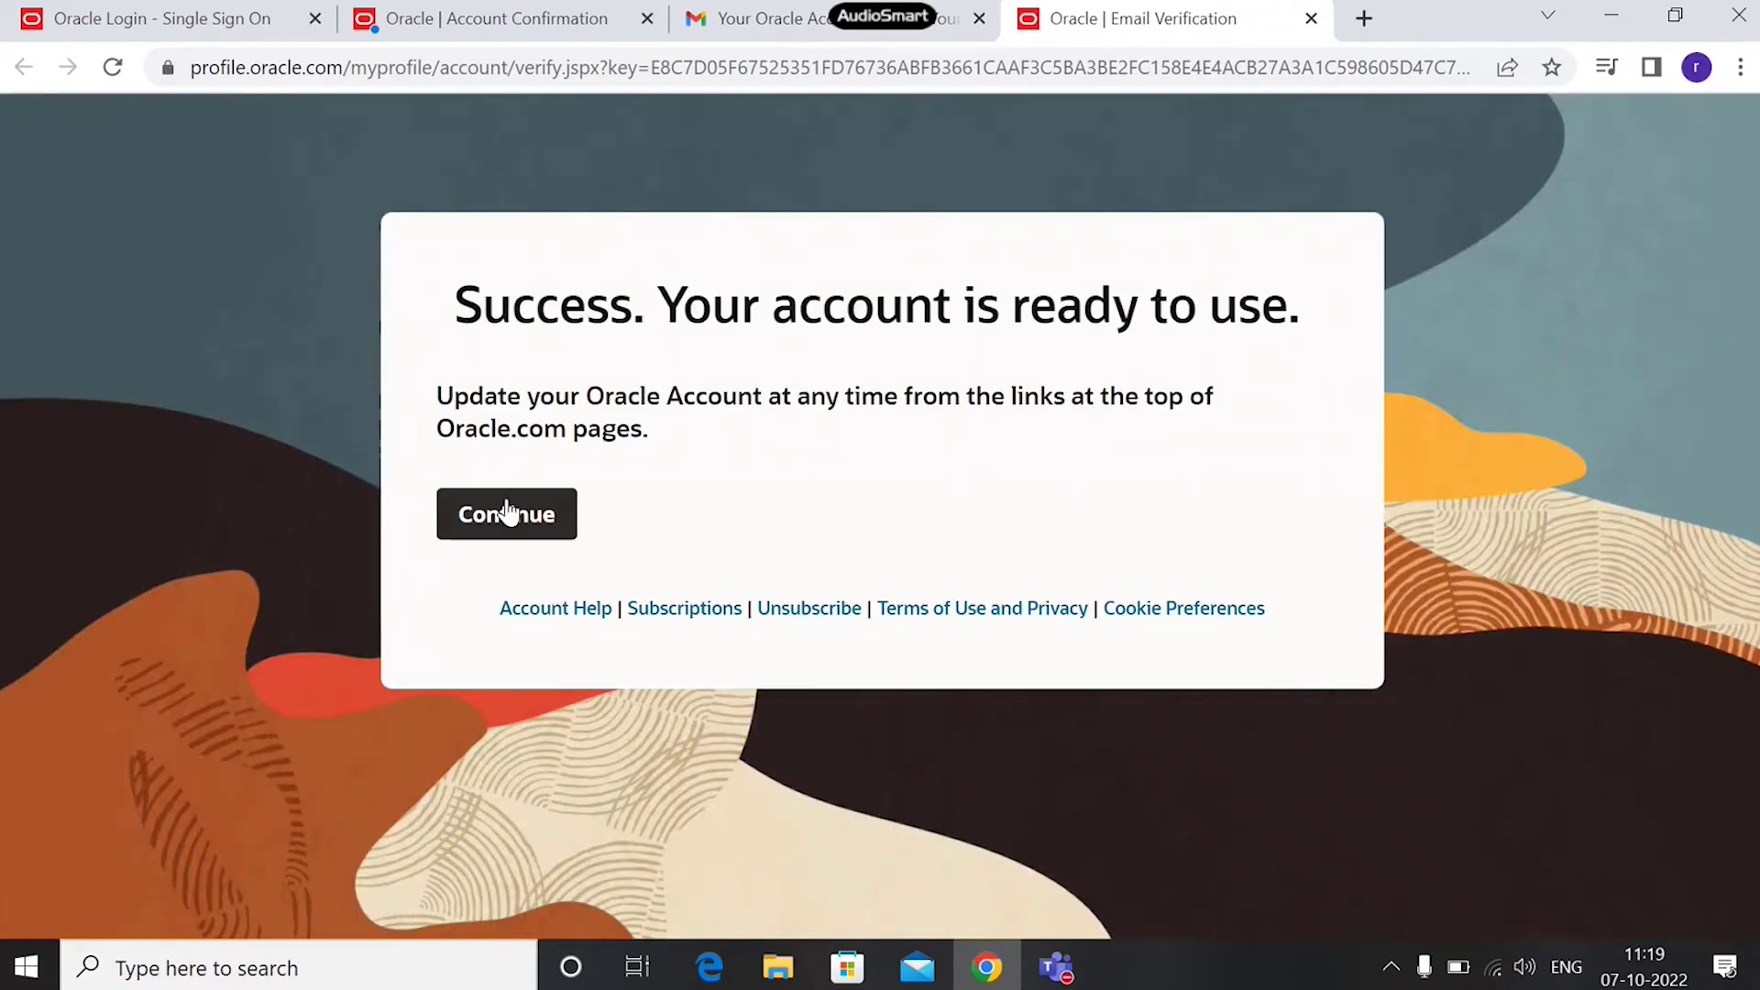
left_click(509, 513)
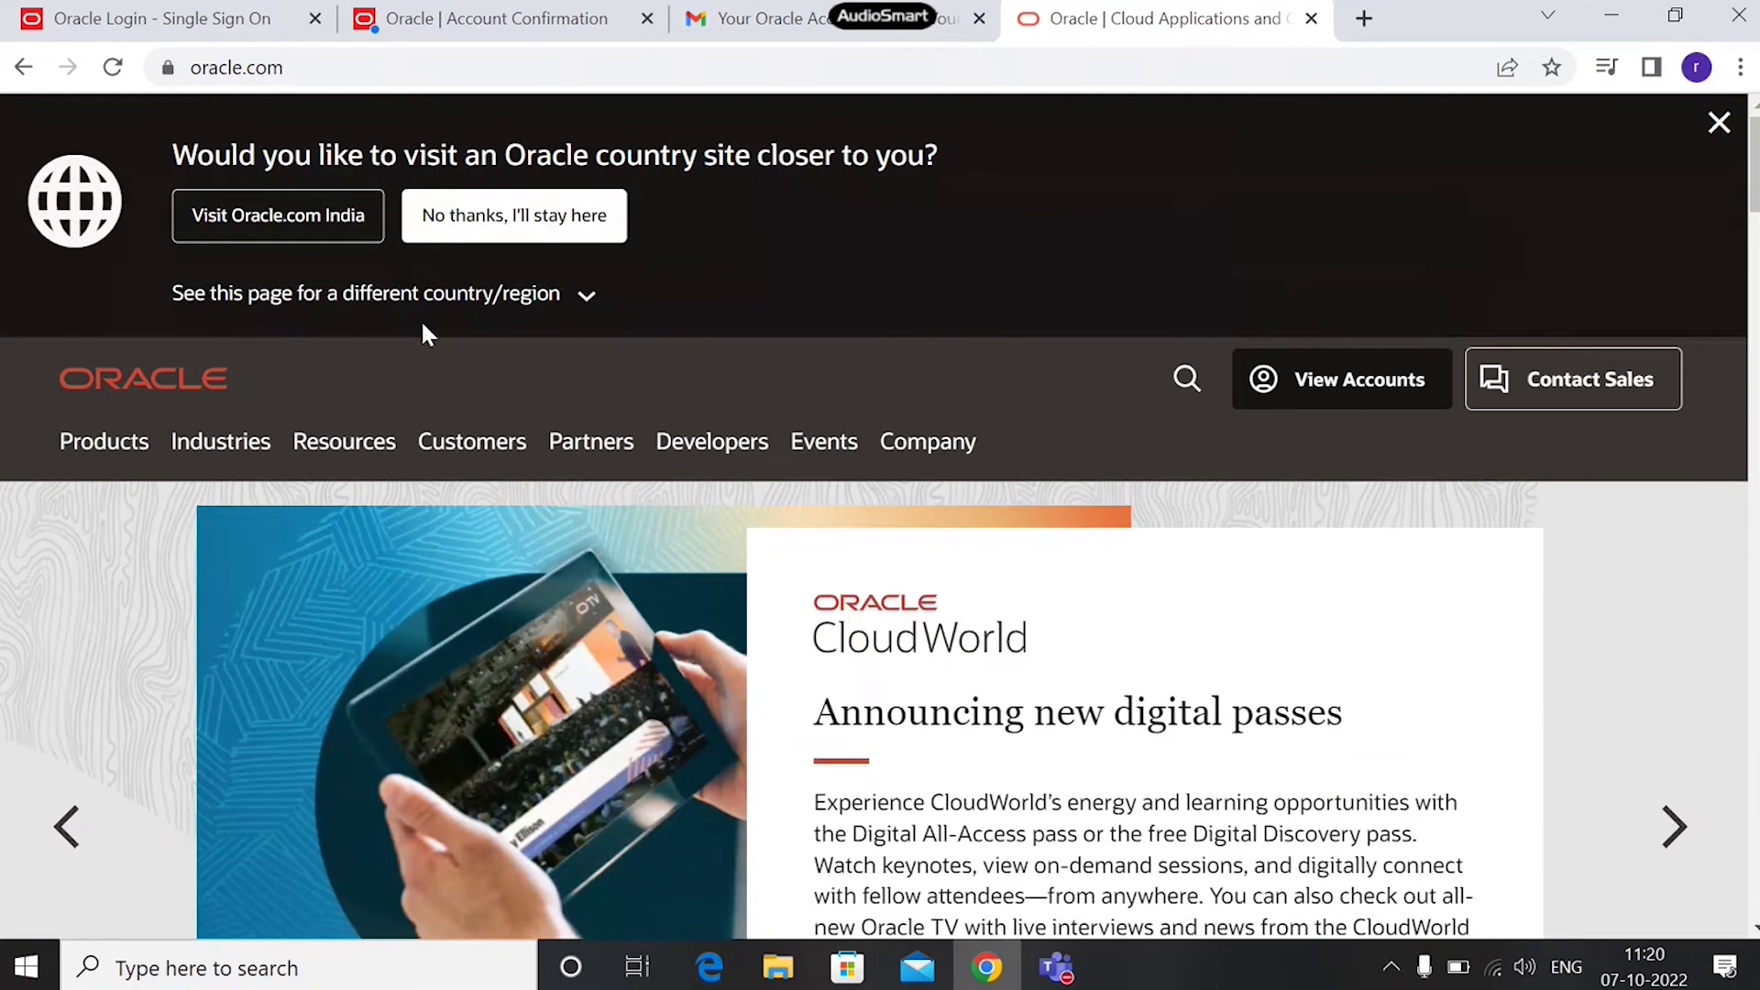
Sign in on the Oracle login tab with the account's e-mail username and password
left_click(174, 19)
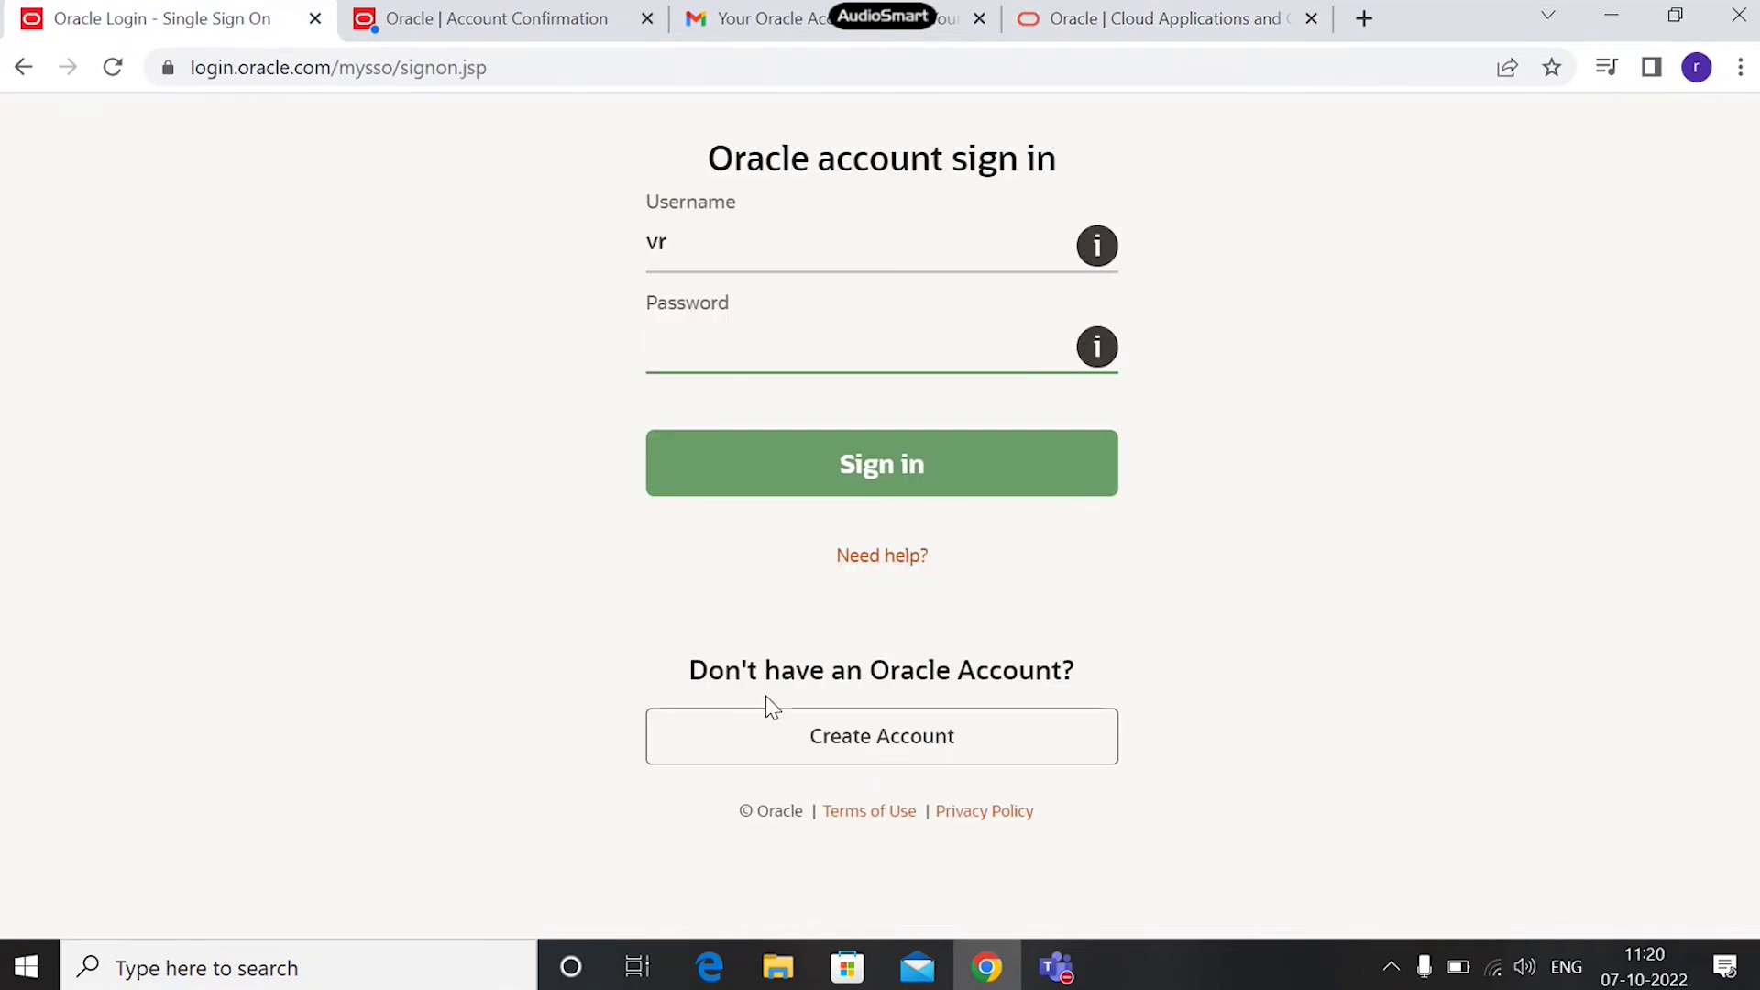
left_click(711, 241)
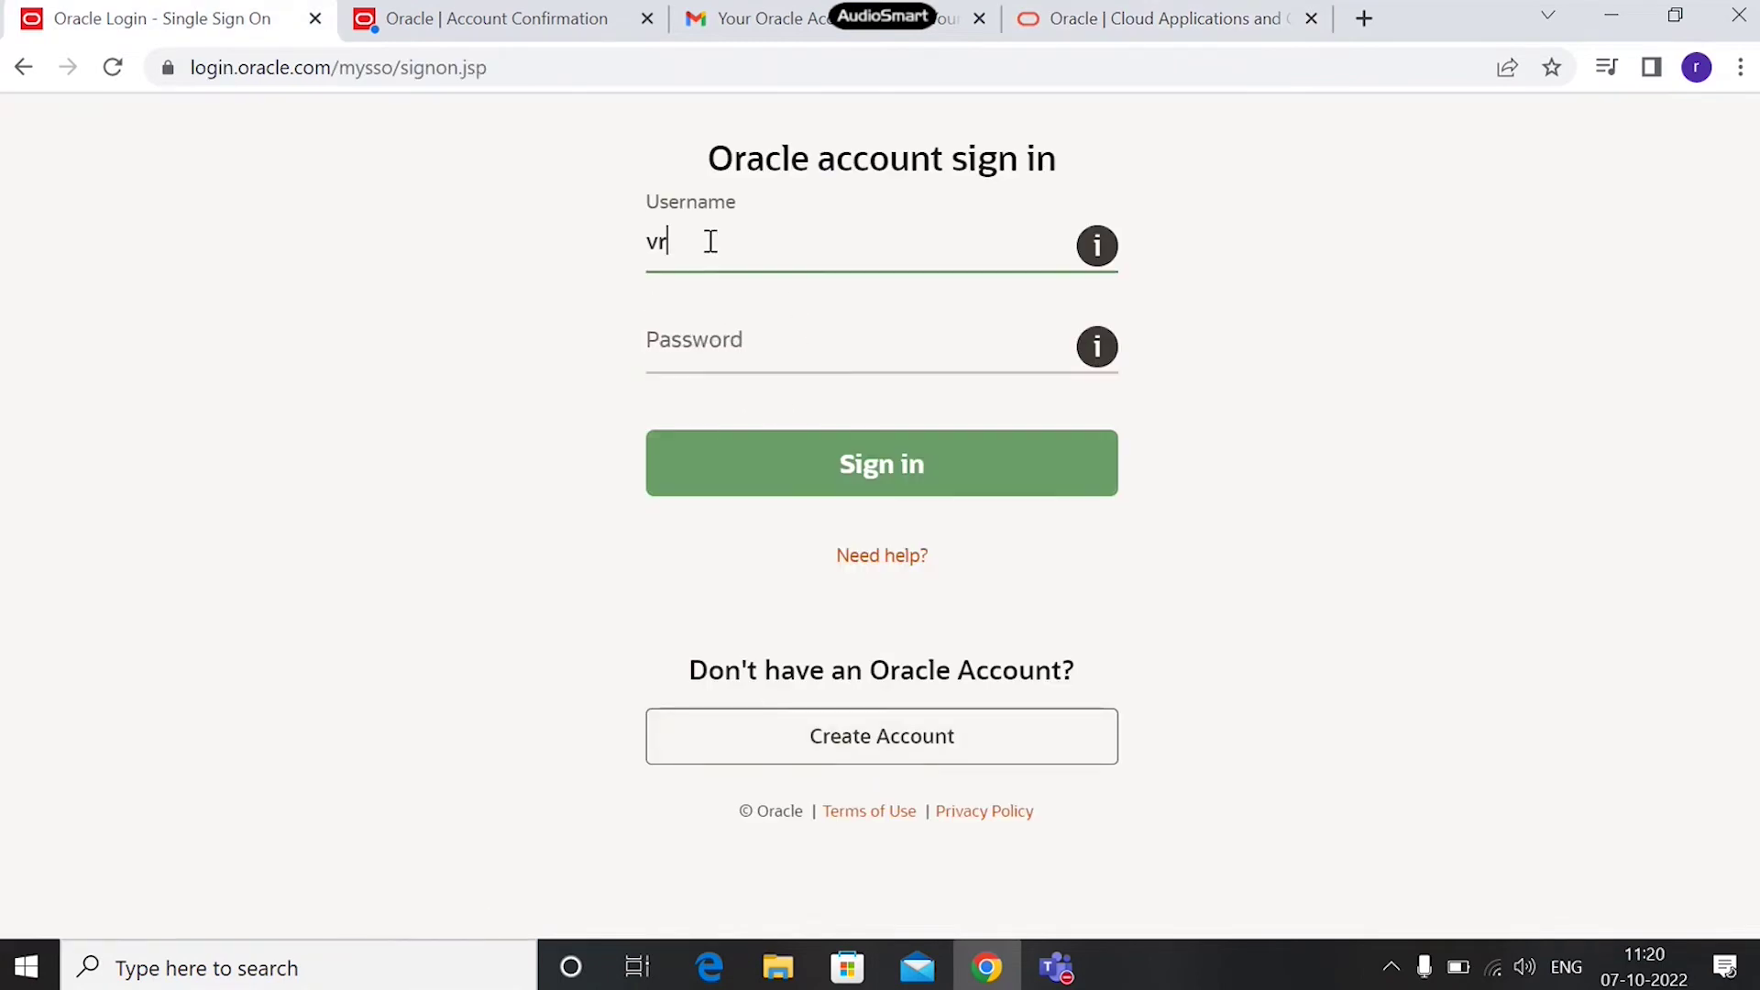
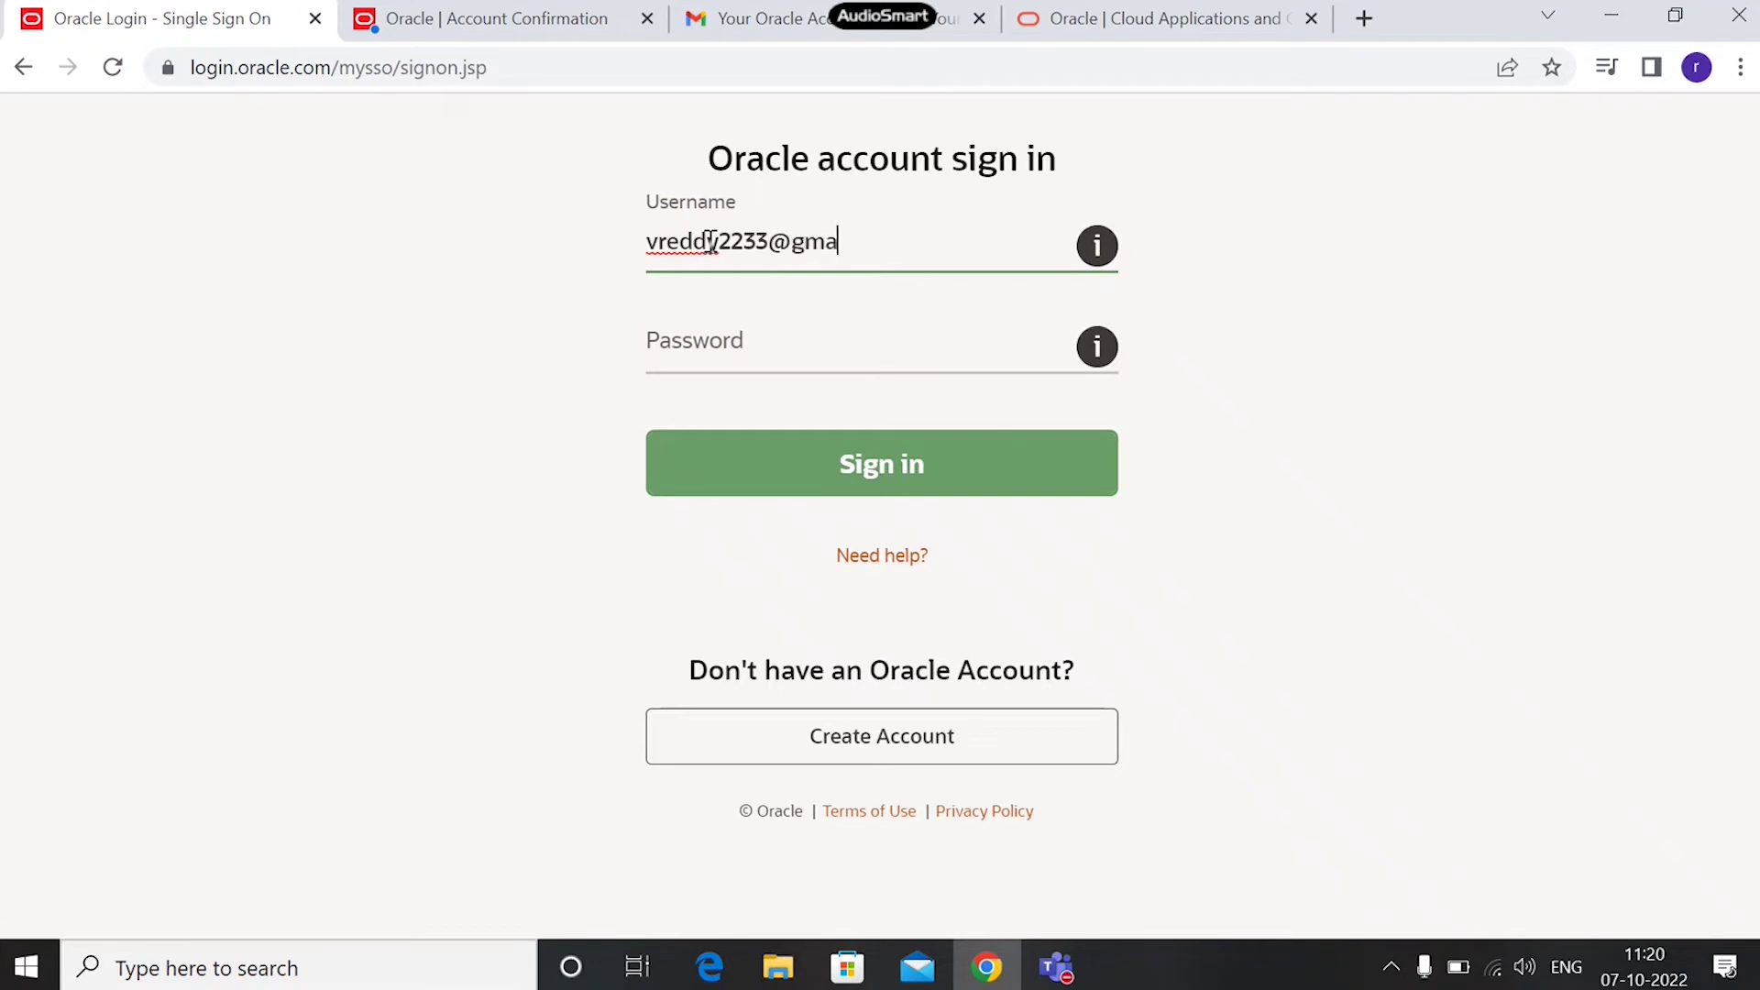
left_click(693, 332)
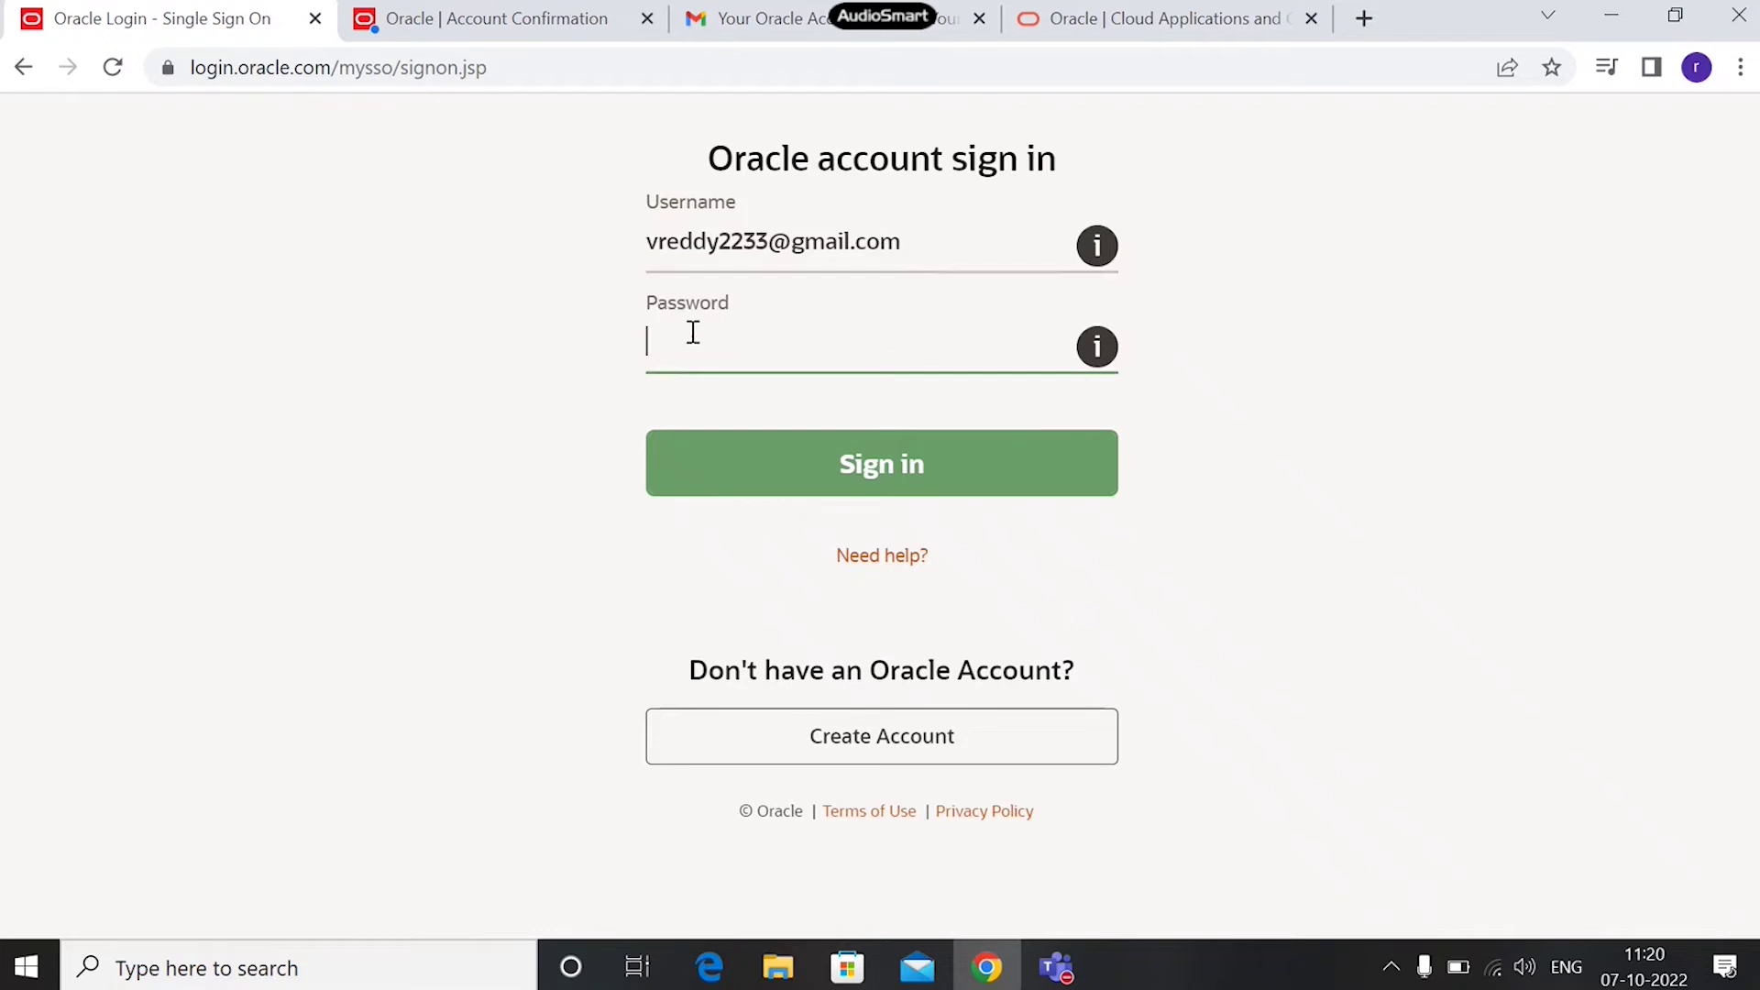
type("*********")
left_click(905, 482)
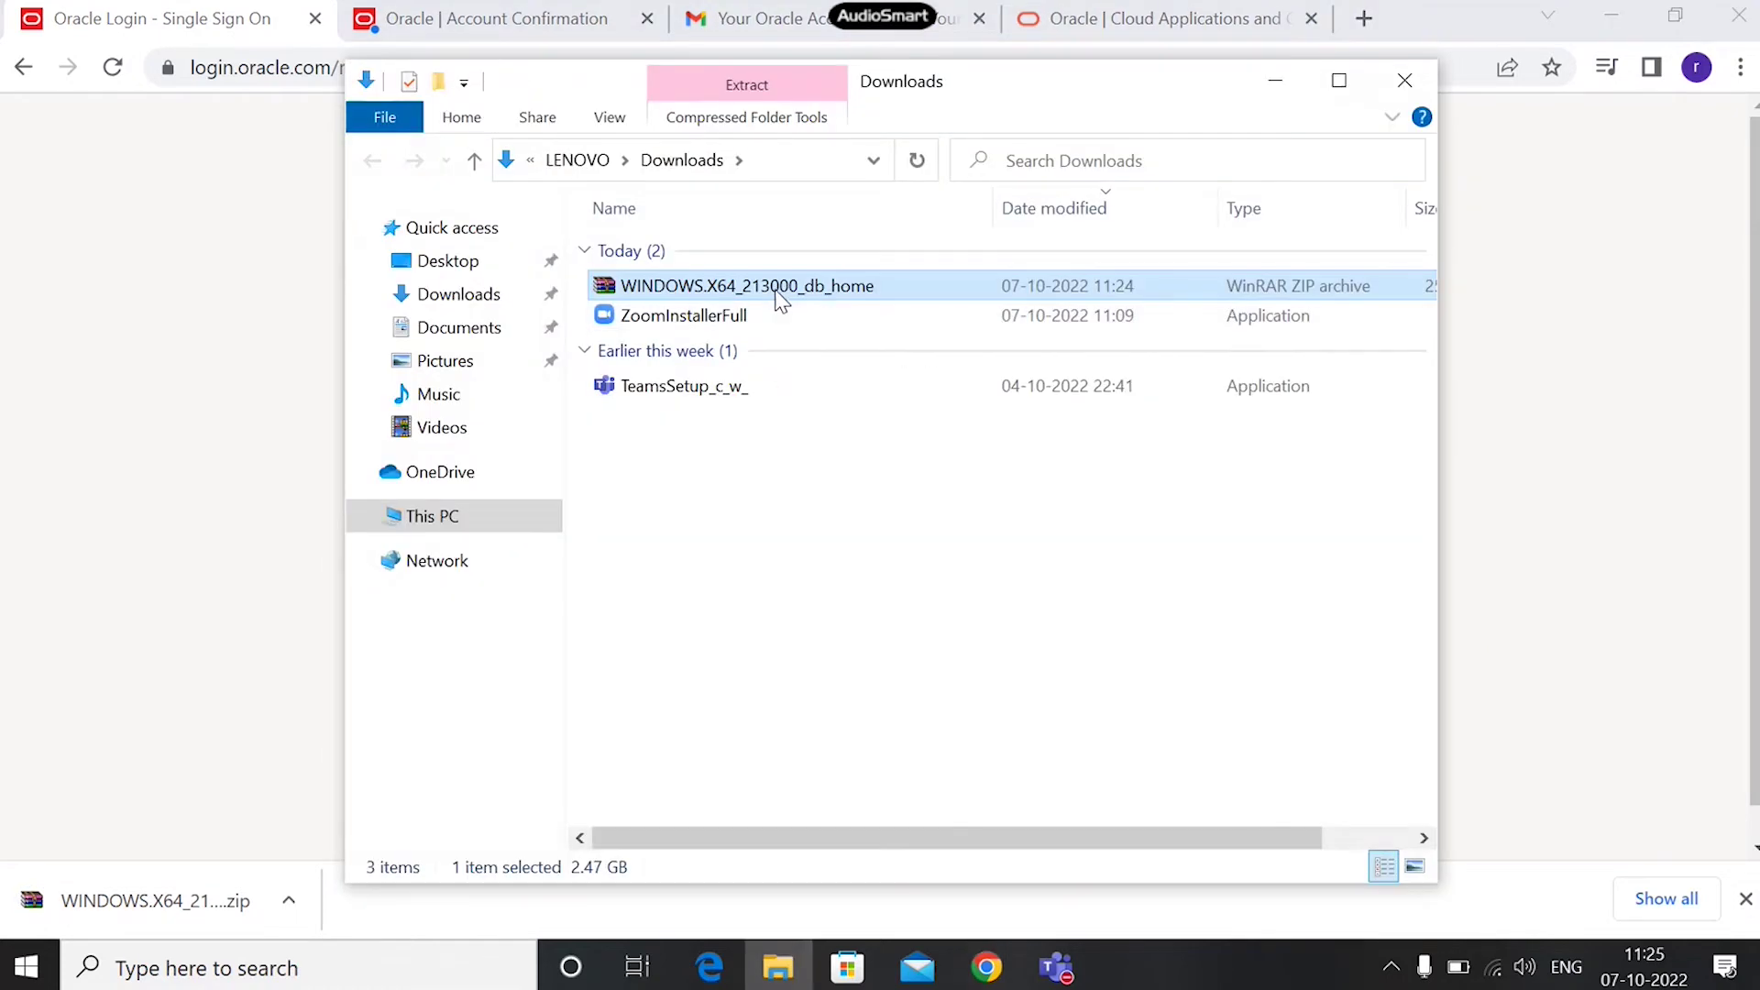
double_click(775, 287)
right_click(774, 288)
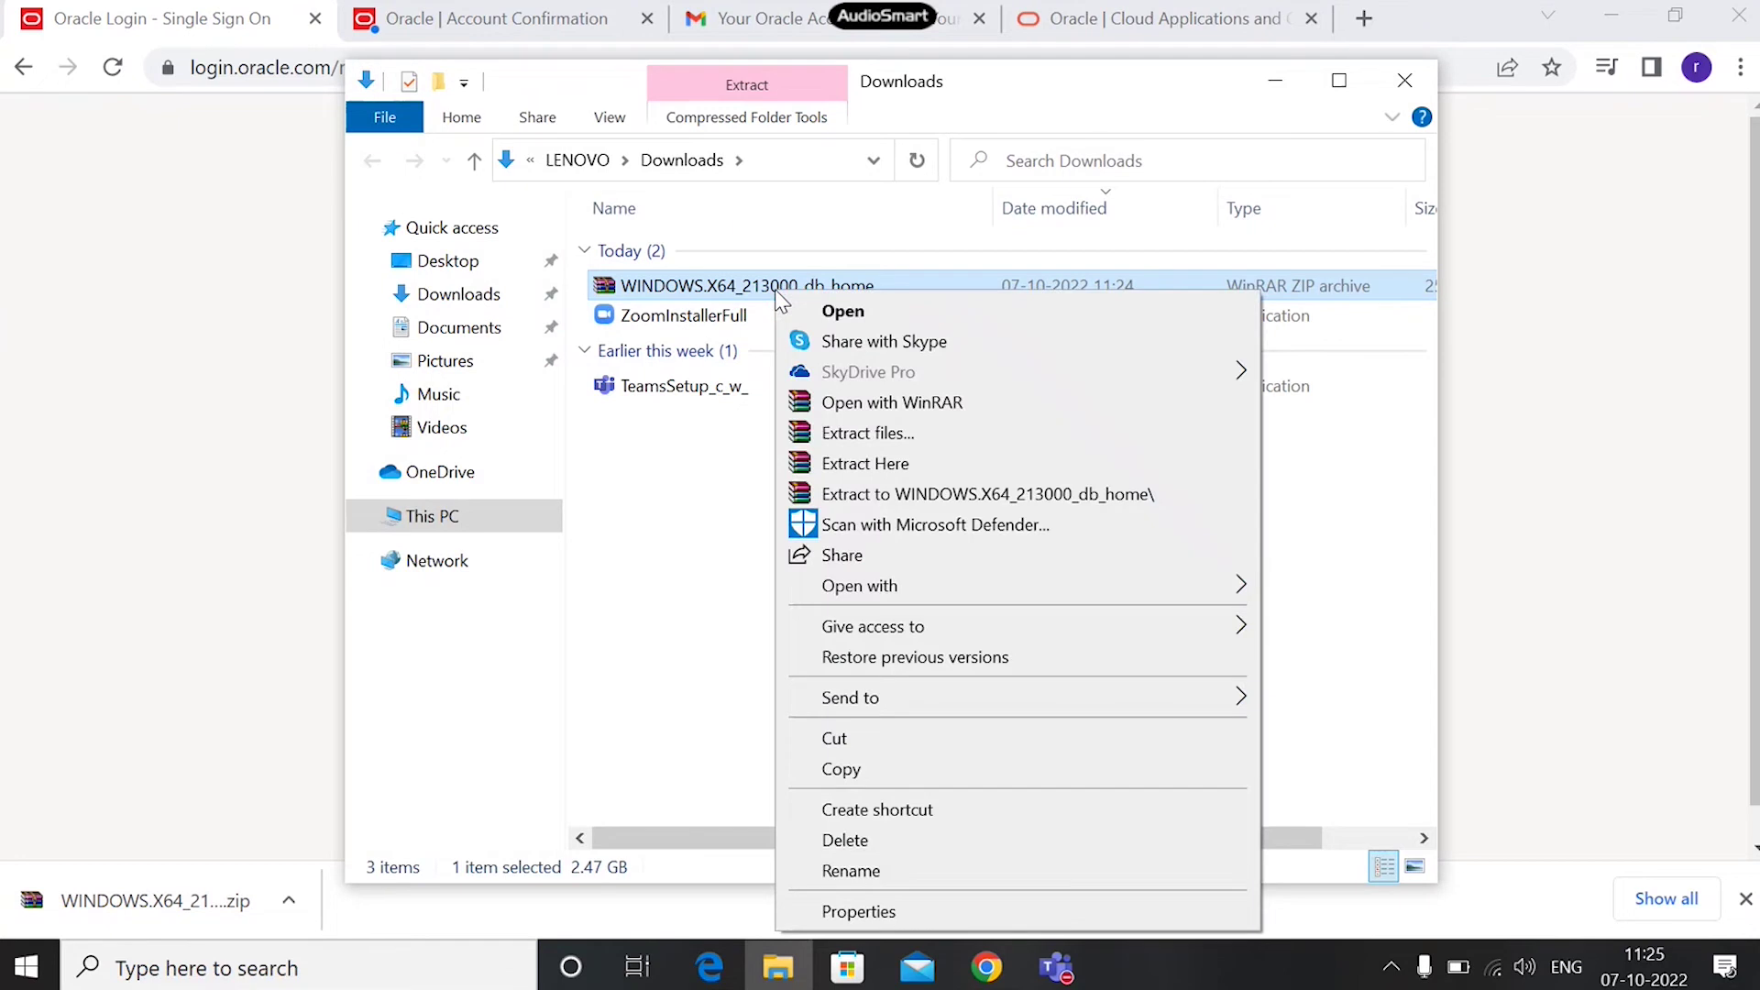
left_click(861, 463)
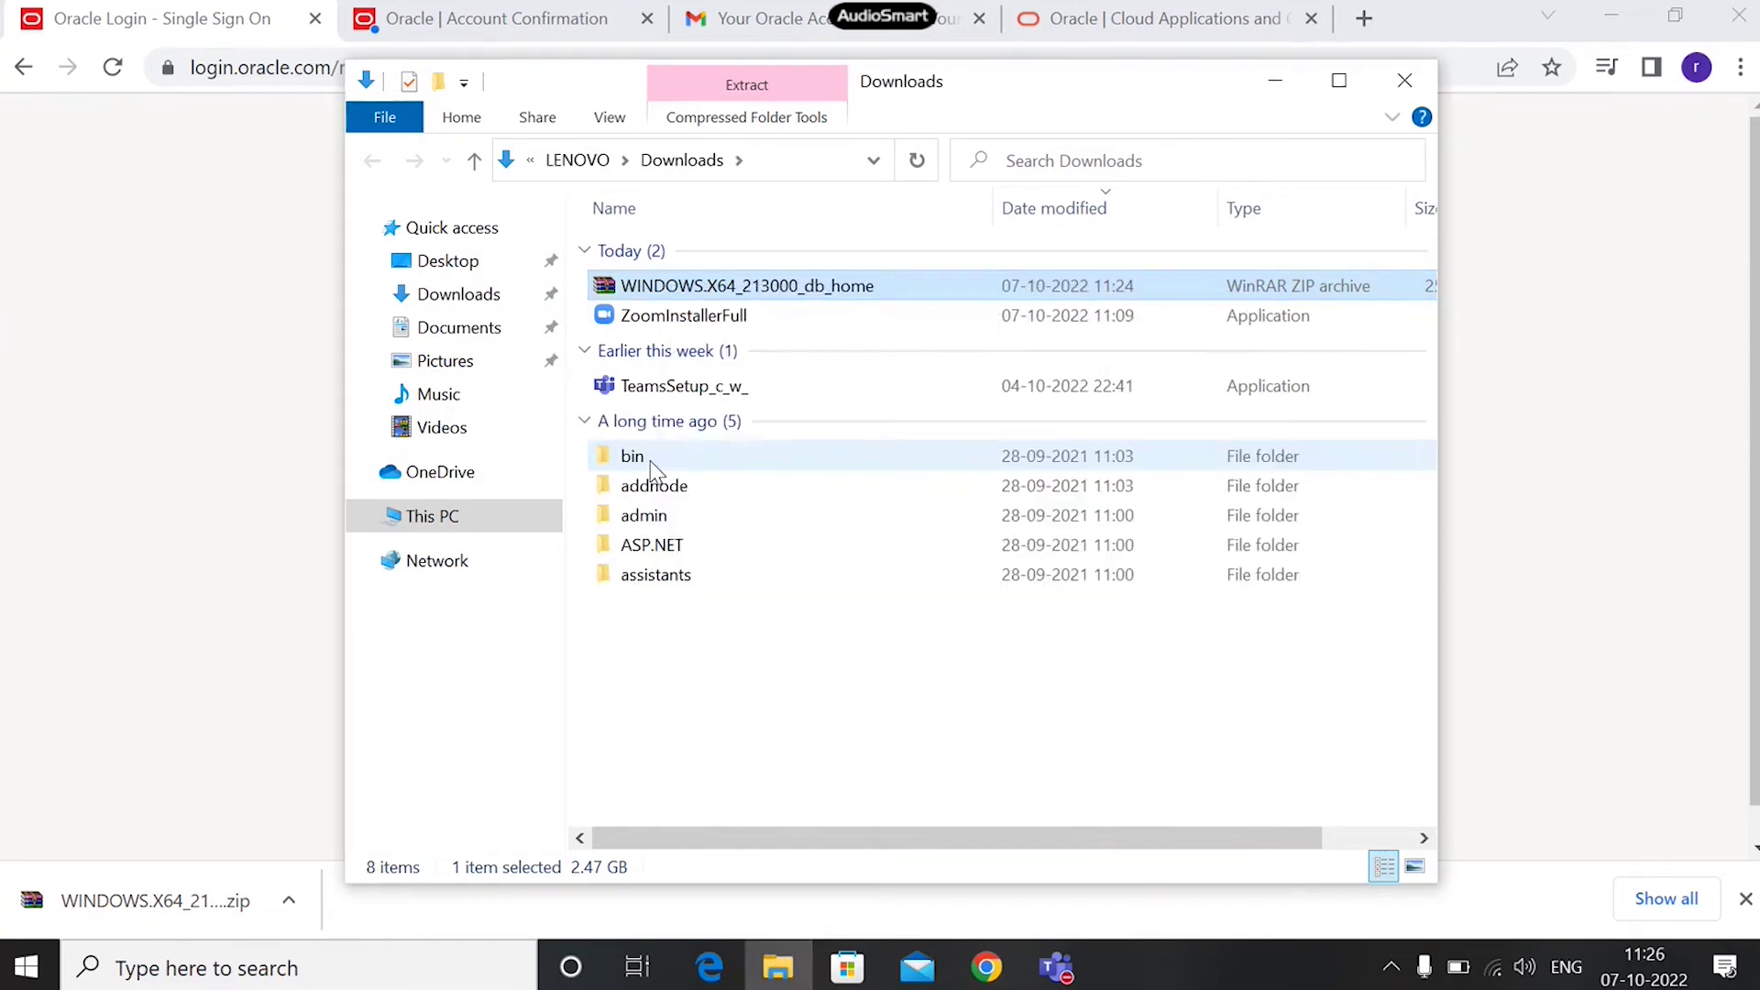
left_click(653, 466)
key("shift+Down")
key("shift+Down")
key("shift+Down")
key("shift+Down")
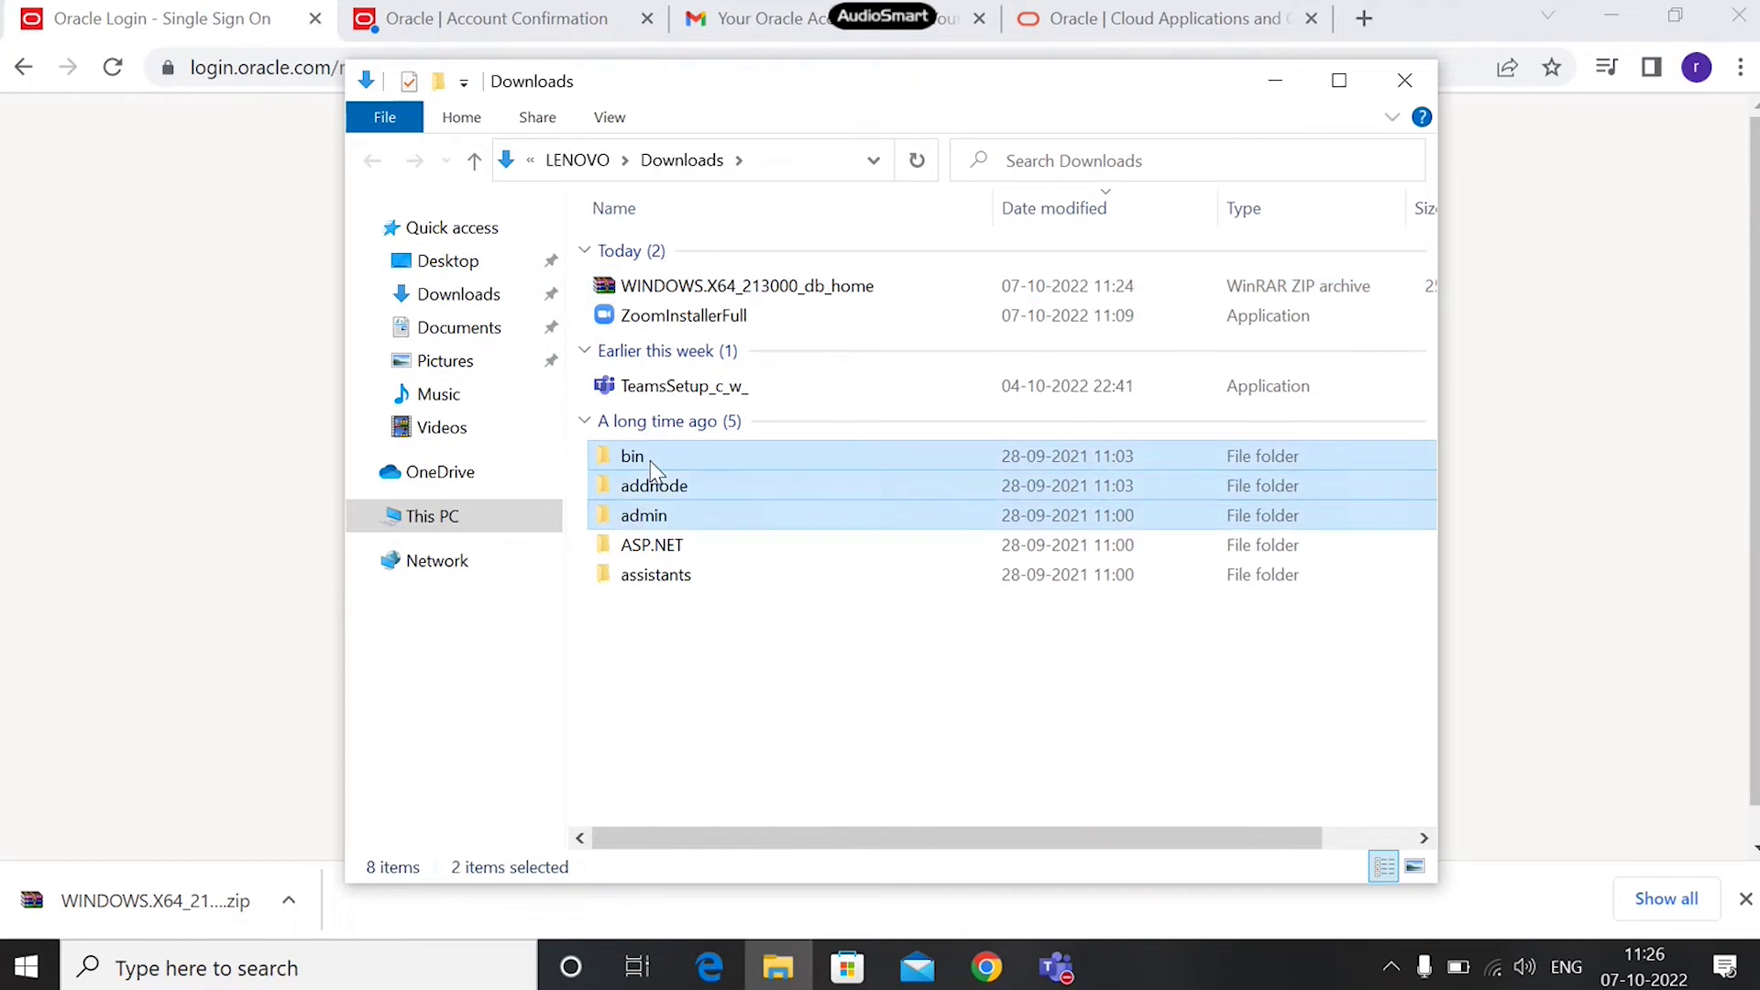
key("Delete")
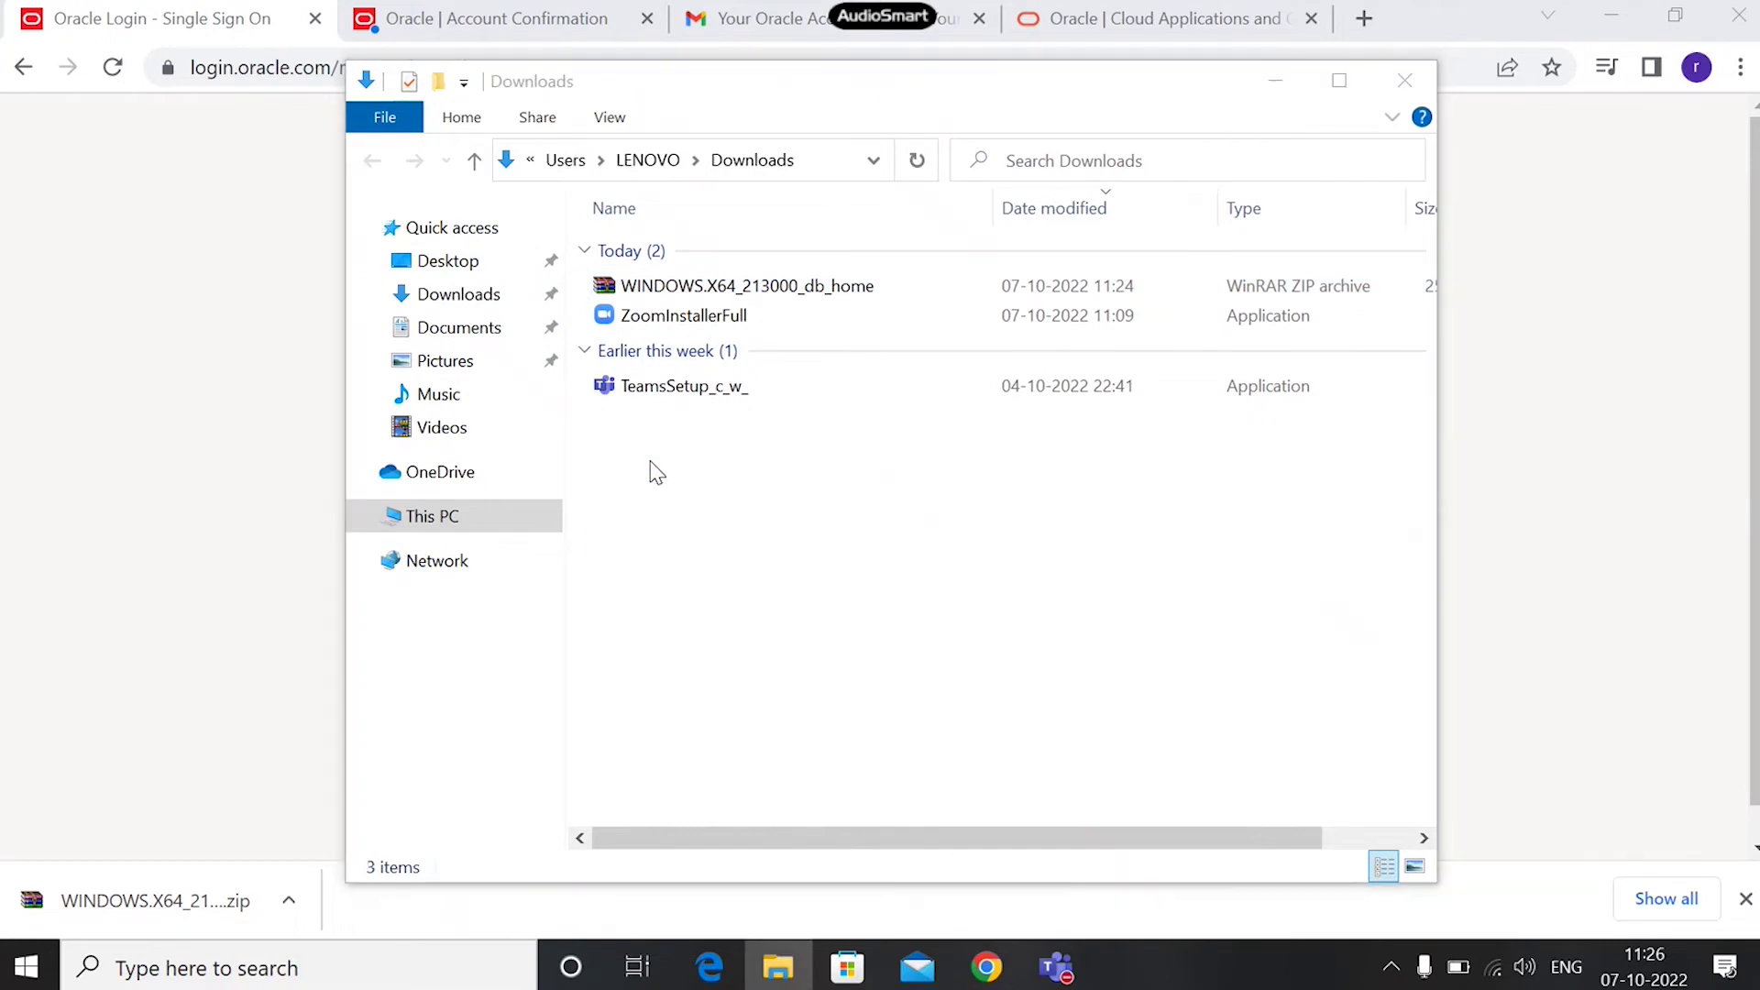
left_click(811, 287)
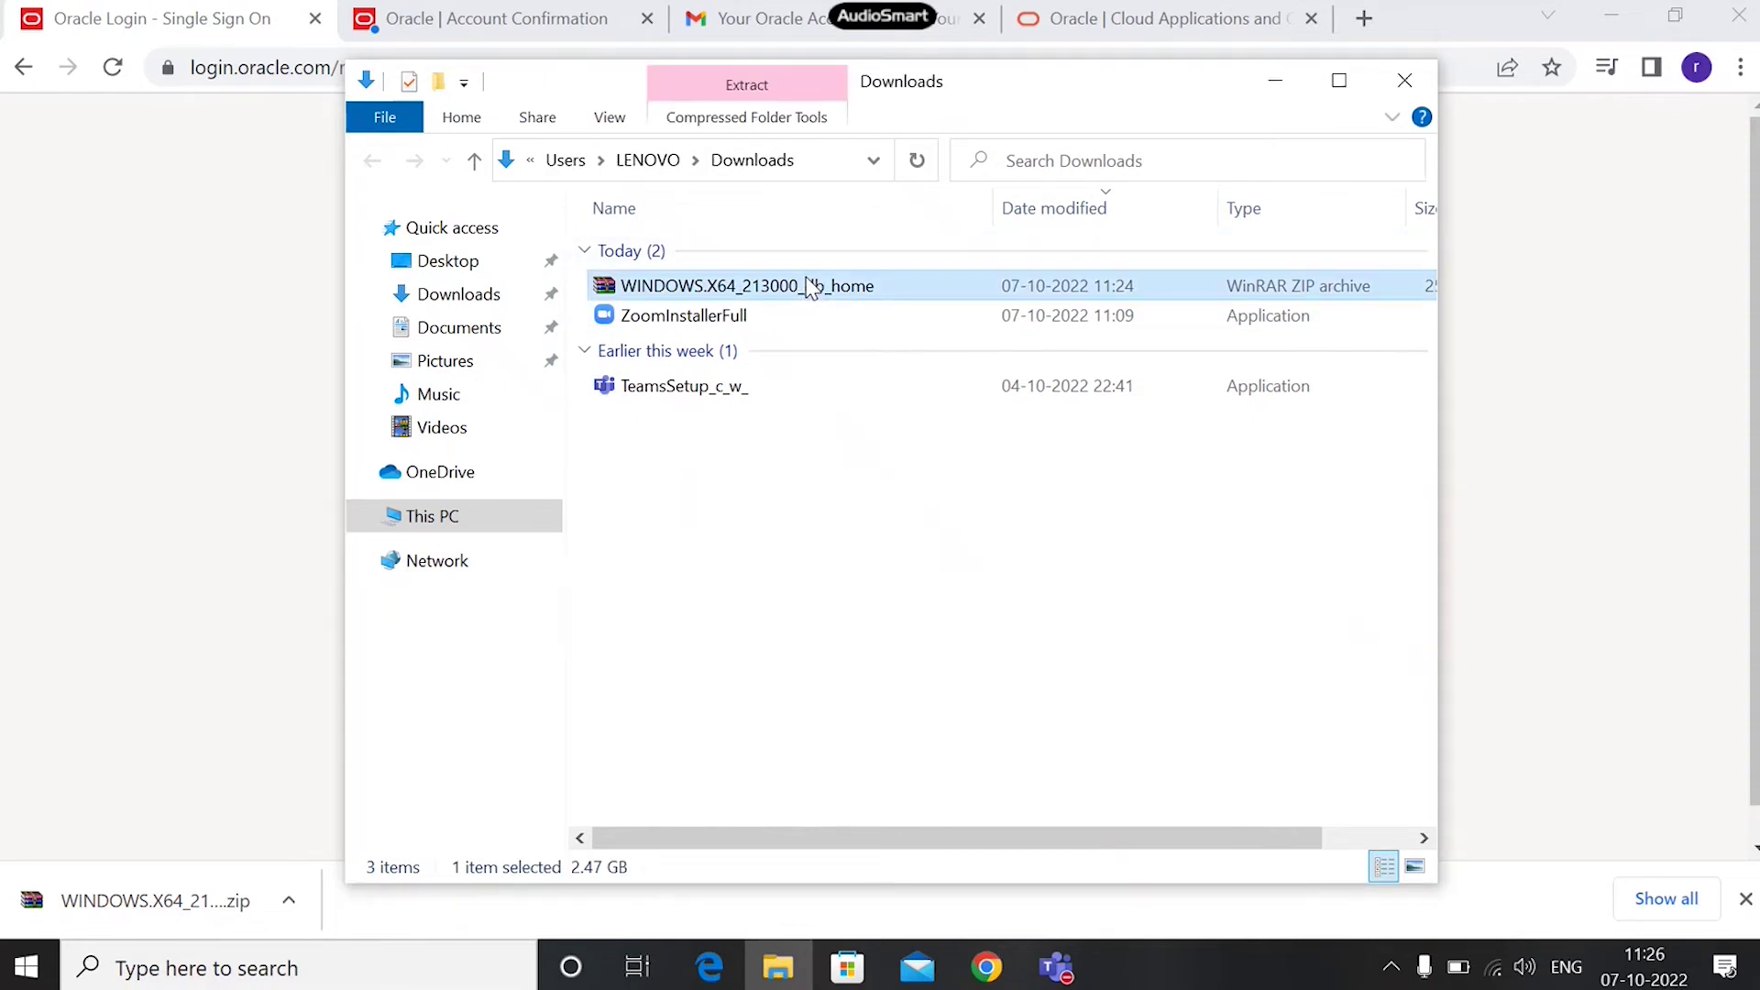
Extract the Oracle 21c zip with WinRAR into the destination Downloads\db_home
right_click(751, 288)
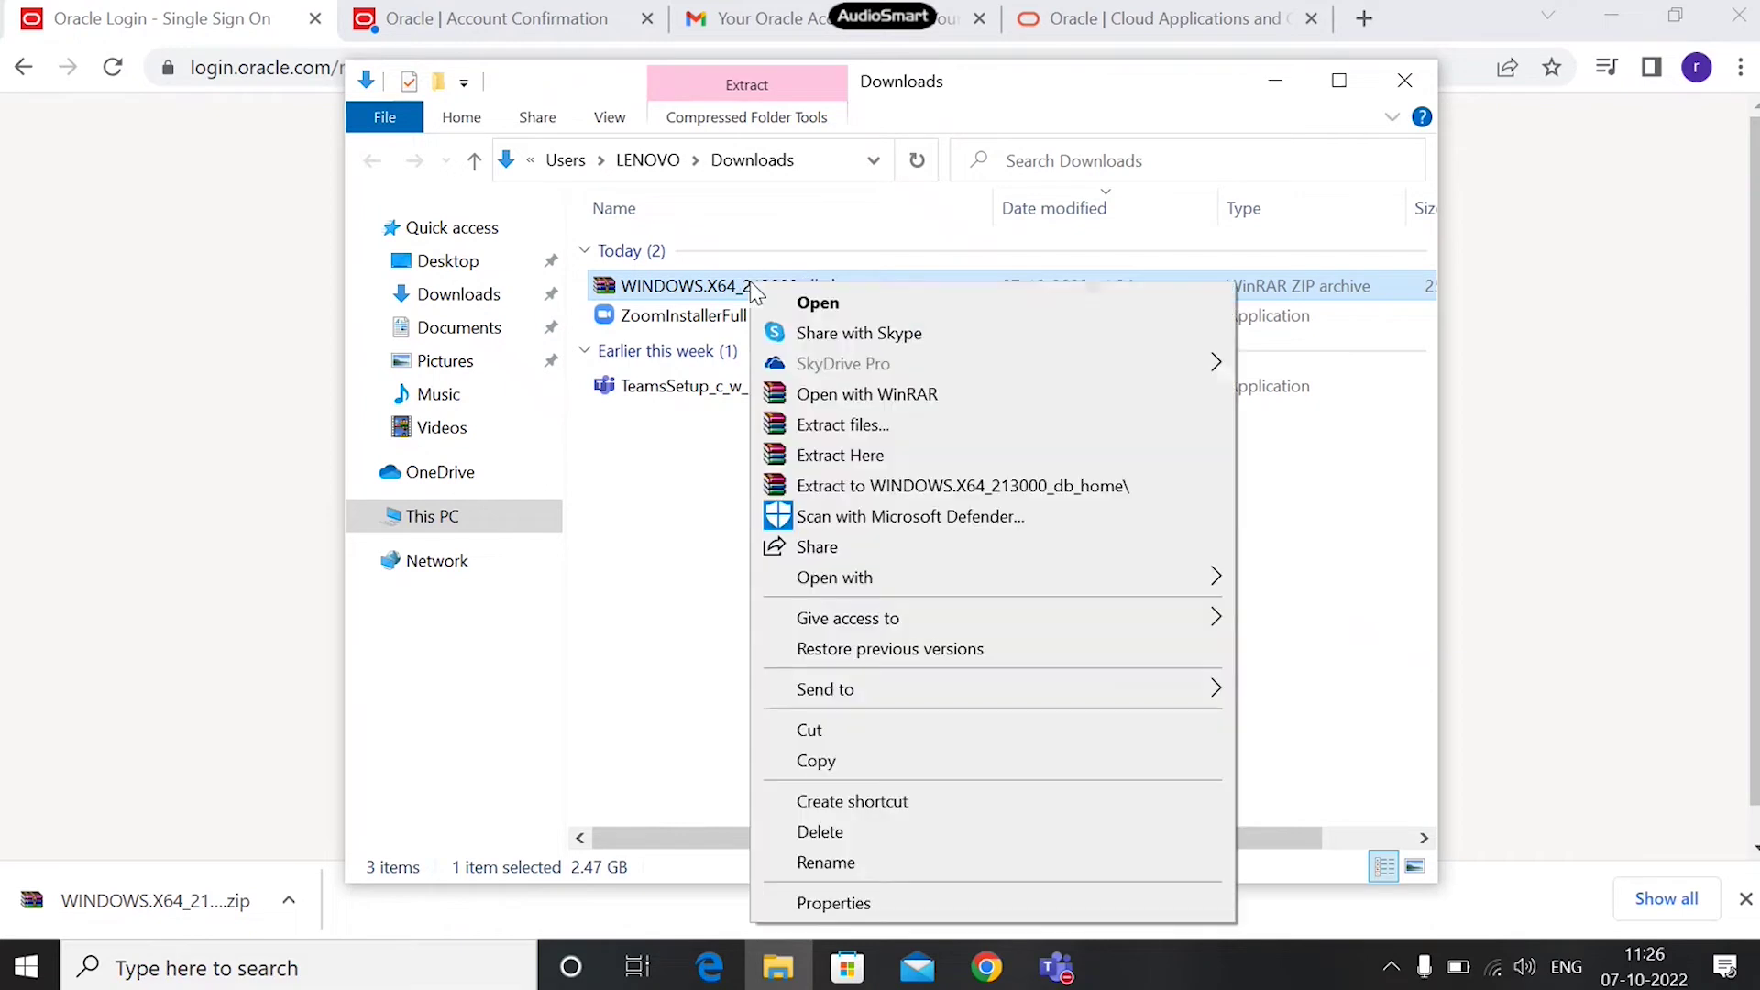
left_click(828, 425)
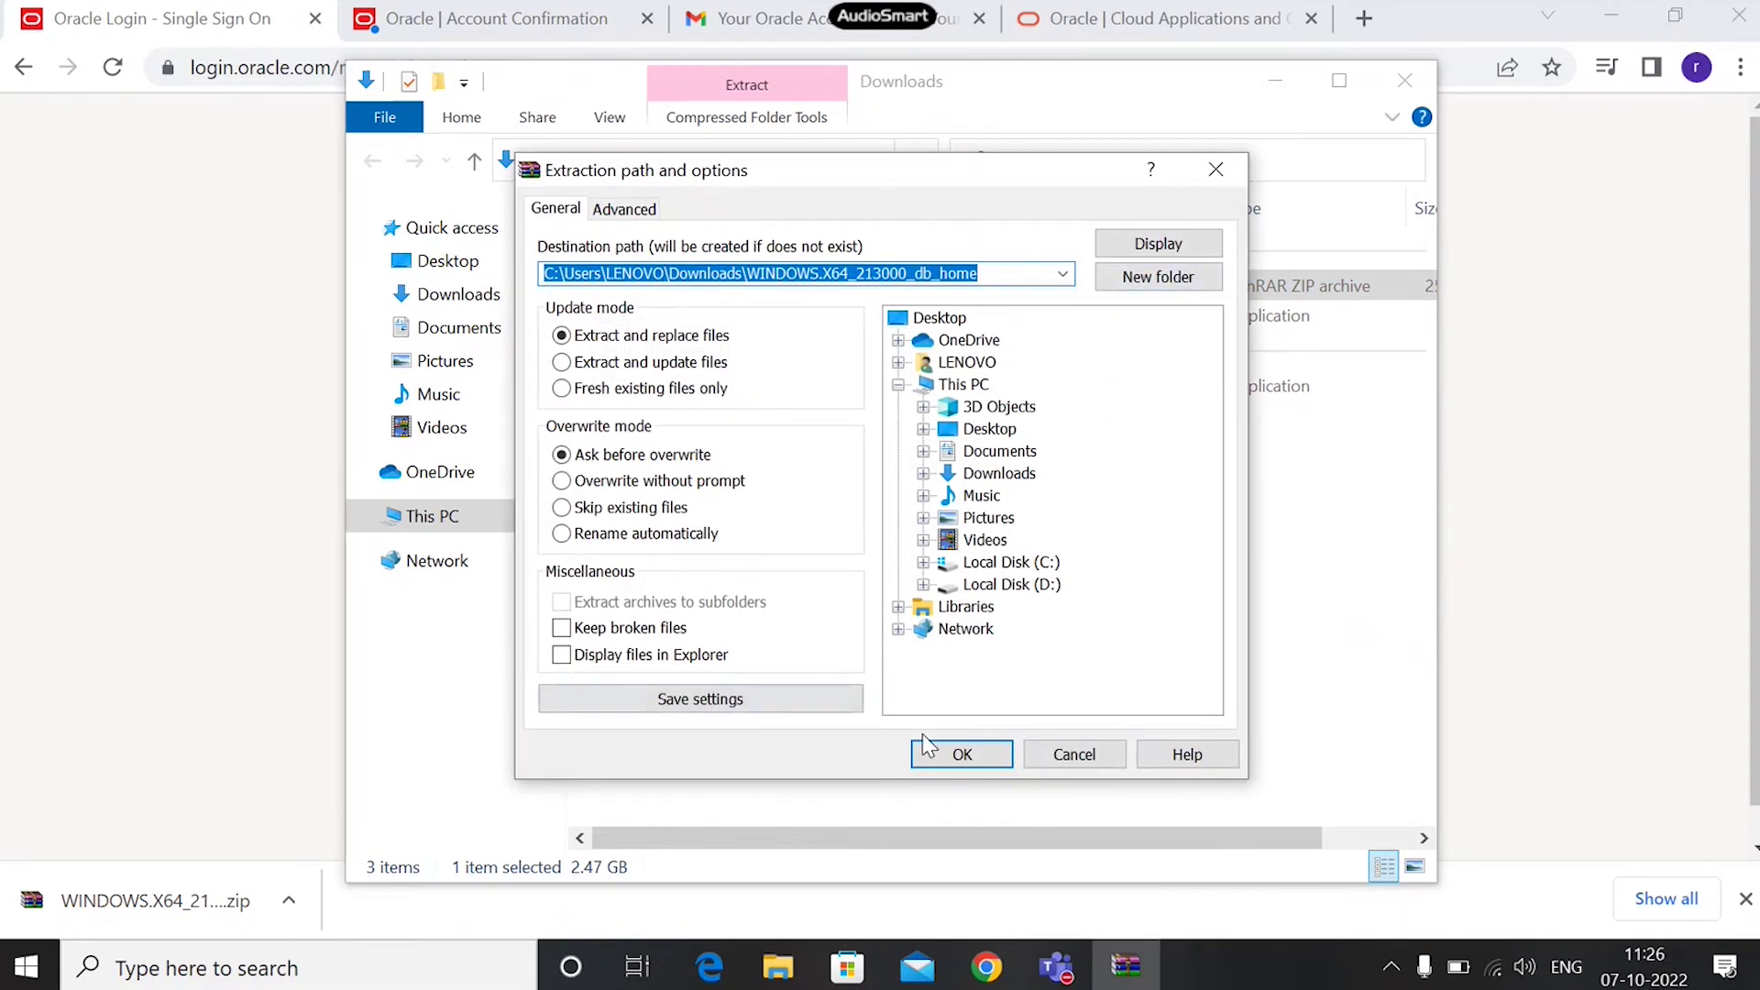
left_click(909, 275)
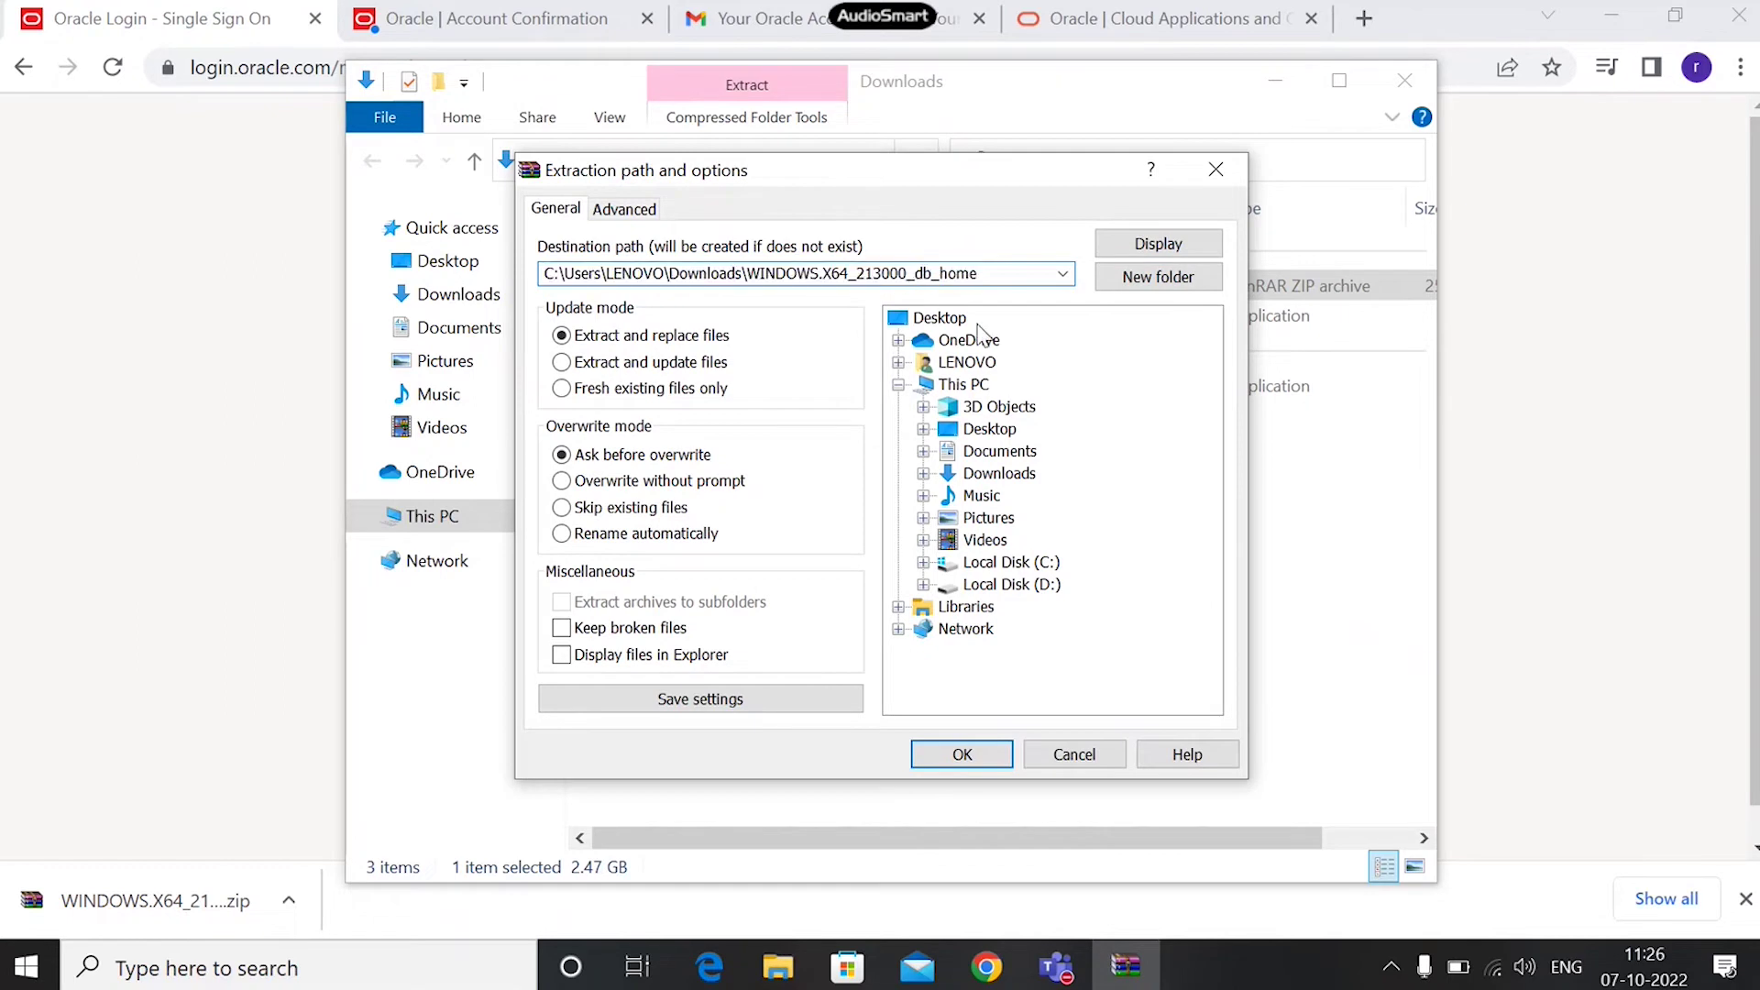
key("BackSpace")
key("BackSpace")
key("BackSpace")
key("BackSpace")
key("BackSpace")
key("BackSpace")
key("BackSpace")
key("BackSpace")
key("BackSpace")
key("BackSpace")
key("BackSpace")
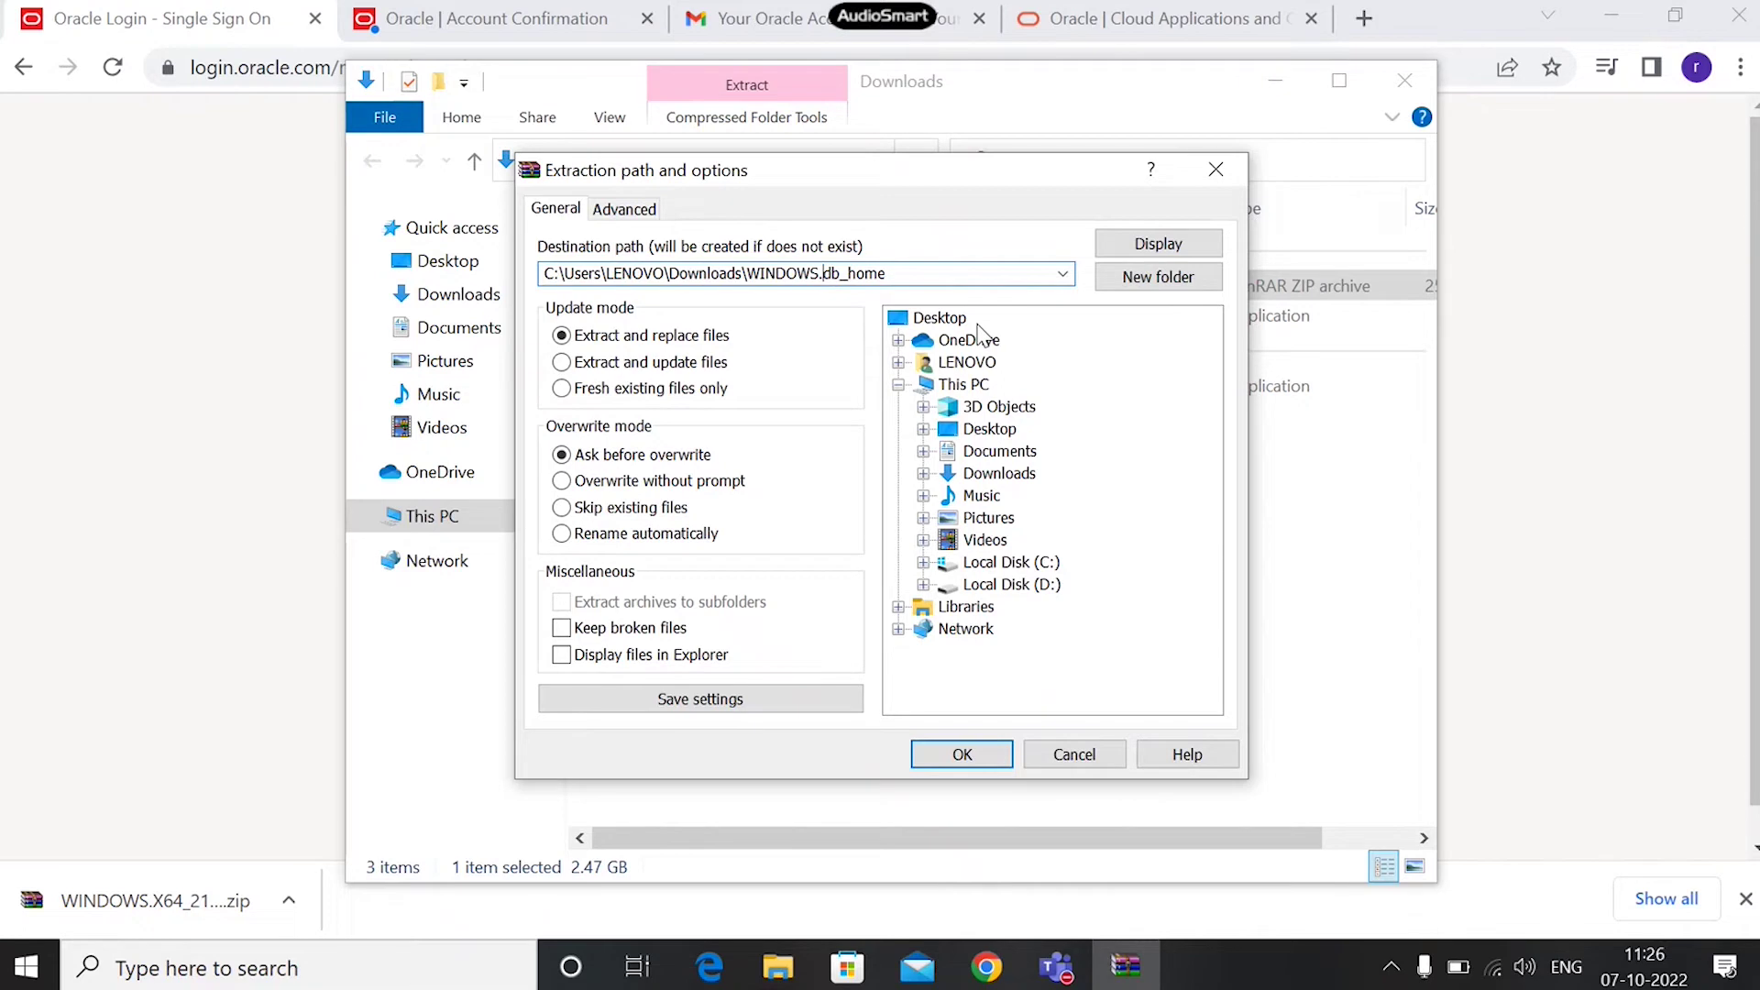
key("BackSpace")
key("BackSpace")
key("BackSpace")
key("BackSpace")
key("BackSpace")
key("BackSpace")
key("BackSpace")
key("BackSpace")
left_click(954, 757)
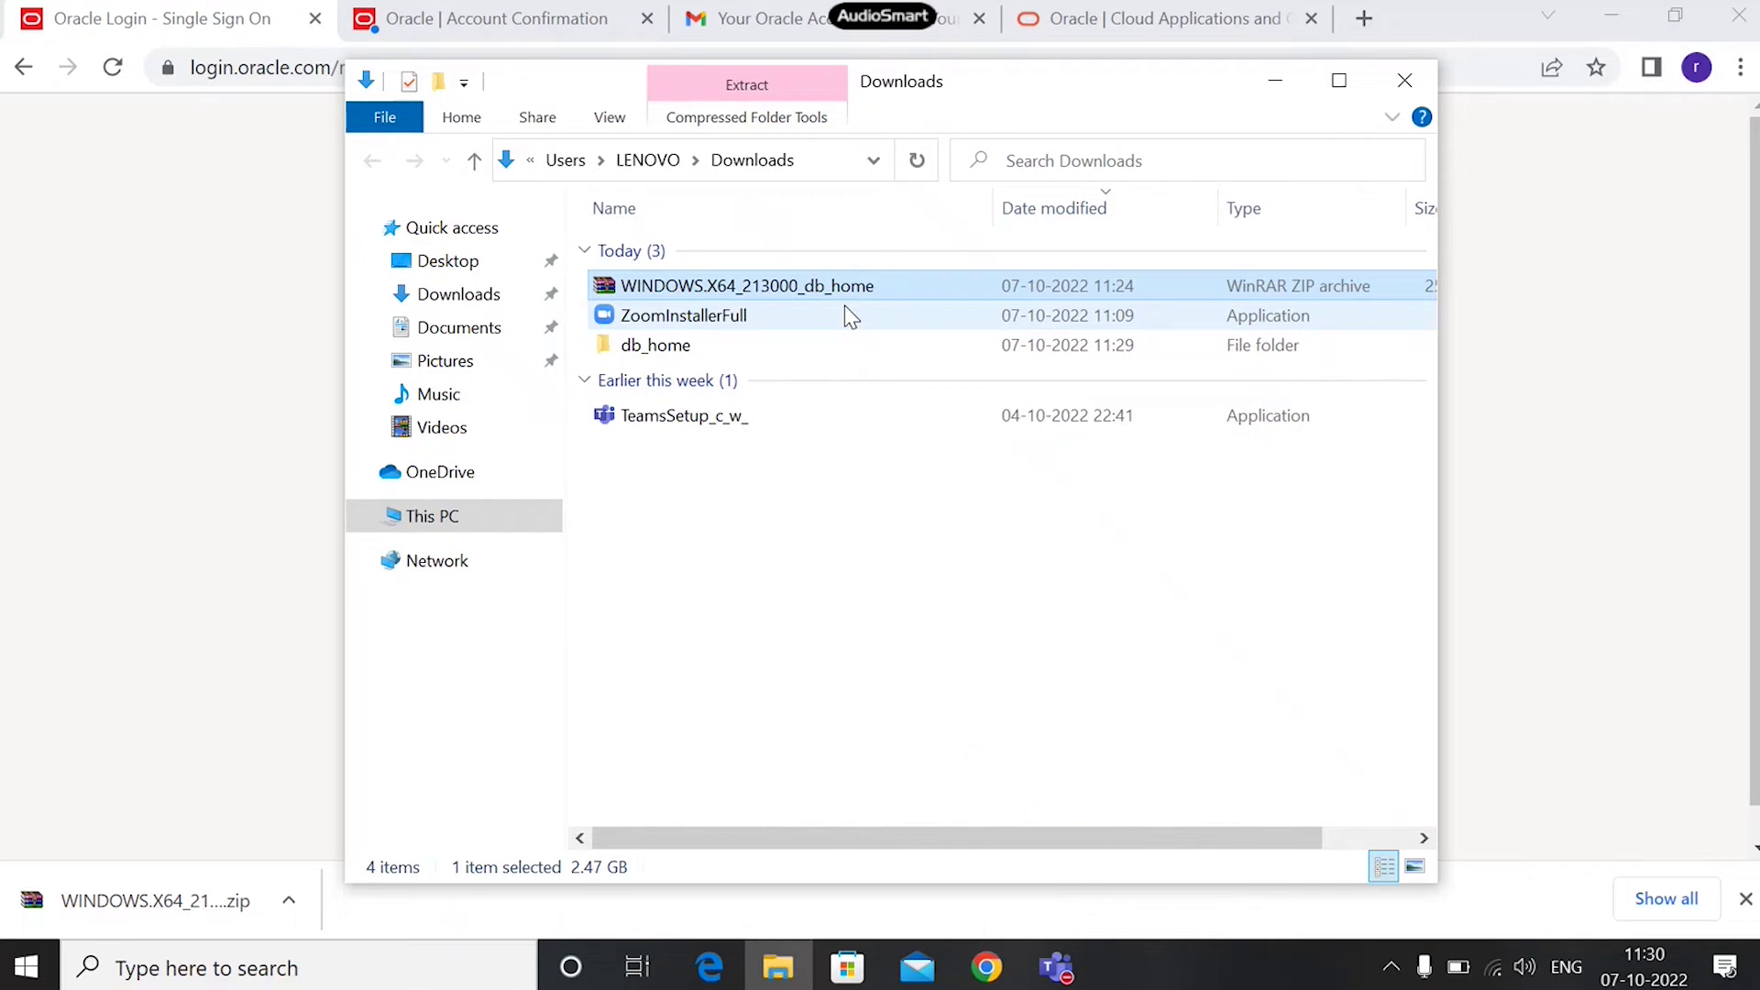
Create a new folder named Oracle21c on the C: drive
left_click(651, 348)
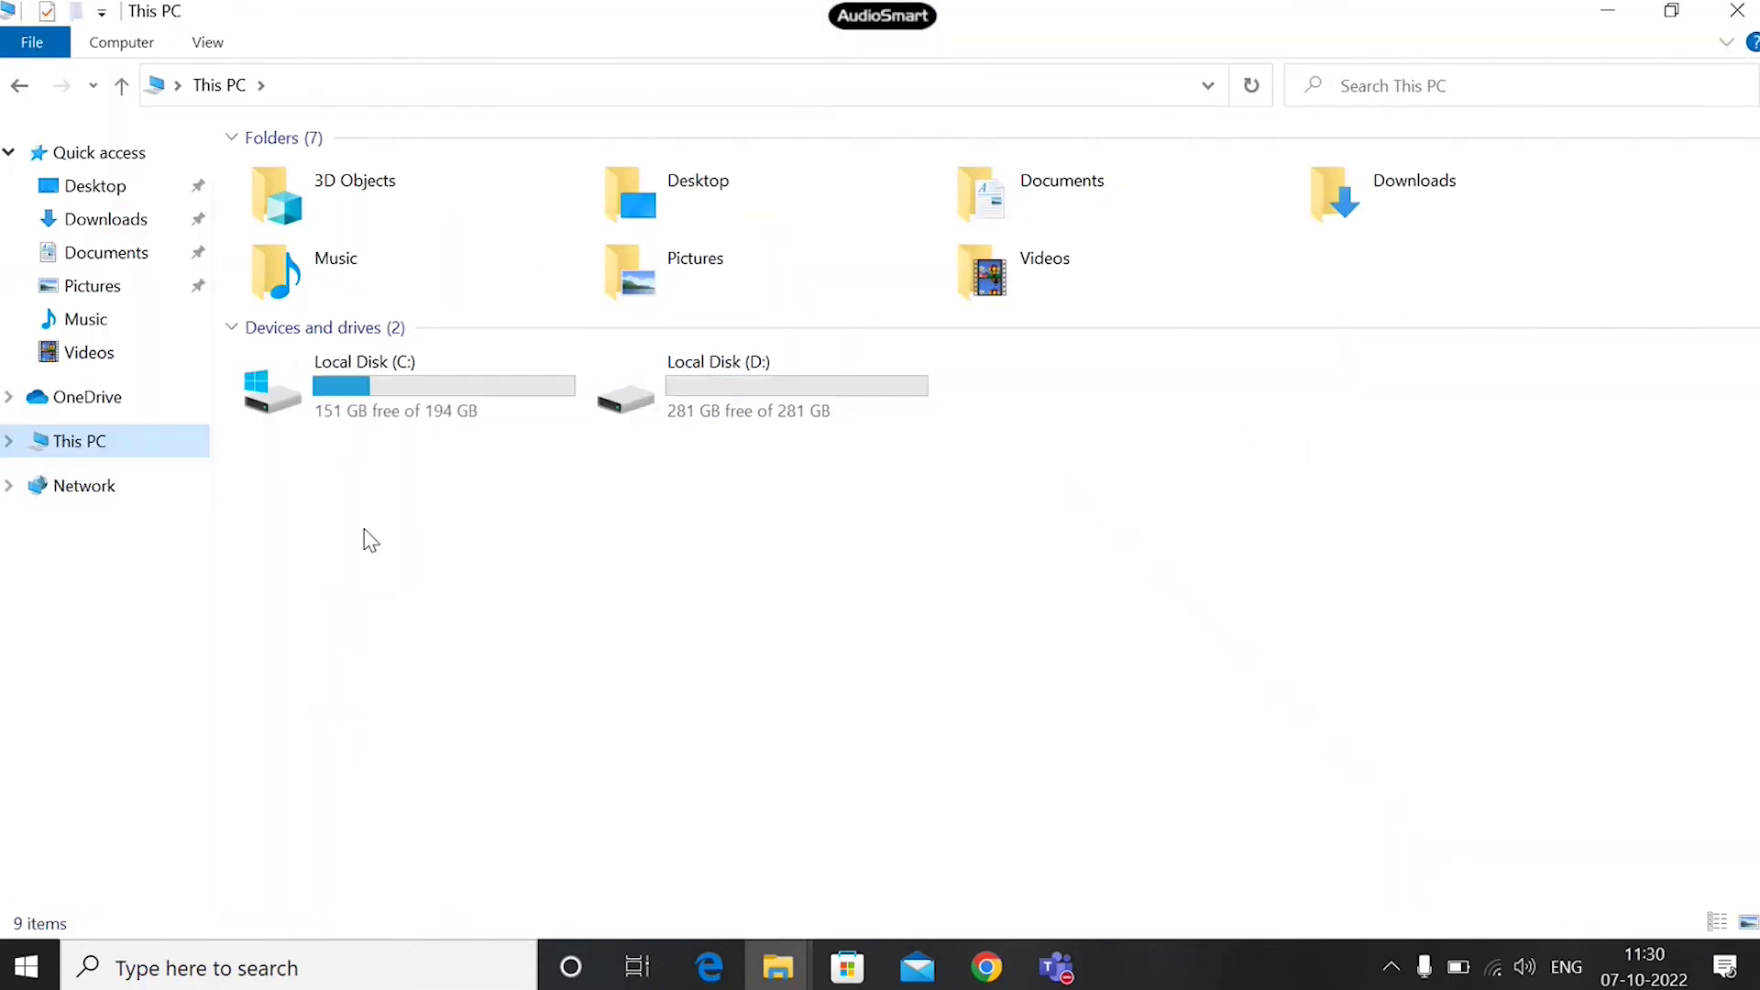
left_click(385, 403)
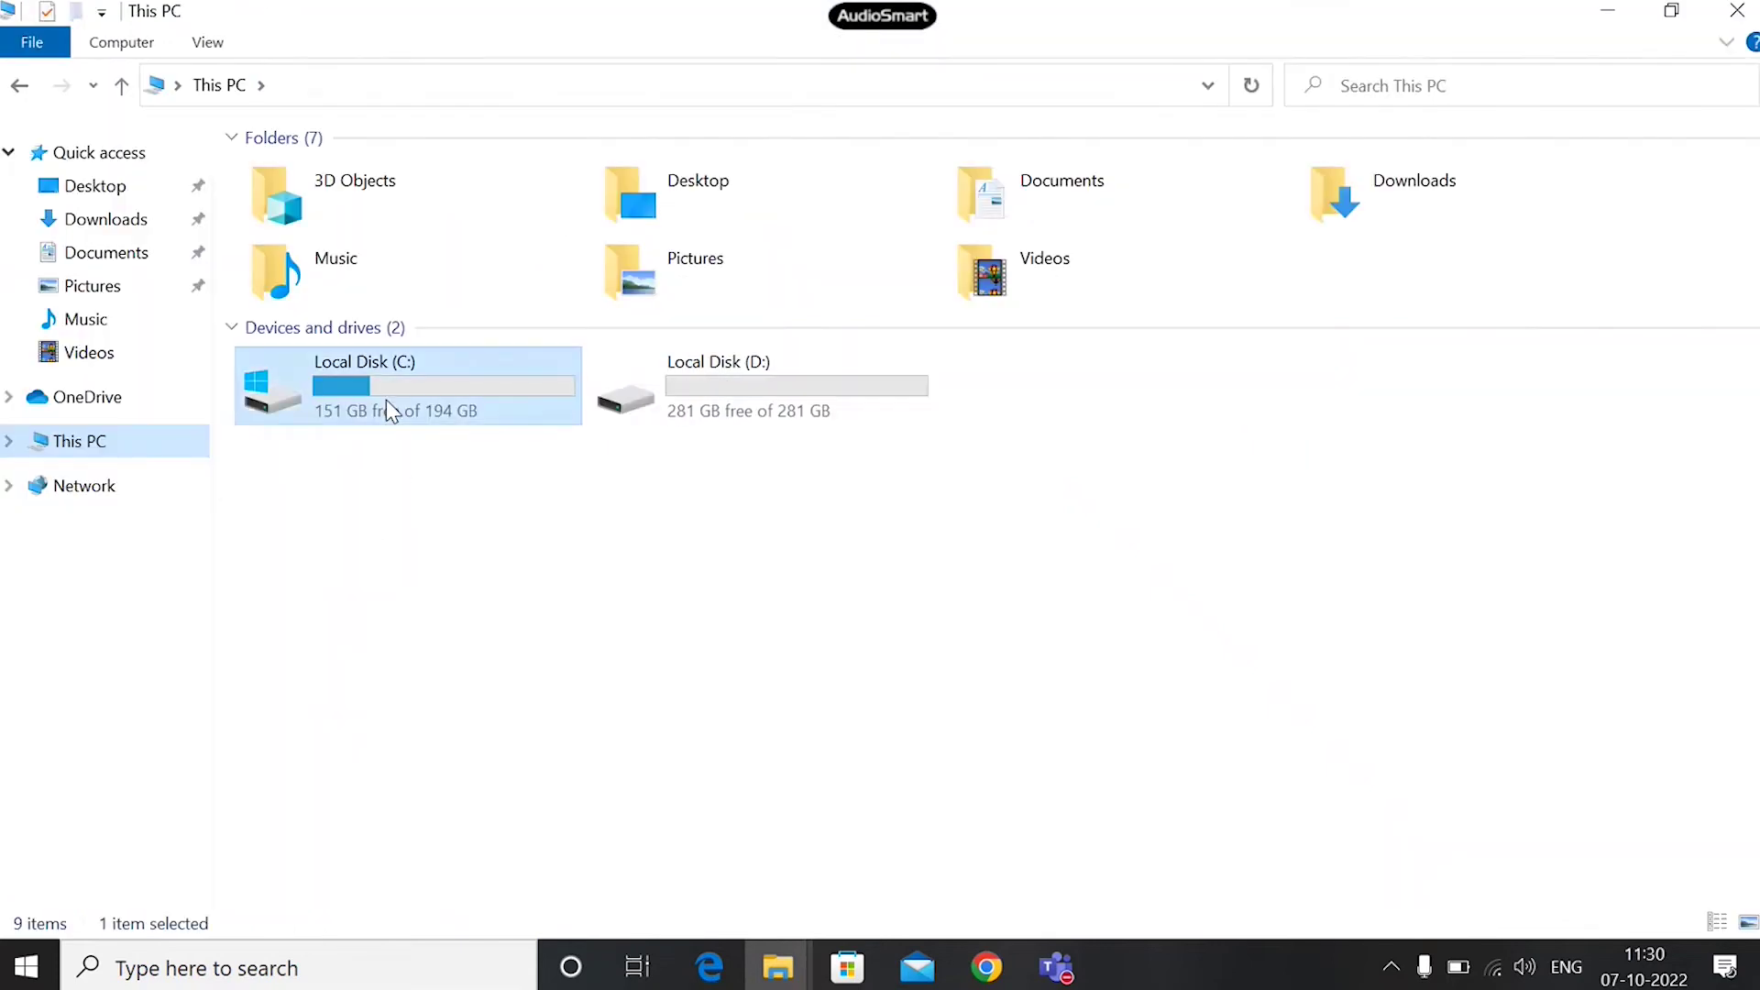
double_click(387, 399)
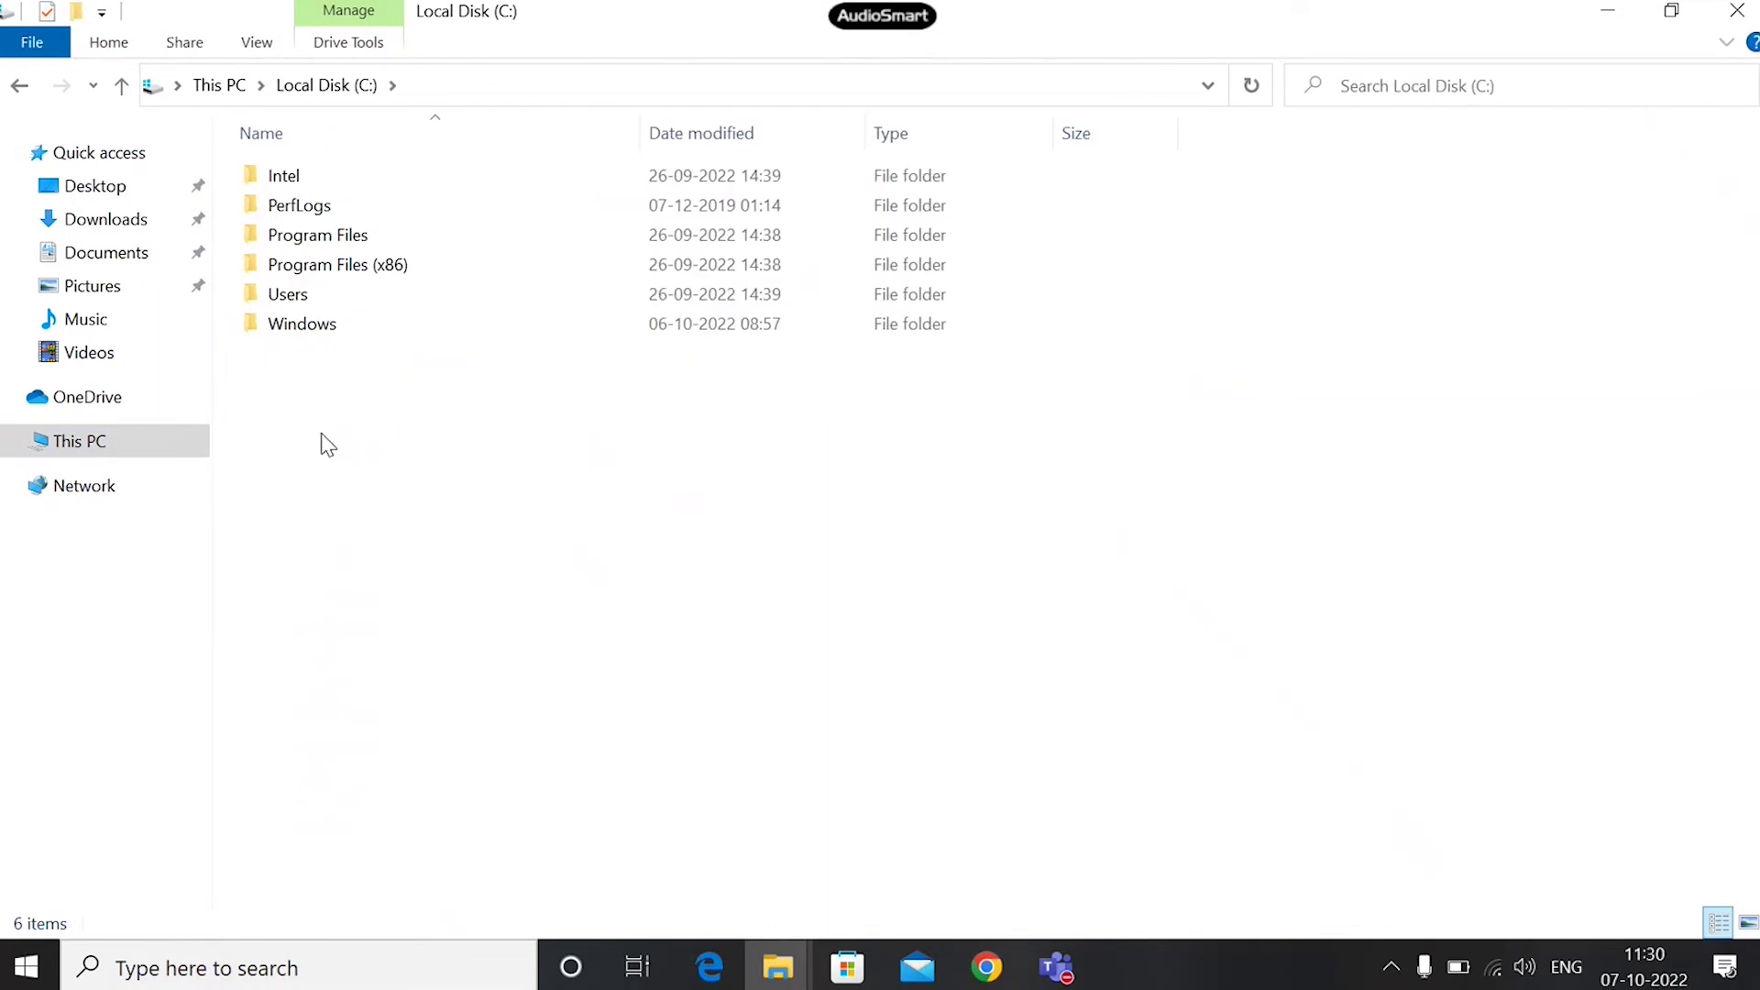
right_click(320, 434)
mouse_move(398, 725)
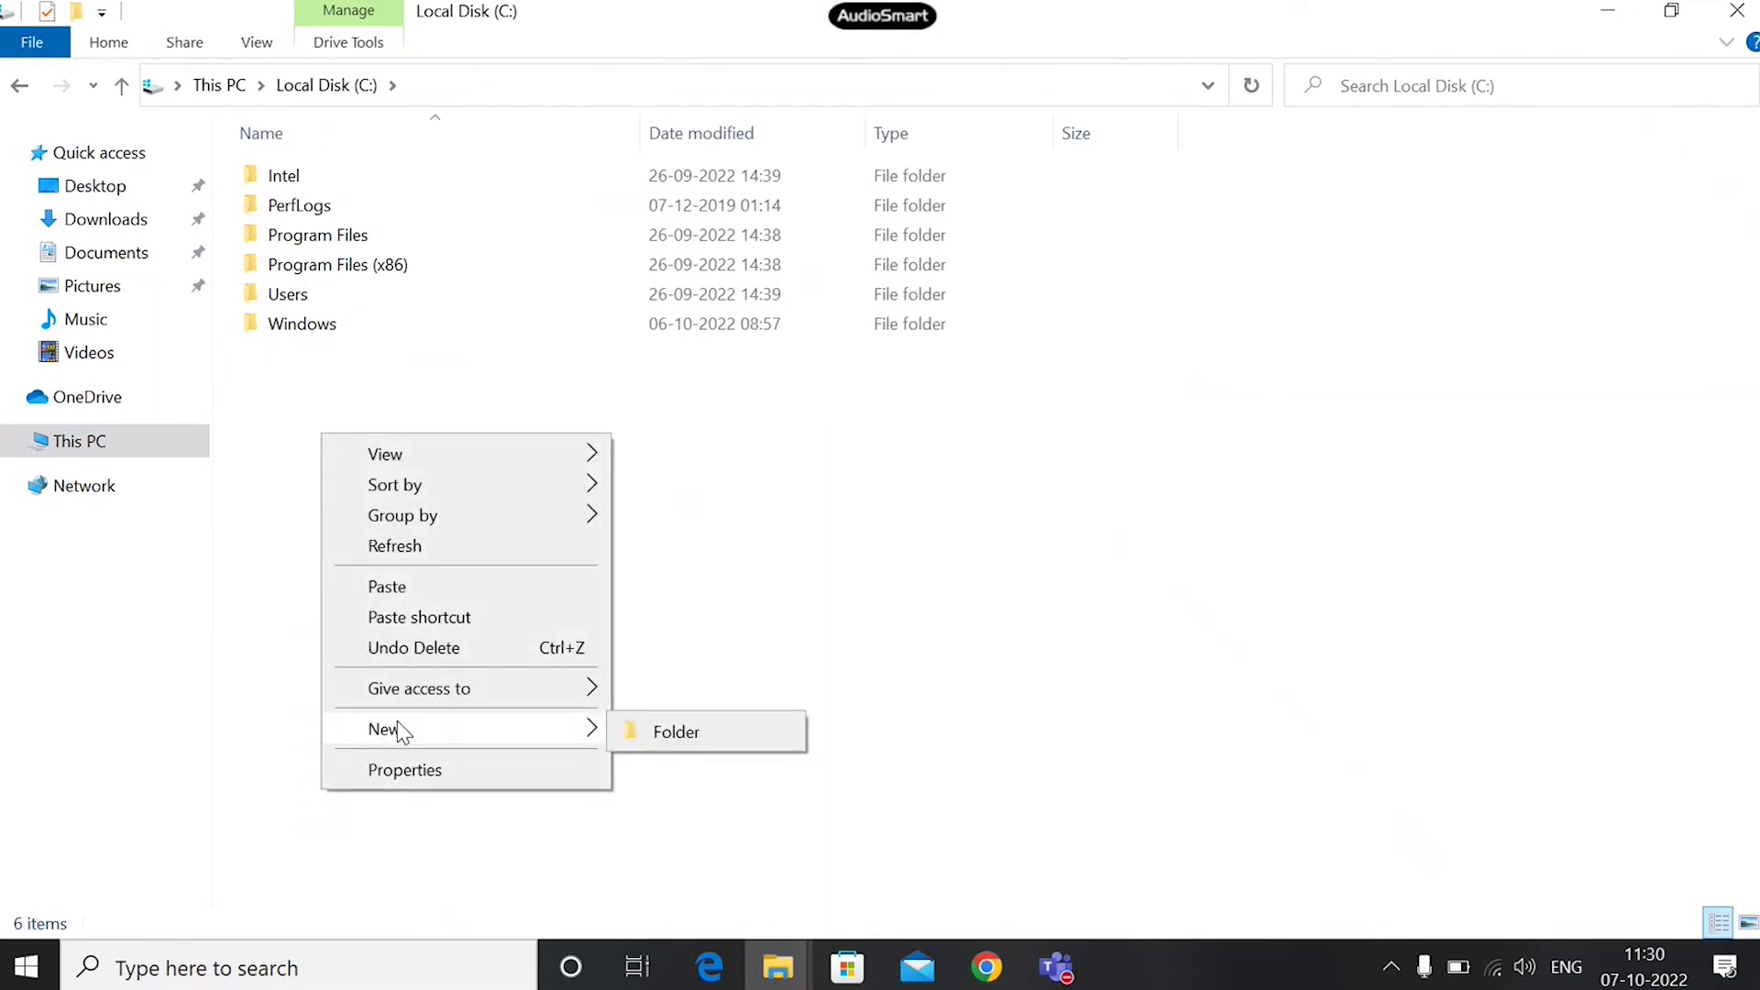
left_click(676, 731)
type("Oracle21")
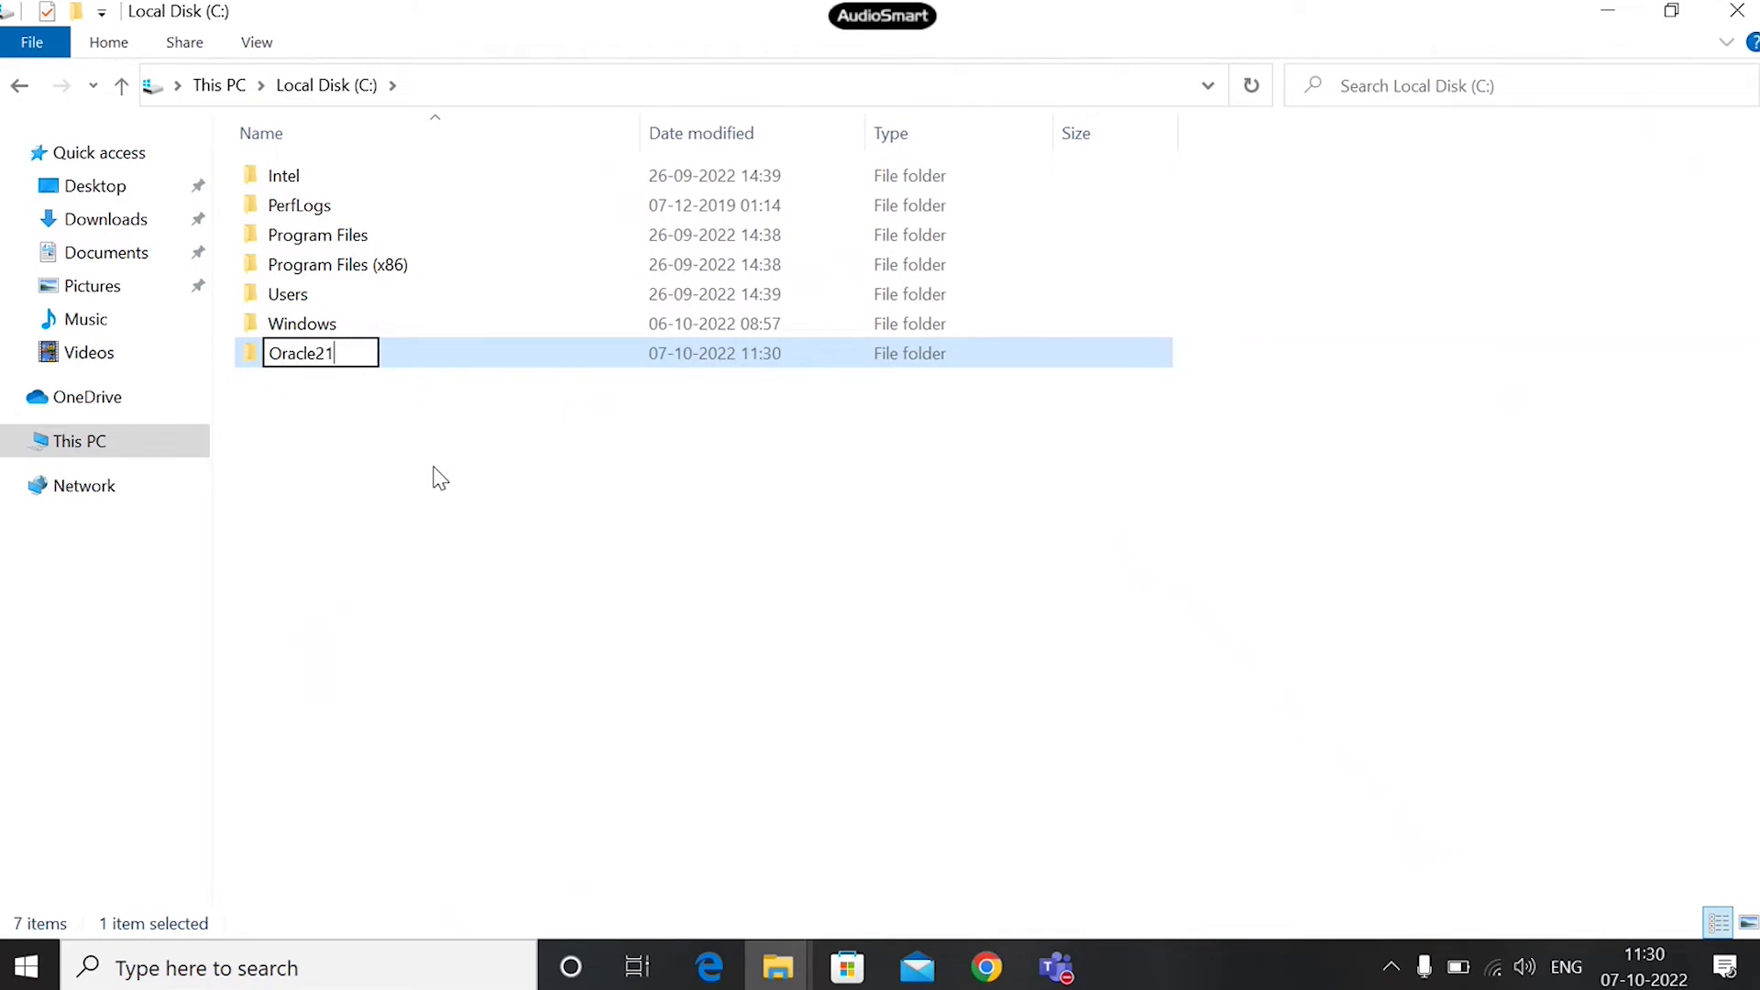
type("c")
key("Return")
Paste the WINDOWS.X64_213000_db_home zip archive into C:\Oracle21c
double_click(338, 358)
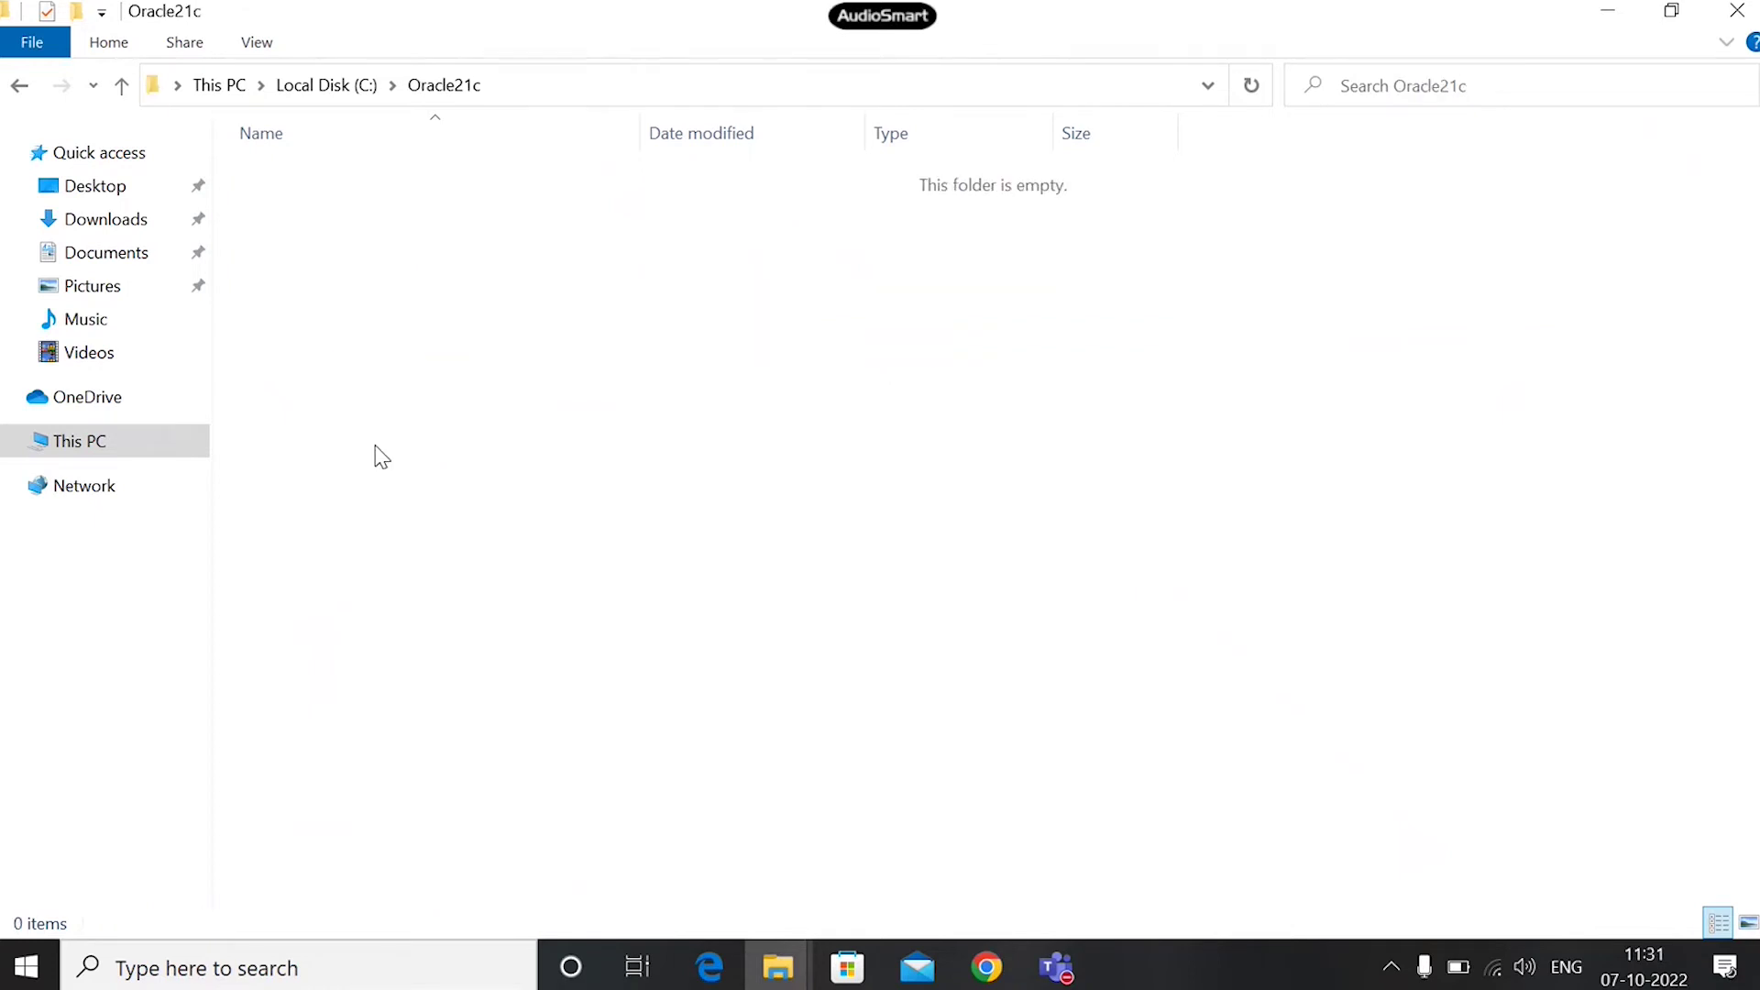
key("ctrl+v")
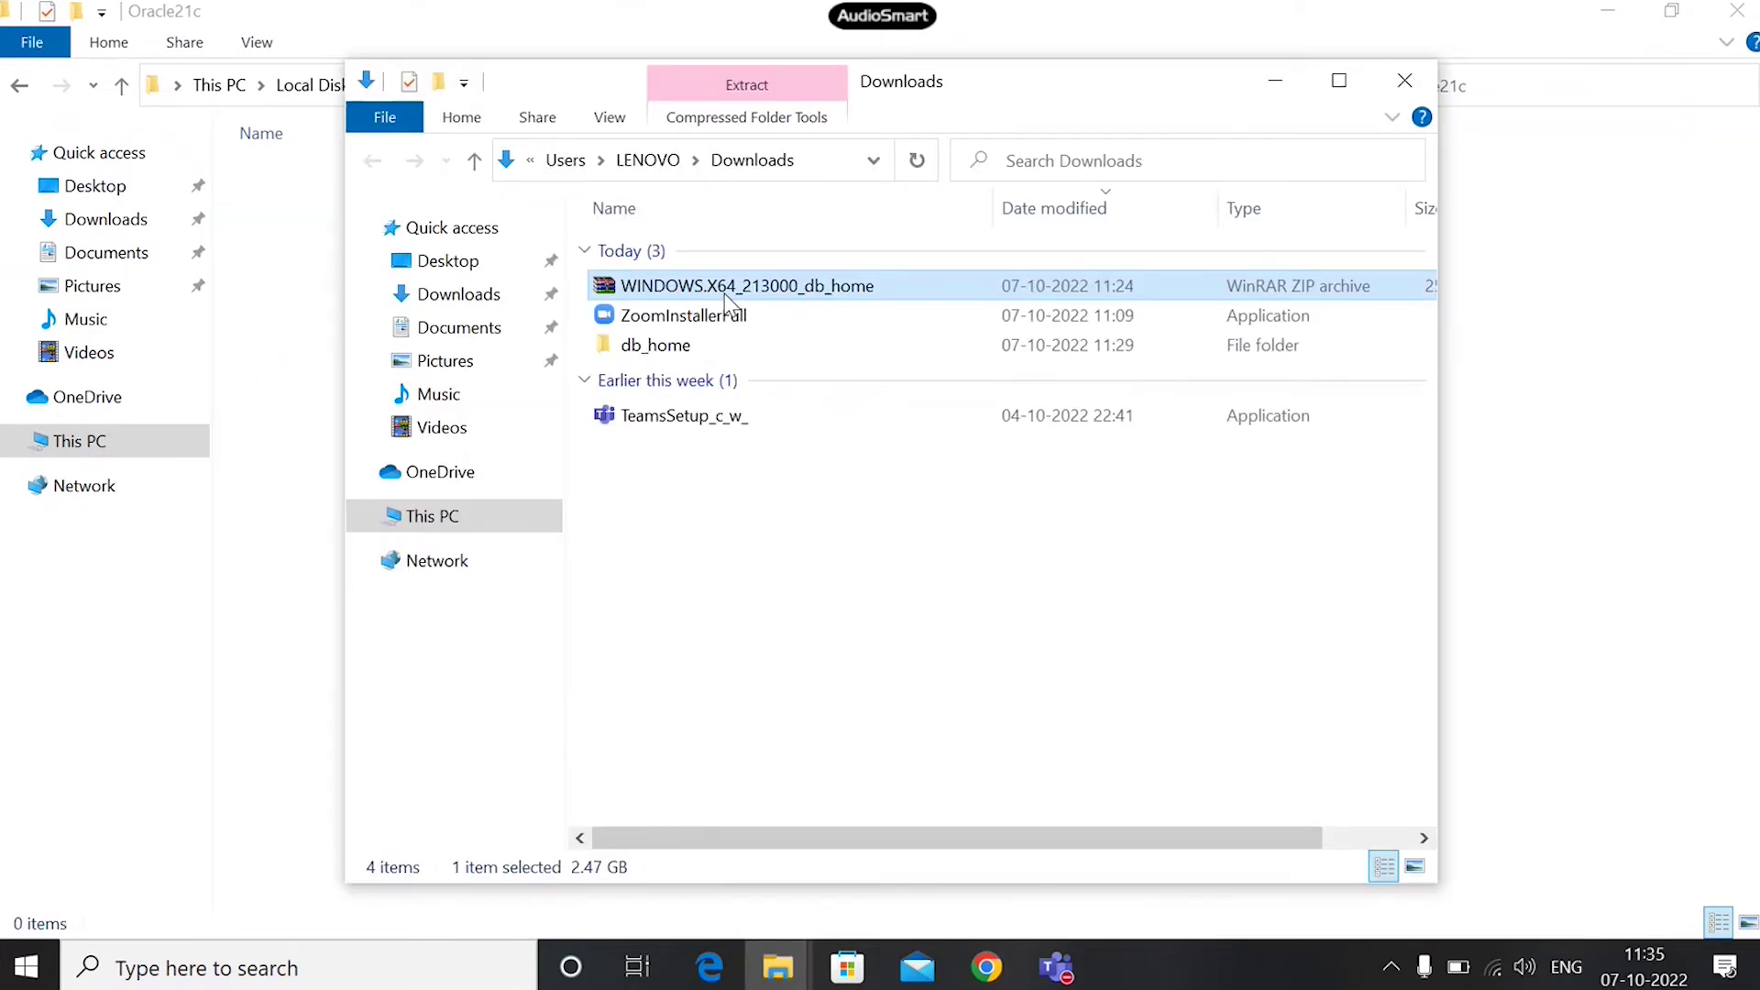
left_click(306, 602)
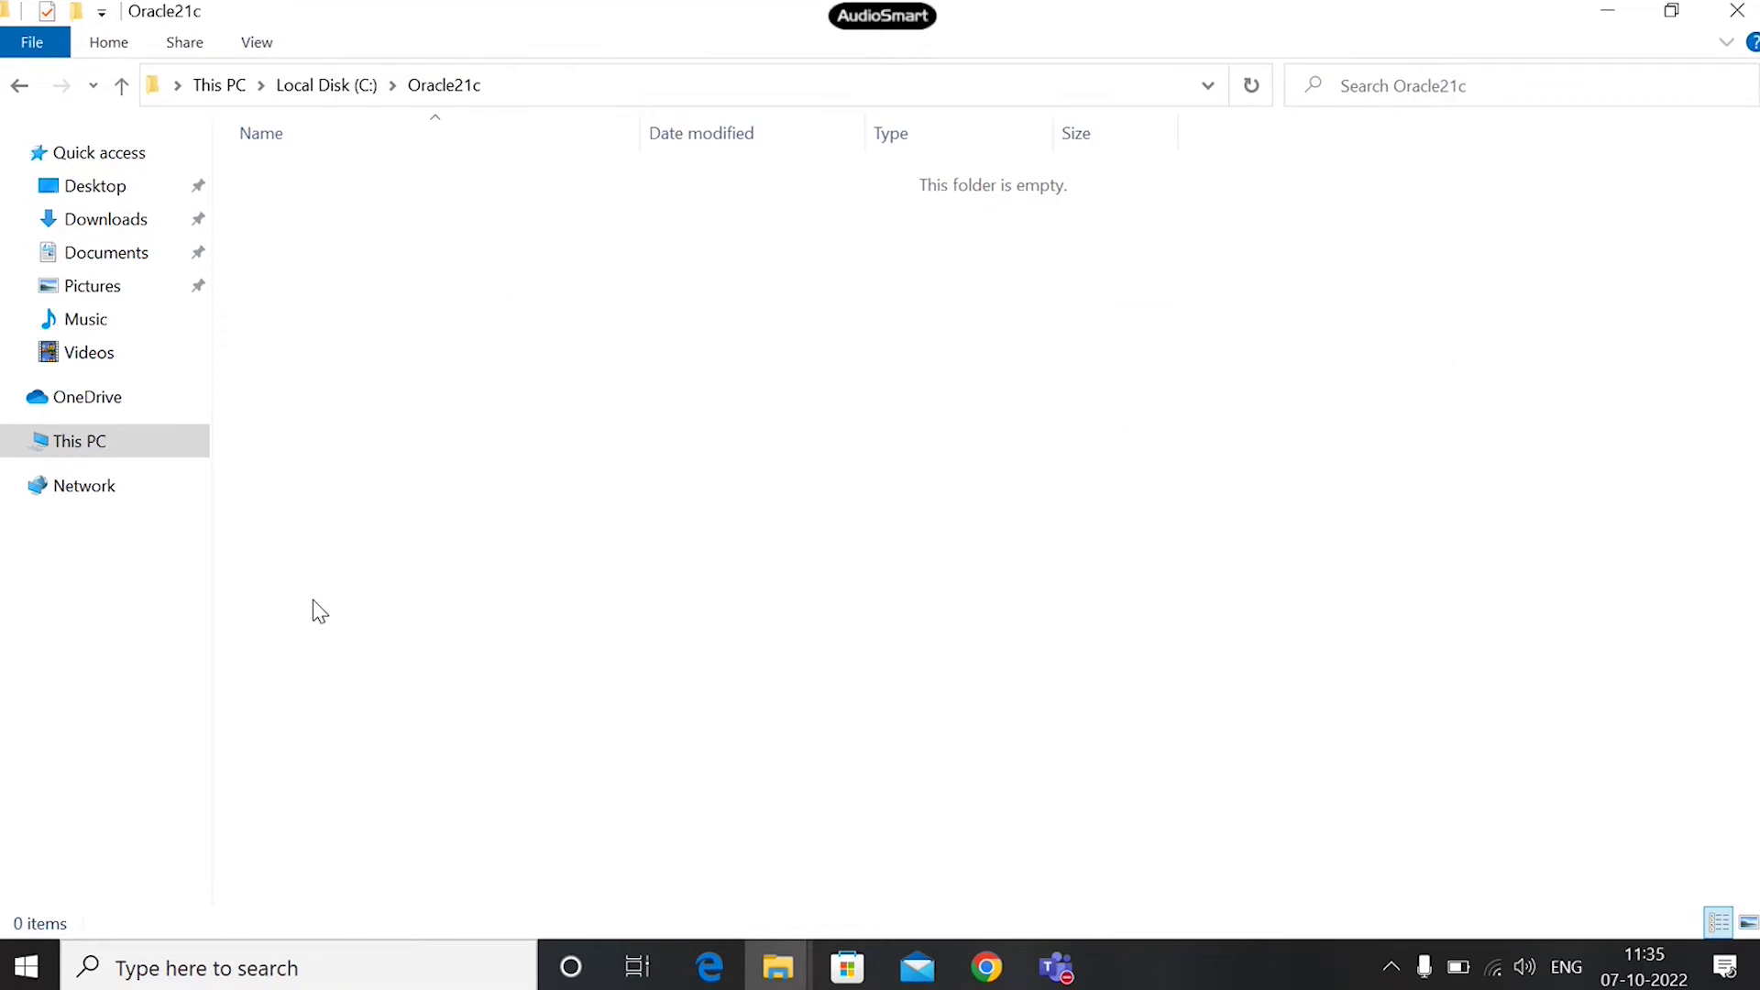
key("ctrl+v")
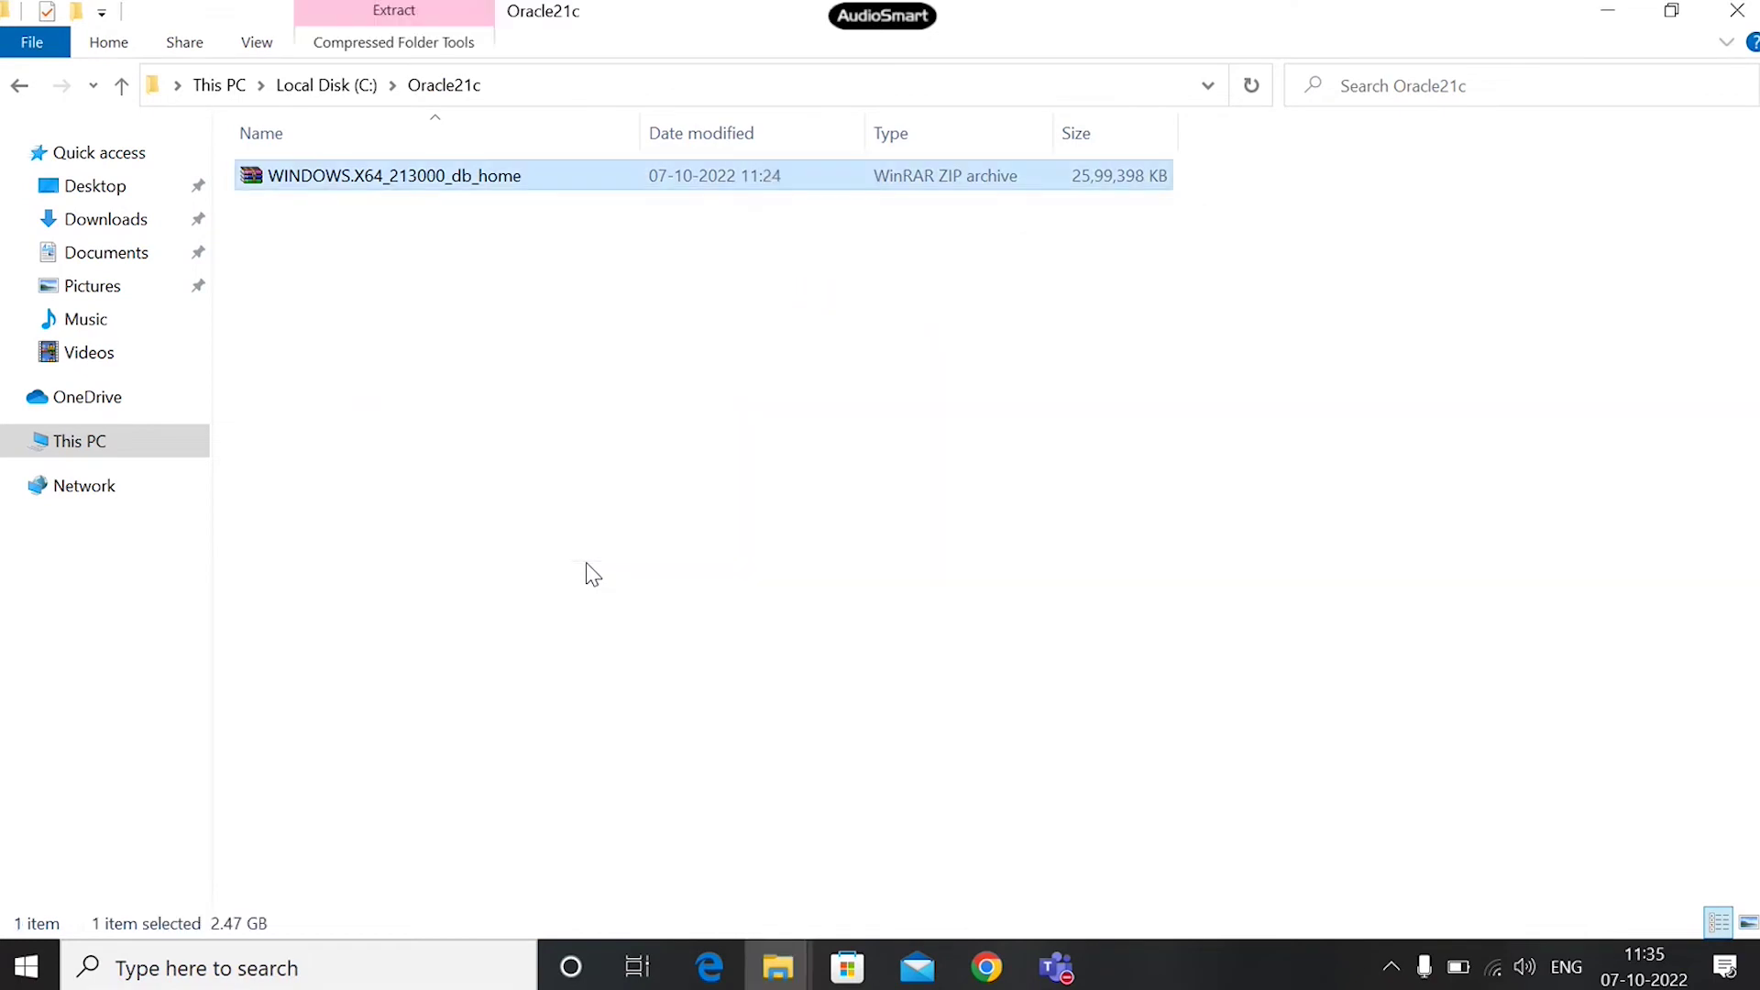
Extract the Oracle 21c zip with WinRAR into C:\Oracle21c\db_home
right_click(394, 188)
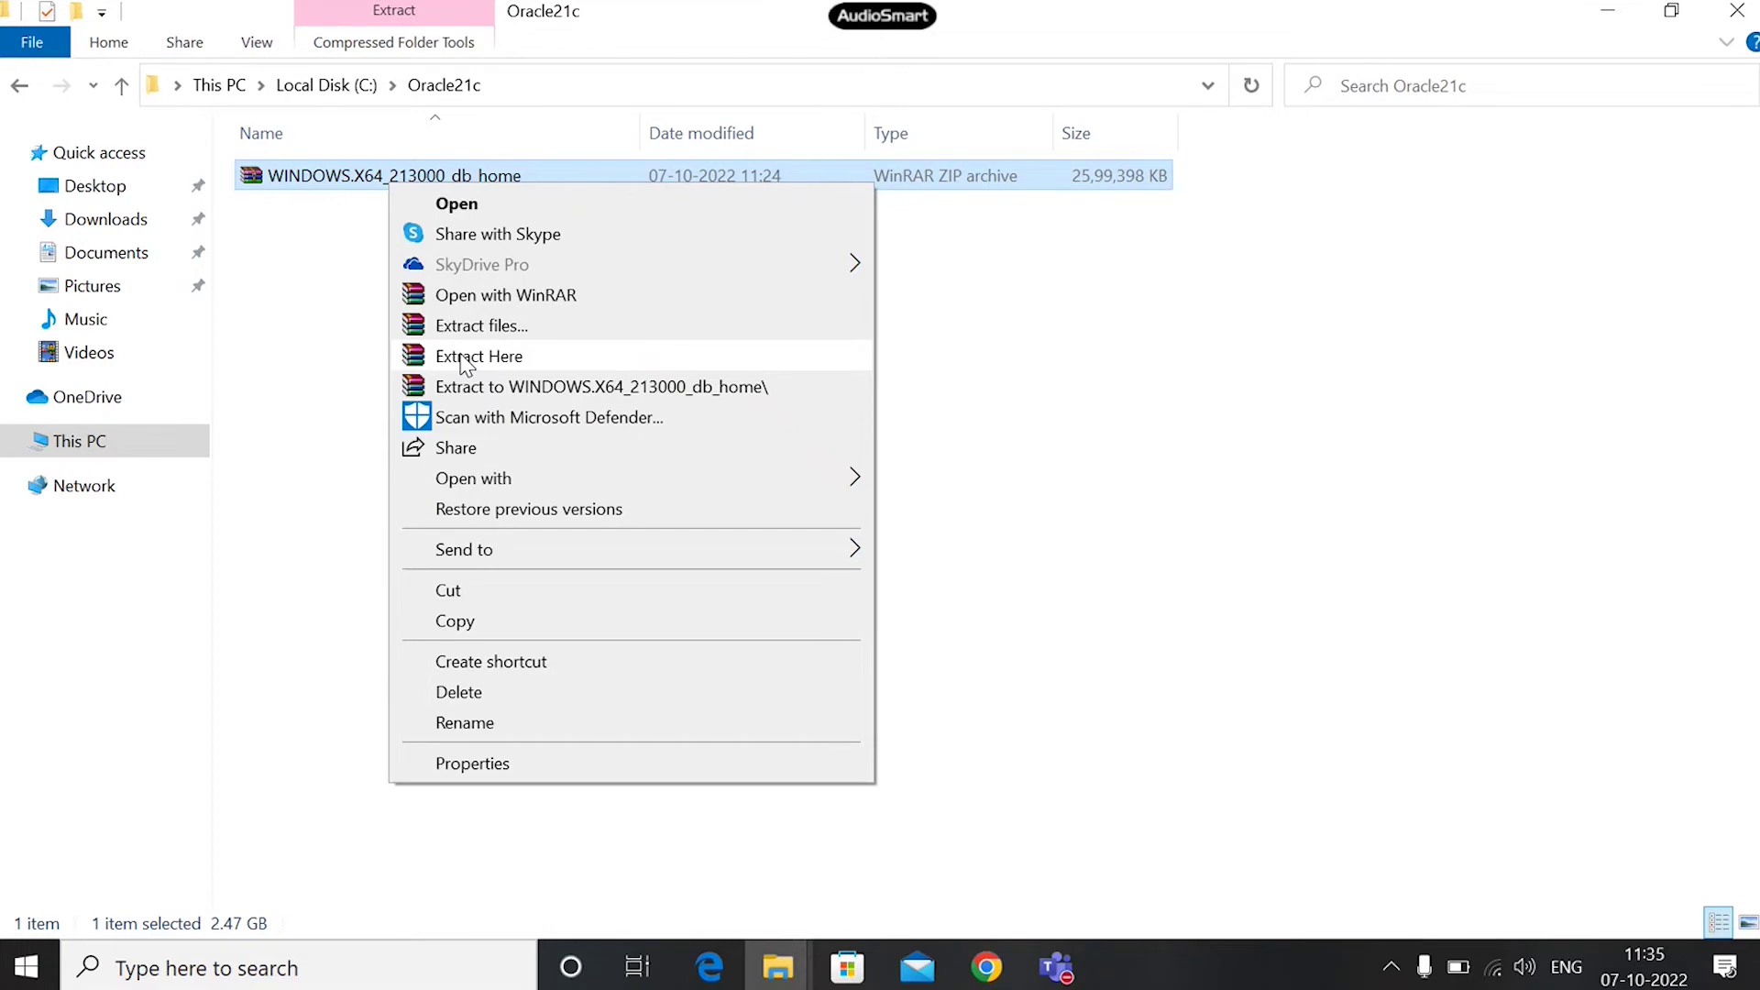
left_click(488, 326)
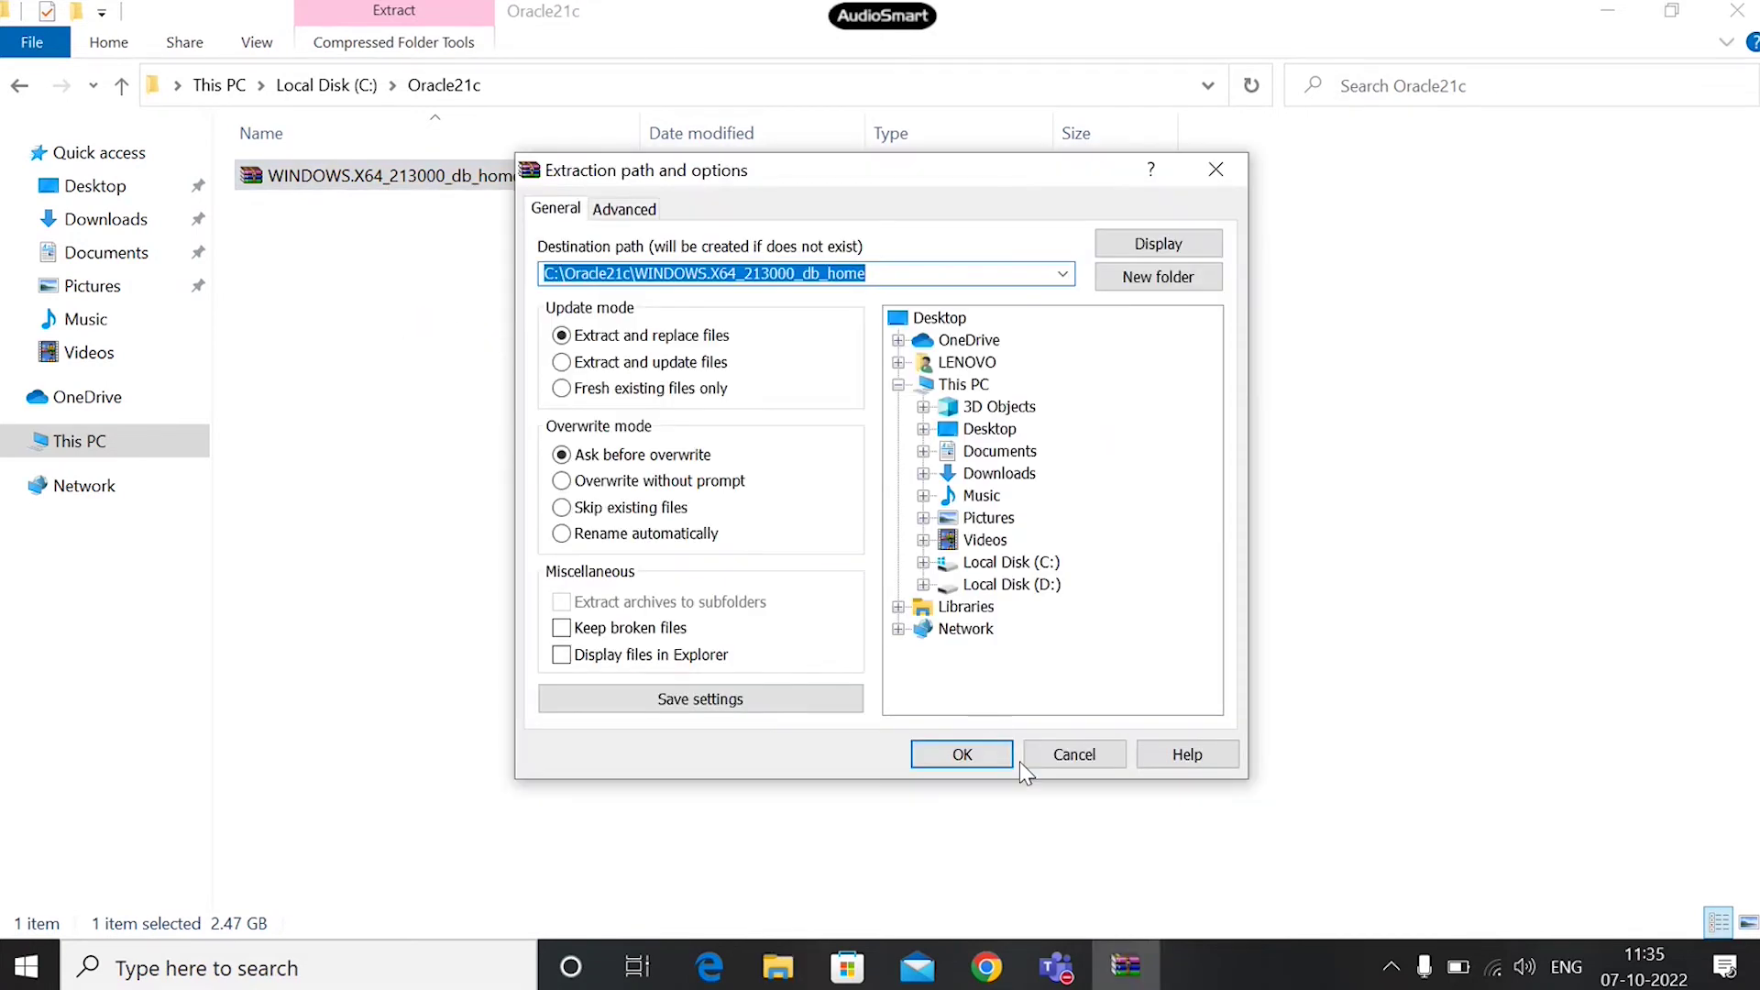
left_click(804, 275)
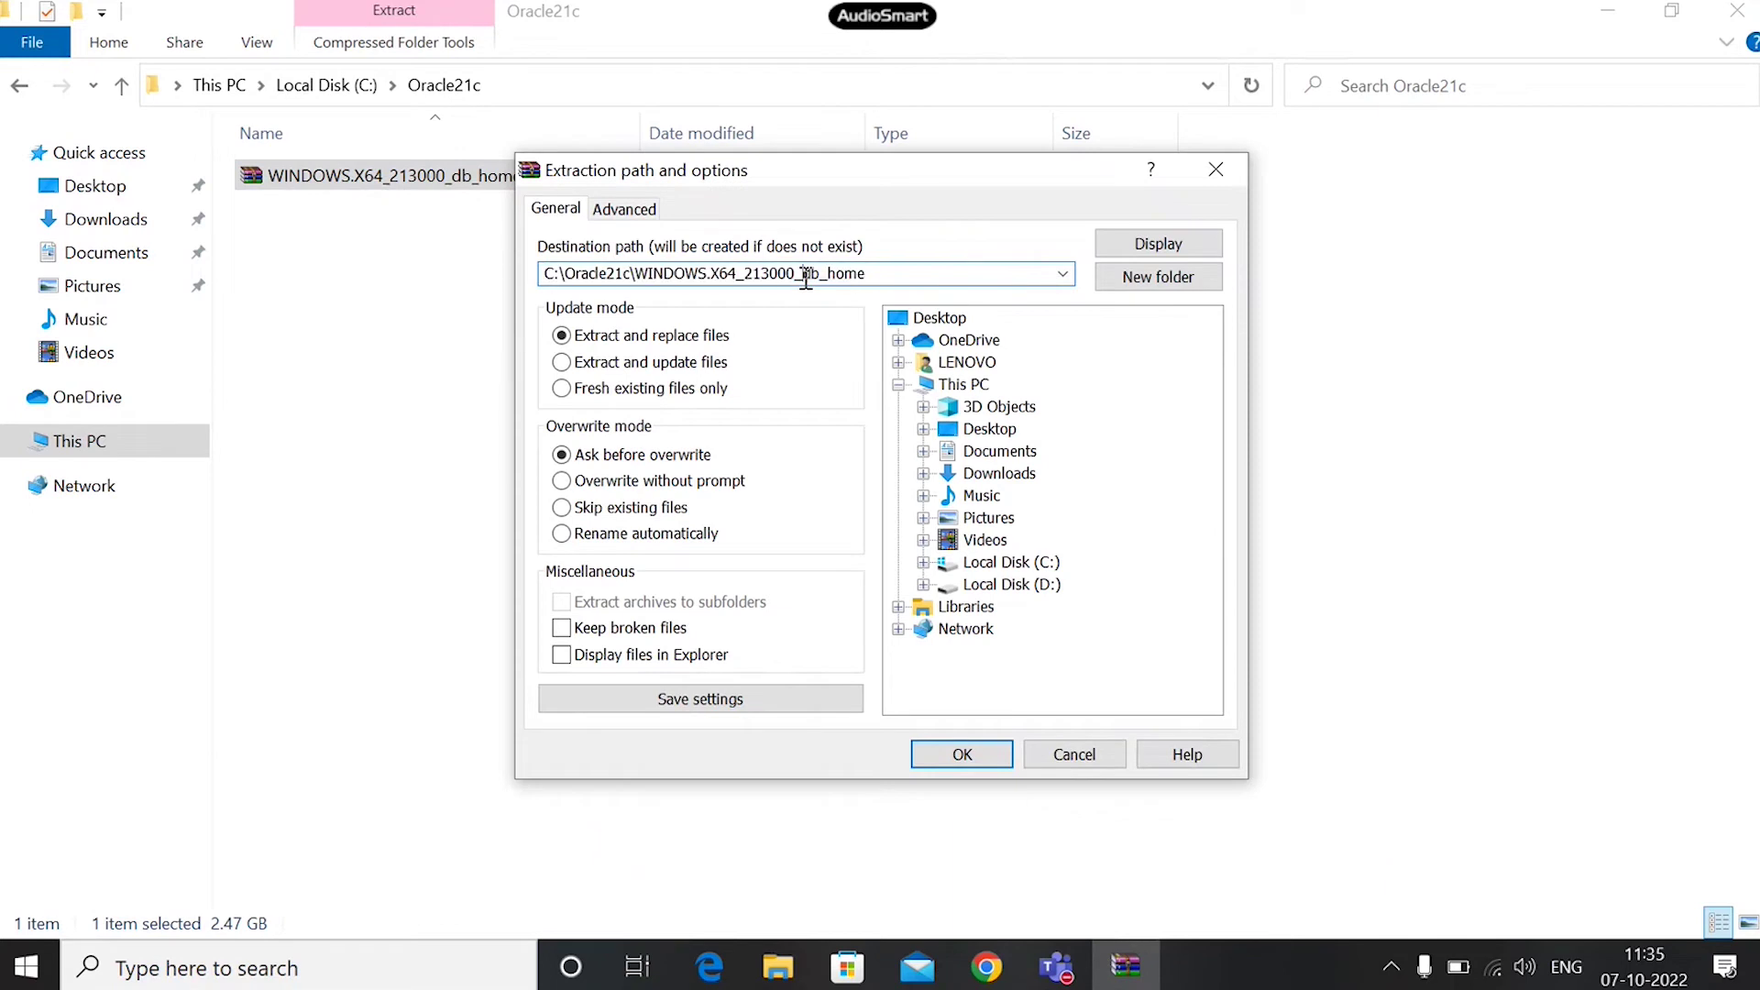
key("BackSpace")
key("BackSpace")
key("BackSpace")
key("BackSpace")
key("BackSpace")
key("BackSpace")
key("BackSpace")
key("BackSpace")
key("BackSpace")
key("BackSpace")
key("BackSpace")
key("BackSpace")
key("BackSpace")
key("BackSpace")
key("BackSpace")
key("BackSpace")
key("BackSpace")
key("BackSpace")
key("BackSpace")
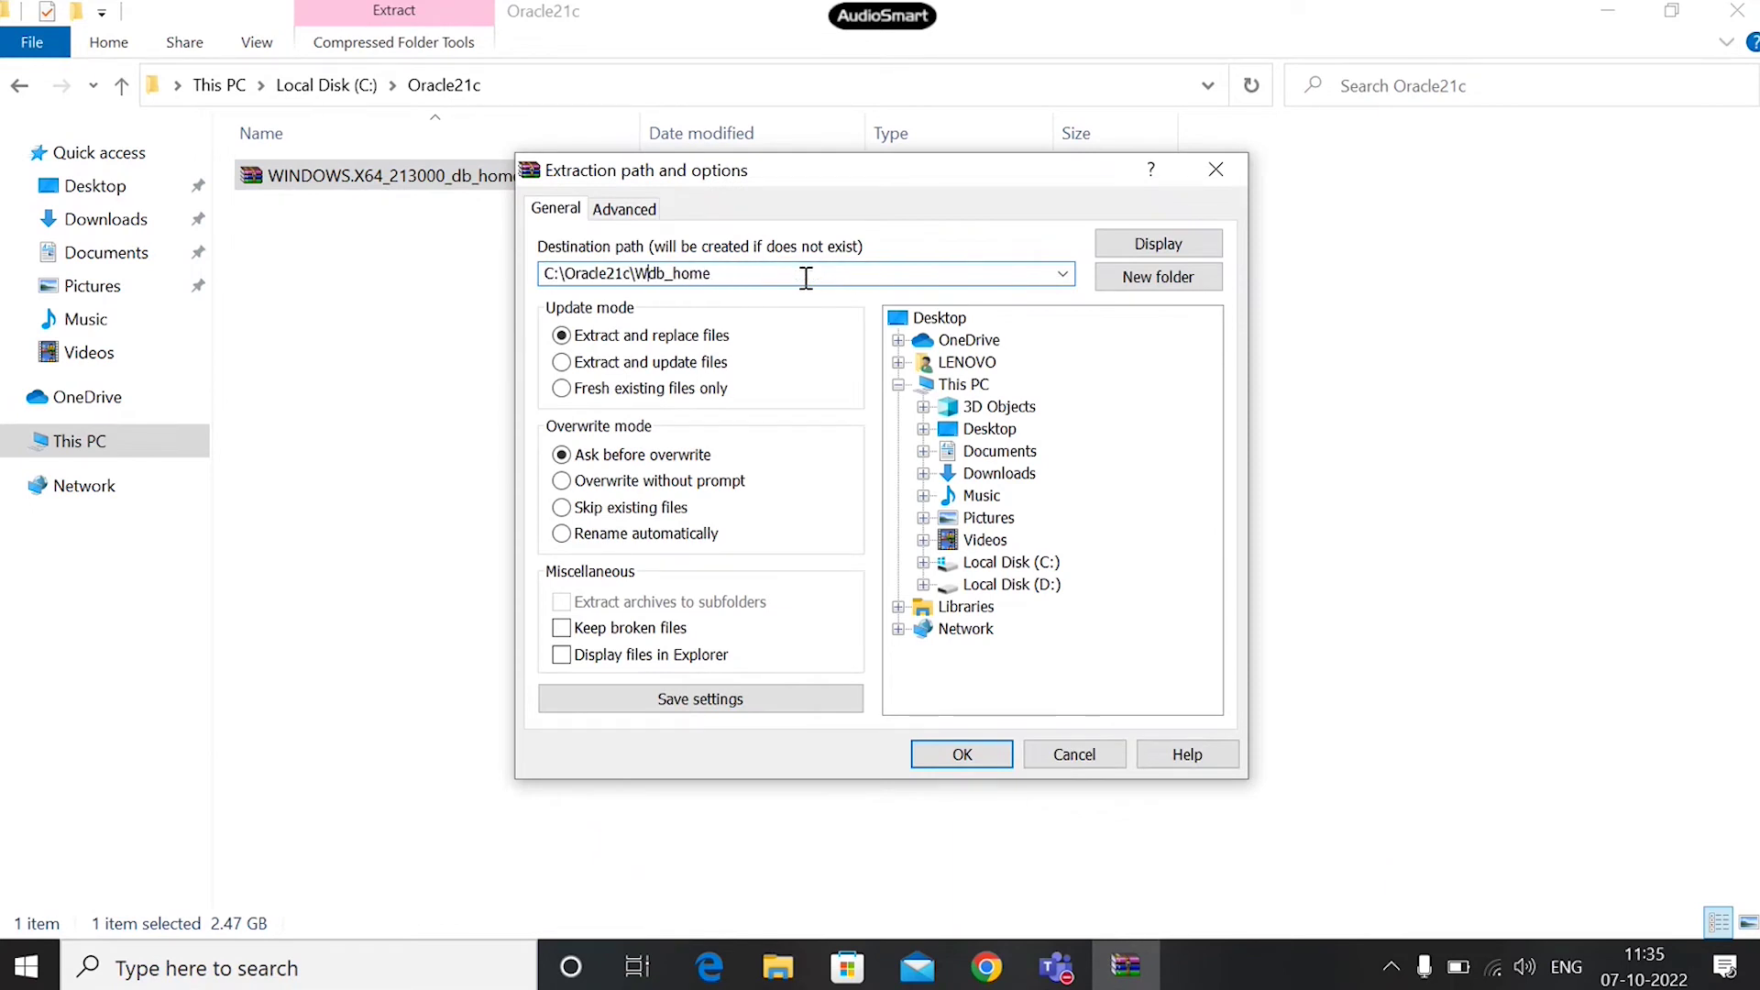
left_click(972, 756)
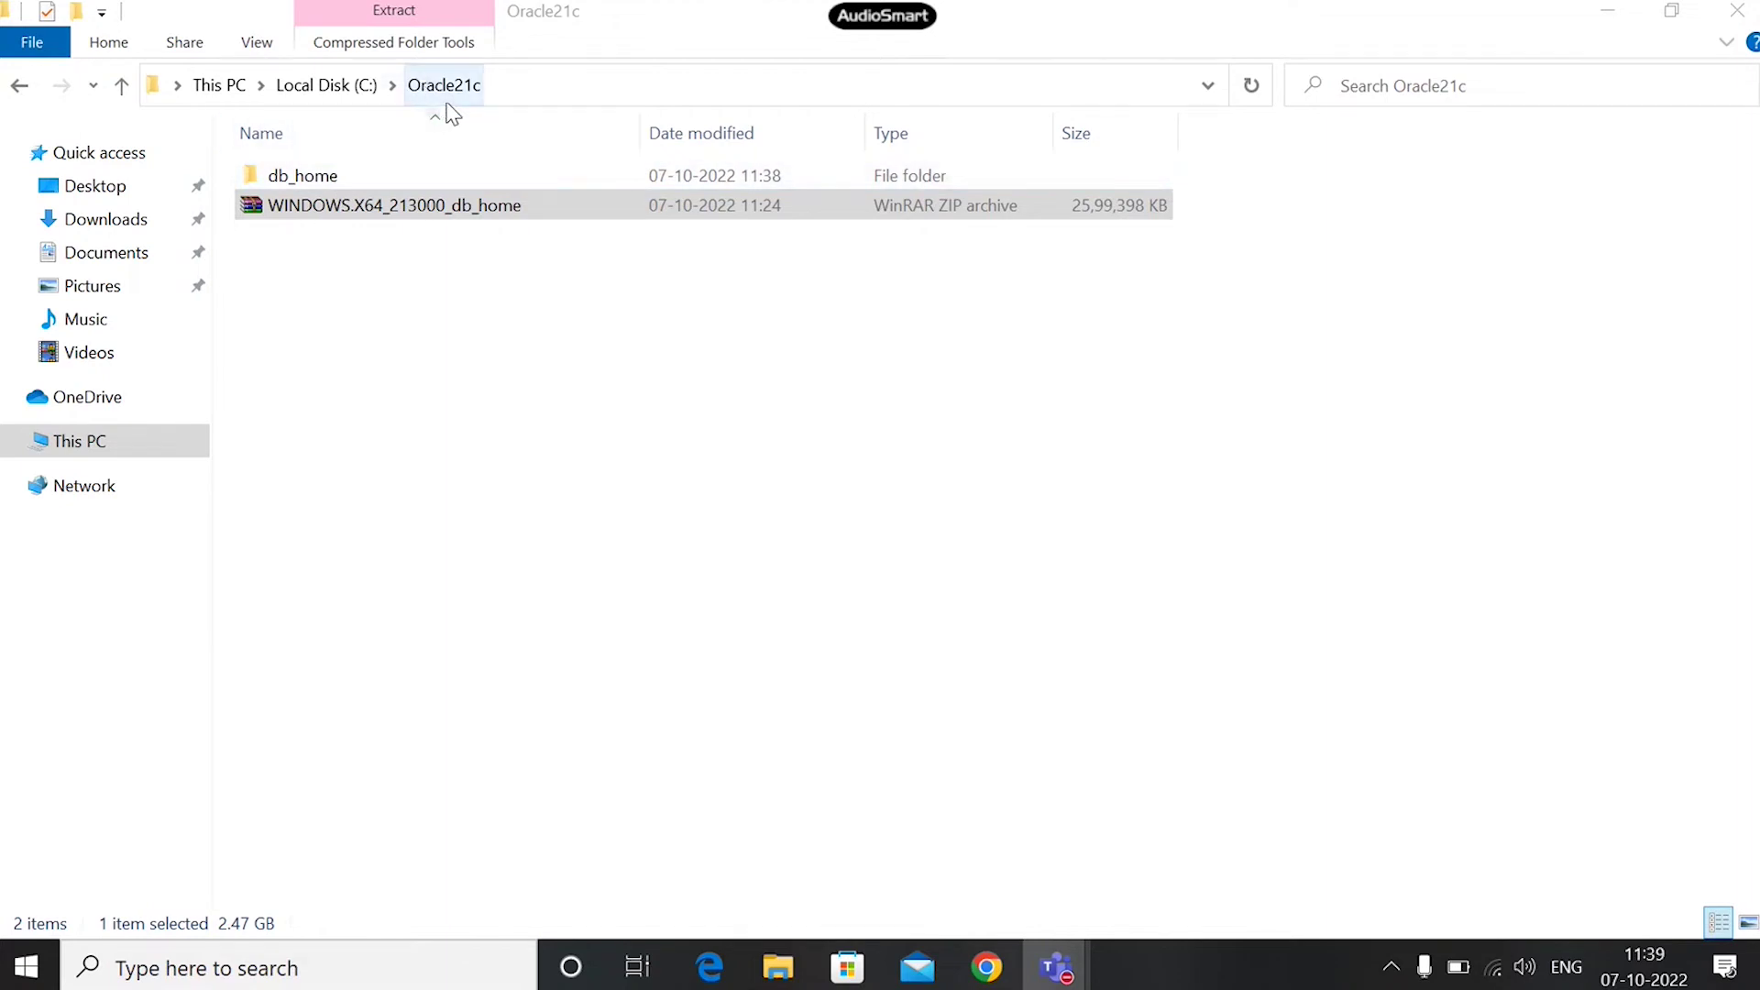
Open the extracted db_home folder and move down its listing toward the setup program
double_click(306, 179)
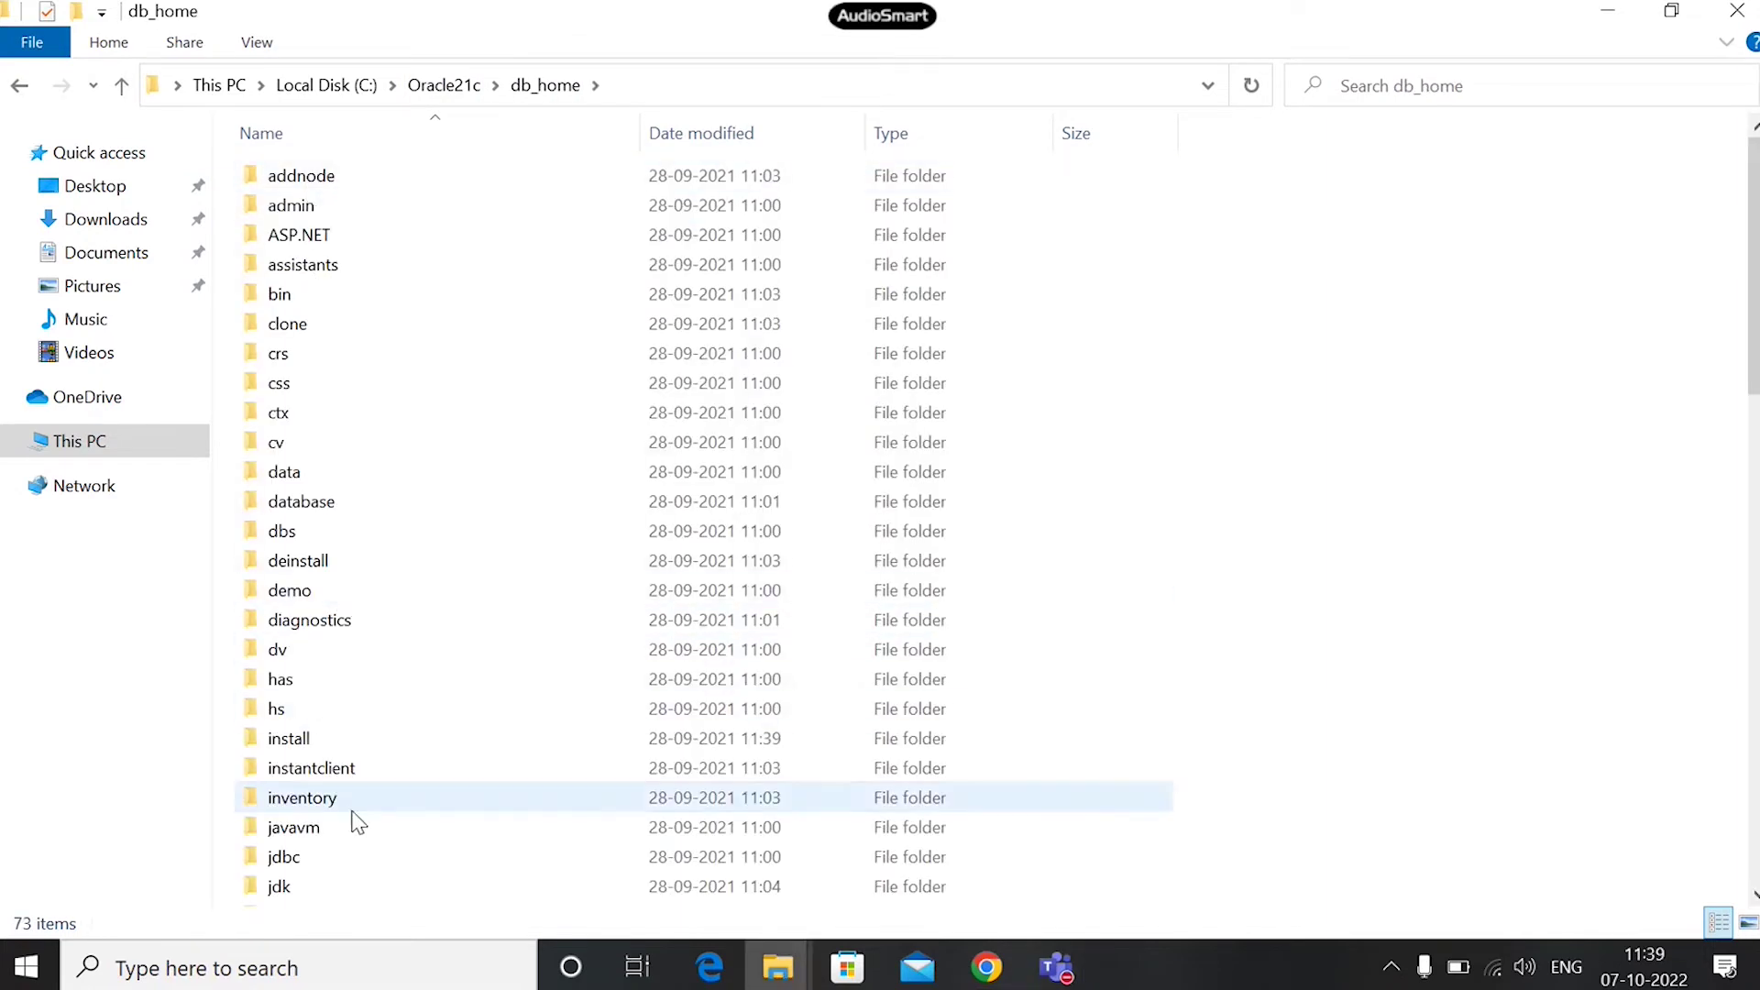
left_click(354, 809)
key("Down")
key("Down")
key("Down")
key("Down")
key("Down")
key("Down")
key("Down")
key("Down")
key("Down")
key("Down")
key("Down")
key("Down")
key("Down")
key("Down")
key("Down")
key("Down")
key("Down")
key("Down")
key("Down")
key("Down")
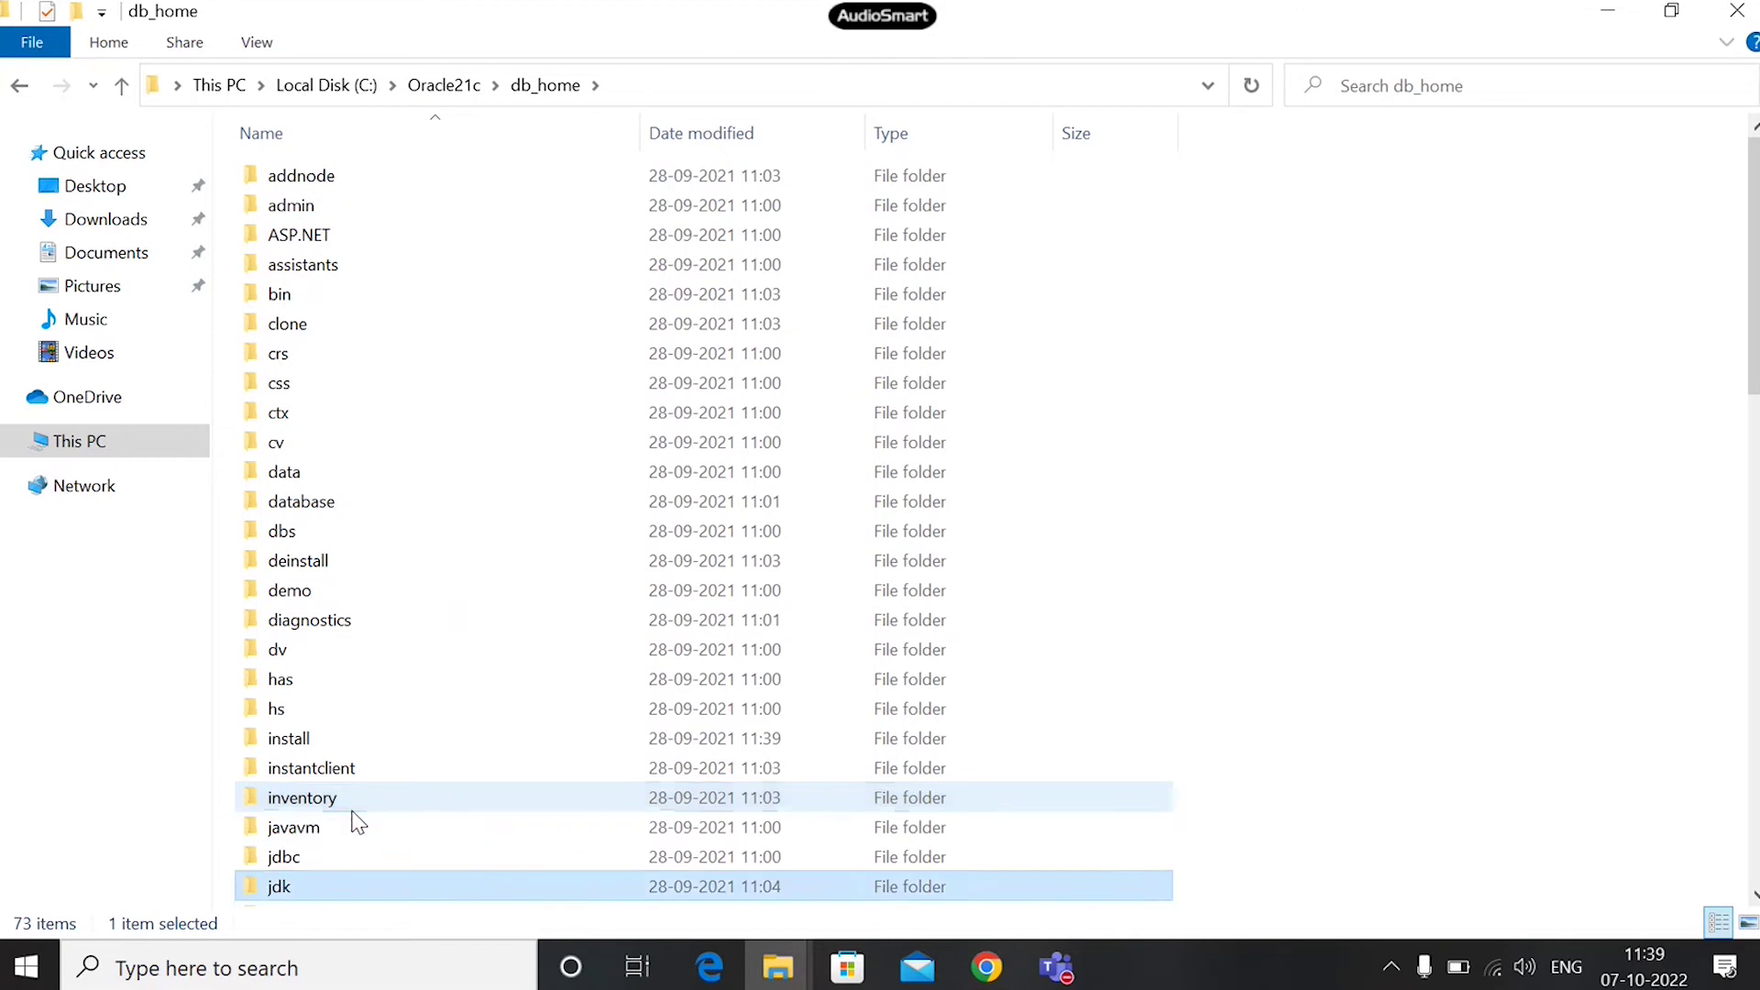
Run setup.exe from C:\Oracle21c\db_home as administrator
key("Down")
key("Down")
key("Down")
key("Down")
key("Down")
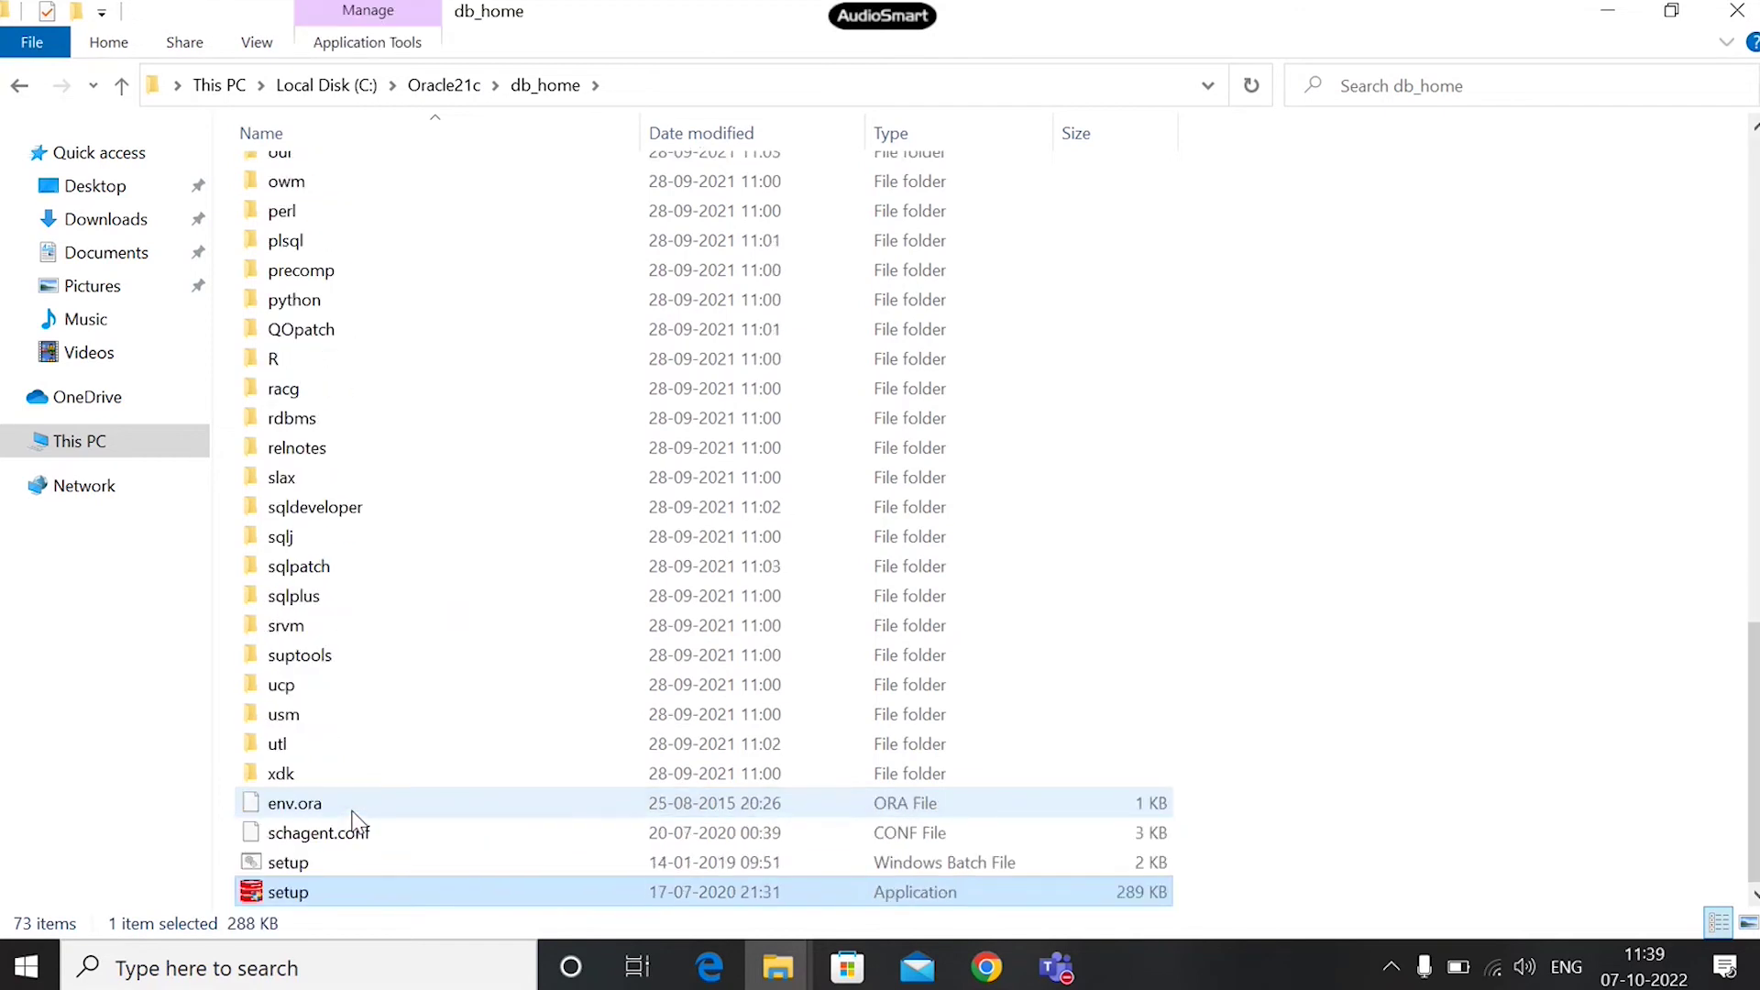
double_click(291, 894)
right_click(289, 892)
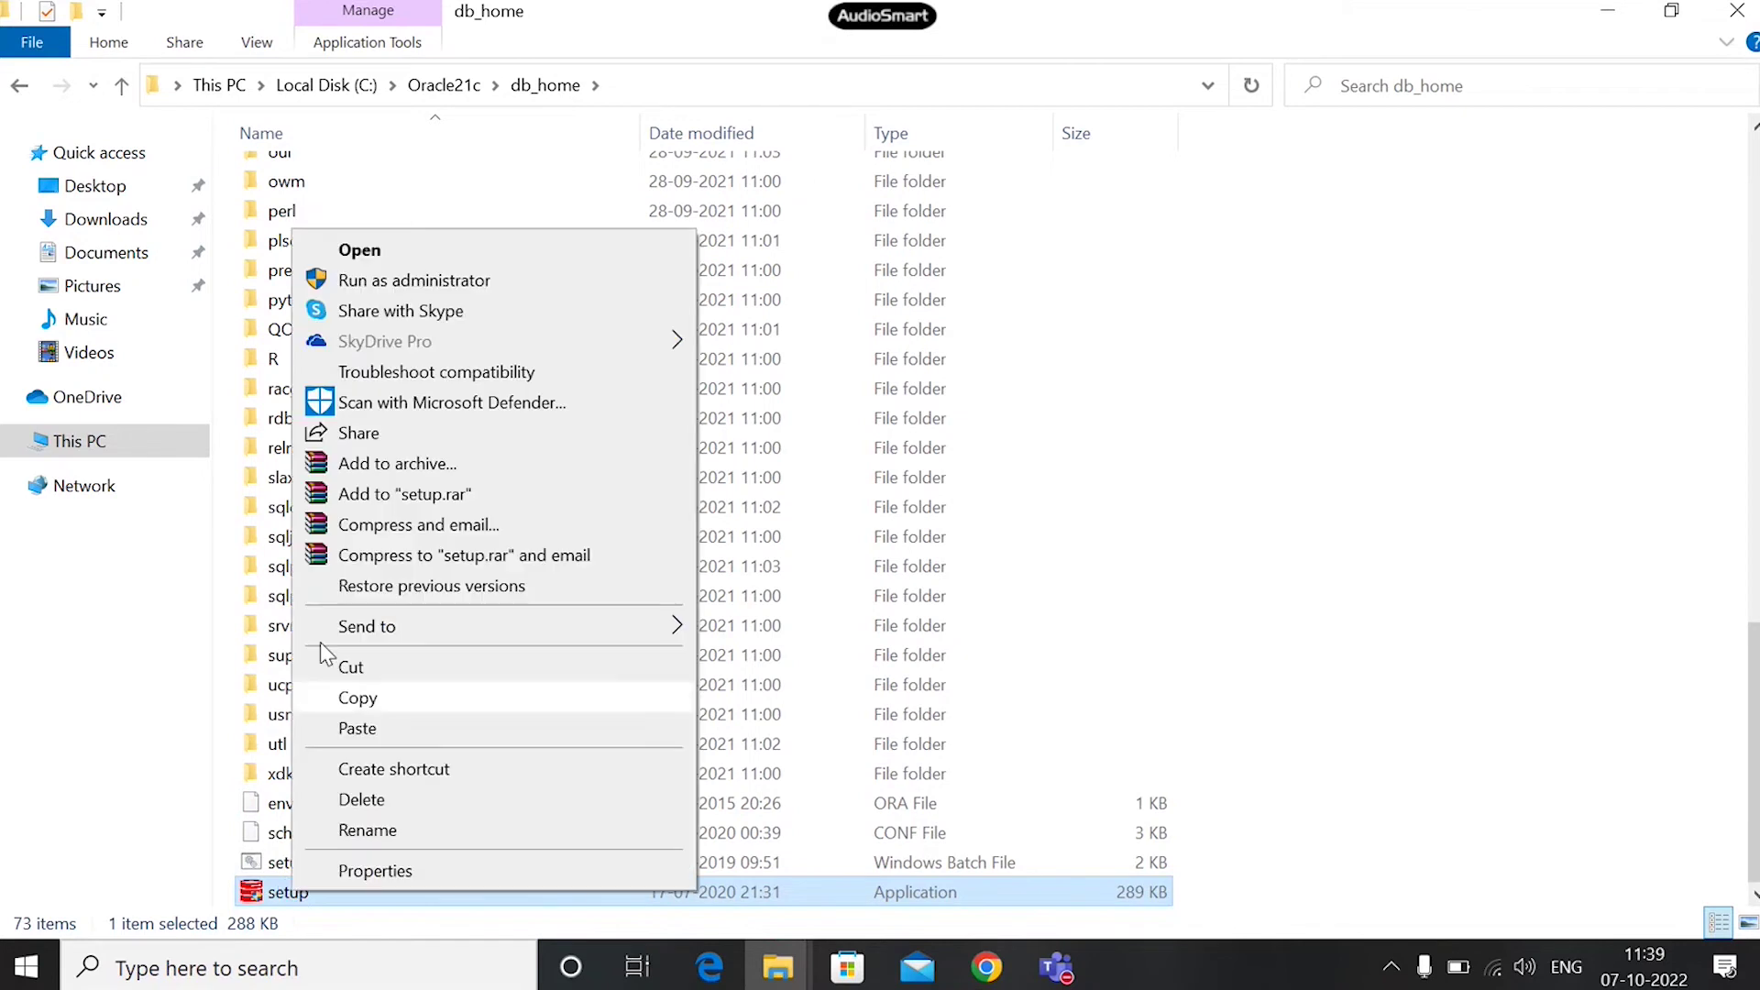
left_click(470, 280)
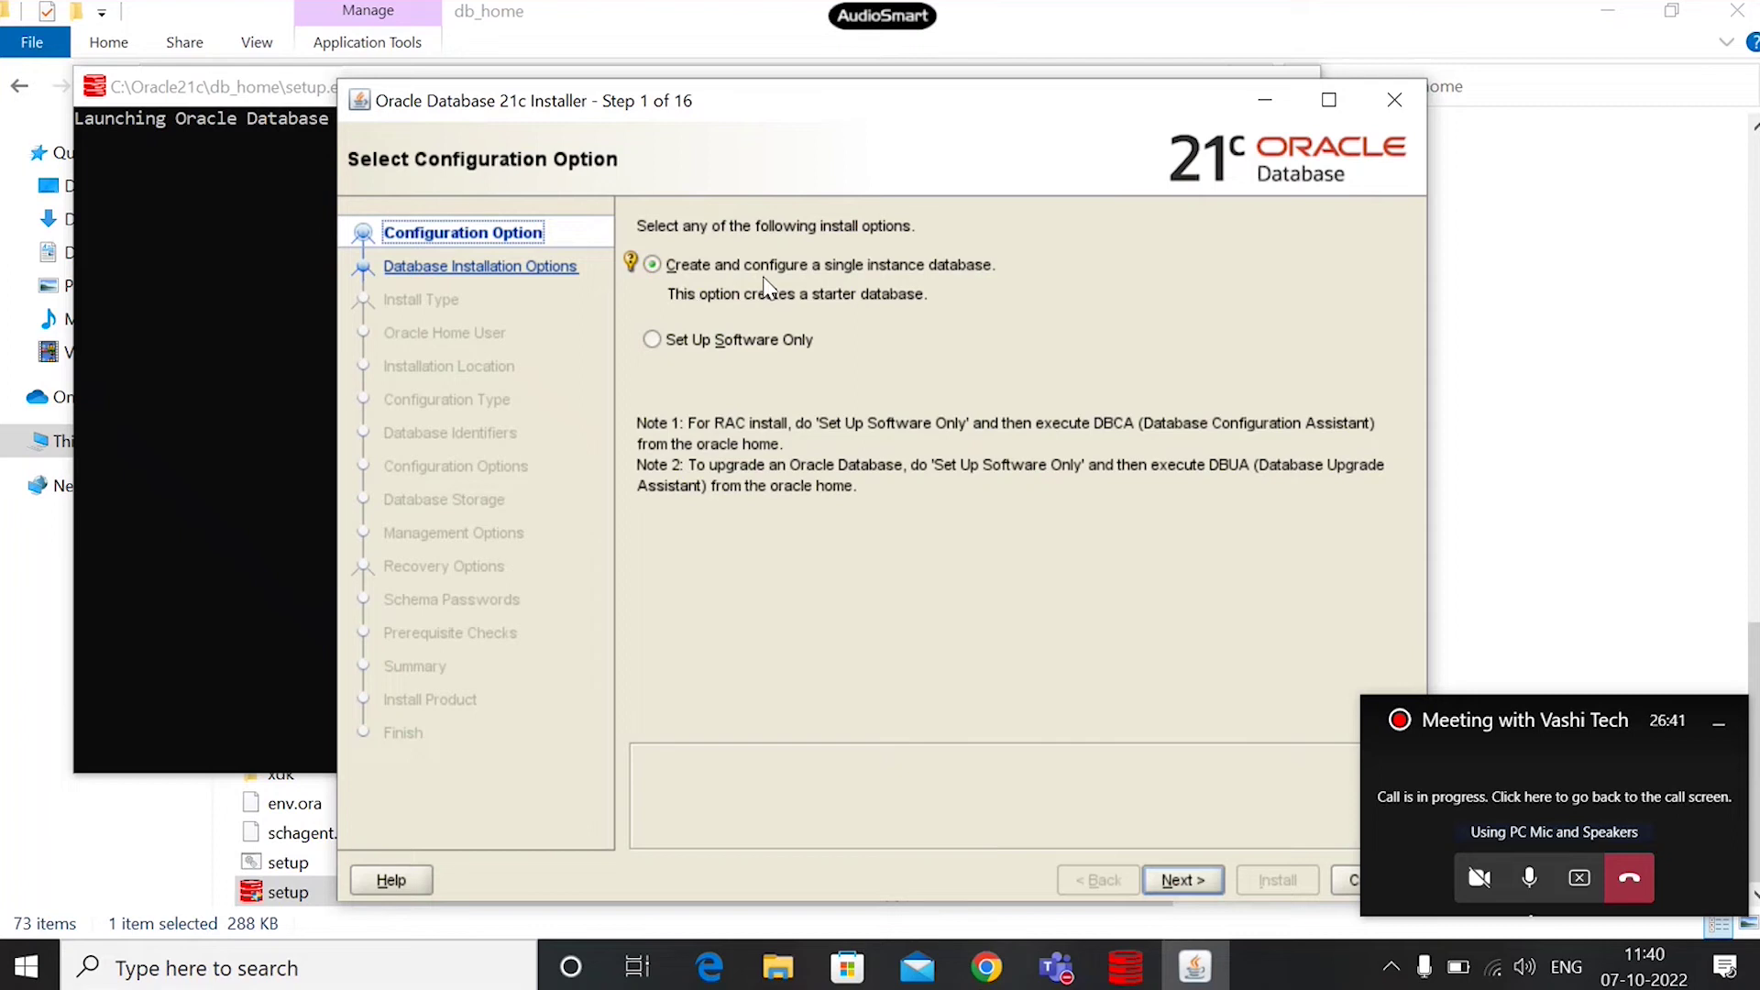
Keep 'Create and configure a single instance database' and 'Desktop class', advancing to Oracle Home User
left_click(1179, 883)
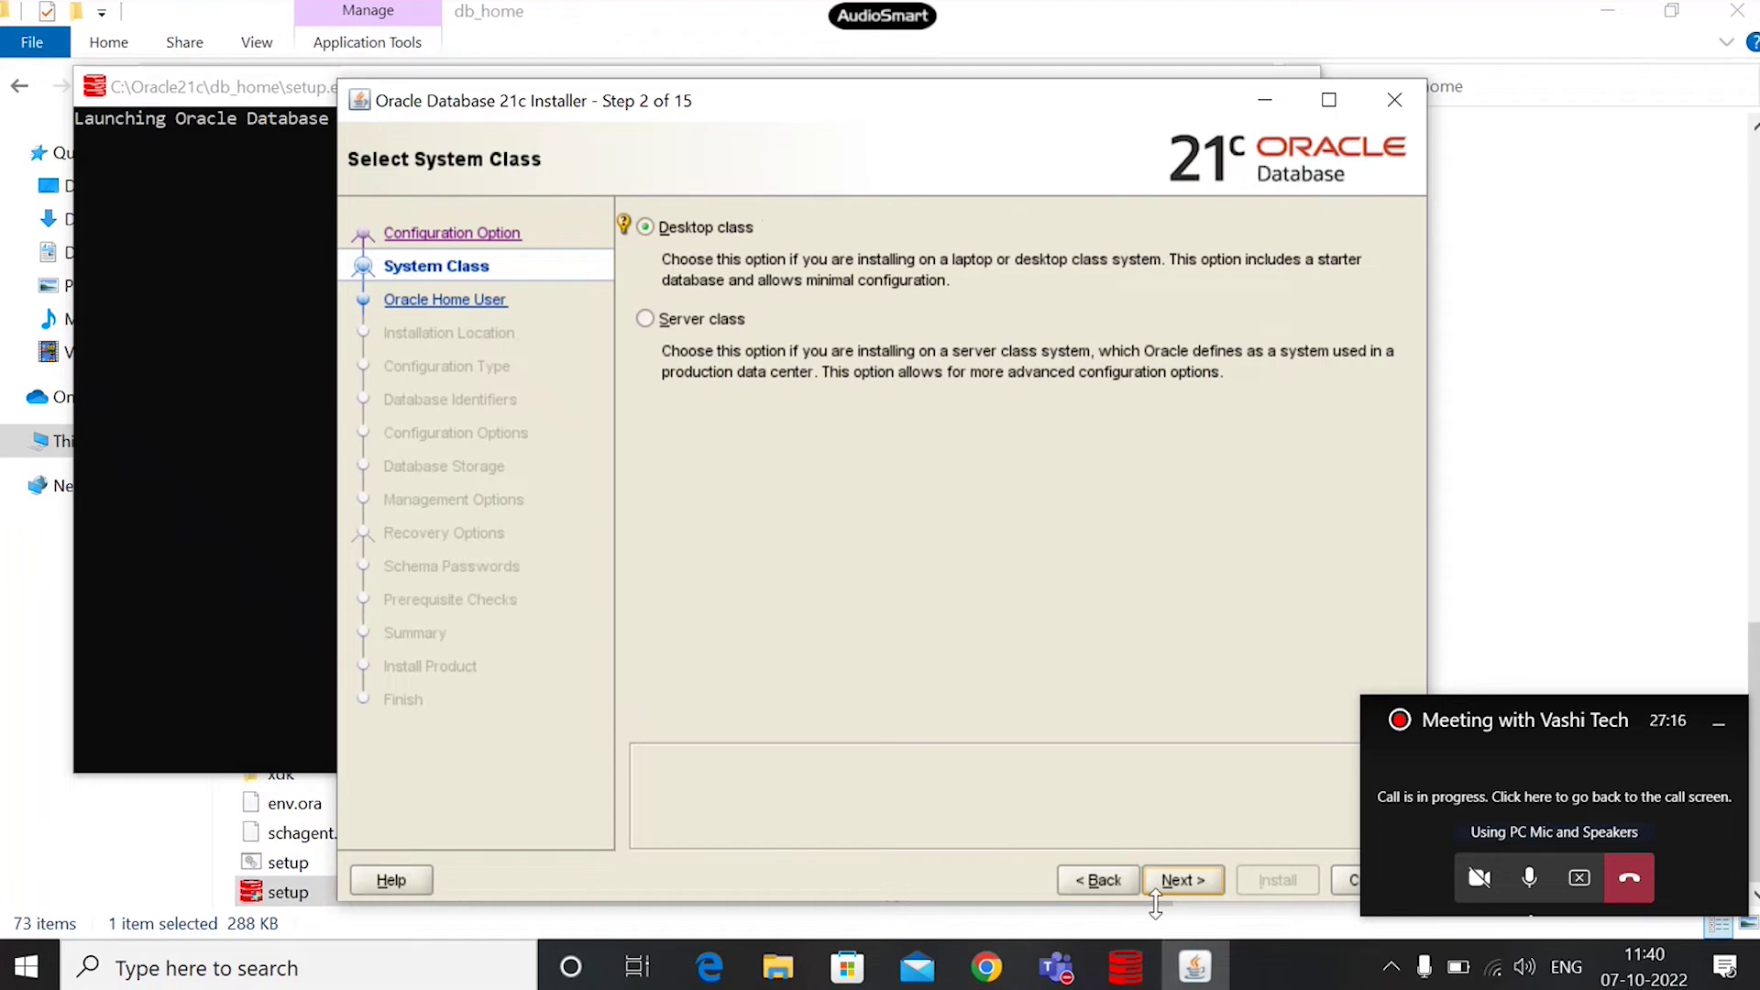
left_click(1183, 882)
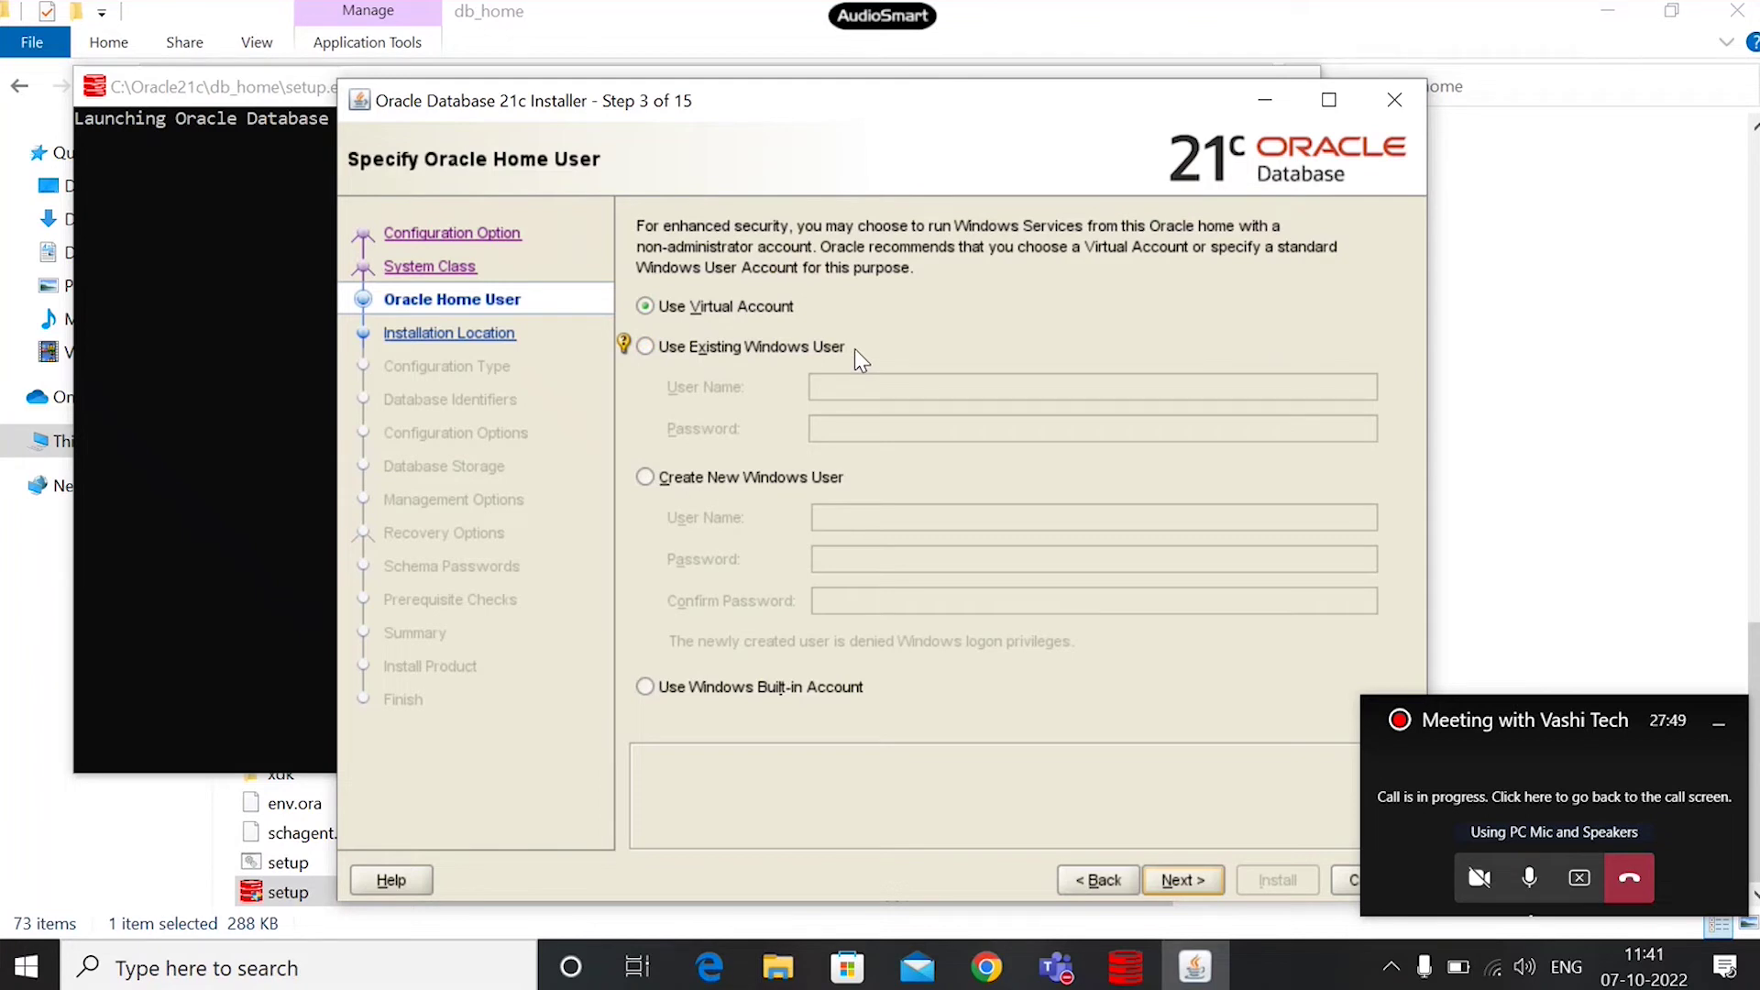
Choose Create New Windows User and enter the new user's name
mouse_move(625, 346)
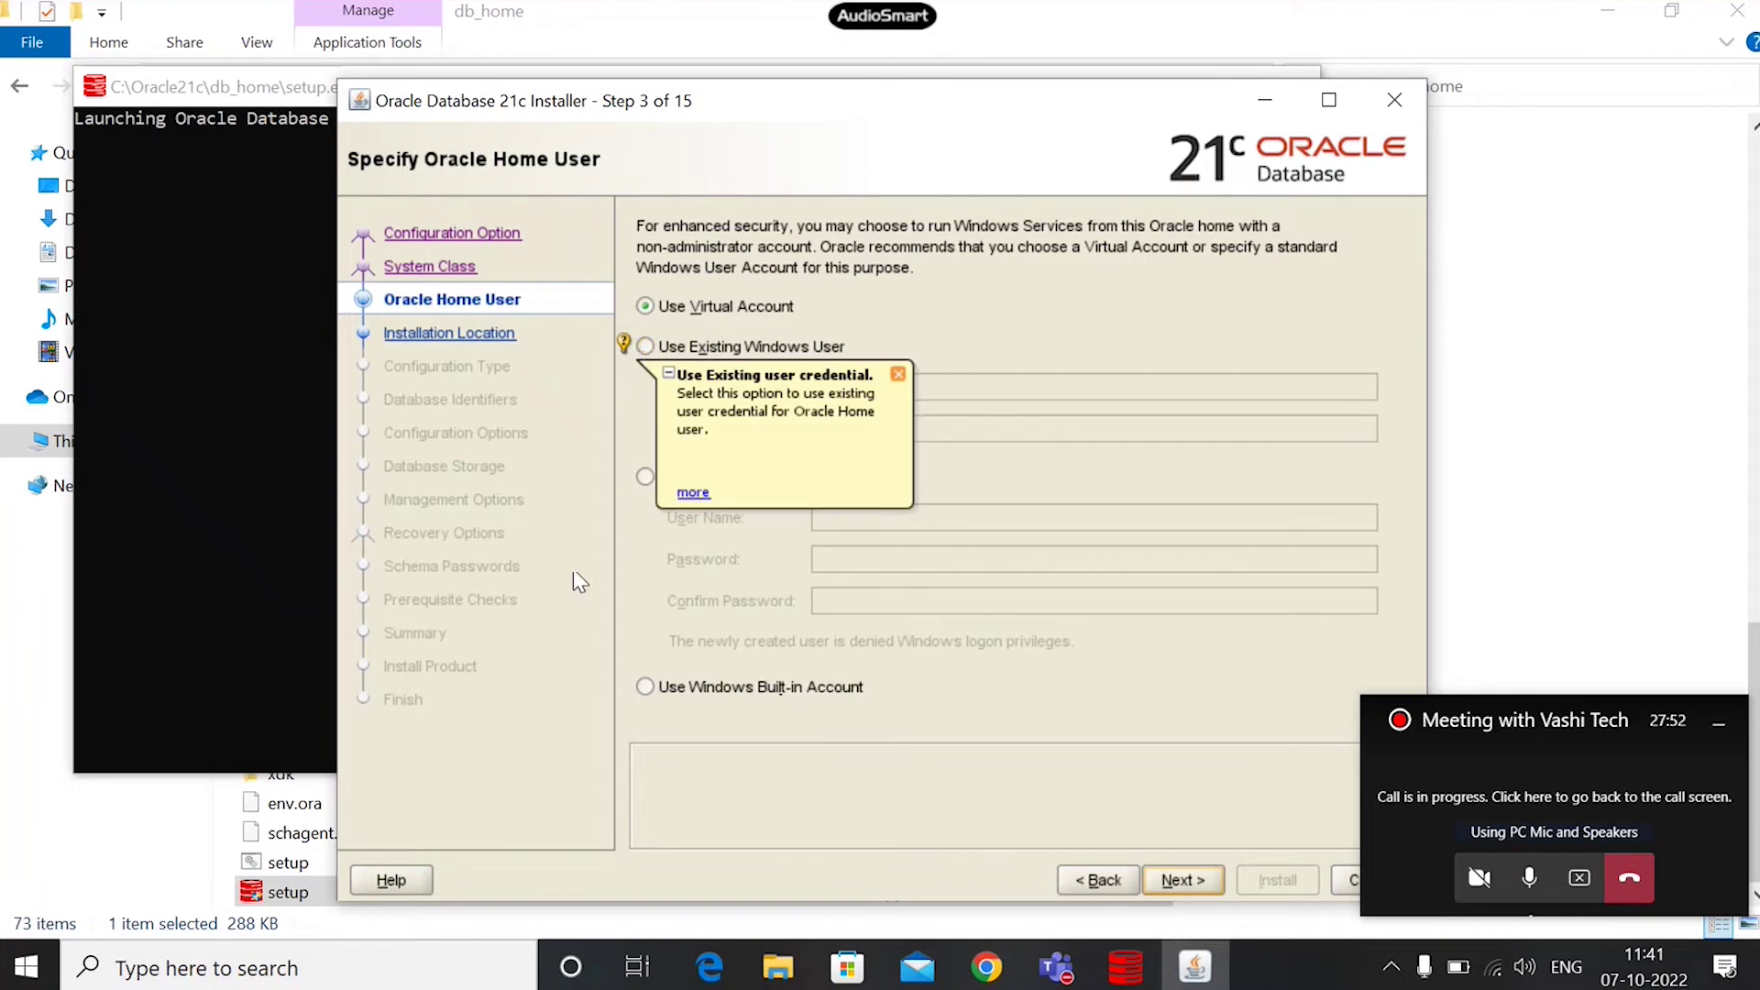
left_click(602, 565)
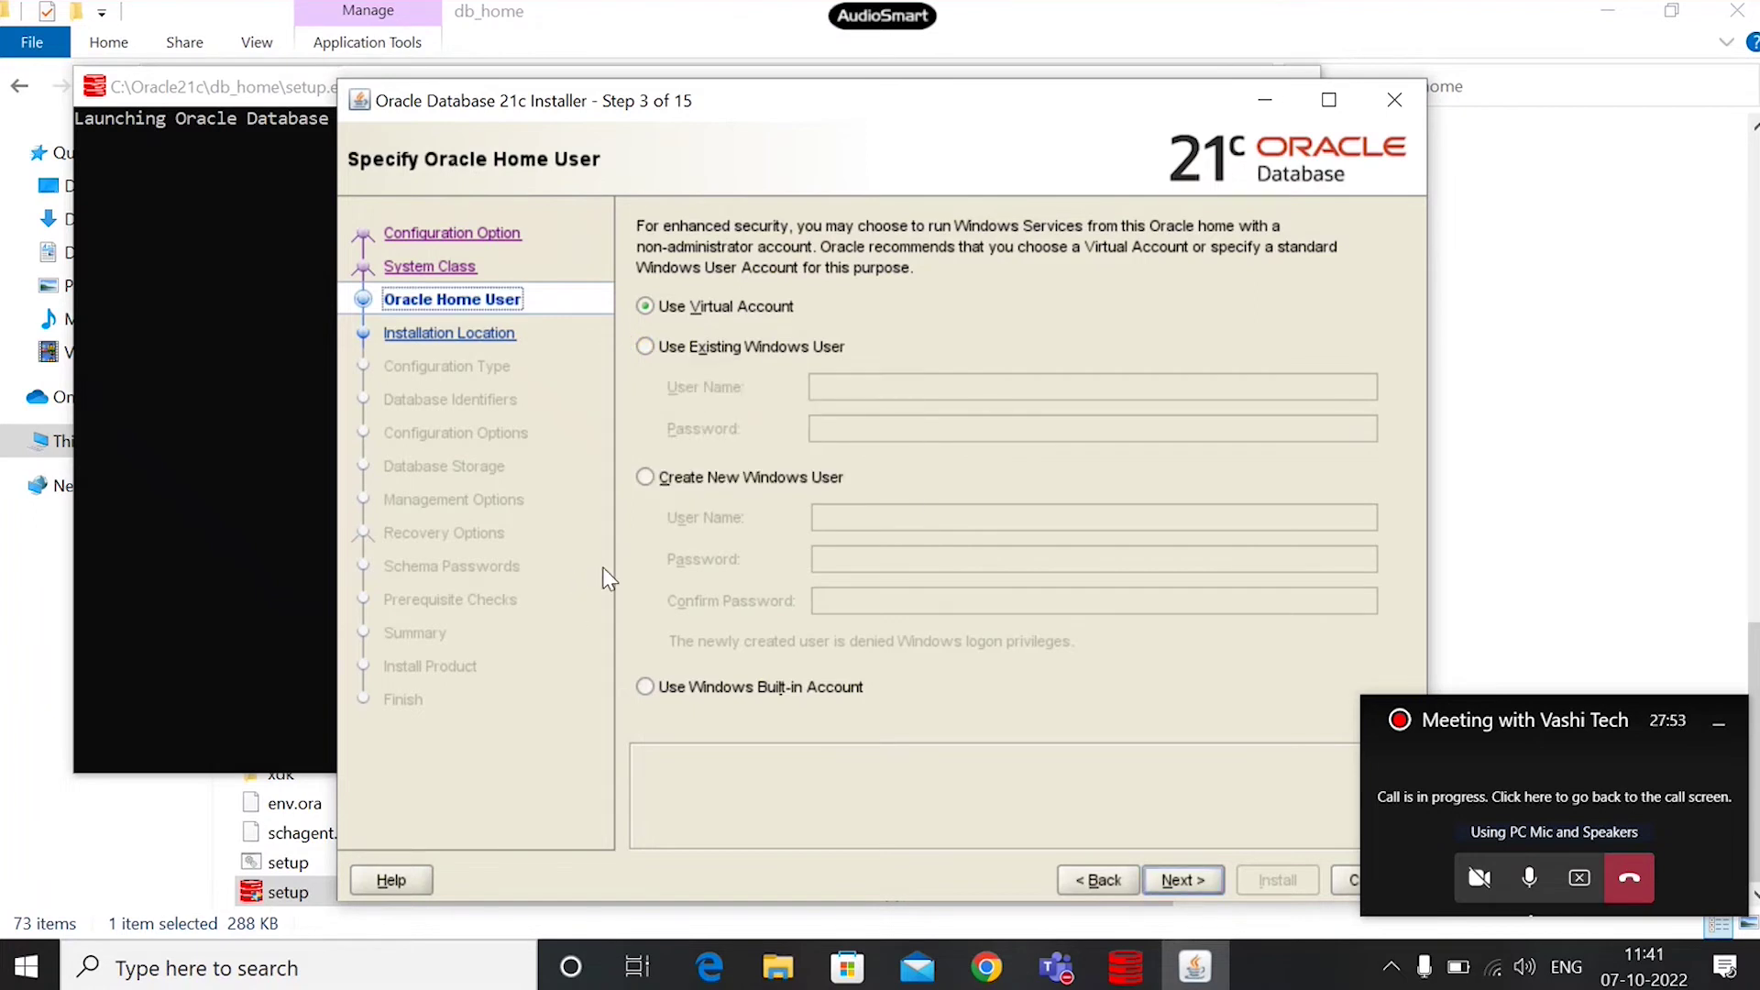
left_click(644, 478)
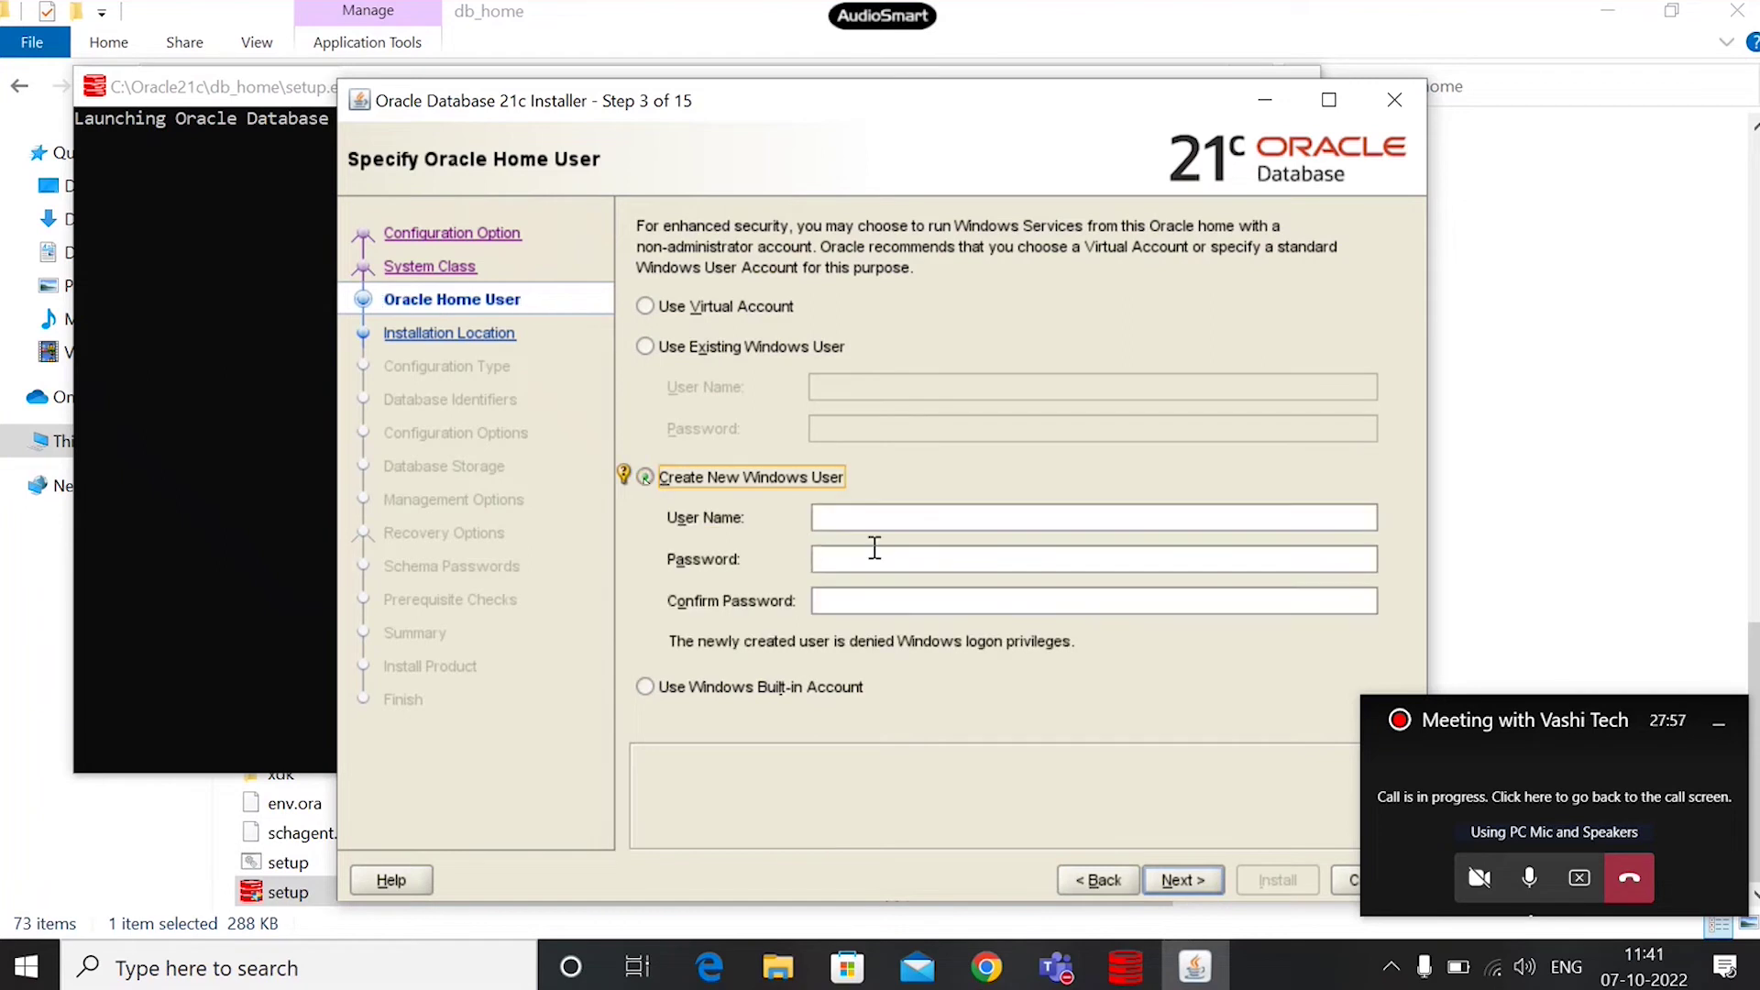
left_click(906, 517)
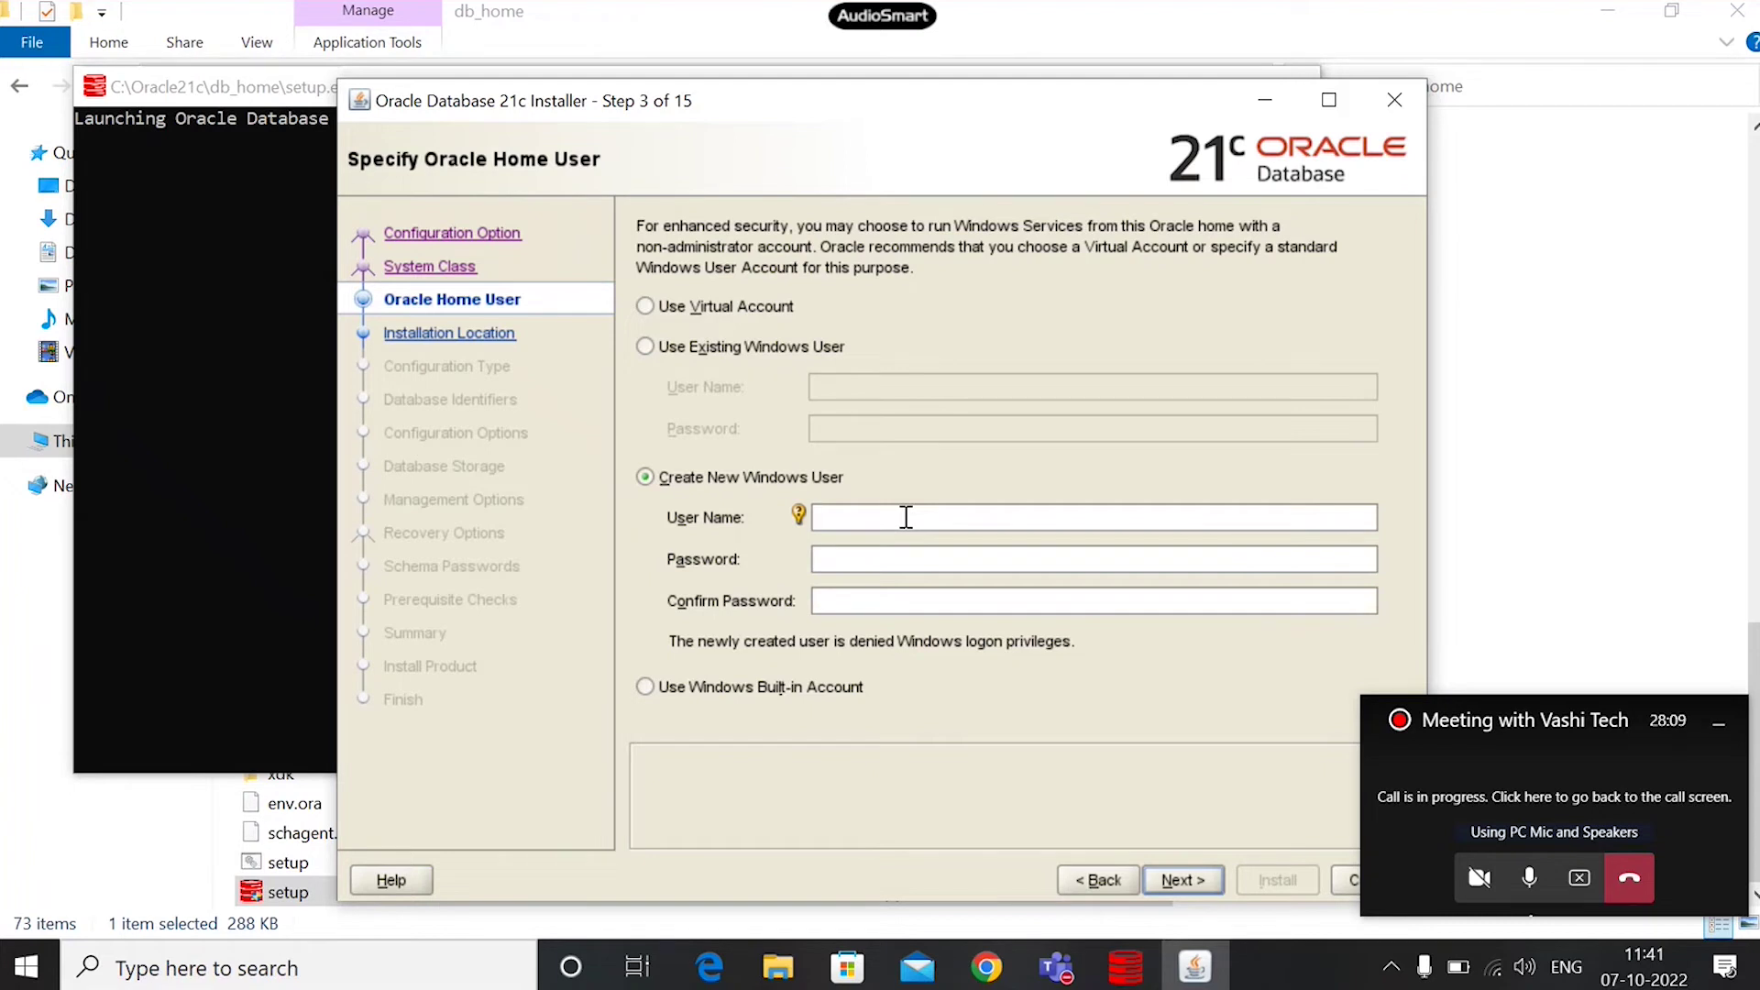
type("WINDOW_ORCL21")
Paste the new user's password into both password fields, then continue to the next page
double_click(885, 516)
left_click(871, 556)
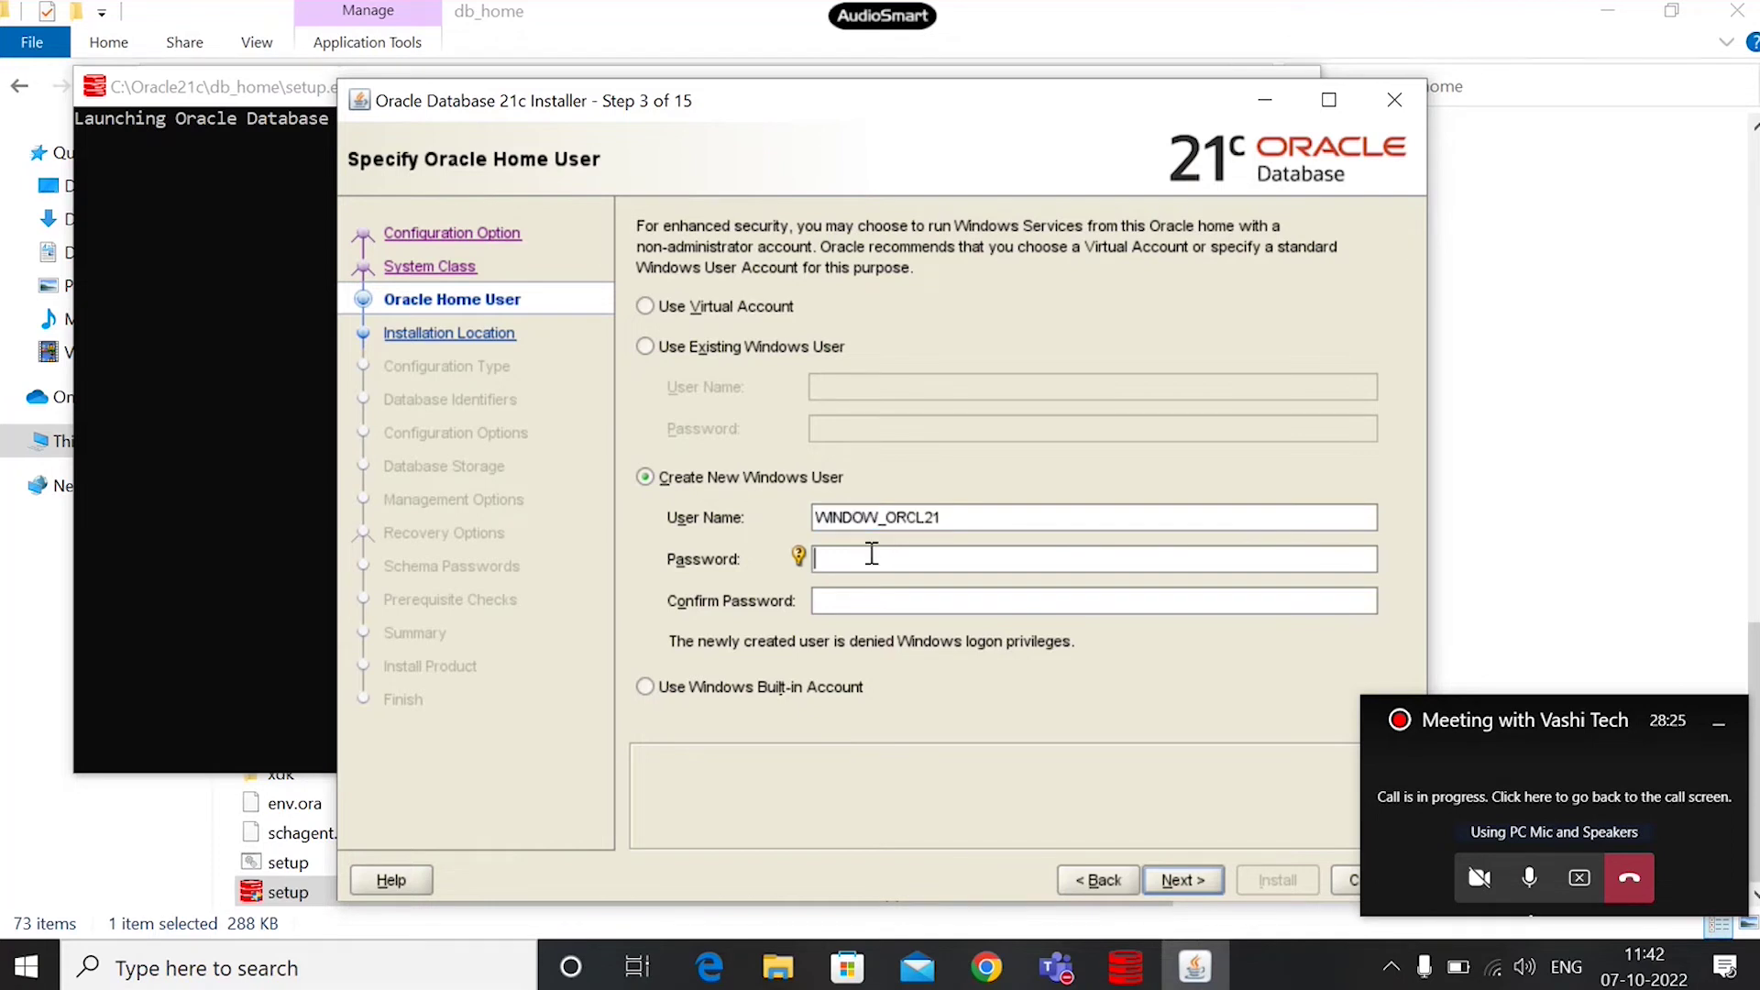
key("ctrl+v")
left_click(865, 600)
key("ctrl+v")
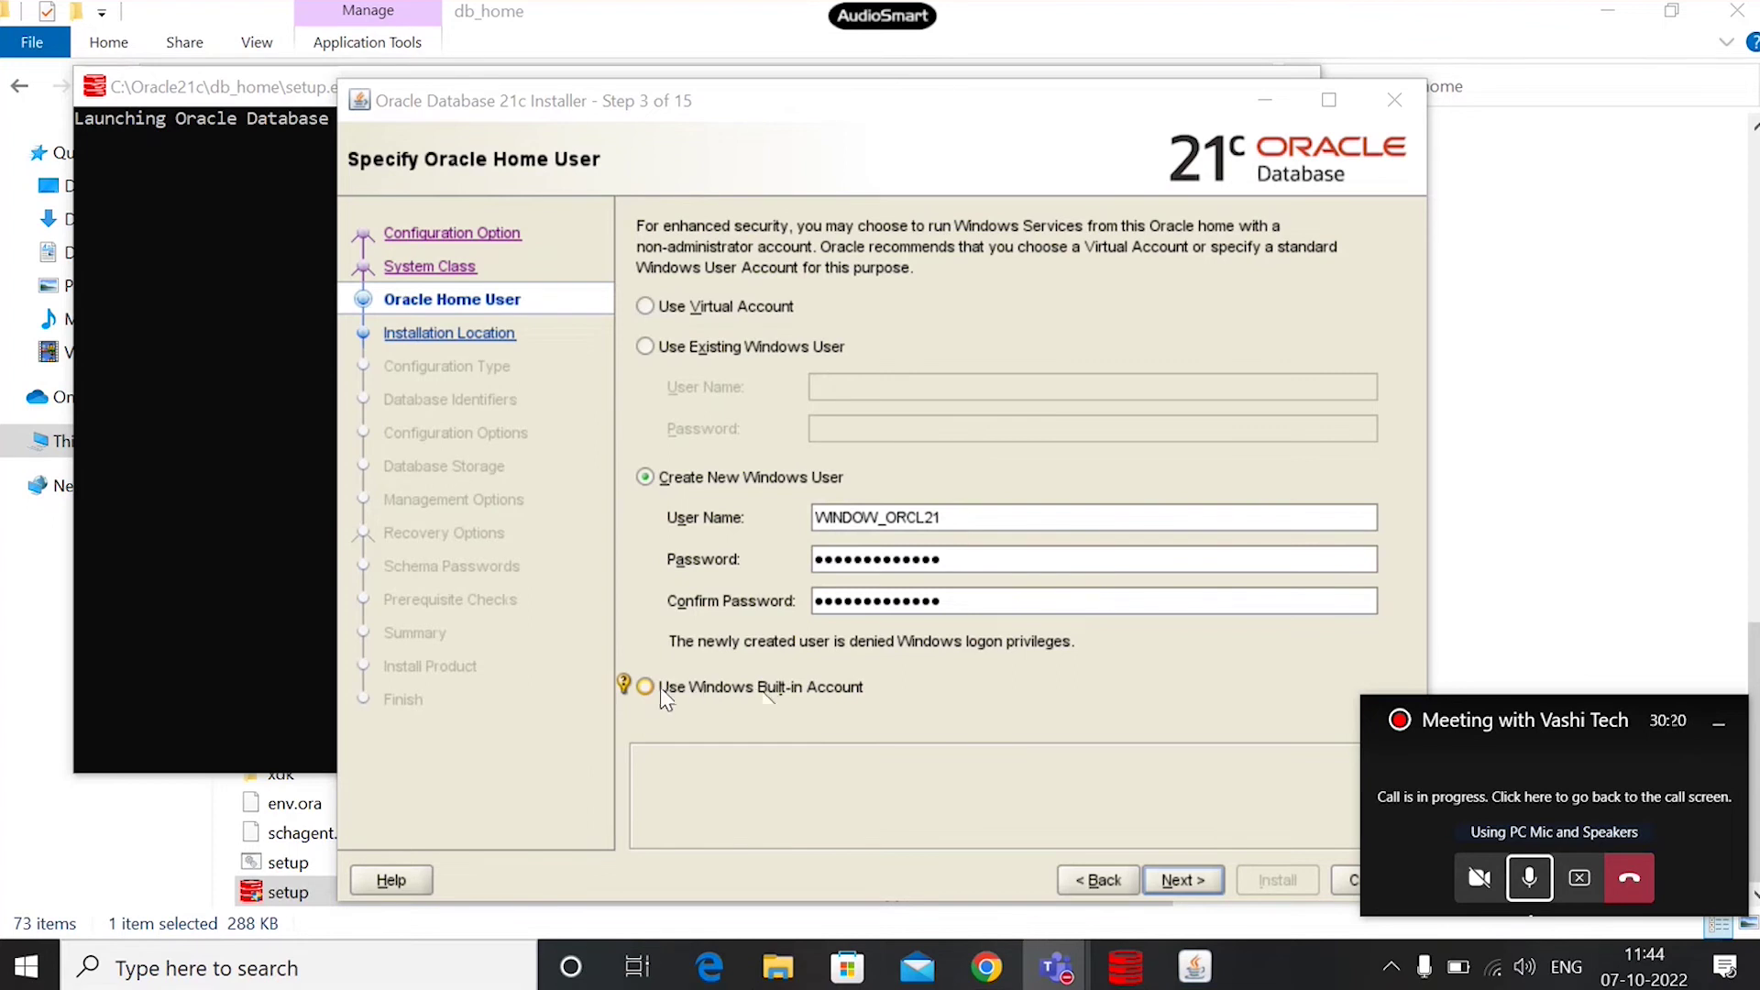
left_click(947, 561)
left_click(1722, 733)
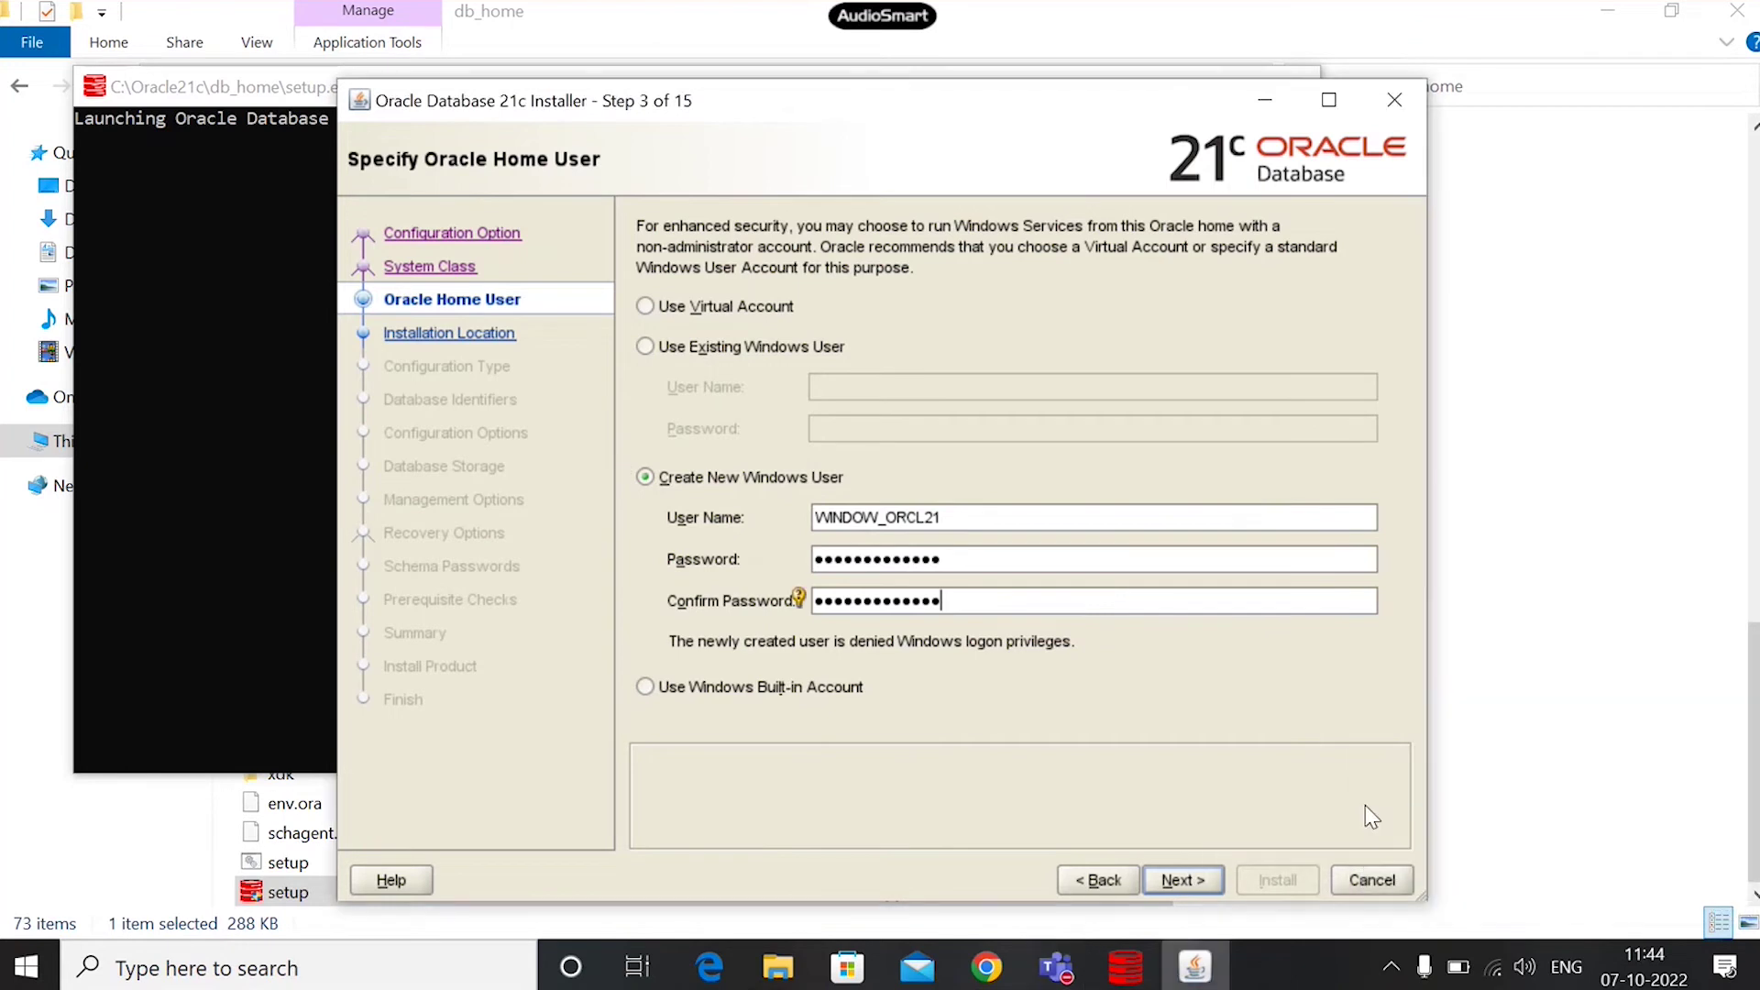
left_click(1174, 877)
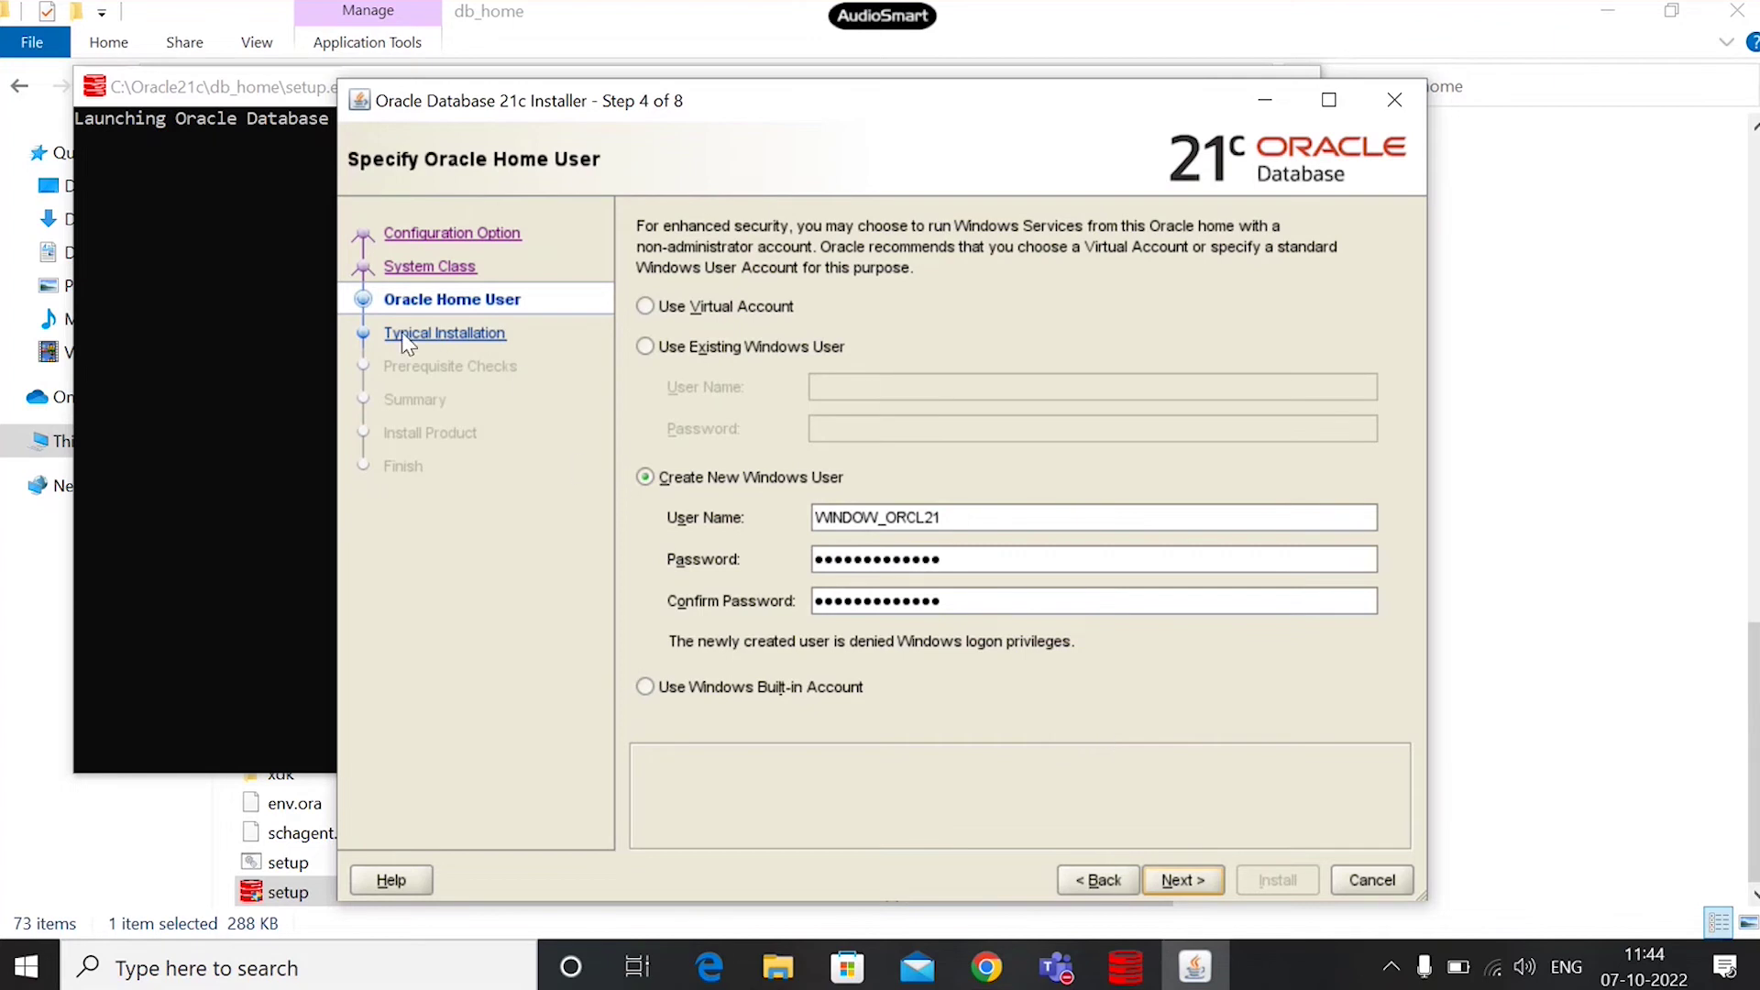
Open Typical Install Configuration and check the Oracle base path C:\Oracle21c
left_click(458, 335)
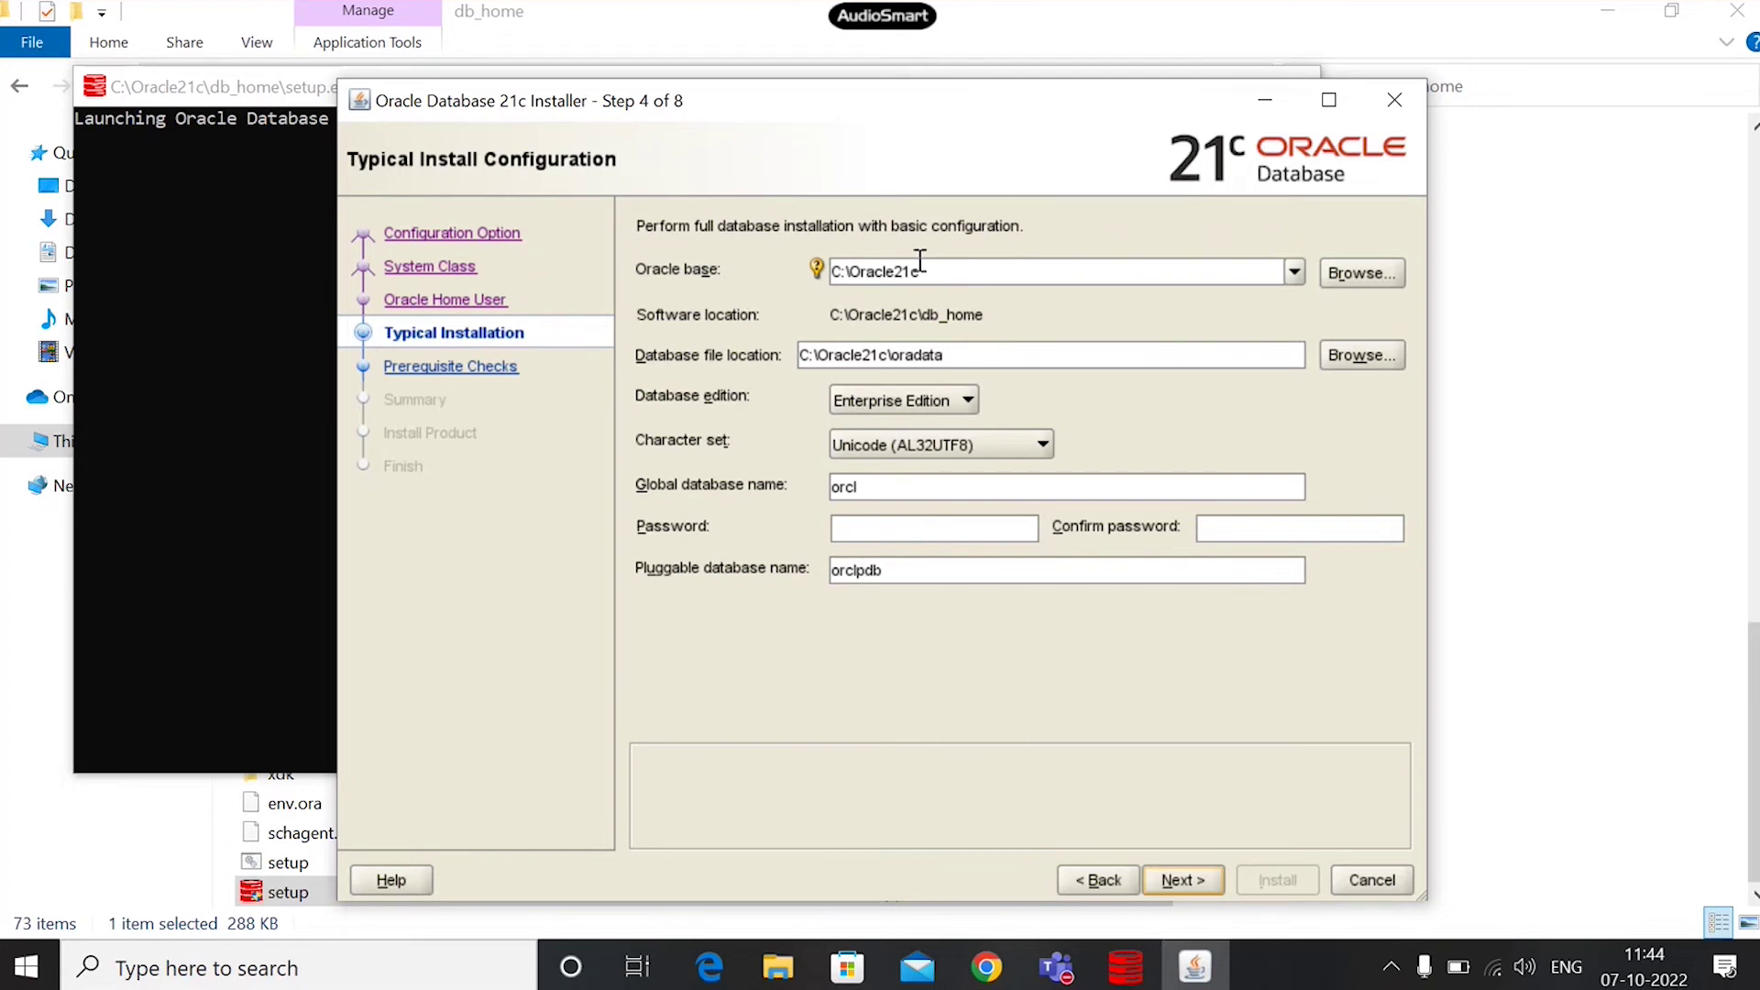
left_click(950, 265)
left_click_drag(950, 265, 817, 268)
mouse_move(816, 267)
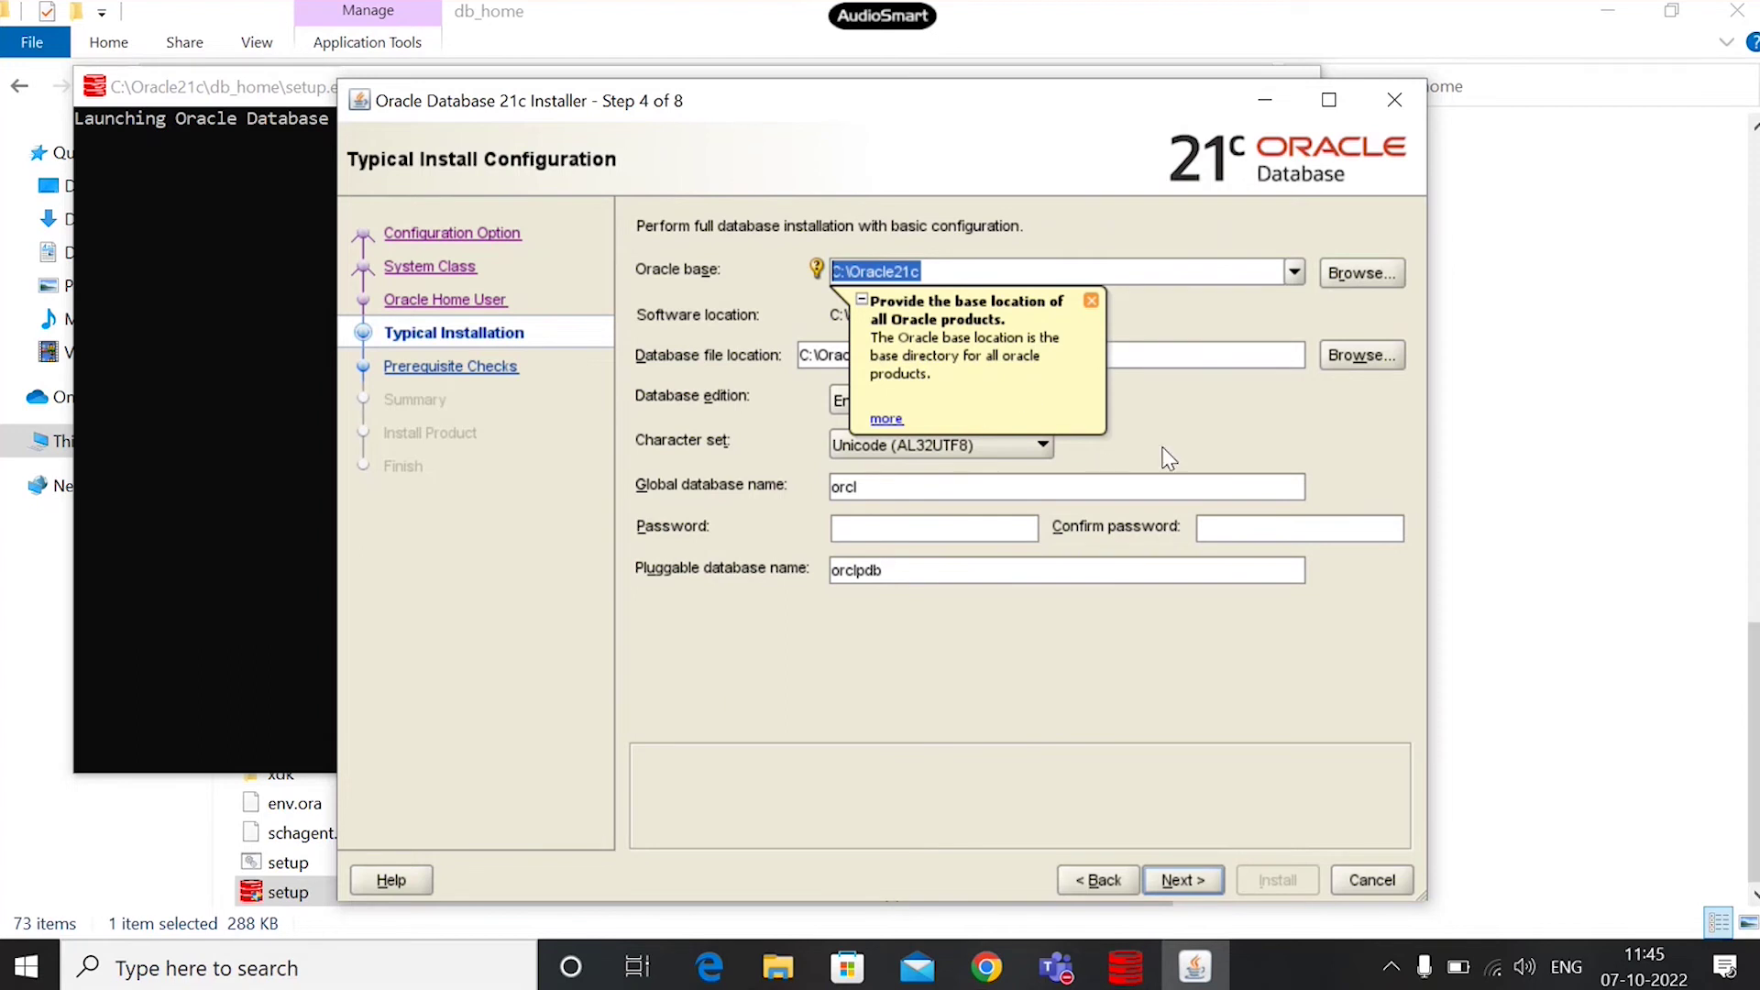
left_click(1113, 490)
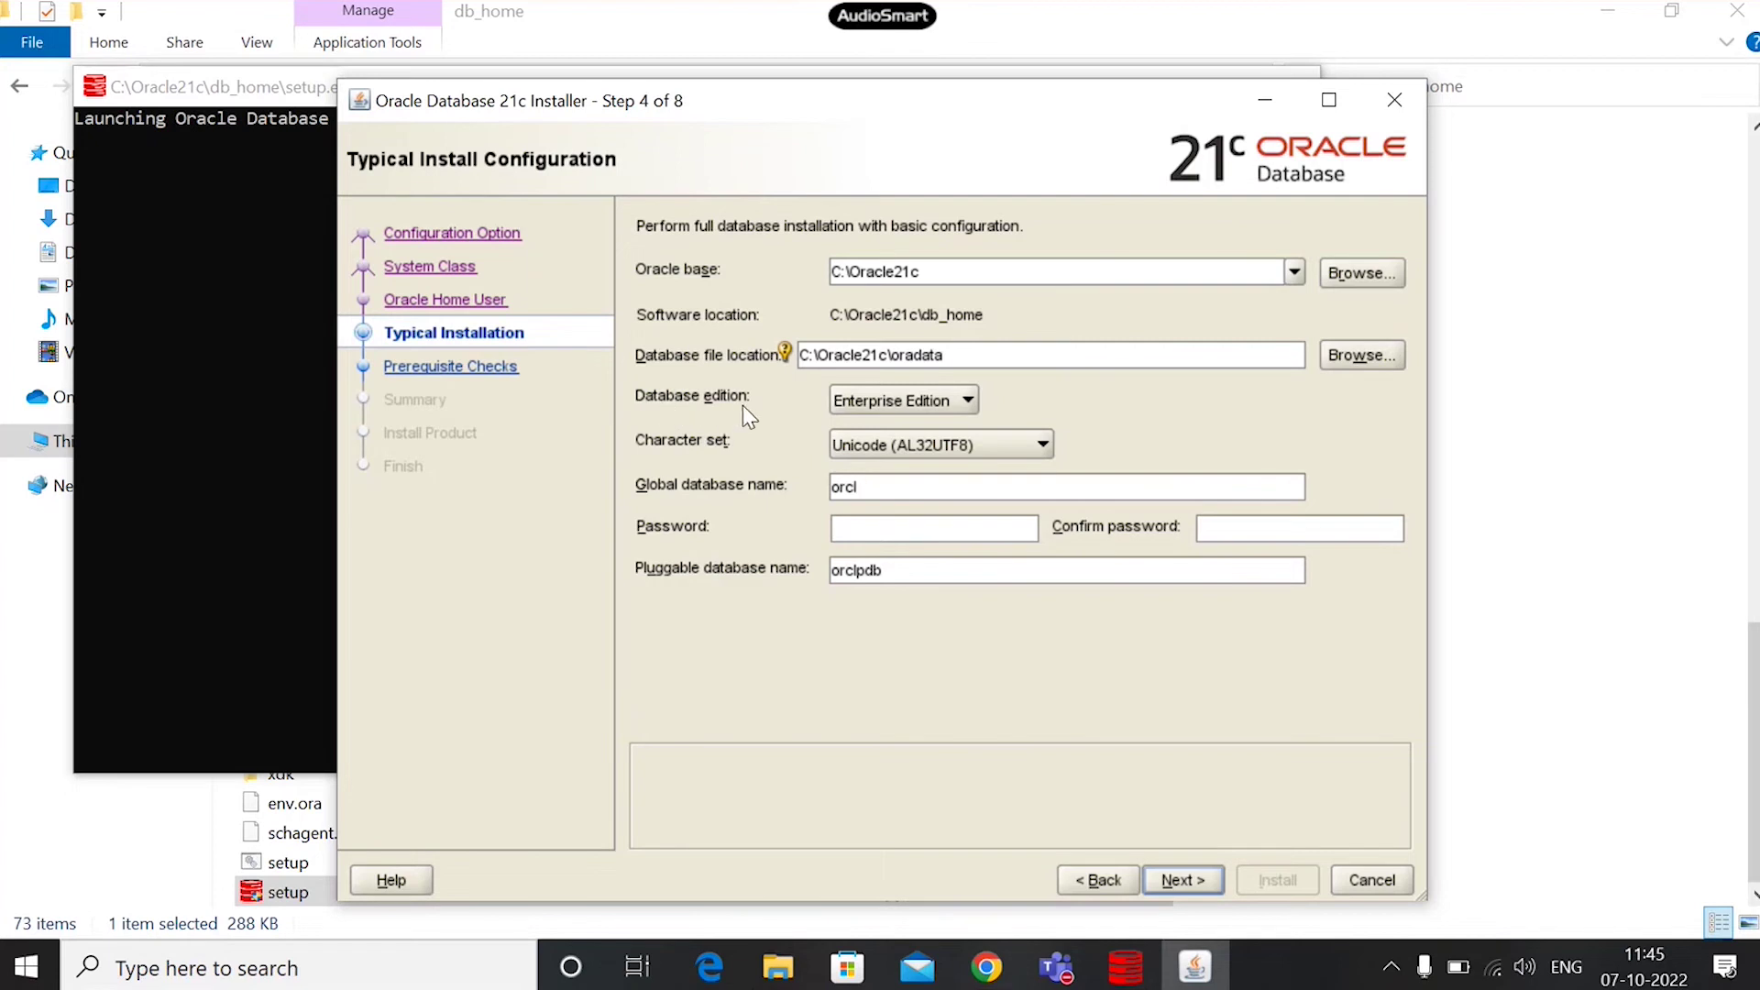
left_click(891, 403)
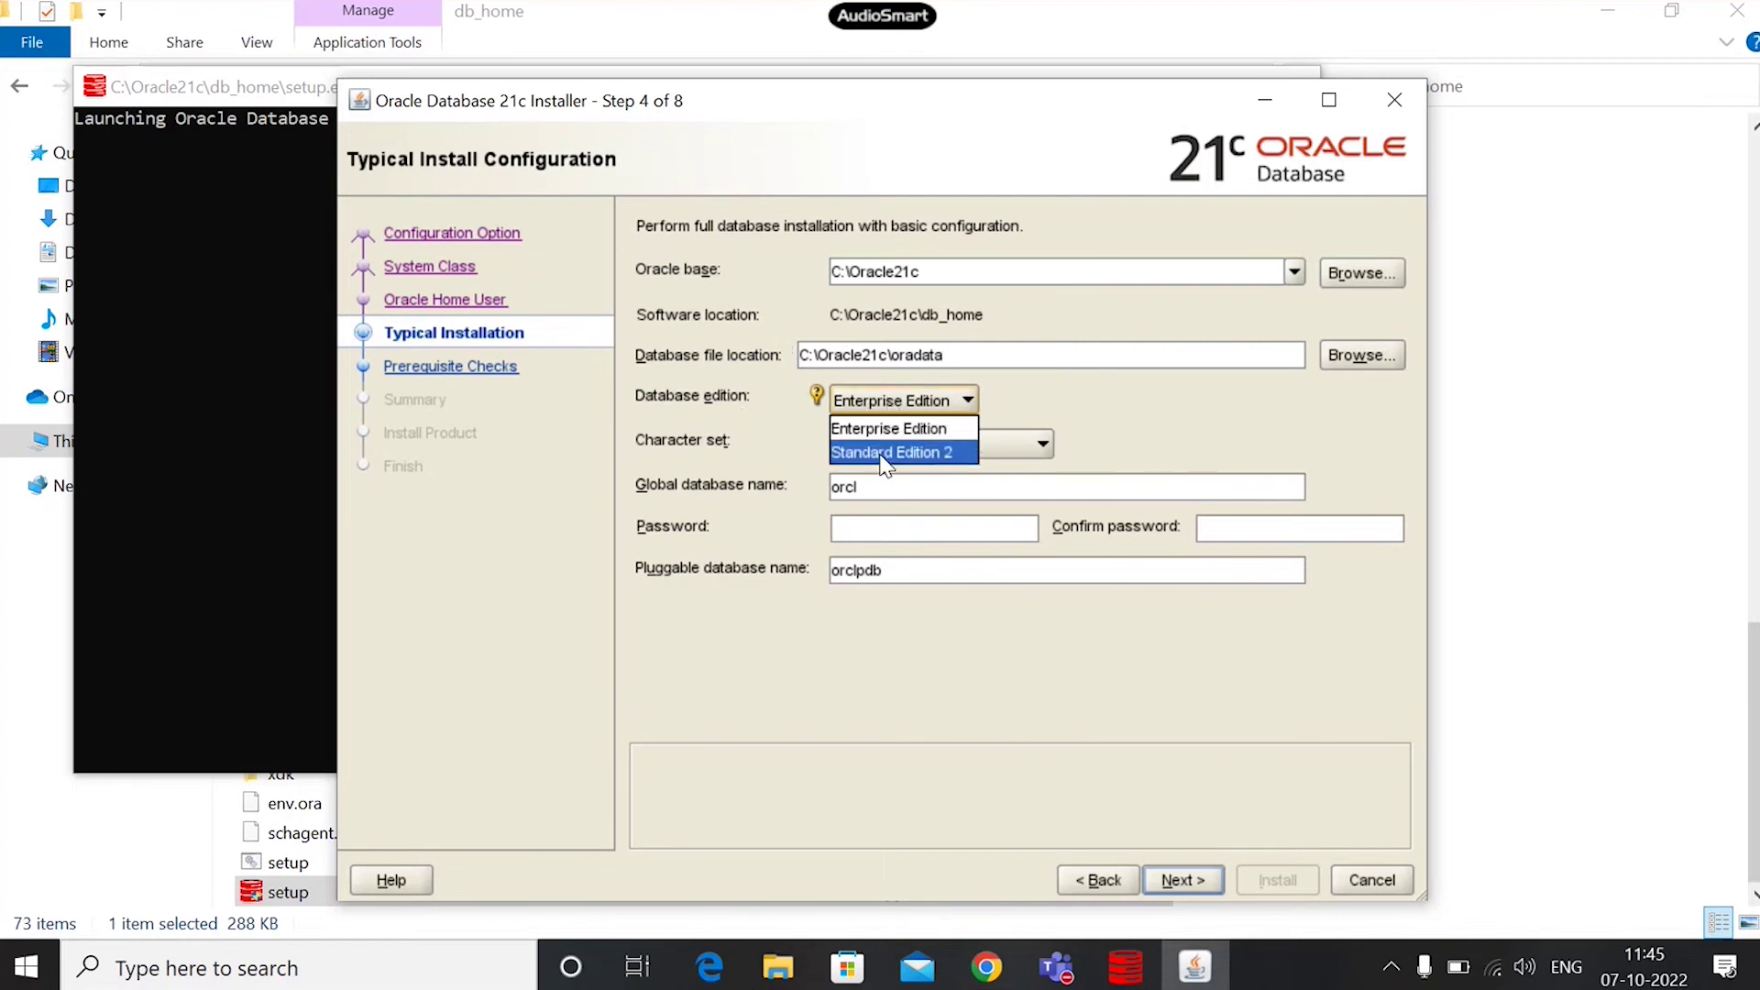
left_click(934, 430)
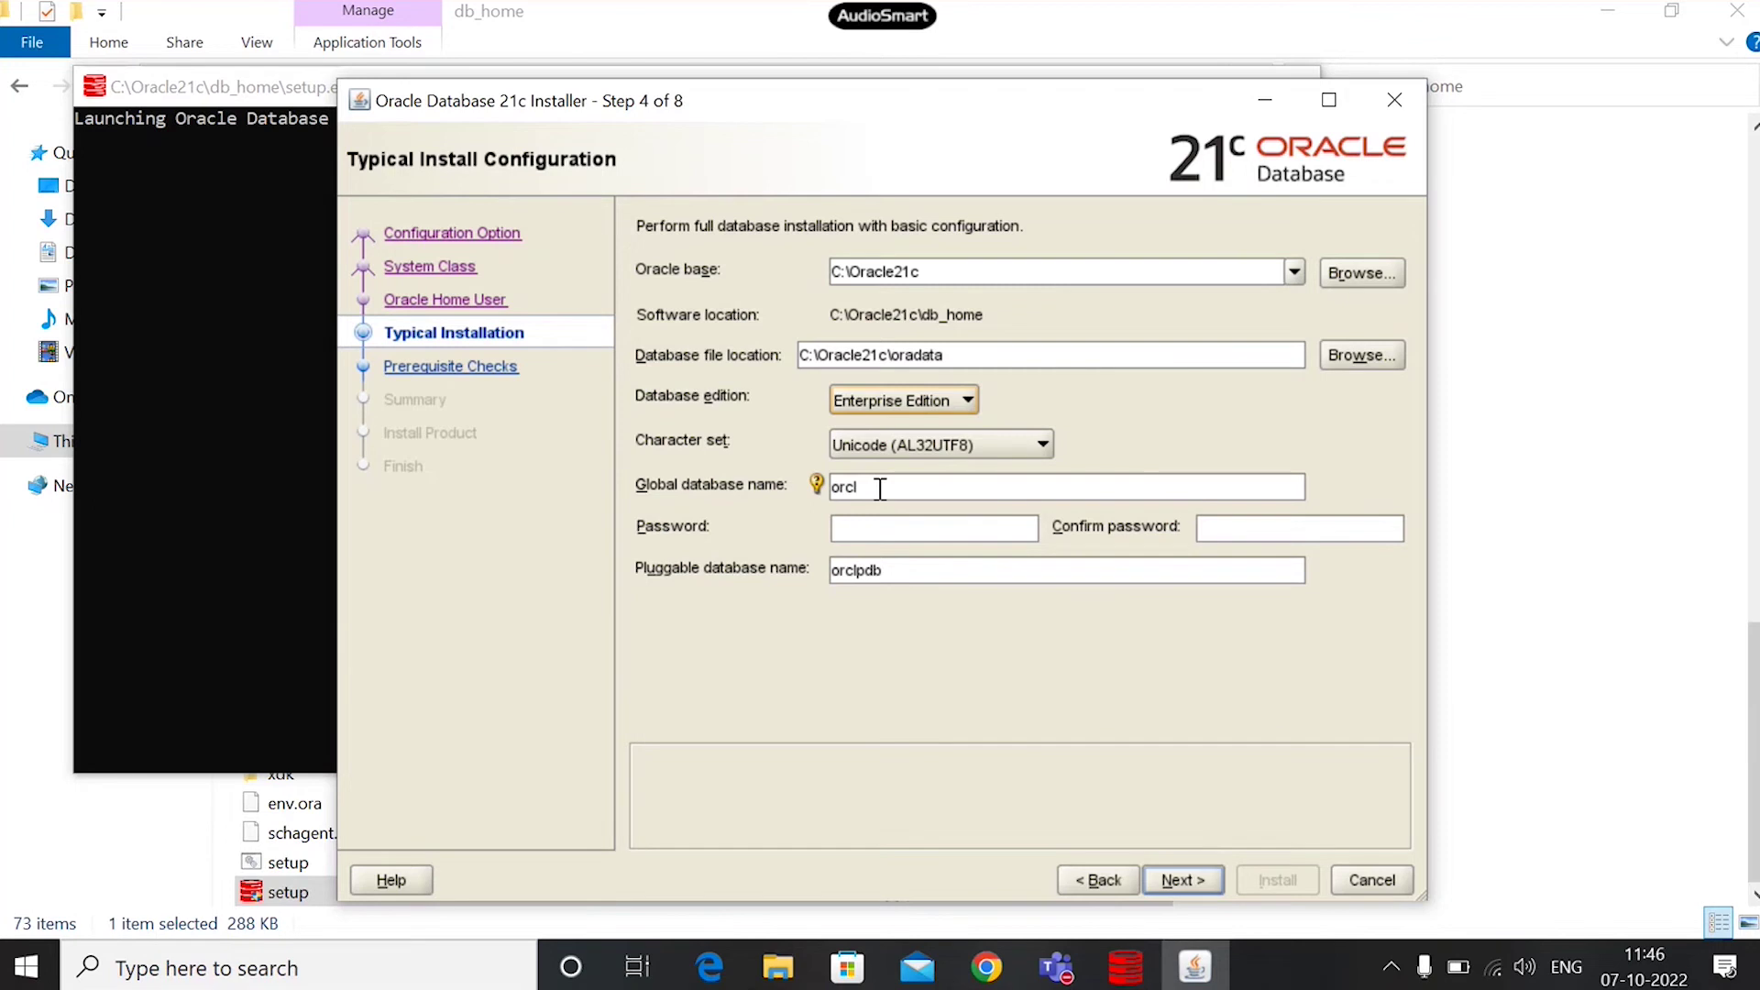
double_click(854, 487)
left_click(864, 525)
left_click(844, 484)
double_click(845, 483)
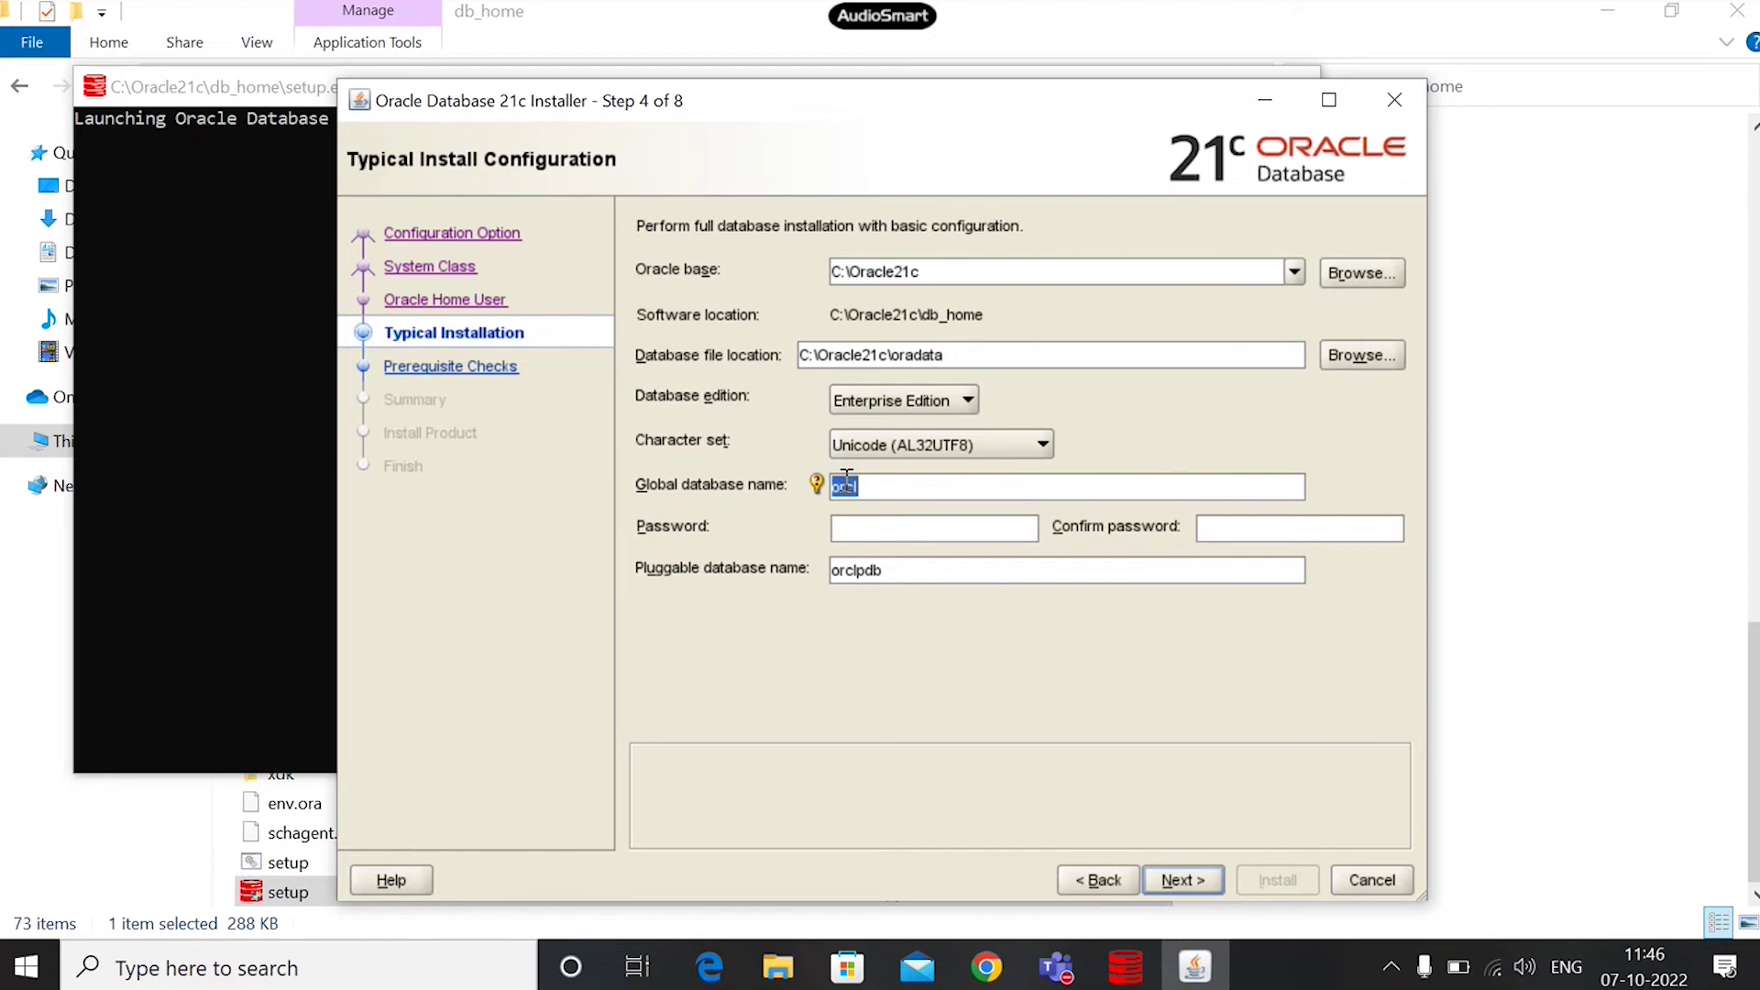
left_click(851, 527)
Replace the too-short admin password with a longer one and begin typing the confirmation
type("••")
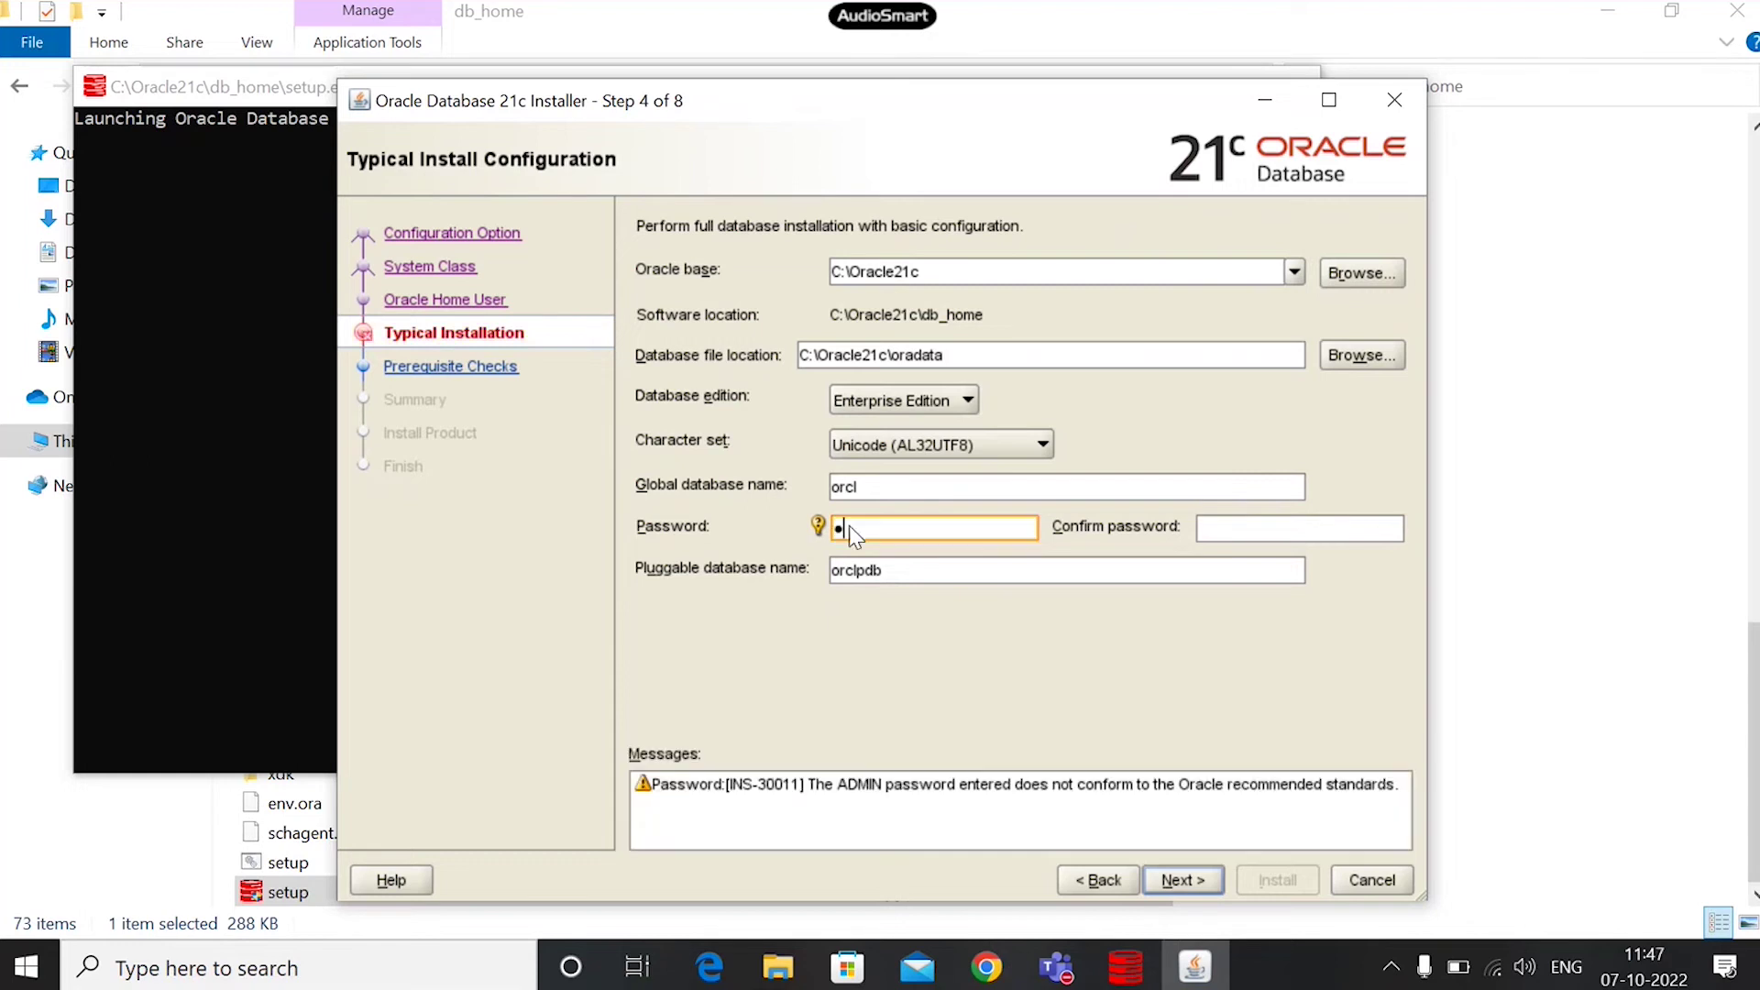
type("••••")
key("Tab")
type("••••••")
double_click(857, 528)
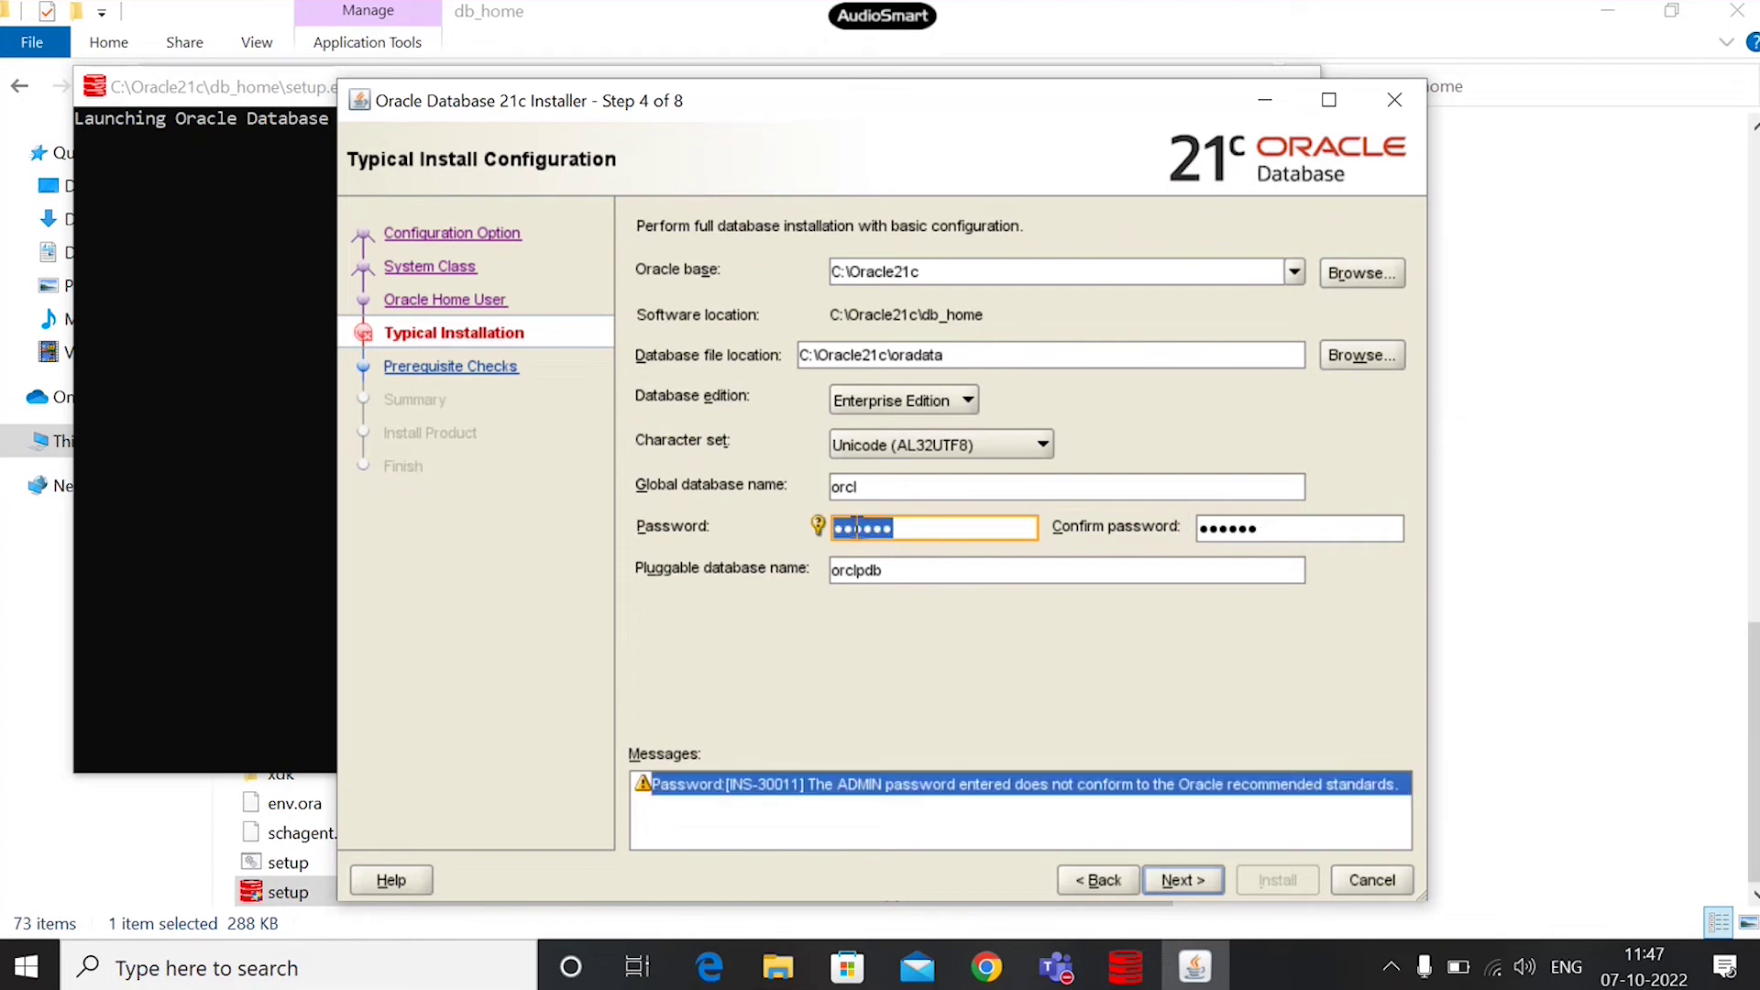
type("•••")
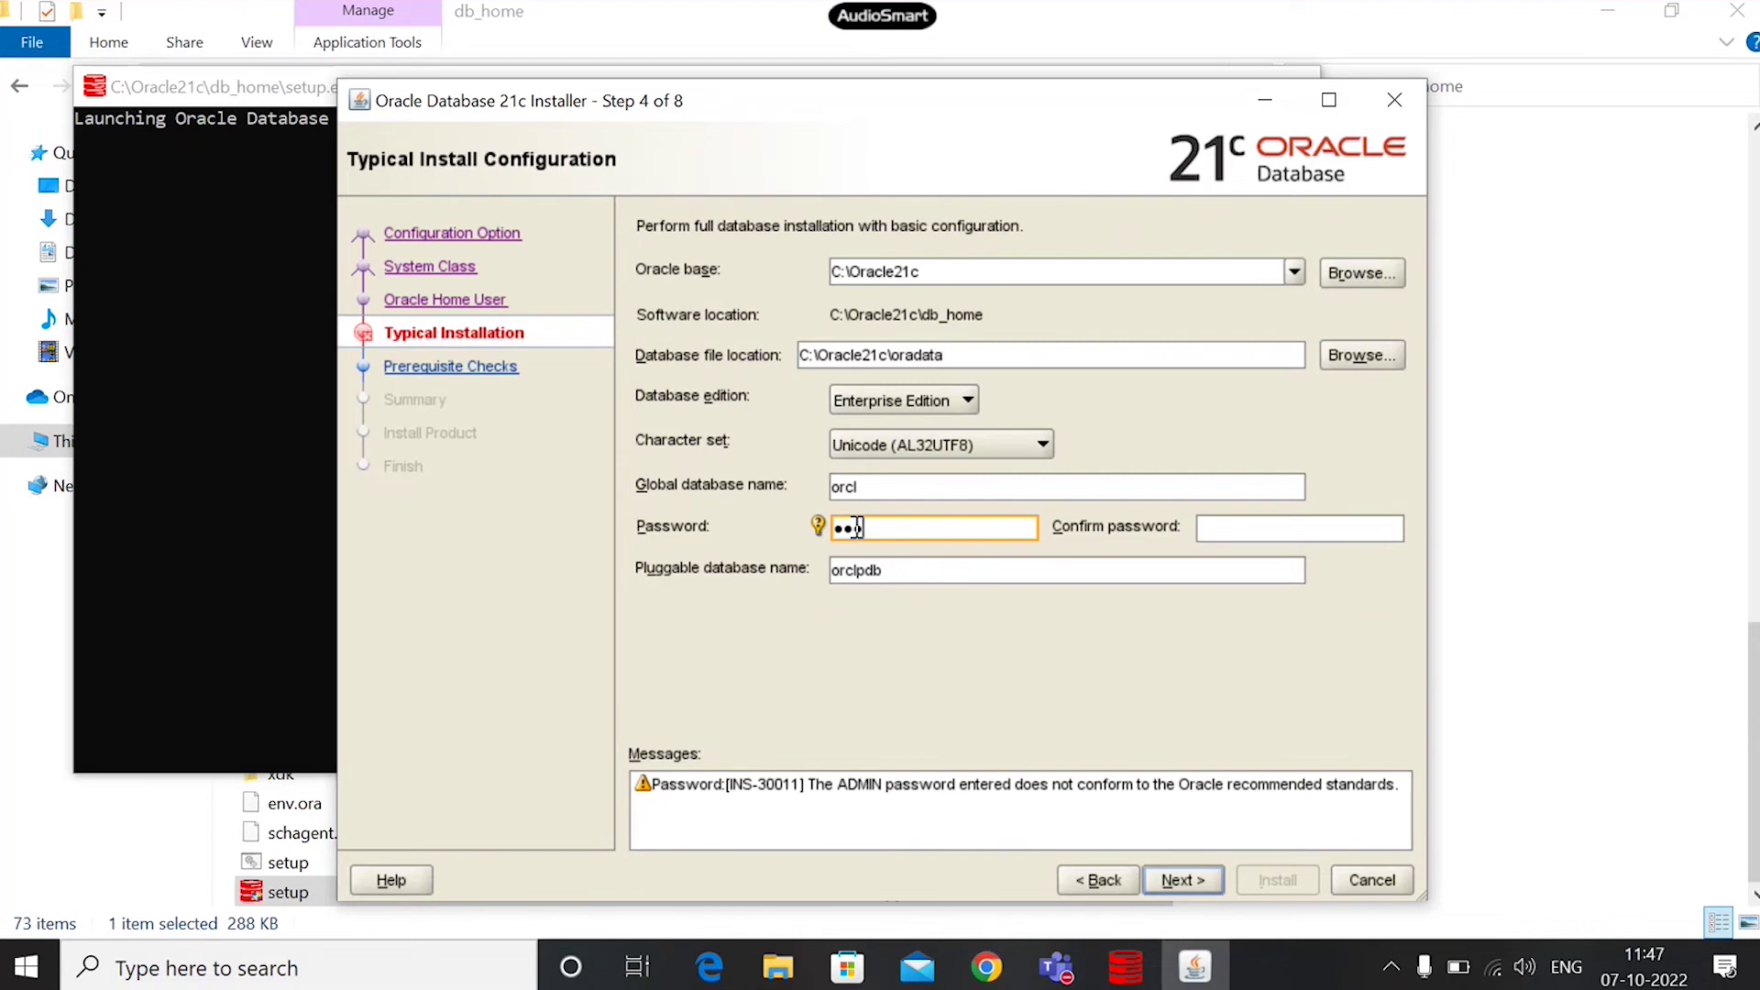
type("•••••")
left_click(1222, 528)
type("••")
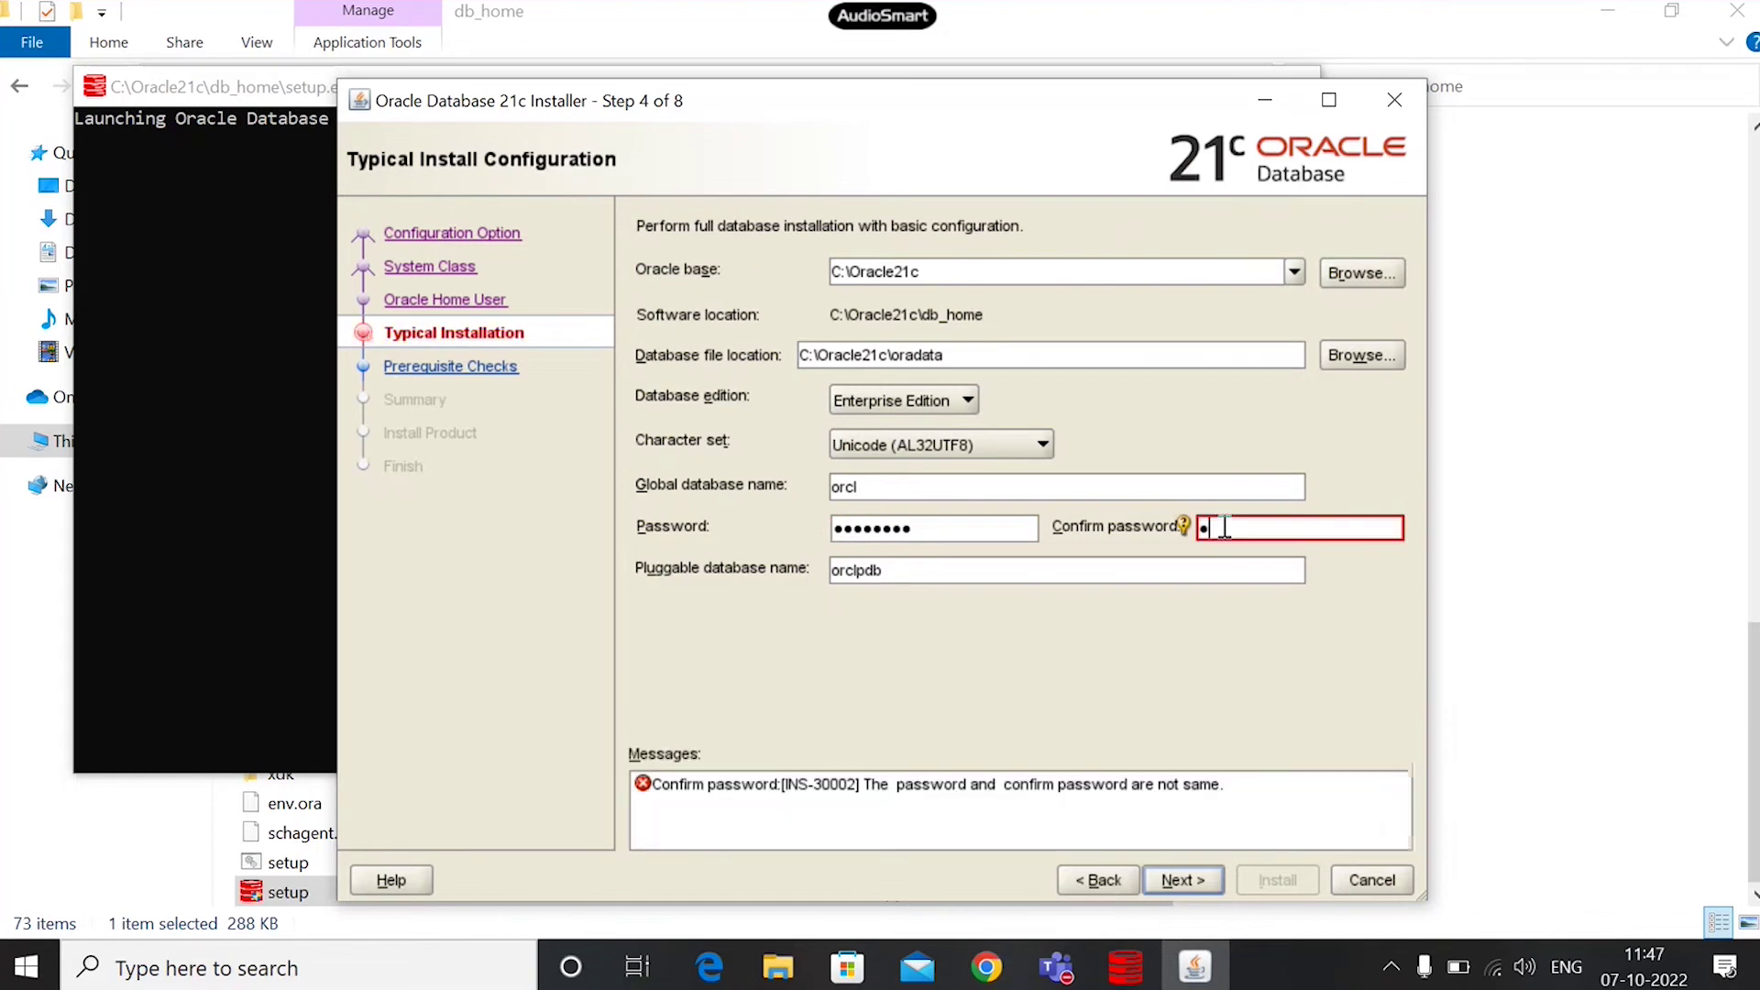
type("•••••••")
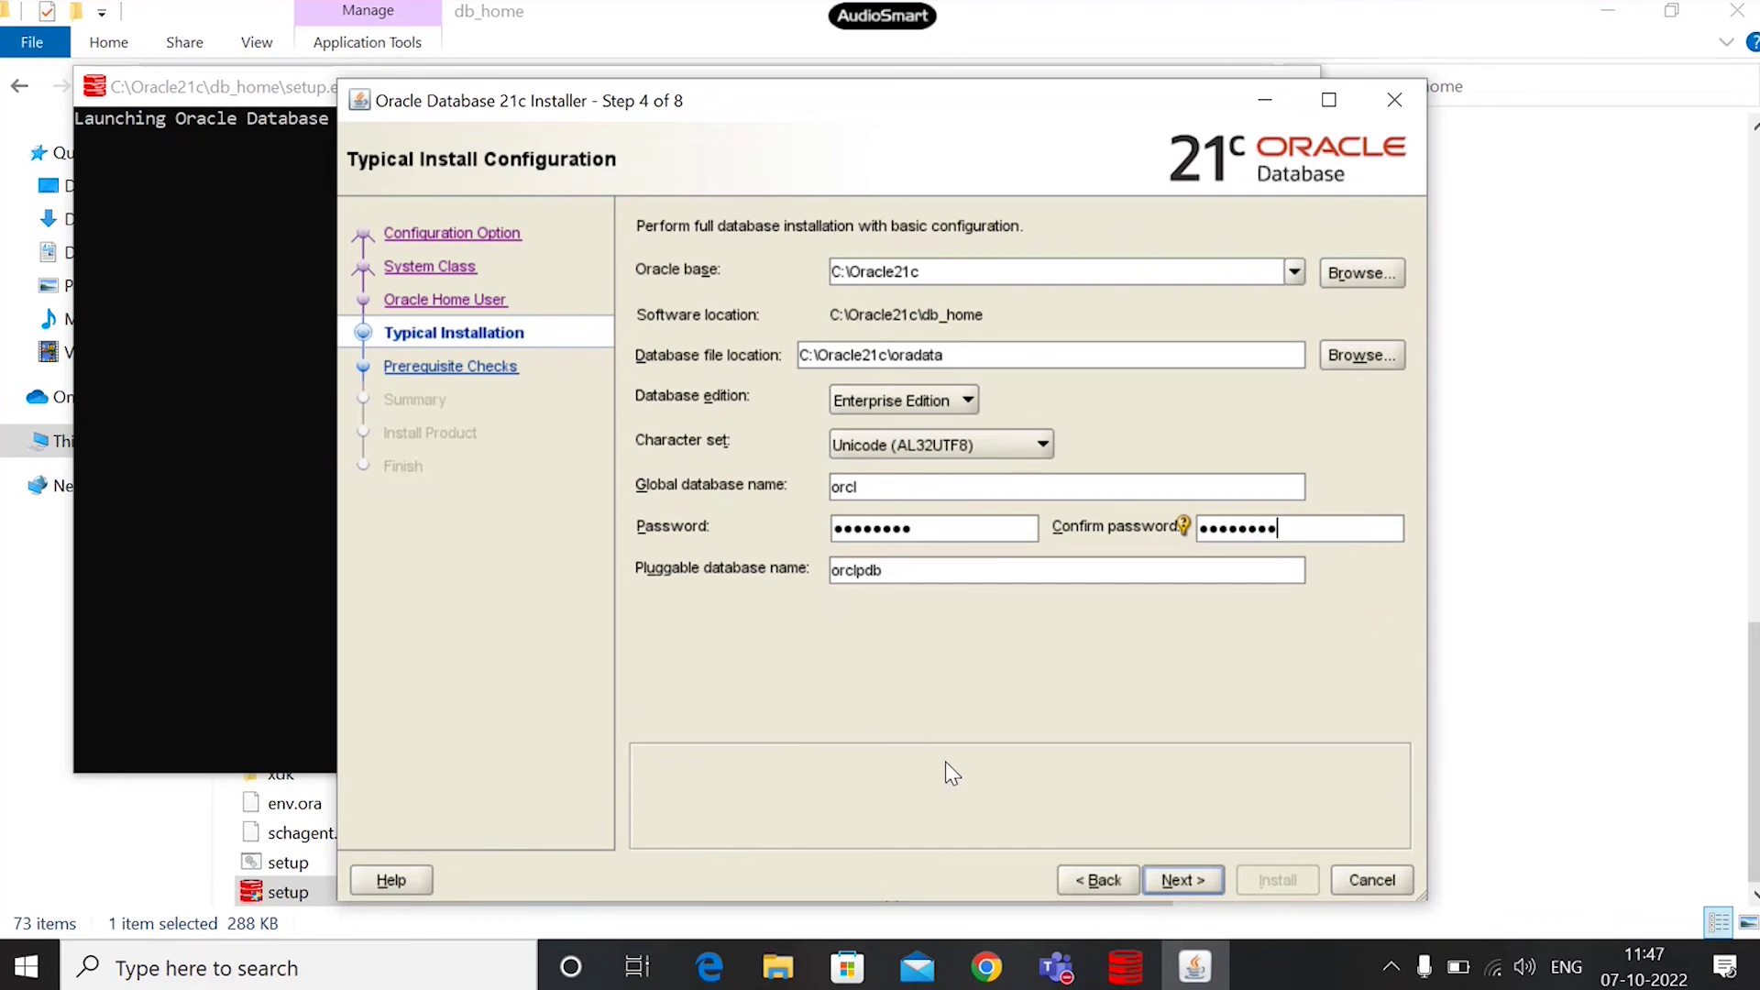
left_click(1178, 882)
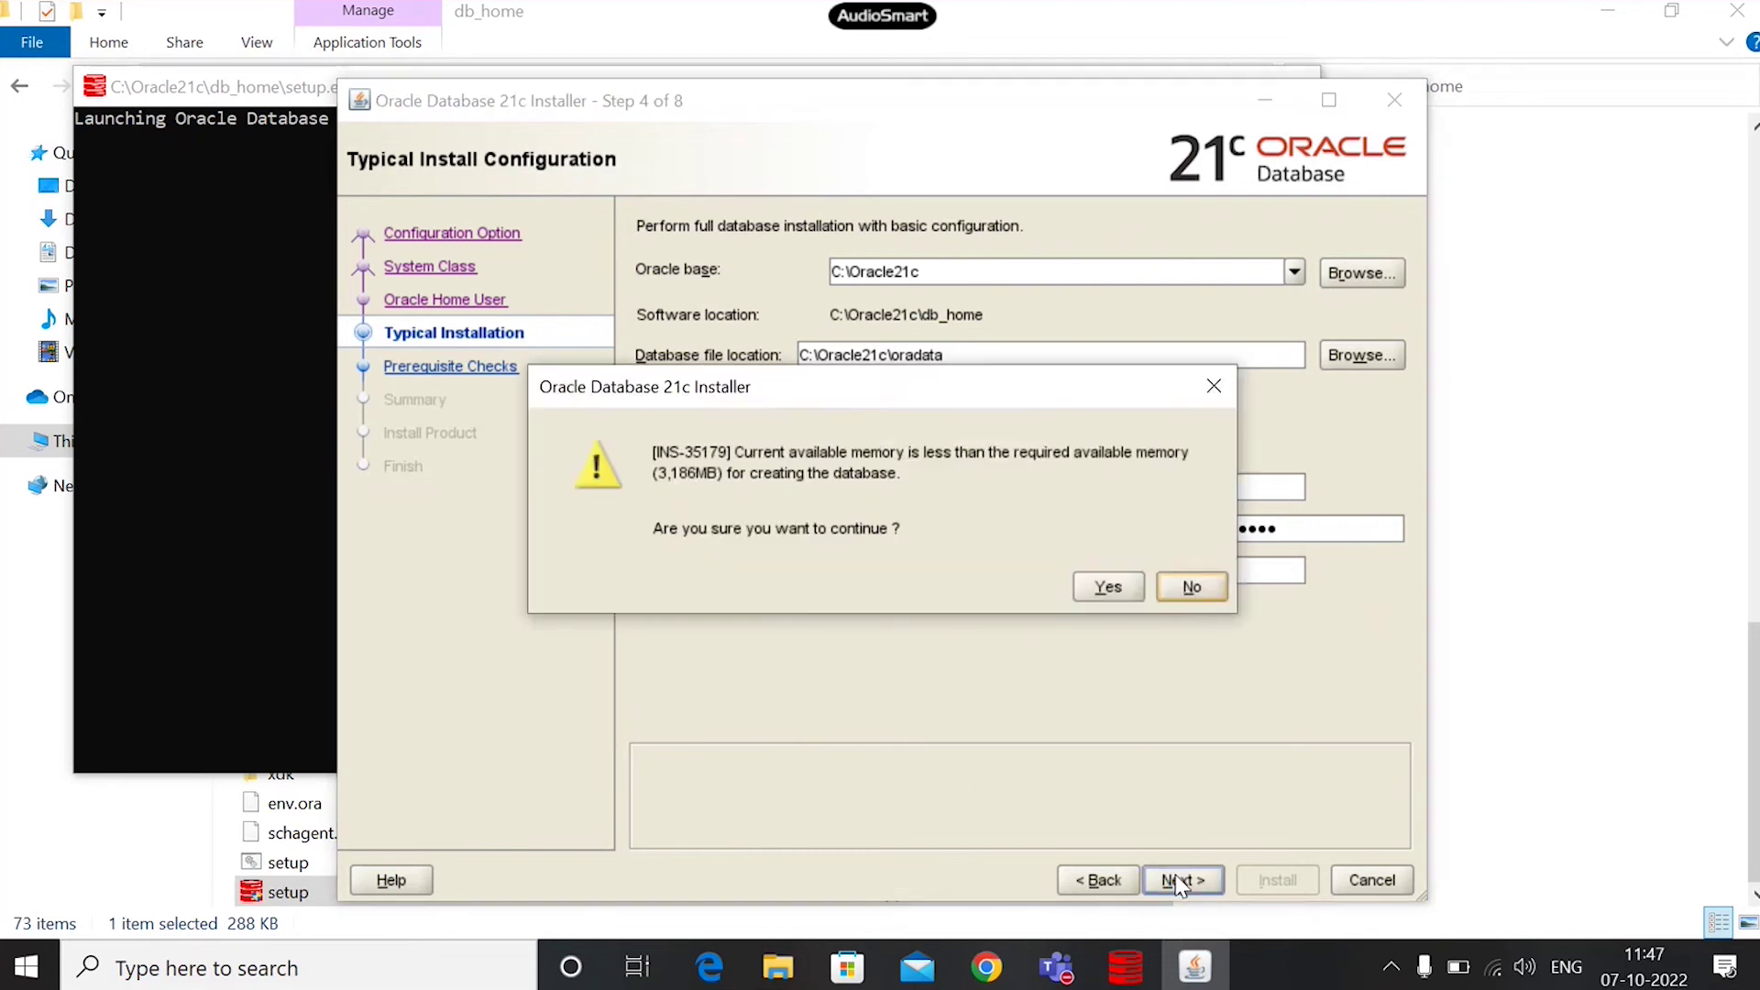
left_click(1188, 590)
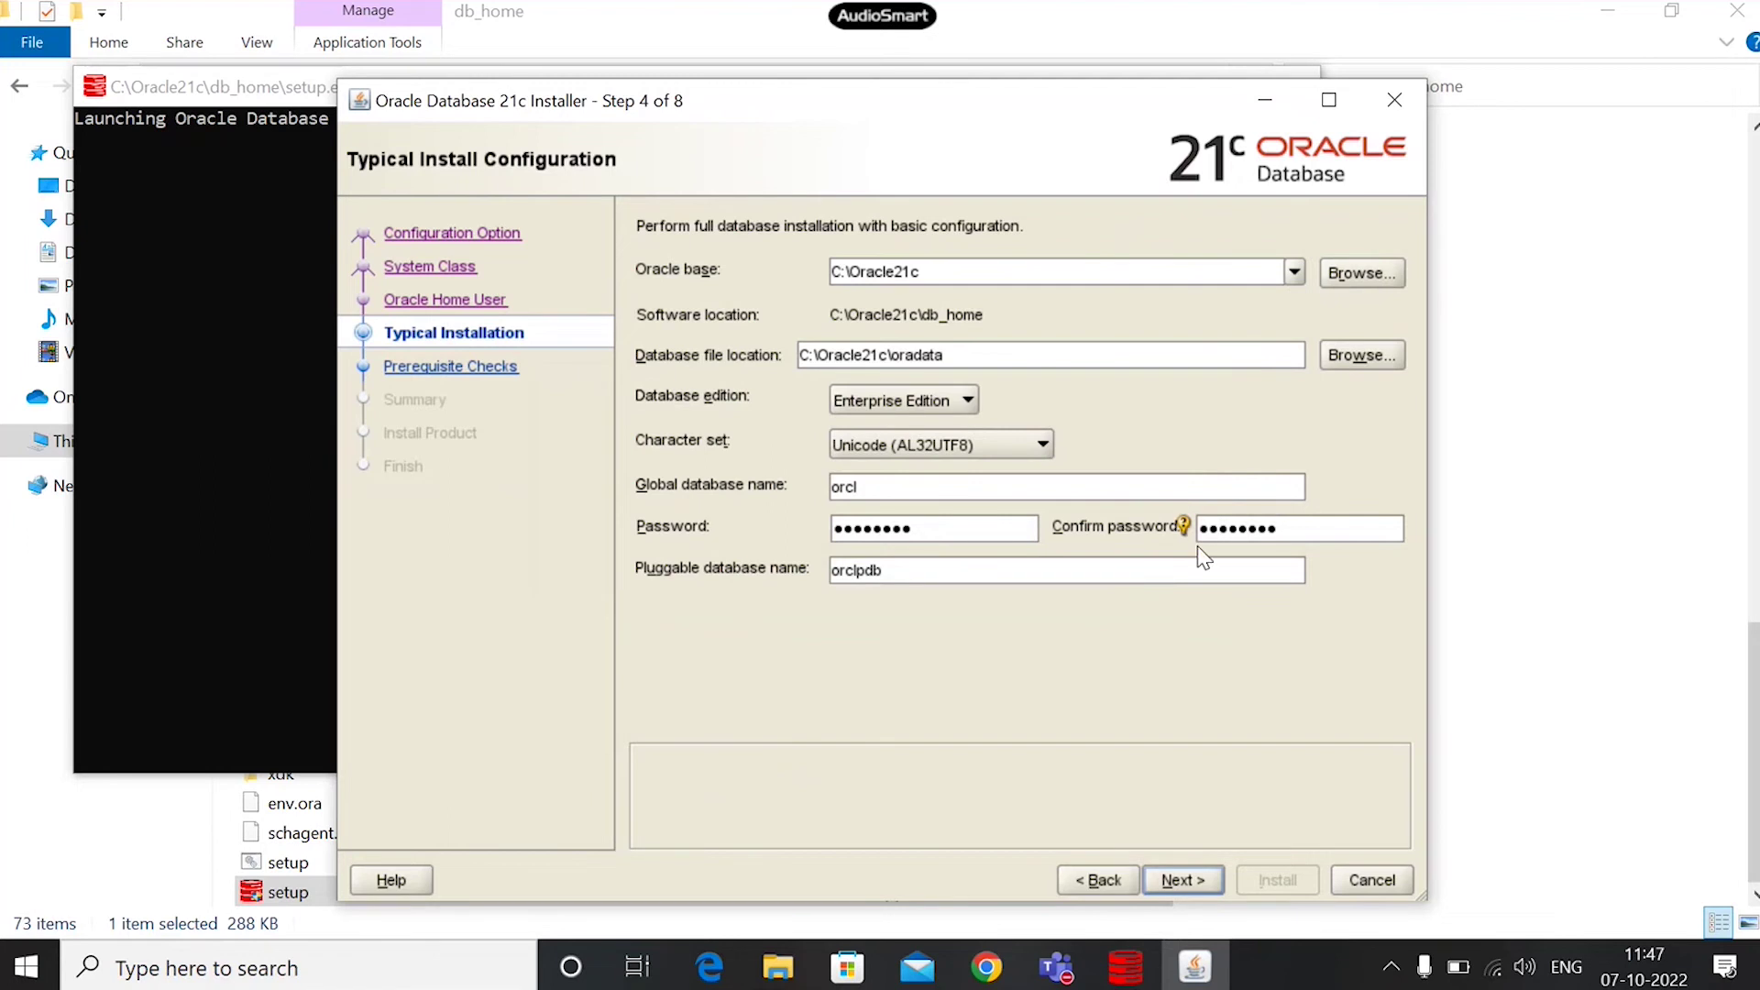
mouse_move(1186, 529)
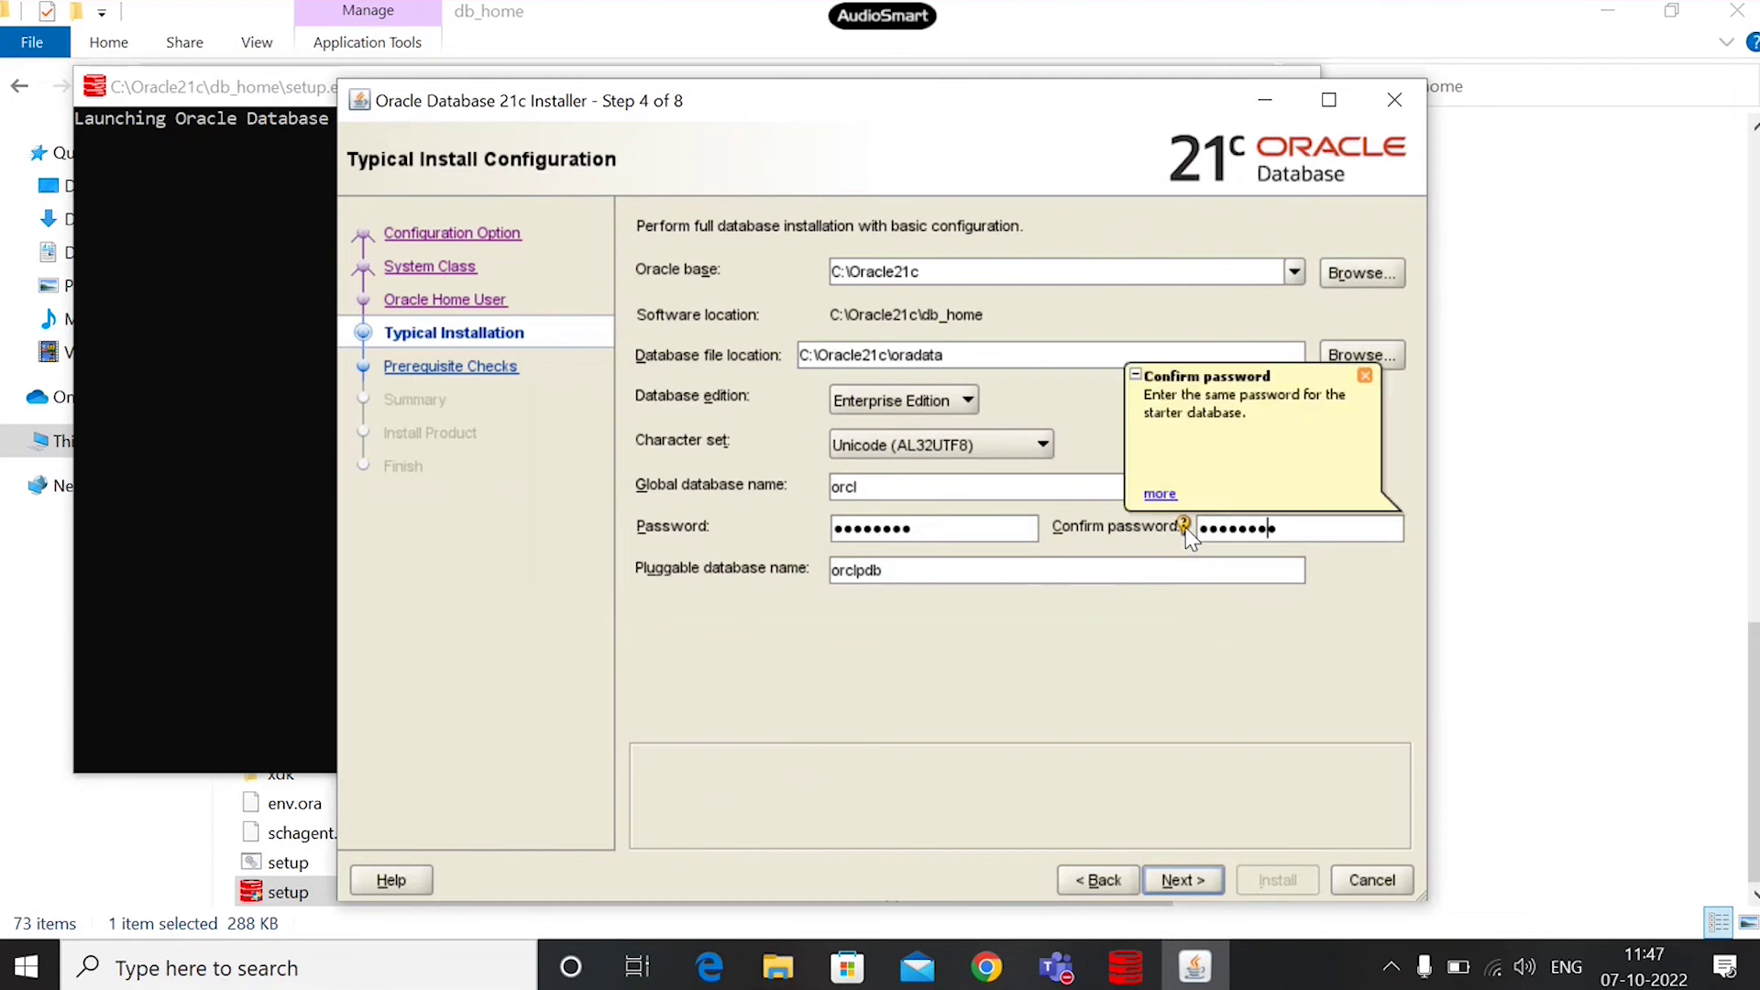
left_click(1019, 531)
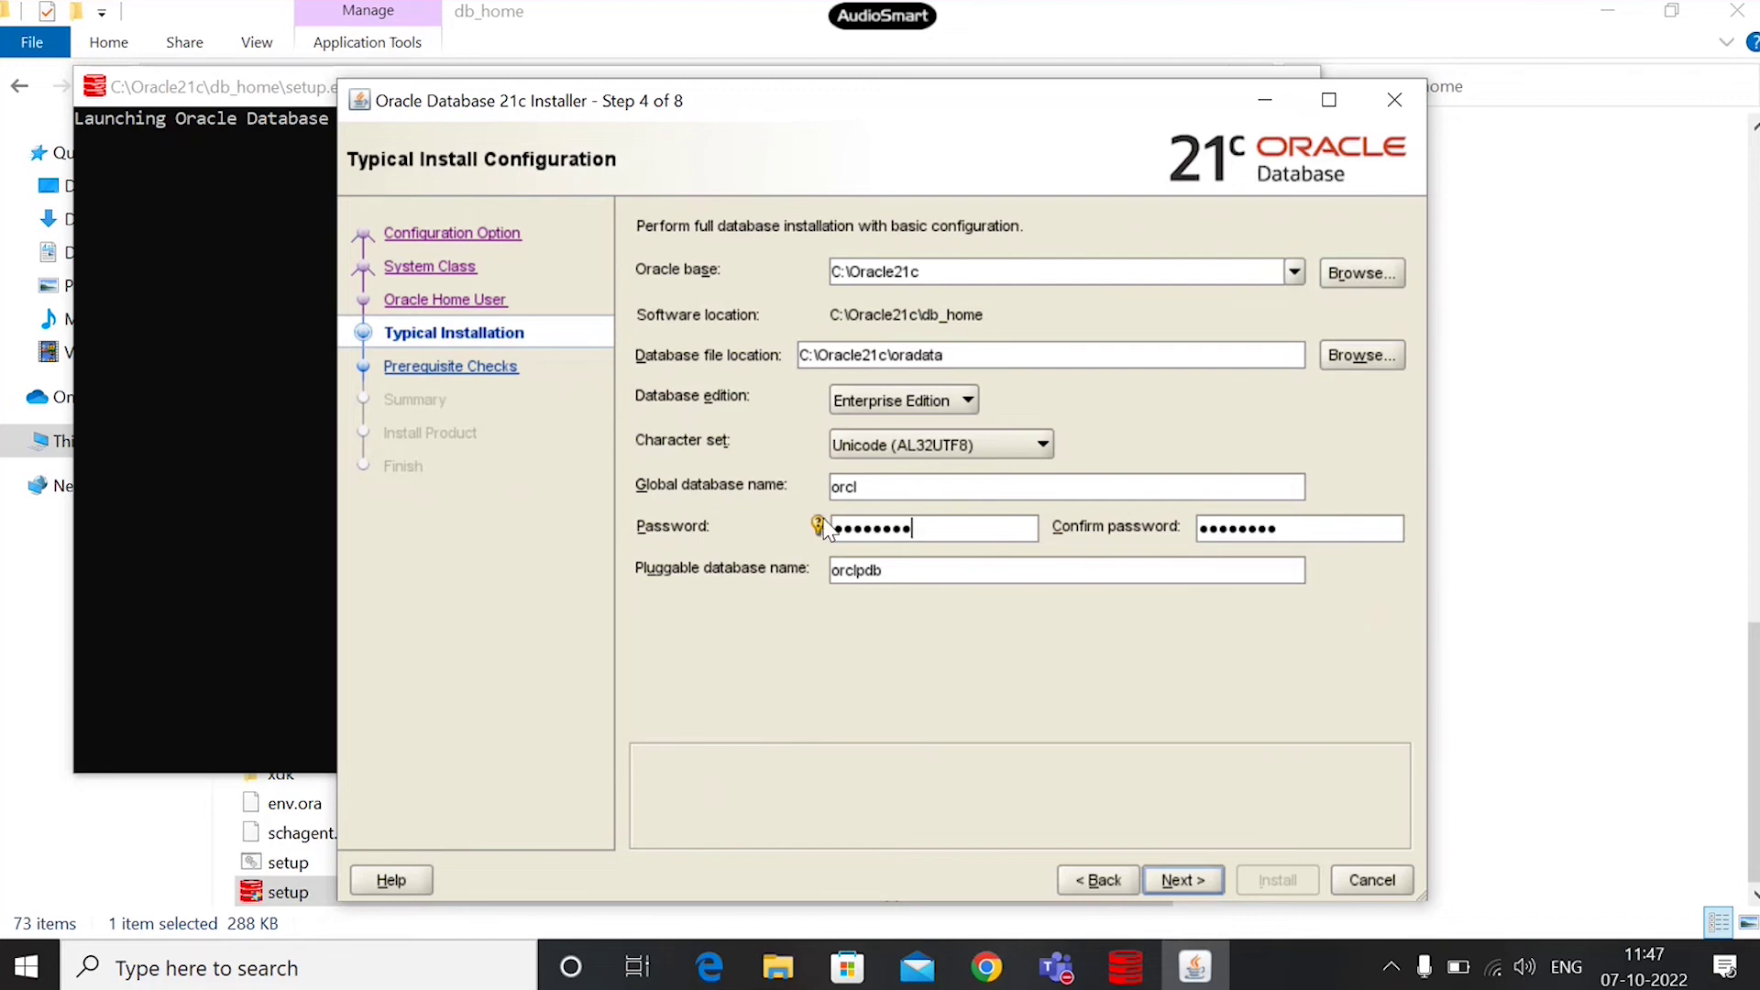
mouse_move(820, 527)
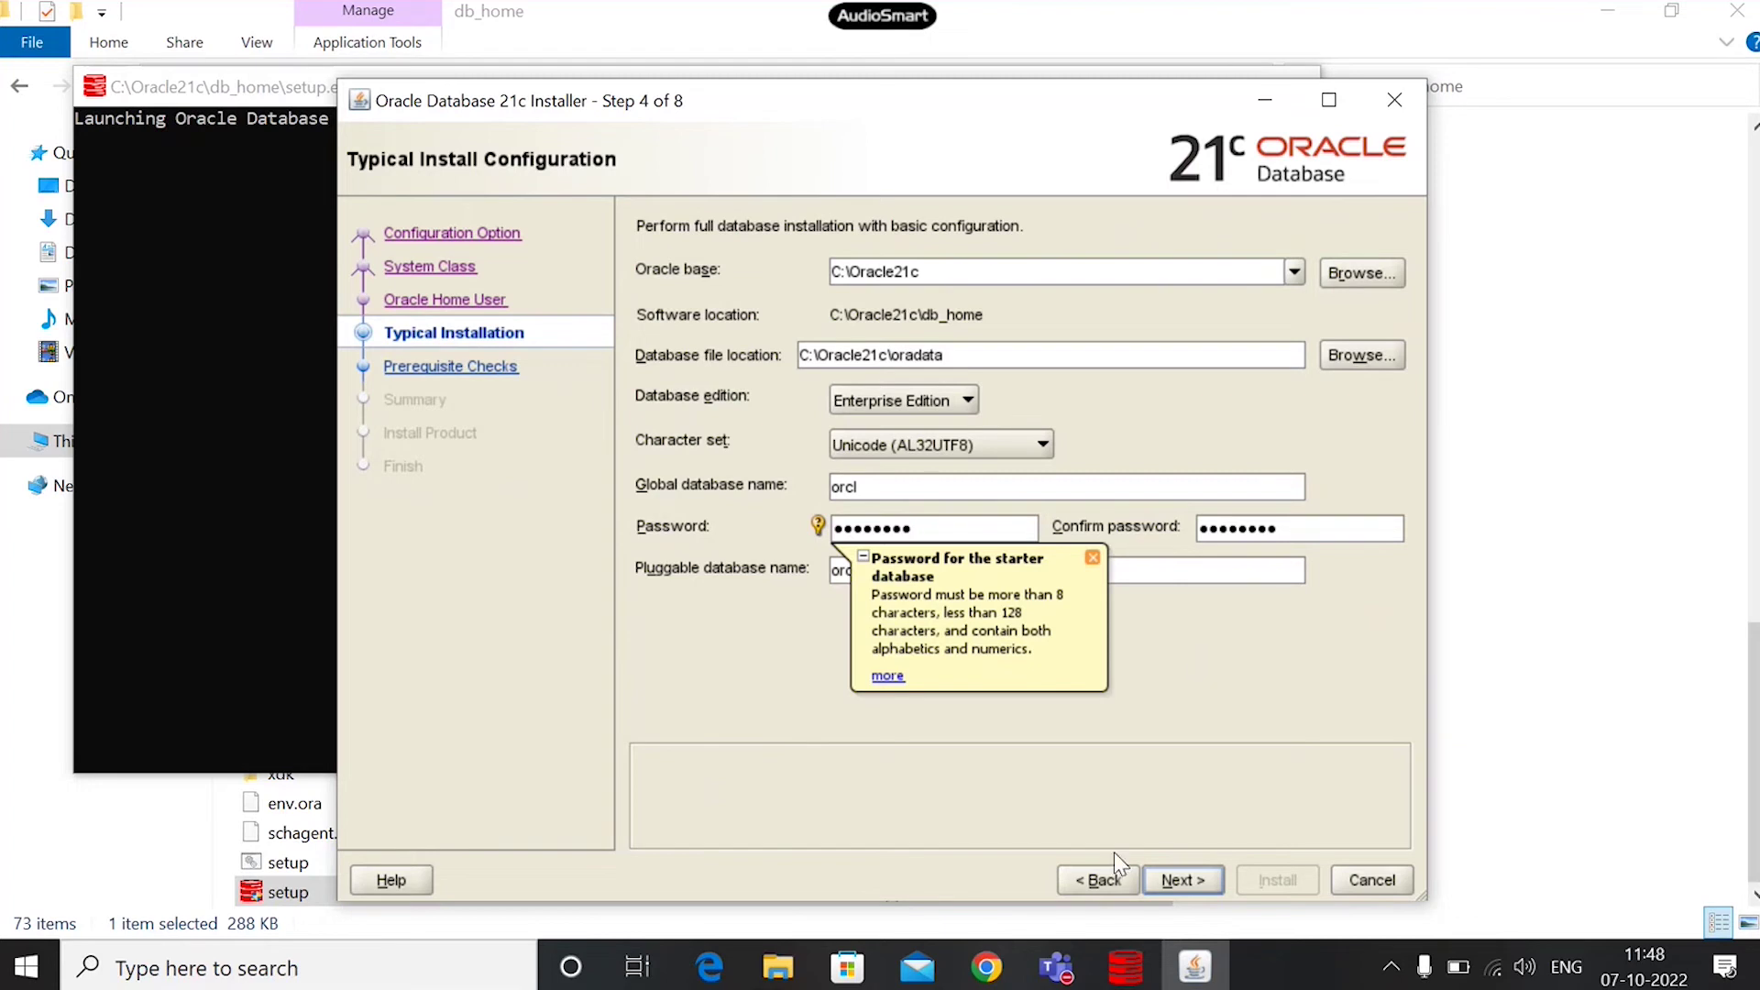
Pass the prerequisite checks and start the install from the Summary page
left_click(1177, 881)
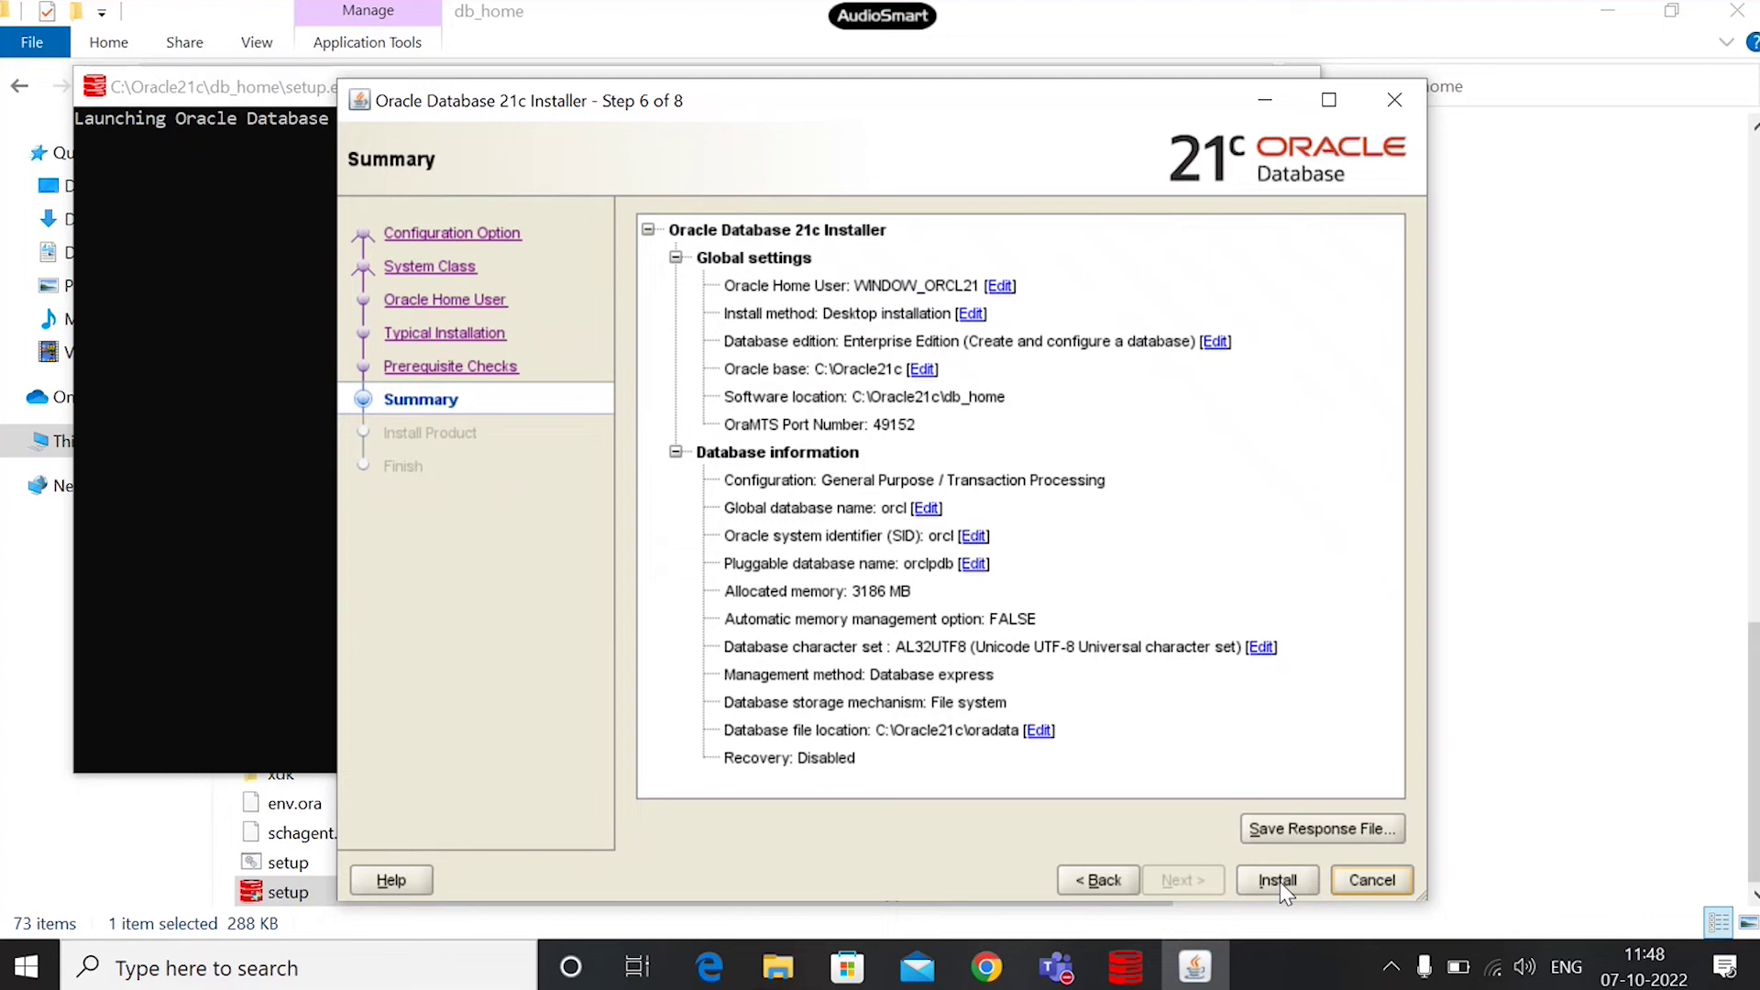
left_click(1280, 882)
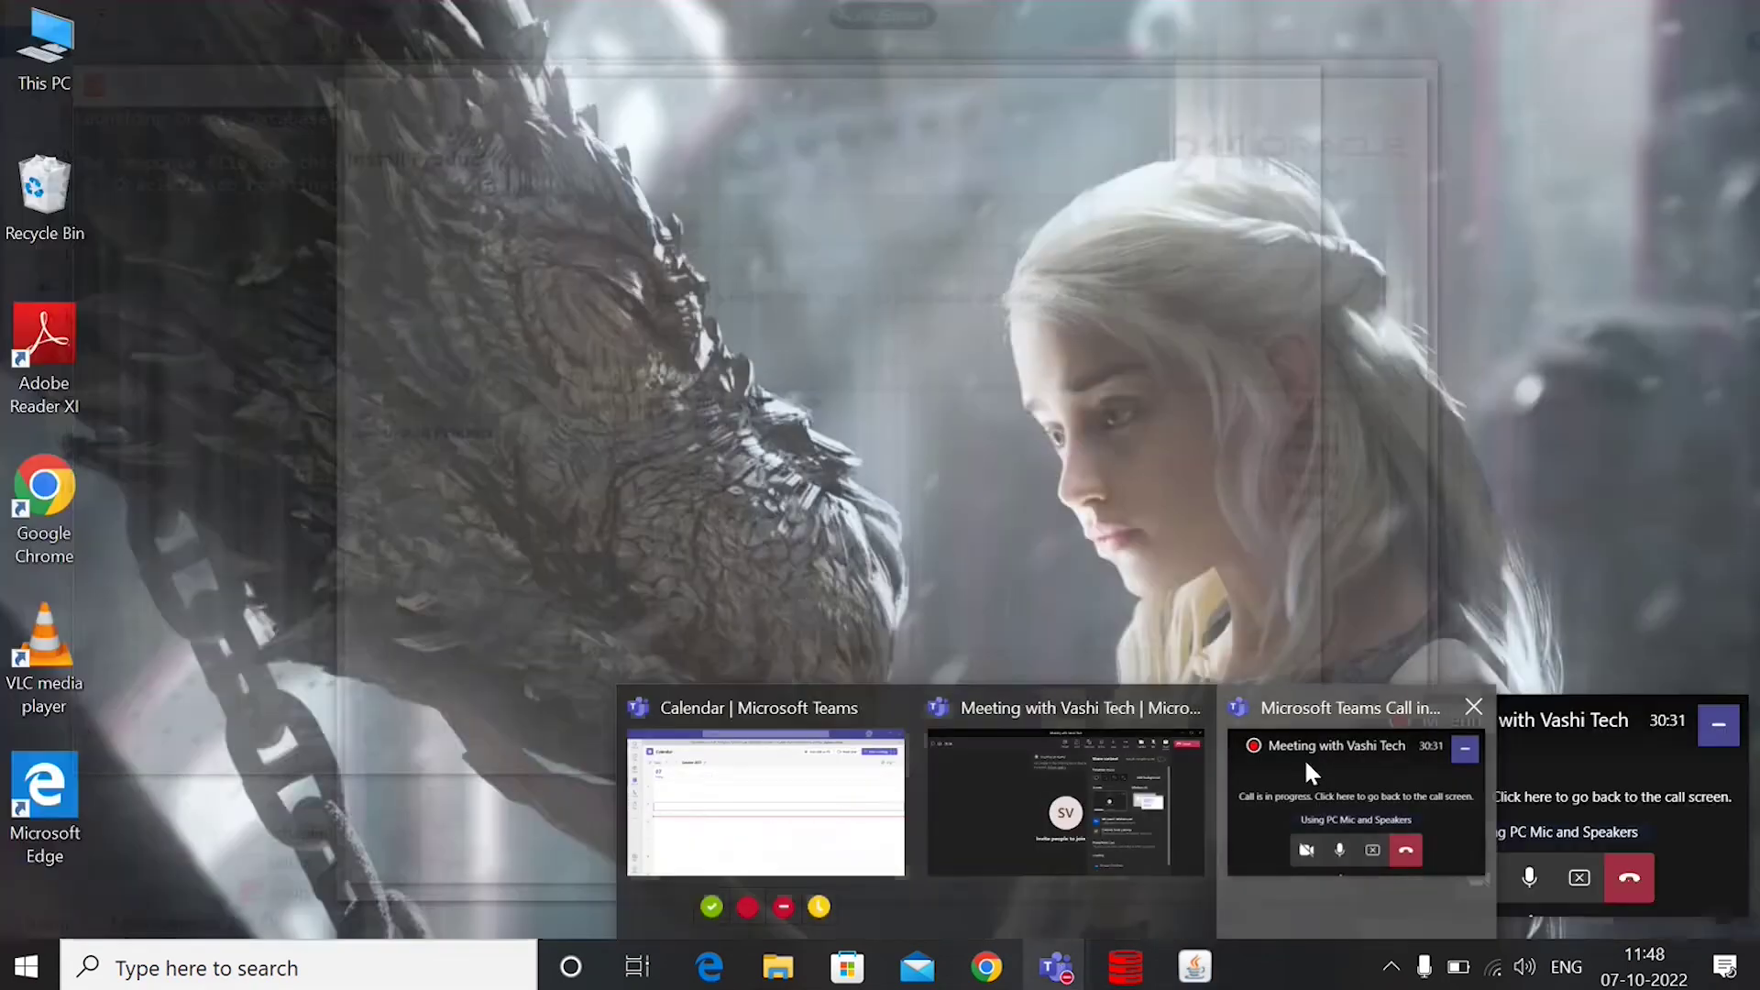
Allow the Java(TM) Platform SE binary through the Windows firewall
left_click(1303, 757)
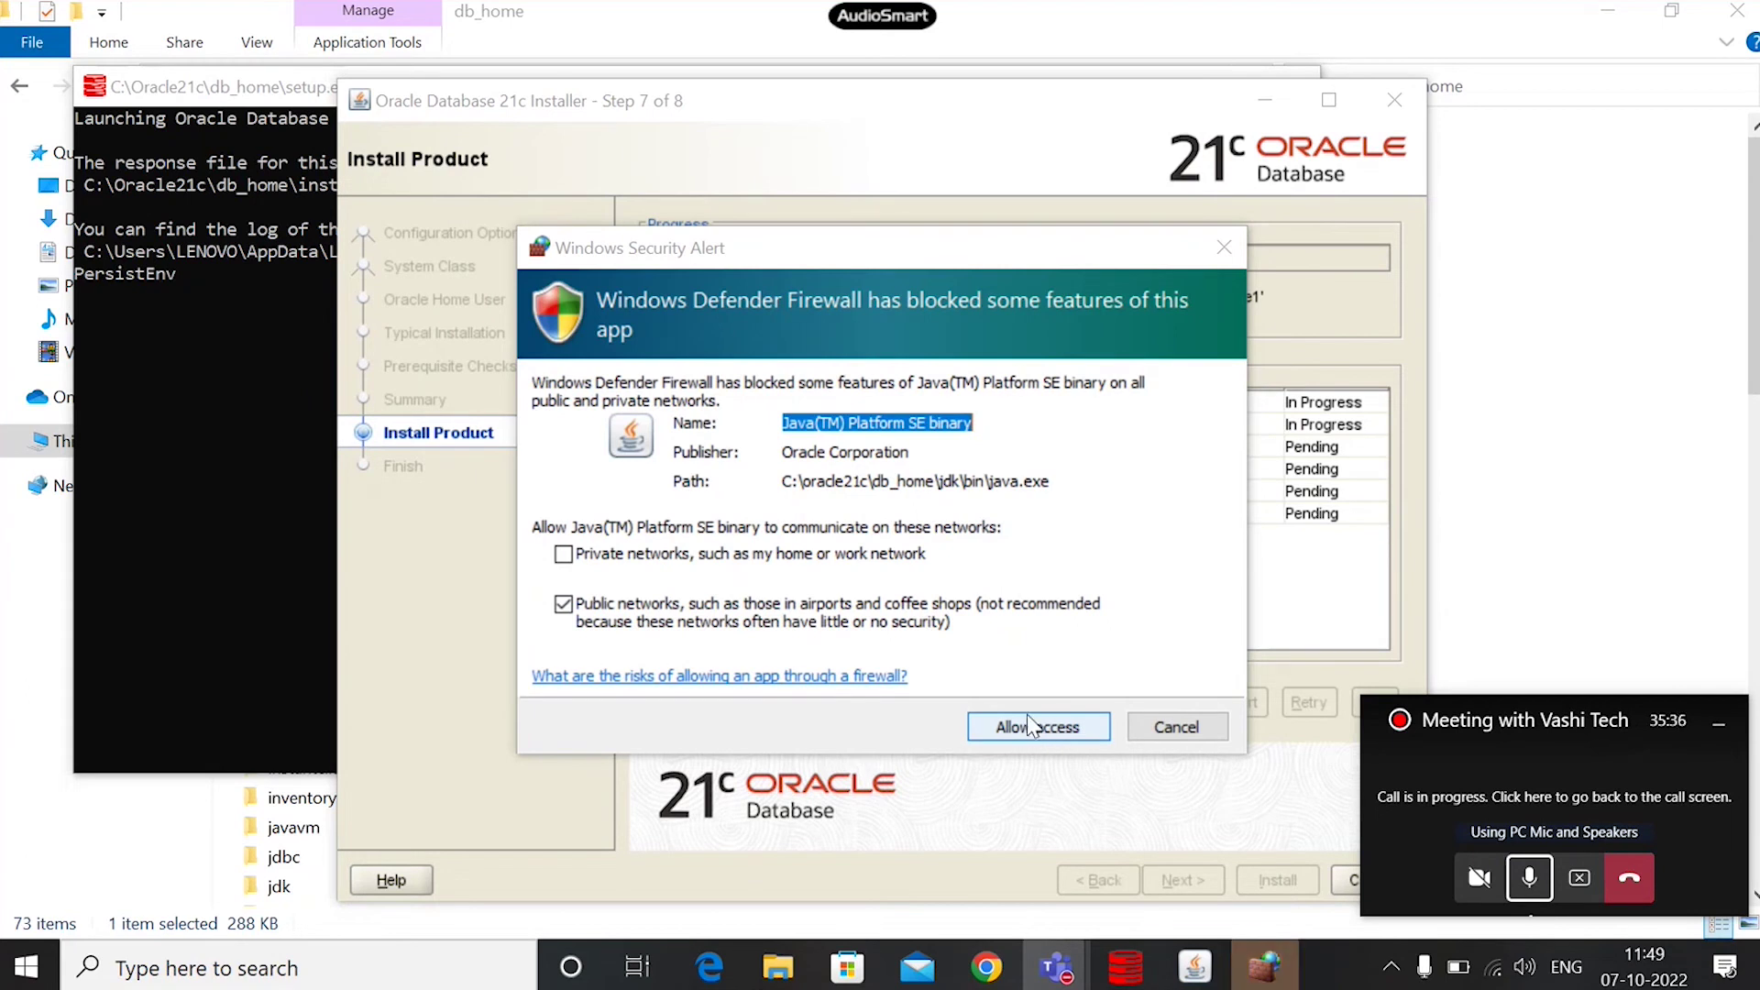
left_click(1012, 718)
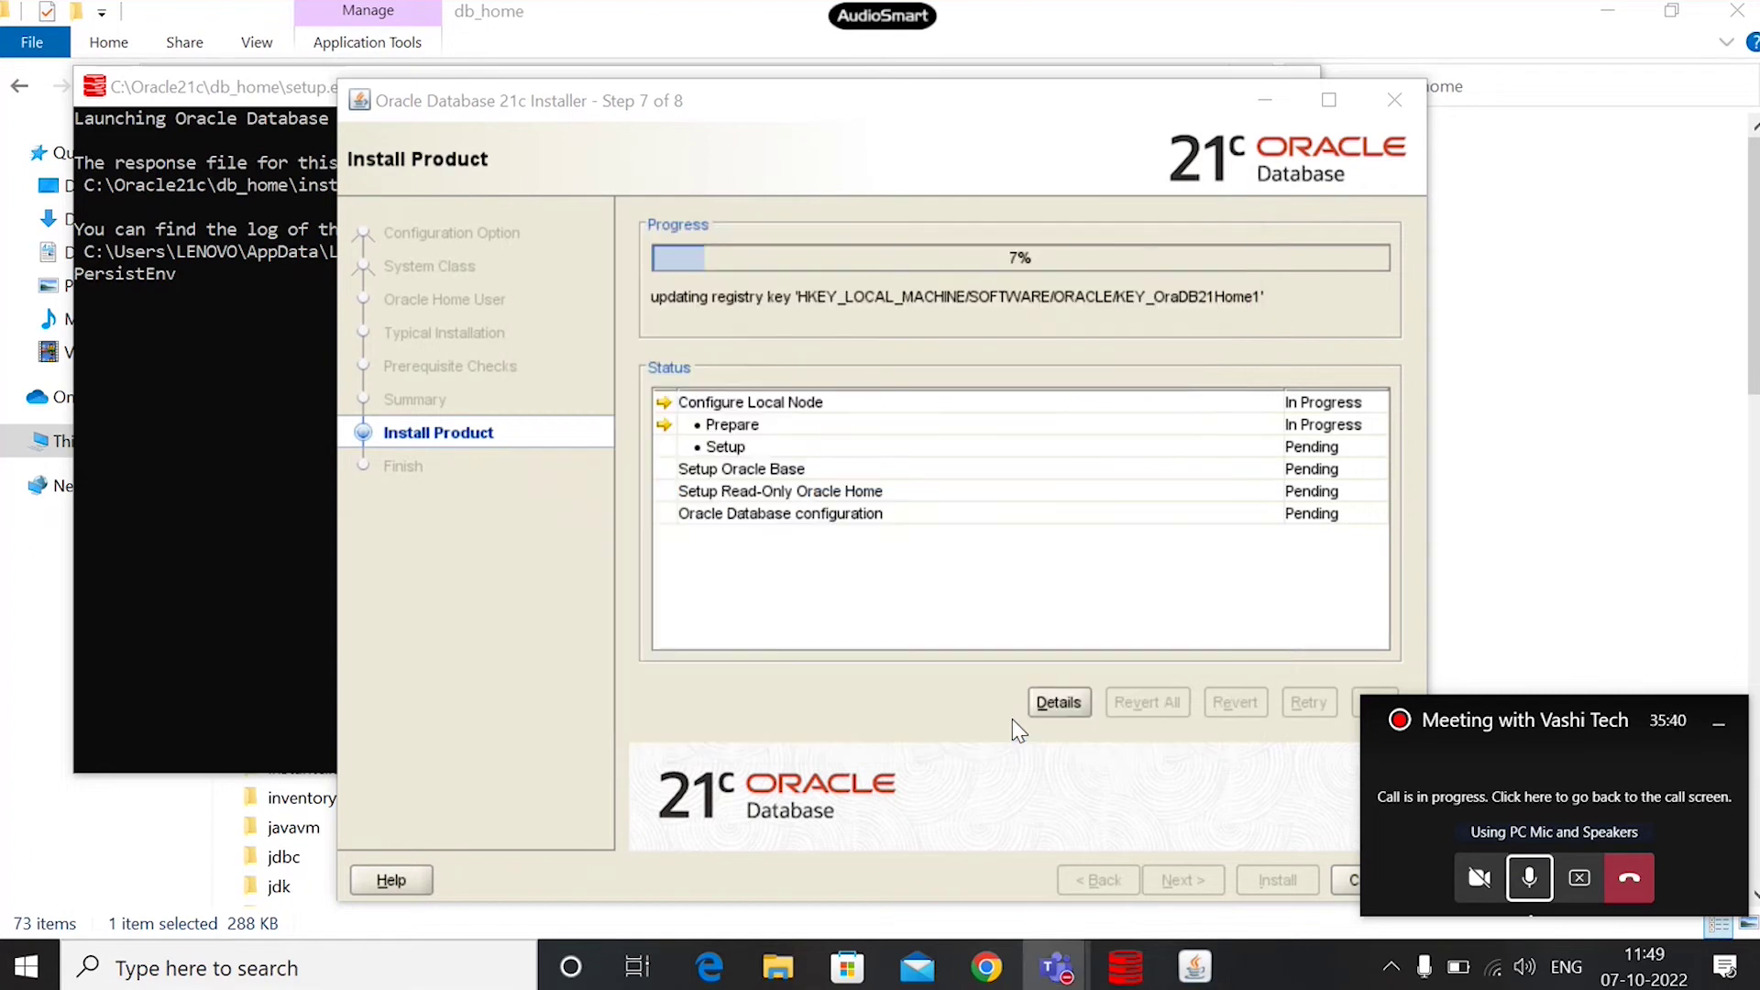
left_click(1060, 703)
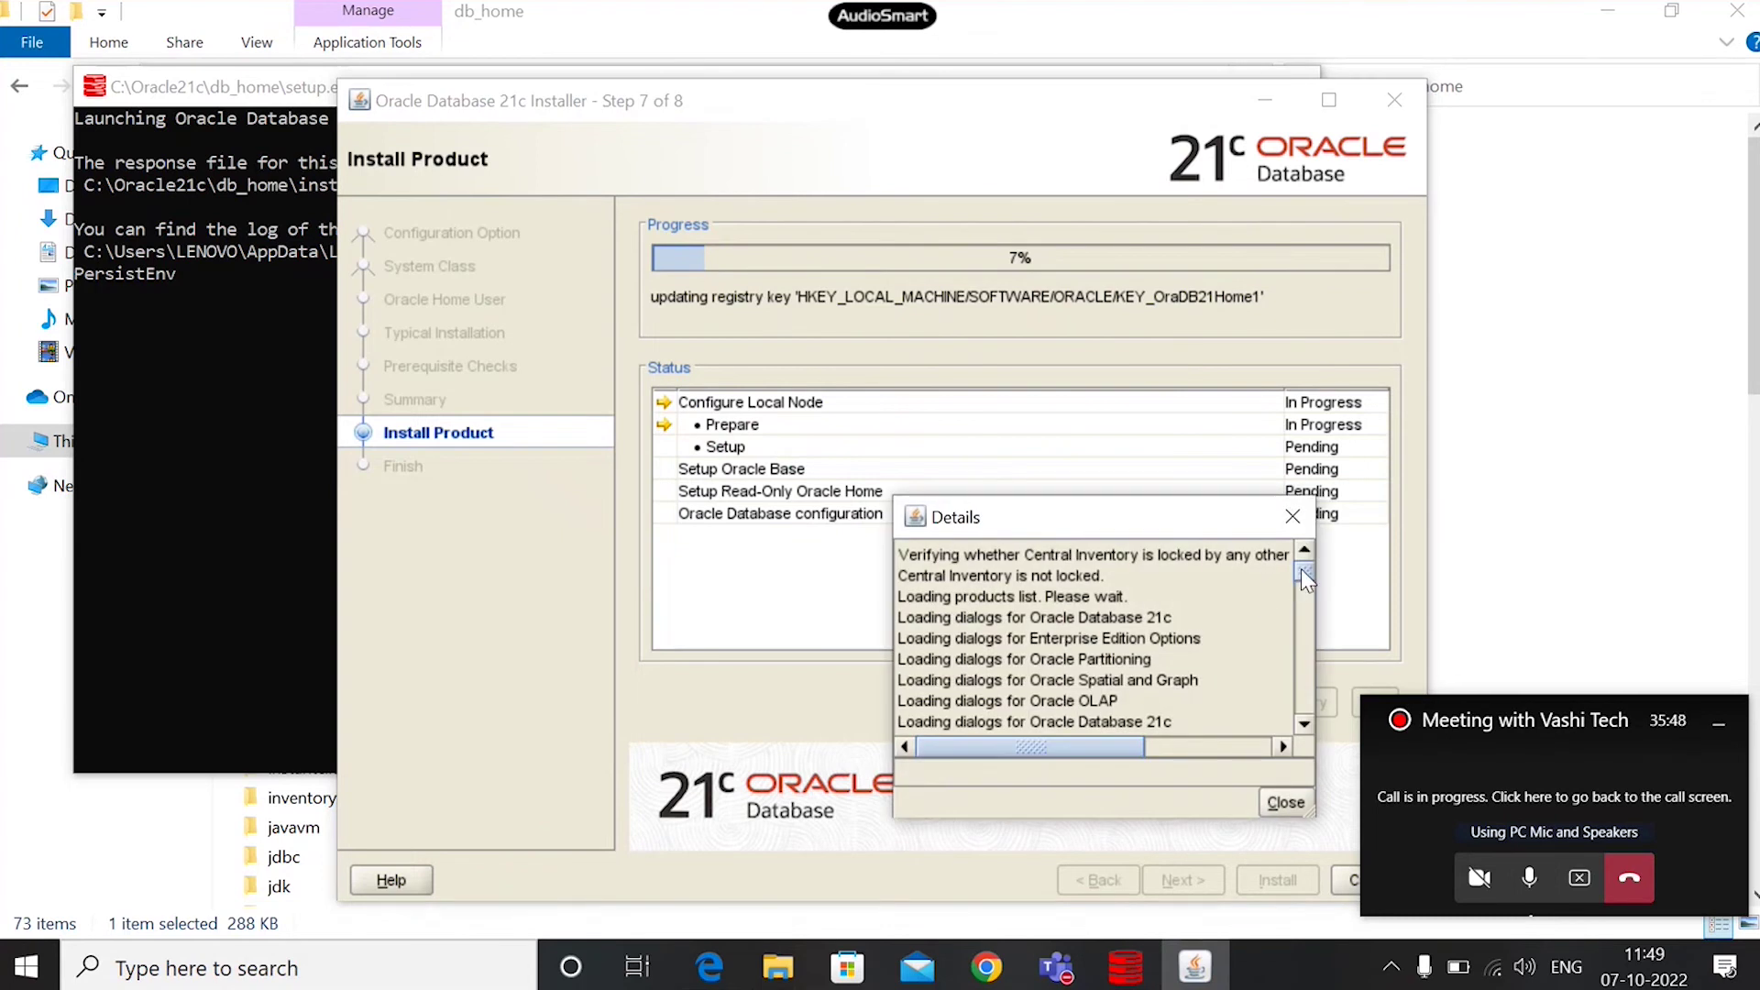
left_click_drag(1301, 568, 1311, 722)
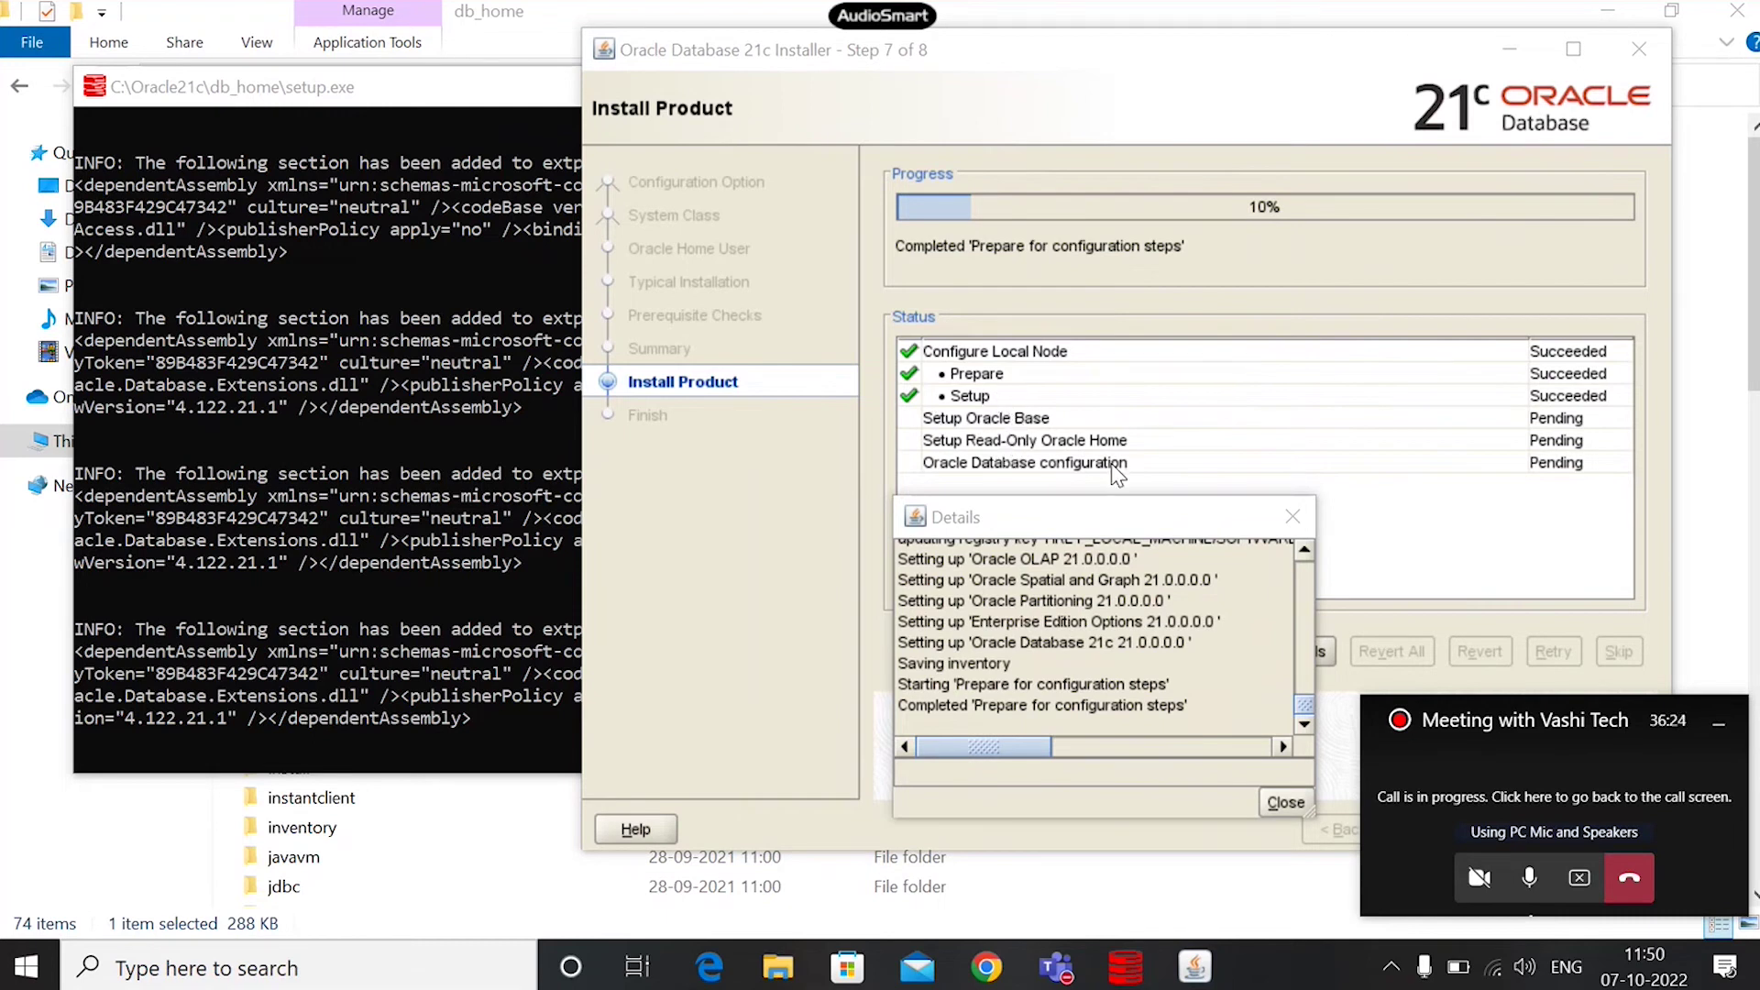
left_click_drag(1081, 513, 838, 537)
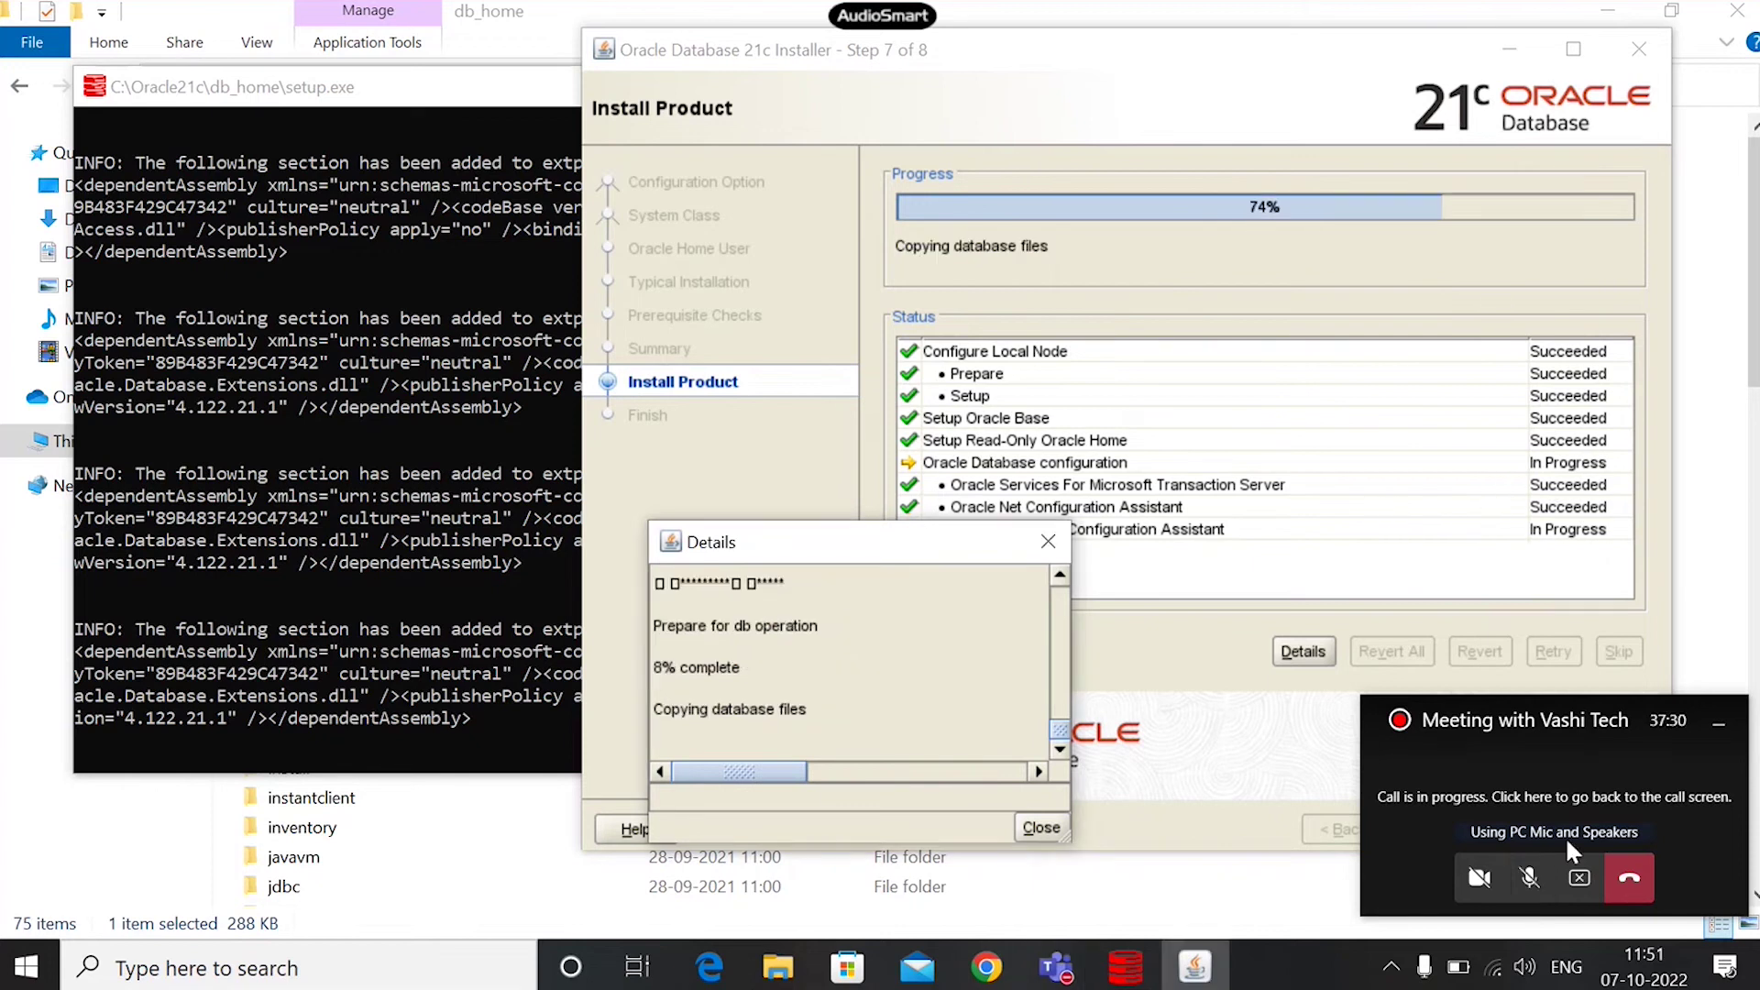
left_click(1529, 877)
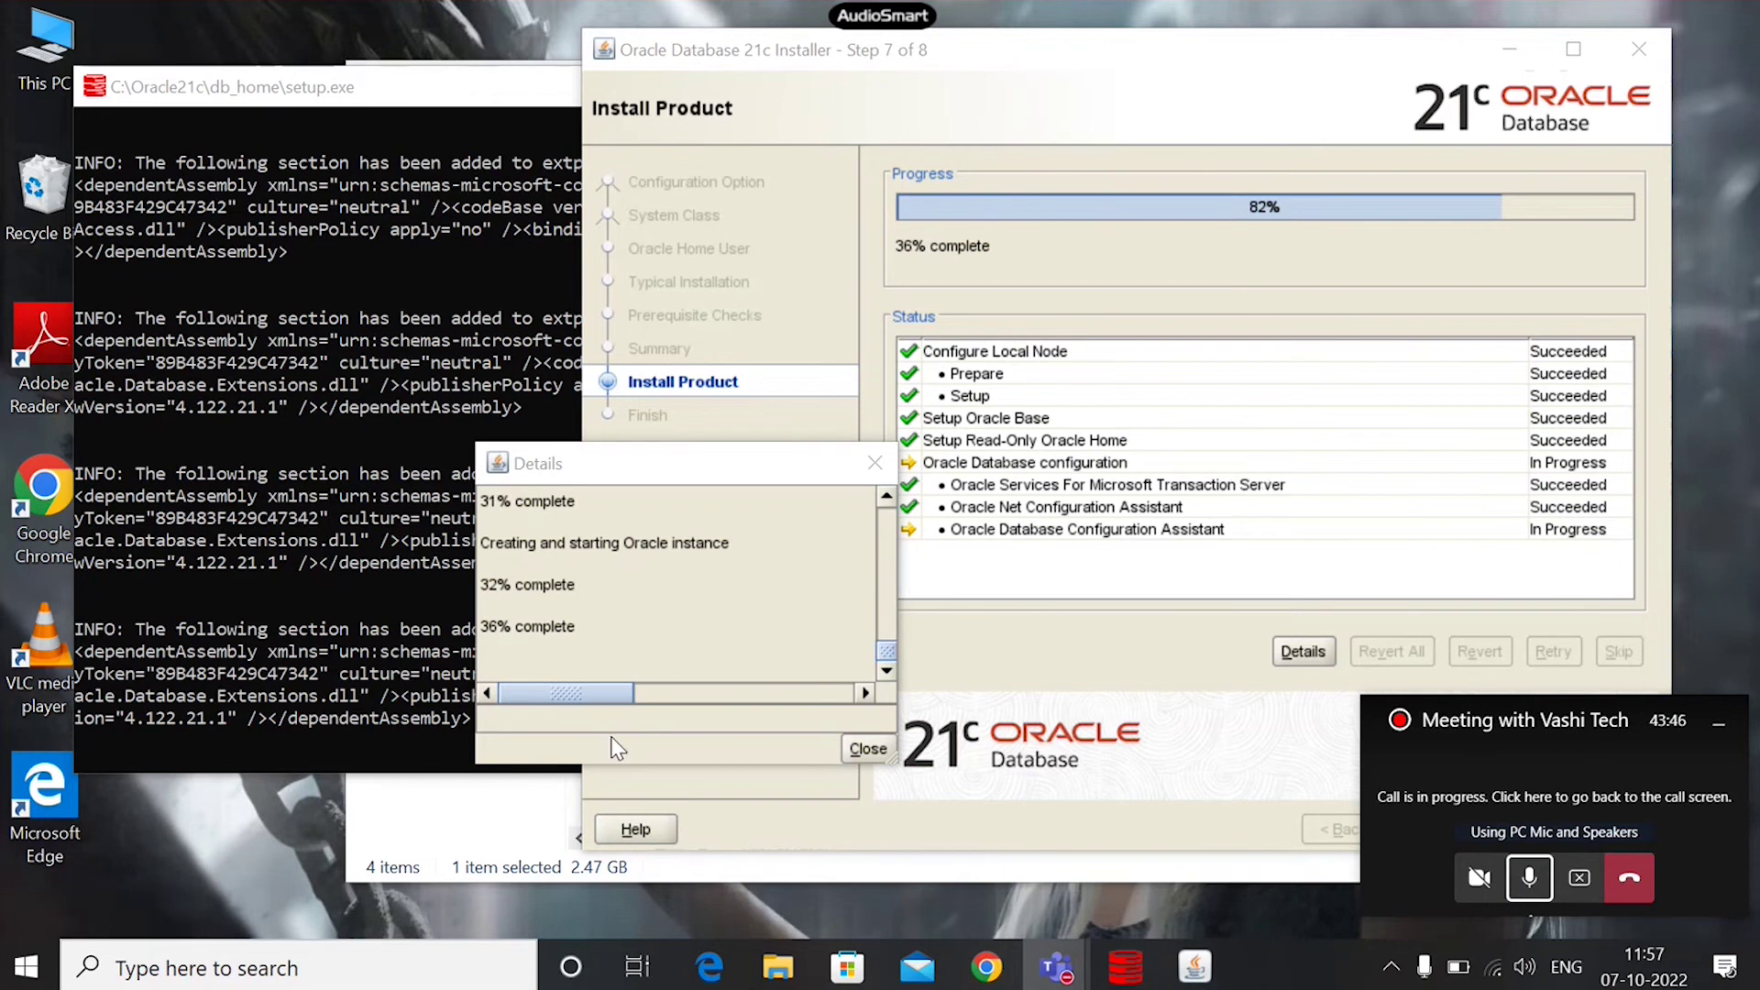
left_click(887, 672)
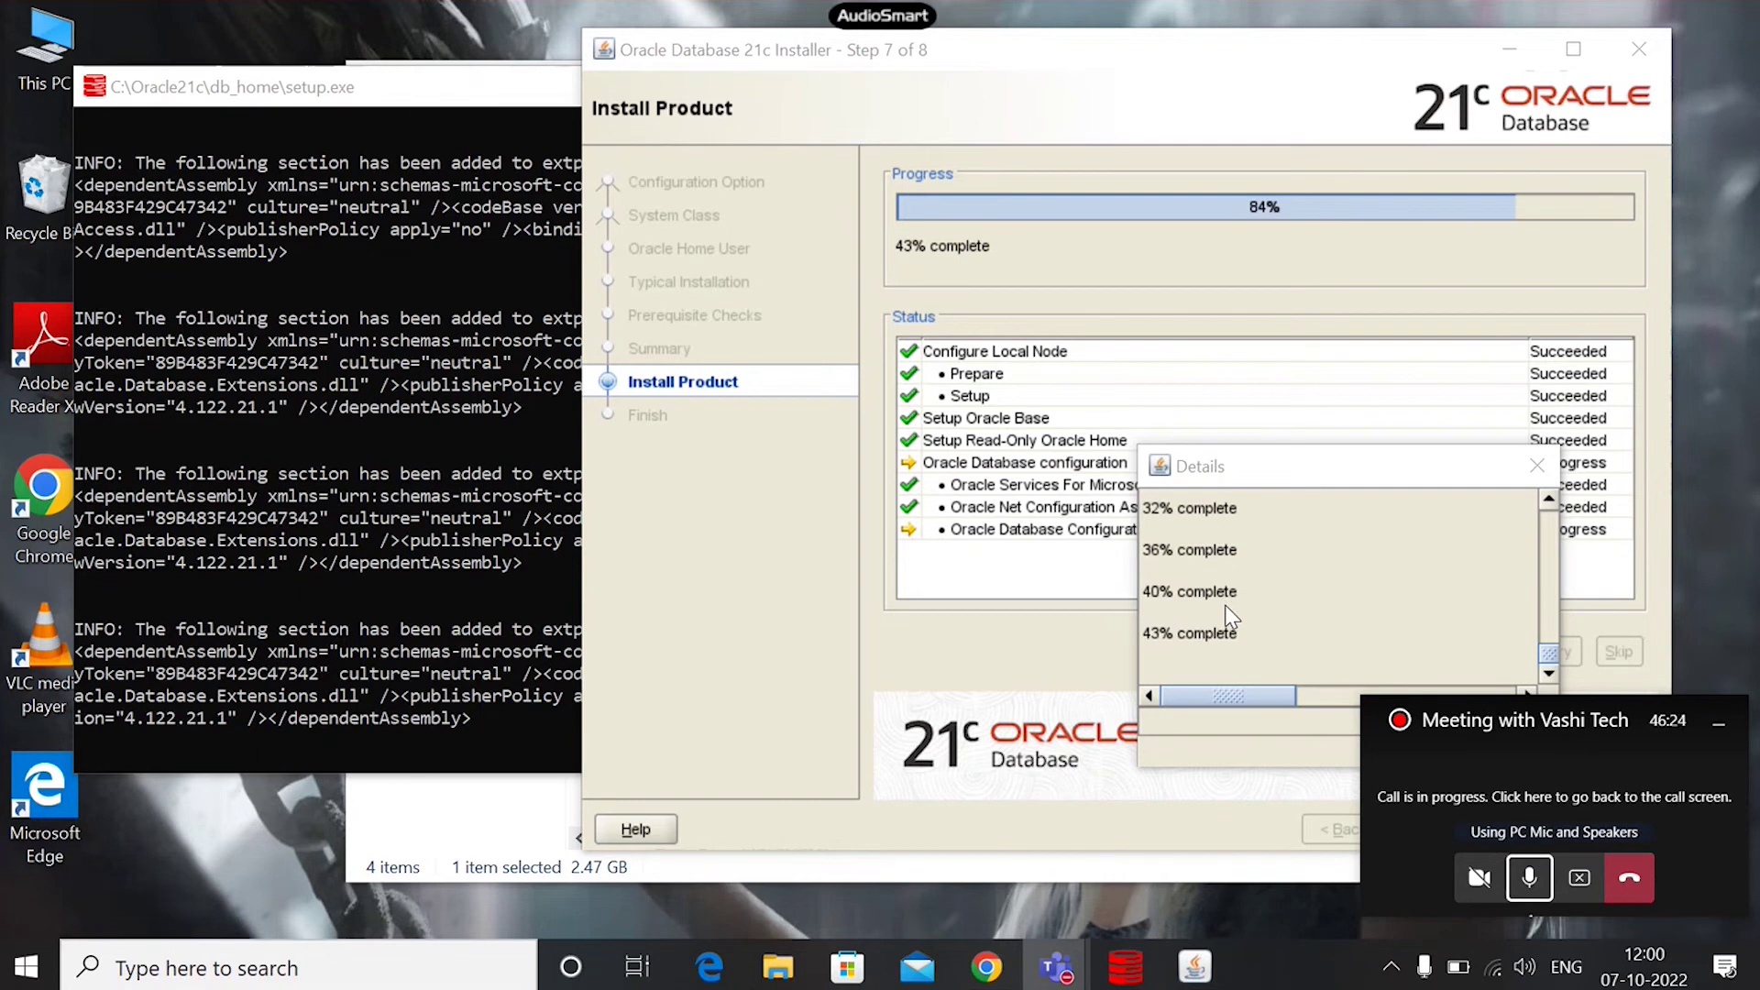
left_click(1548, 508)
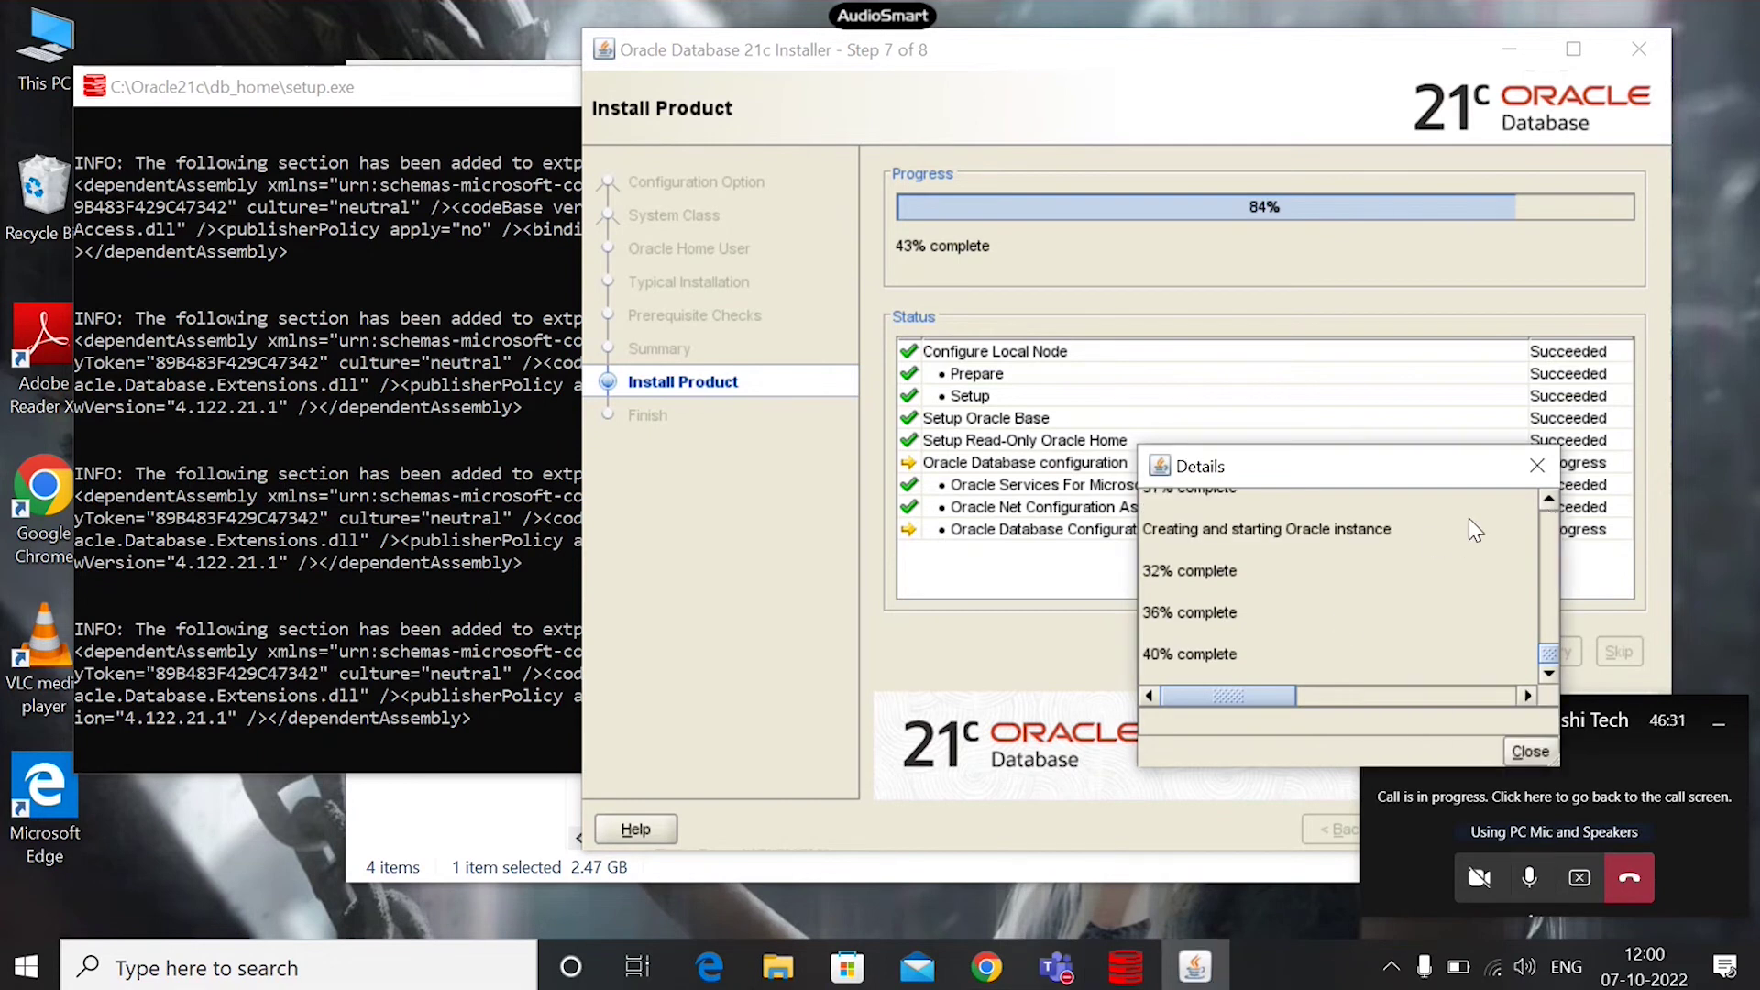
left_click(1547, 674)
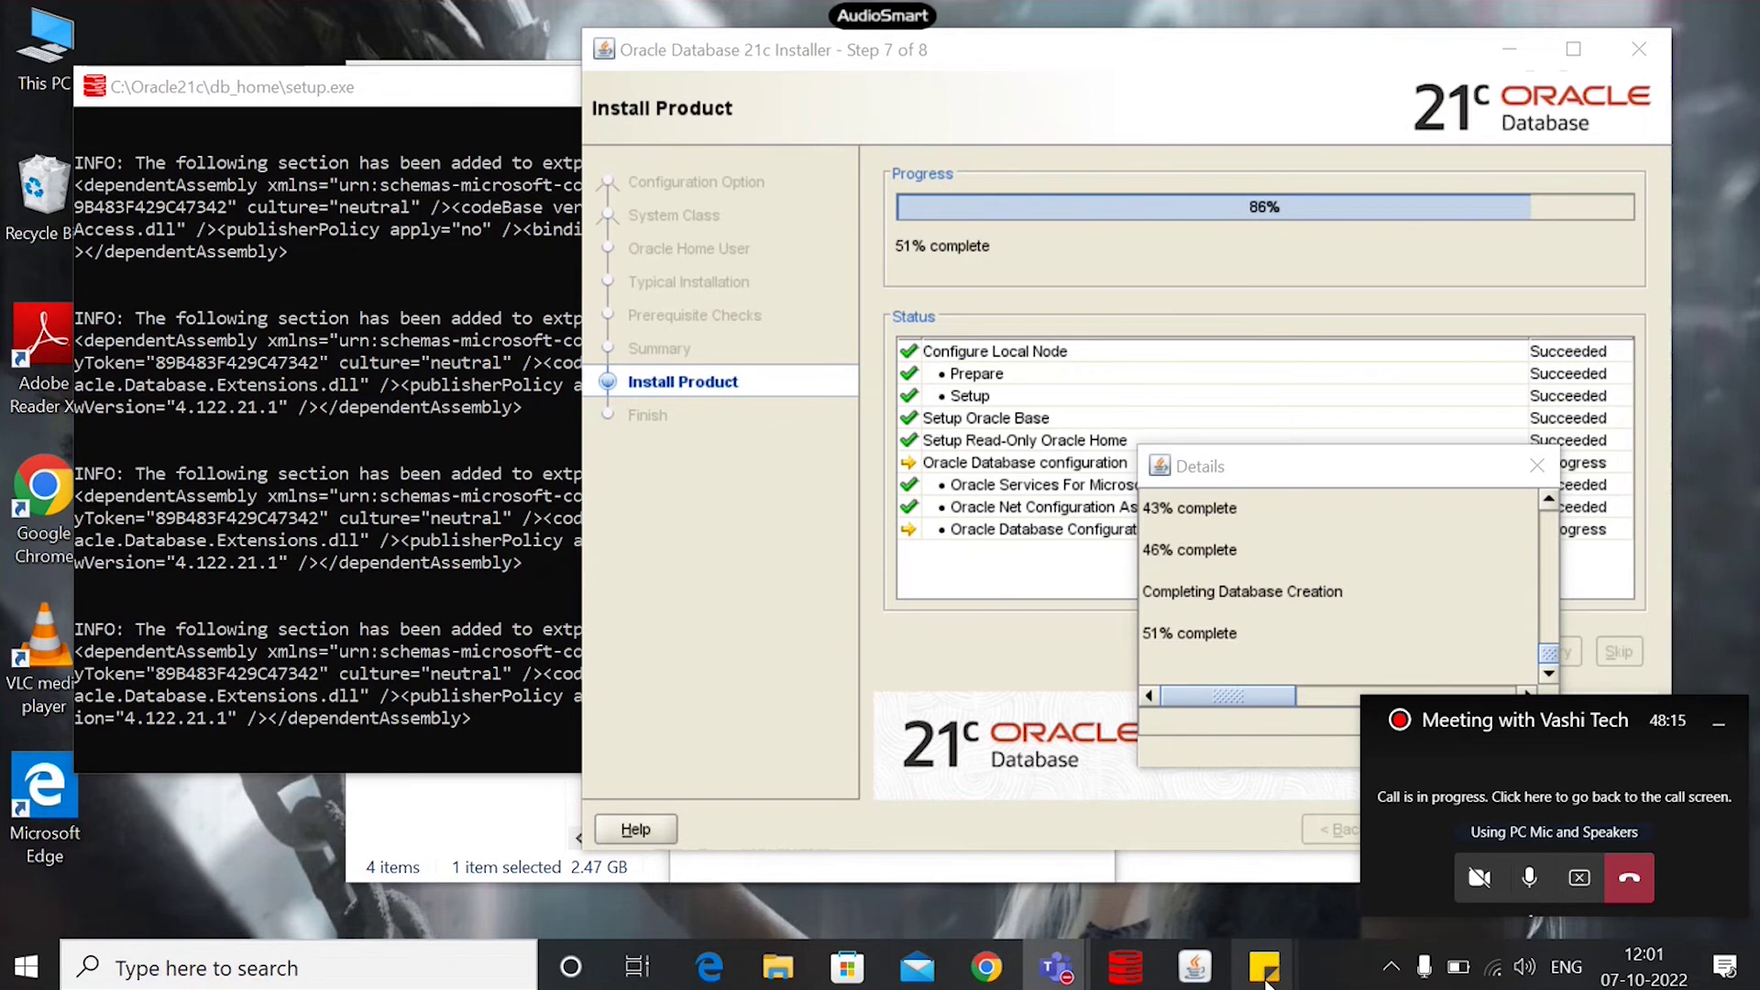
mouse_move(1266, 976)
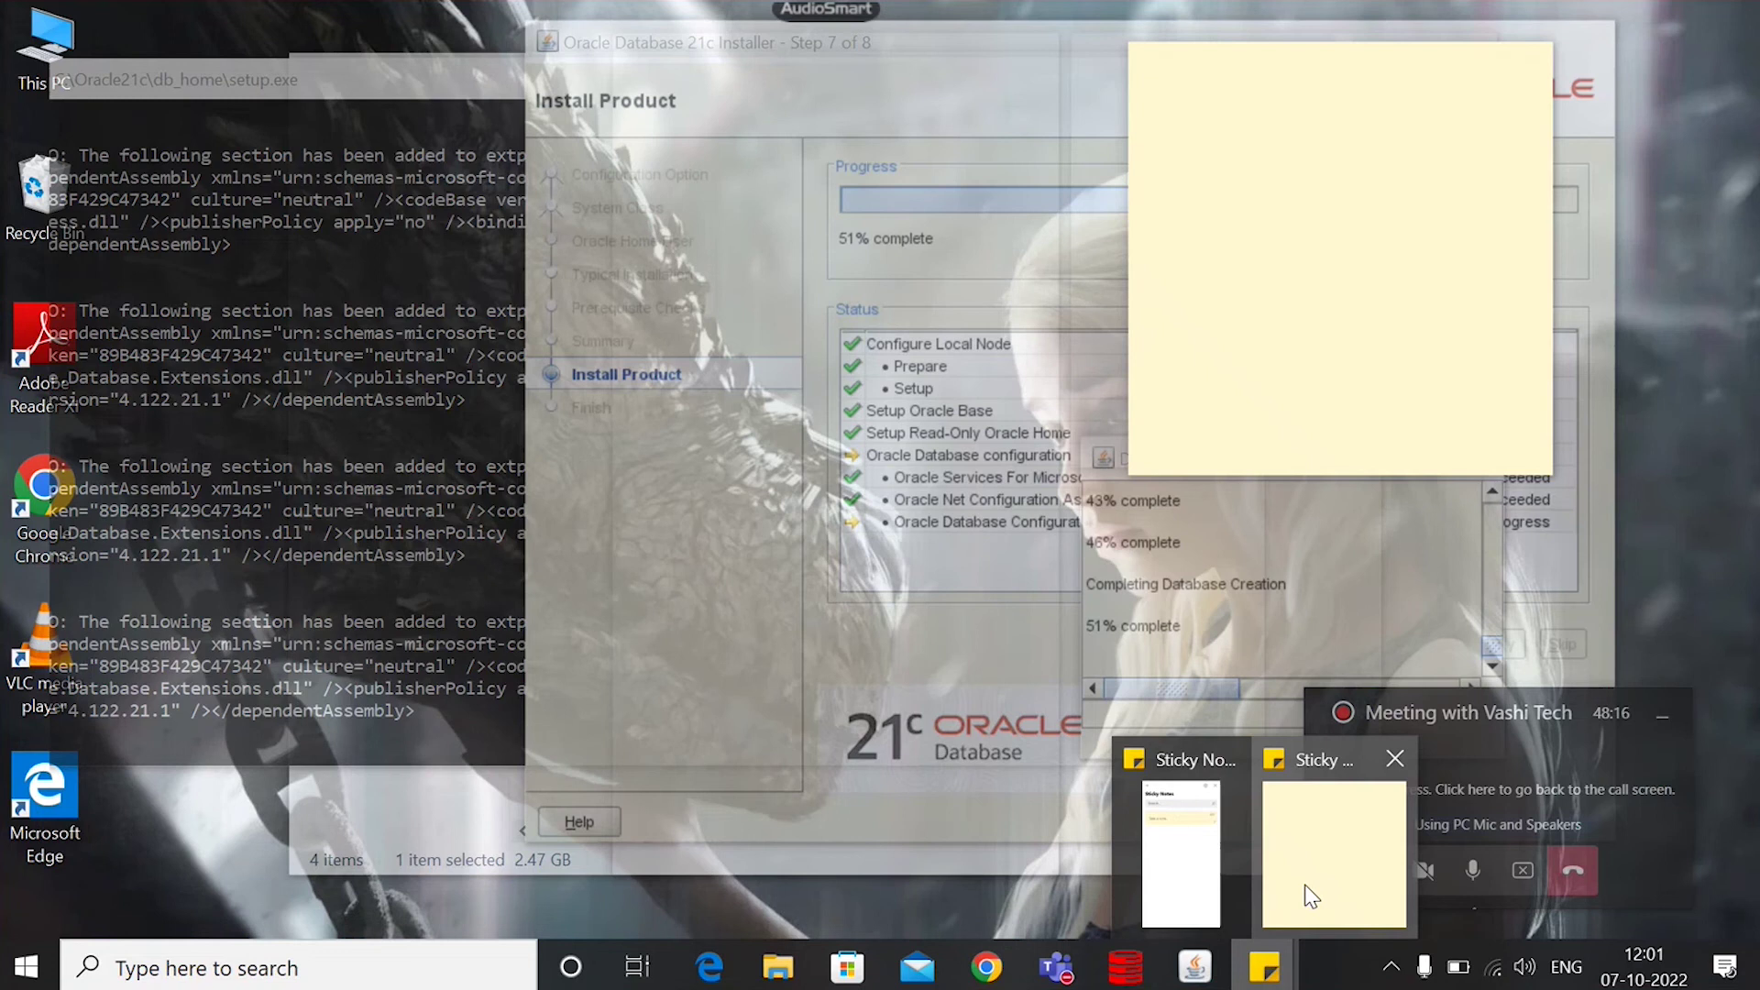
Write the new Windows user's name in a blank sticky note, adding a blank line above it
left_click(1310, 897)
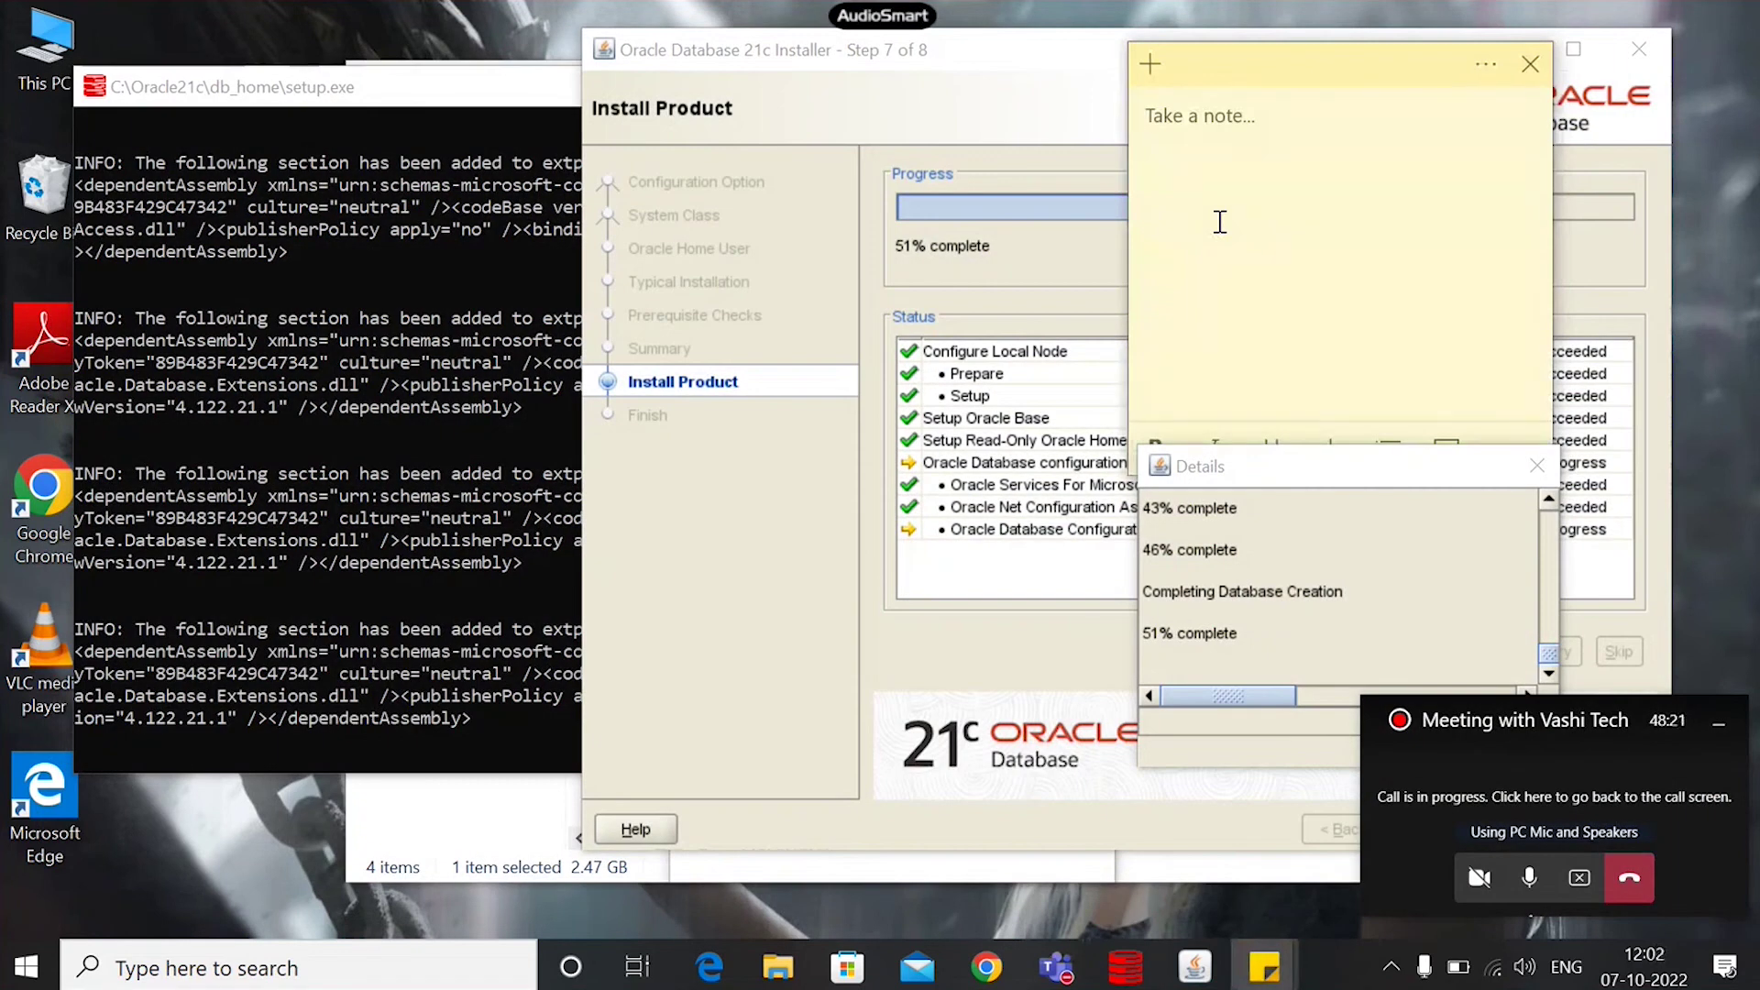
type("WINDOWORCL21")
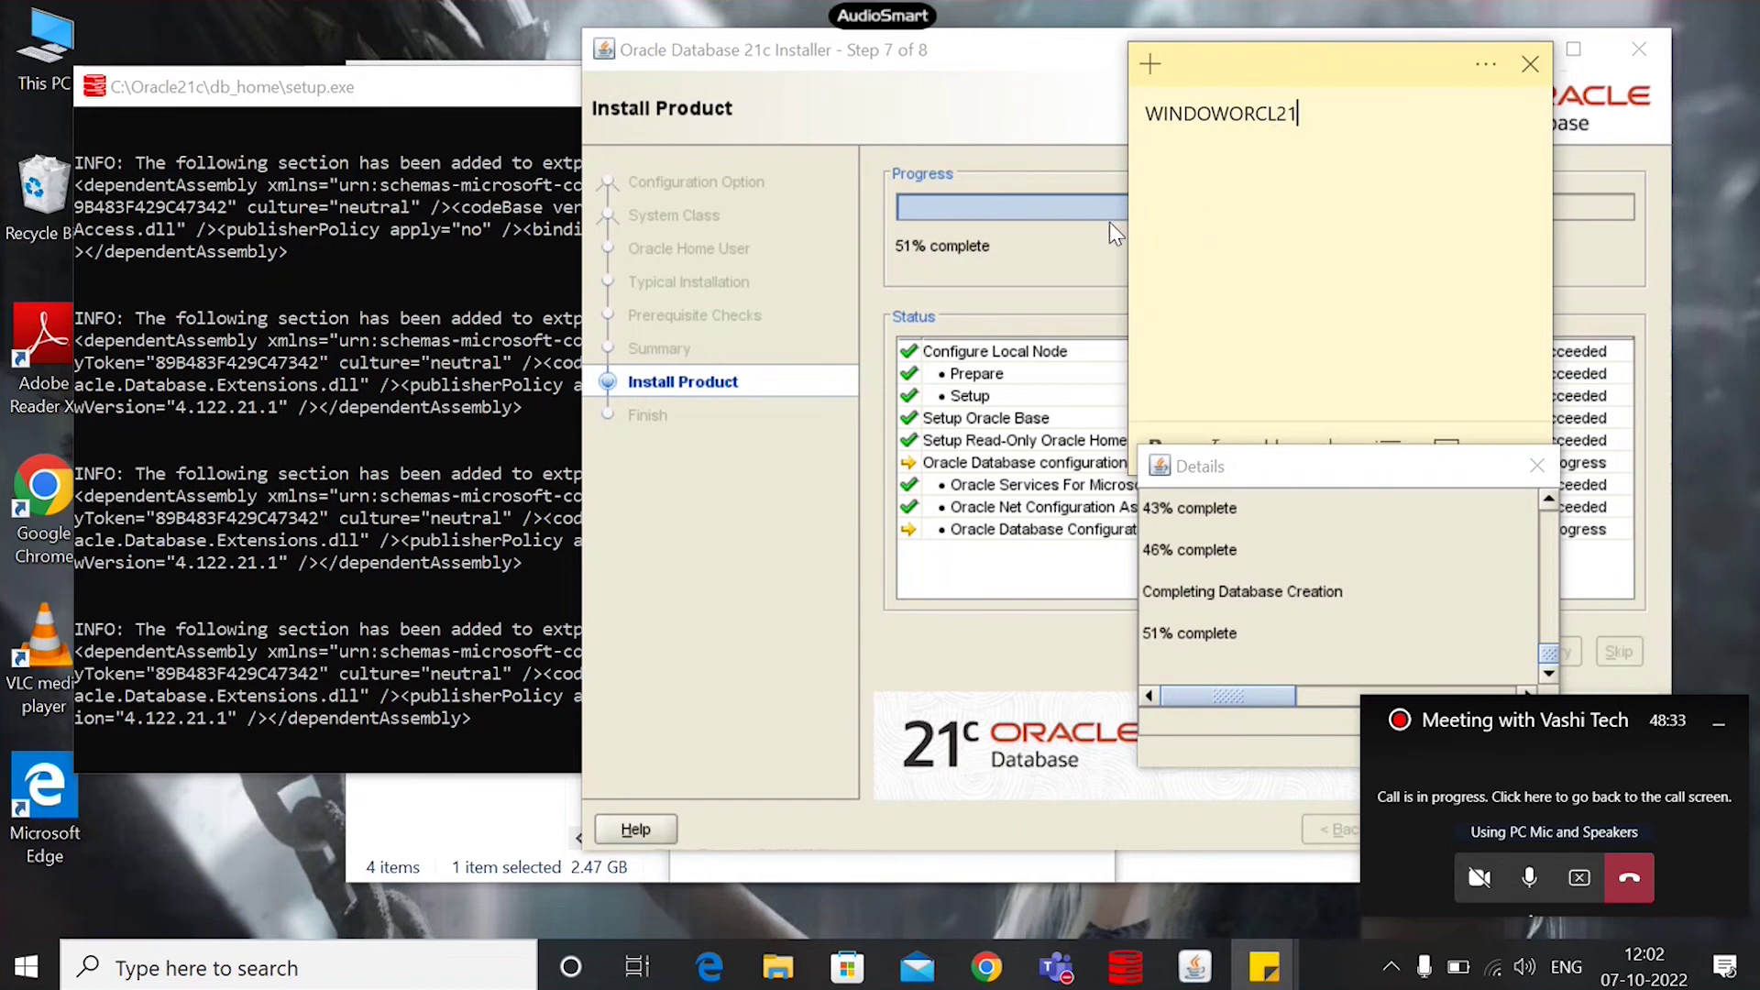
double_click(1148, 119)
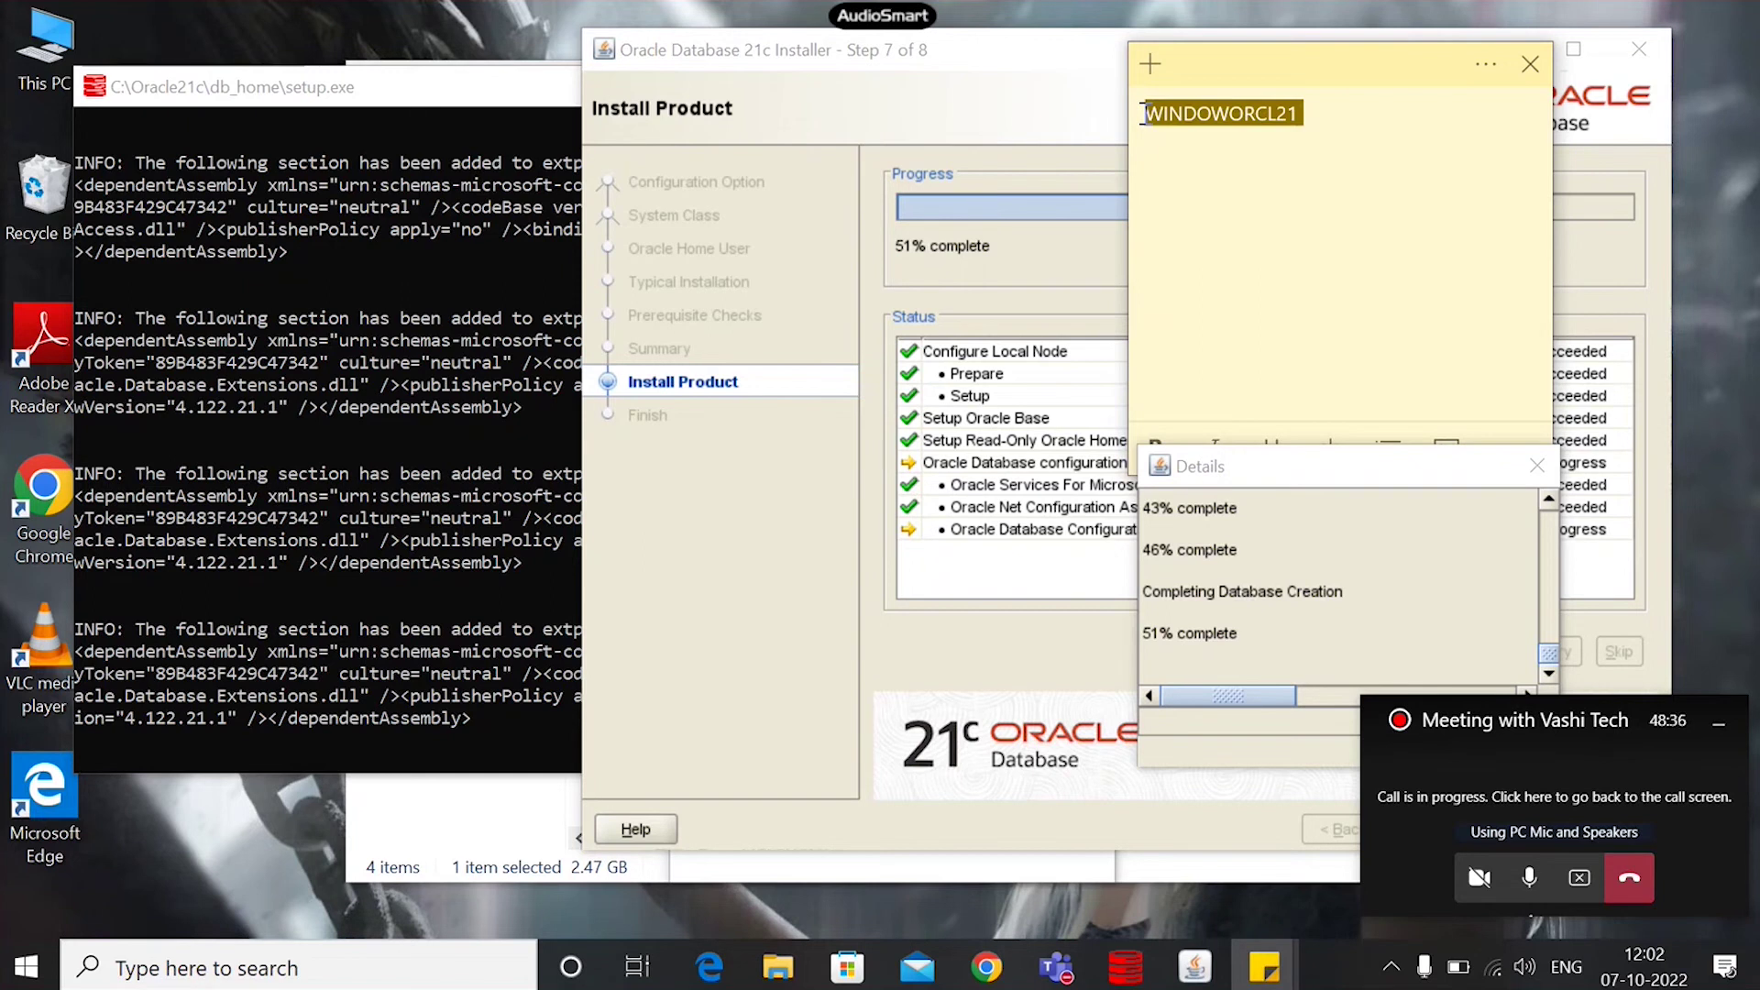
left_click(1161, 164)
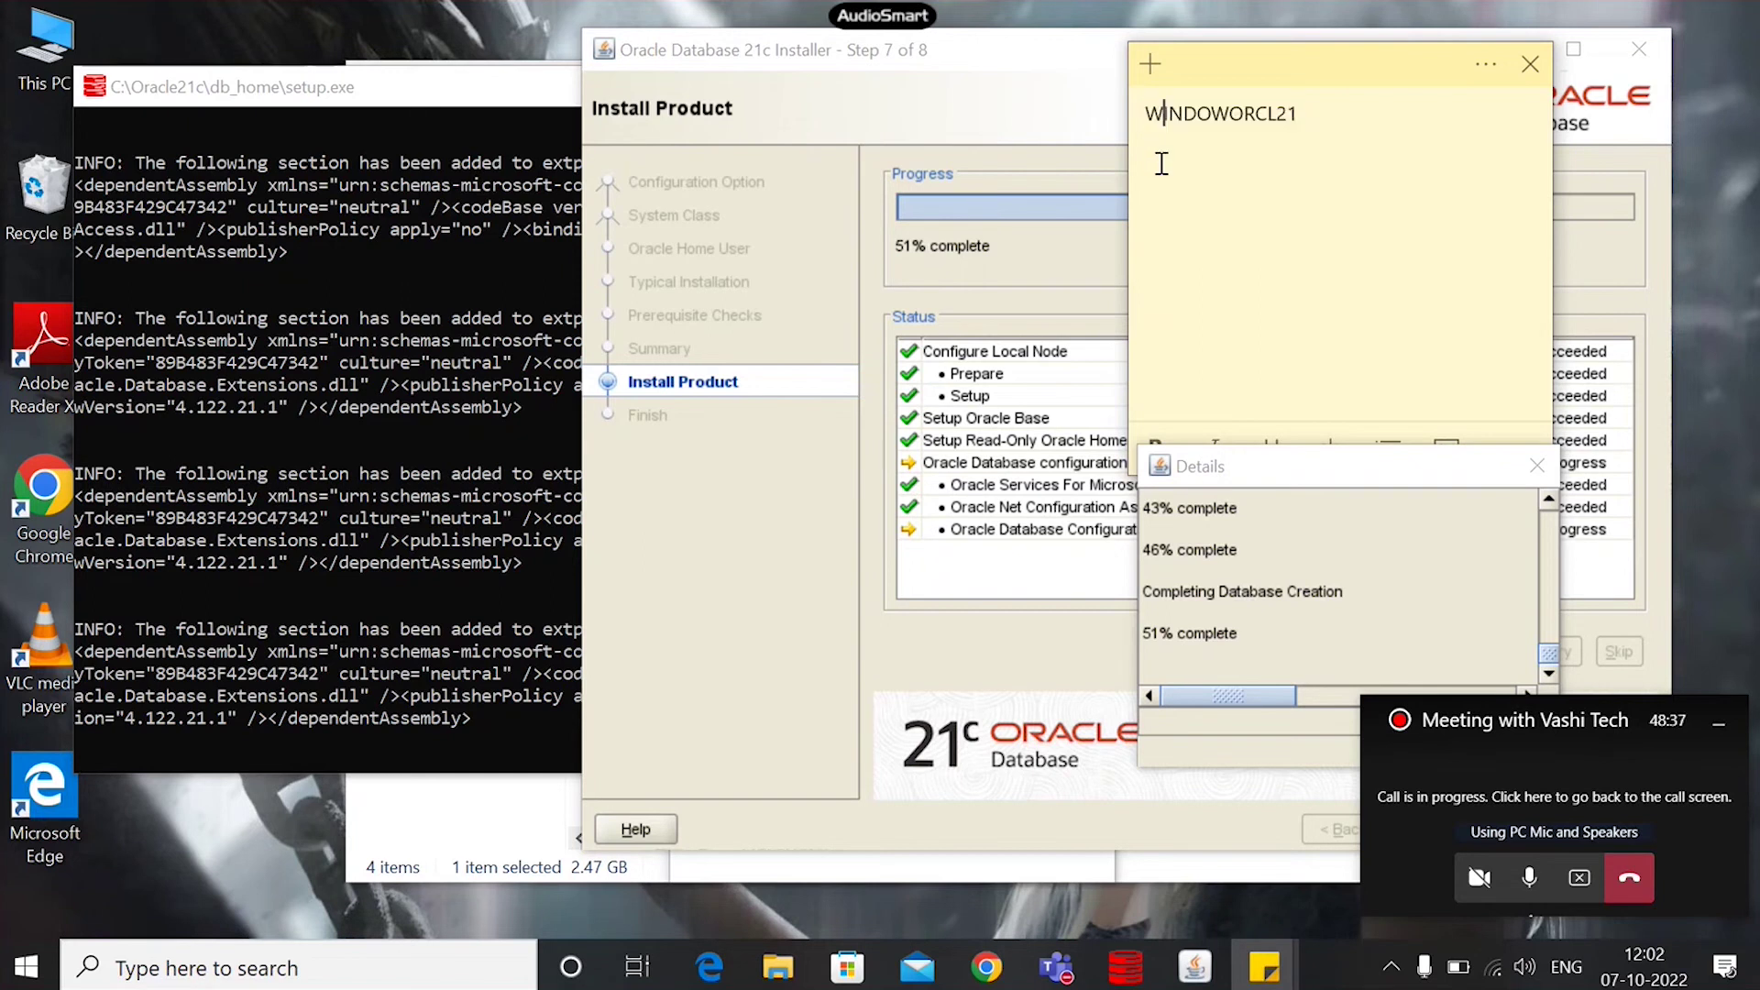
key("Left")
key("Return")
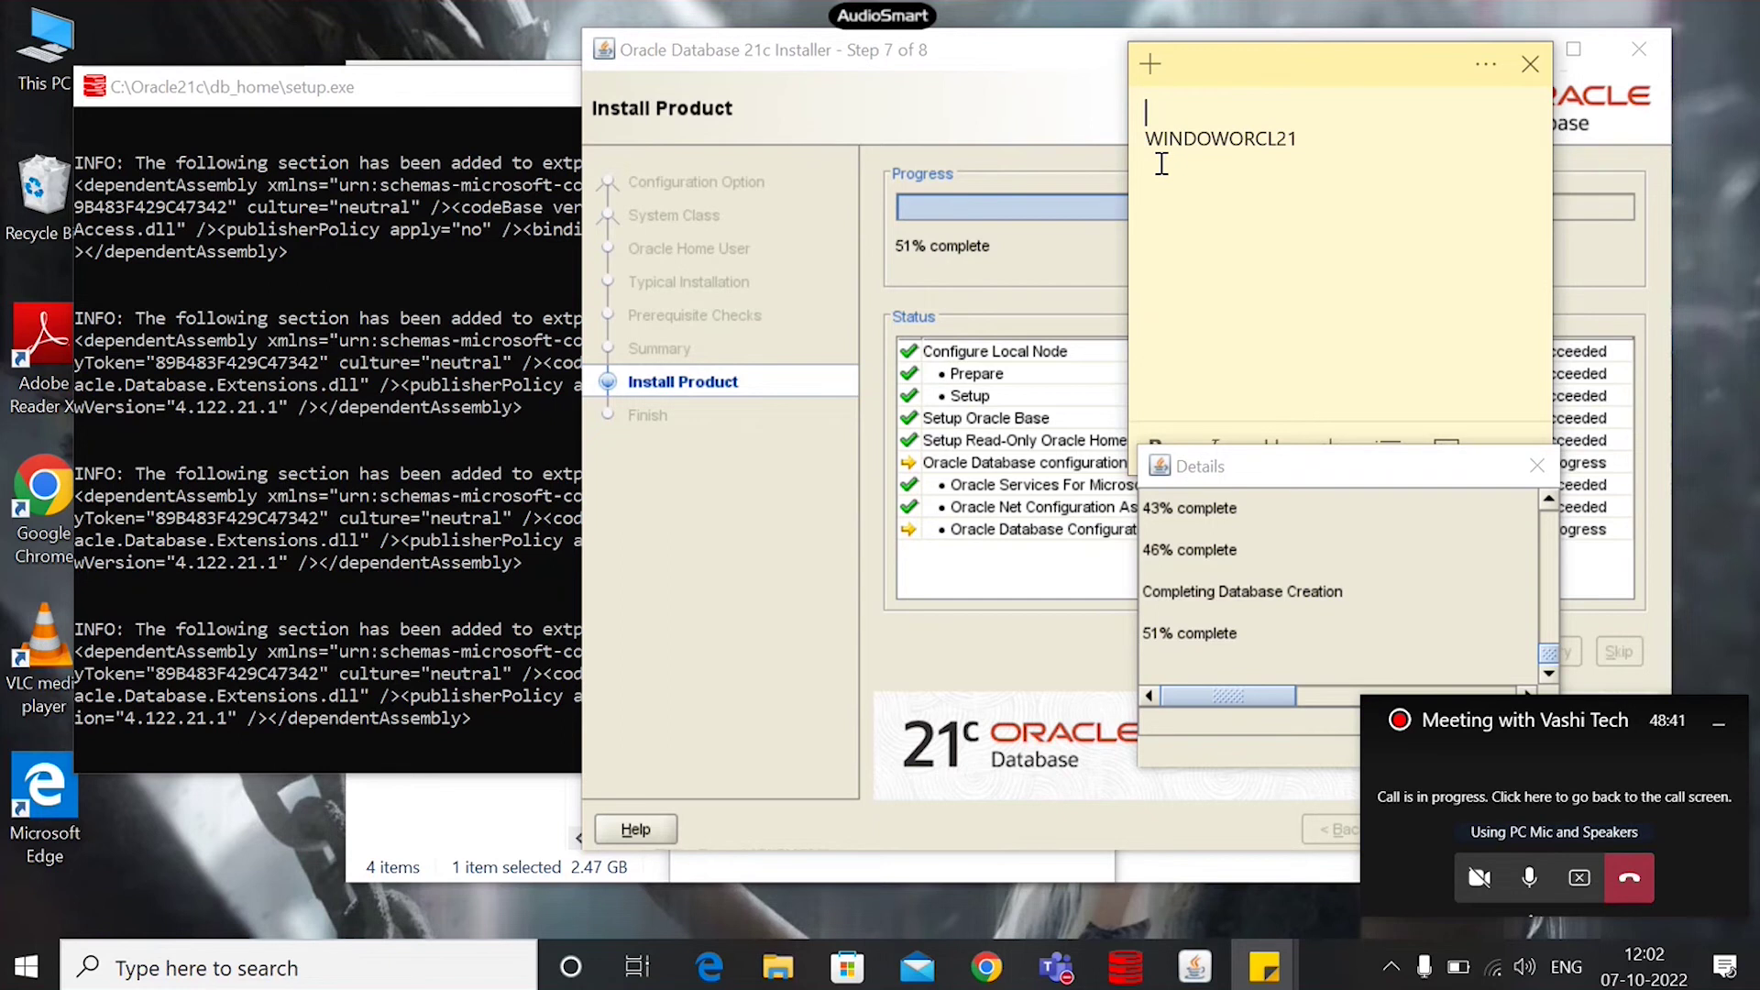
Add the heading 'new window user and psword' above the user name, then start a new line below it
left_click(1035, 229)
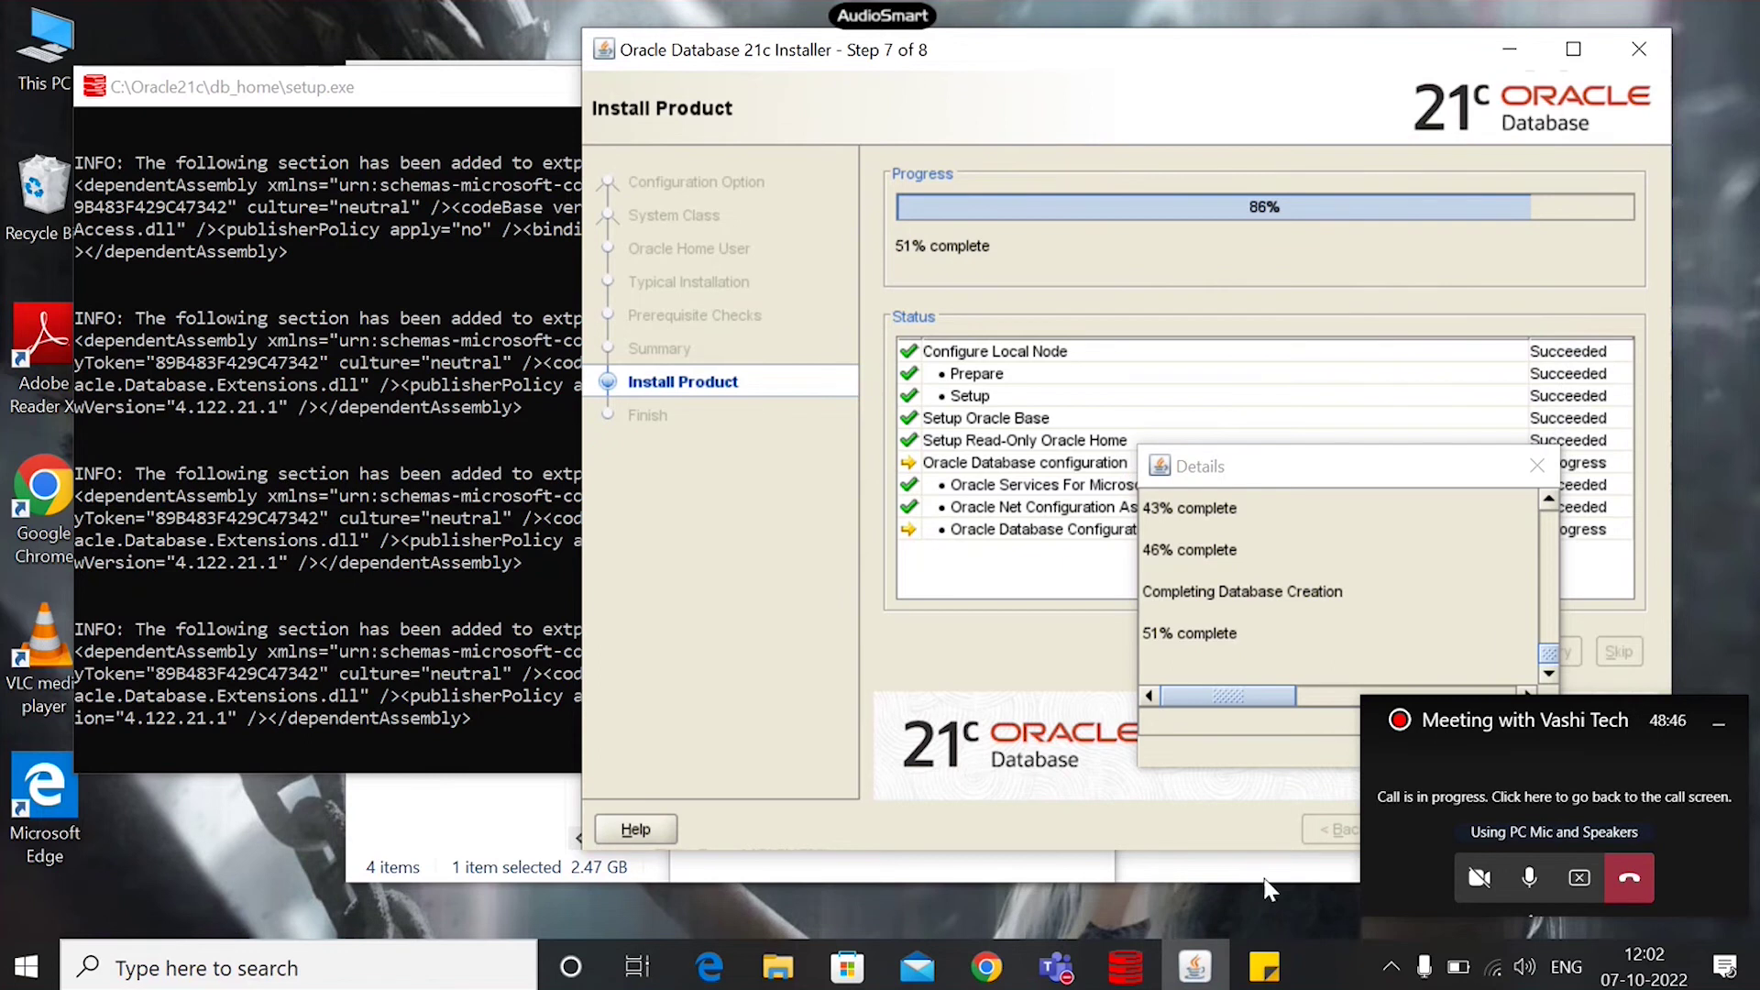
left_click(1264, 967)
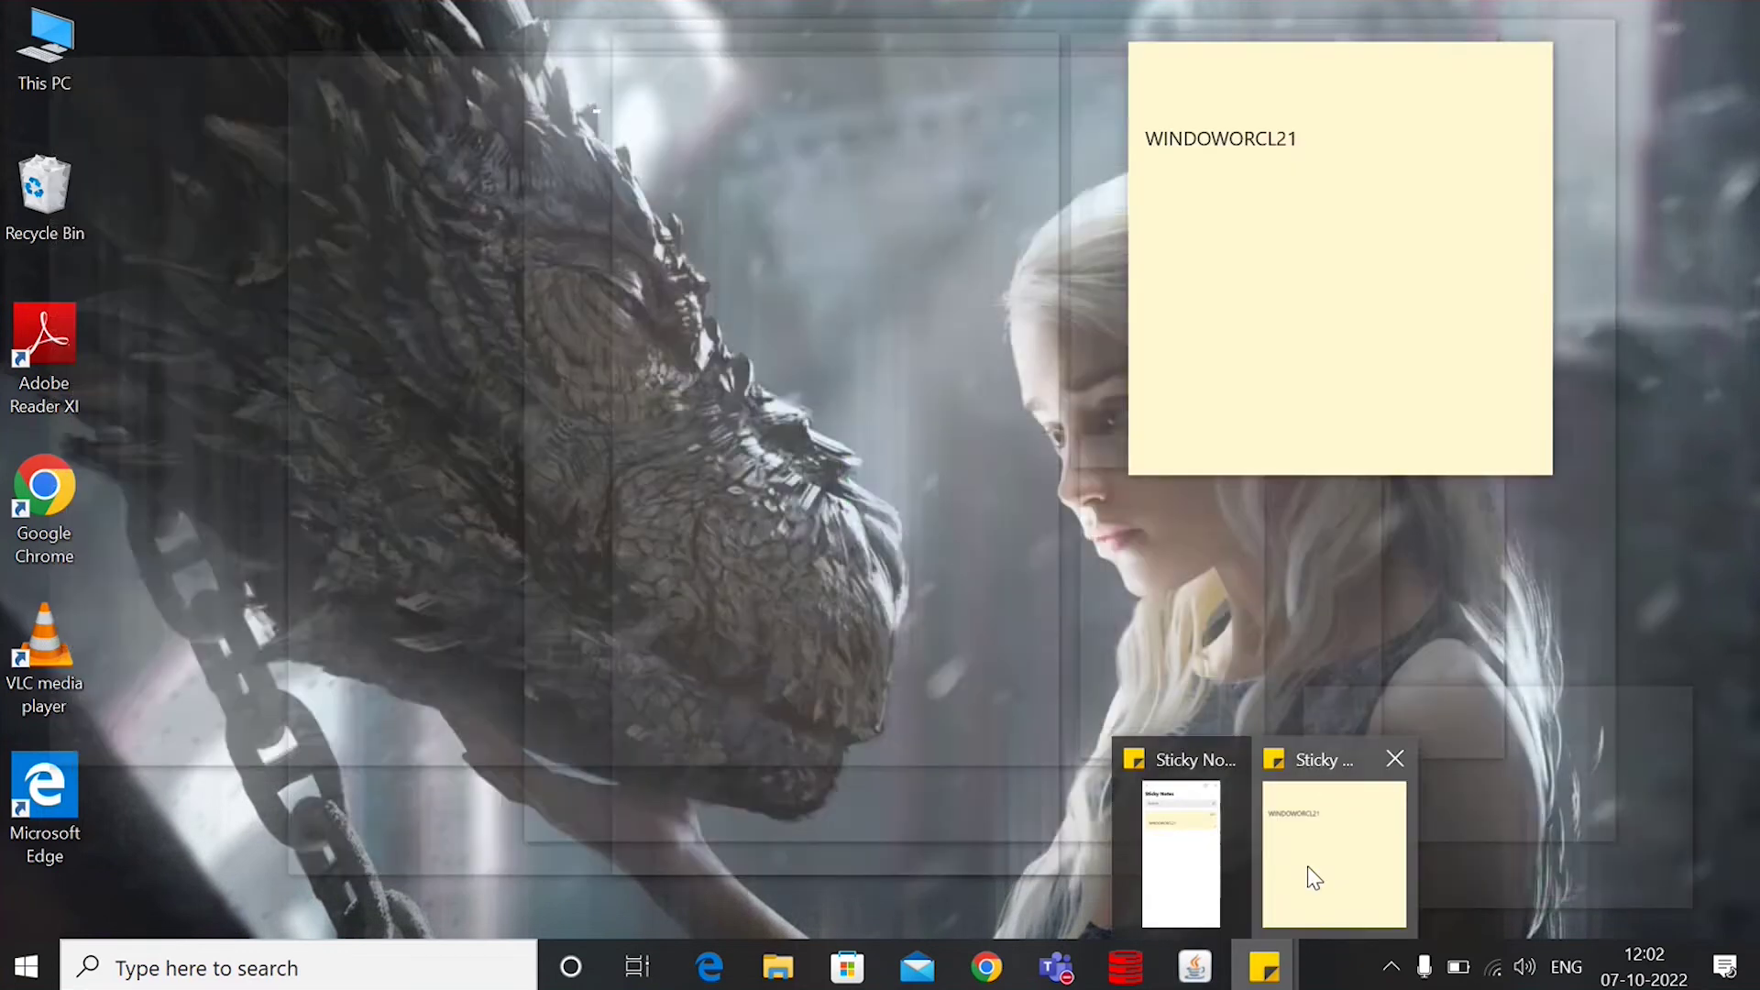
left_click(1311, 867)
type("new w")
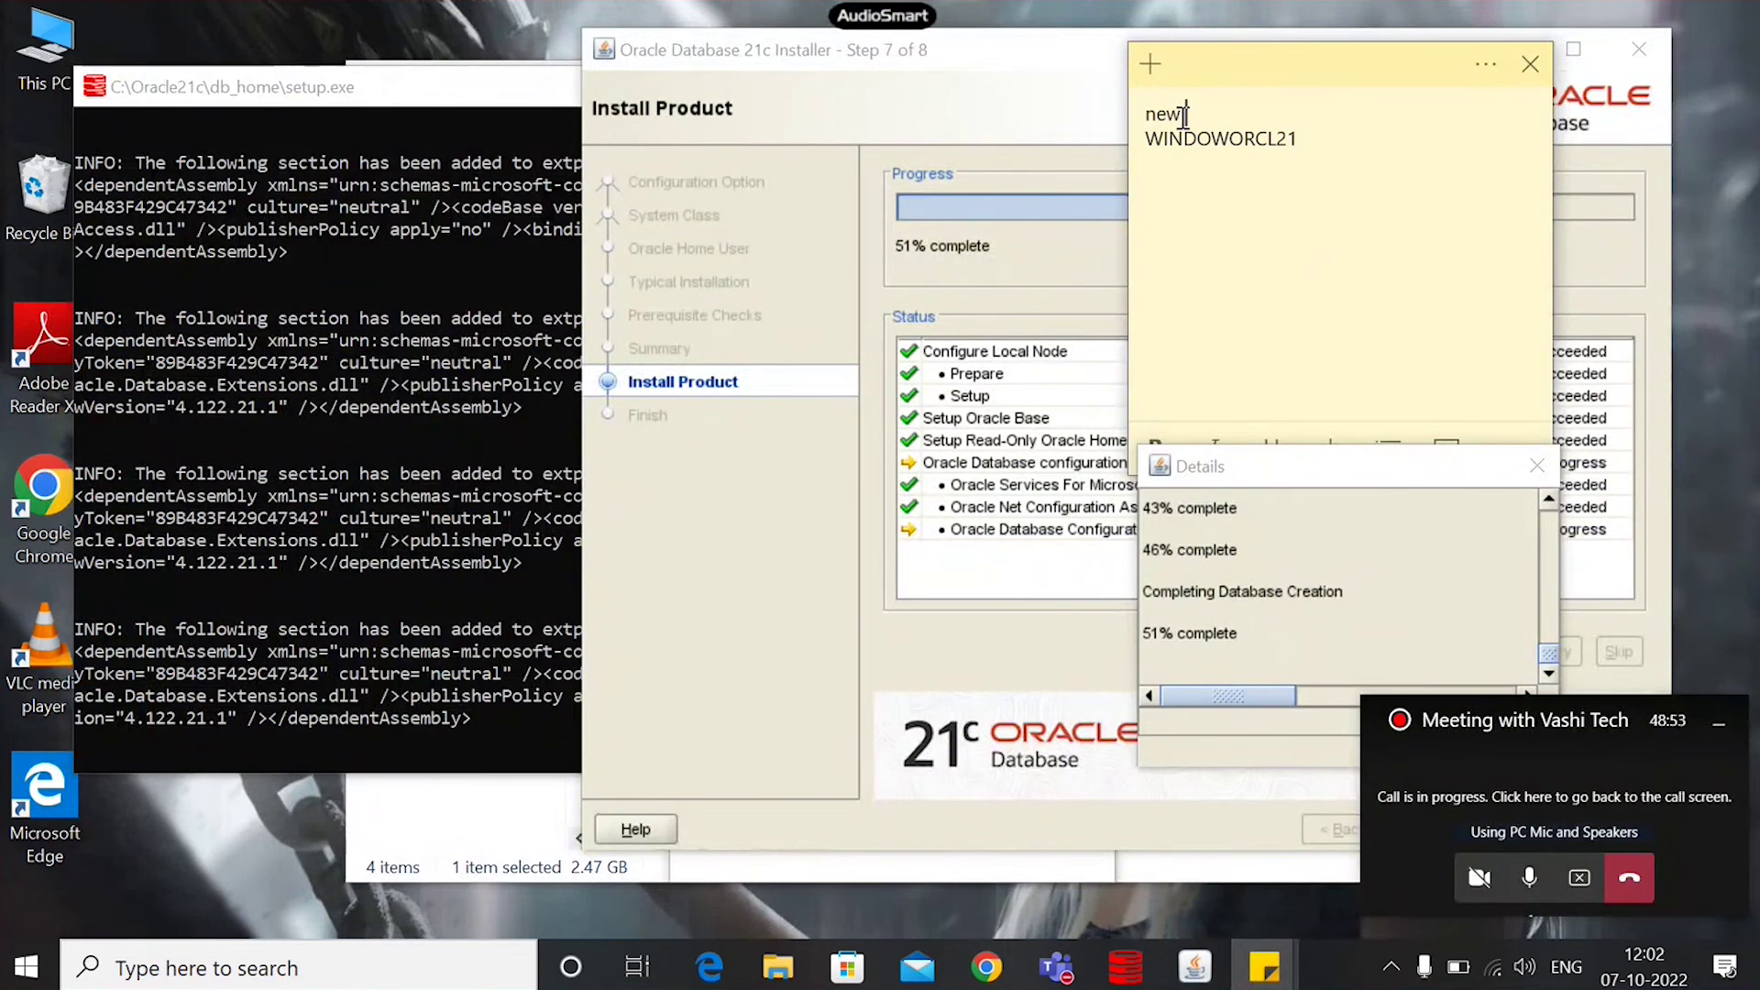
type(" window user and")
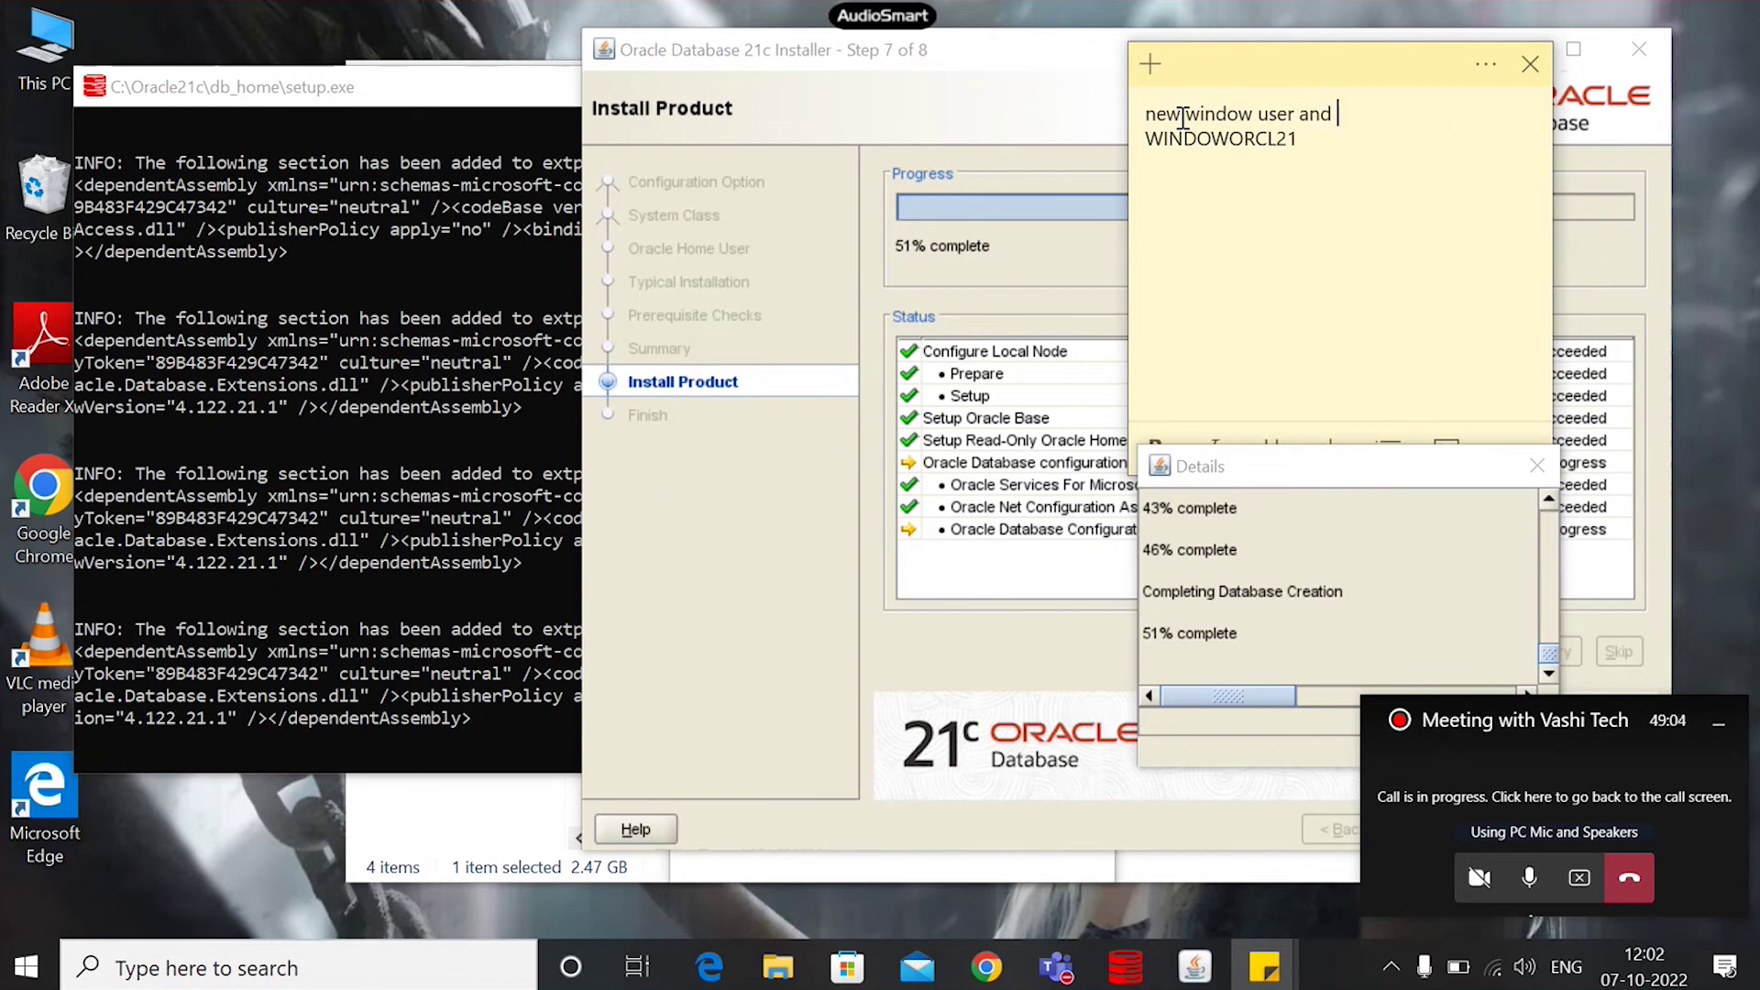
type(" psword")
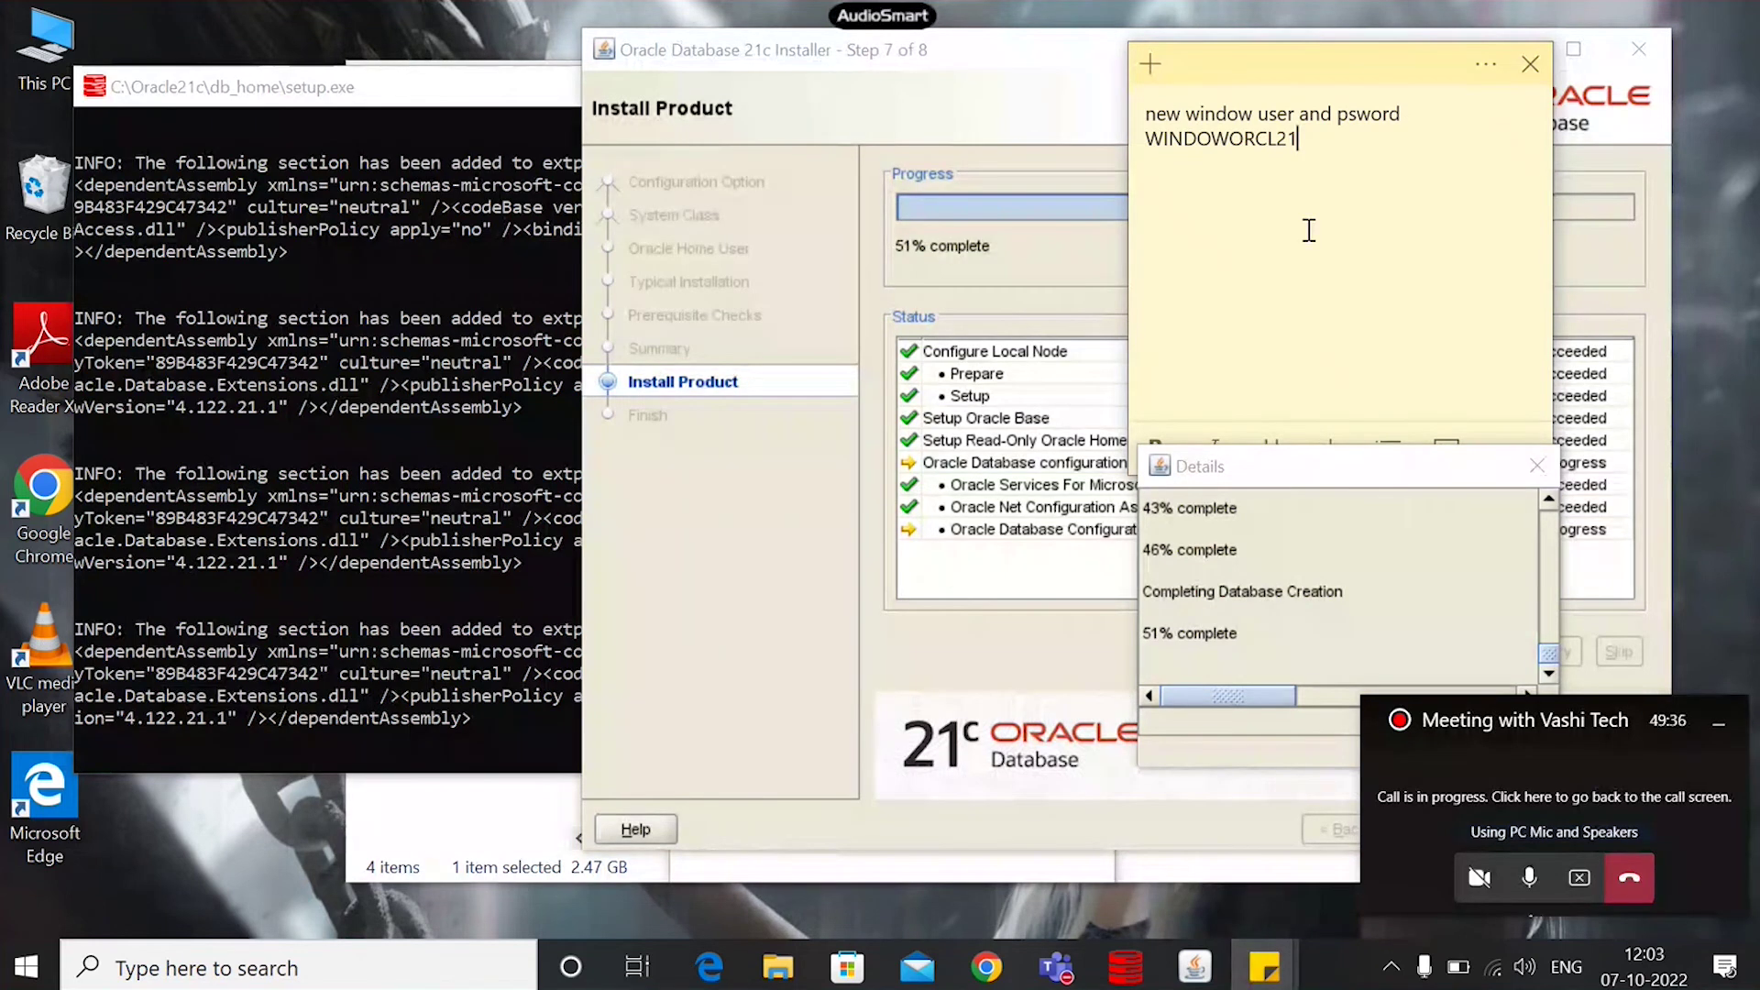
key("Return")
key("Return")
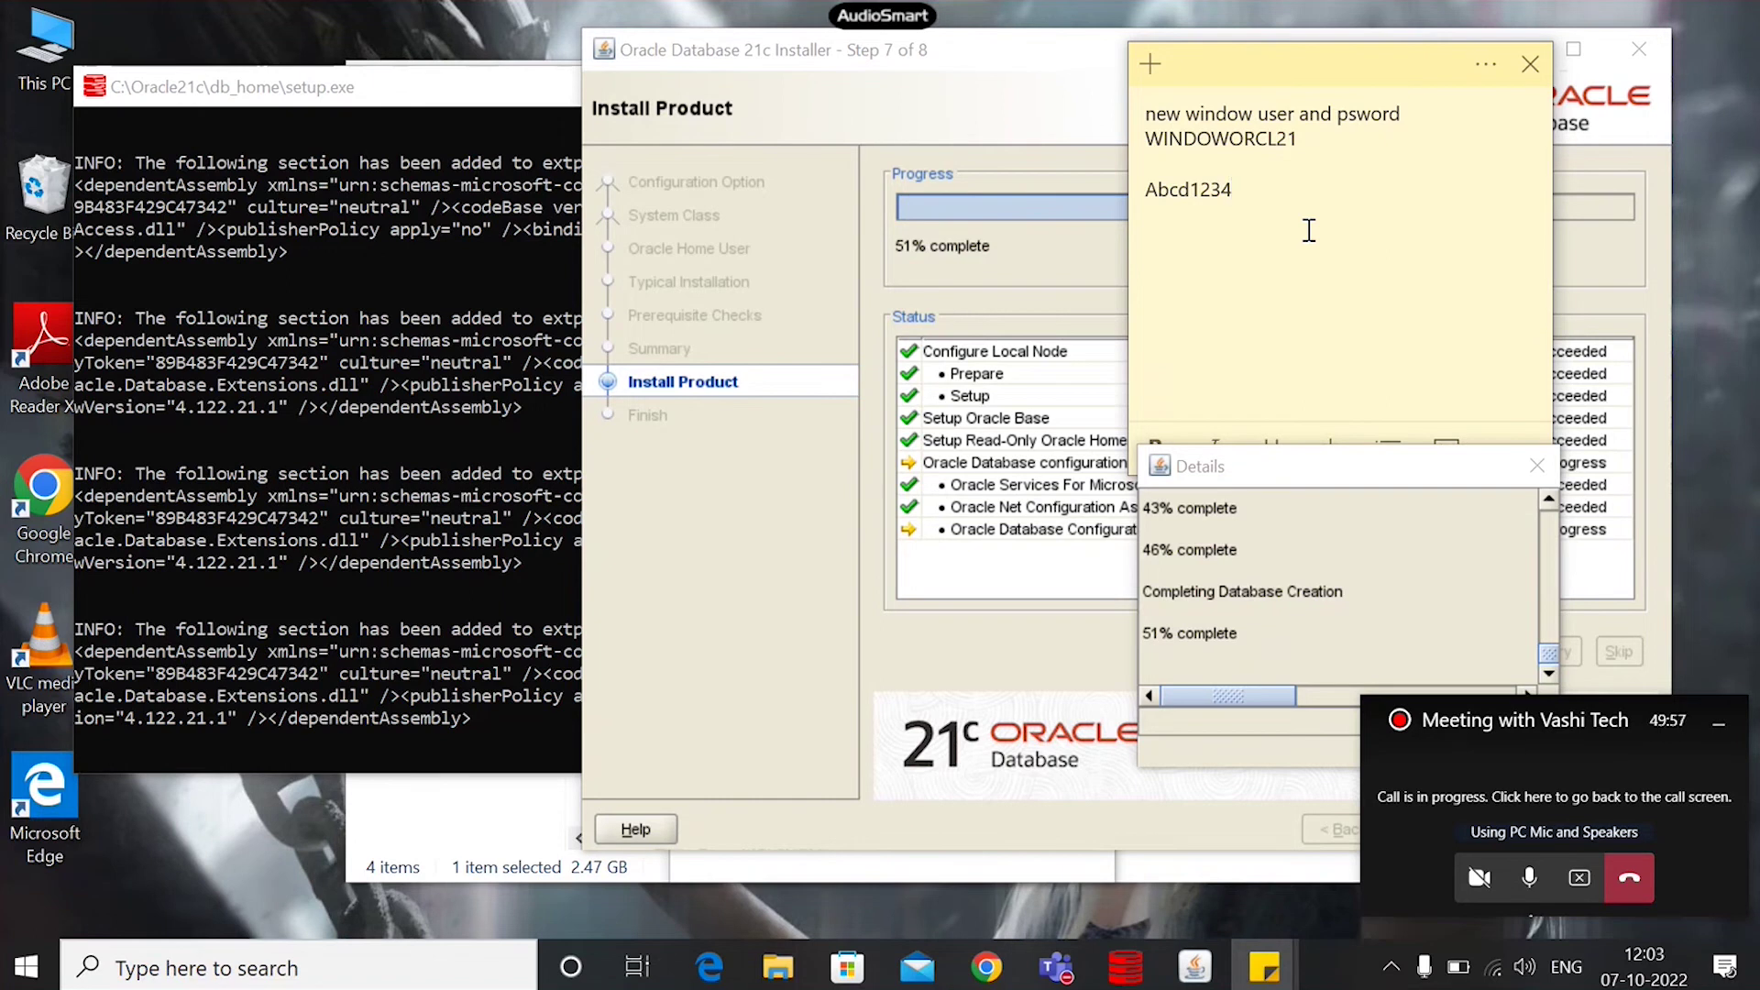
Note the Oracle users' password on the line labelled 'oracle users password:'
double_click(1143, 190)
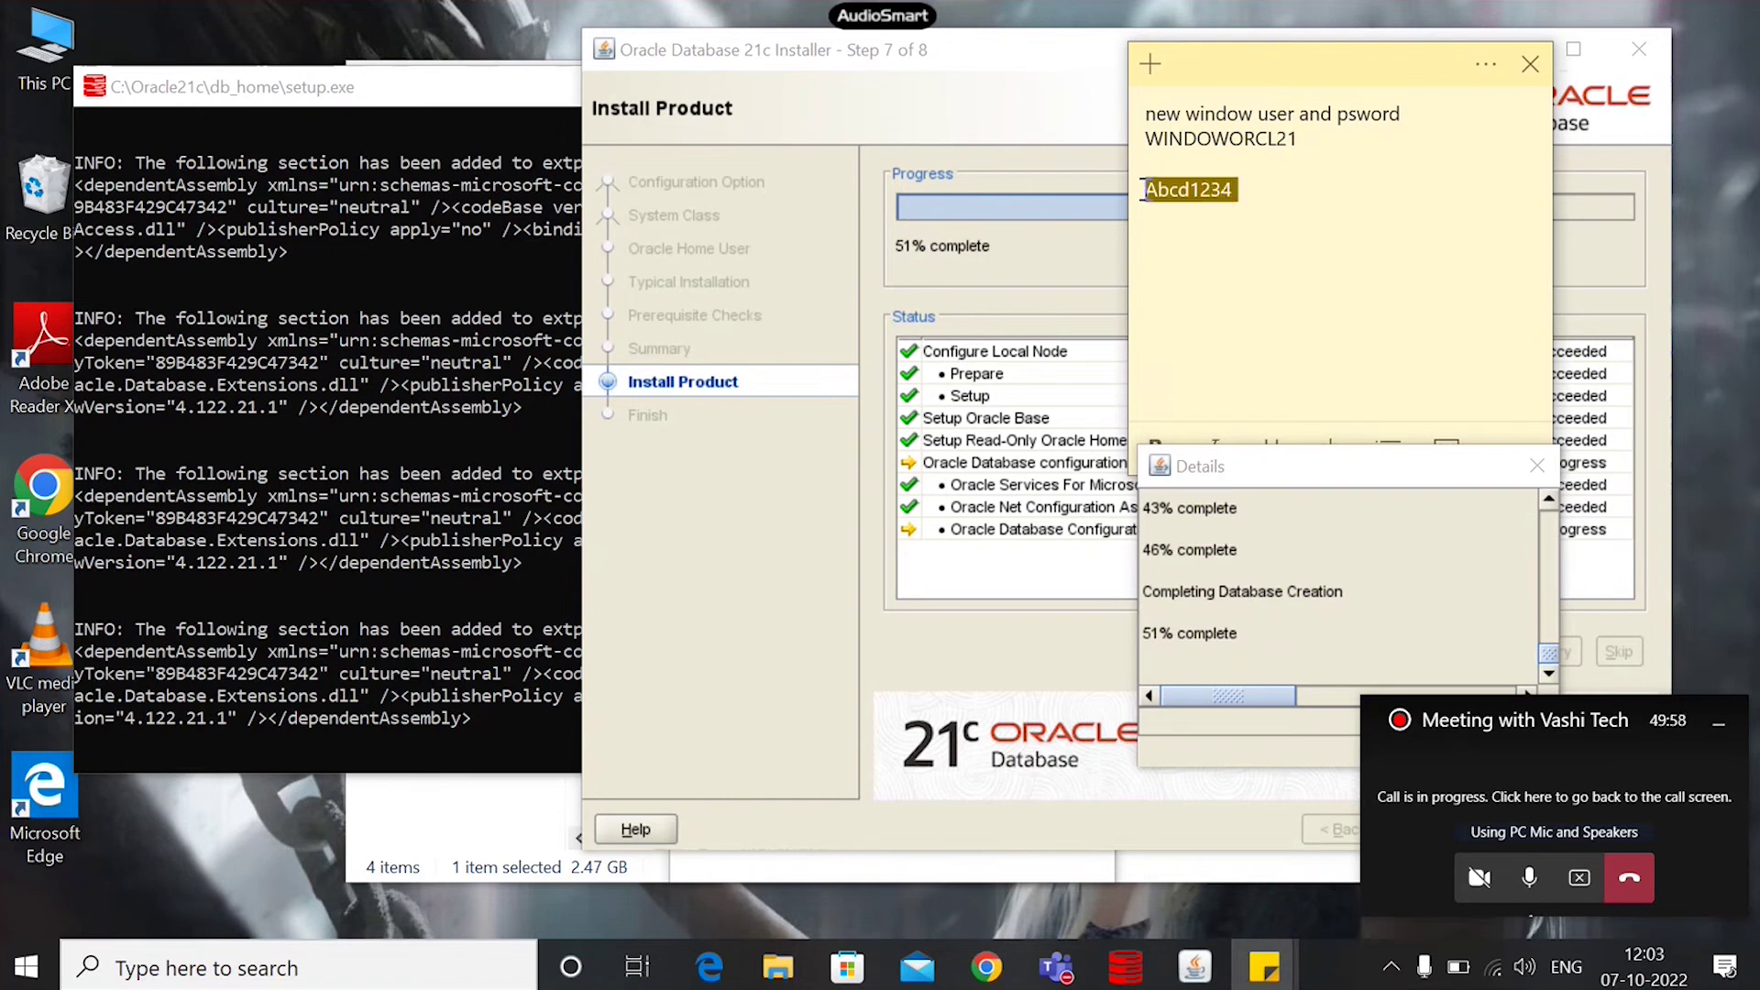
left_click(1144, 190)
key("Return")
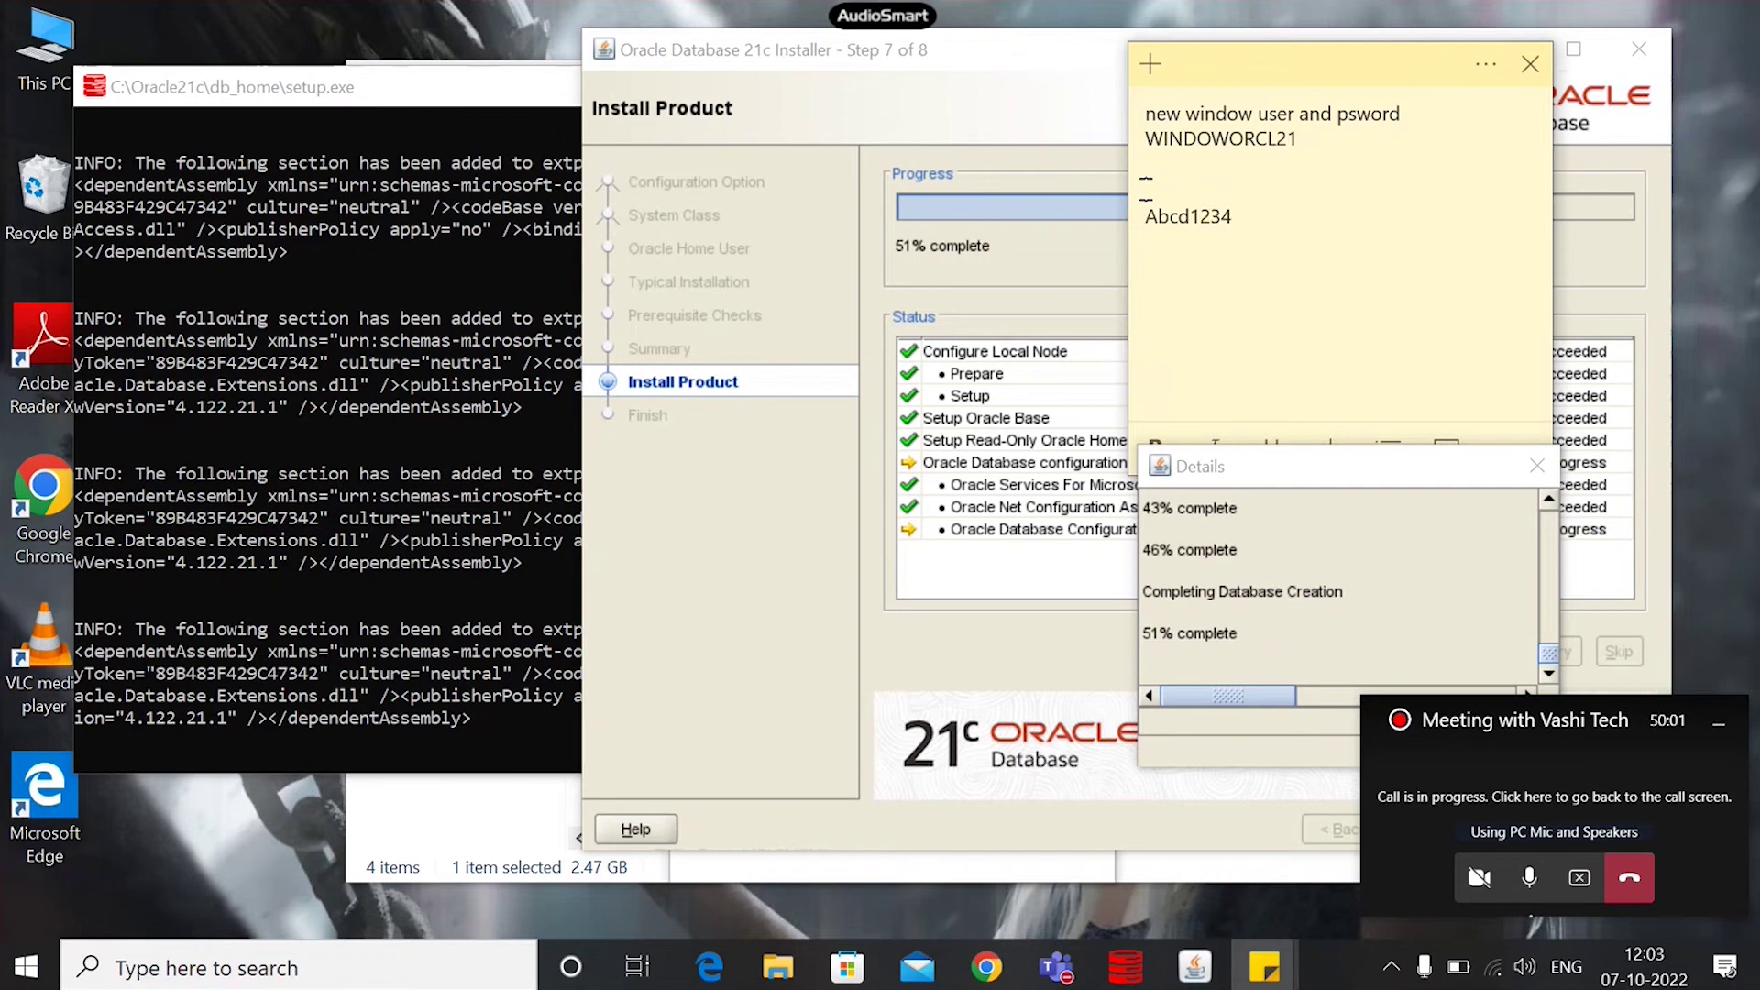
type("oracle user")
key("BackSpace")
type("s password")
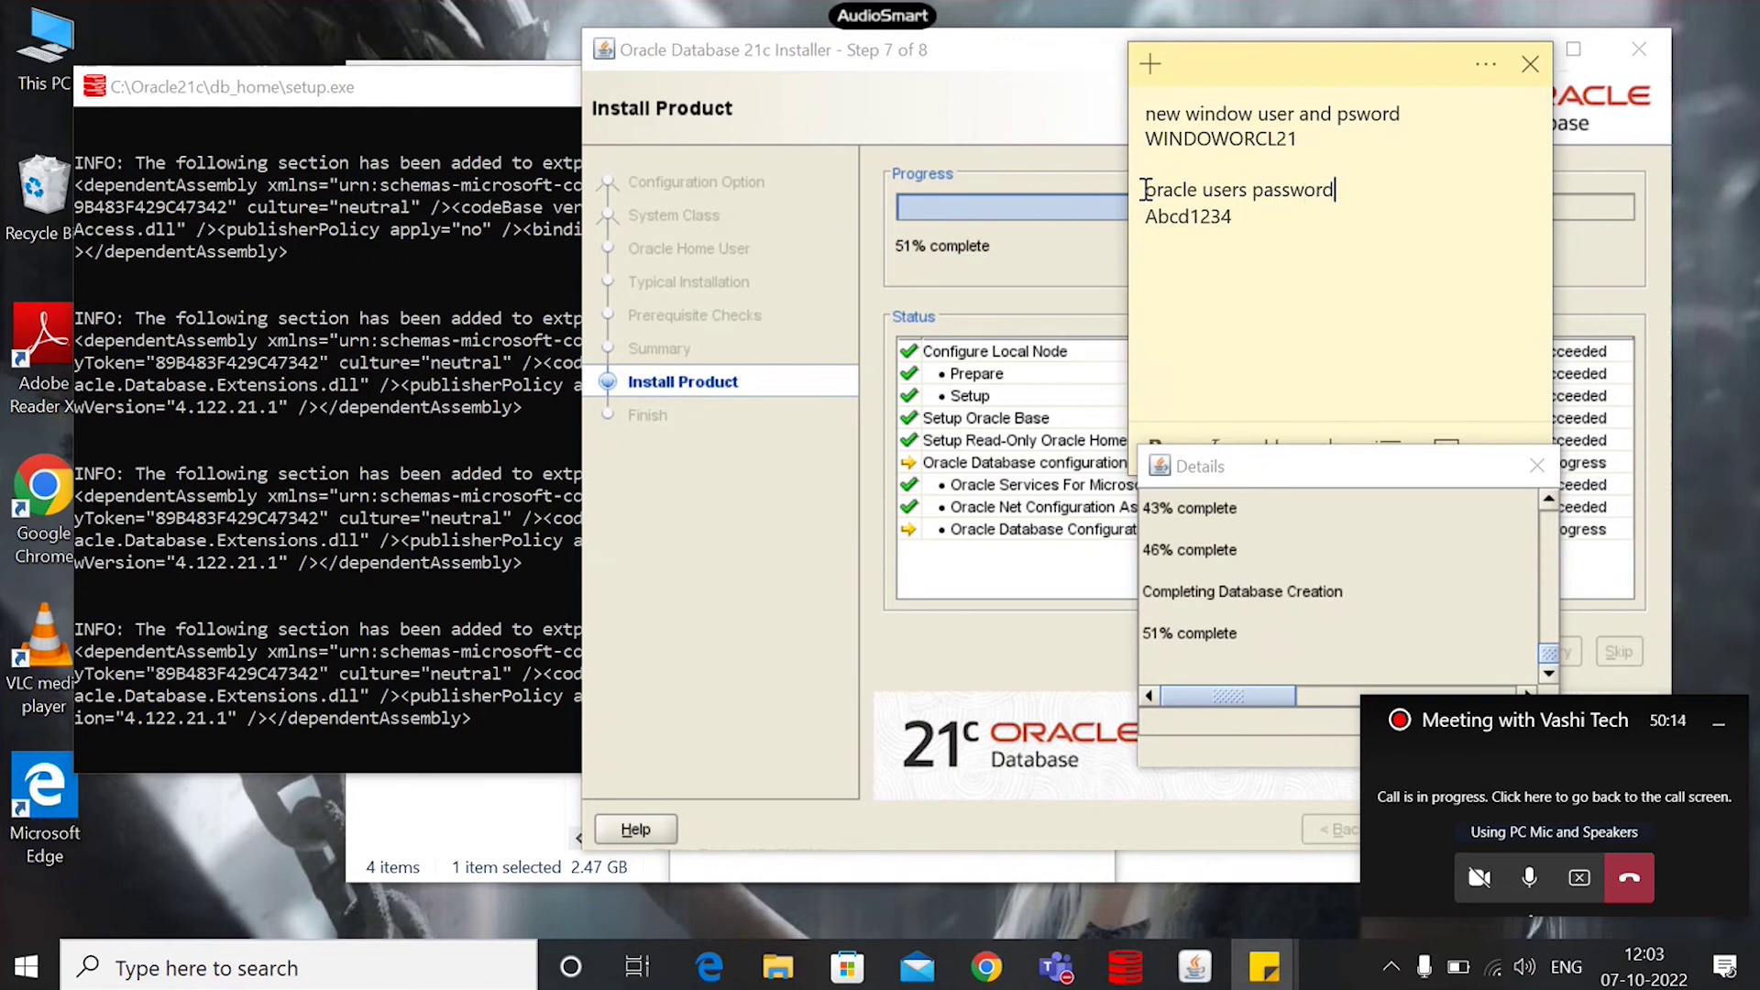
type(";")
key("BackSpace")
type(":")
key("Delete")
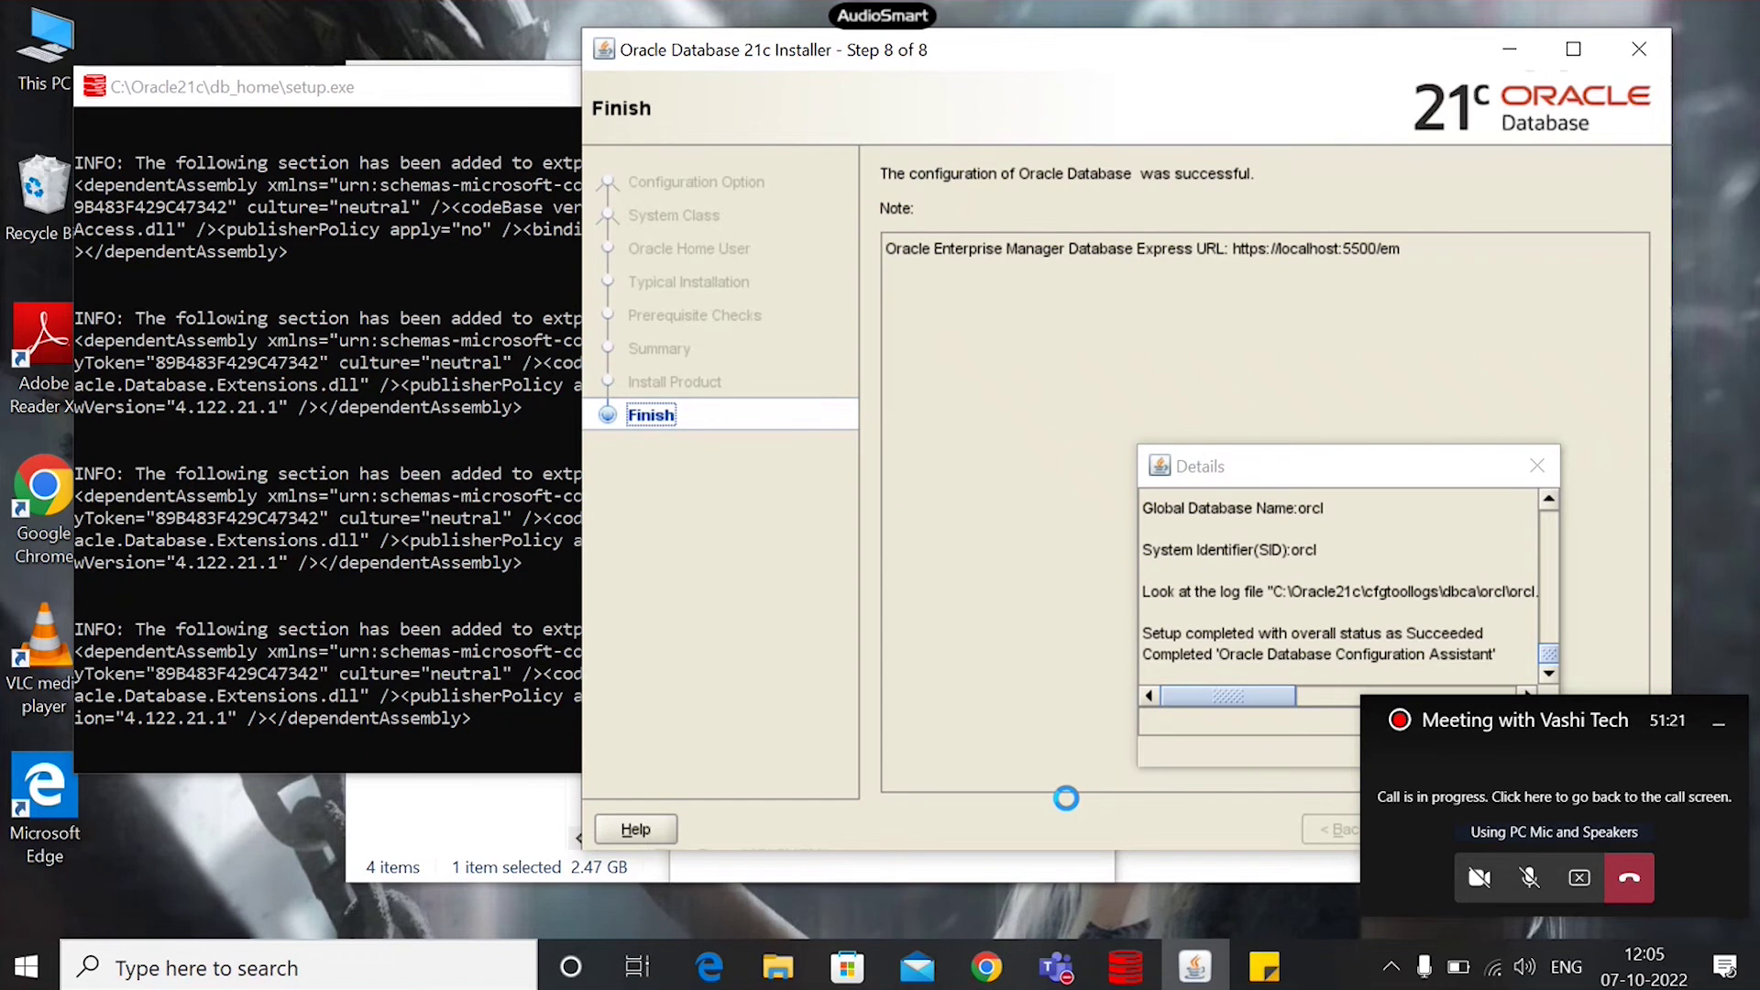
left_click(1524, 878)
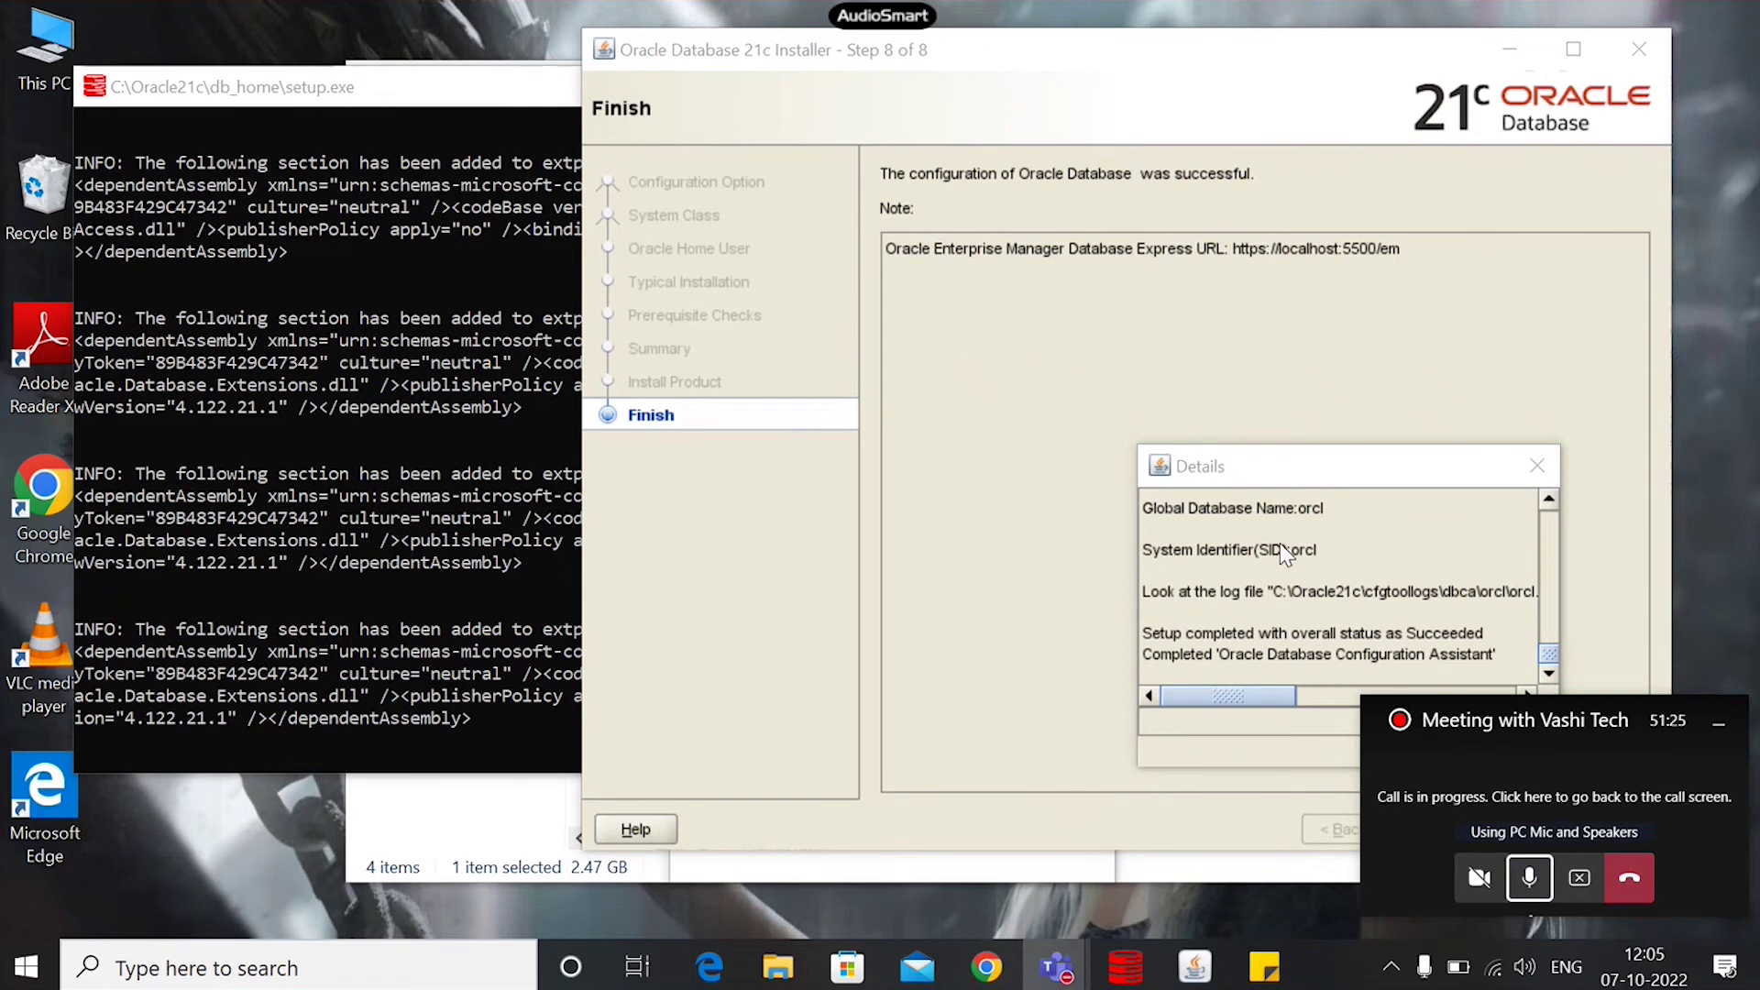
left_click(1229, 495)
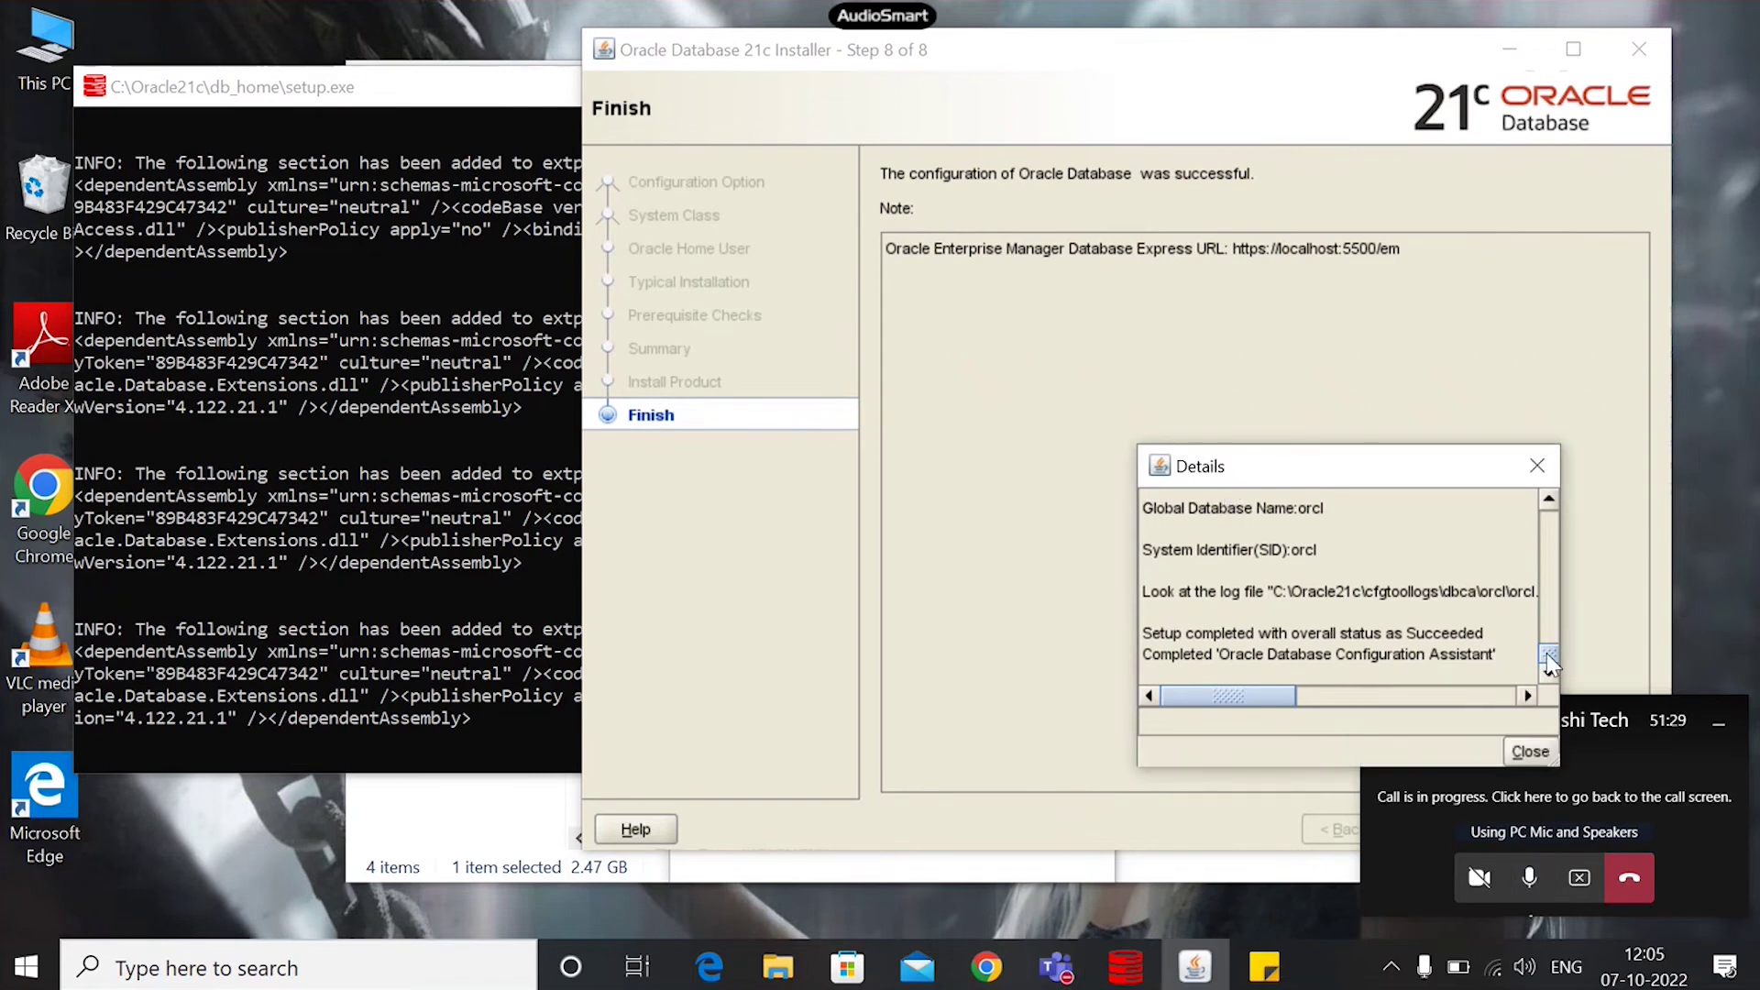
left_click(1547, 675)
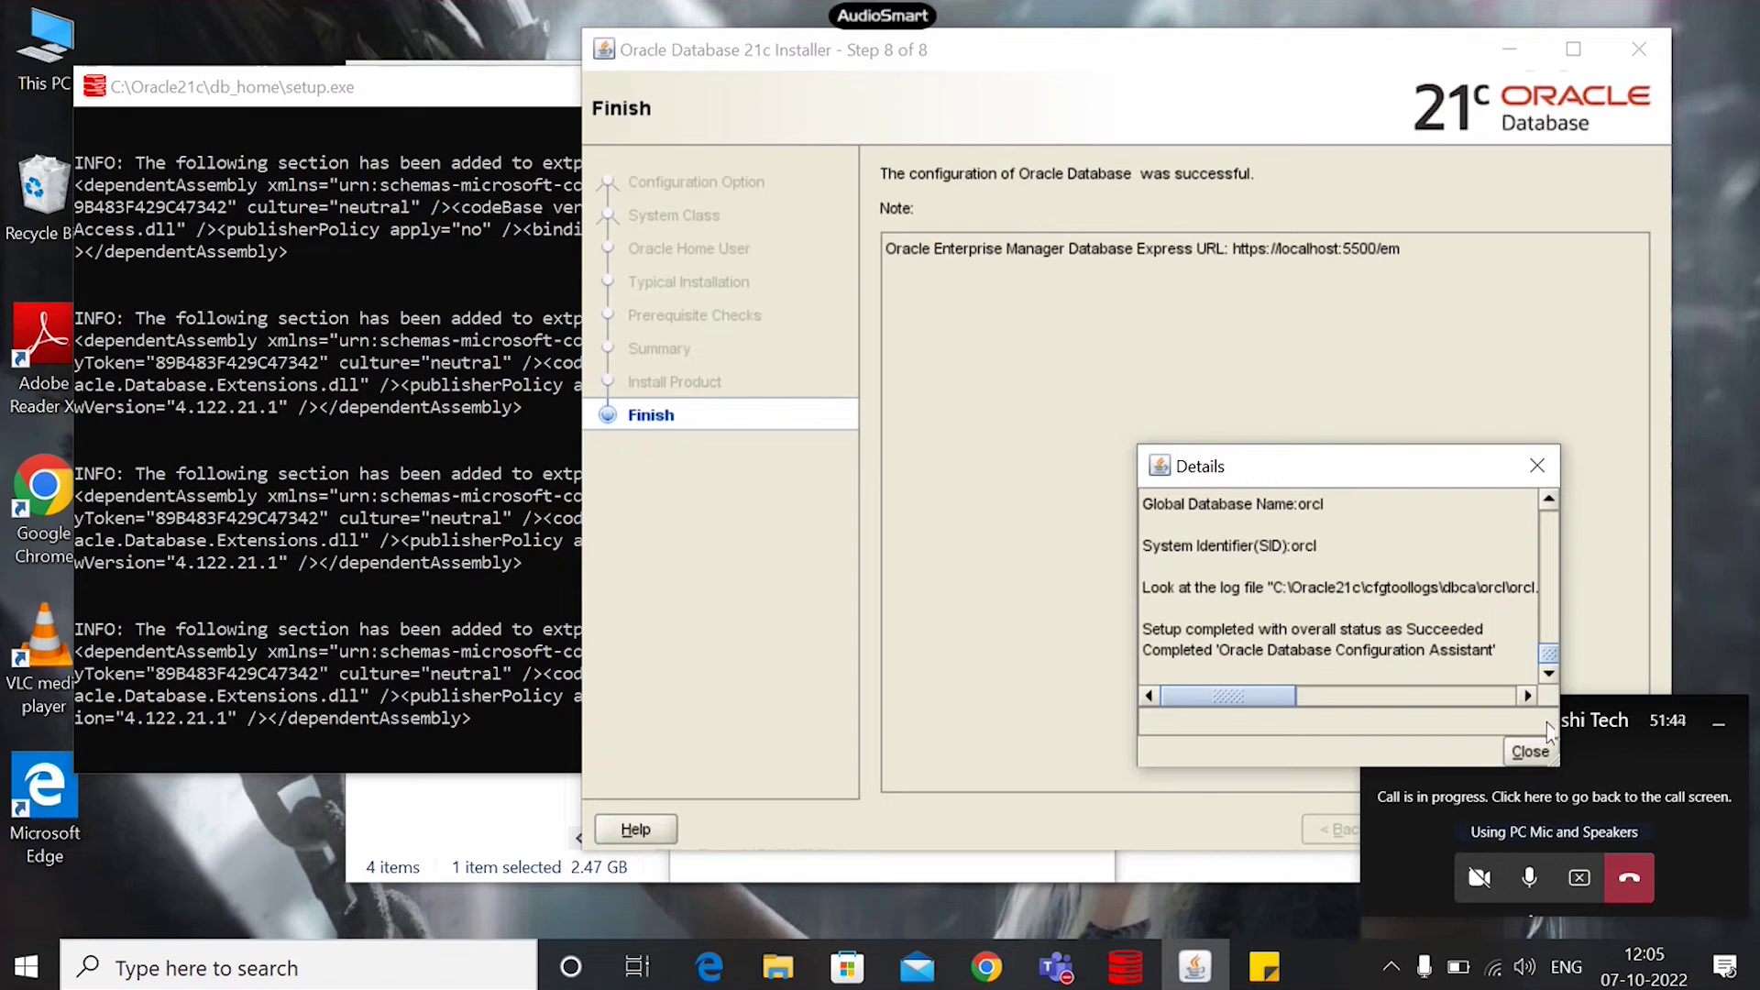
left_click(1529, 752)
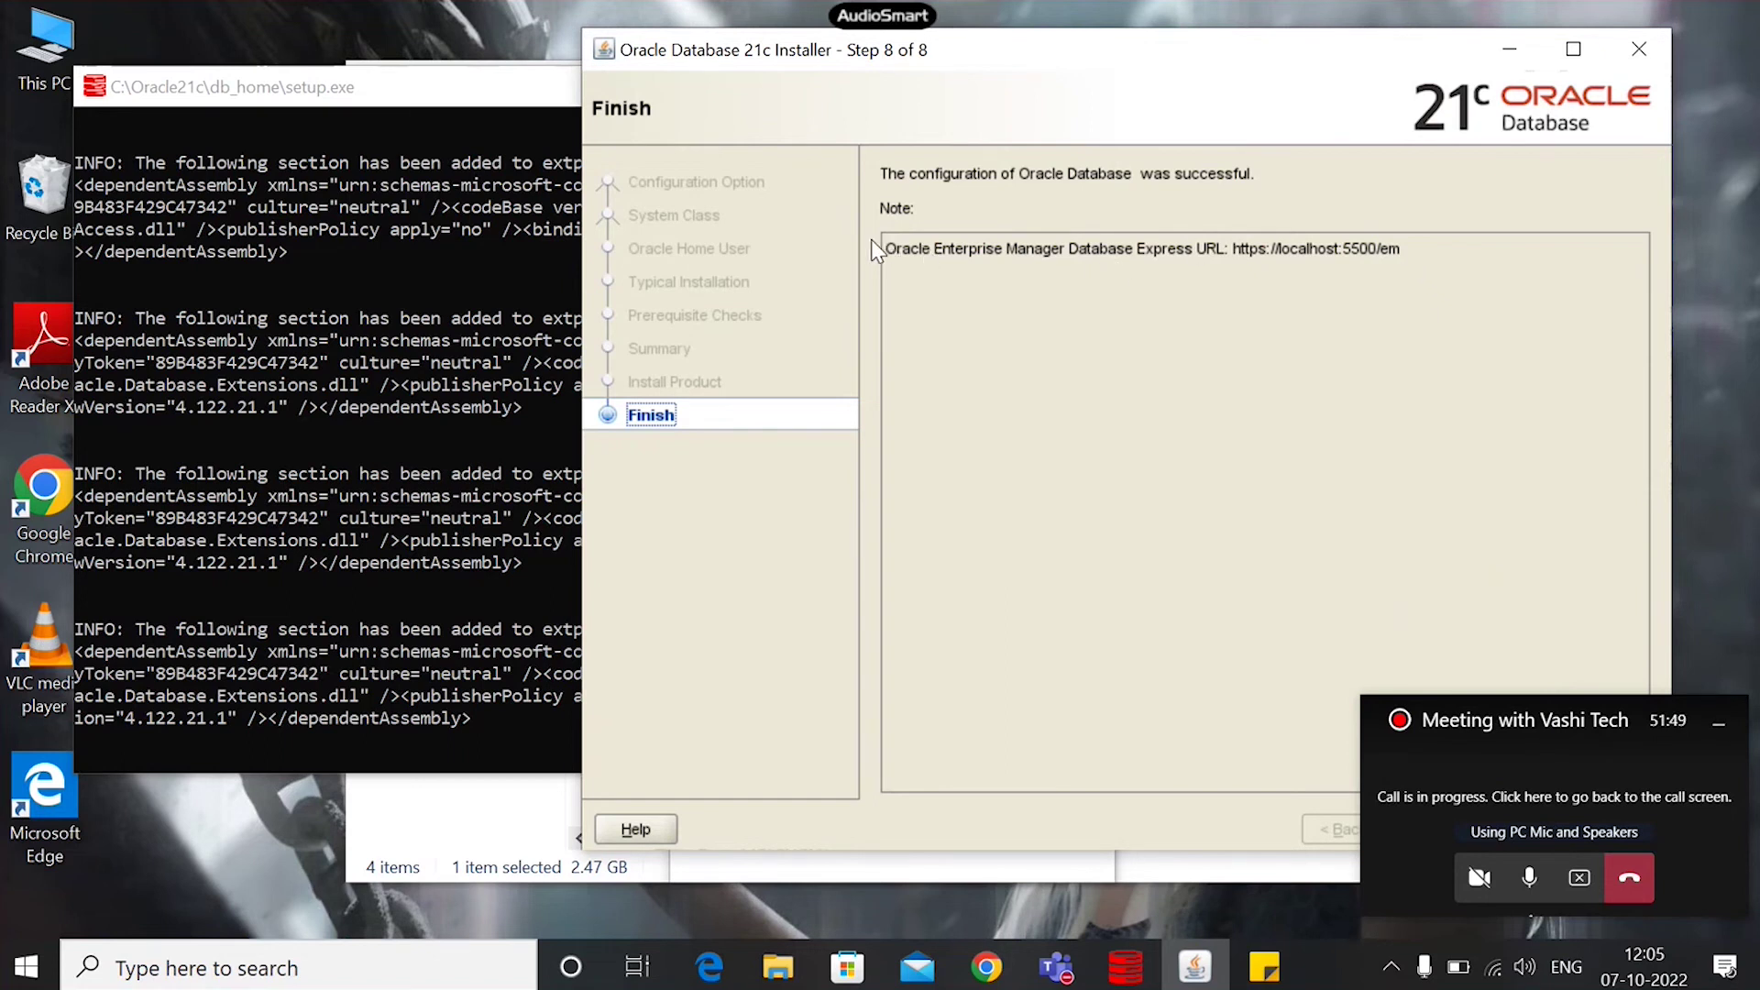
left_click_drag(885, 249, 1047, 257)
key("ctrl+c")
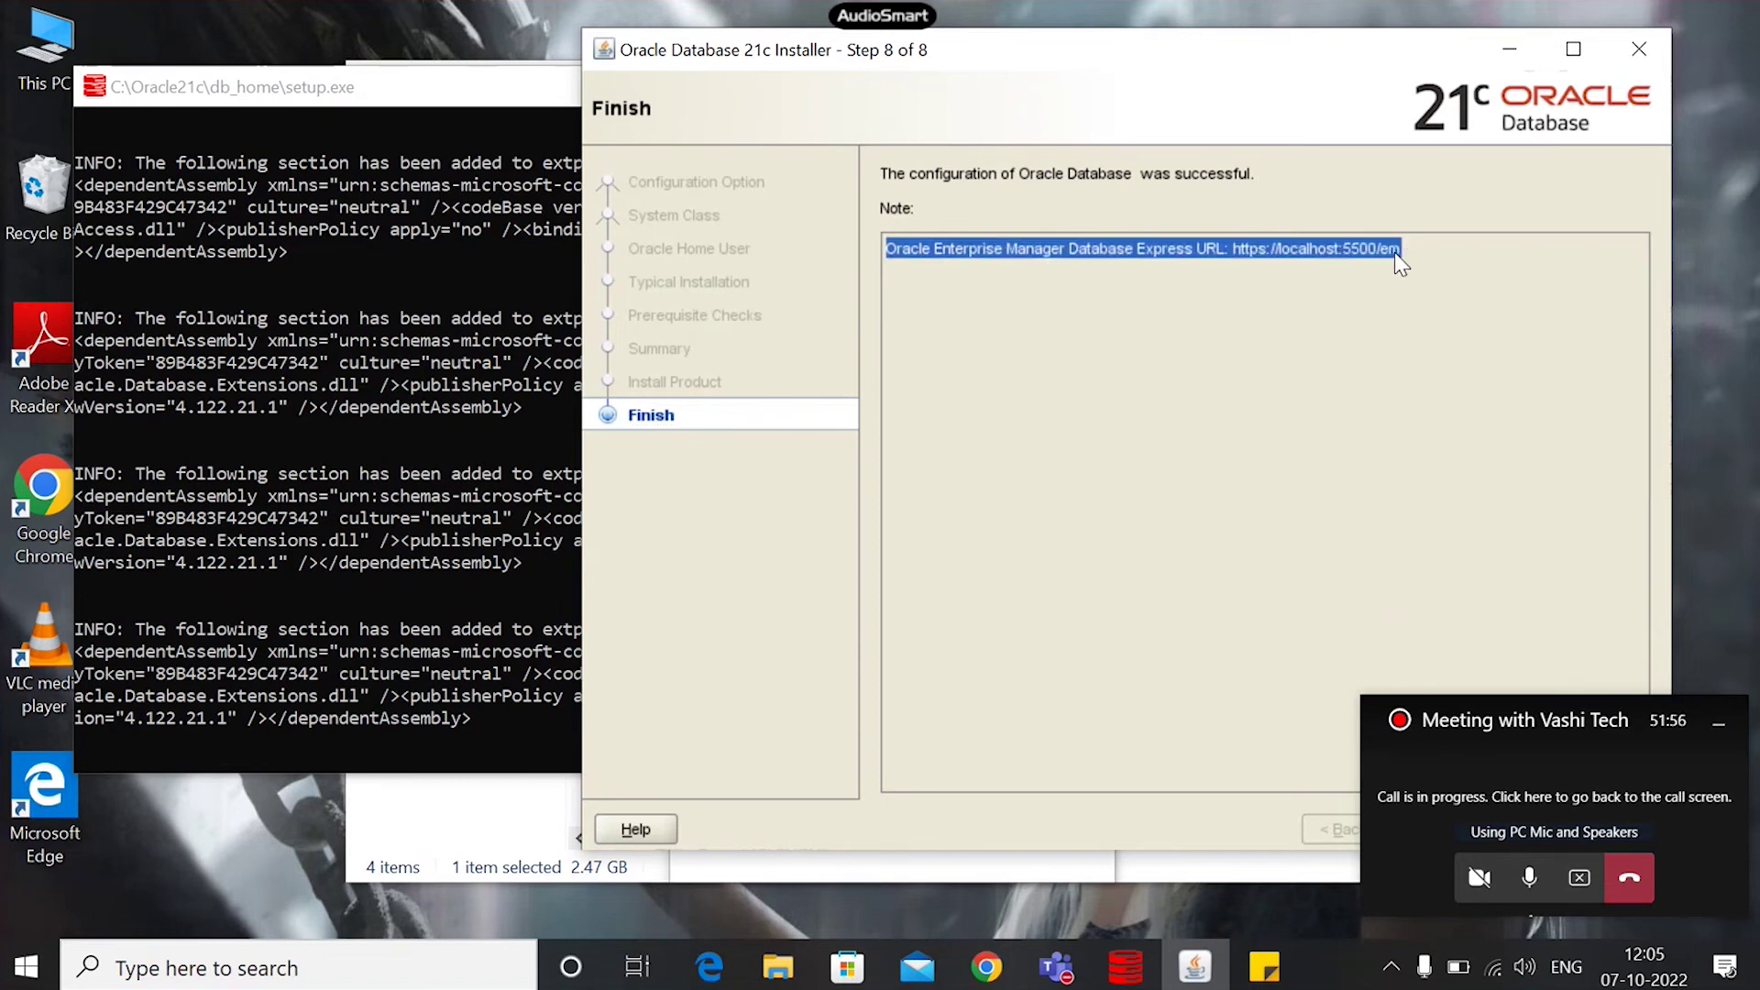
Paste the Enterprise Manager URL on a new line in the credentials sticky note
left_click(1264, 967)
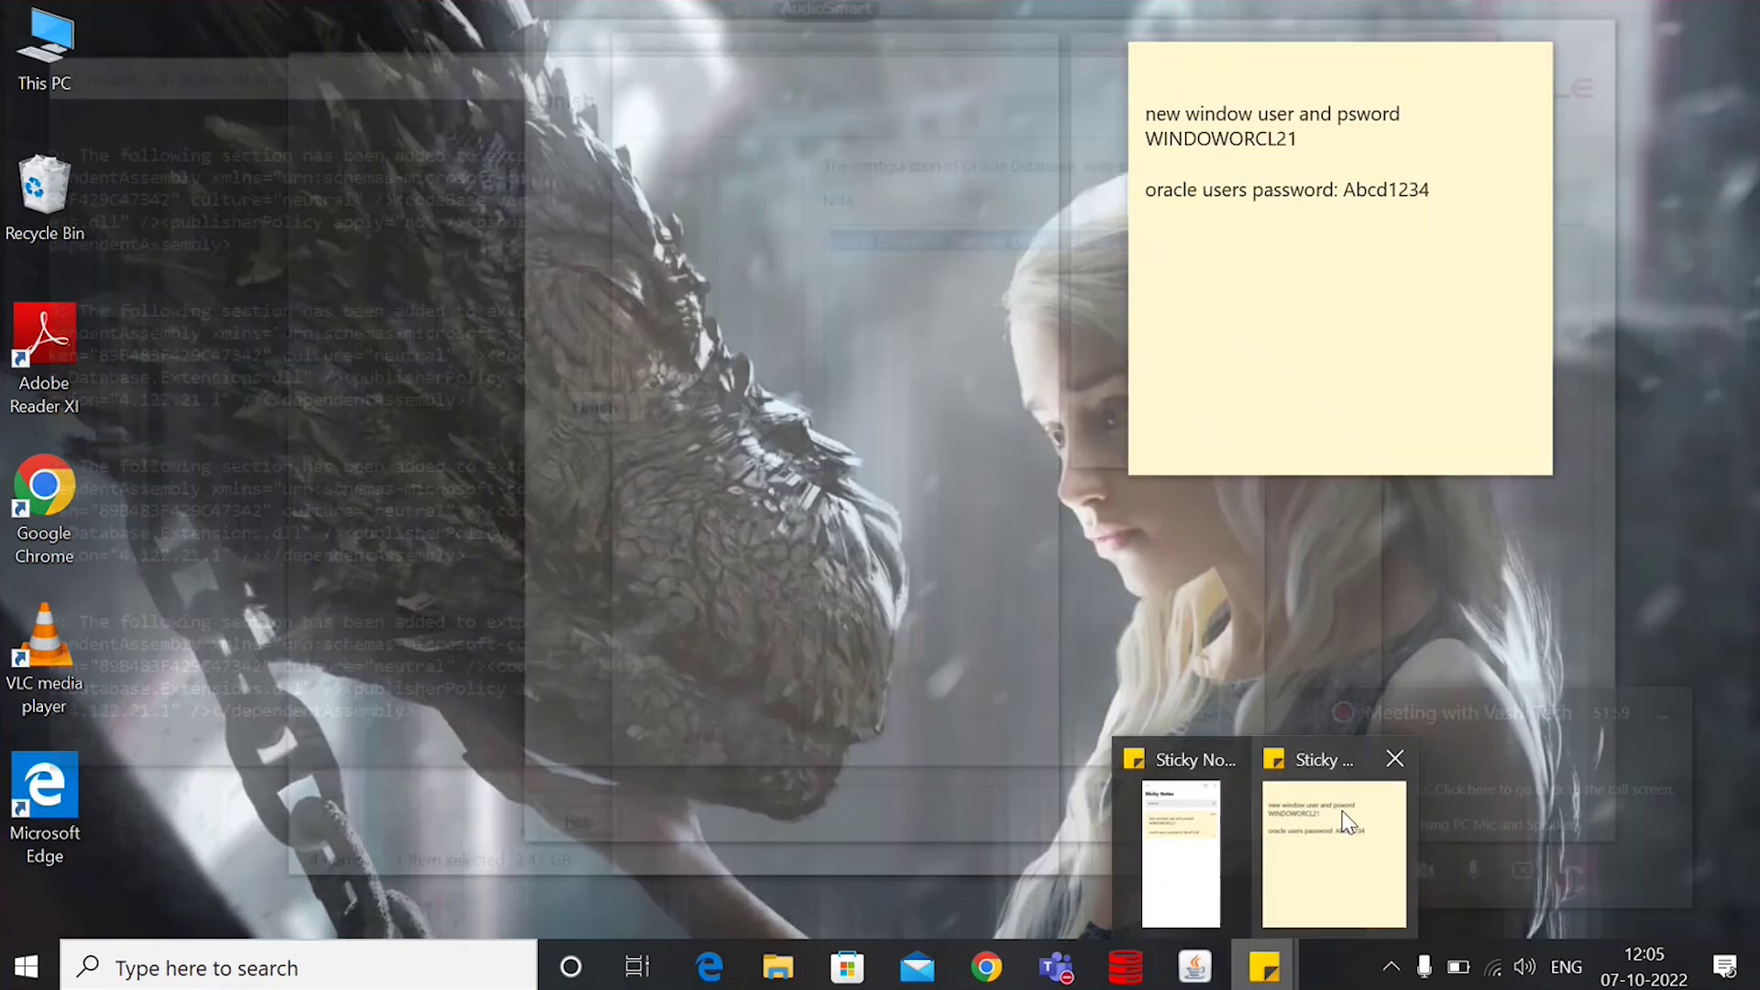
left_click(1332, 859)
left_click(1463, 373)
key("Return")
key("Return")
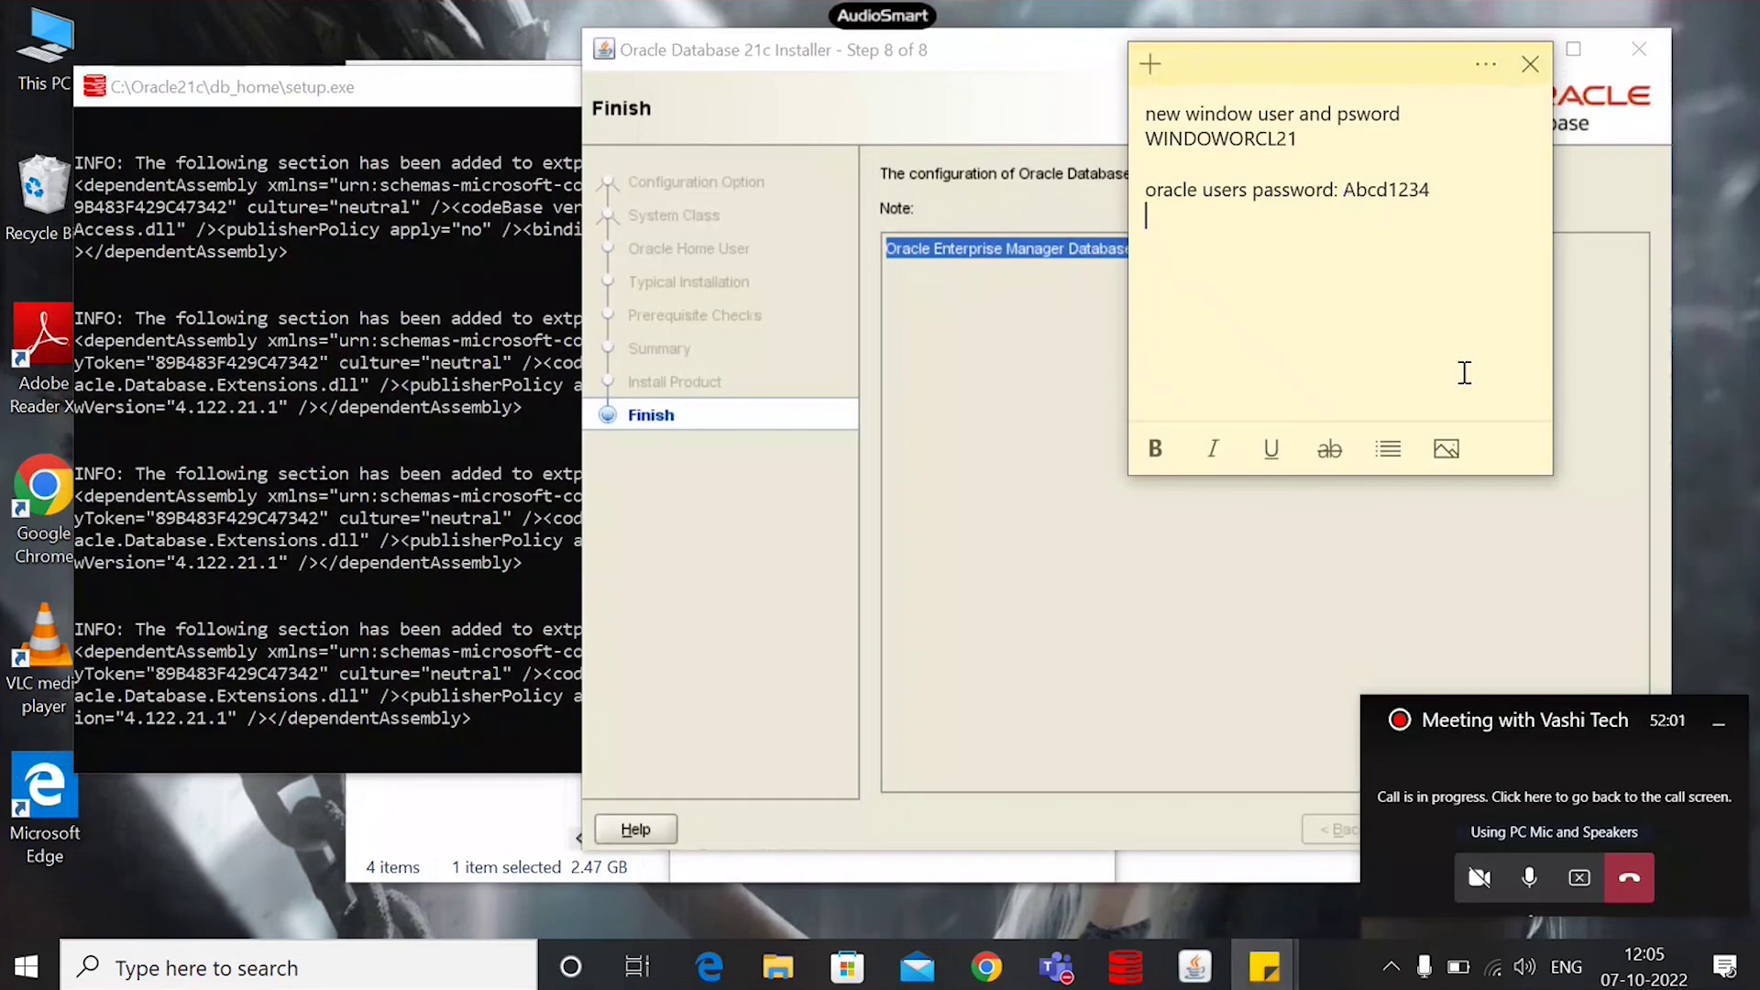
key("ctrl+v")
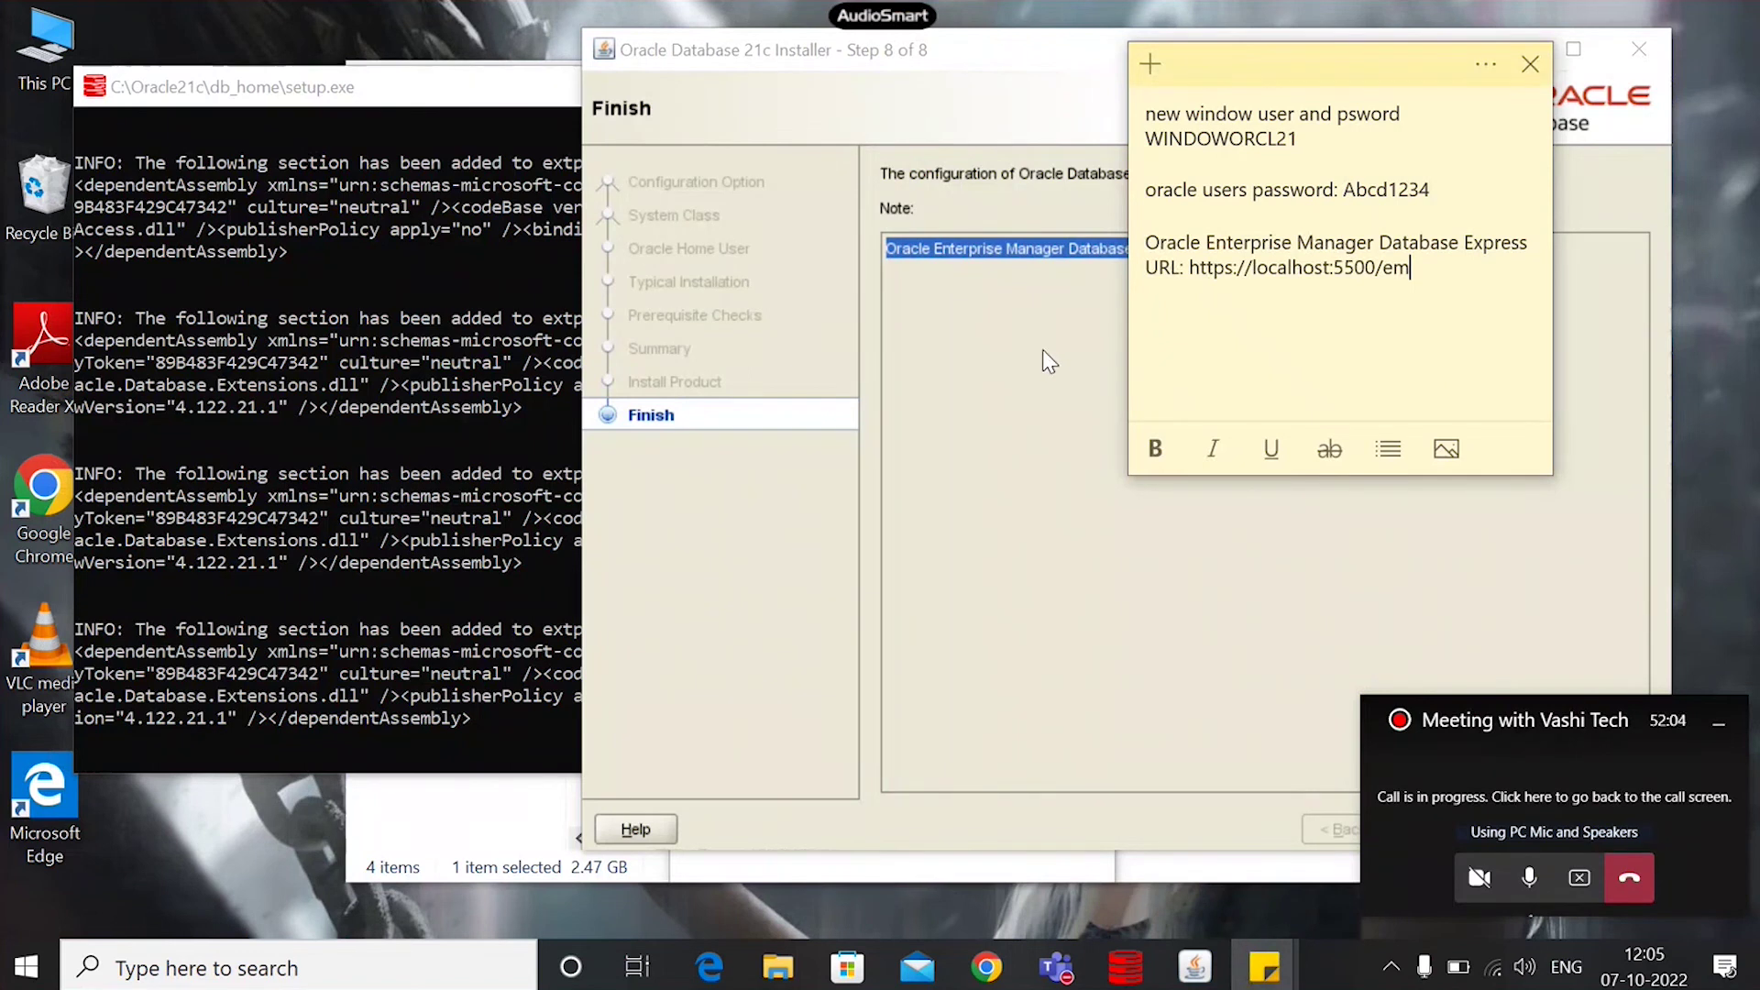
Dismiss the call notification and close the finished Oracle installer
left_click(1042, 349)
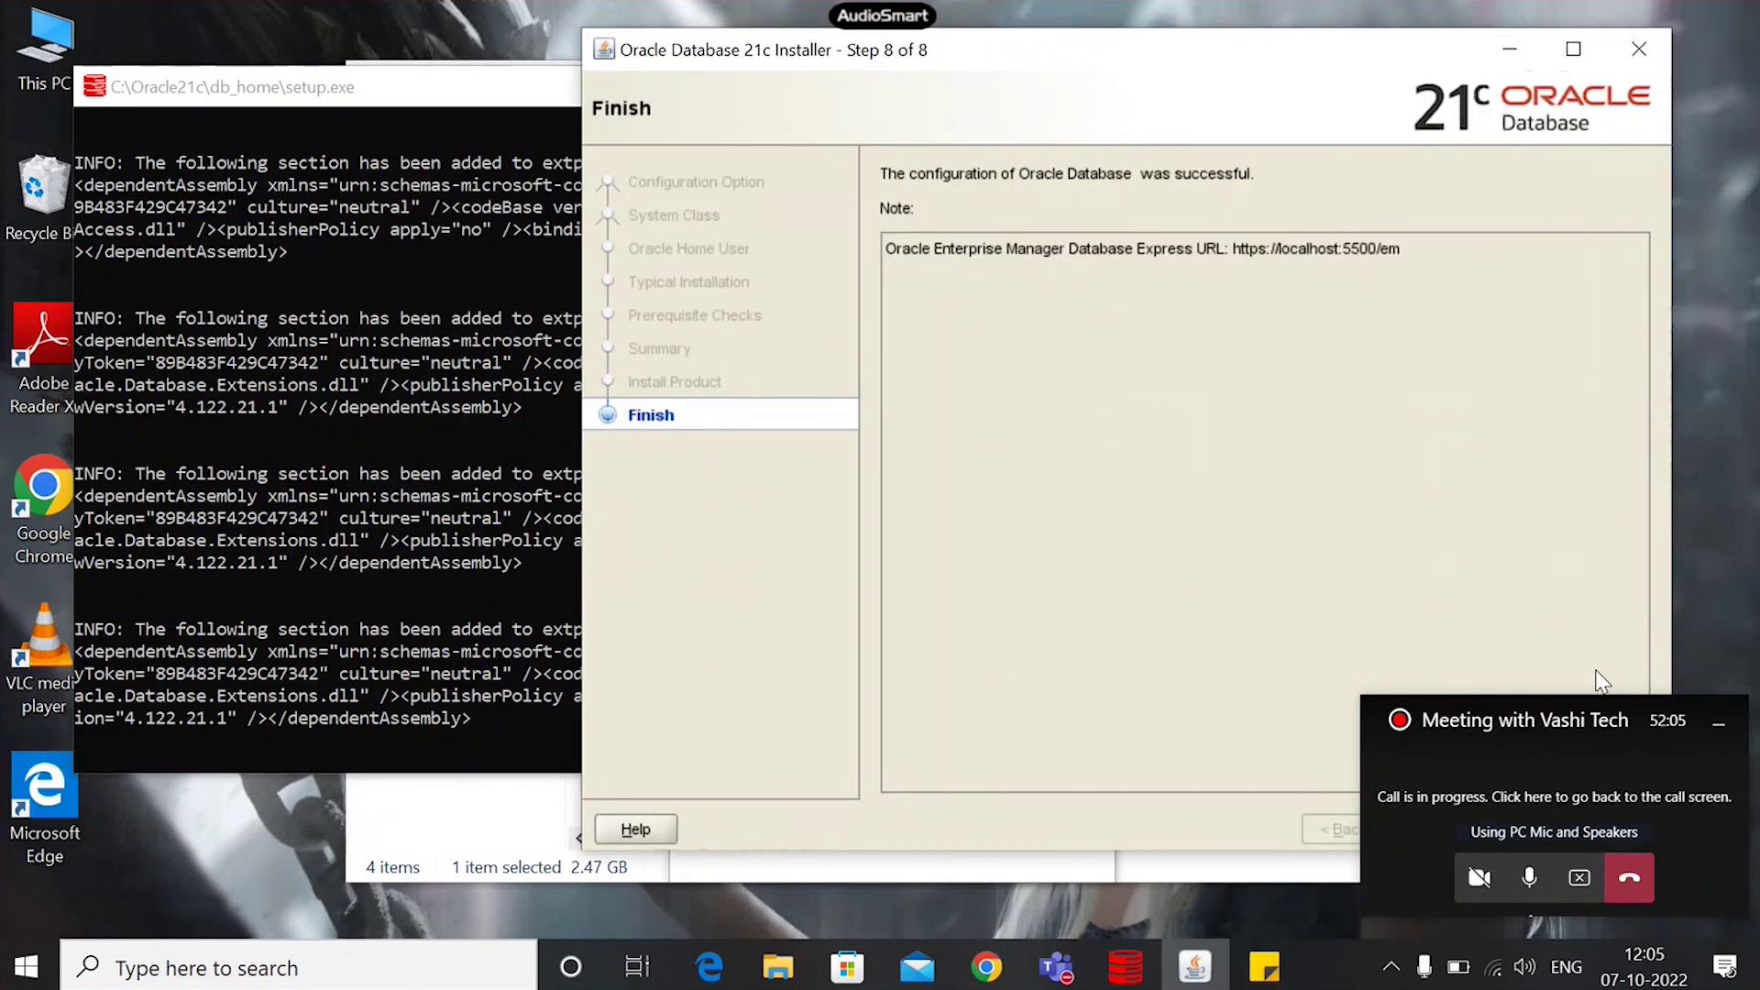
left_click(1722, 727)
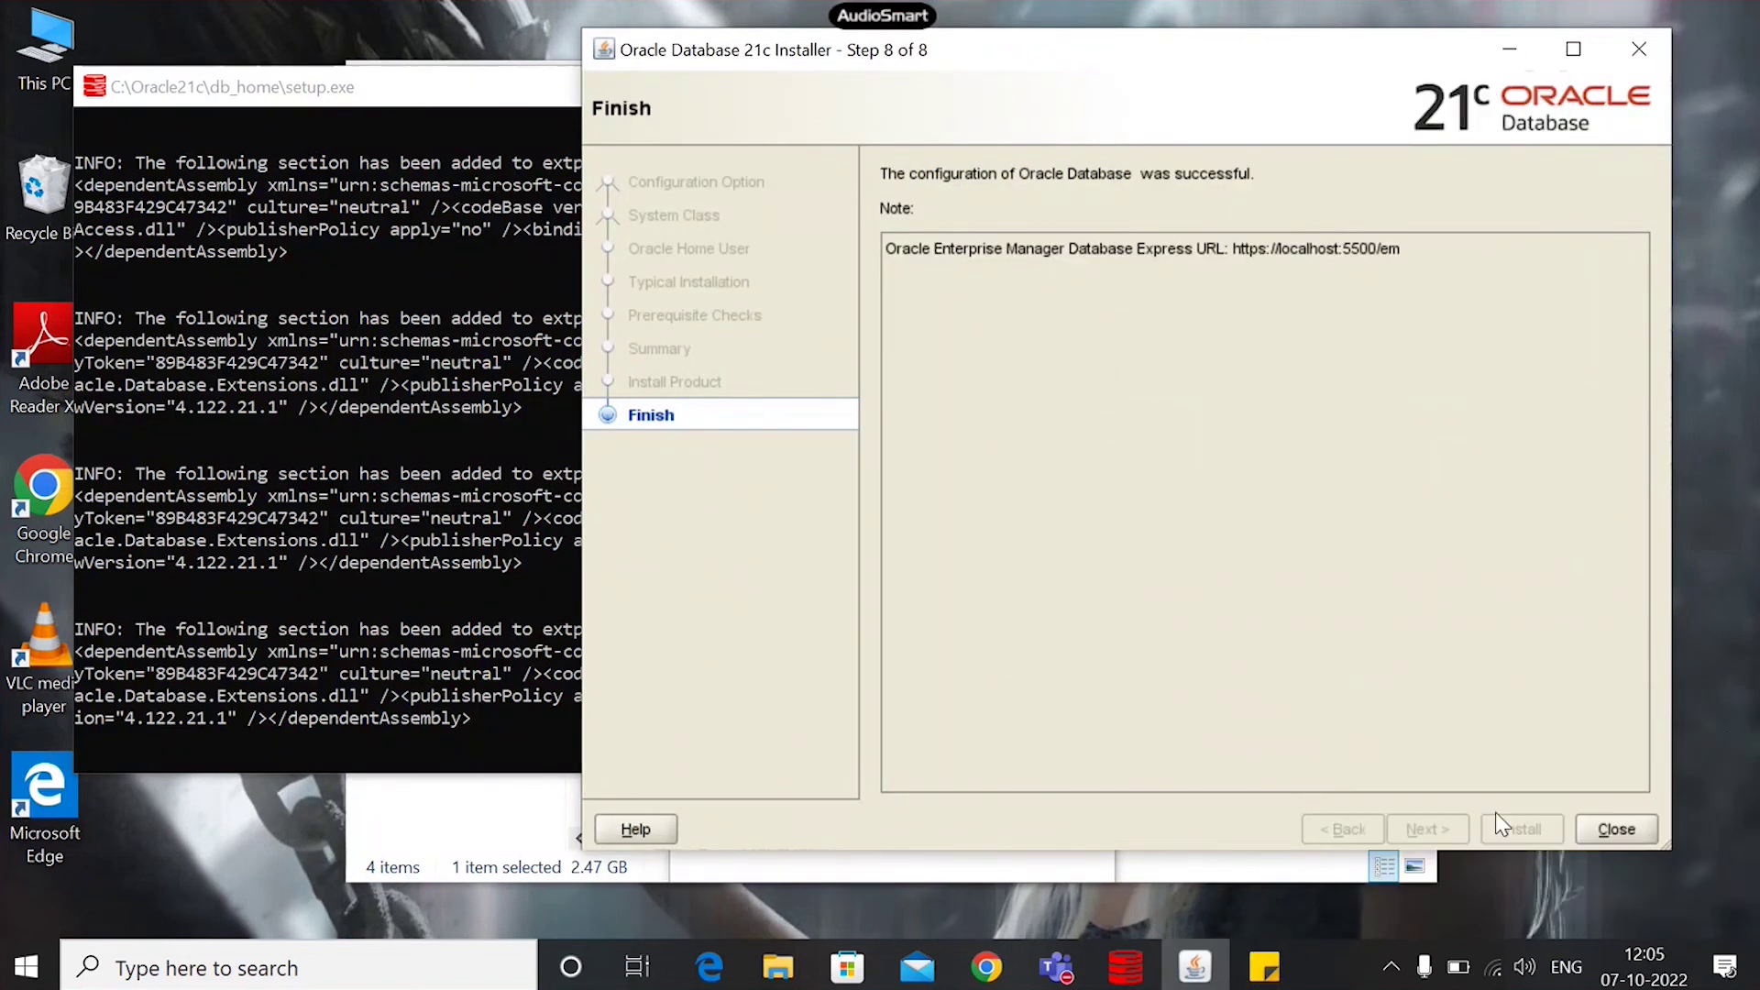
left_click(1615, 829)
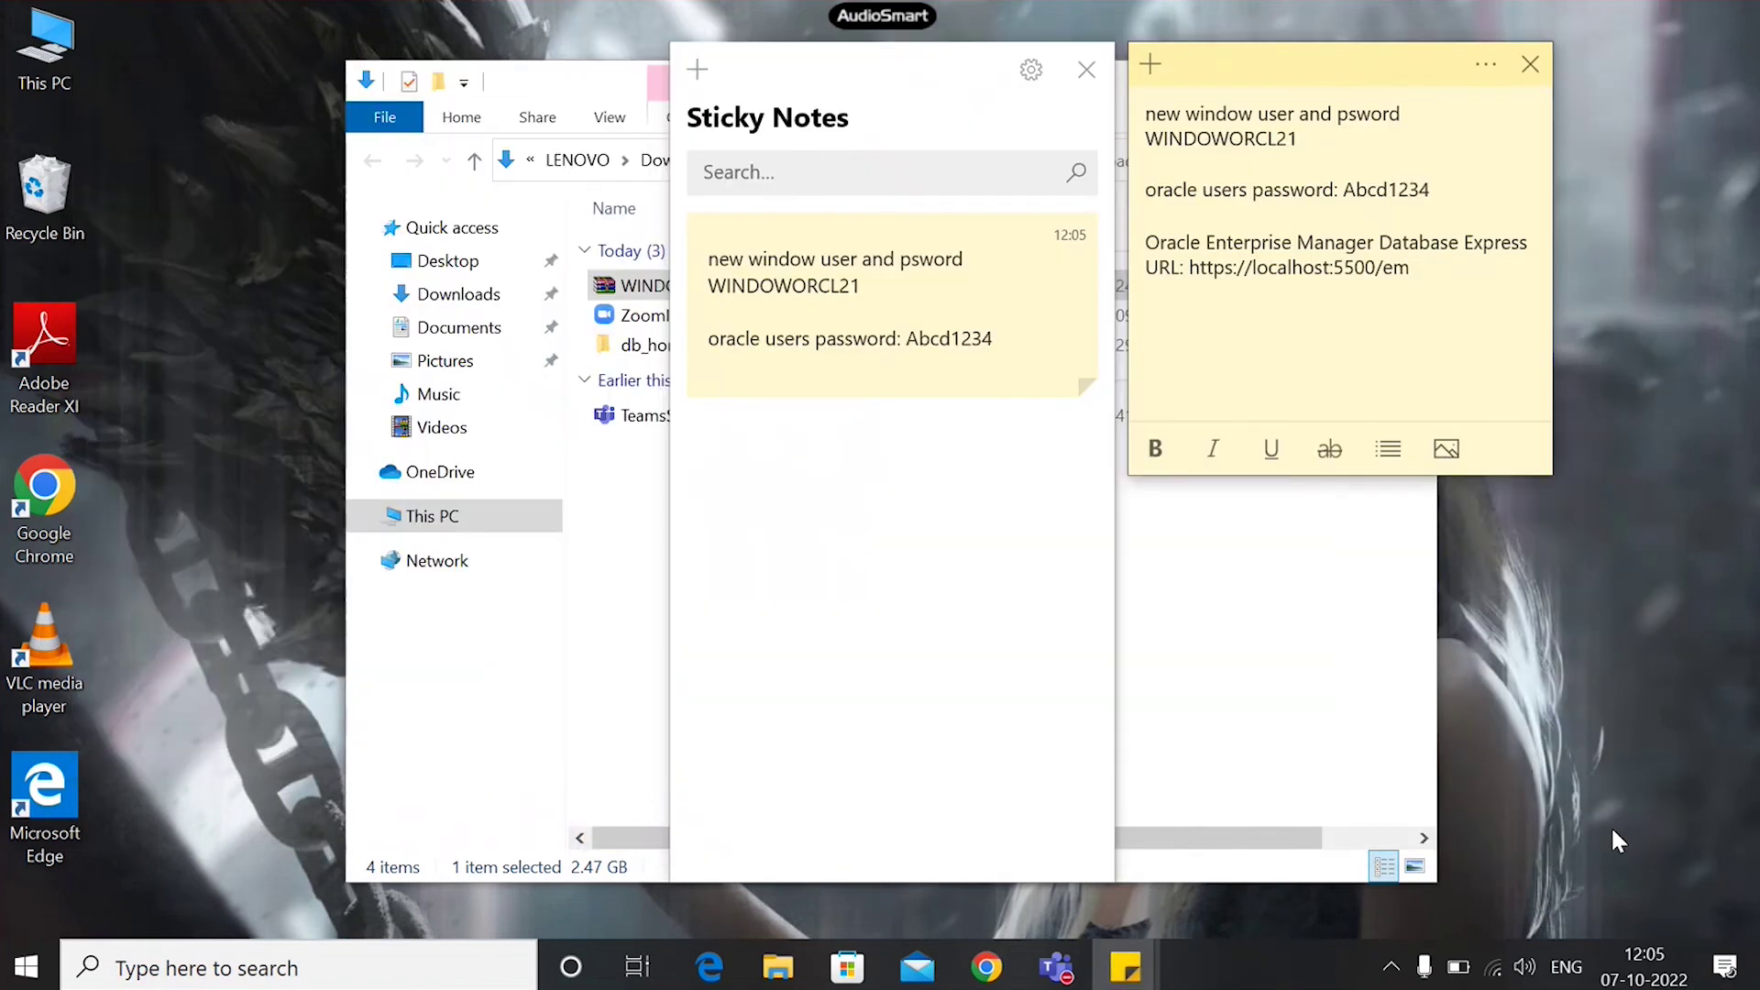
Close the Downloads folder window and start a Windows search
left_click(1184, 623)
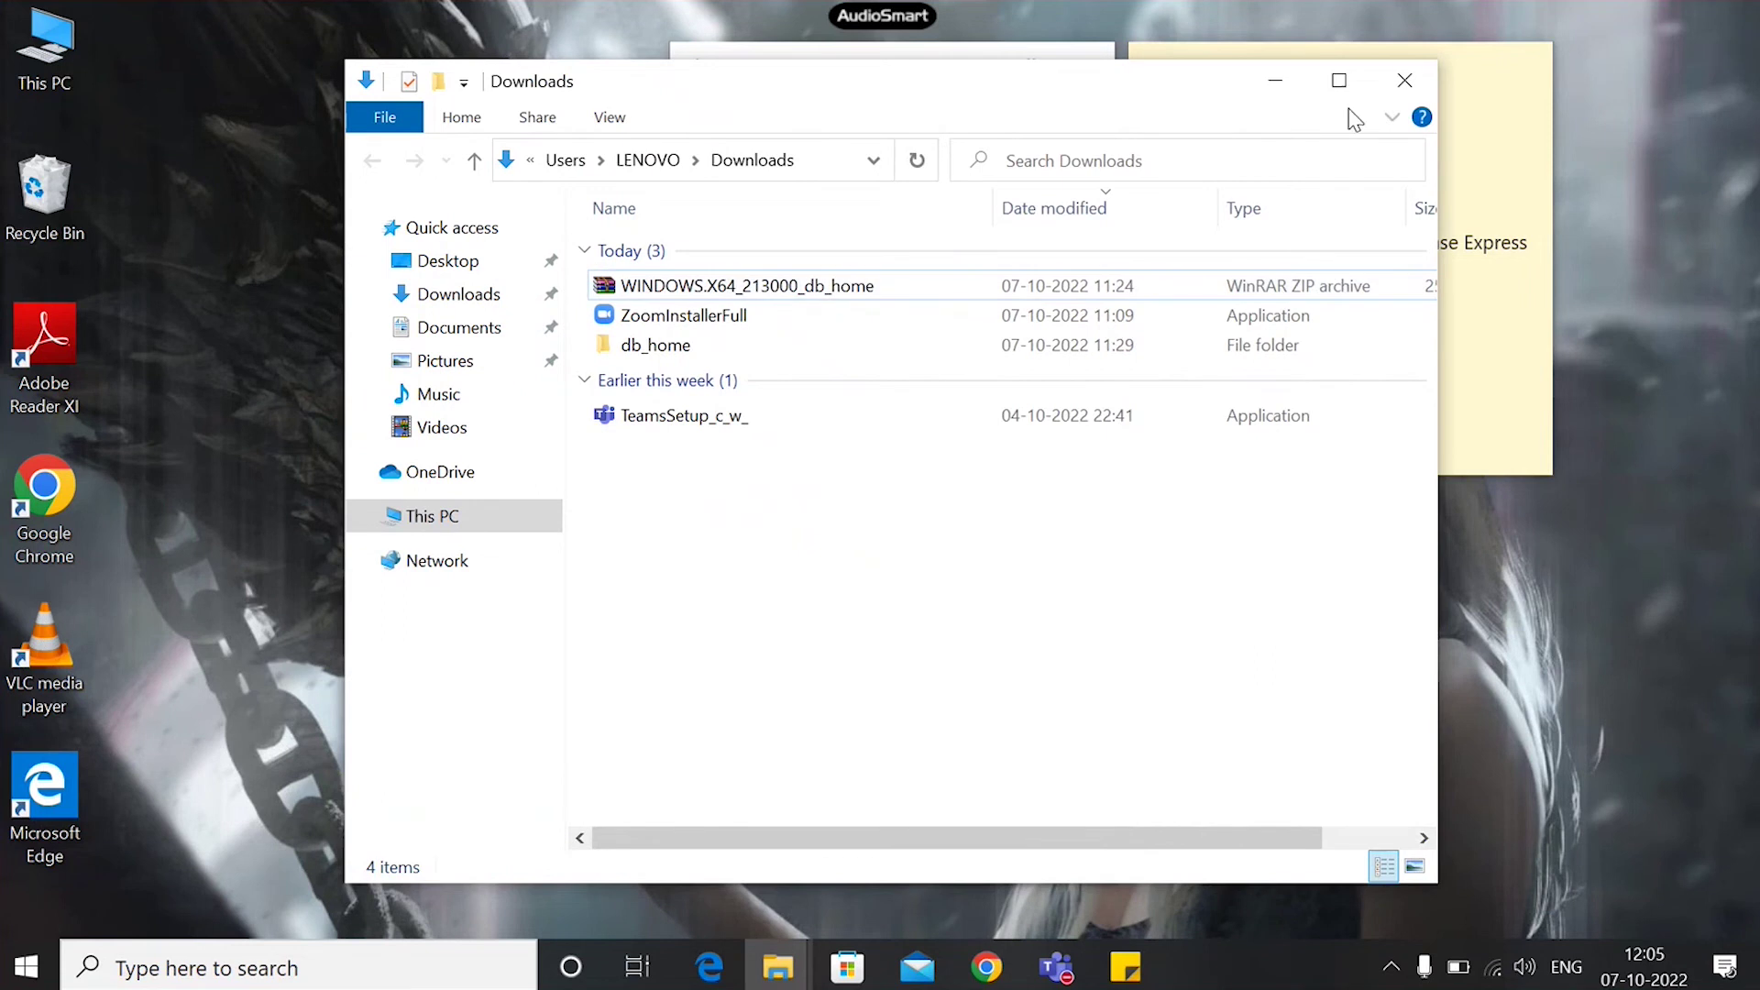
left_click(1400, 89)
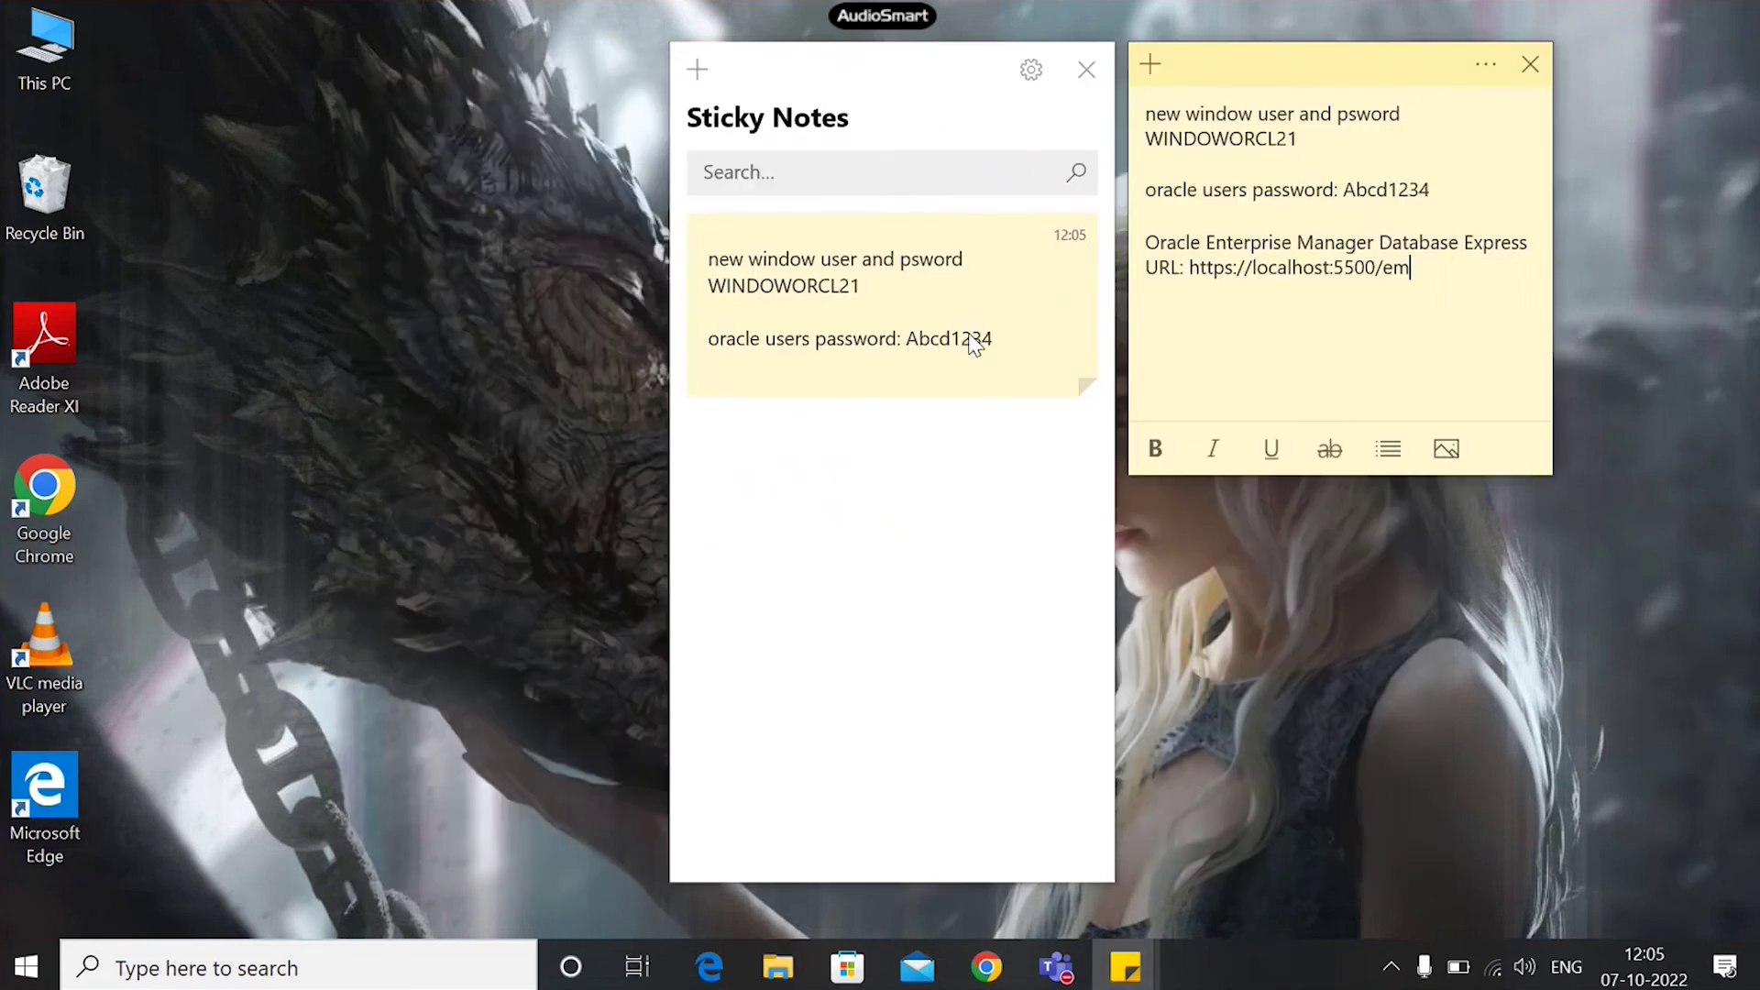
left_click(196, 983)
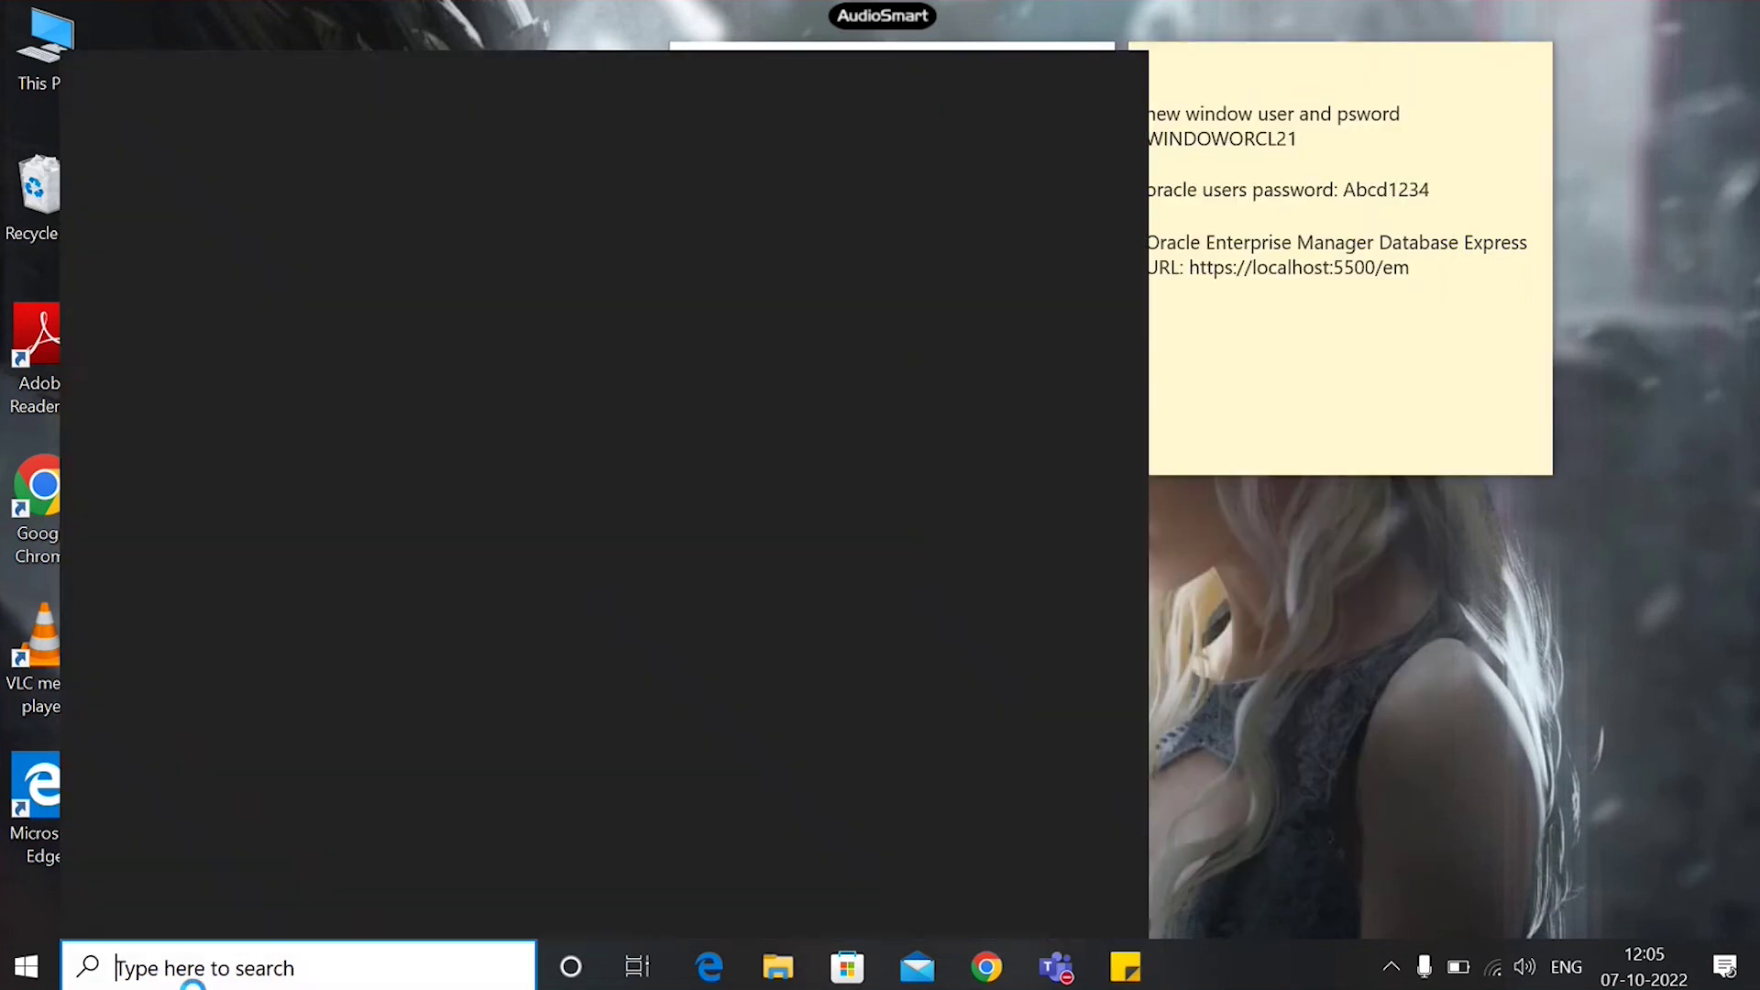
Launch Command Prompt via the 'cmd' search and start sqlplus
type("cmd")
key("Return")
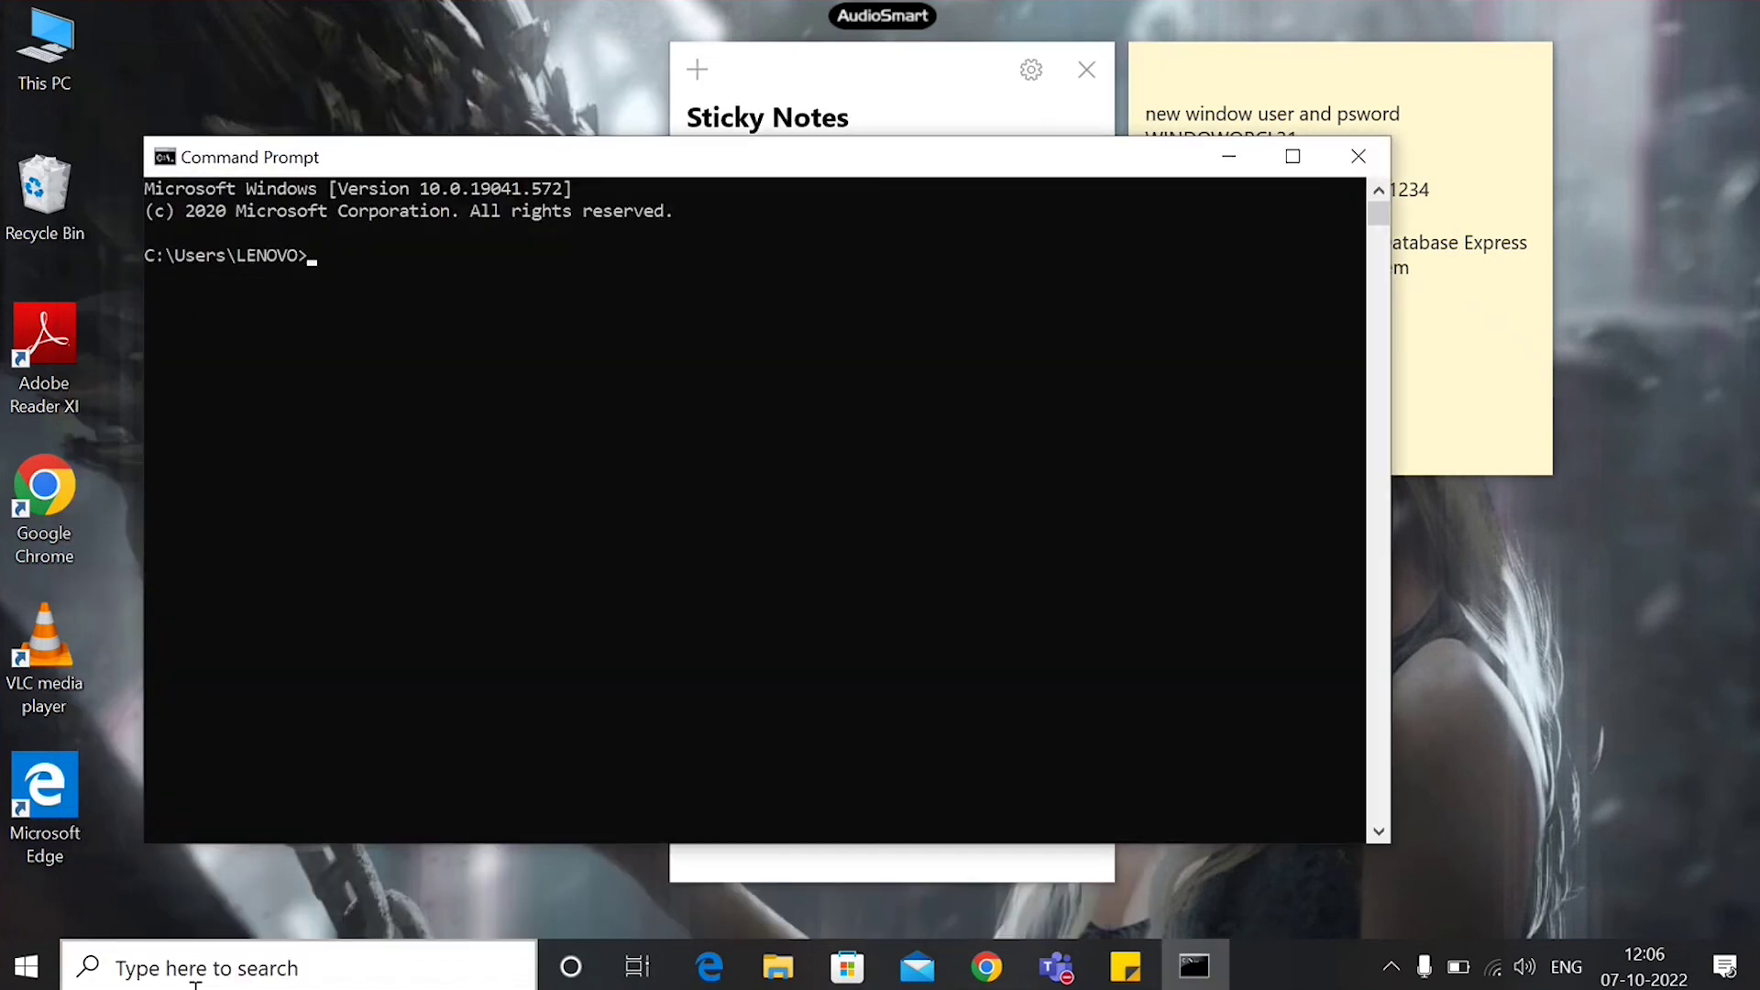
type("sqlplus")
key("Return")
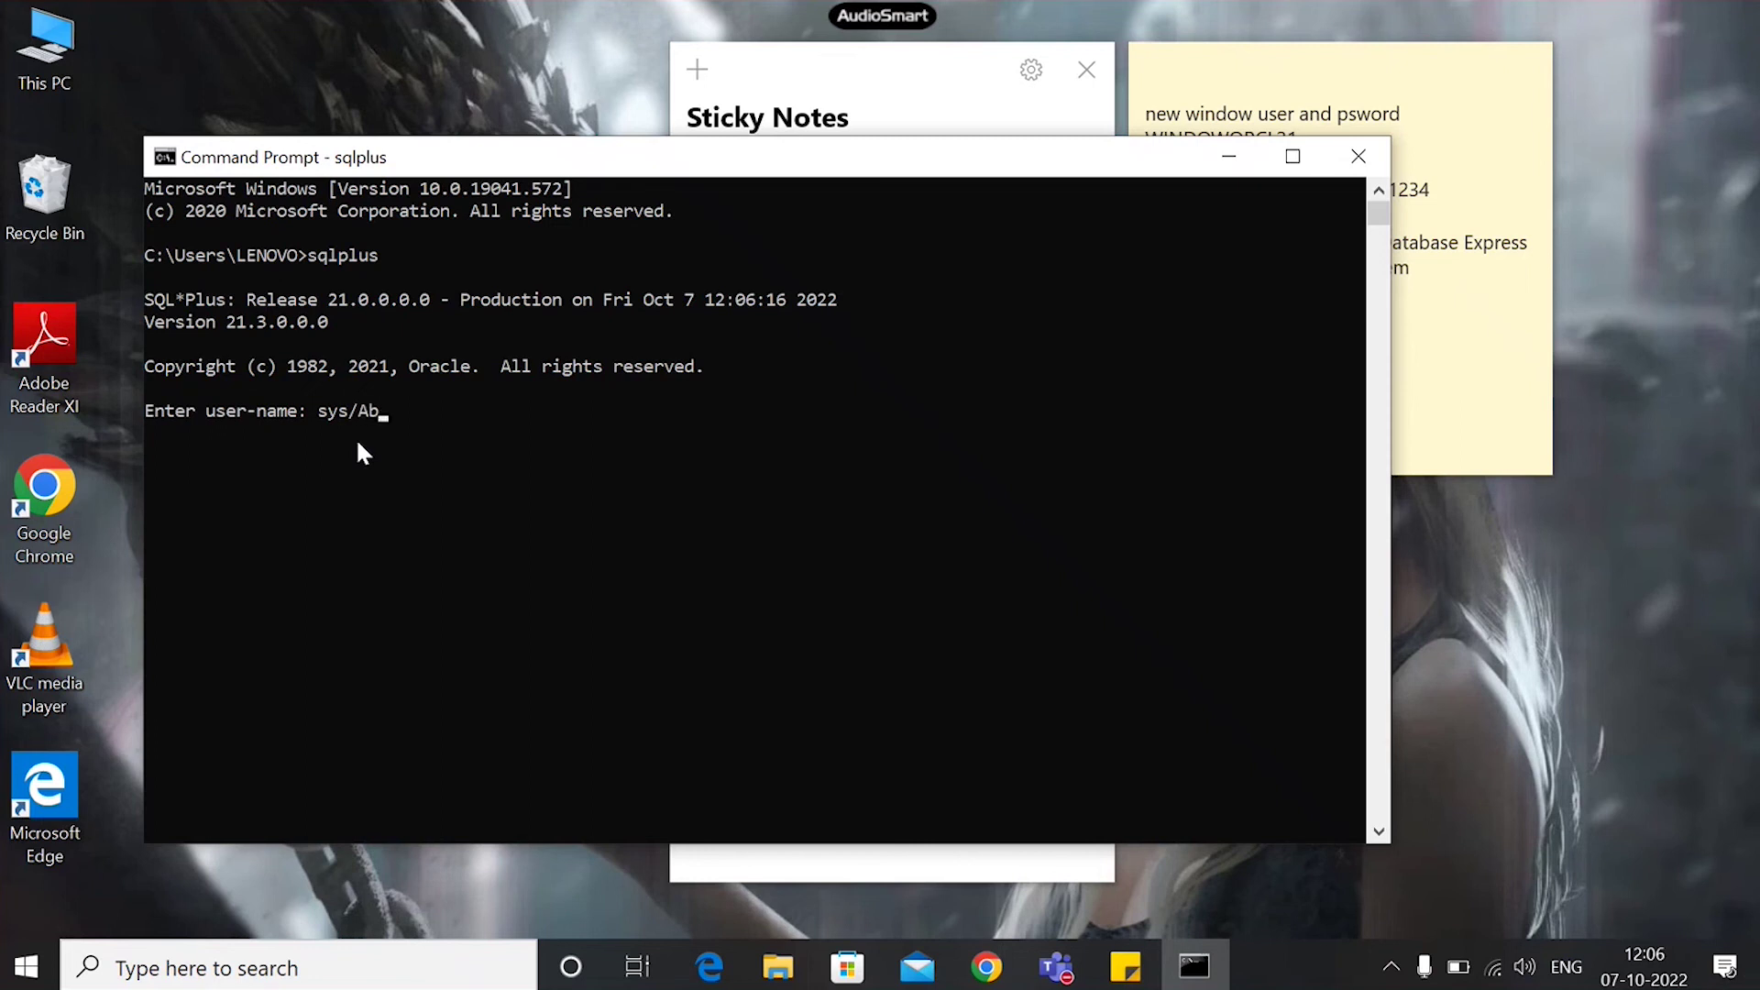
Attempt the sys login, then after ORA-28009 log in as the system user instead
key("Return")
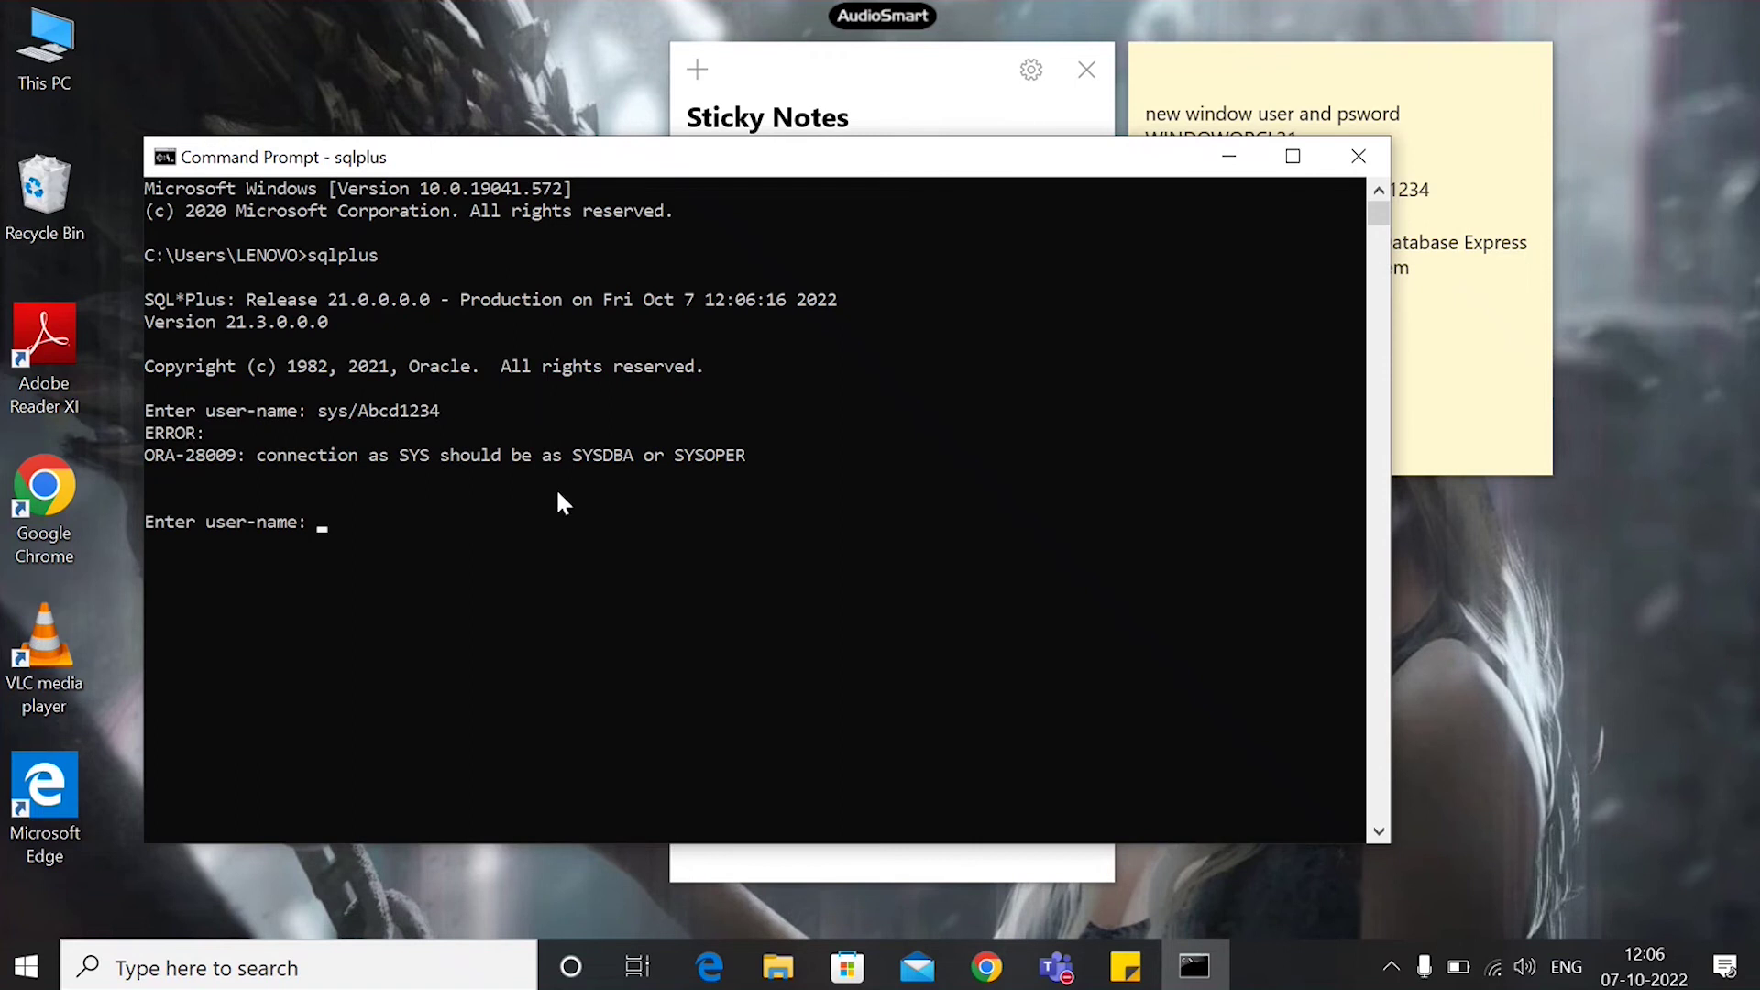
key("Up")
key("Left")
key("Left")
key("Left")
key("Left")
key("Left")
key("Left")
key("Left")
key("Left")
key("Left")
type("tem")
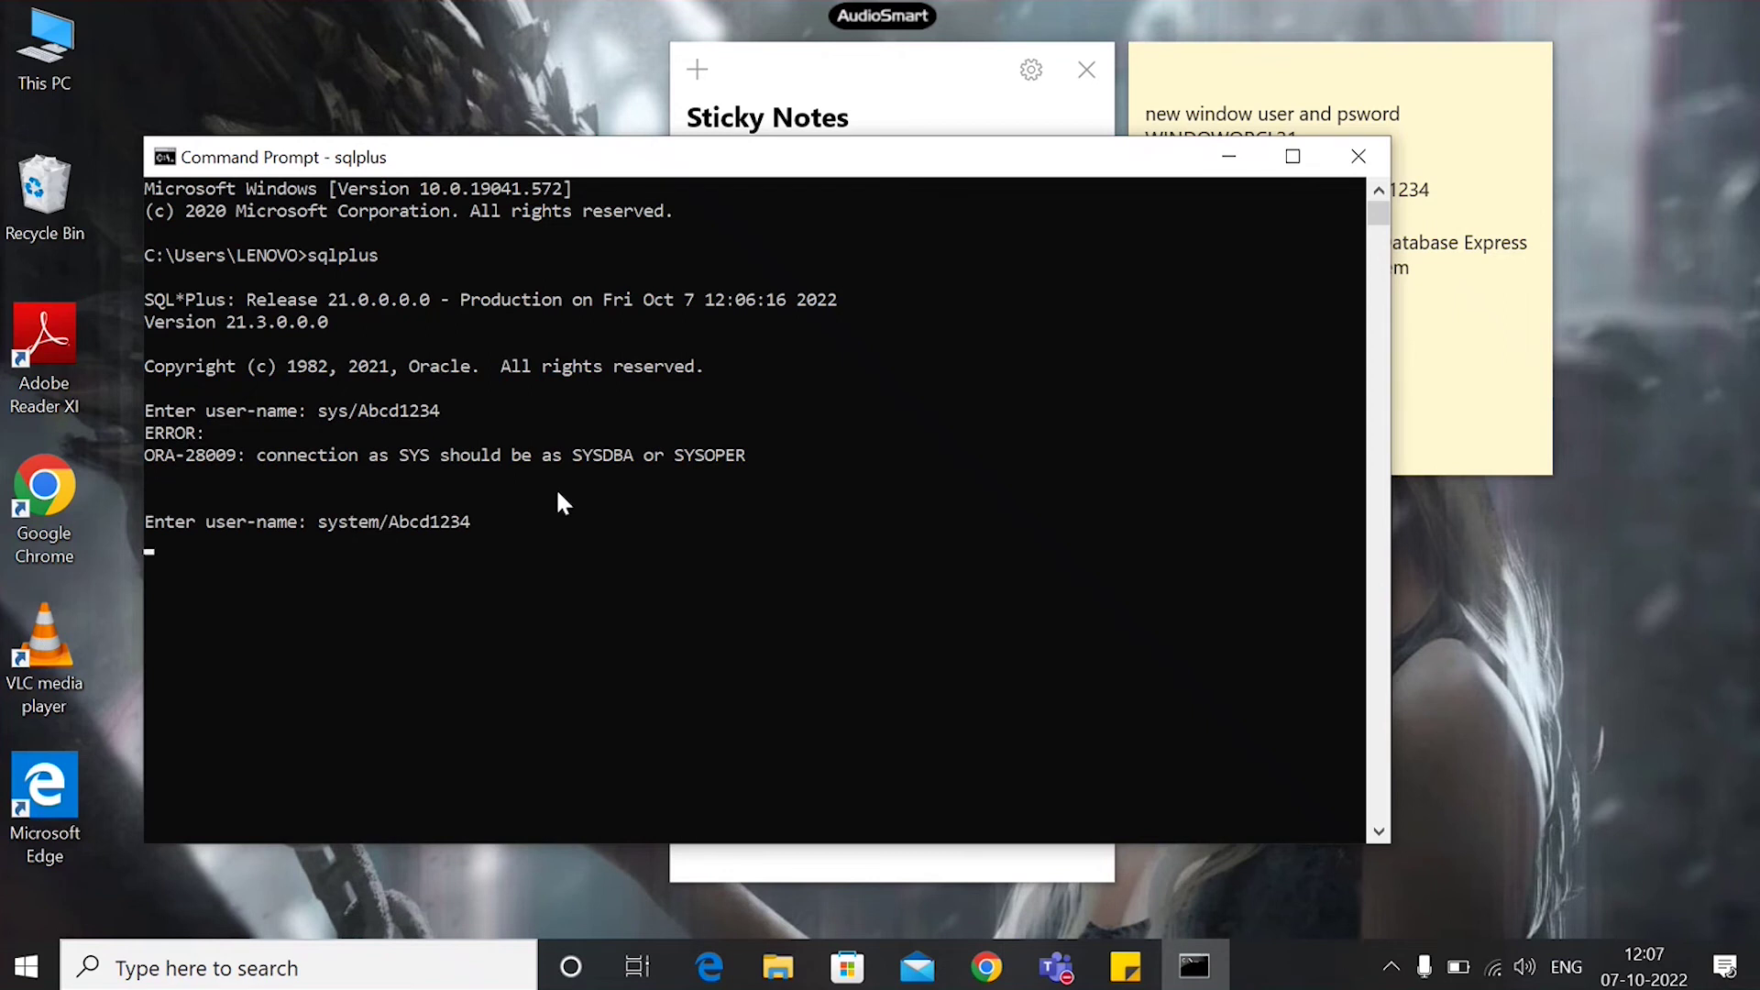
key("Return")
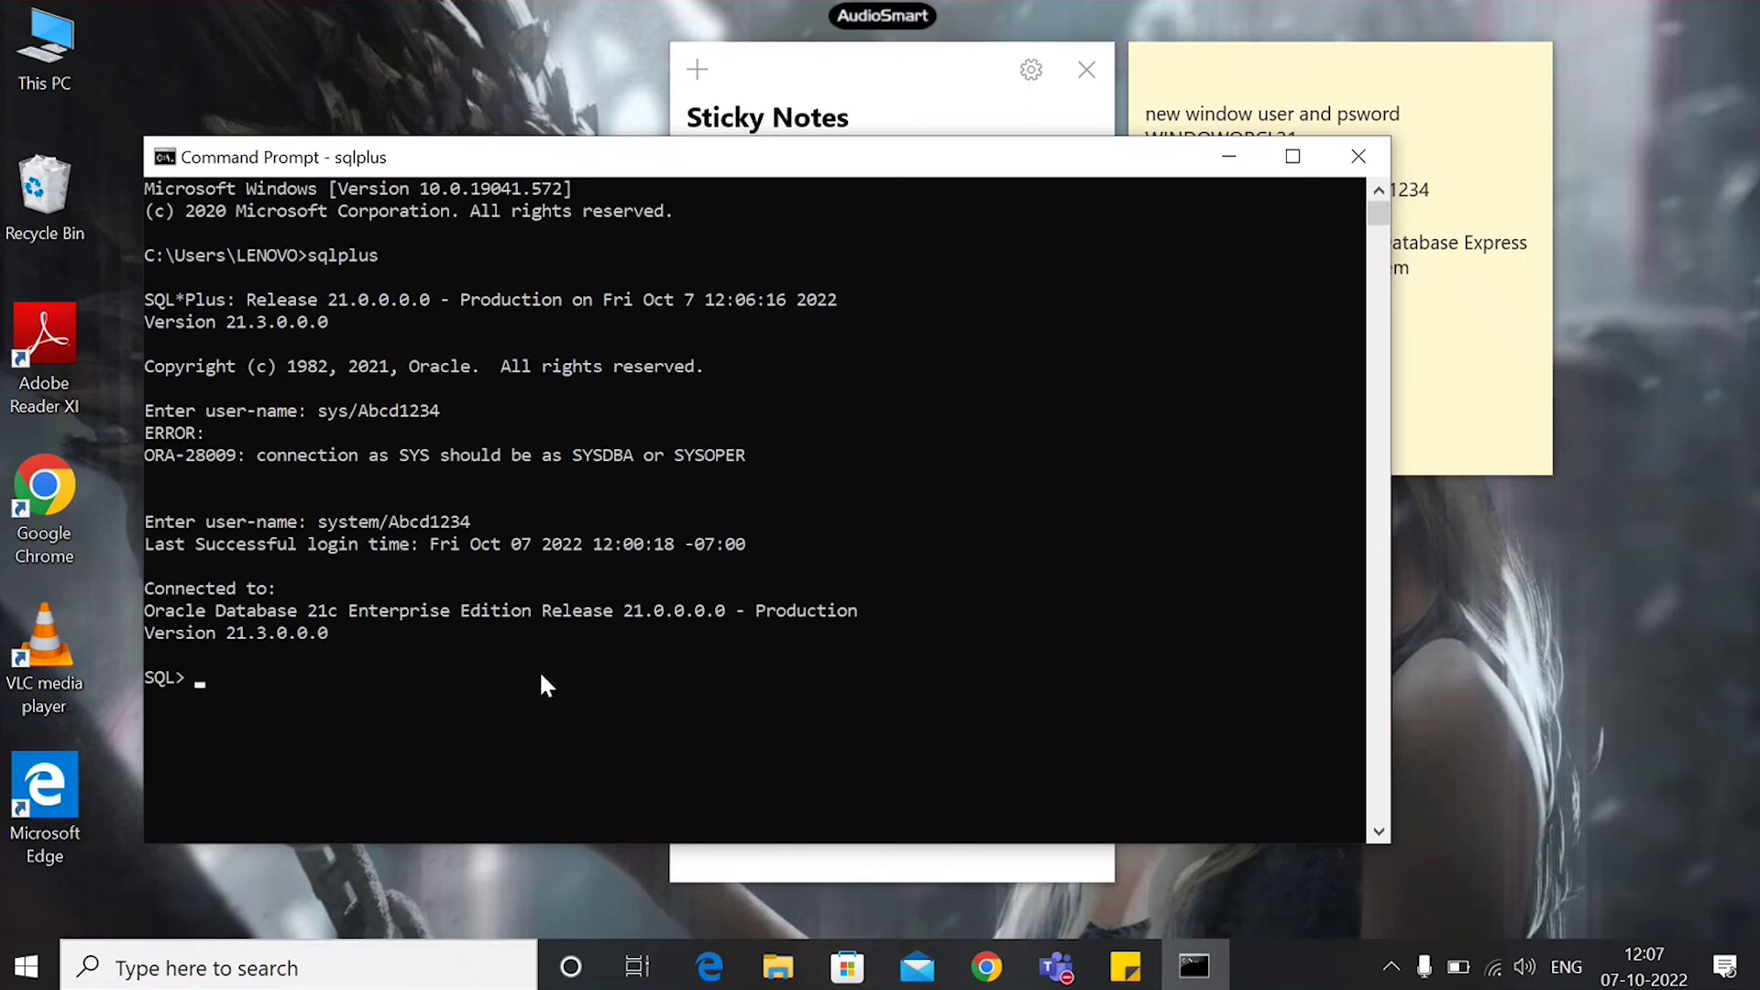
Maximize the console and run select * from dual; which returns X
left_click(1294, 154)
type("sel")
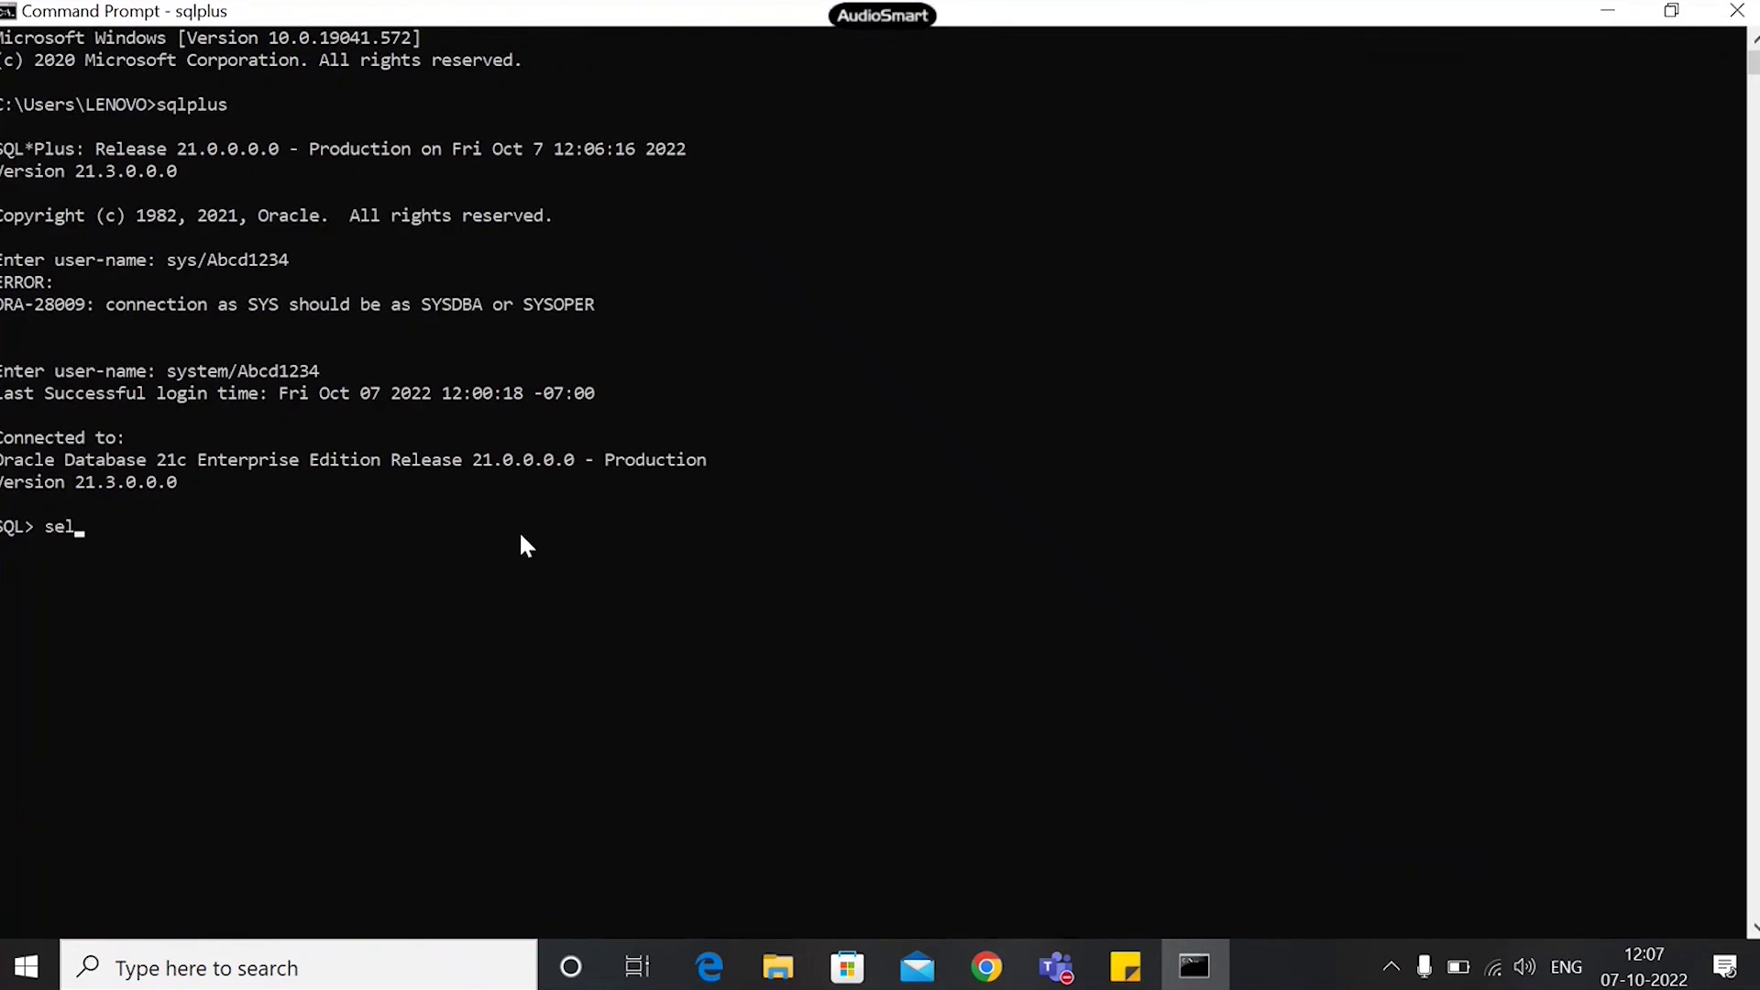
type("ect * from dual;")
key("Return")
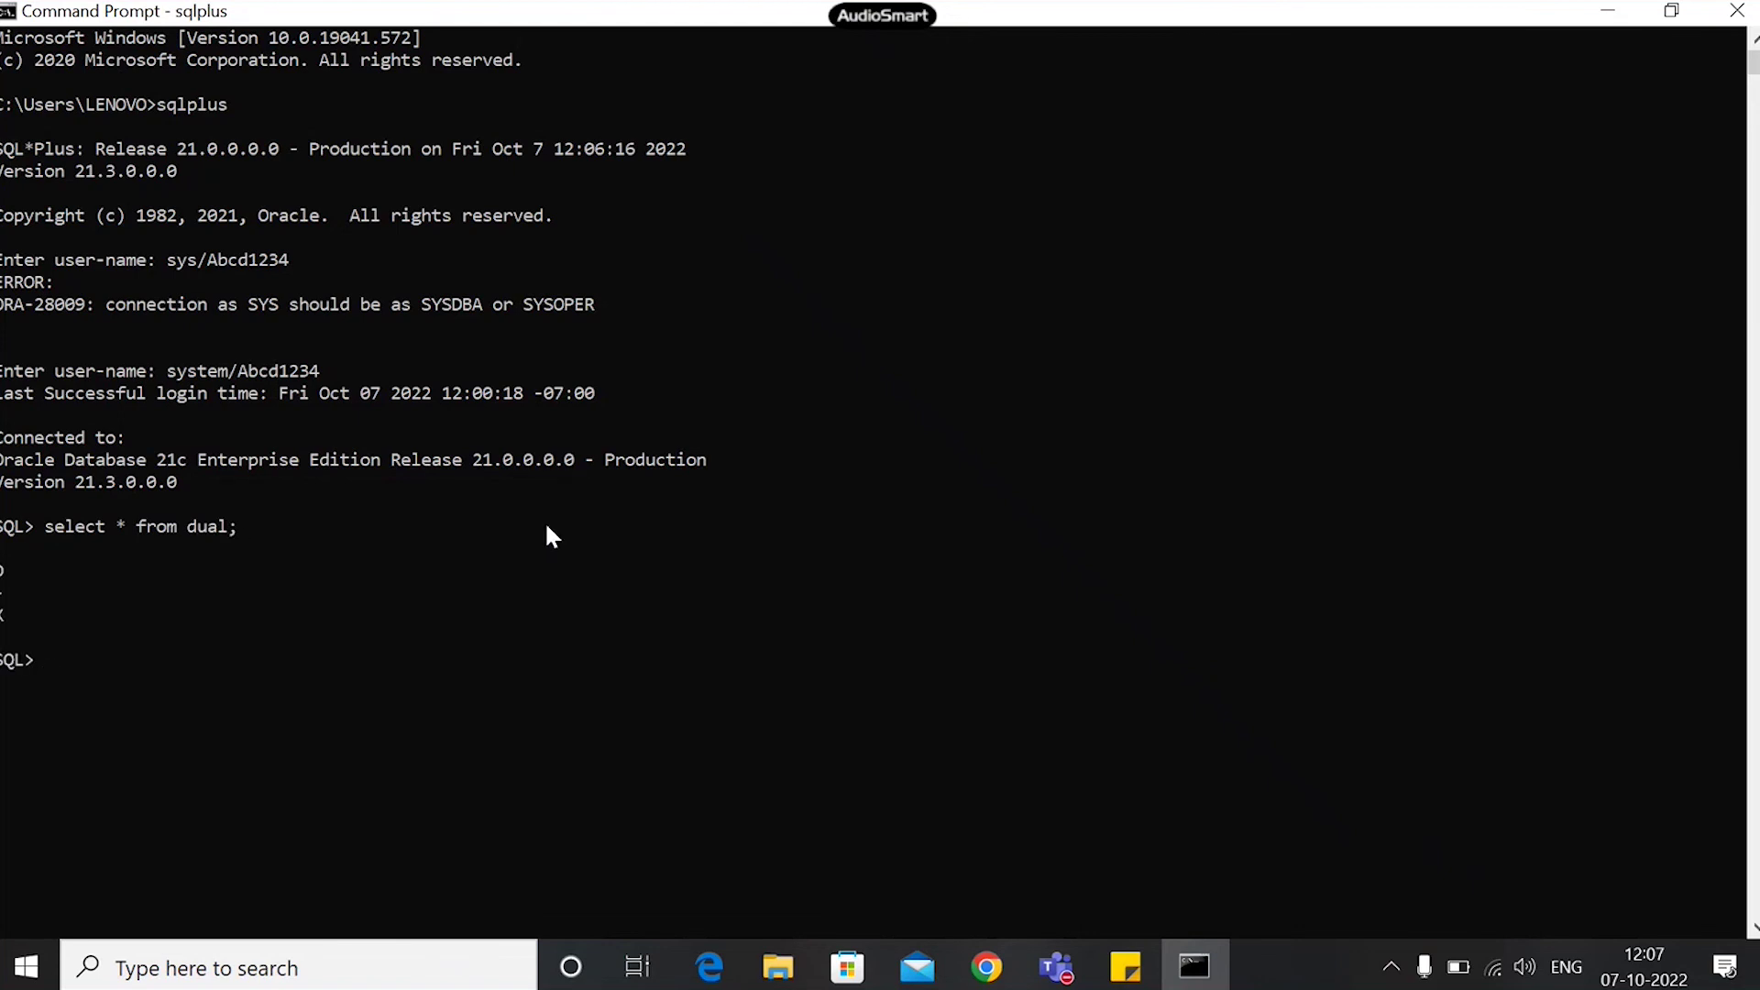
left_click(1670, 11)
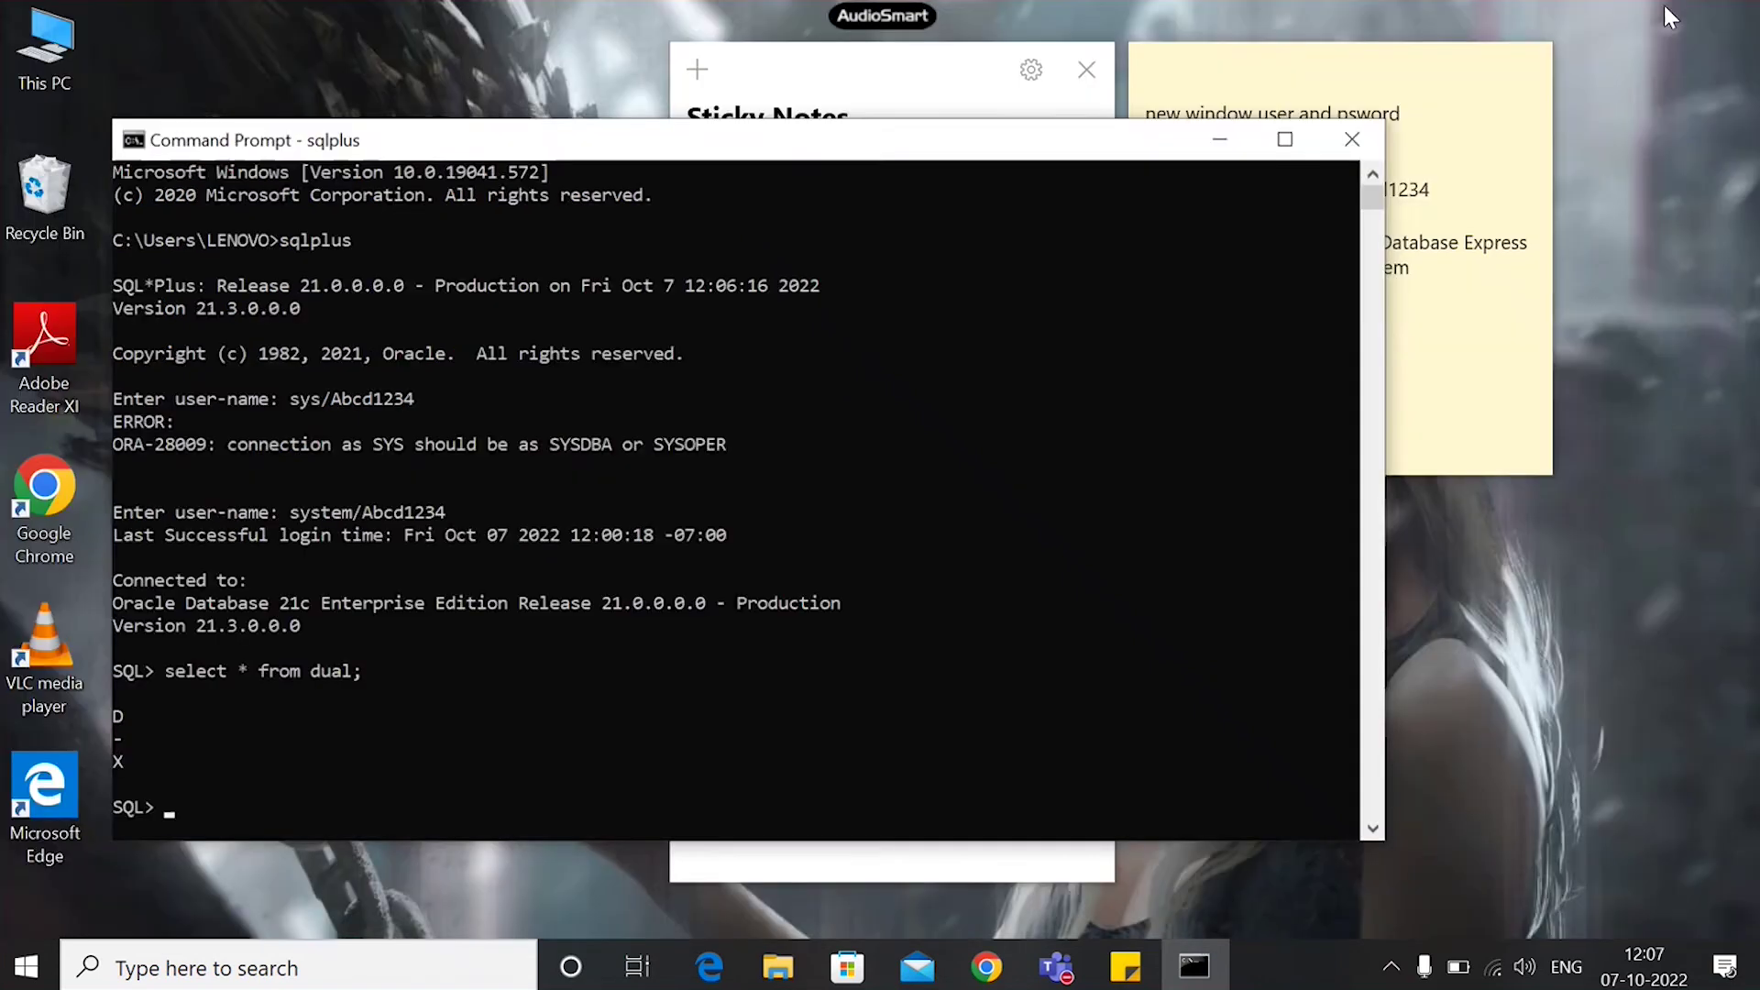
left_click_drag(186, 676, 383, 745)
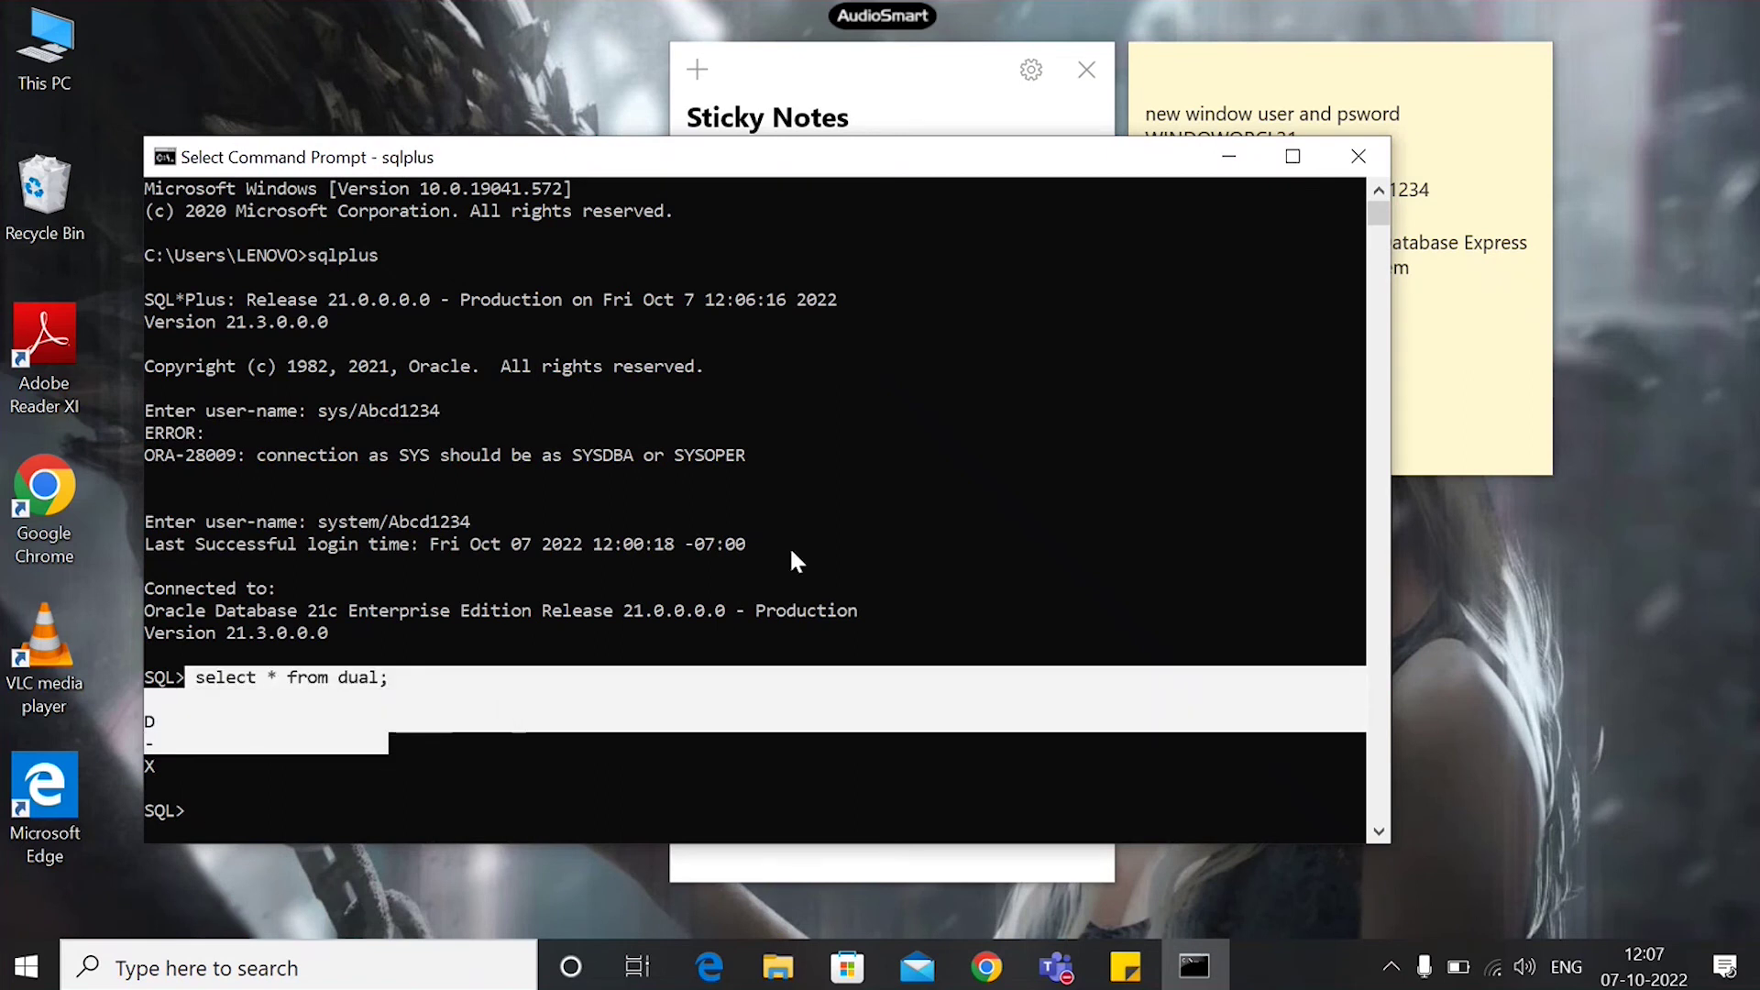
Exit SQL*Plus back to the Windows command prompt
left_click(1292, 158)
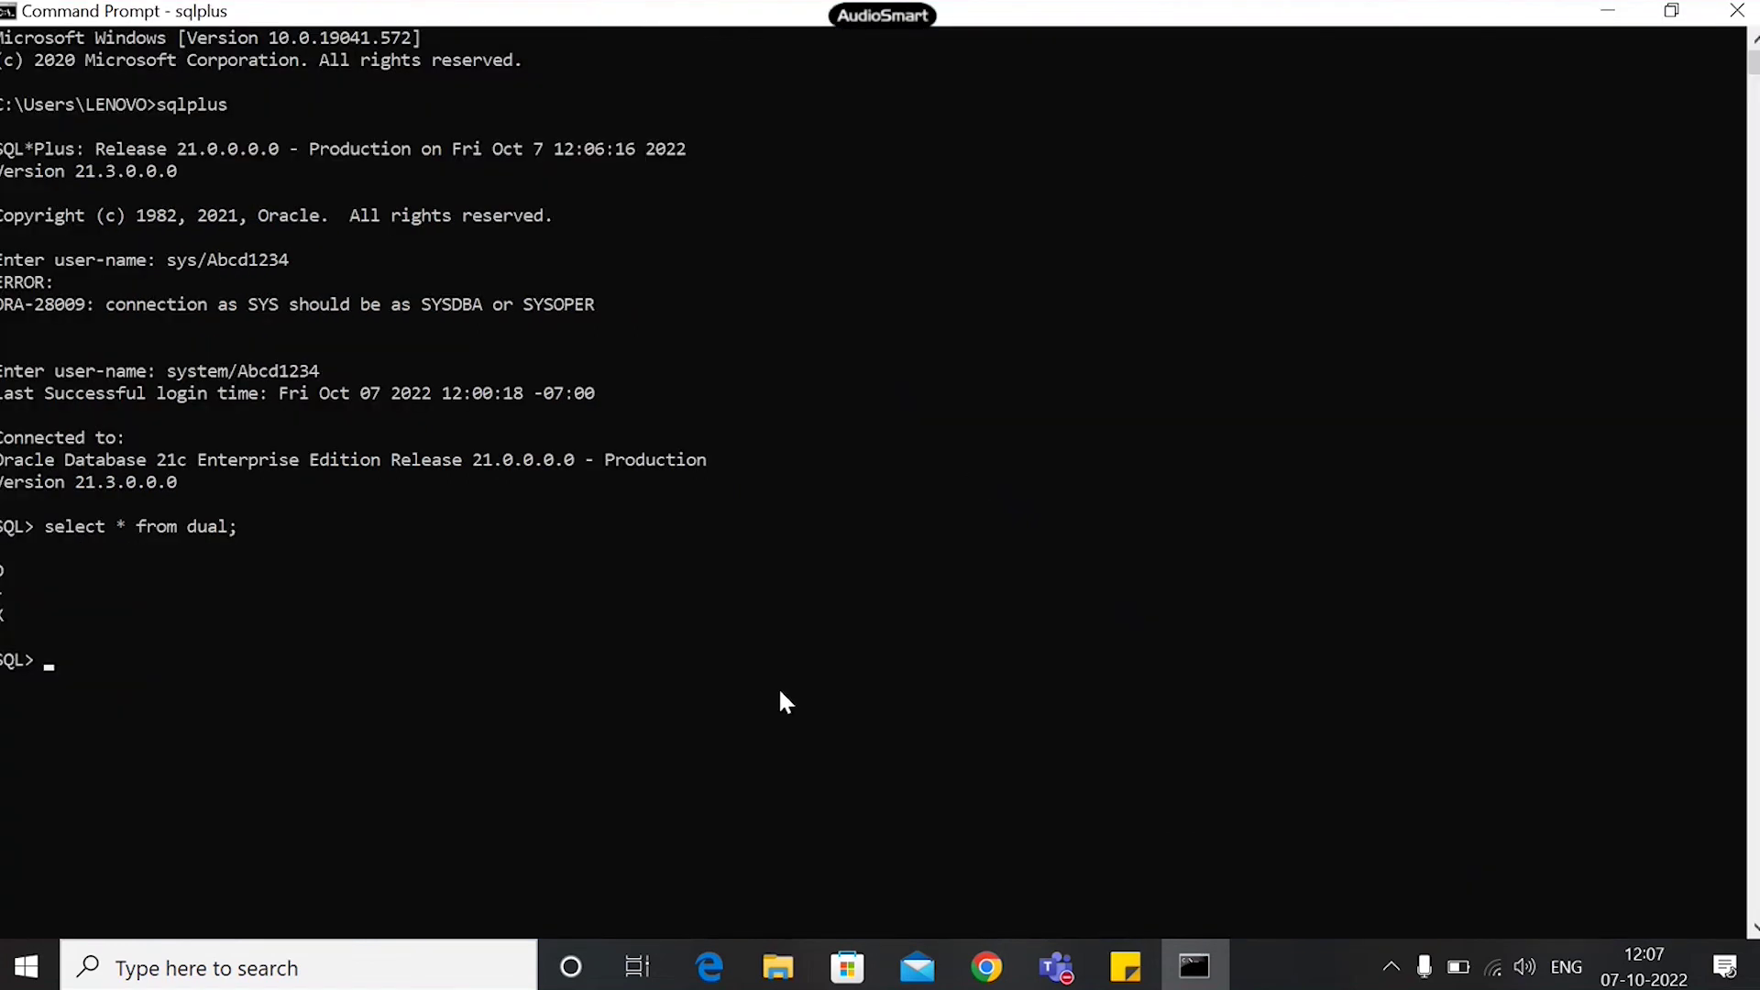
type("exit")
key("Return")
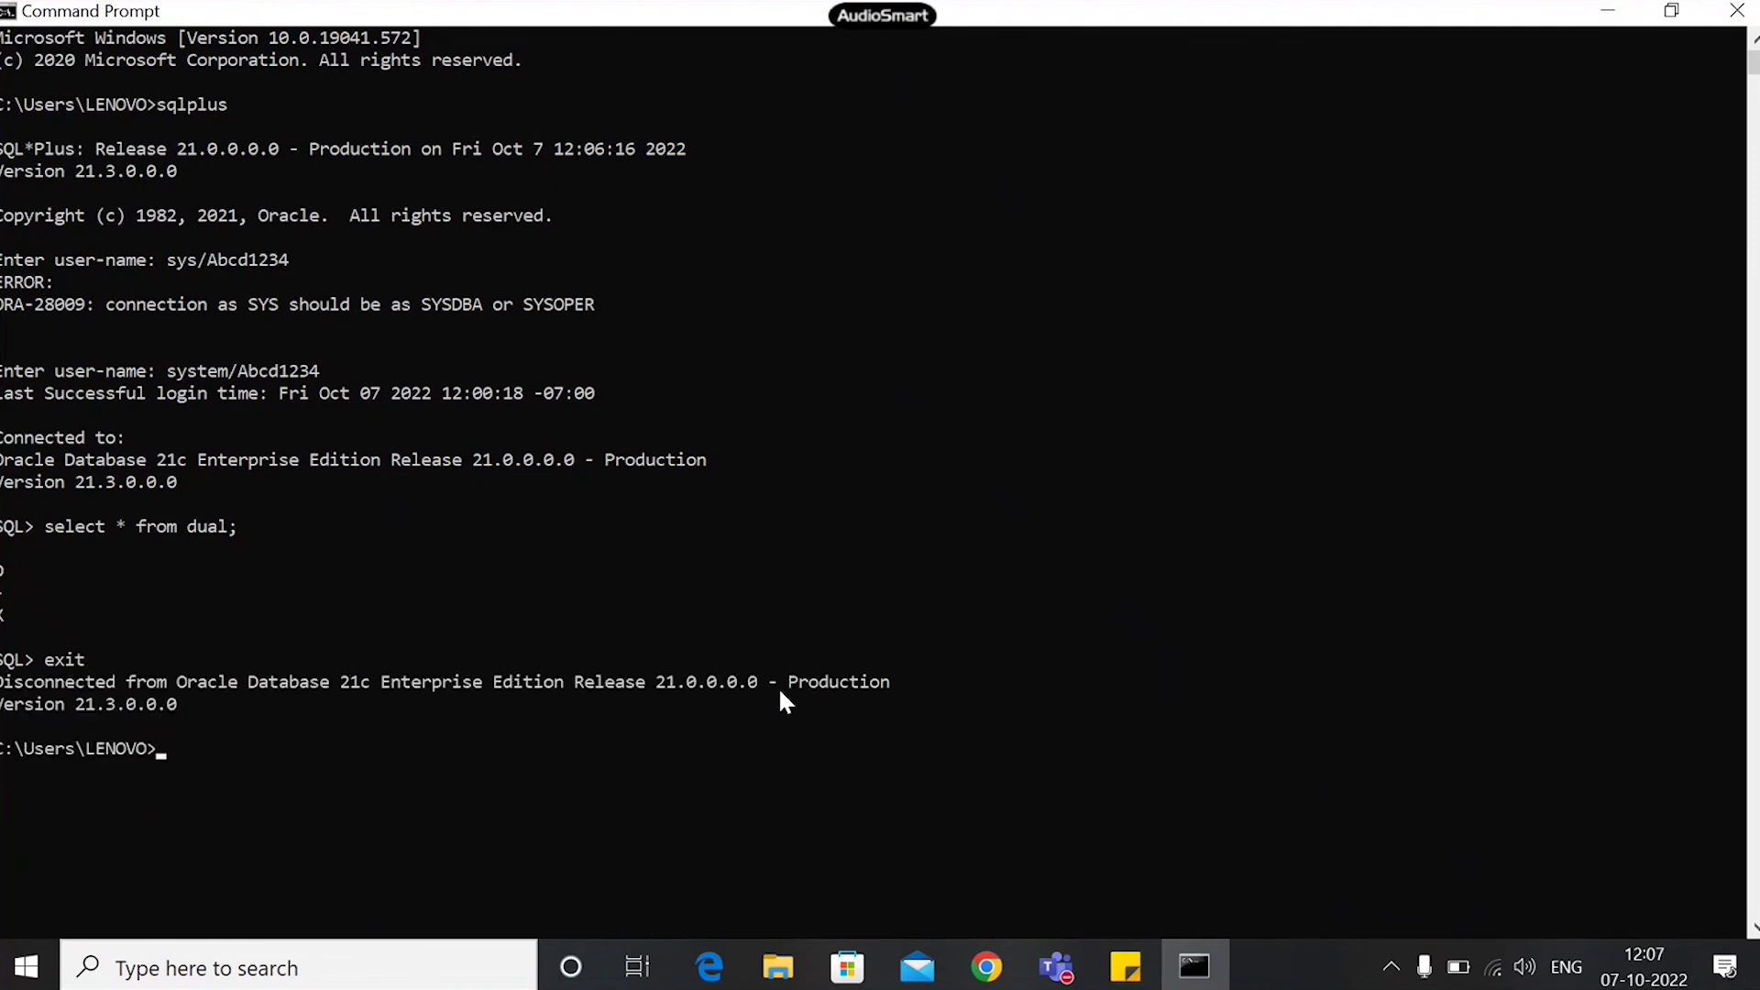
Minimise the Command Prompt window and switch to the Oracle sign-in page in Chrome
left_click(1057, 967)
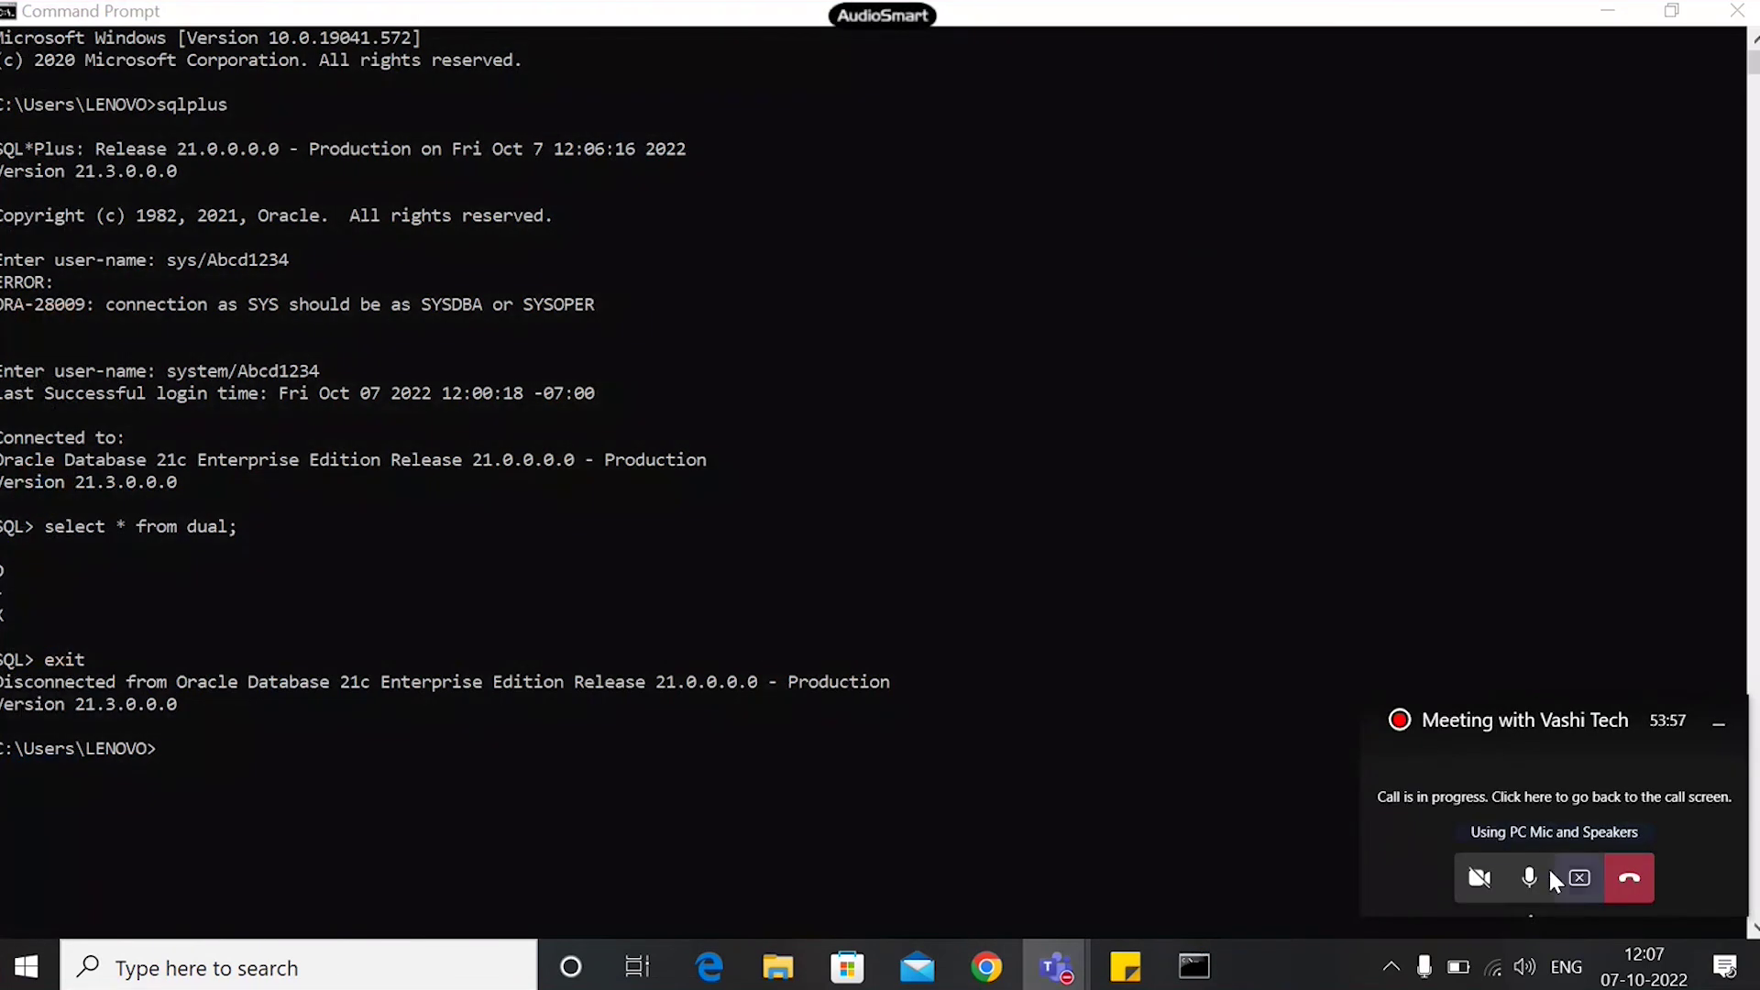
left_click(1534, 880)
left_click(1529, 878)
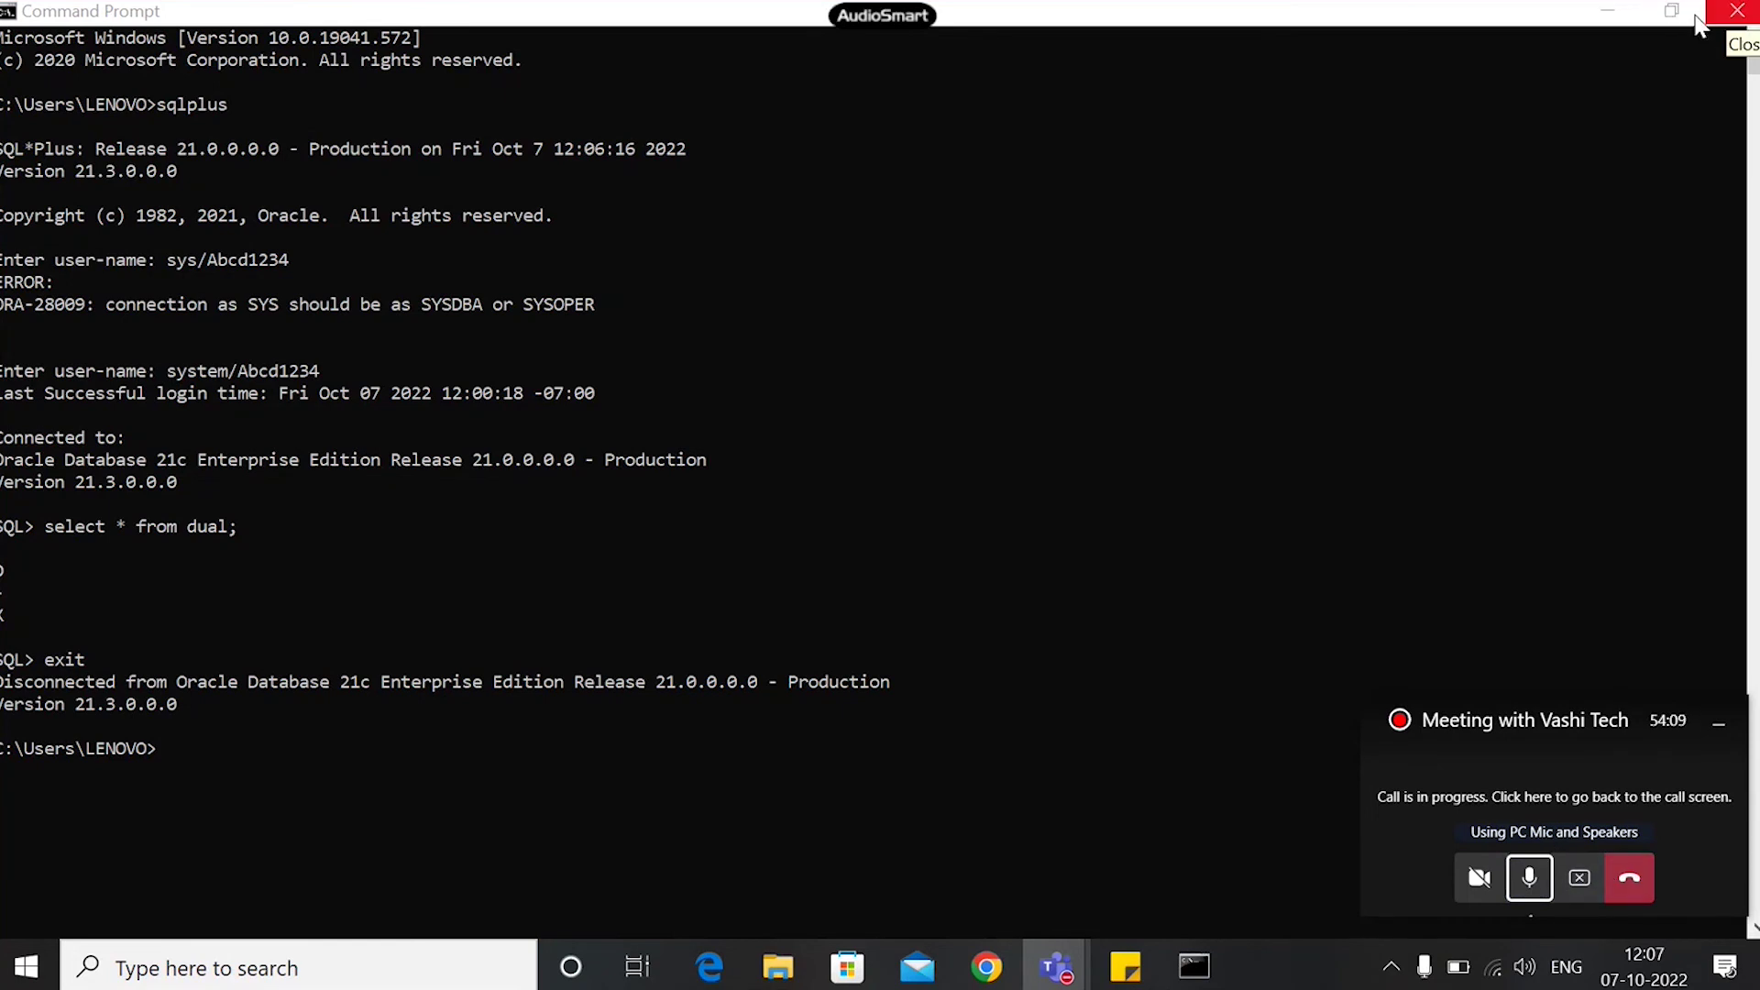
left_click(1629, 18)
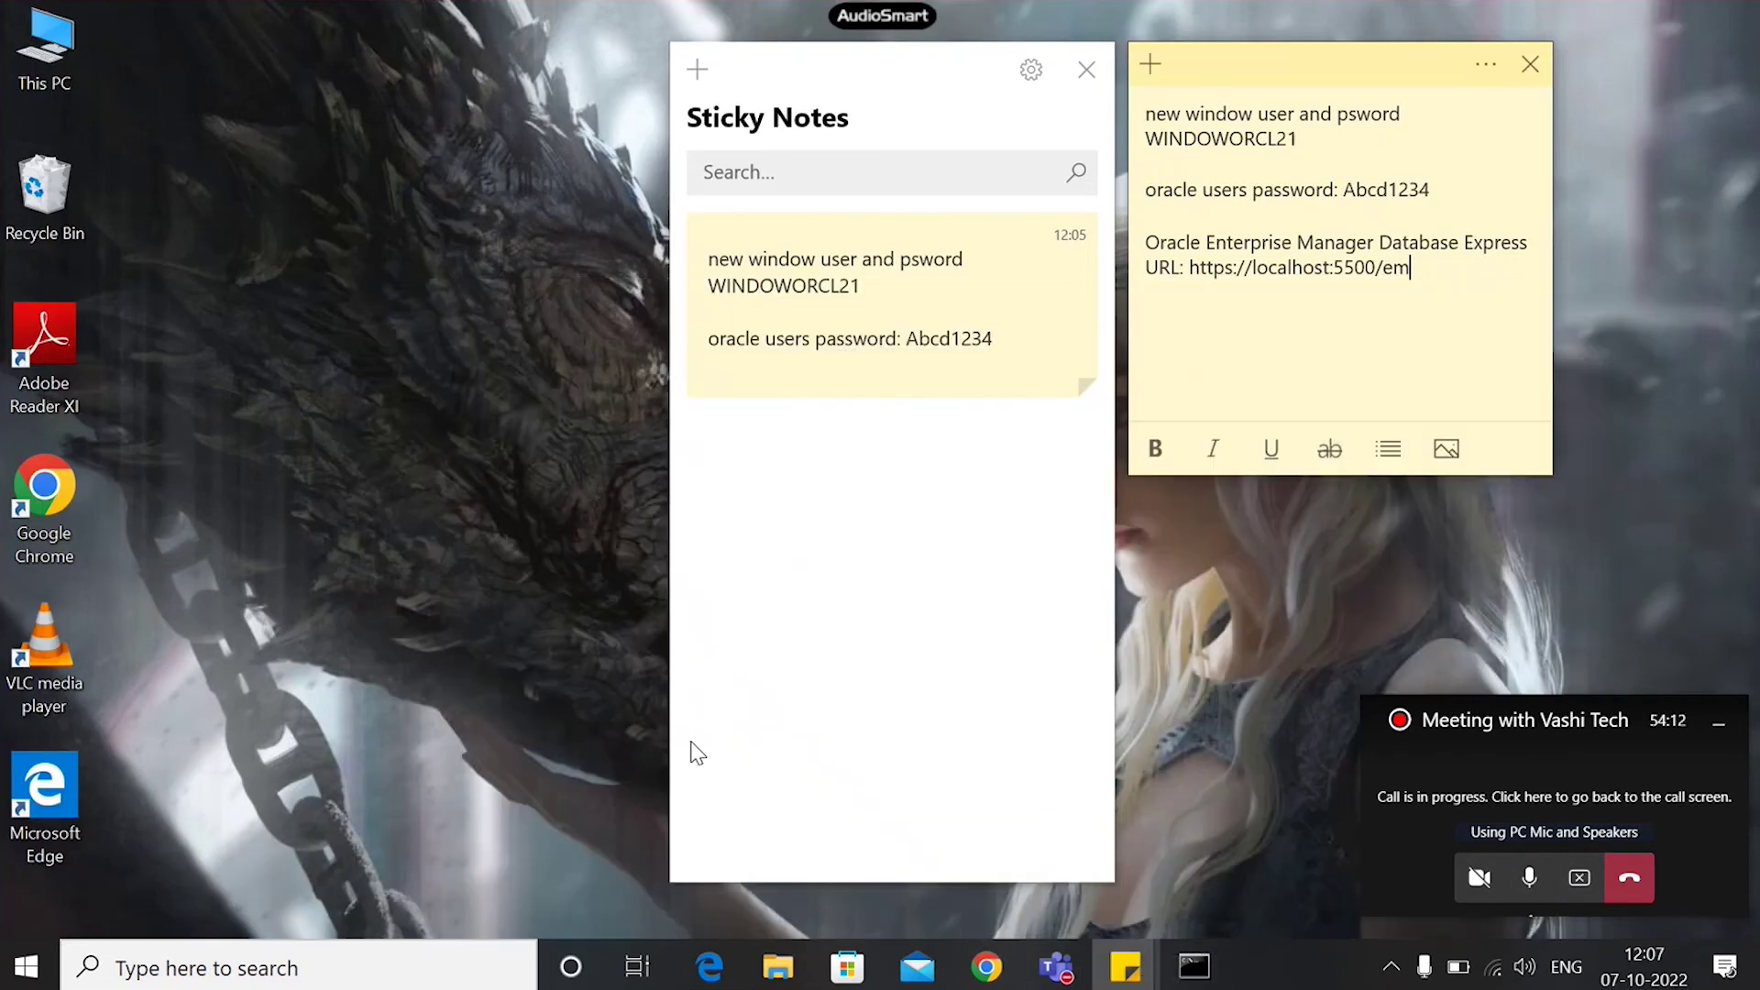
left_click(977, 972)
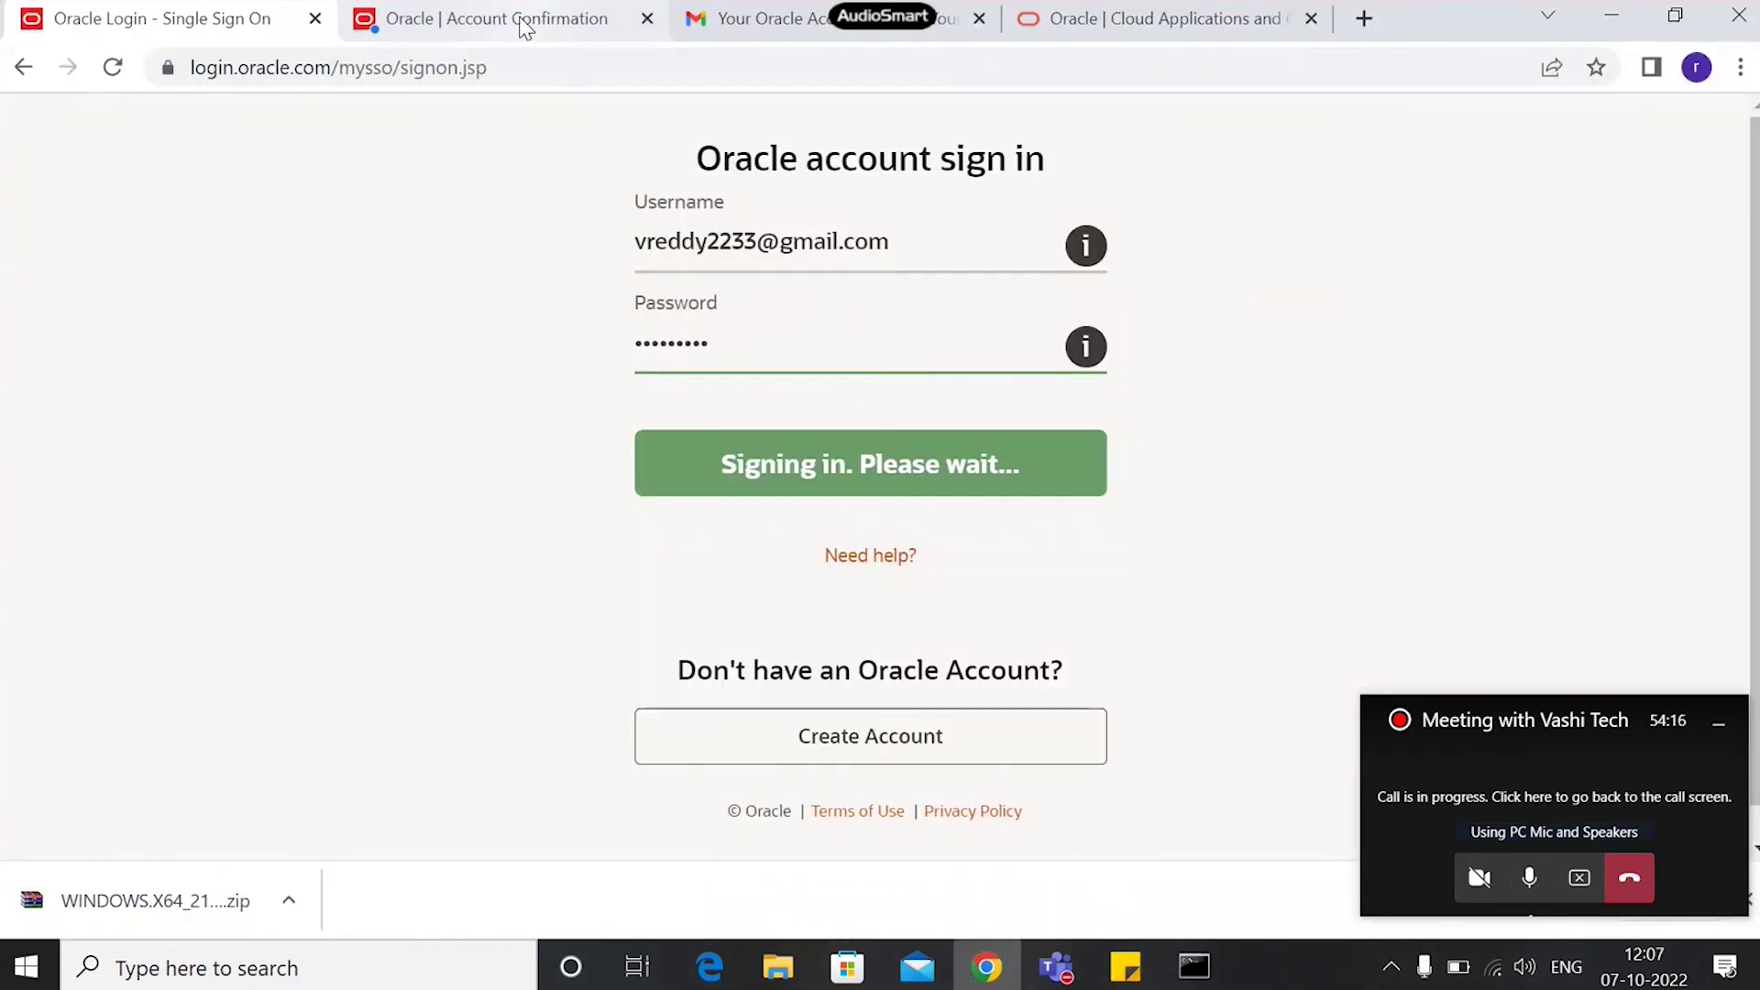
Go to Google's home page and search for 'sqldeveloper 21c' download
left_click(524, 18)
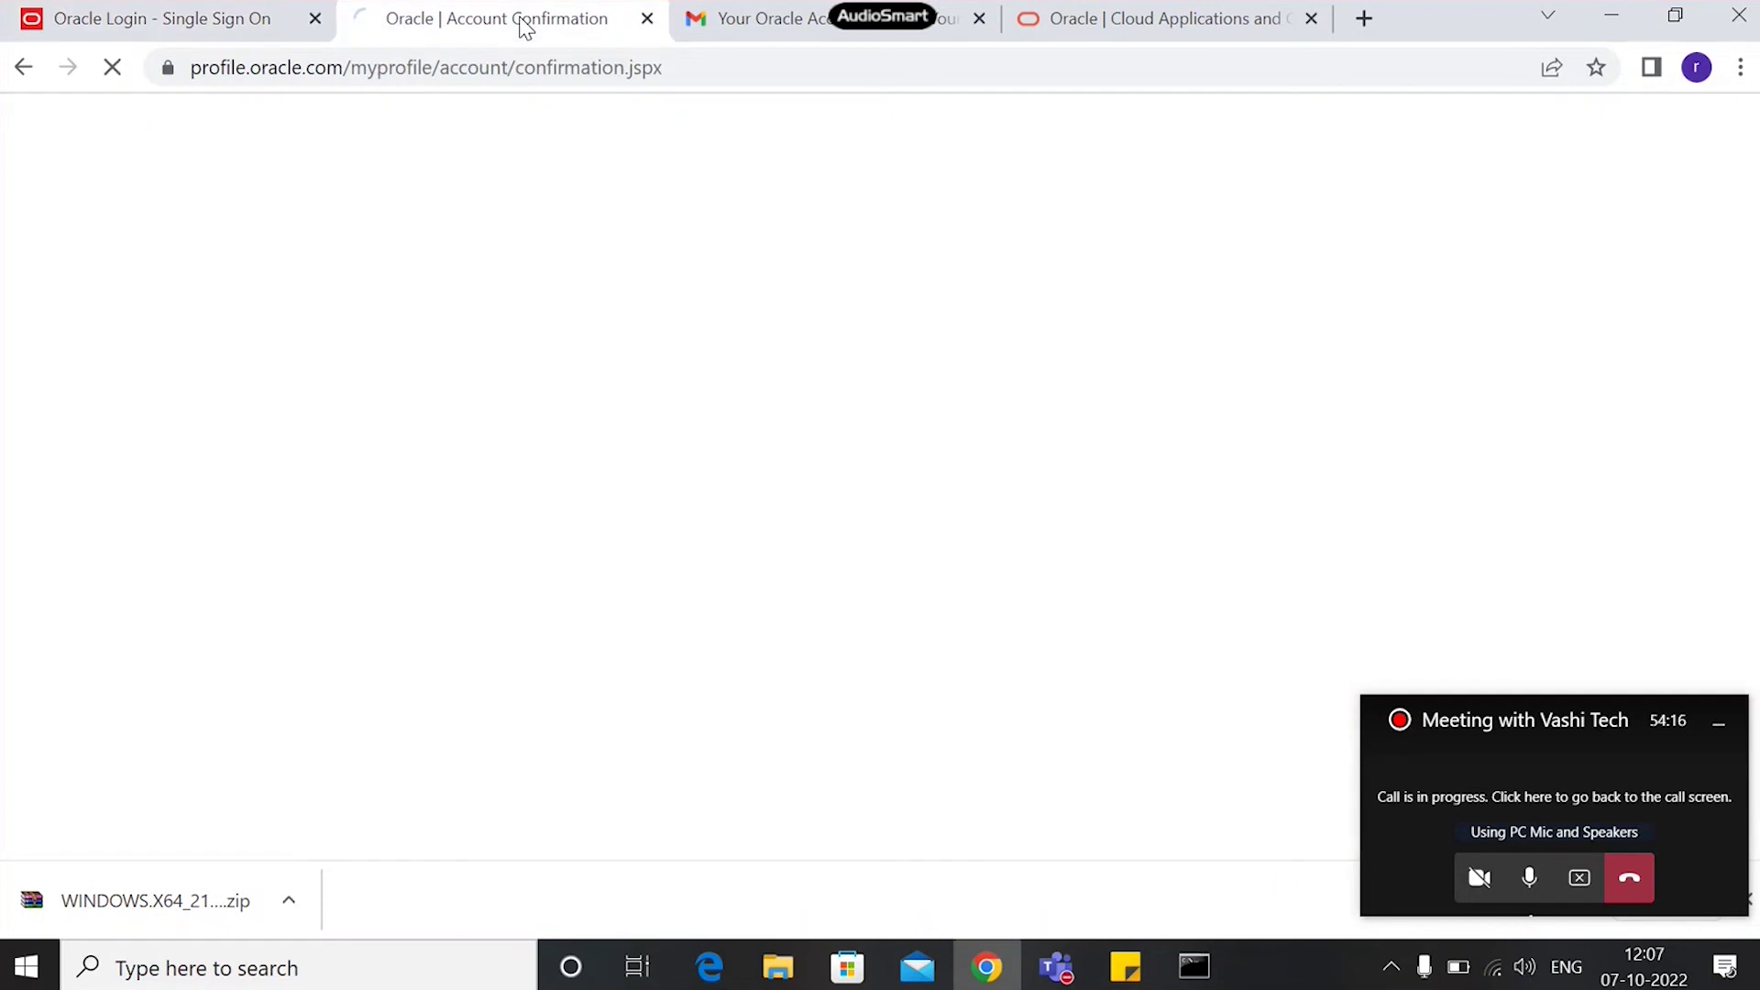
left_click(578, 78)
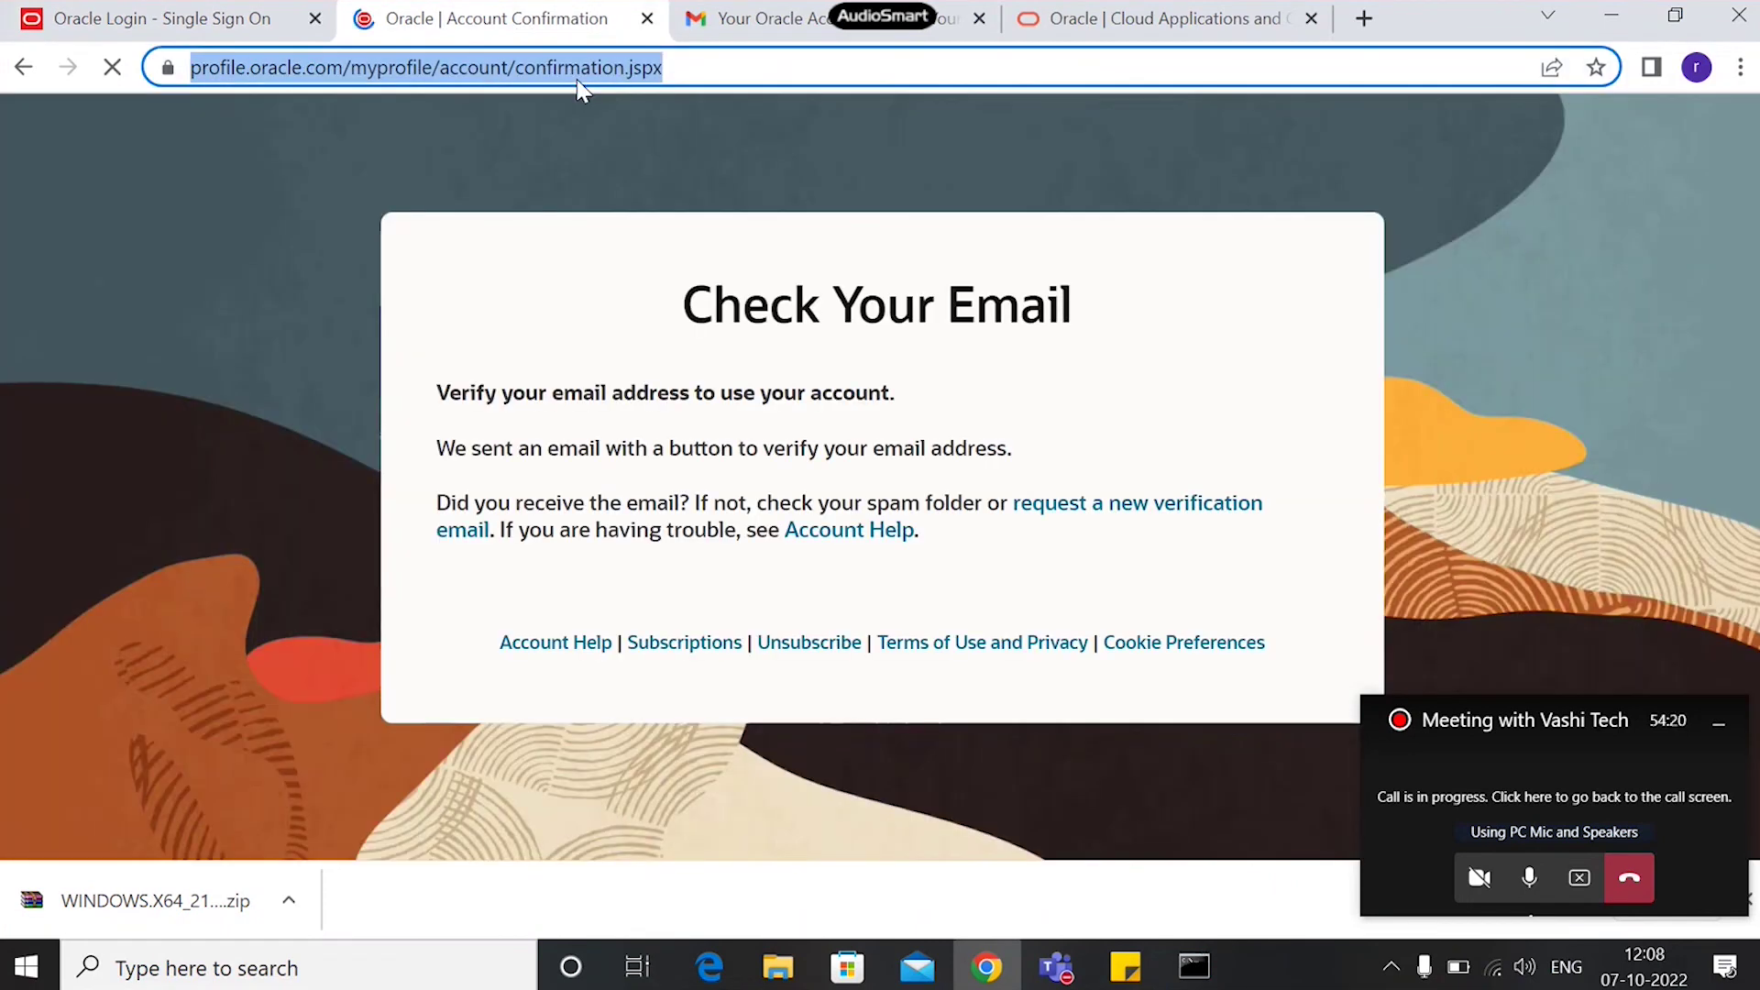
type("go")
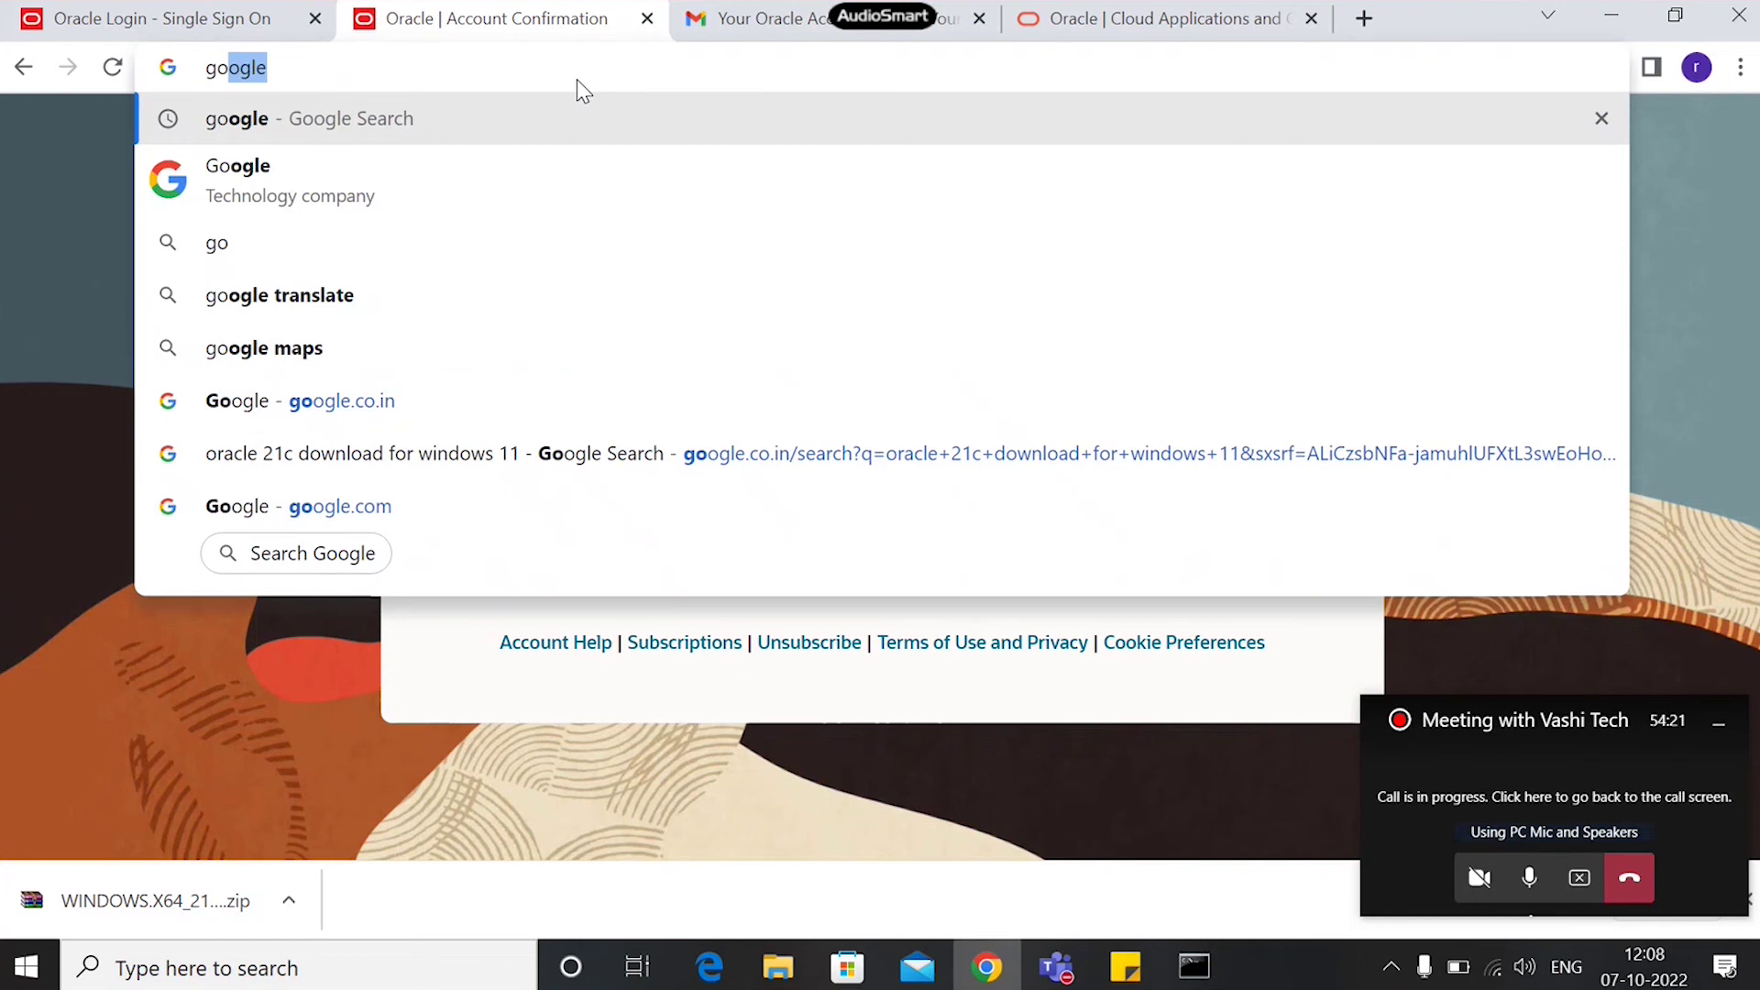
key("Return")
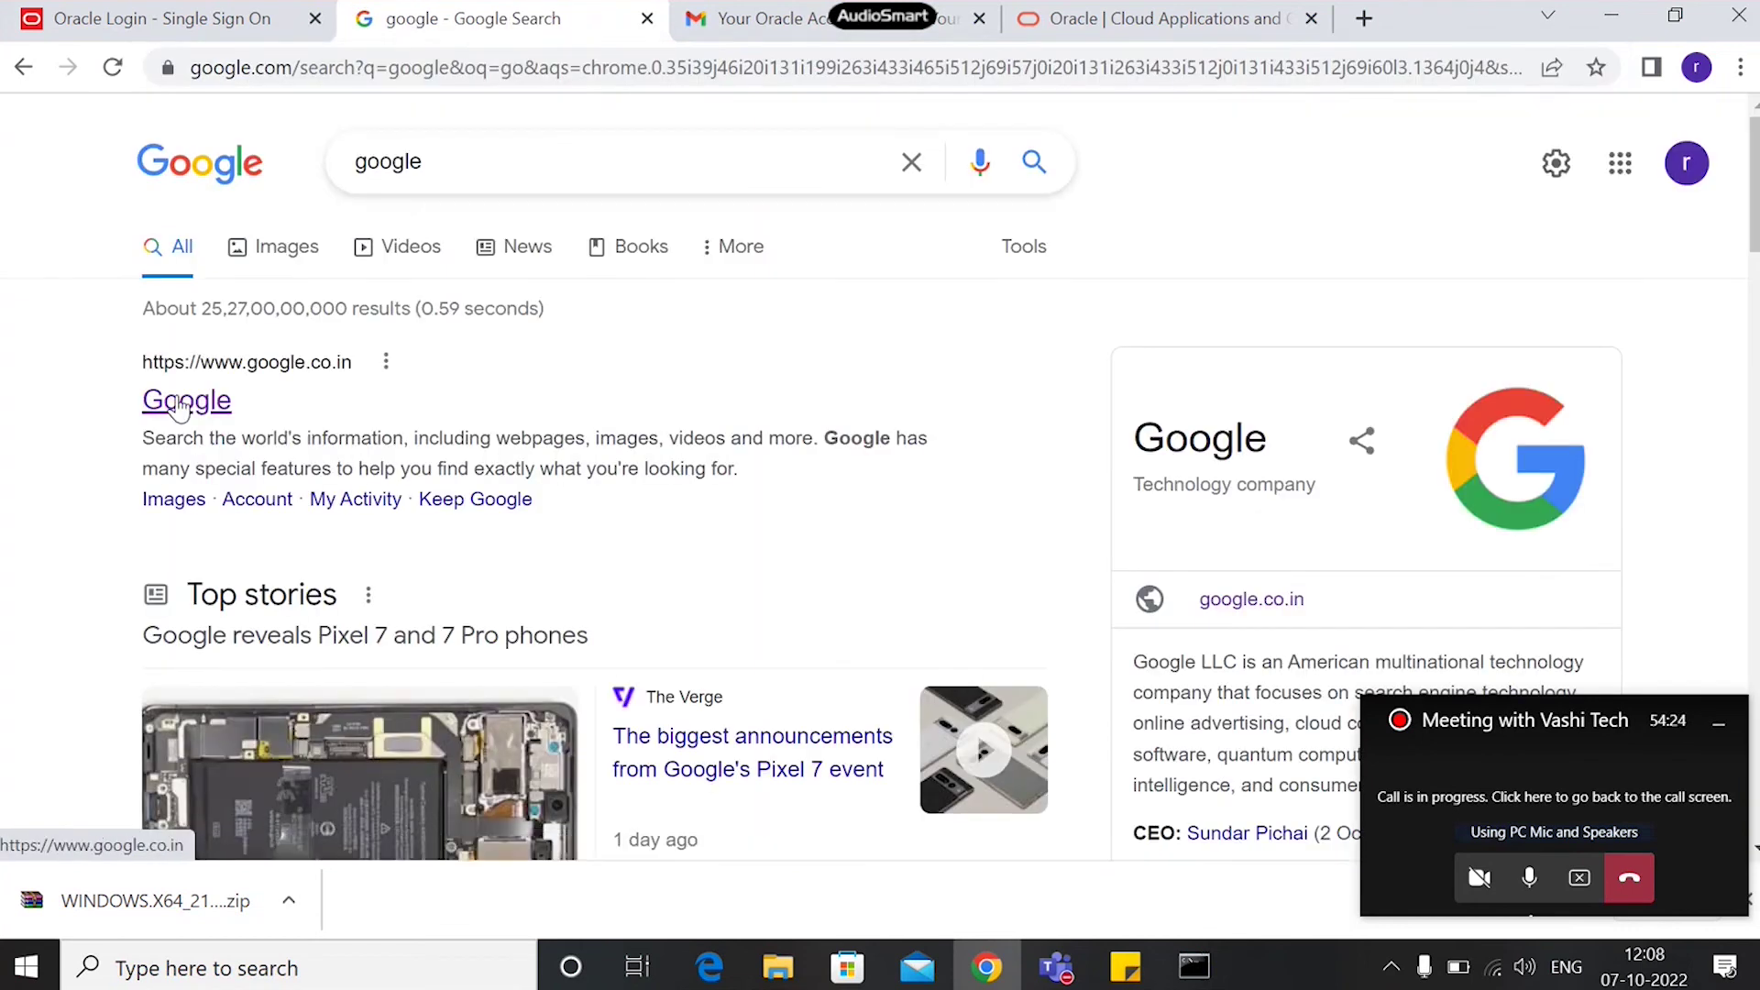
left_click(180, 403)
left_click(644, 371)
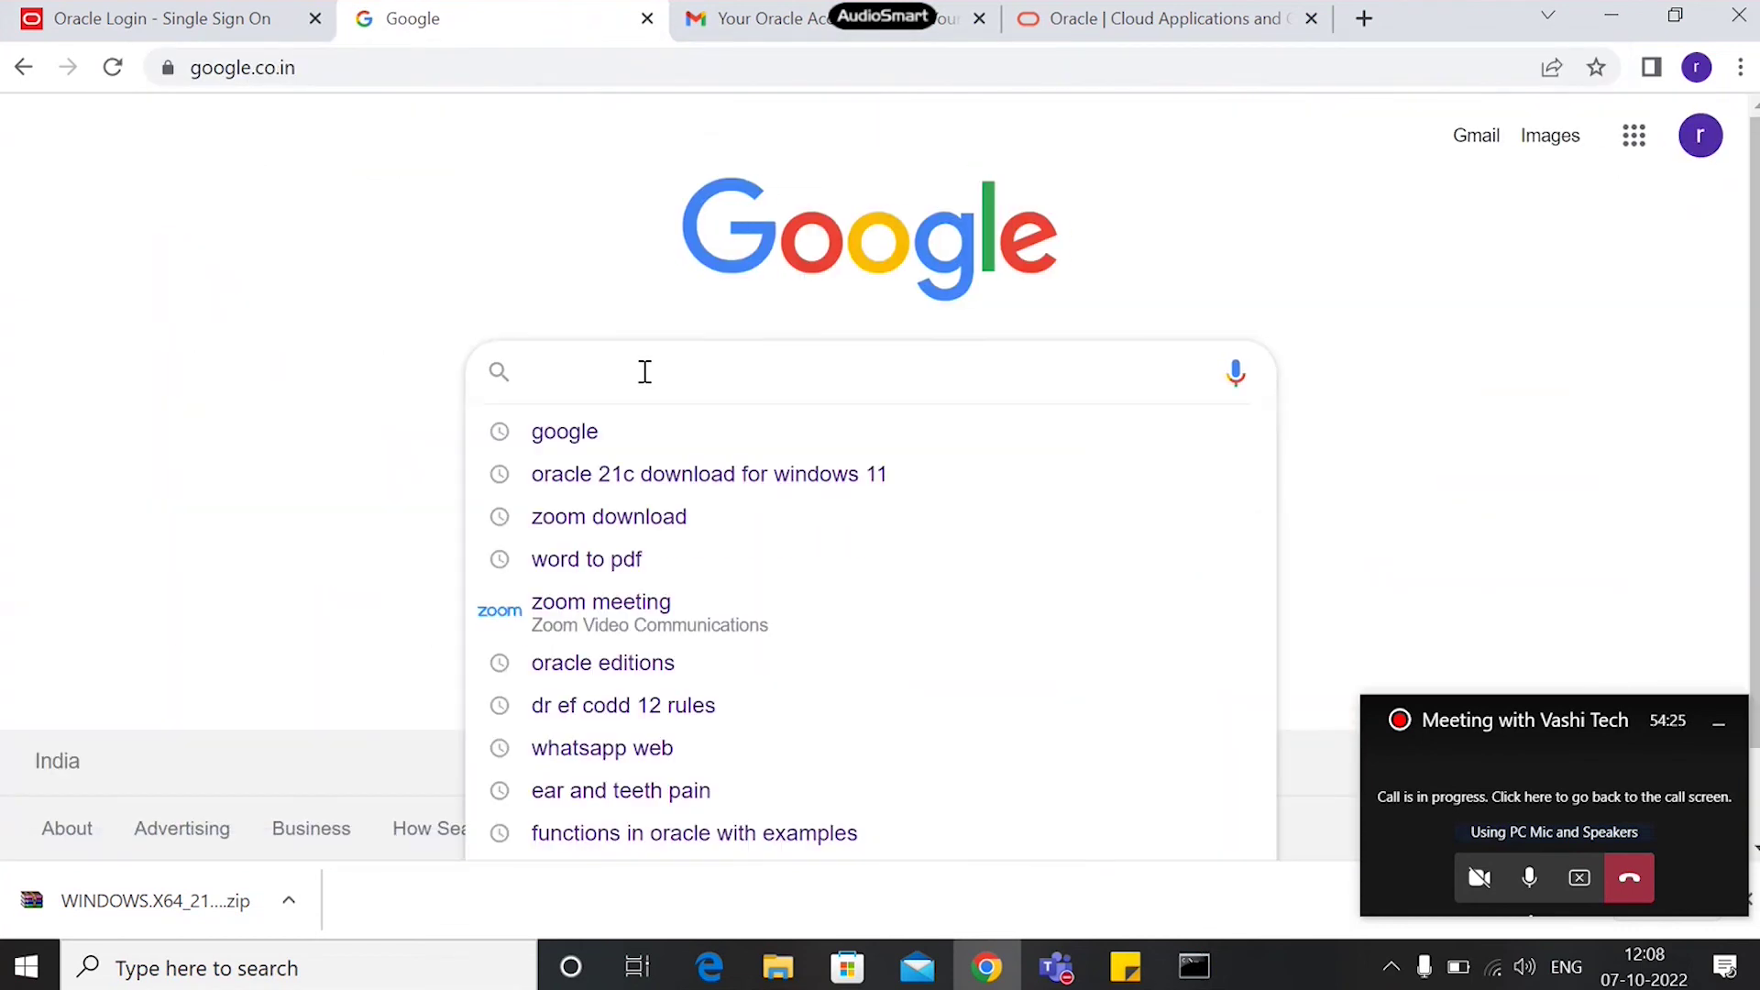
type("sq")
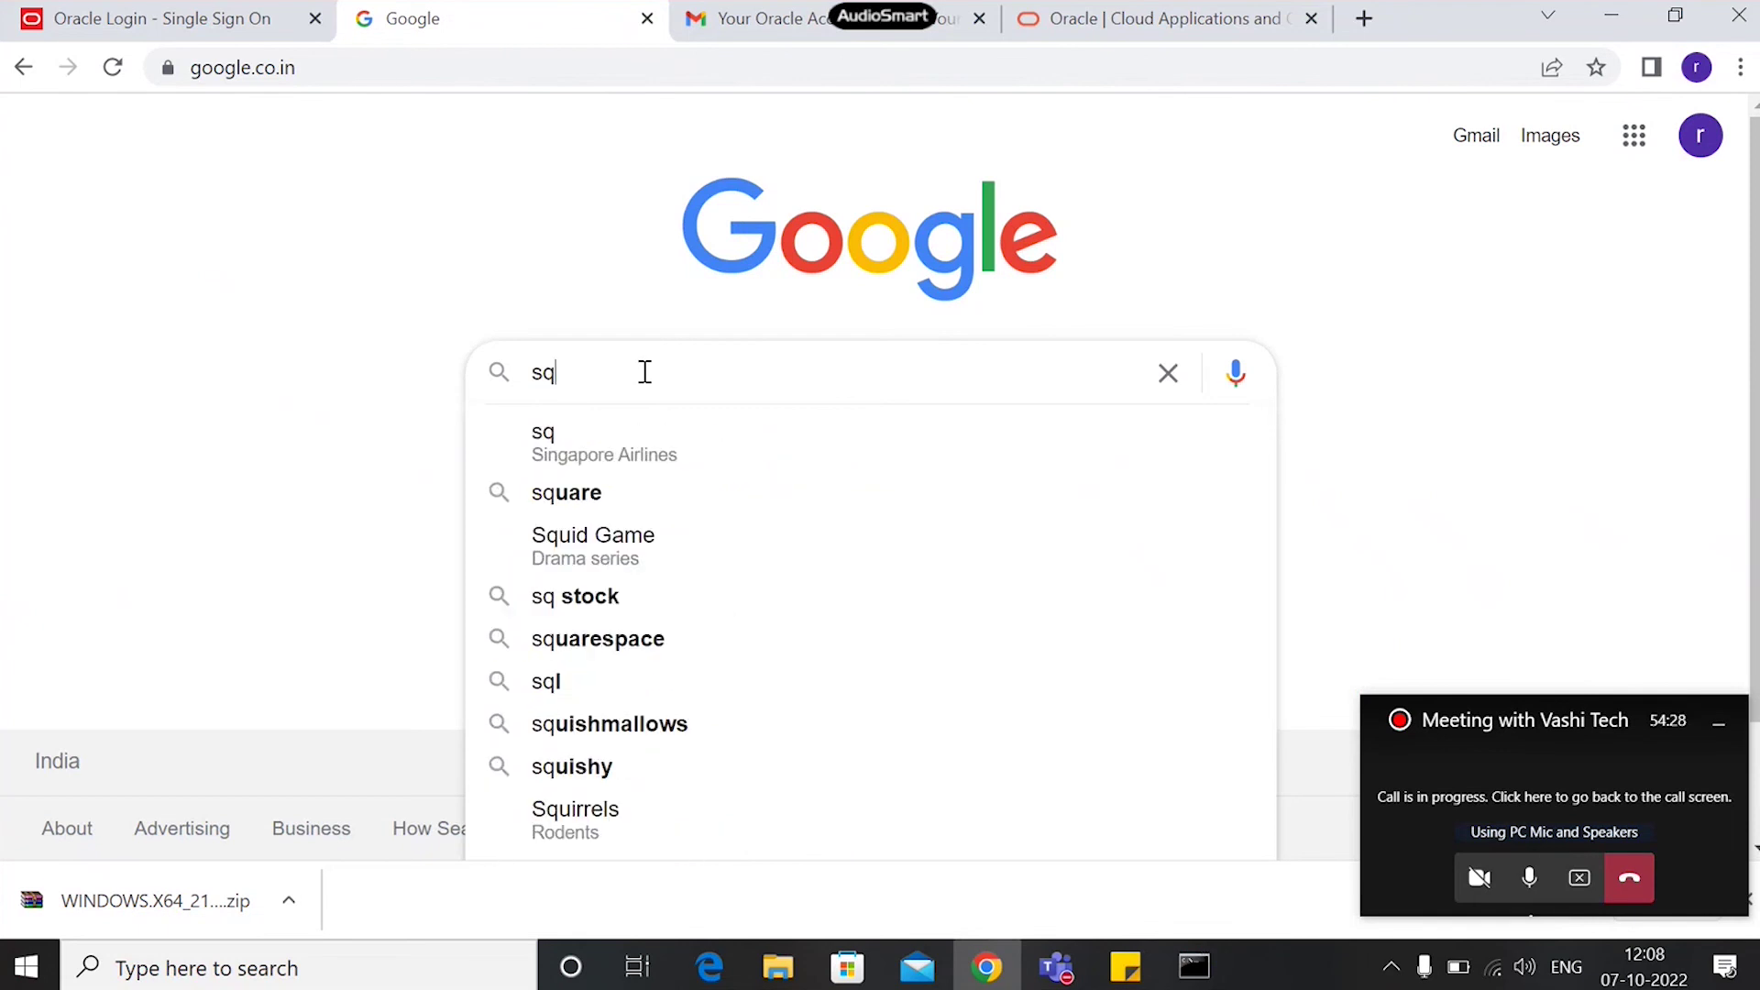
type("ld")
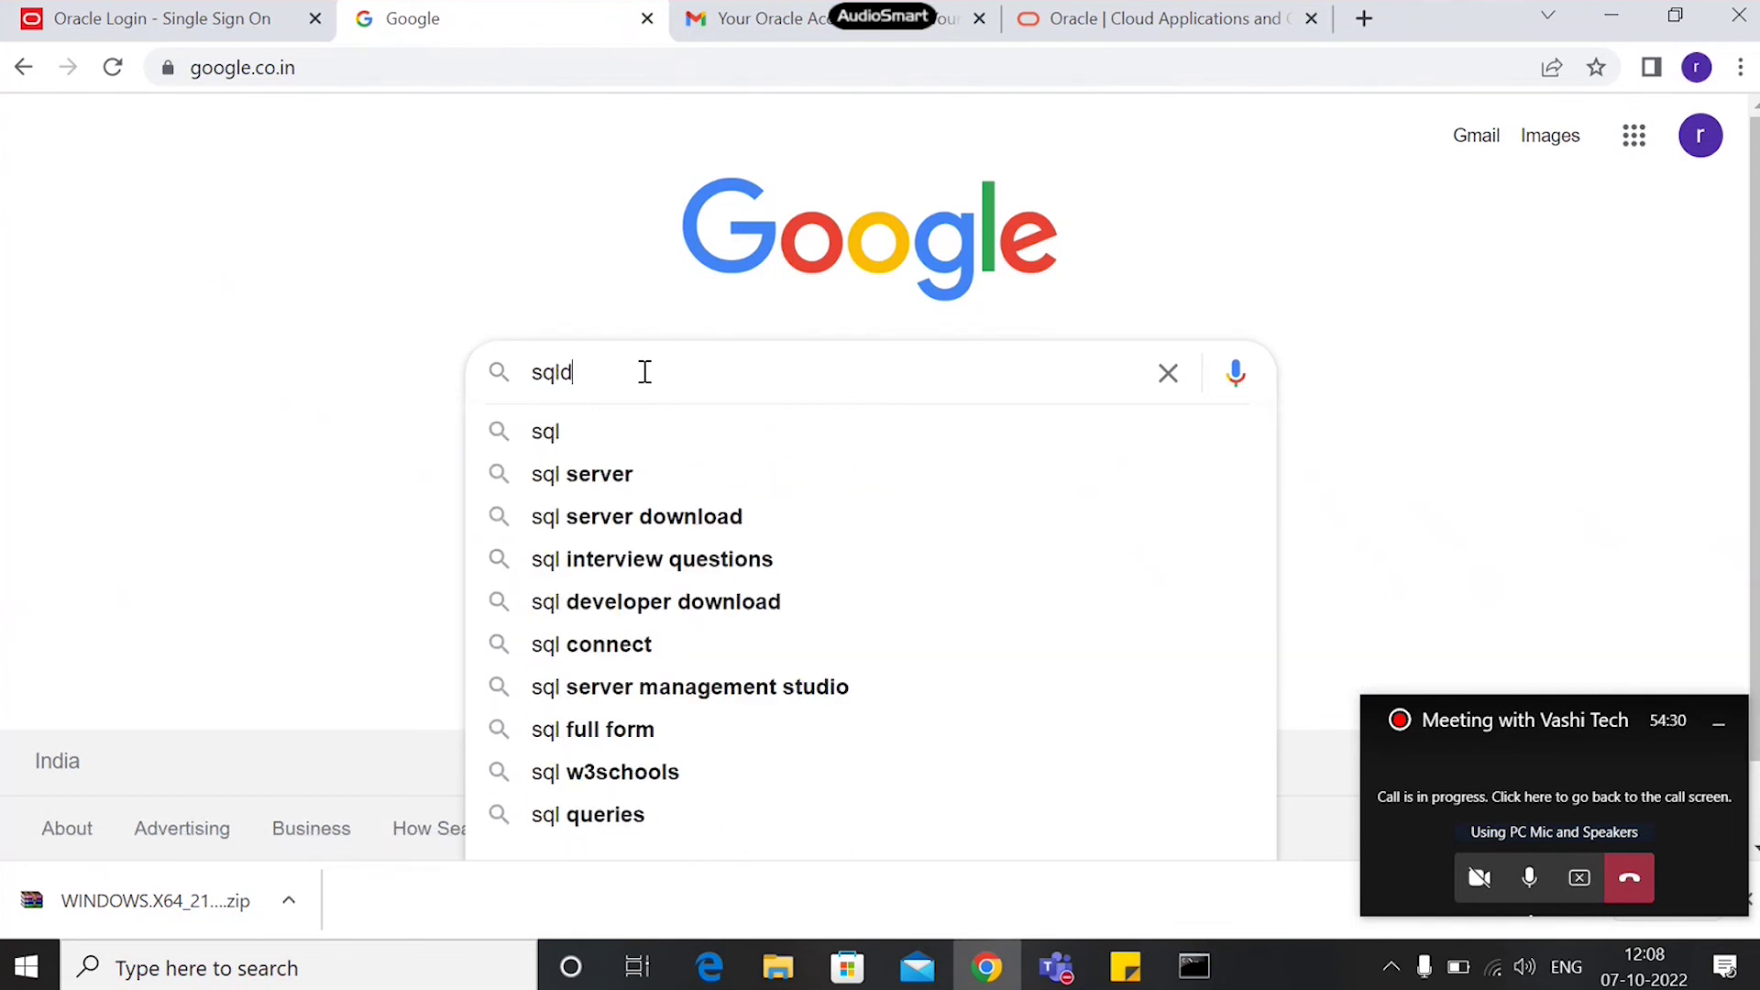
type("eve")
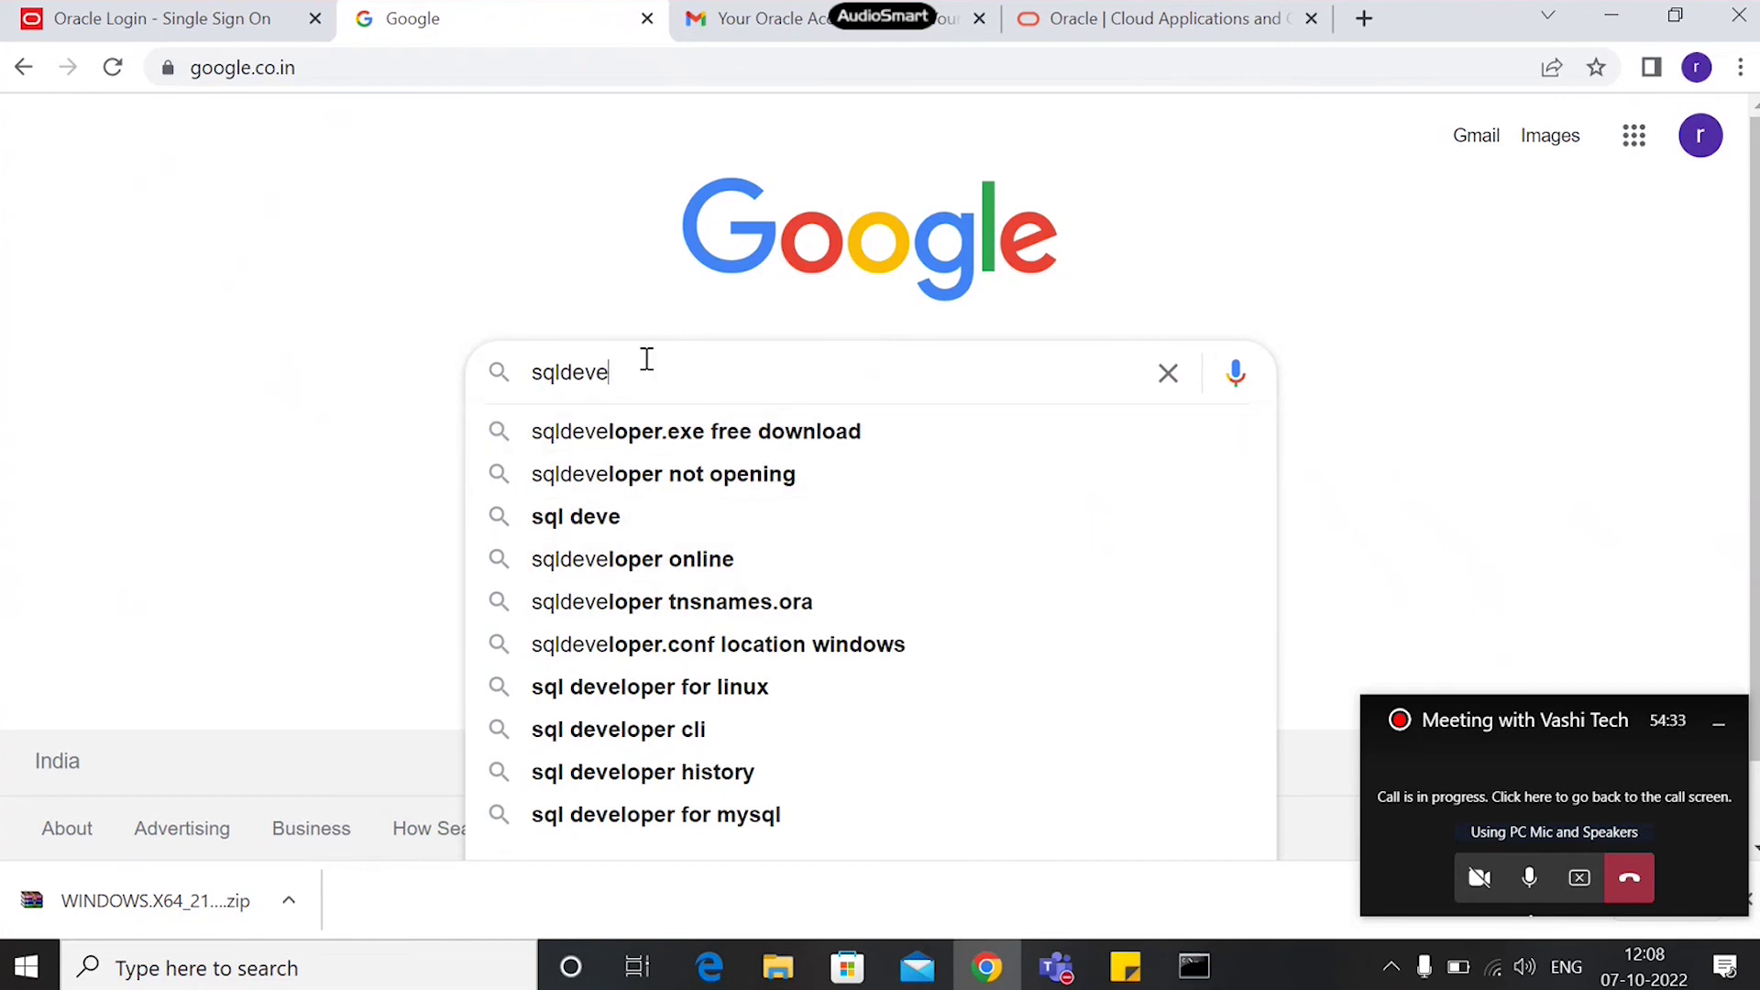
type("loper ")
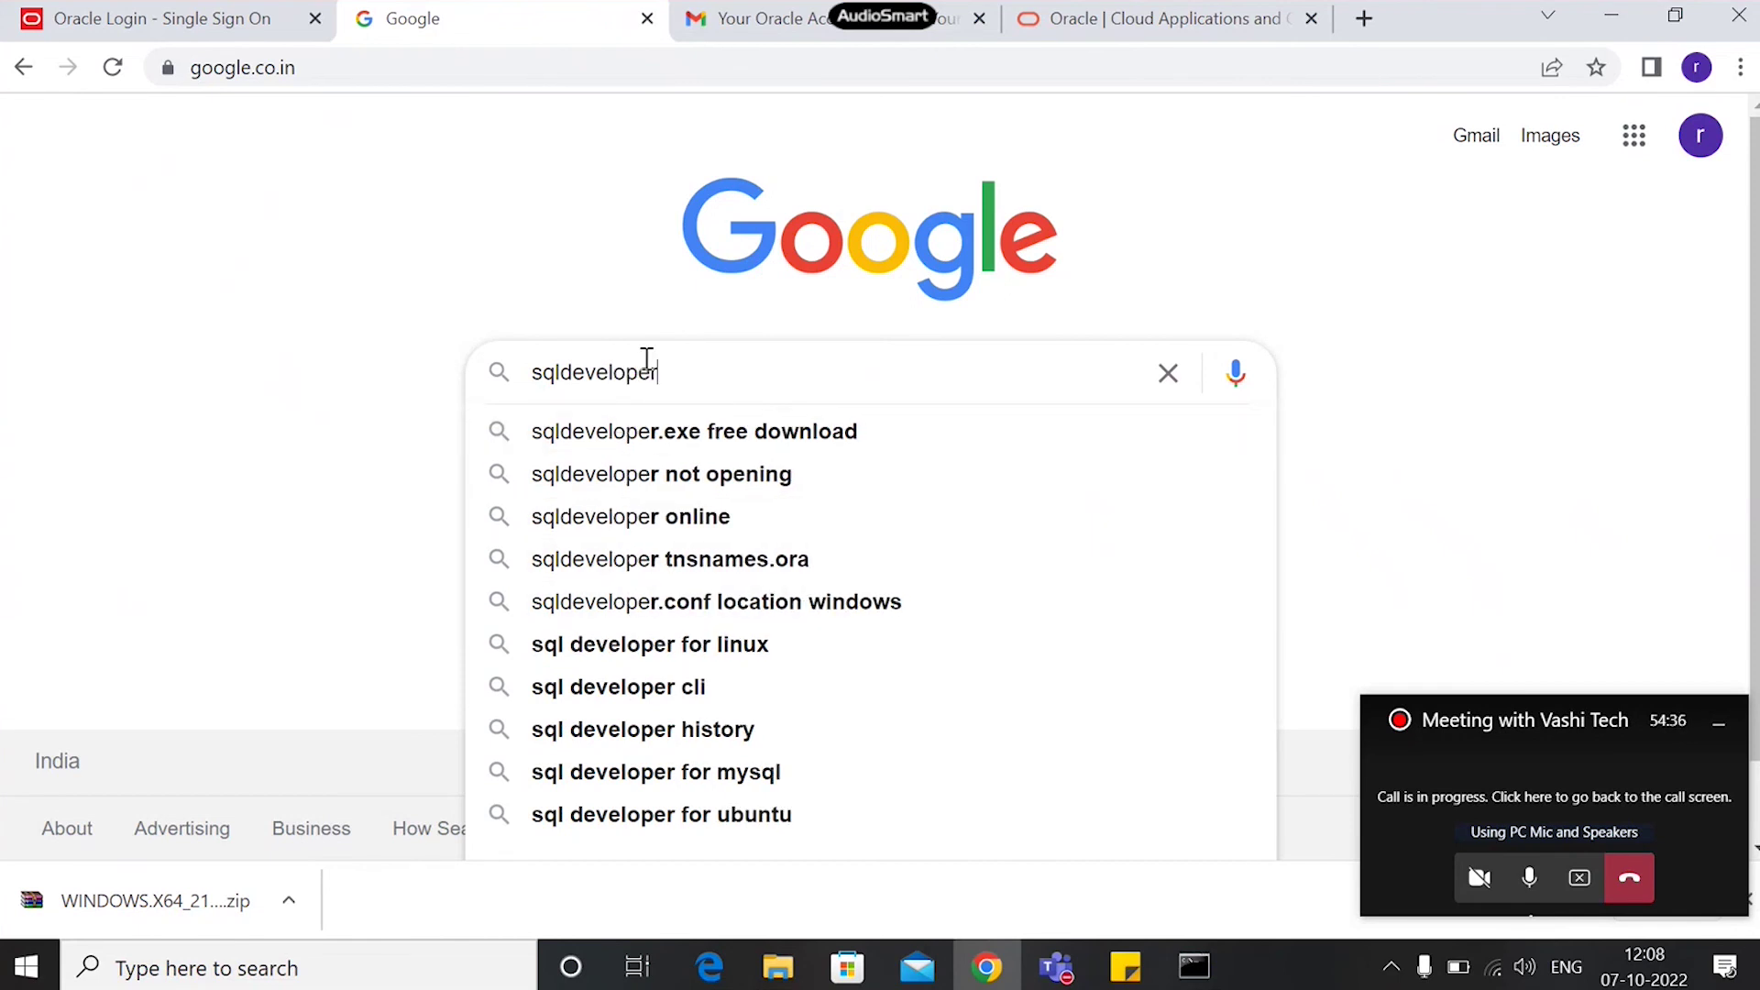
type("21c")
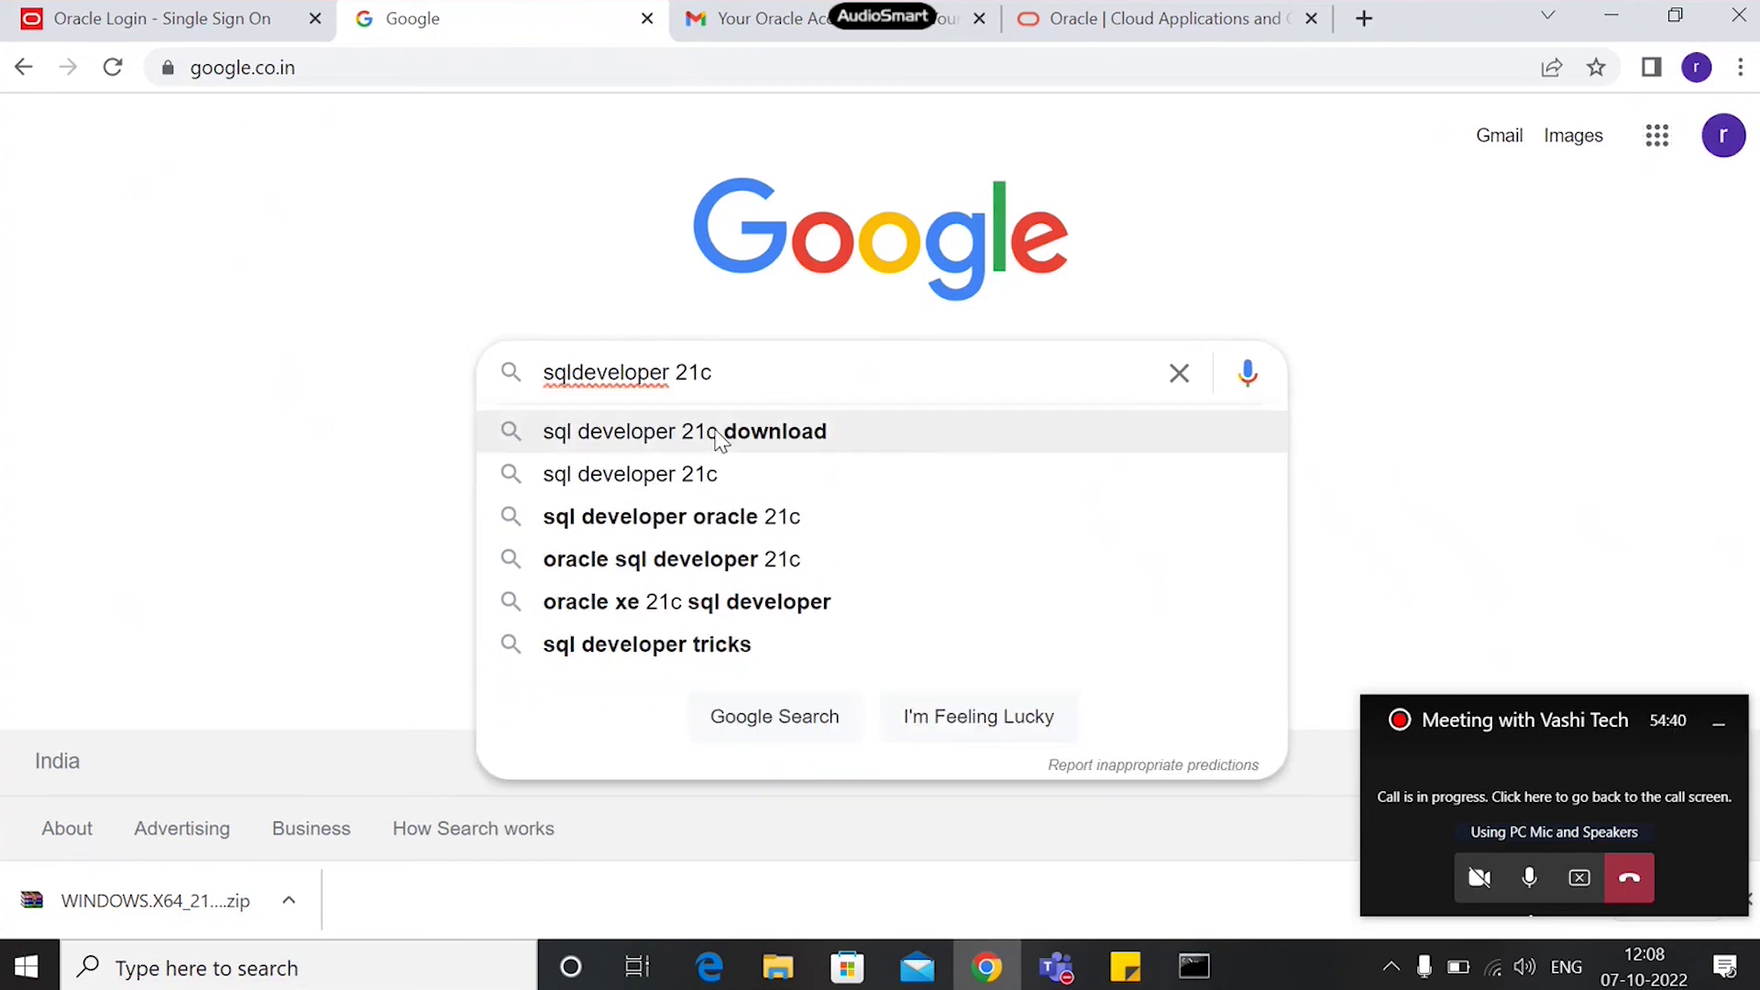
left_click(718, 434)
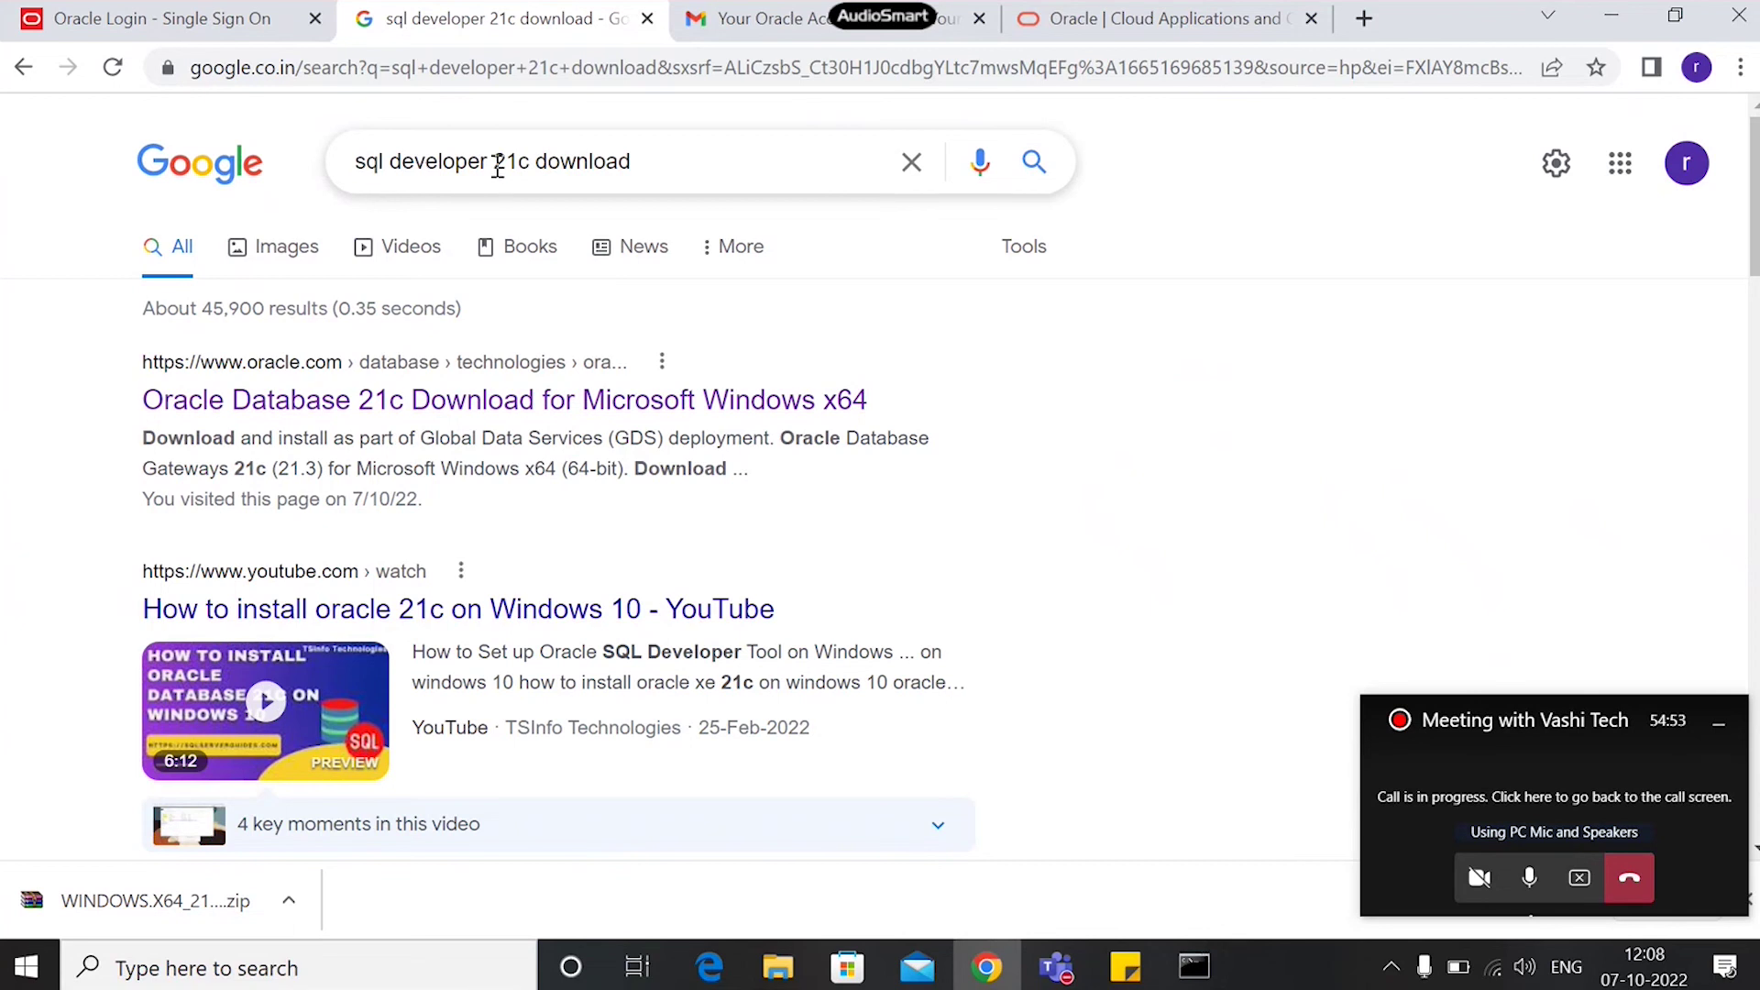
Open Oracle's 21c Windows download page, accept the licence, and download WINDOWS.X64_213000_db_home.zip
left_click(286, 400)
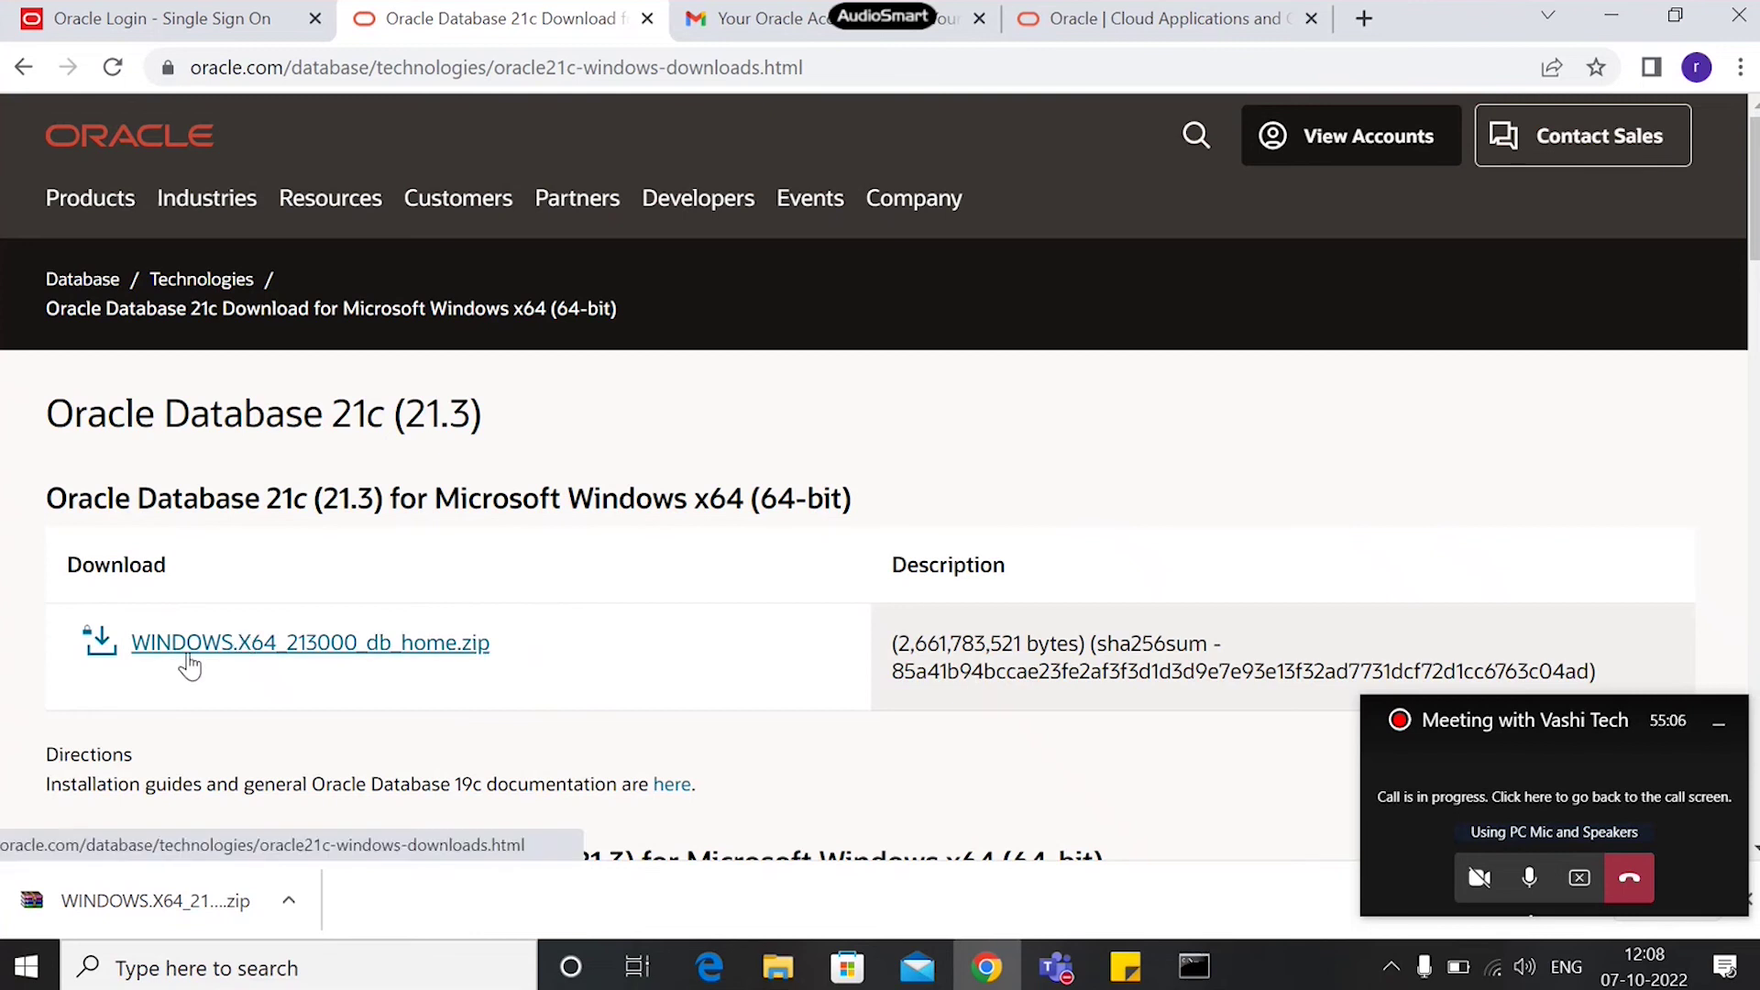
left_click(237, 647)
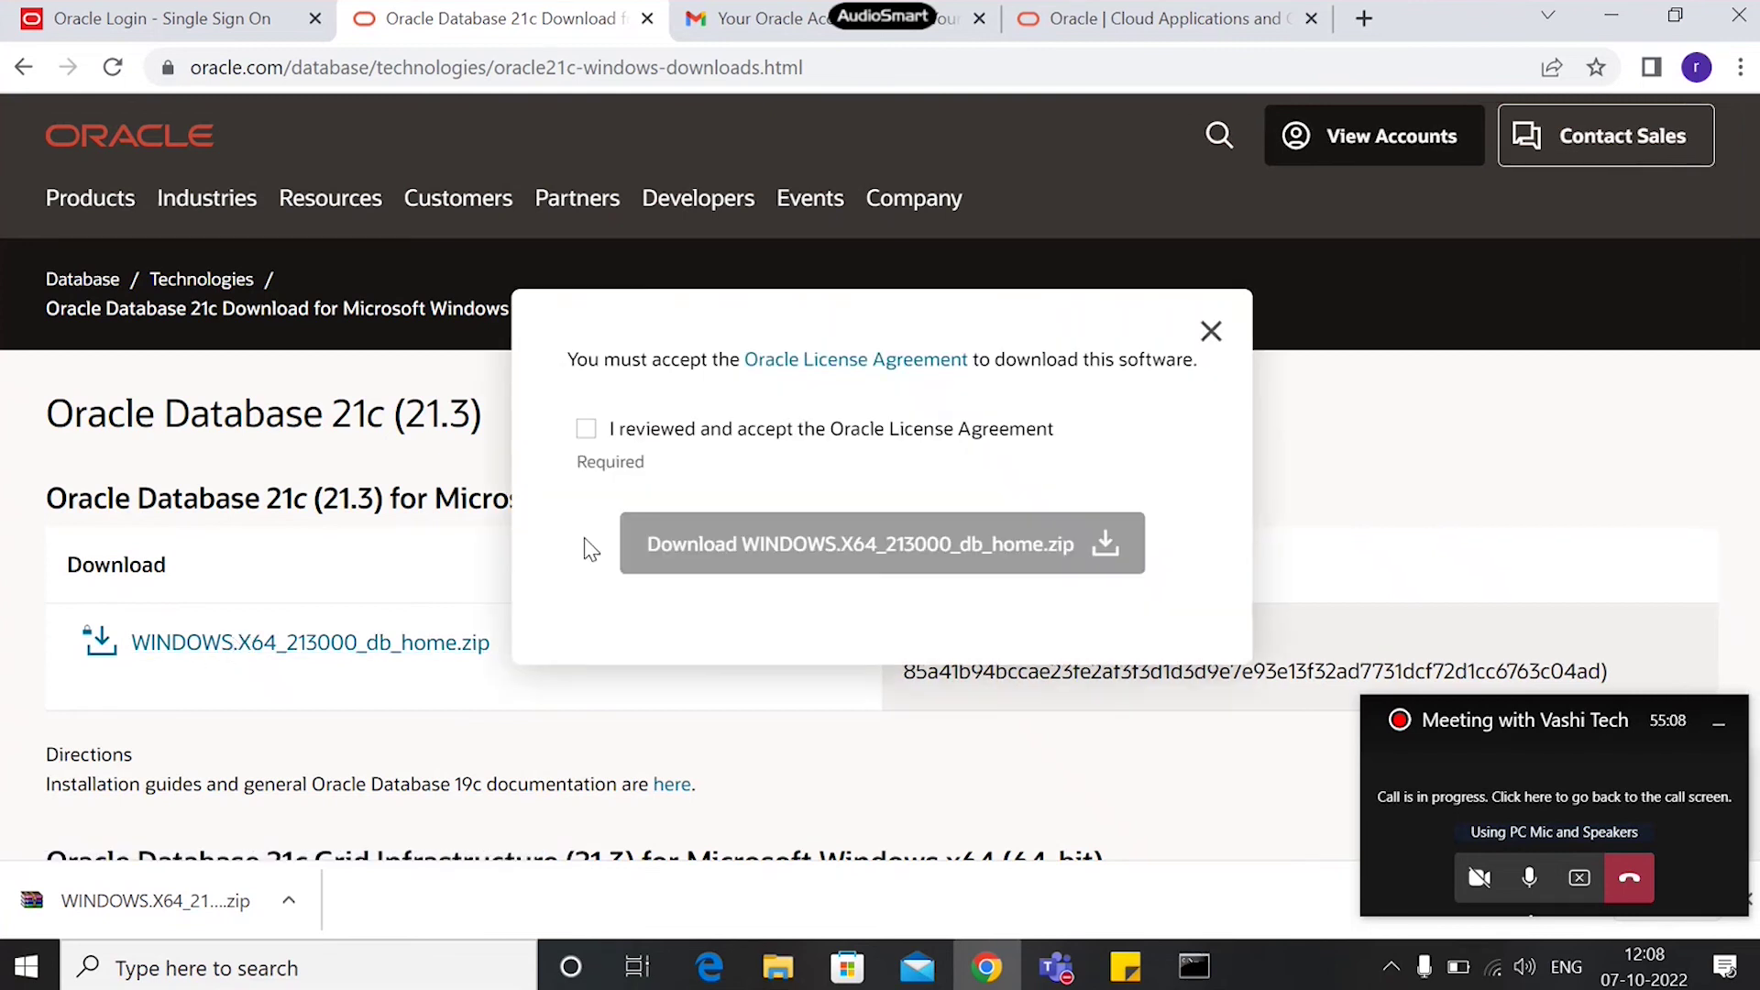
left_click(592, 433)
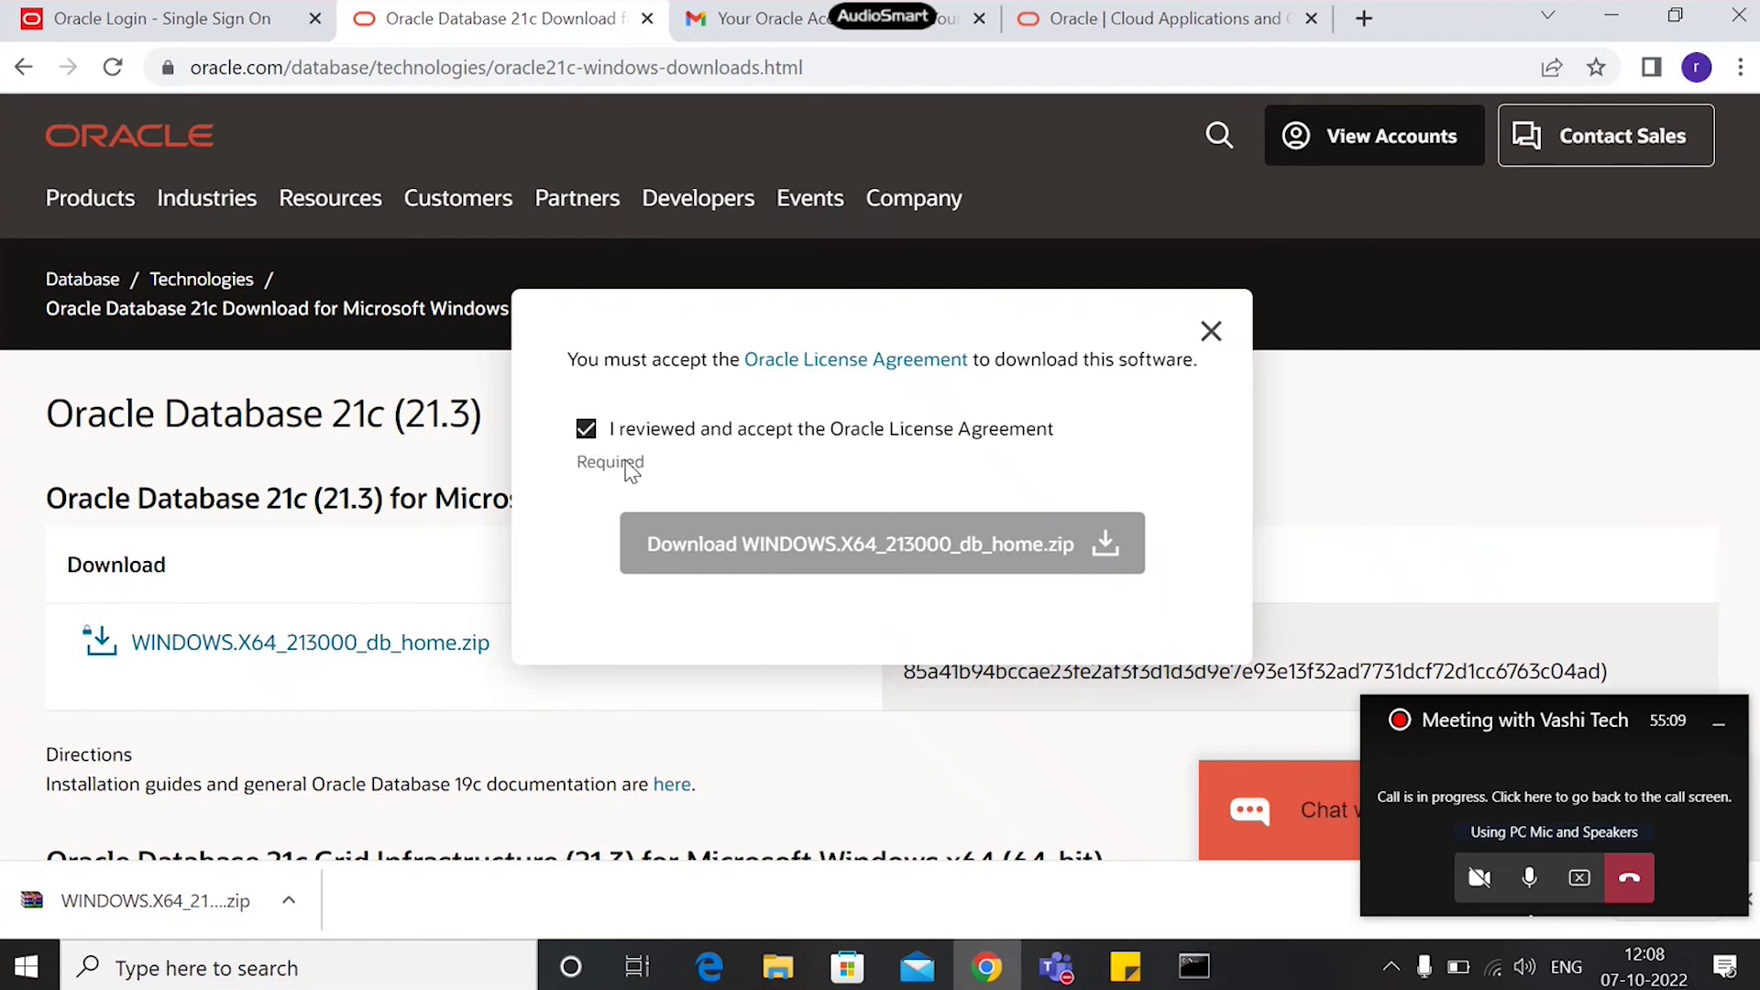
left_click(816, 564)
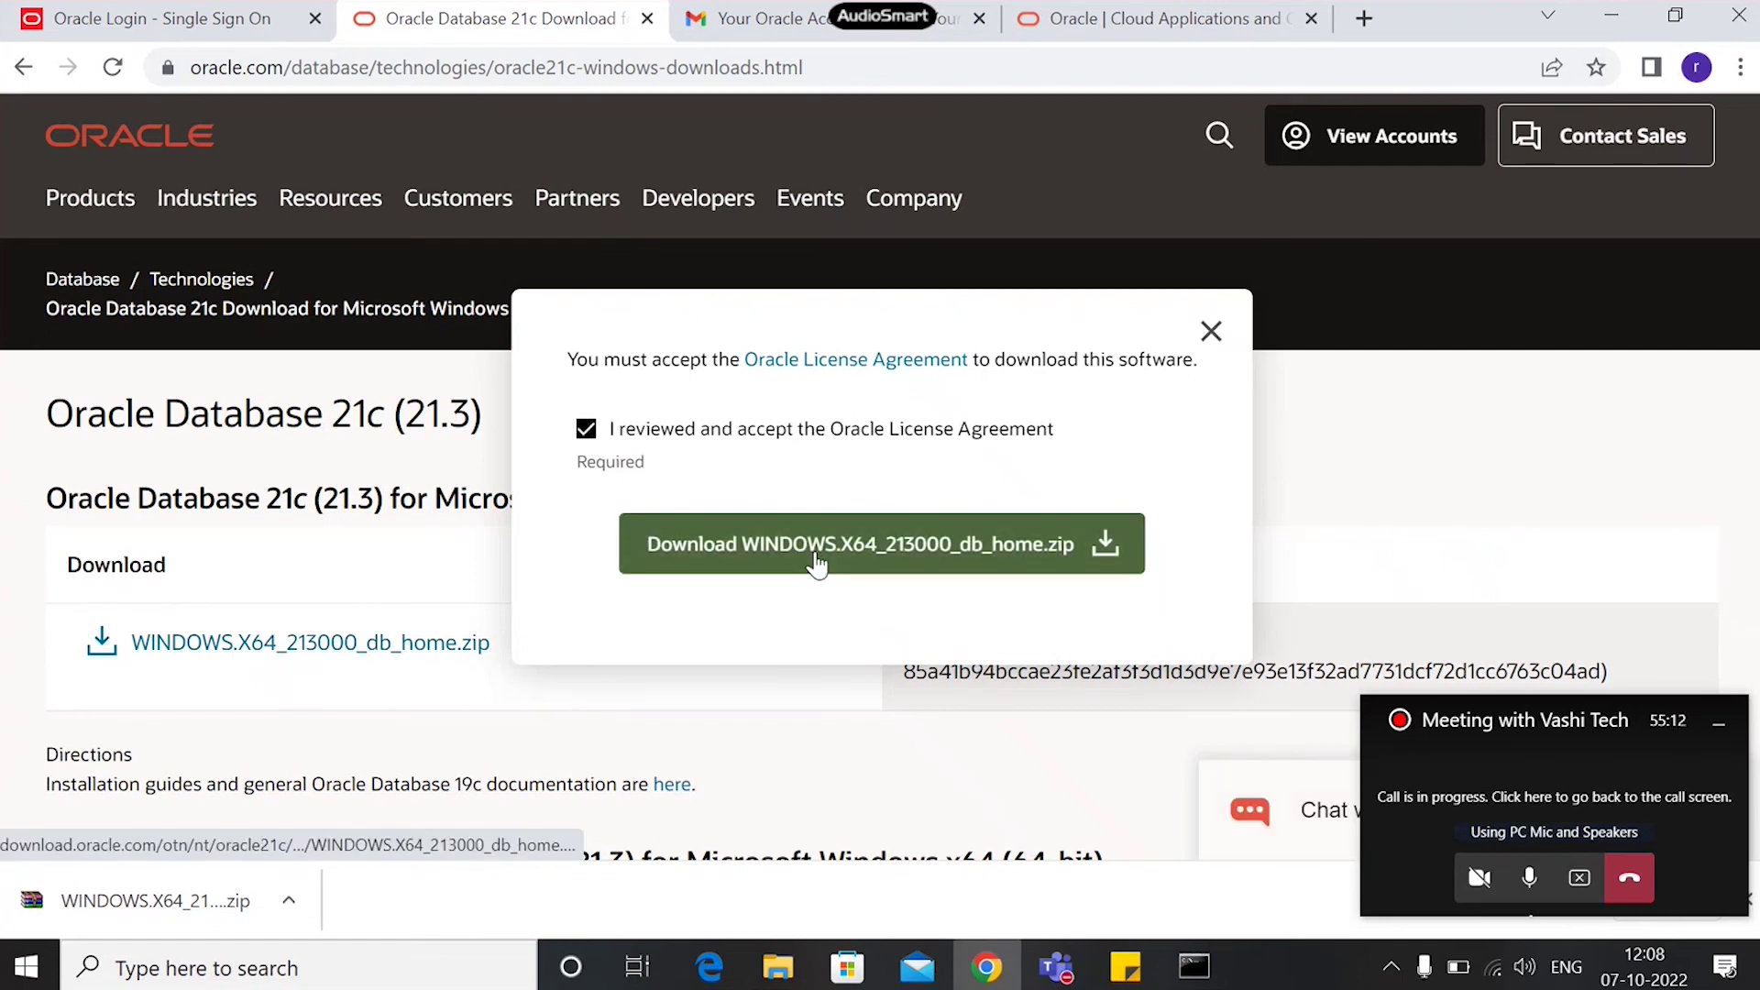
left_click(817, 564)
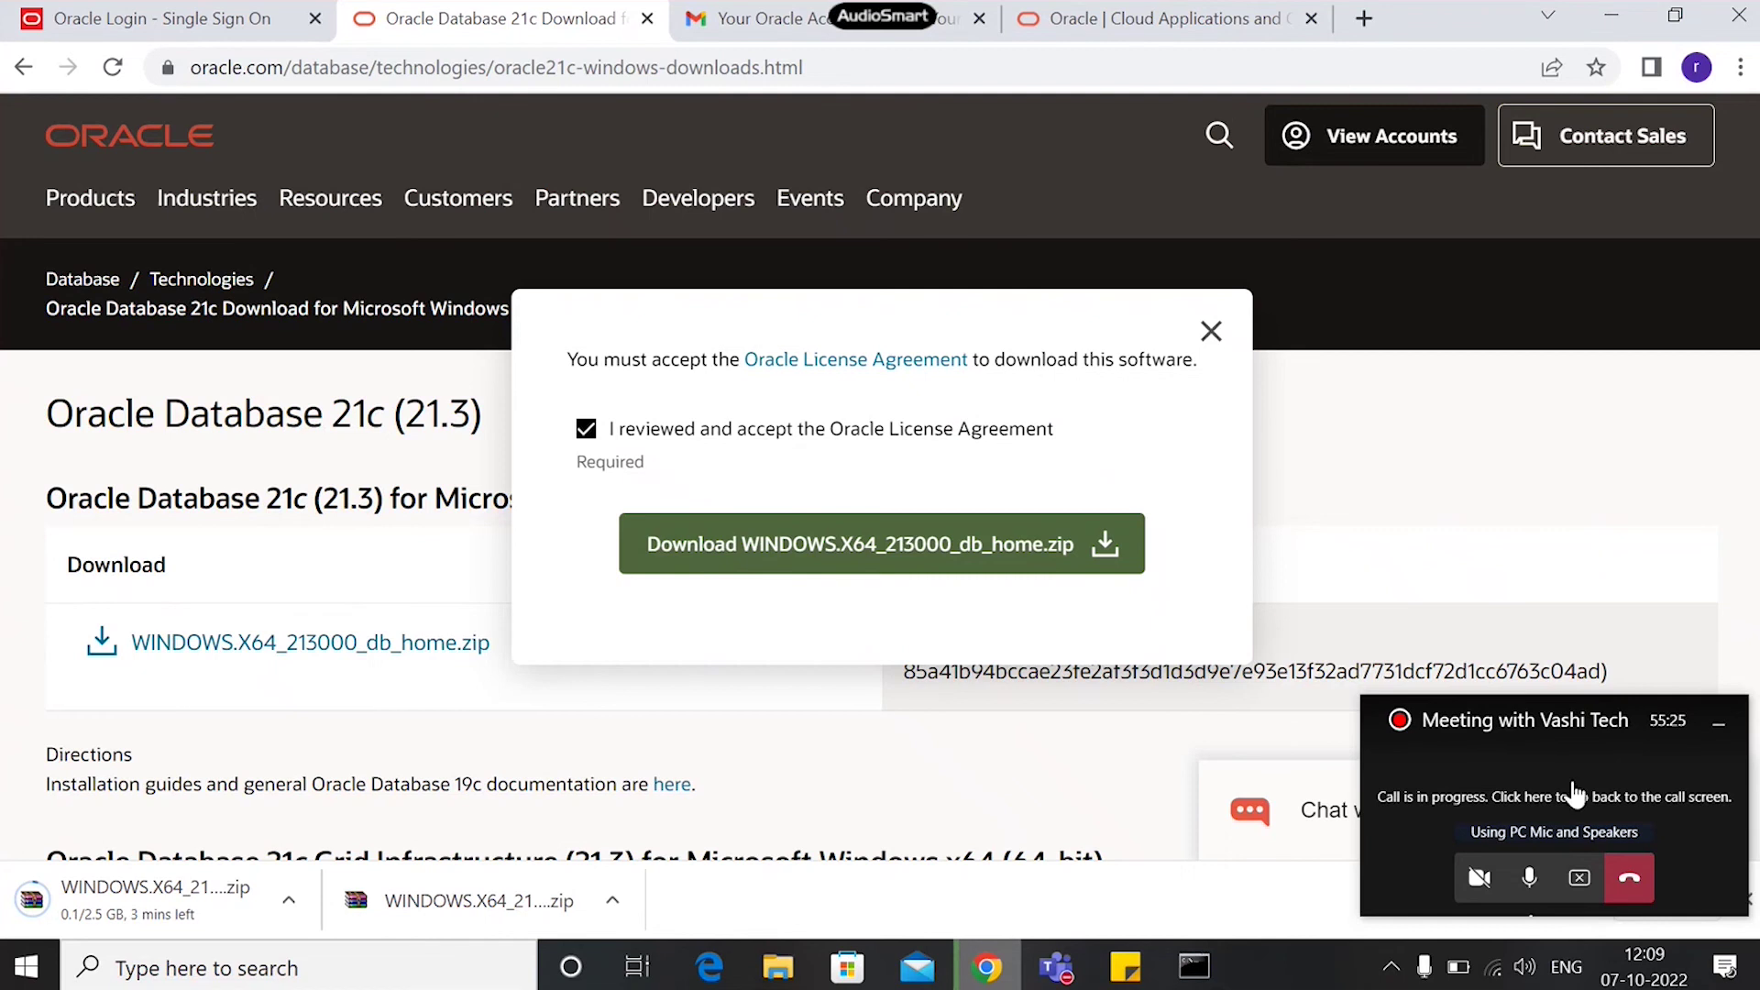
left_click(1541, 878)
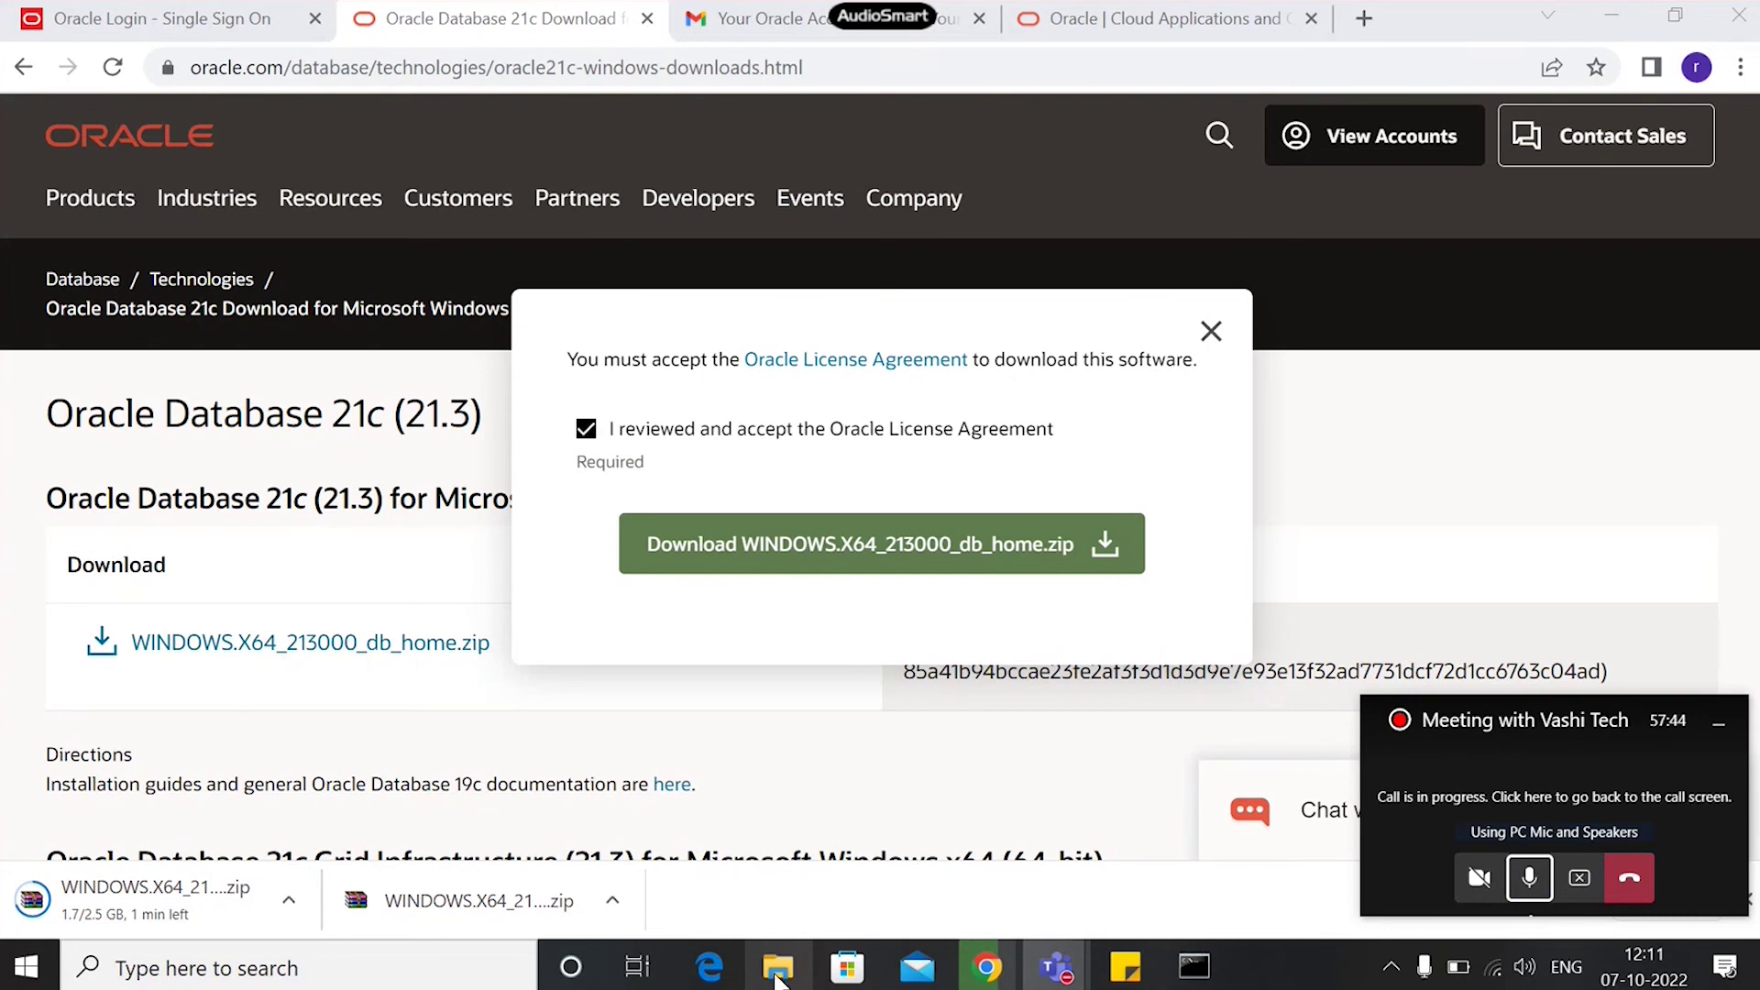
Bring up File Explorer and navigate to Local Disk (C:)
left_click(778, 968)
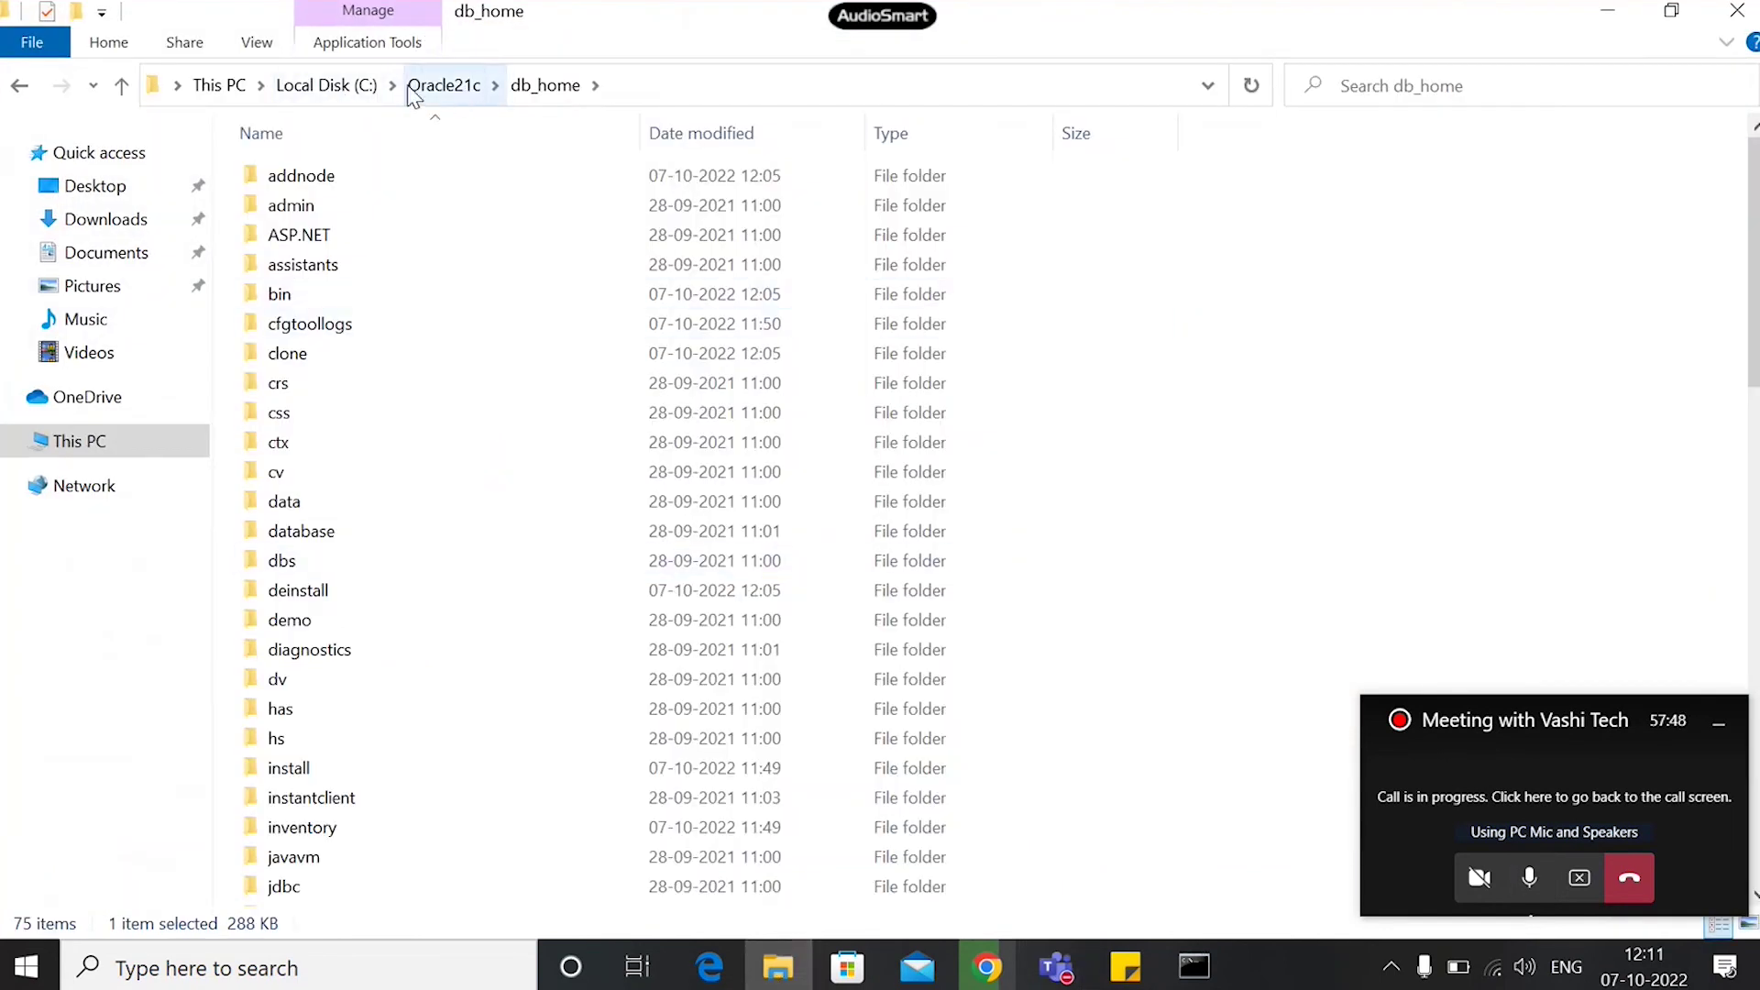
left_click(352, 91)
left_click(311, 451)
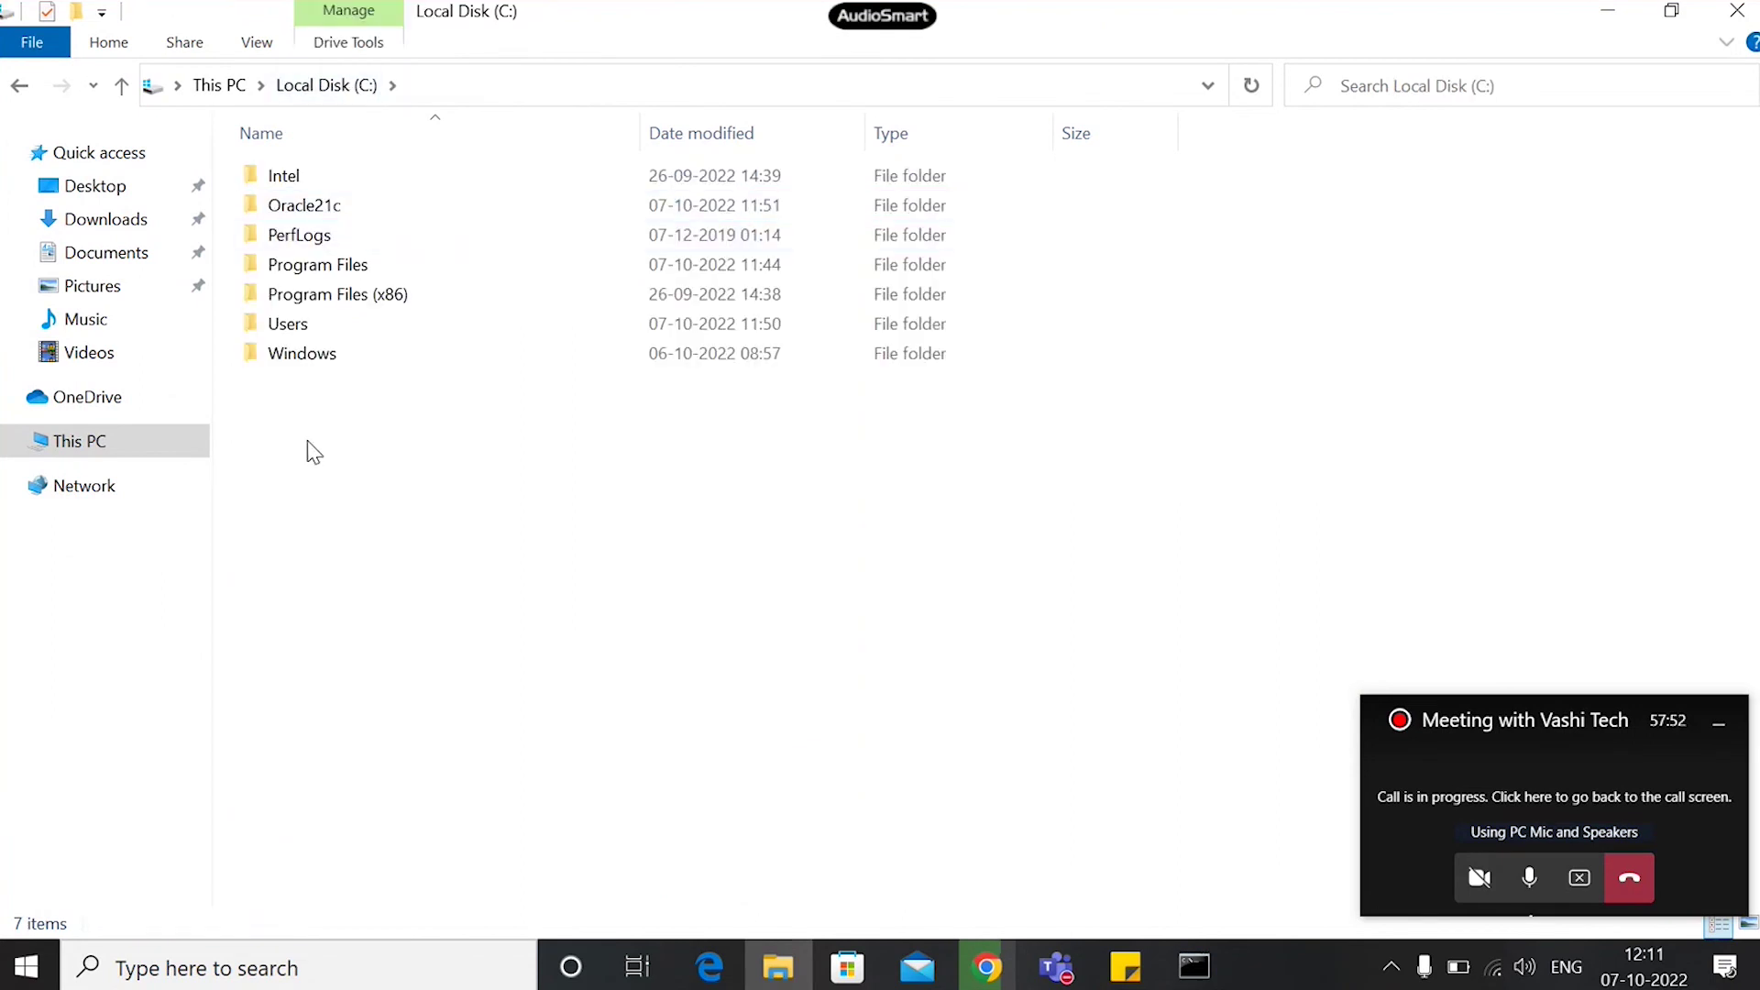
Create a new folder named SqlDeveloper on C: and open it
right_click(308, 442)
mouse_move(376, 747)
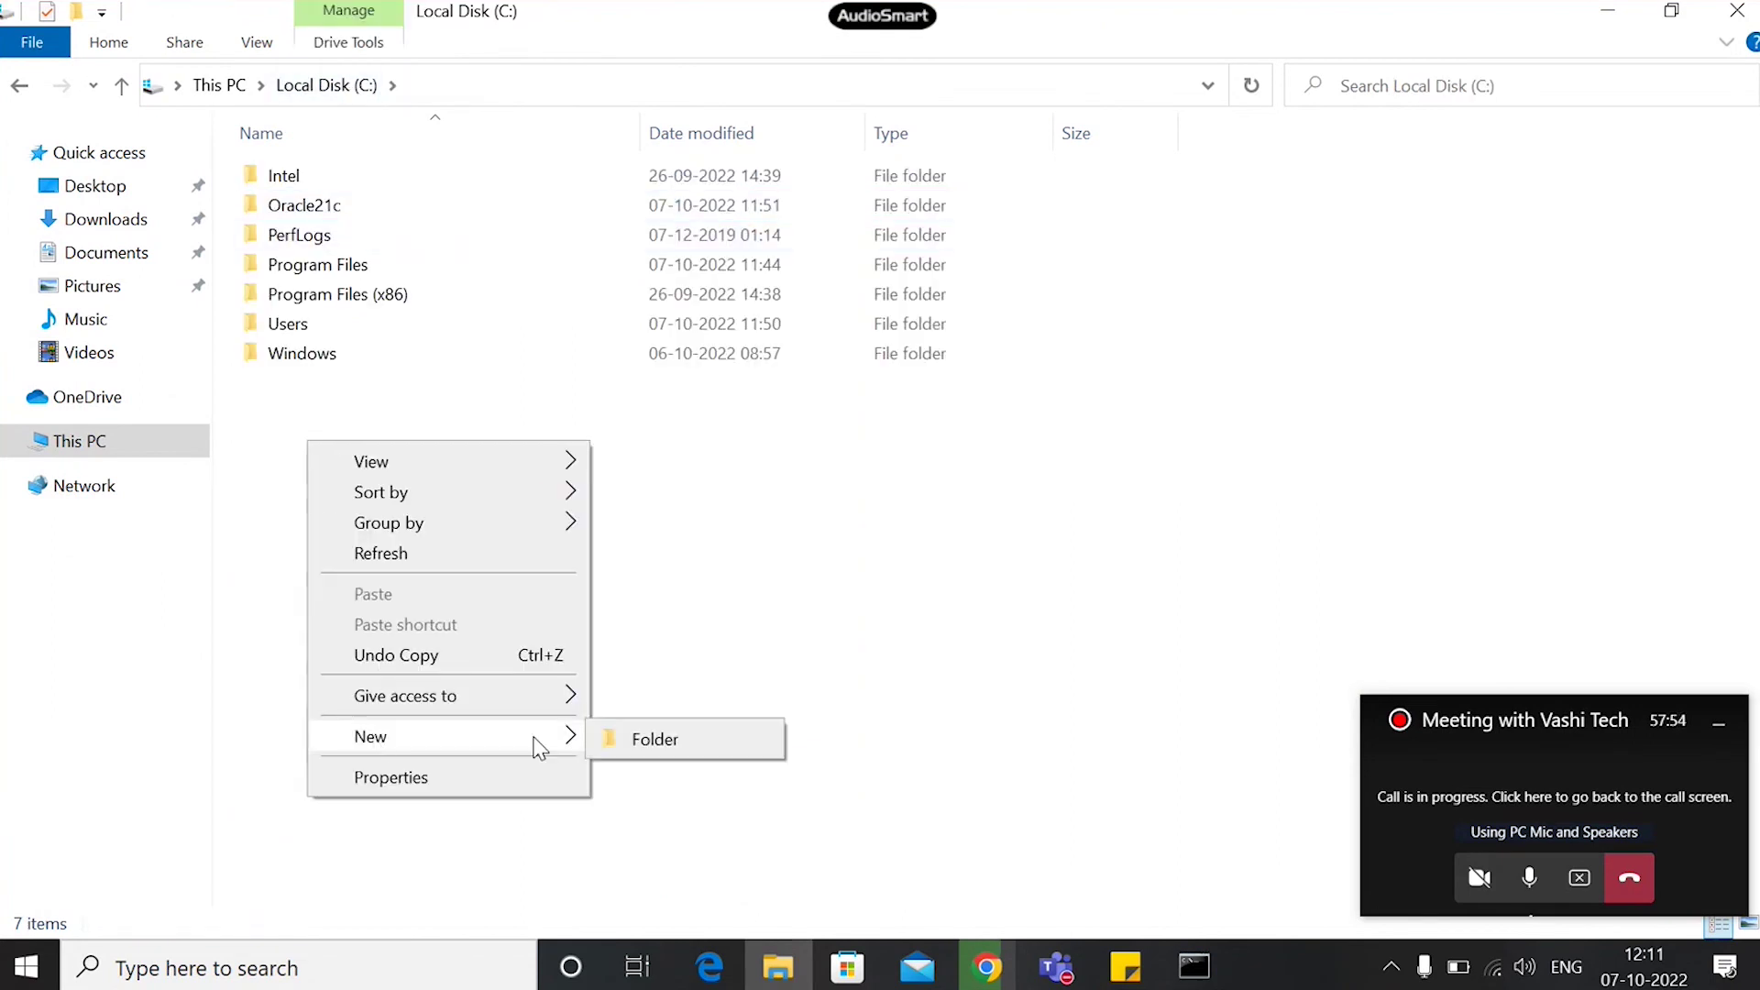
left_click(683, 747)
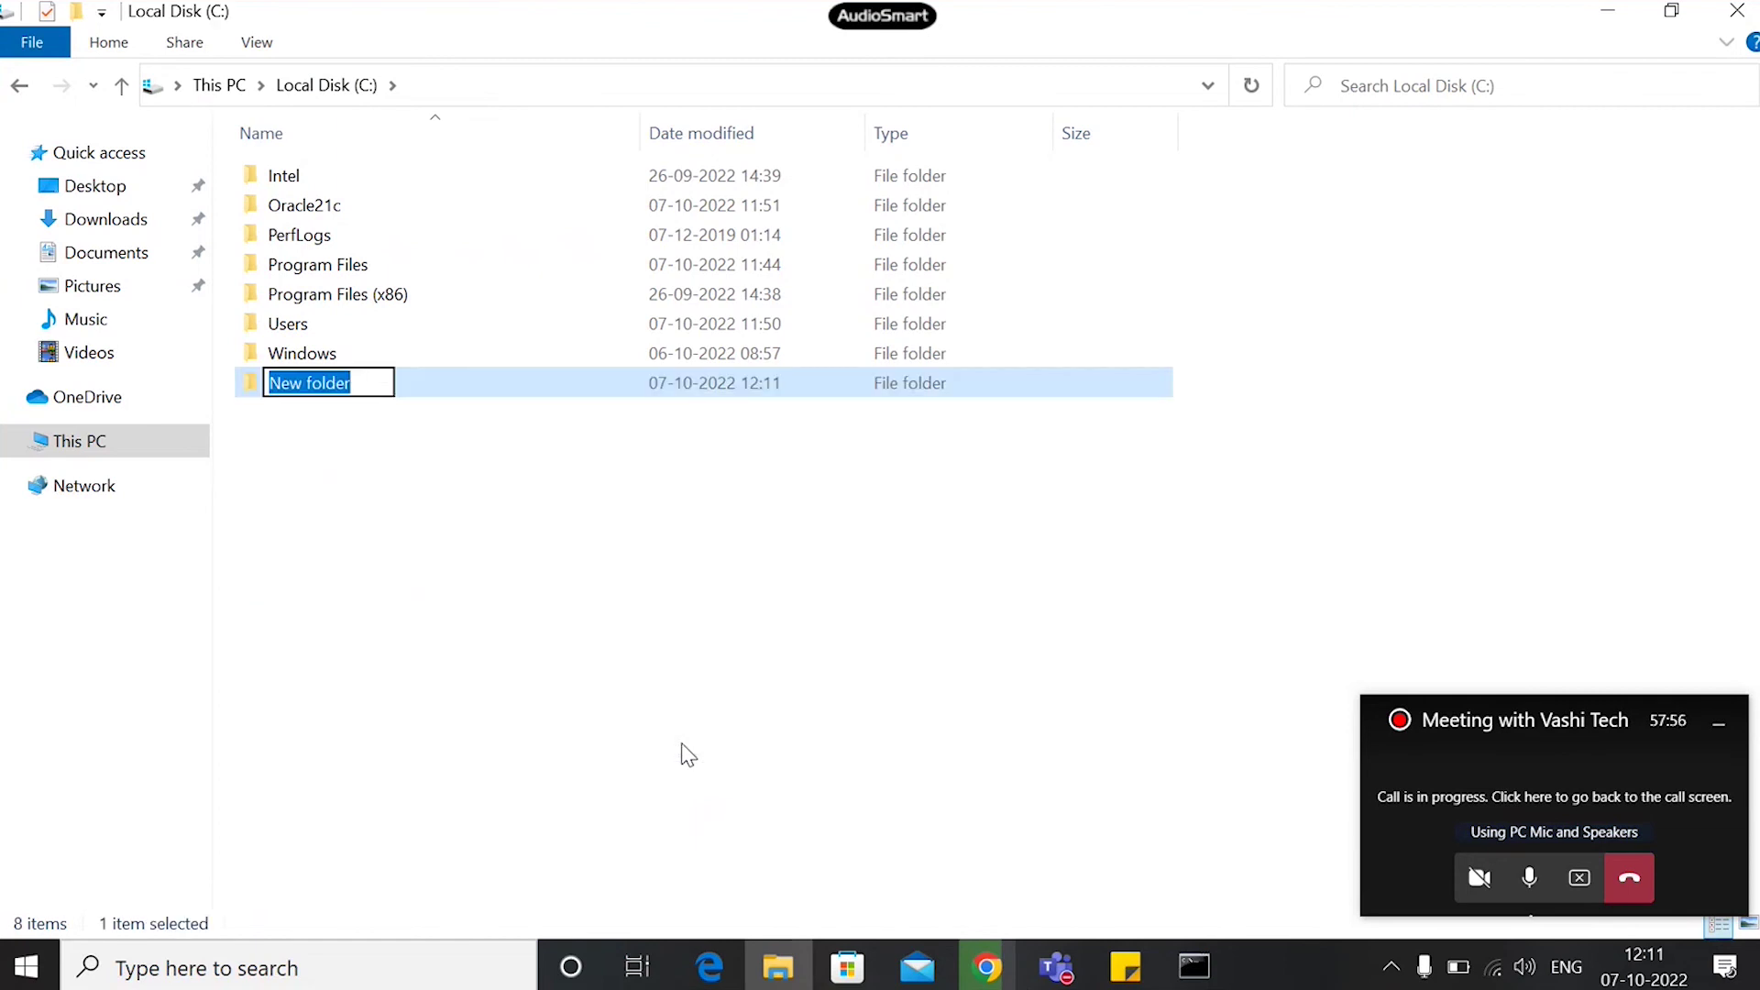
type("SQL")
key("BackSpace")
key("BackSpace")
type("ql")
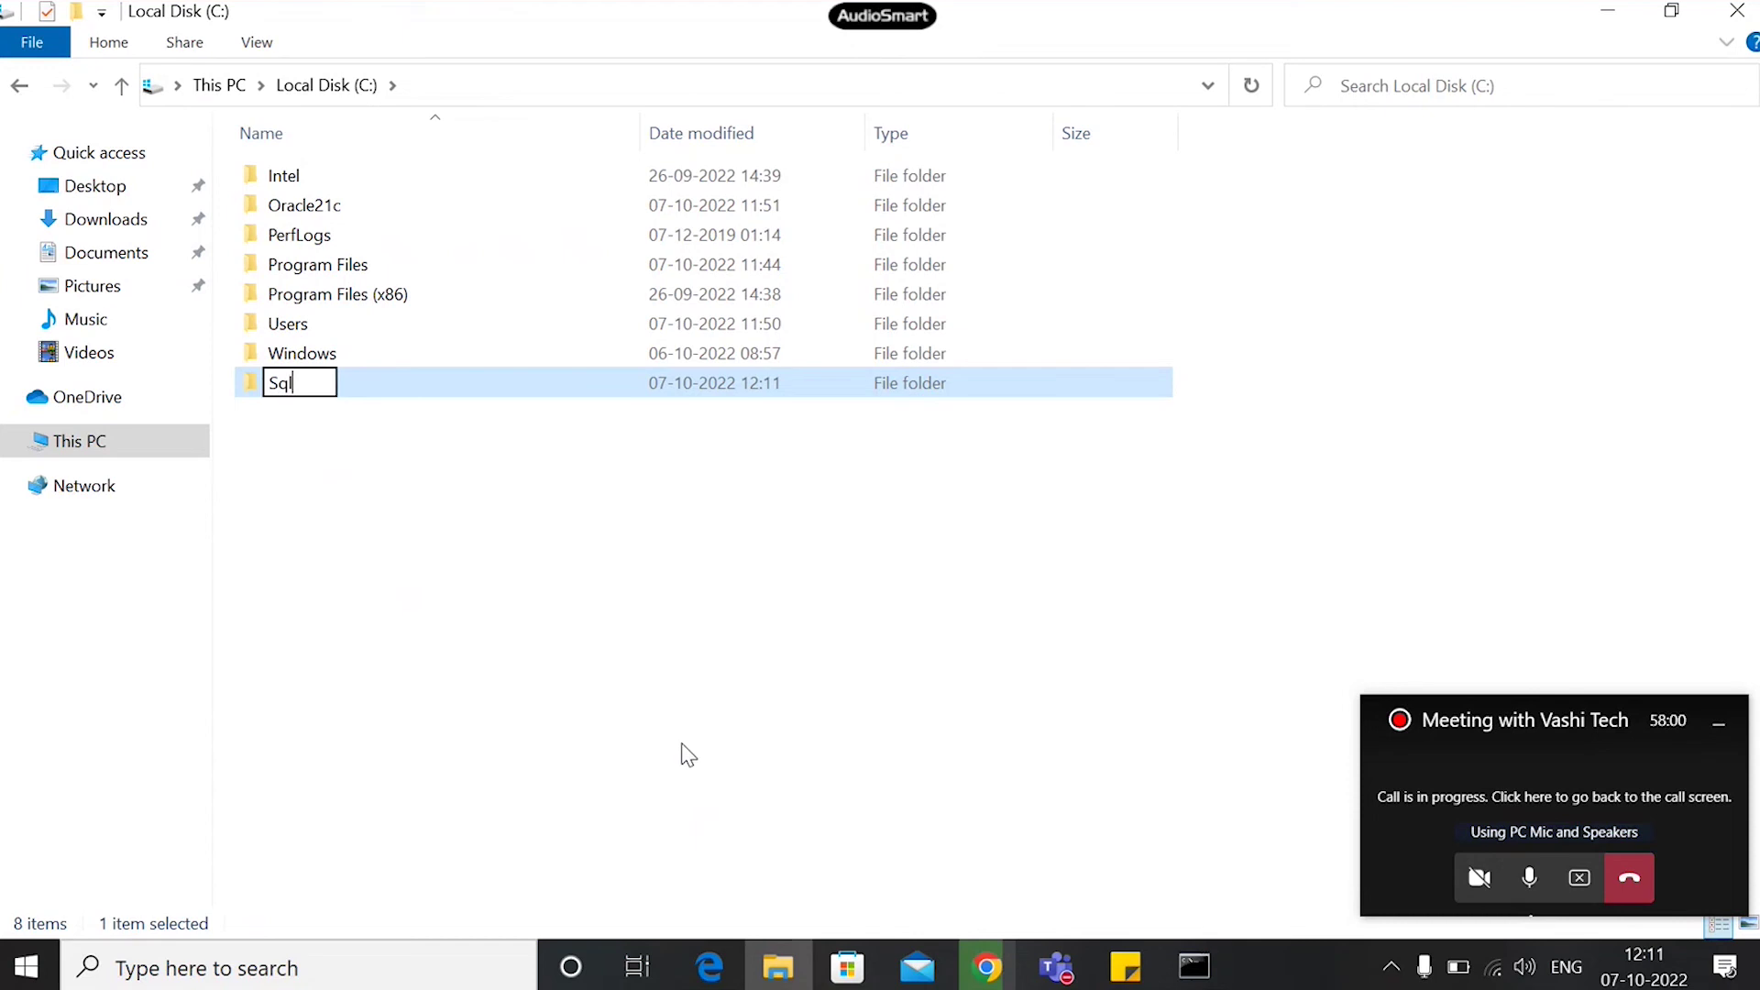
type("Developer")
key("Return")
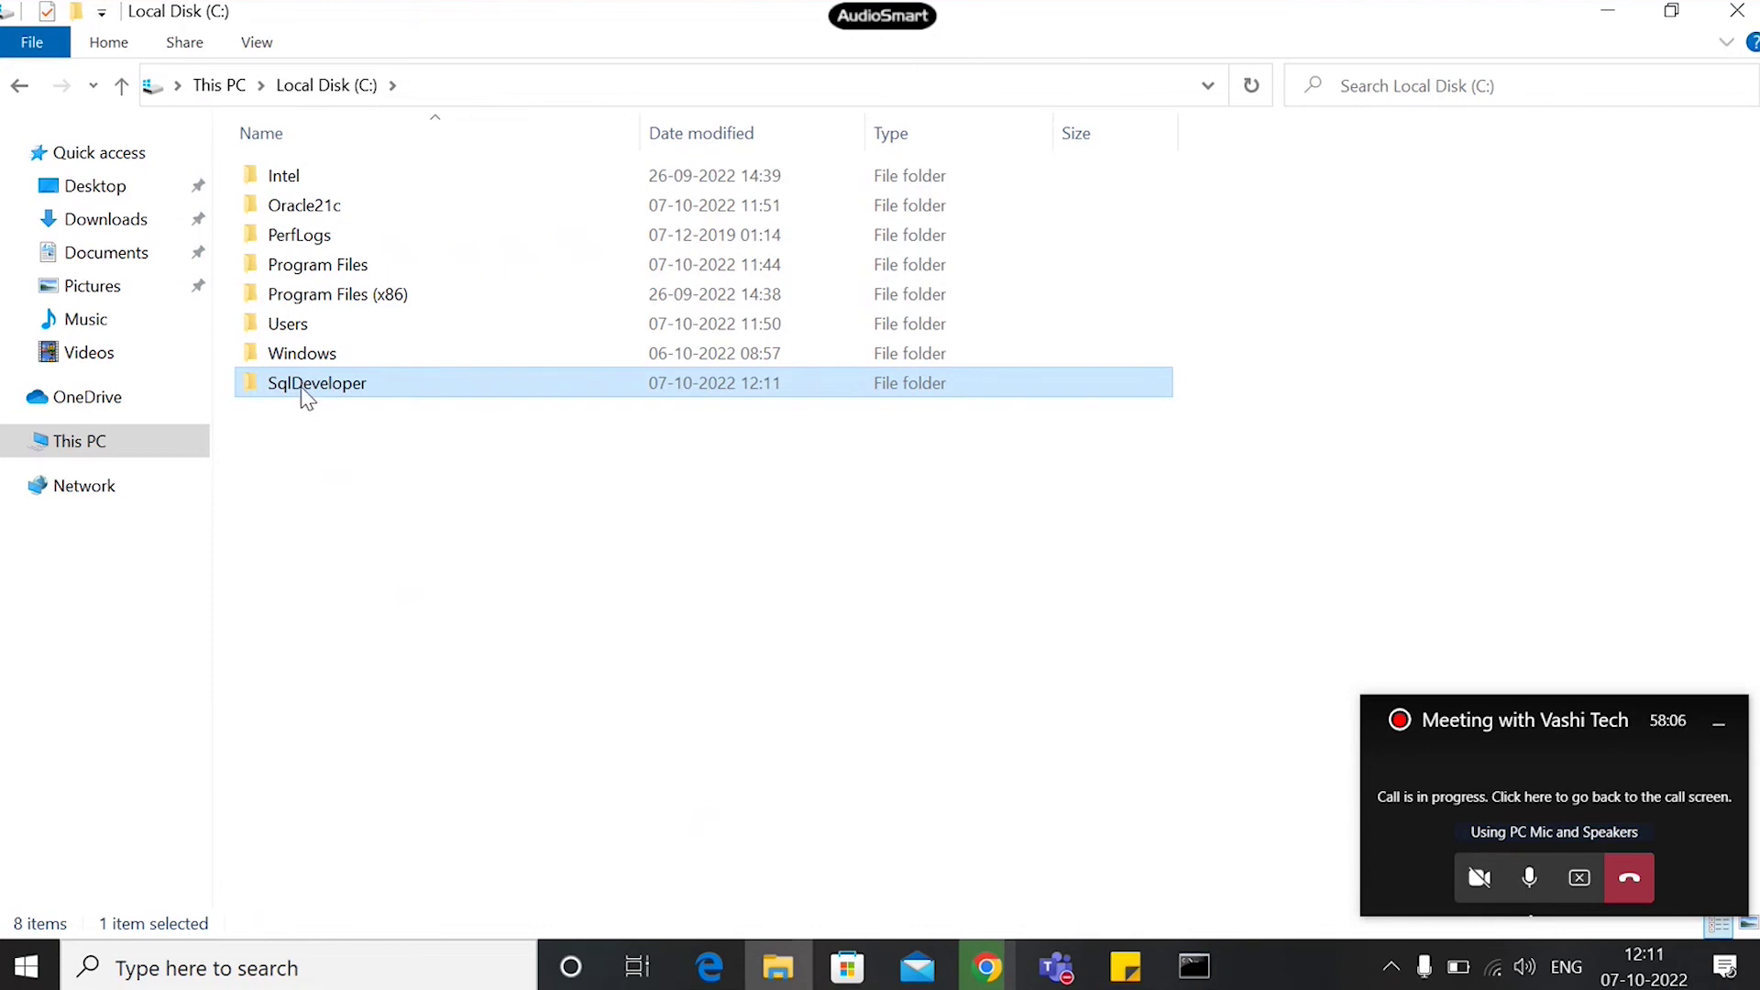
double_click(308, 383)
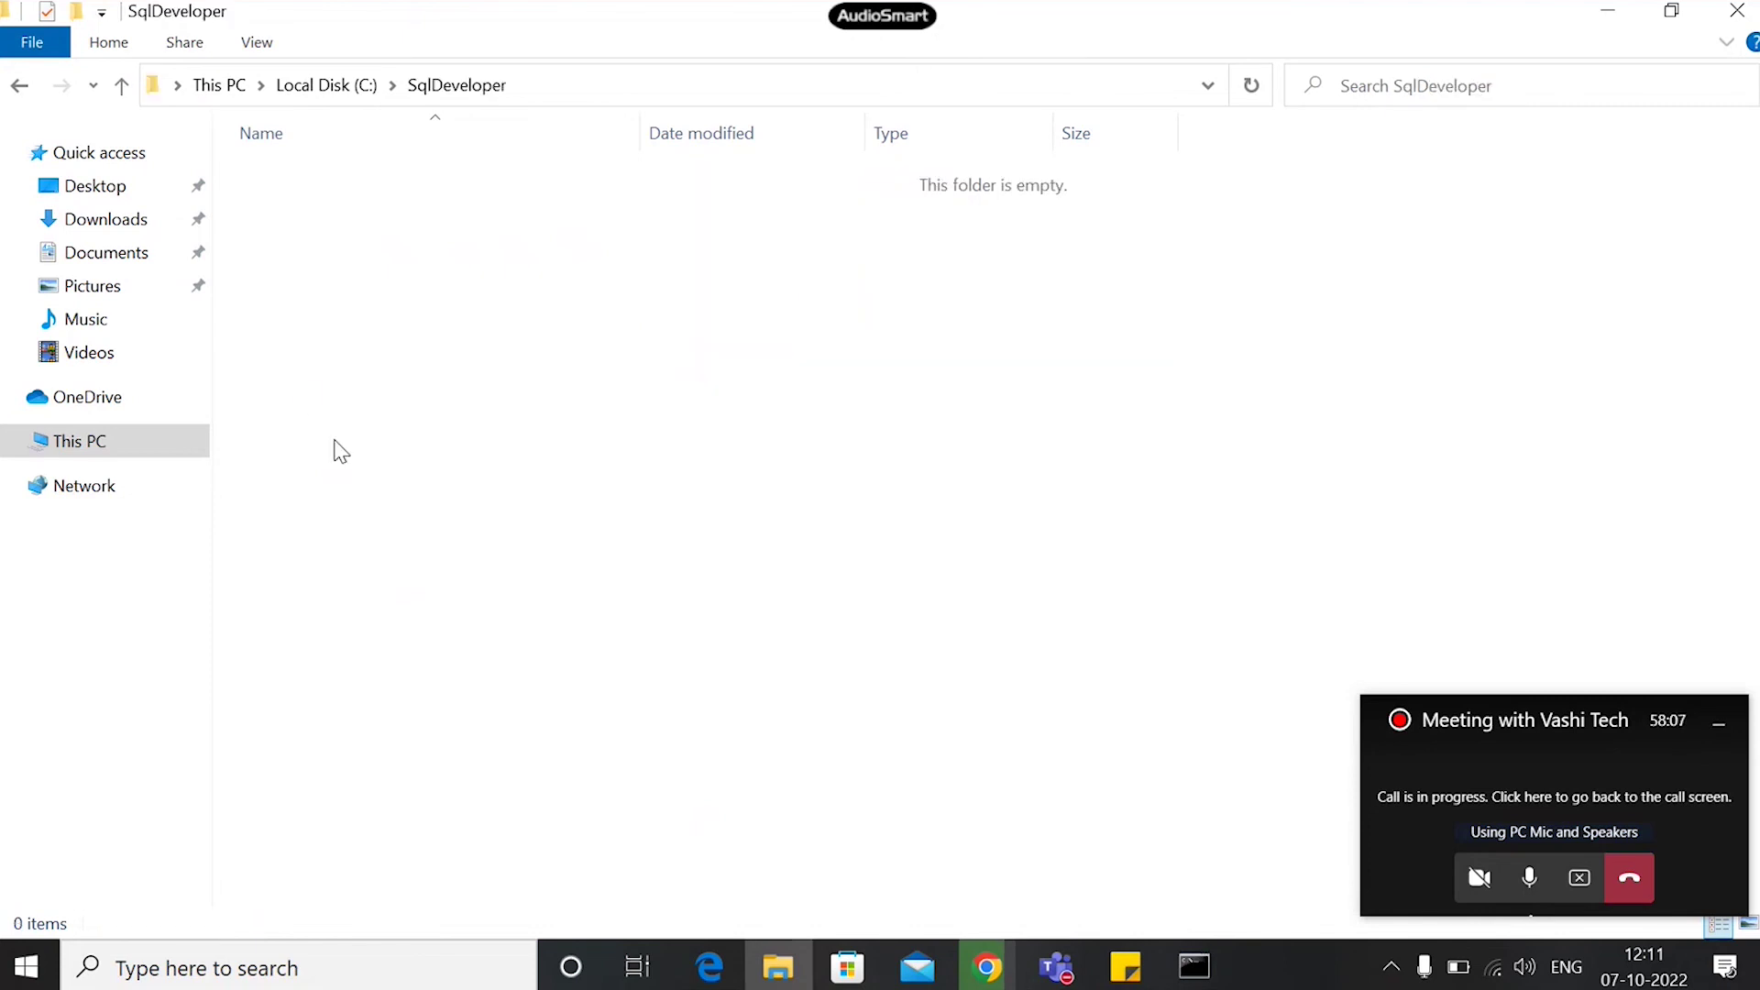
left_click(779, 971)
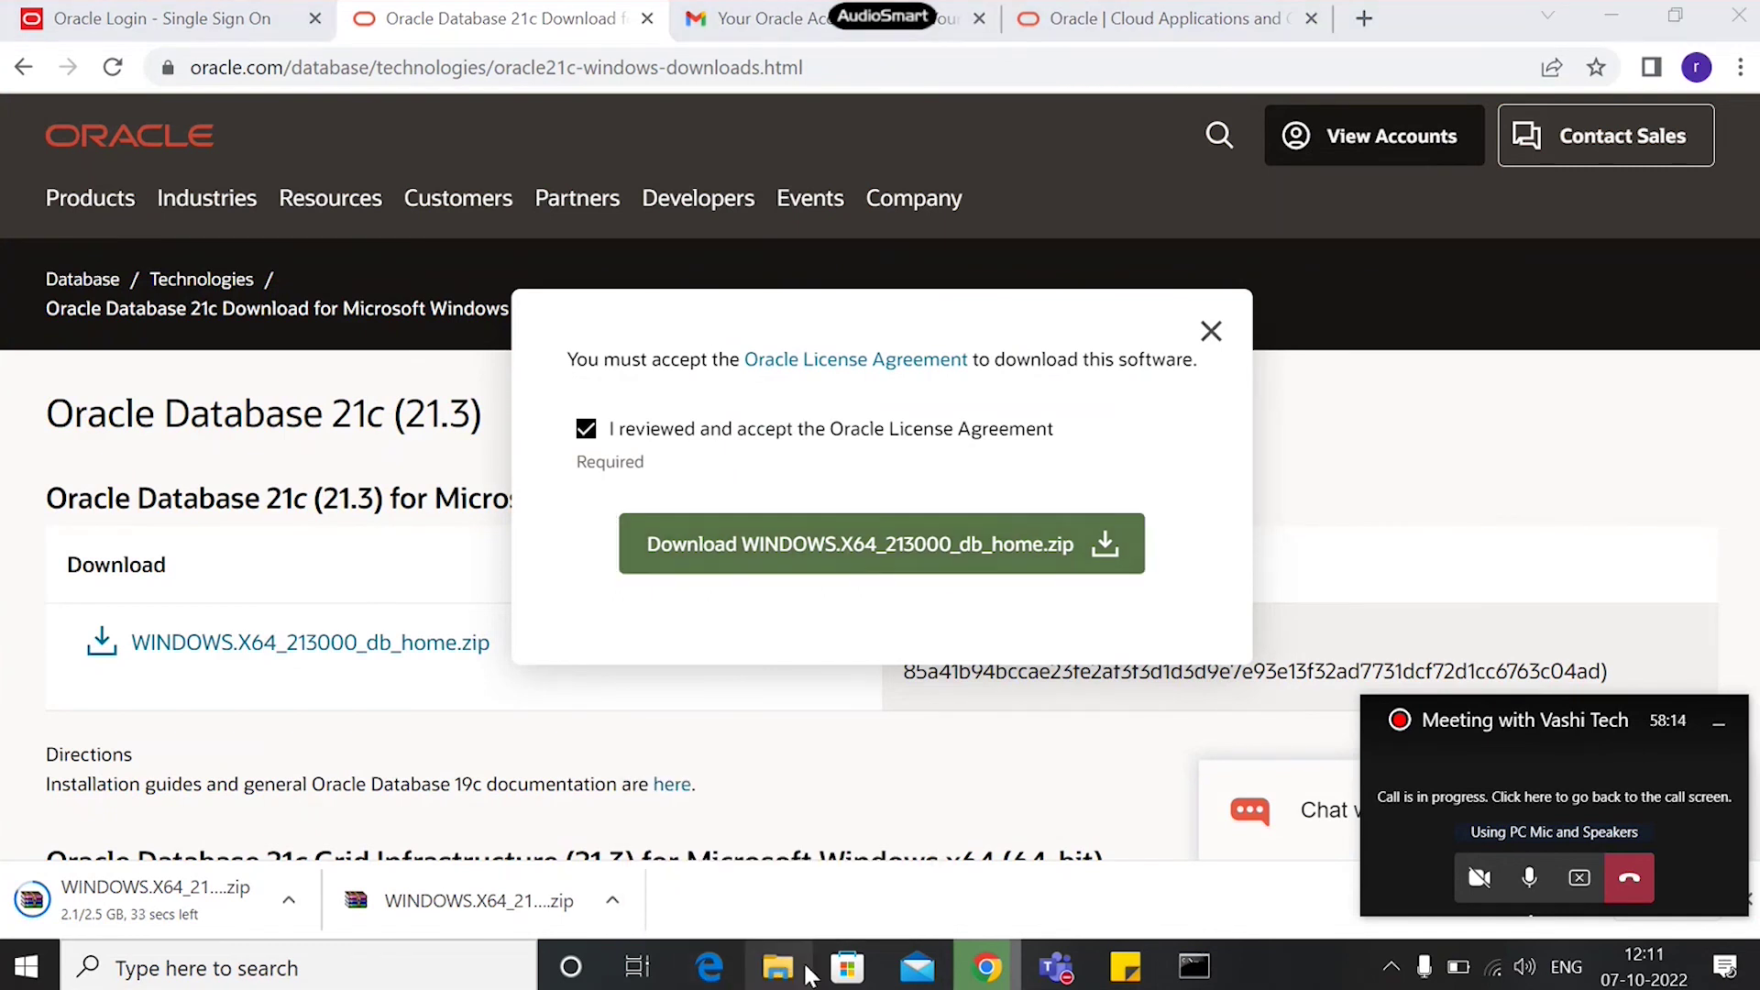
View the finished WINDOWS.X64_213000_db_home (1) zip in Downloads, then close Chrome's licence dialog
left_click(784, 970)
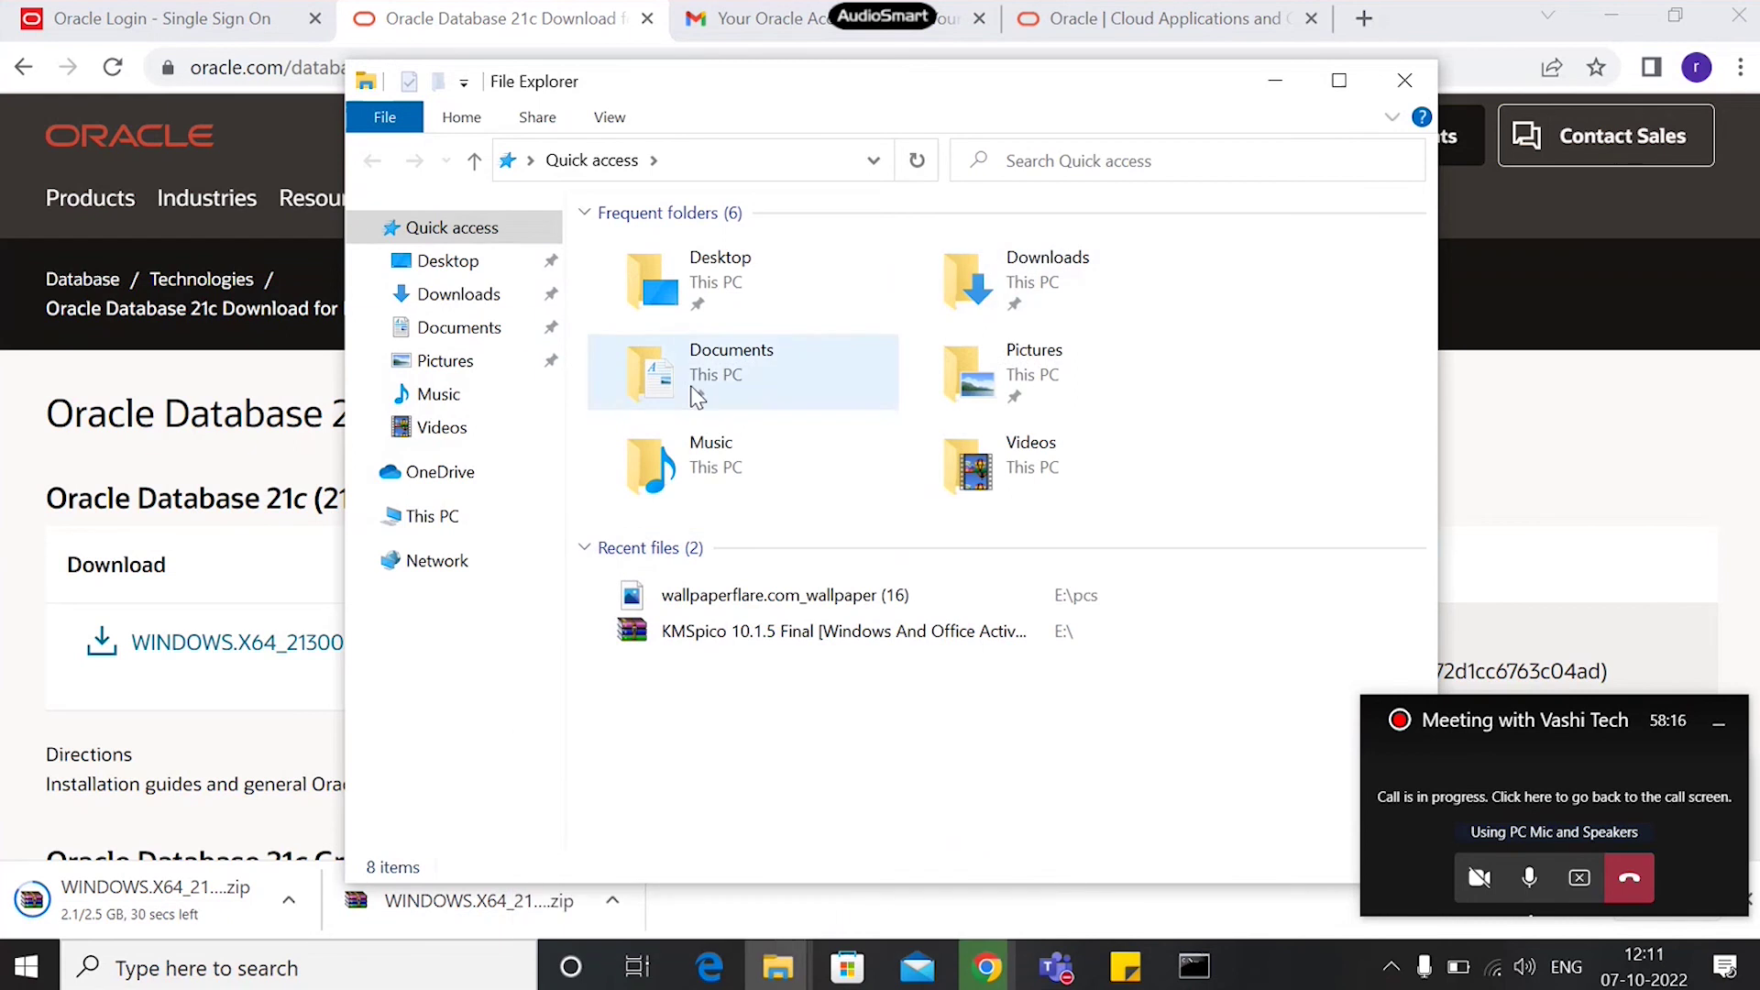
left_click(464, 296)
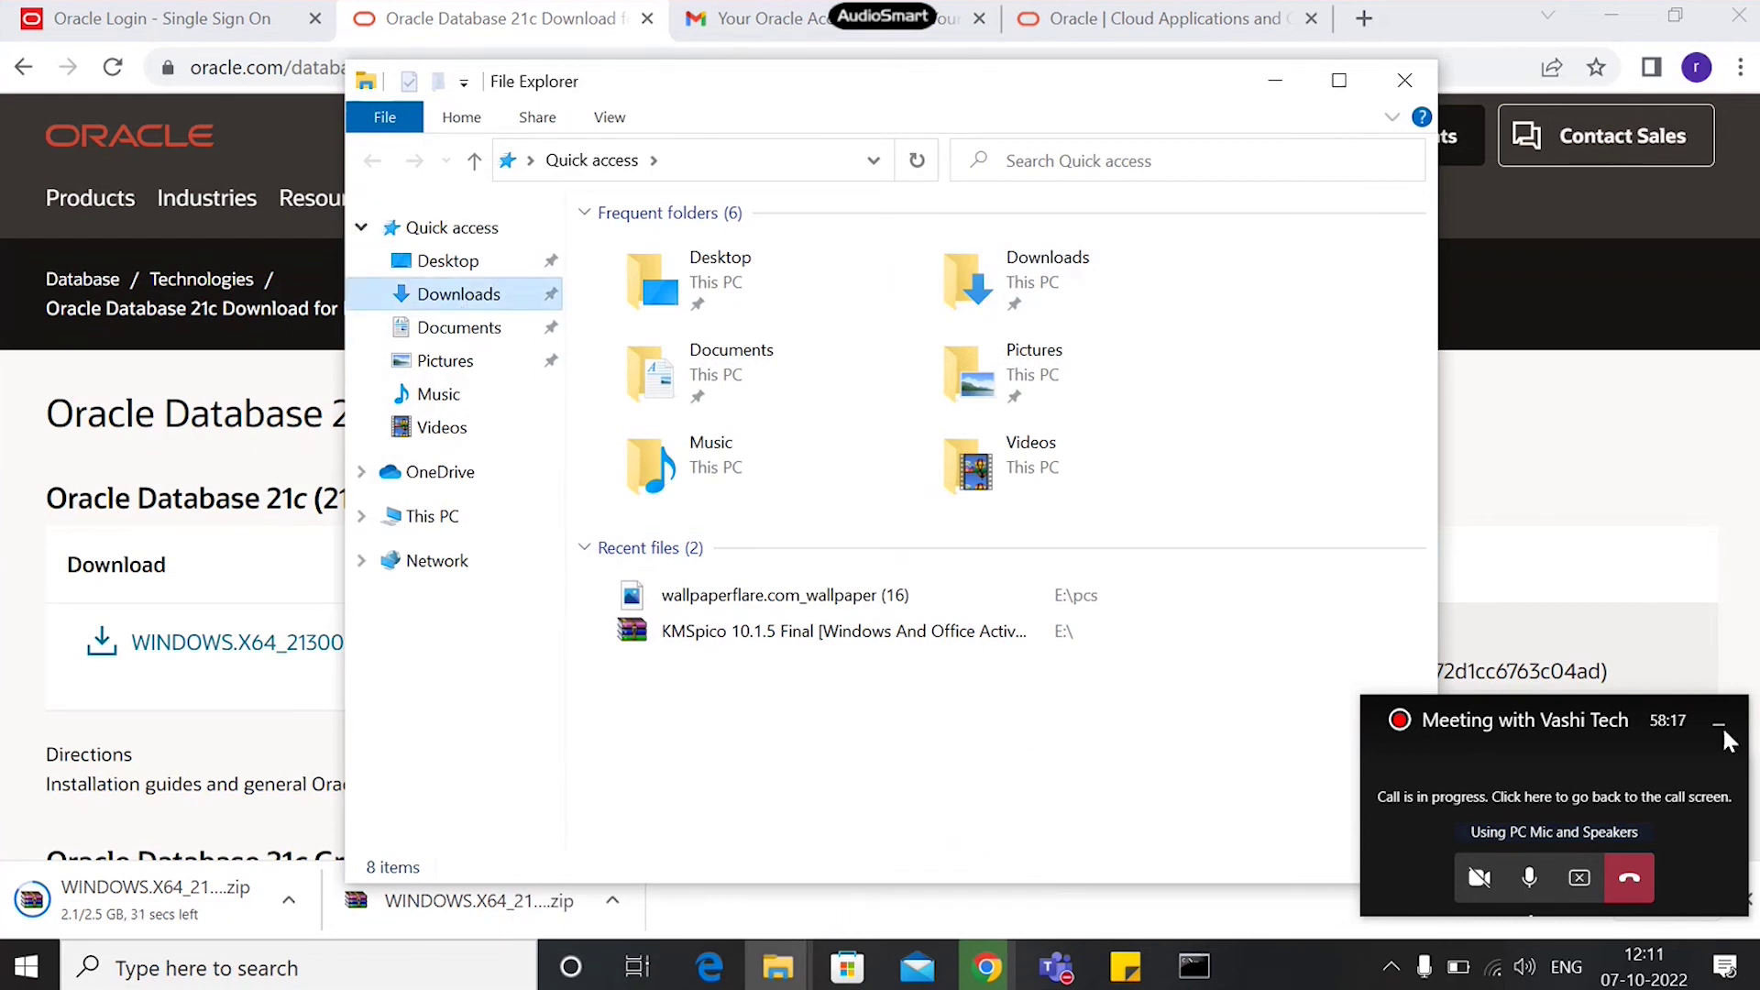
left_click(1528, 880)
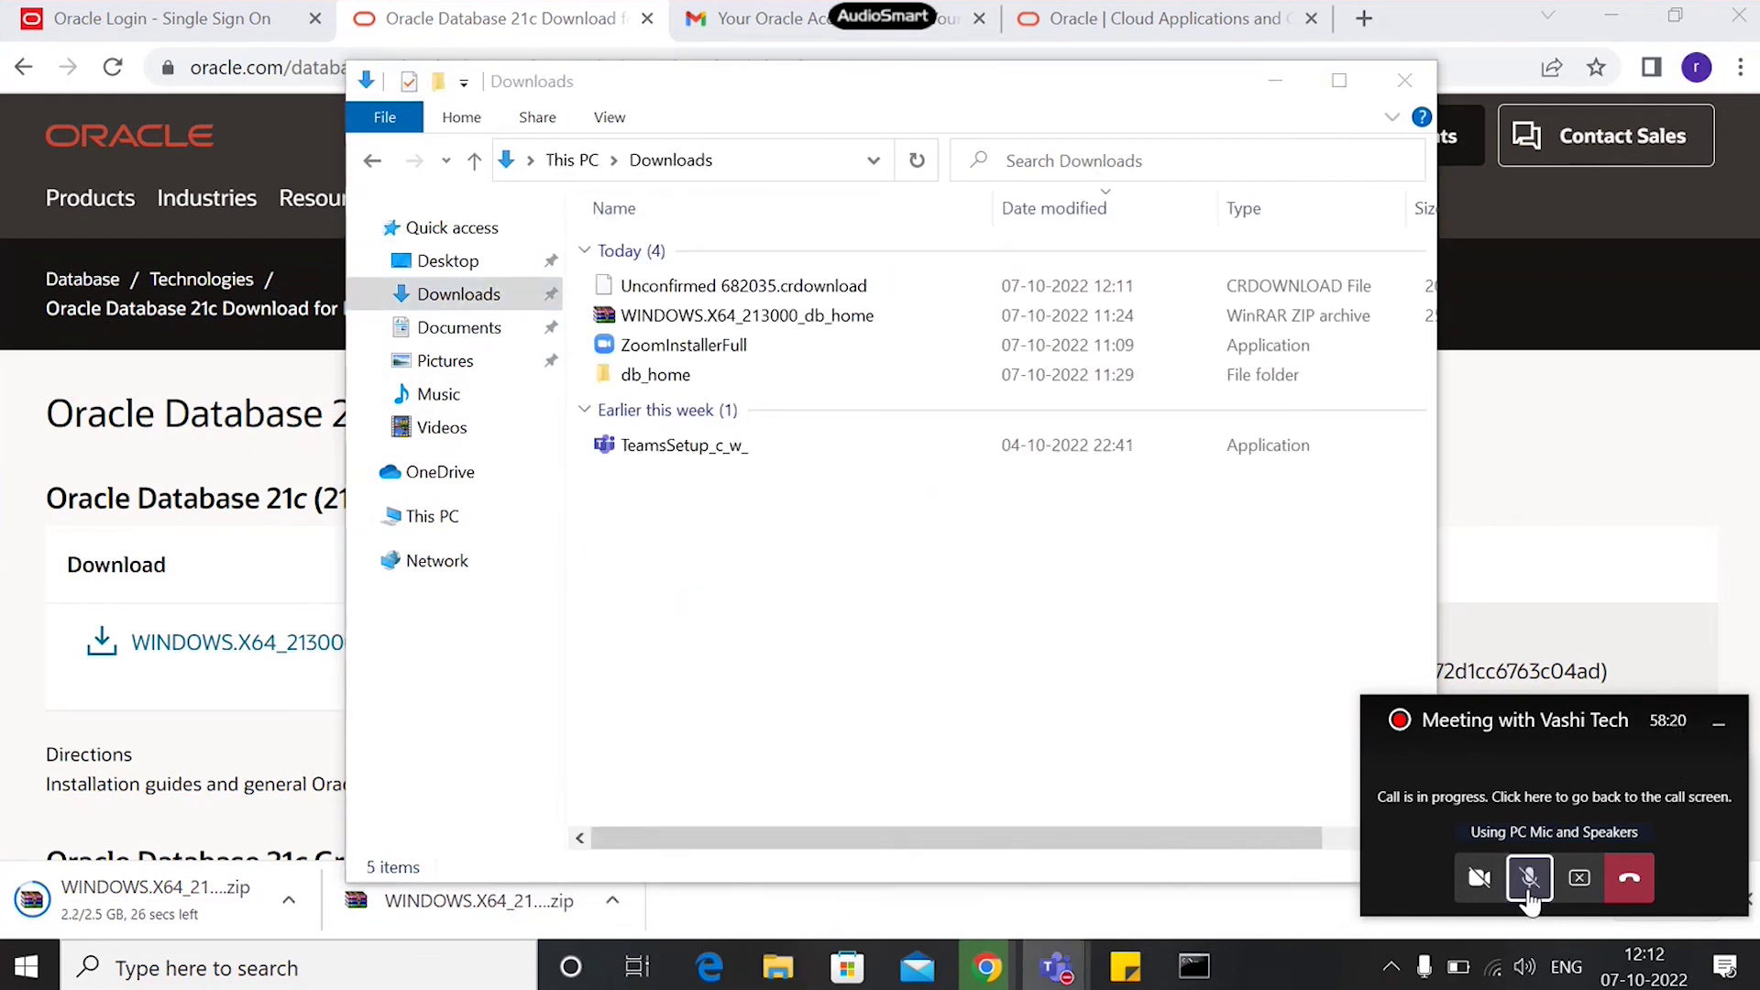
left_click(1528, 880)
mouse_move(777, 967)
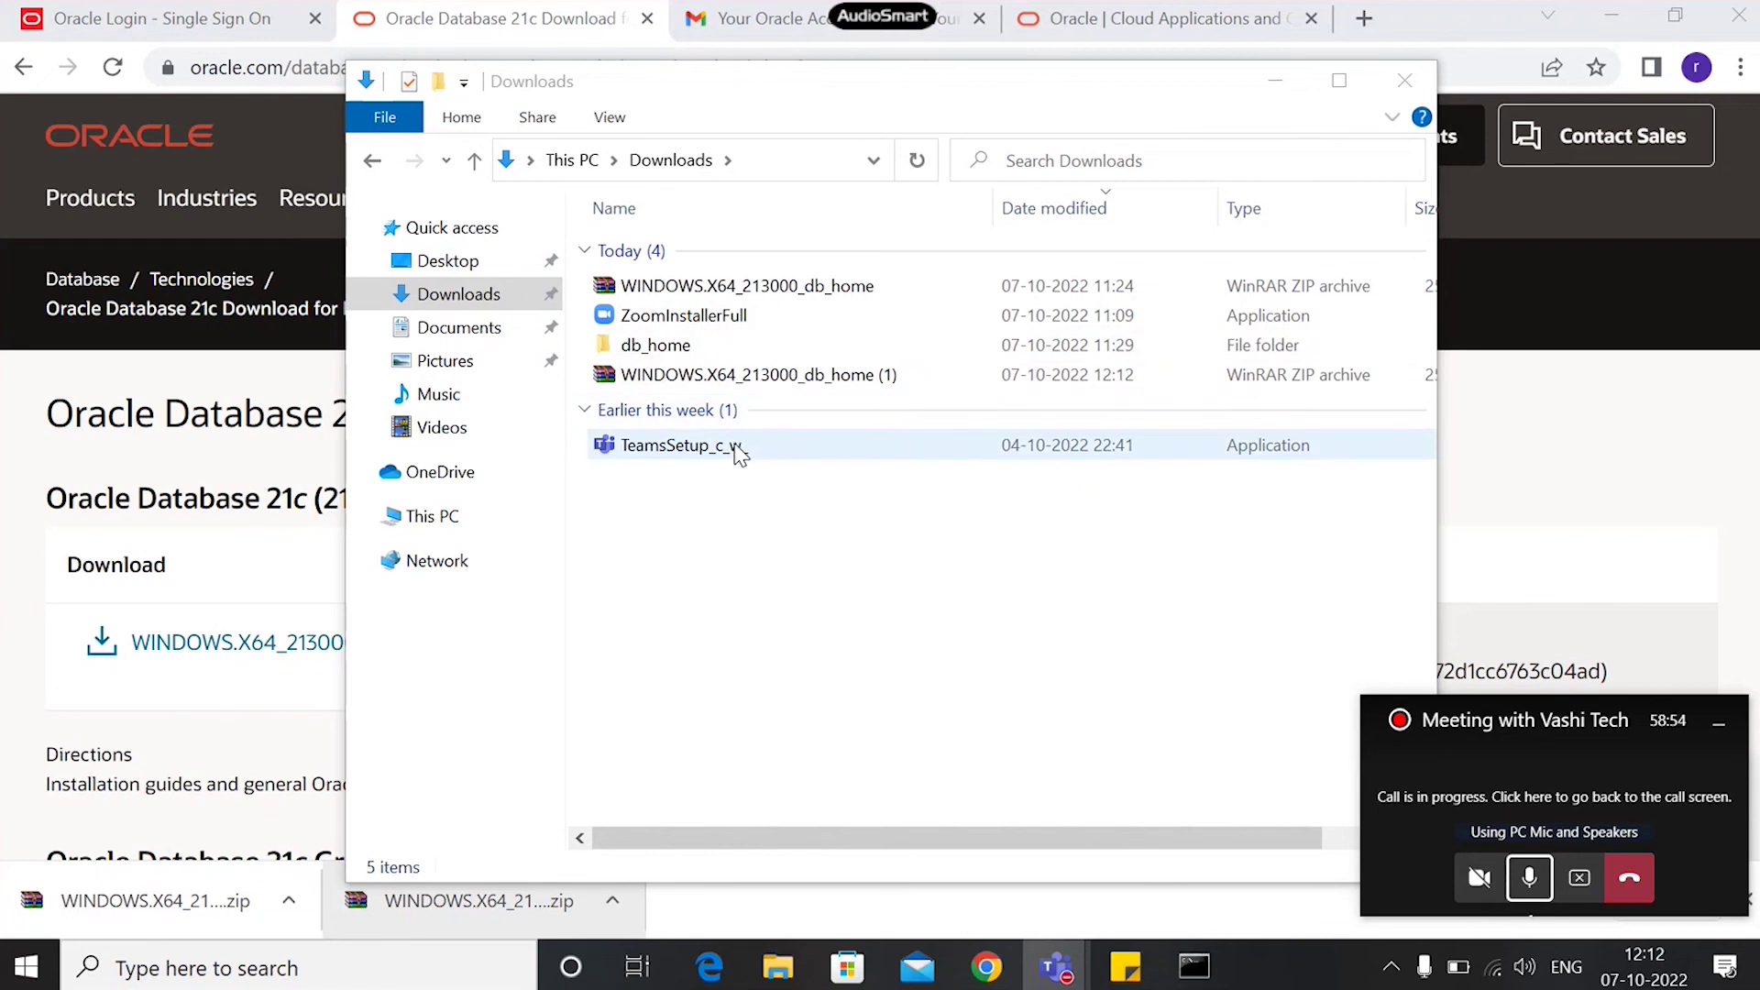
left_click(2, 569)
left_click(3, 568)
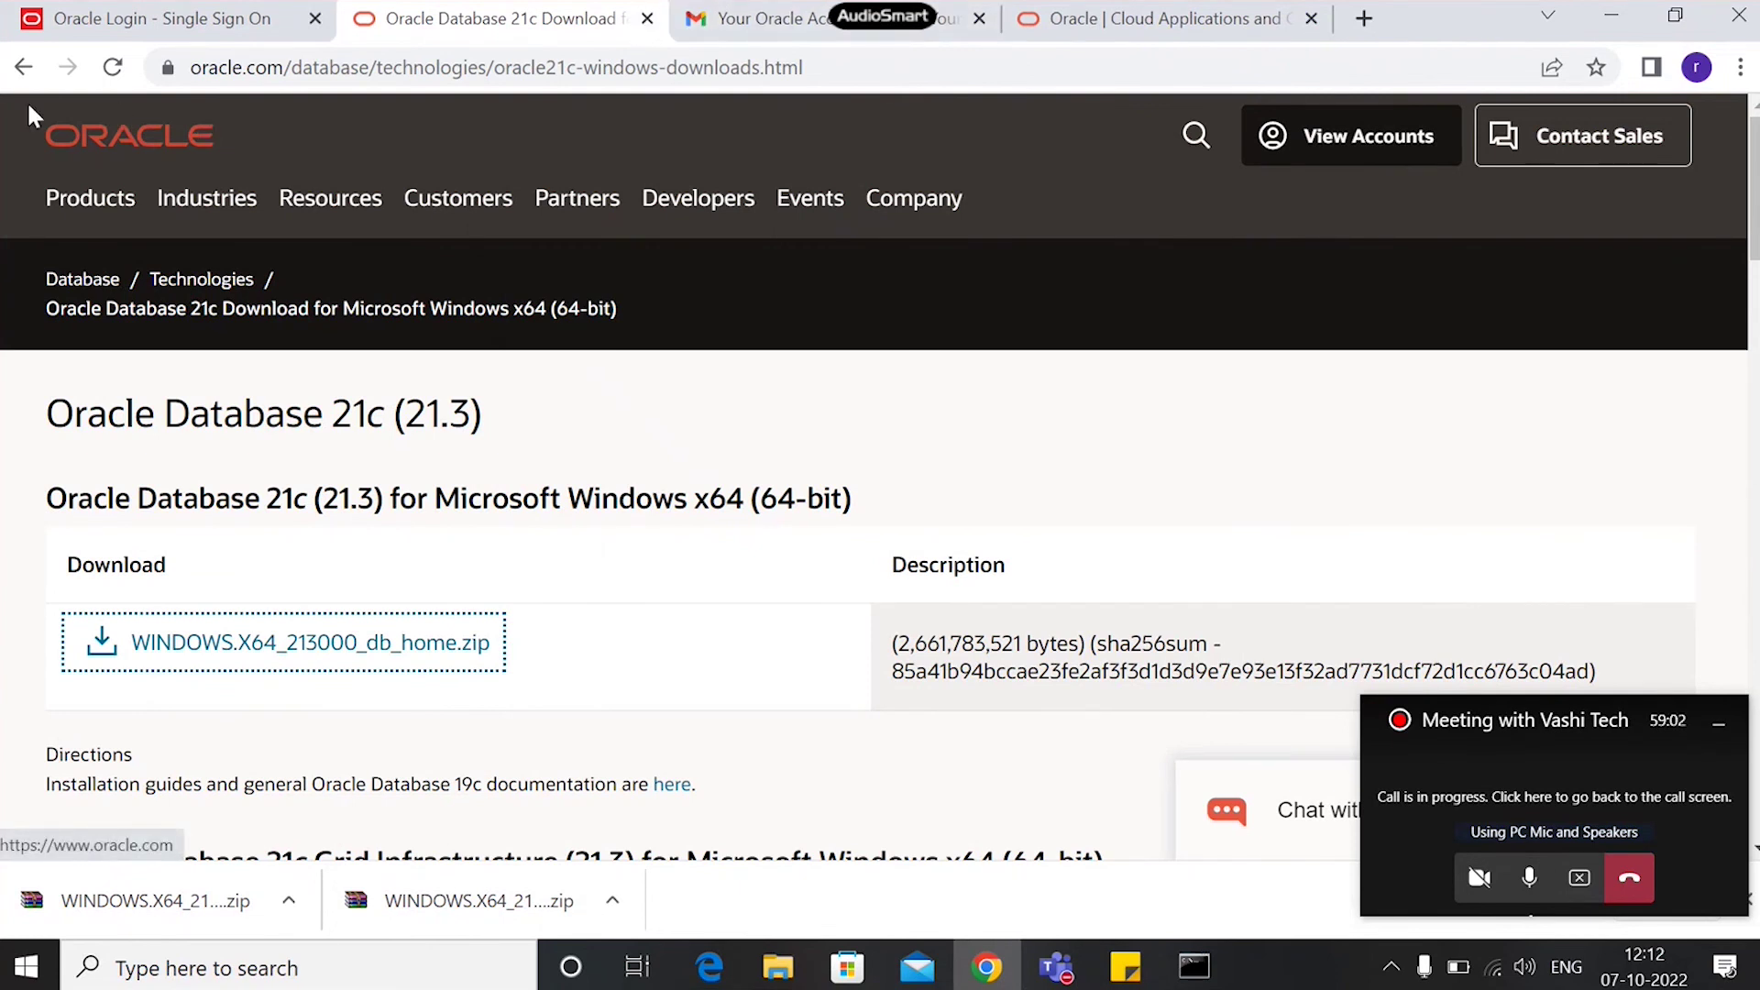
Go back and revise the Google search to 'sqldeveloper 21c download'
left_click(22, 68)
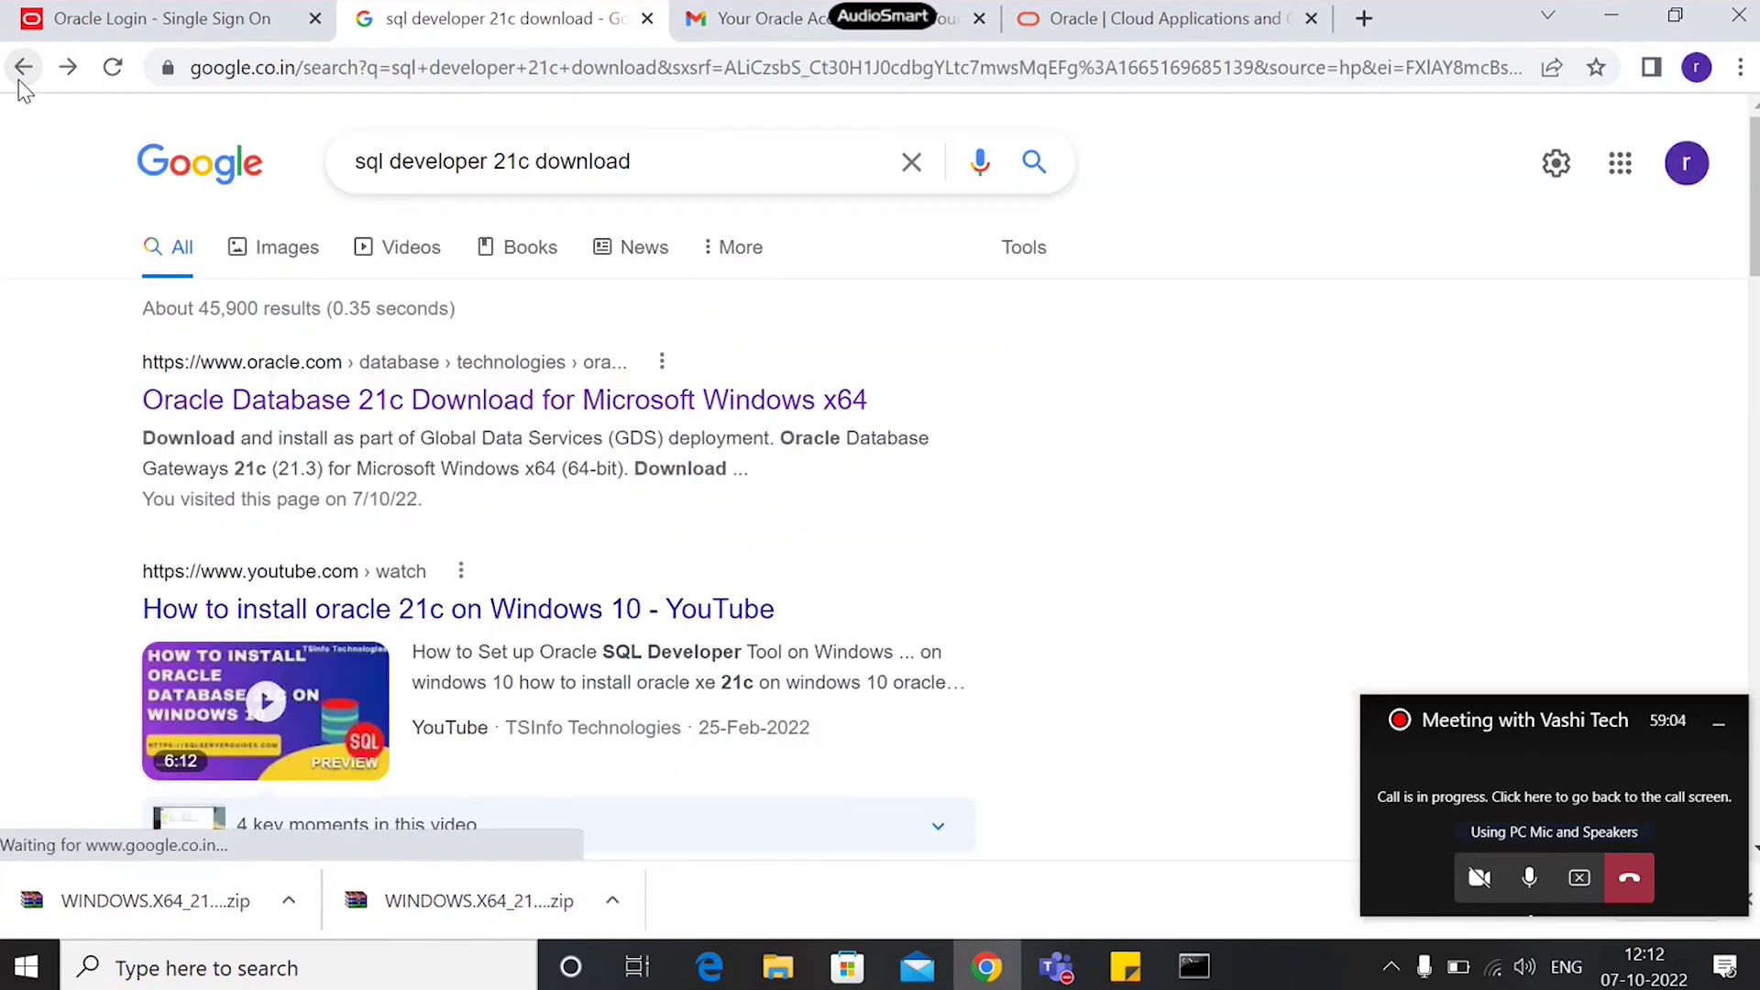
left_click(409, 161)
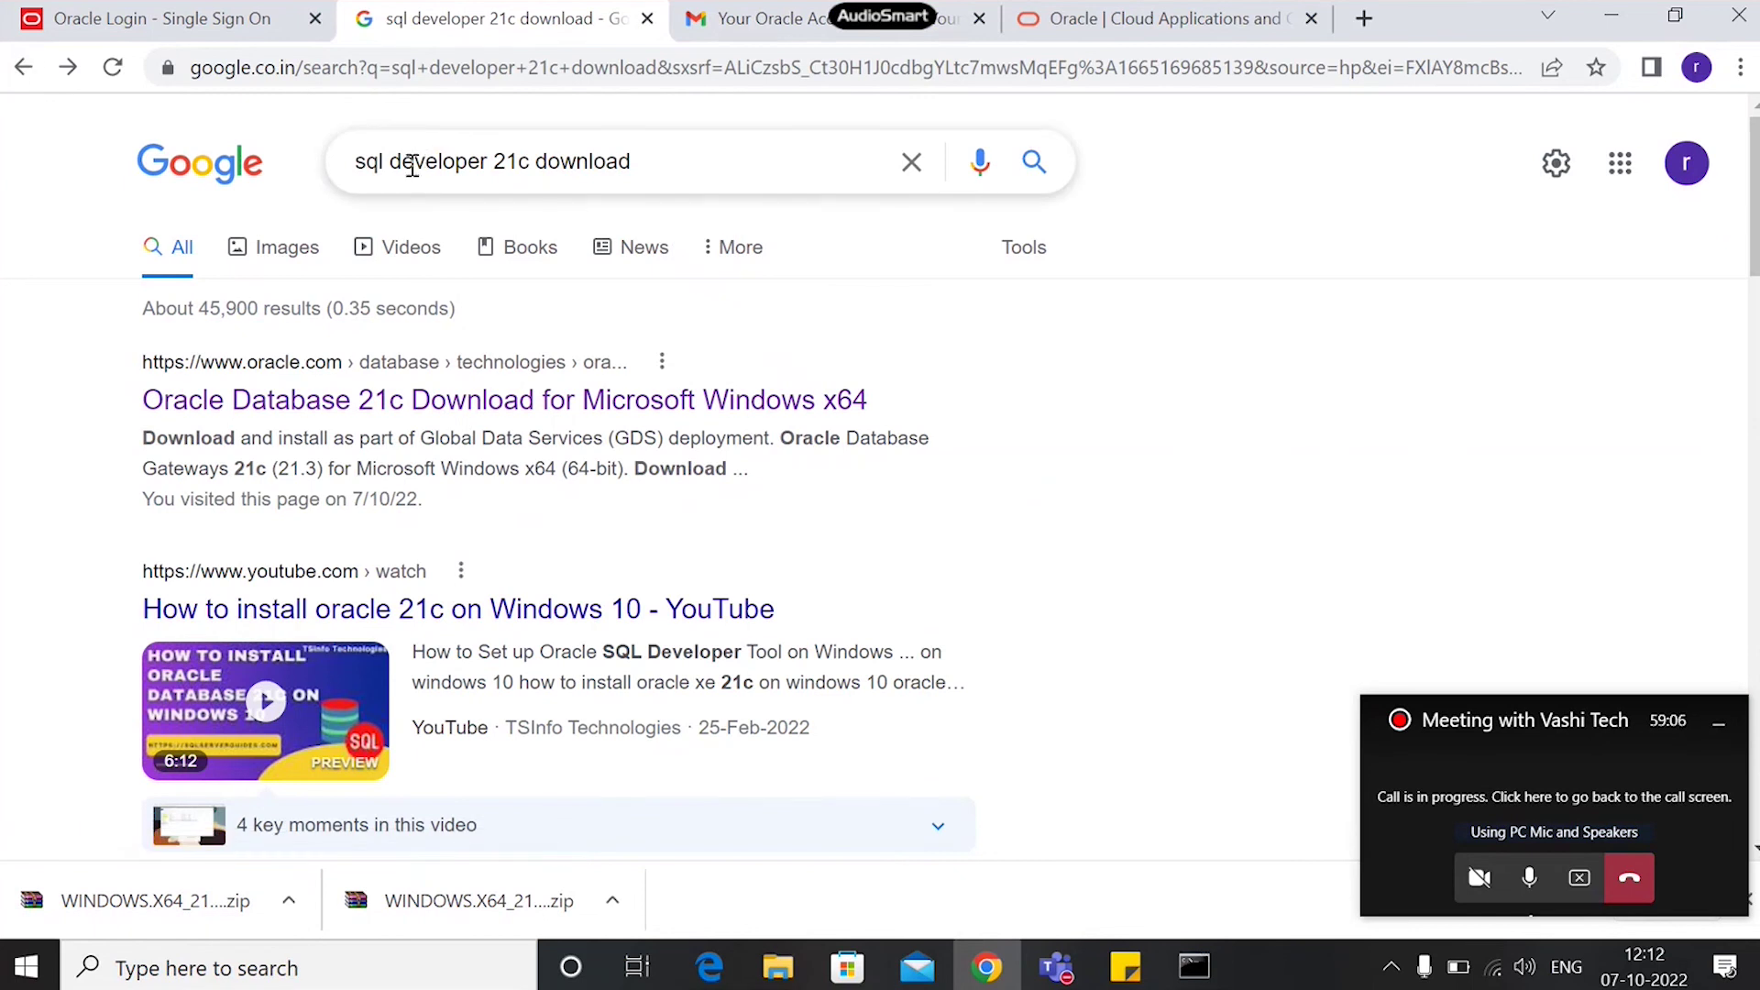
key("BackSpace")
key("Return")
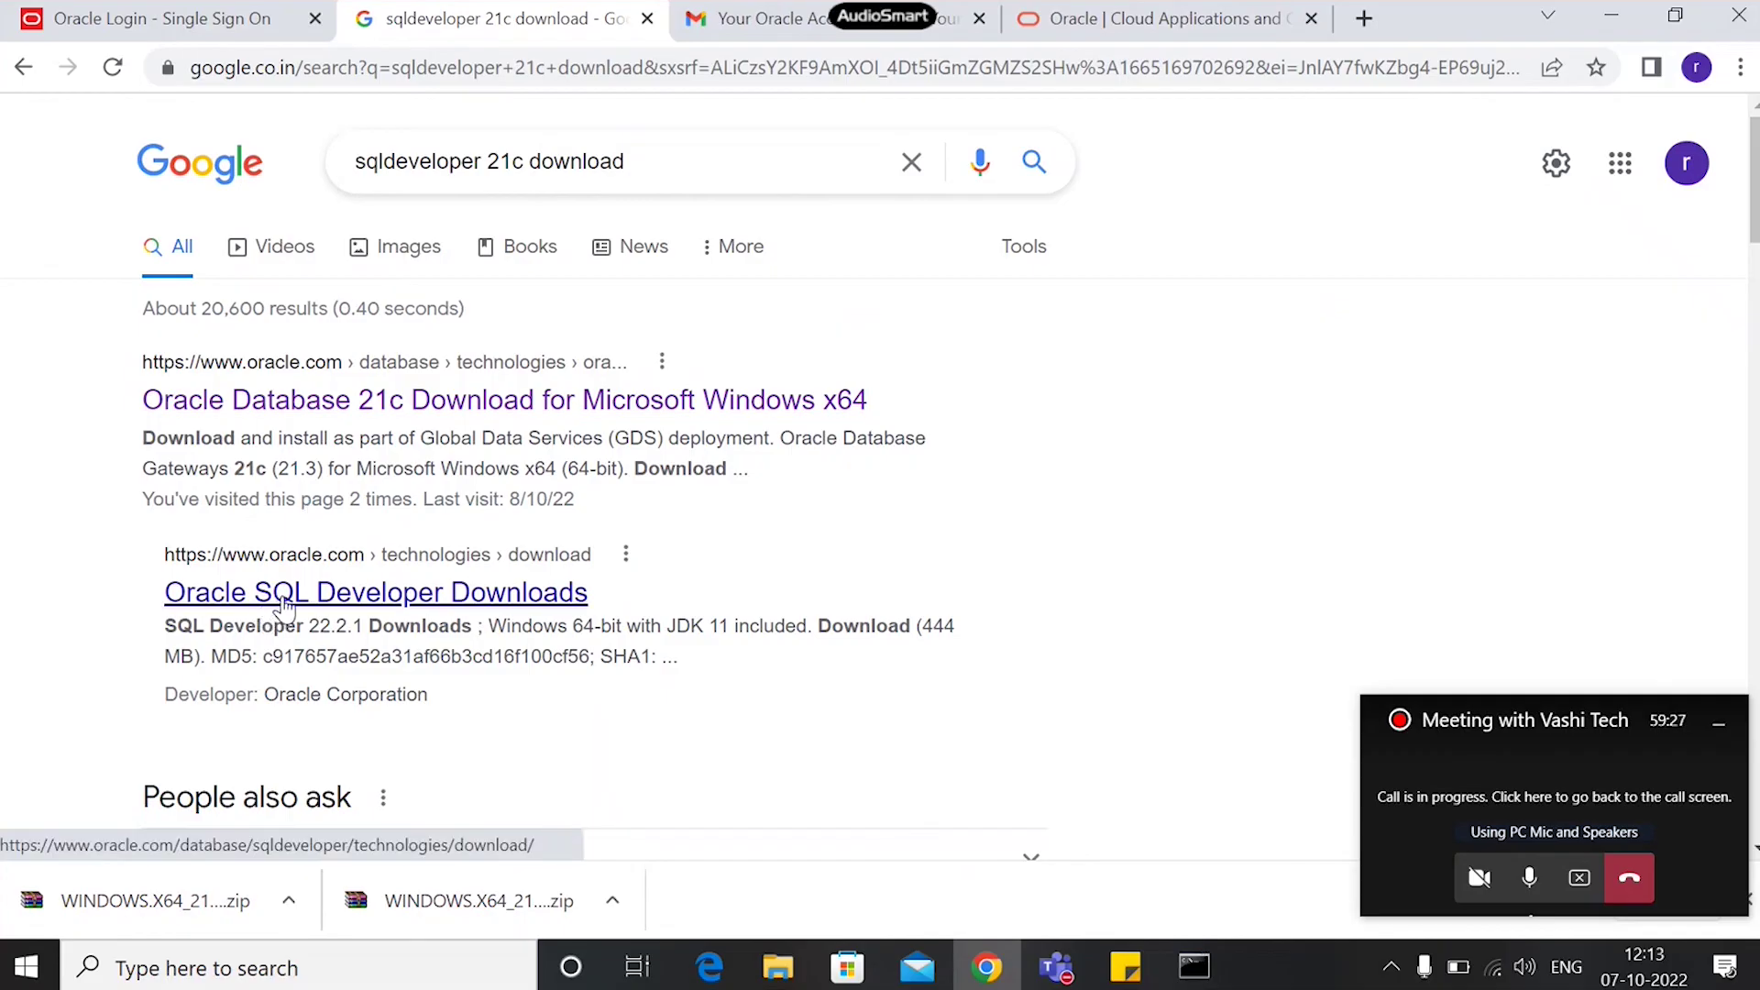
Open Oracle SQL Developer Downloads and request the Windows 64-bit with JDK 11 zip
left_click(284, 605)
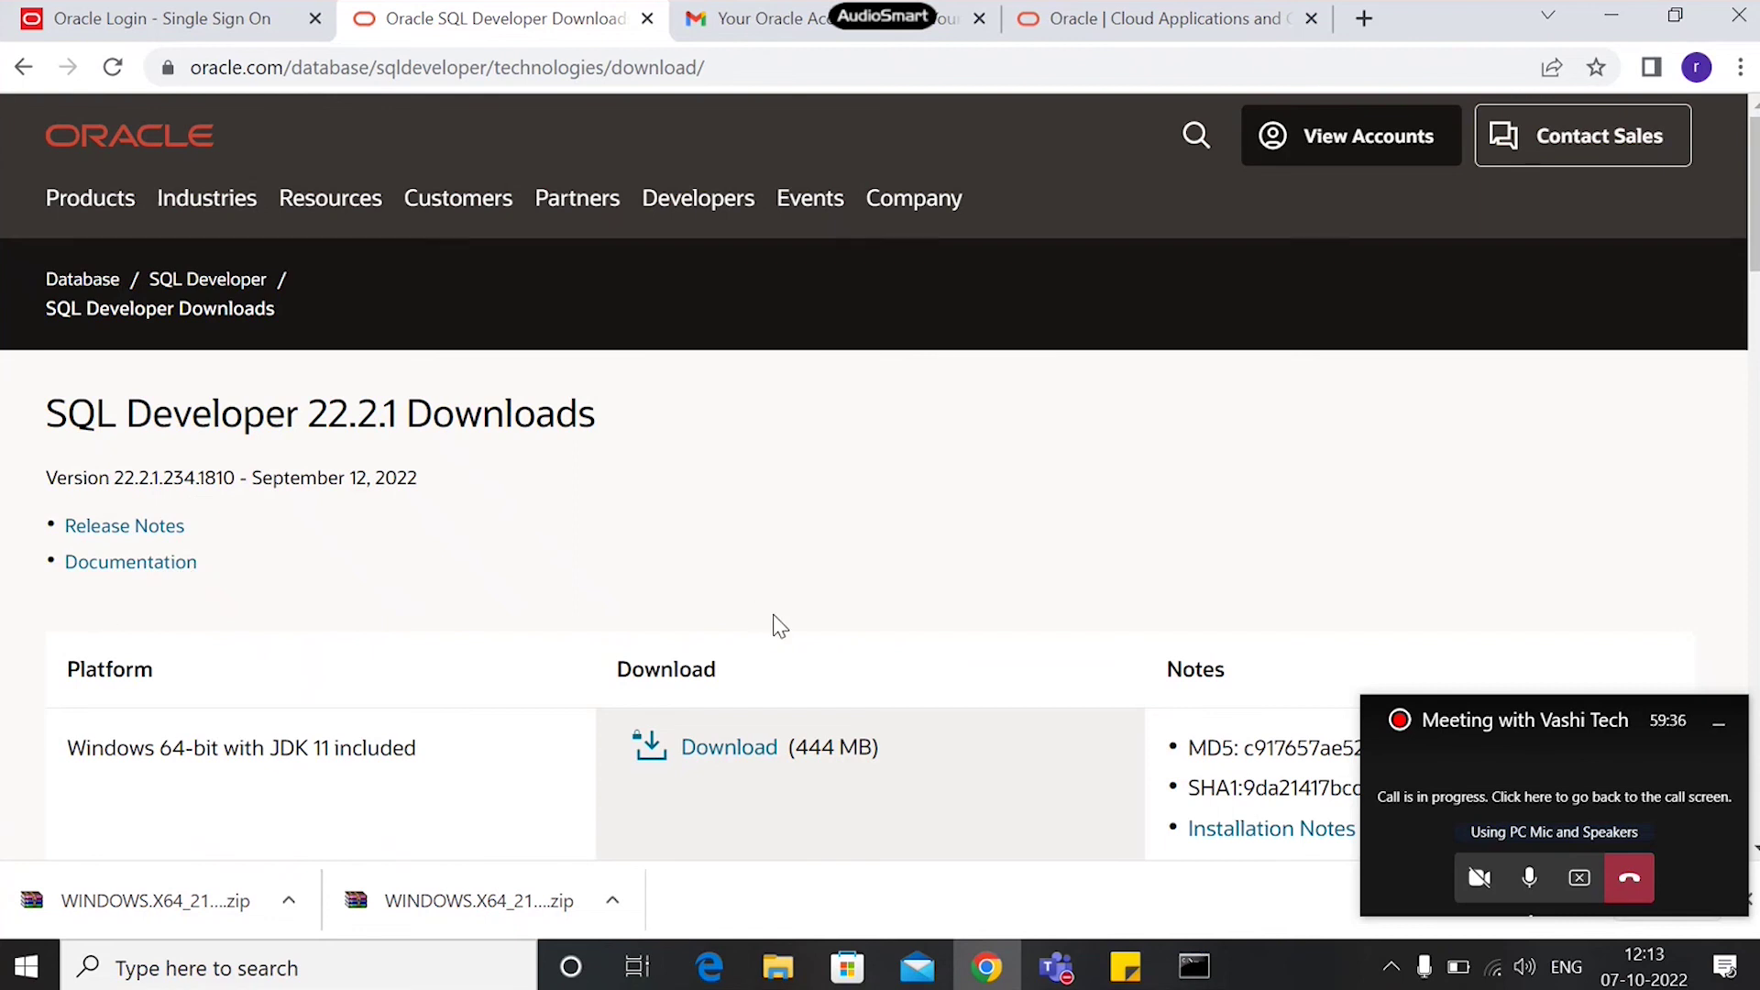
left_click(1717, 726)
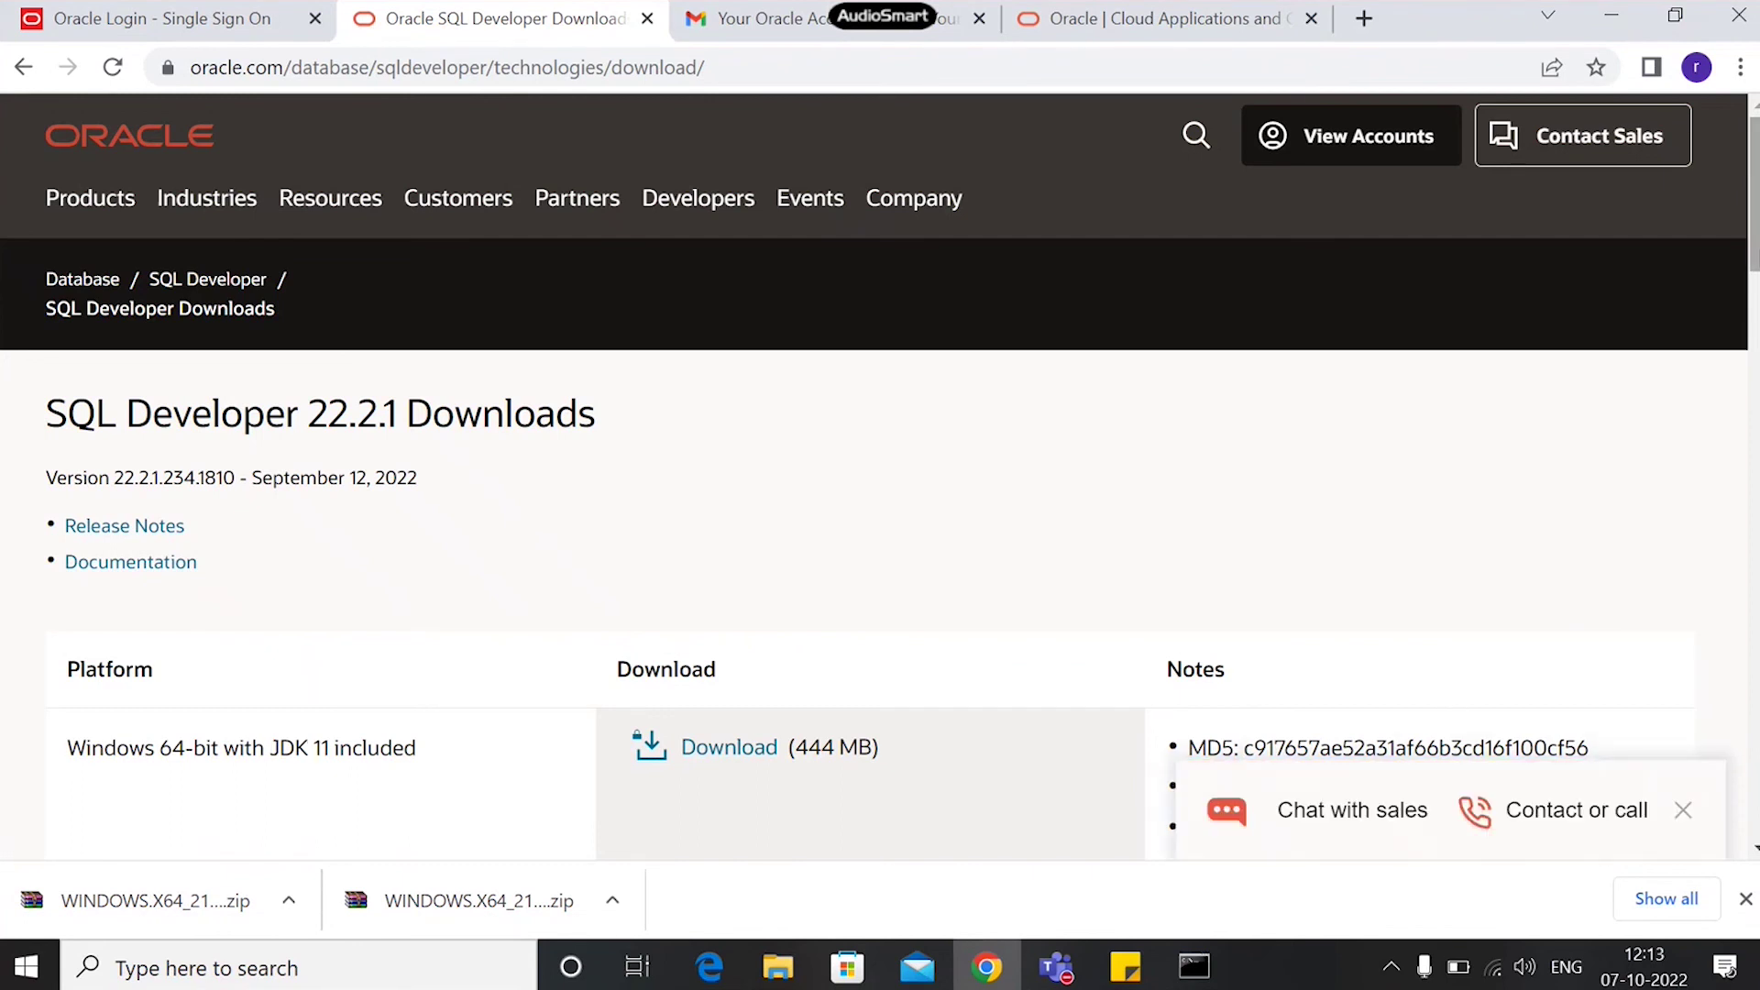
scroll(880, 550, "down", 3)
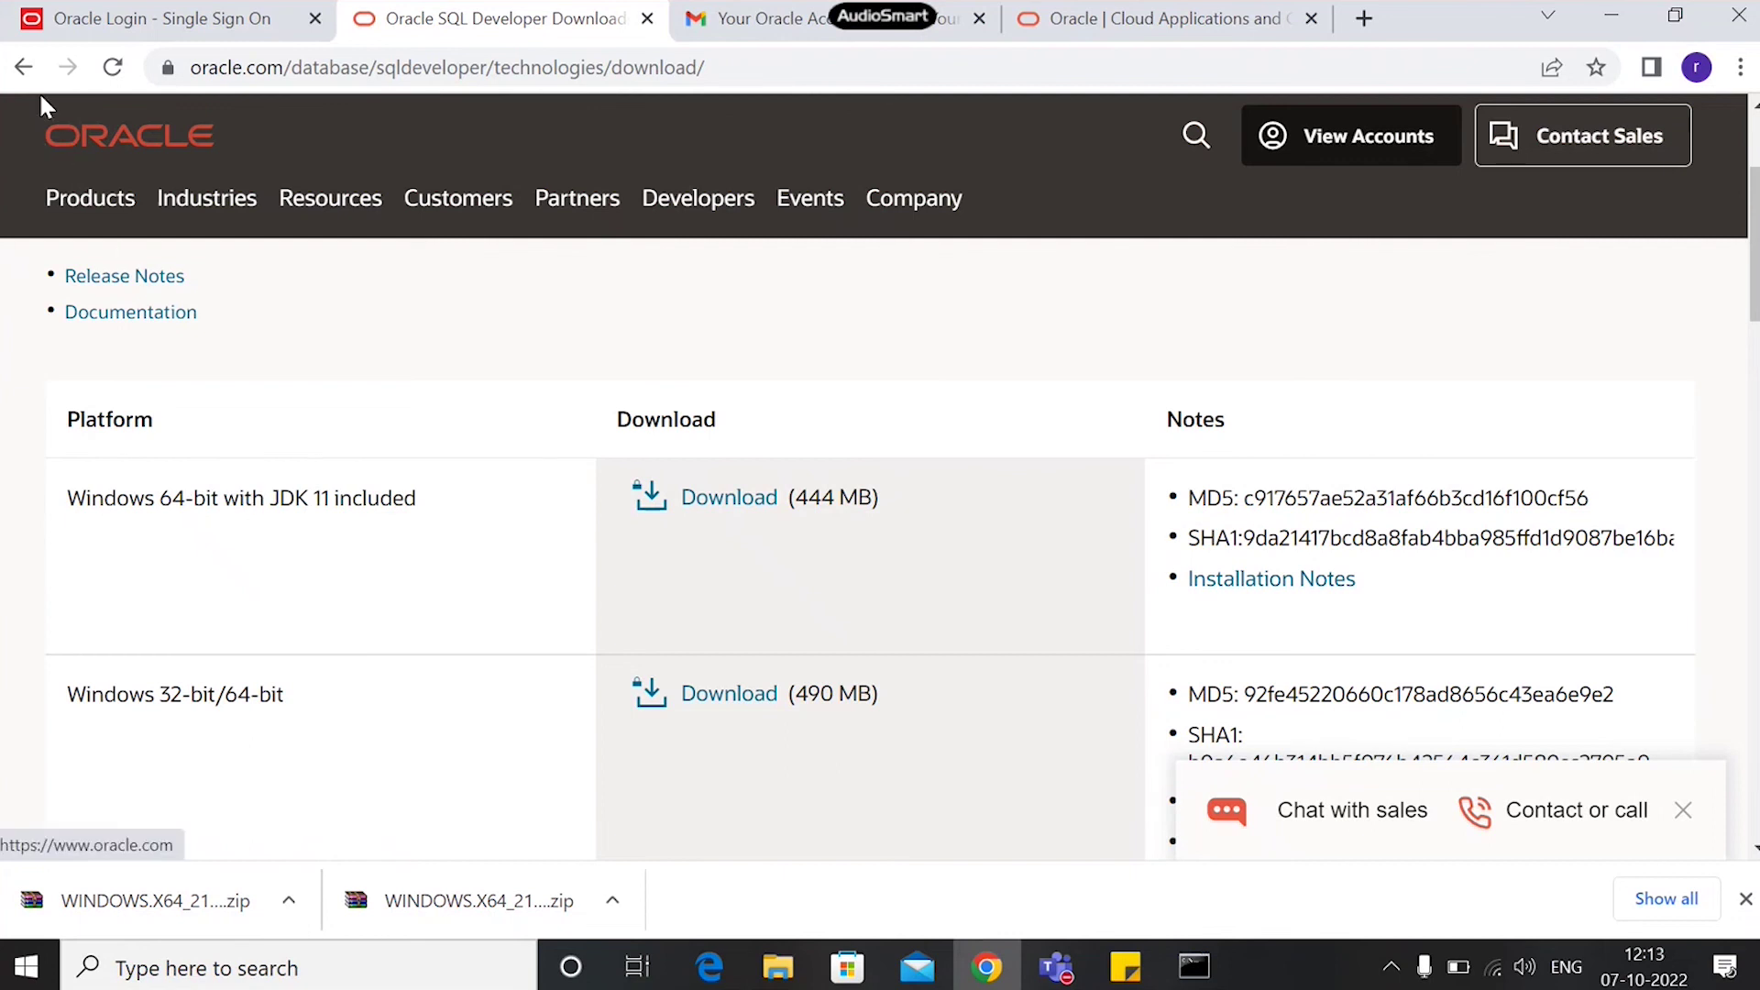
left_click(717, 500)
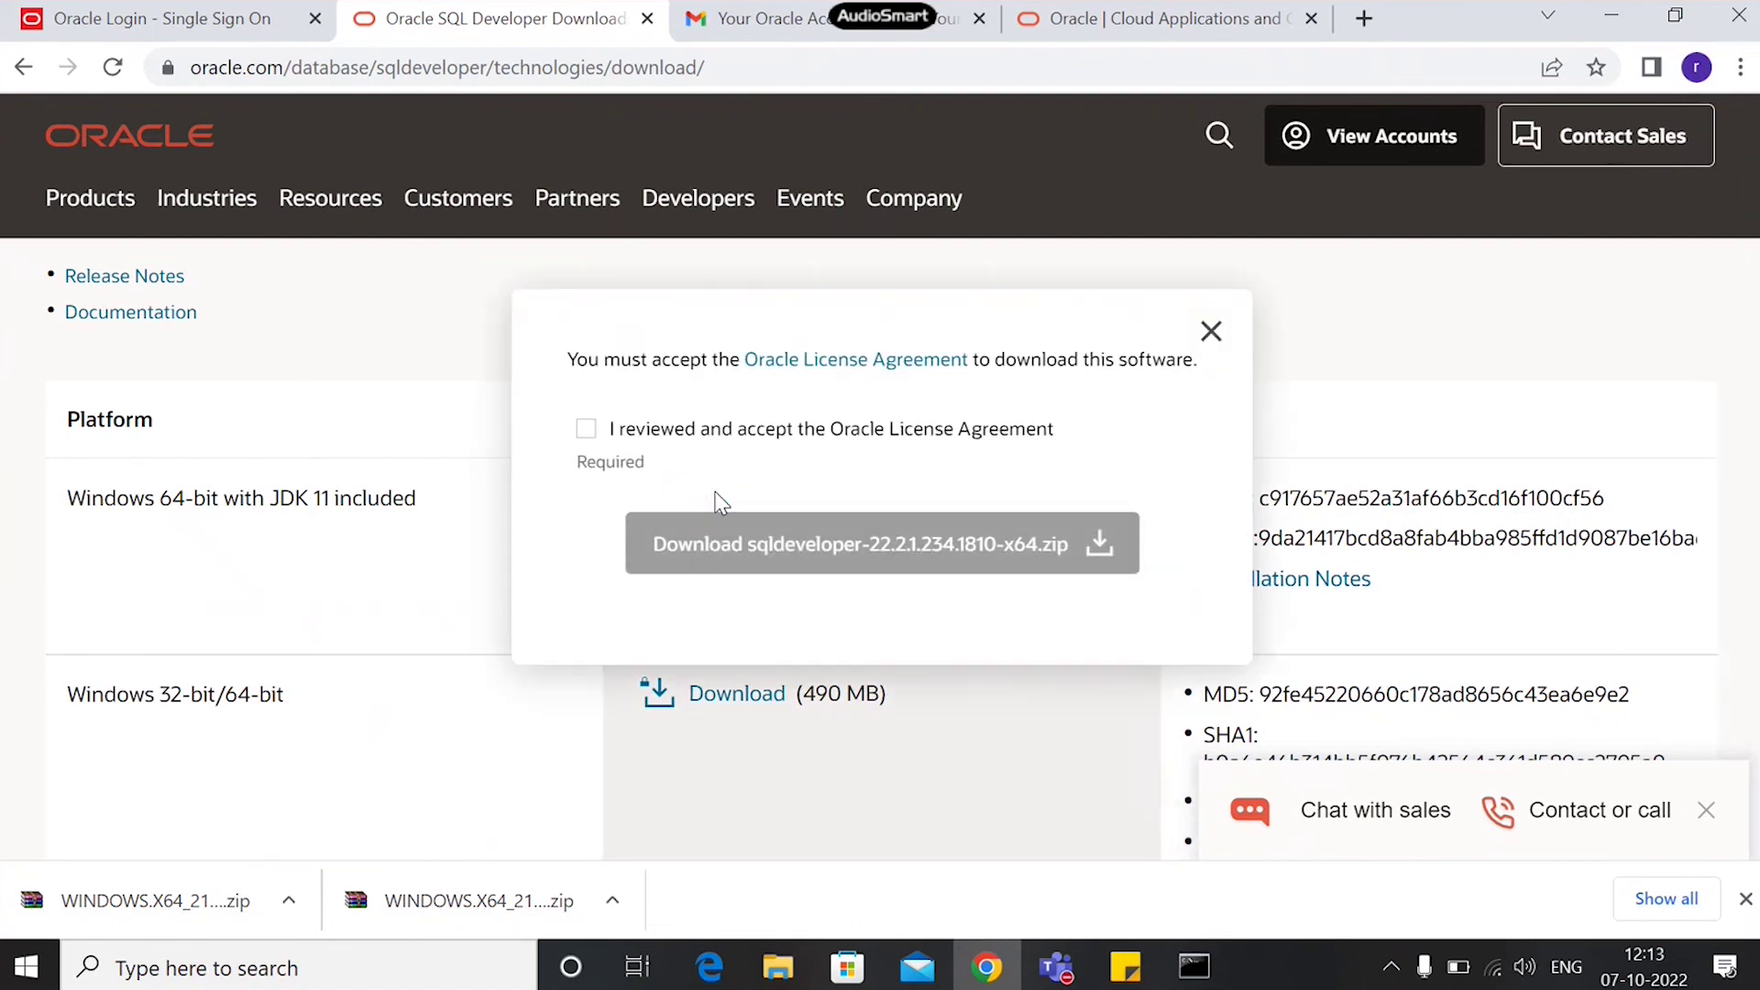
Accept the licence, download sqldeveloper-22.2.1.234.1810-x64.zip, and show the download in its folder
left_click(586, 429)
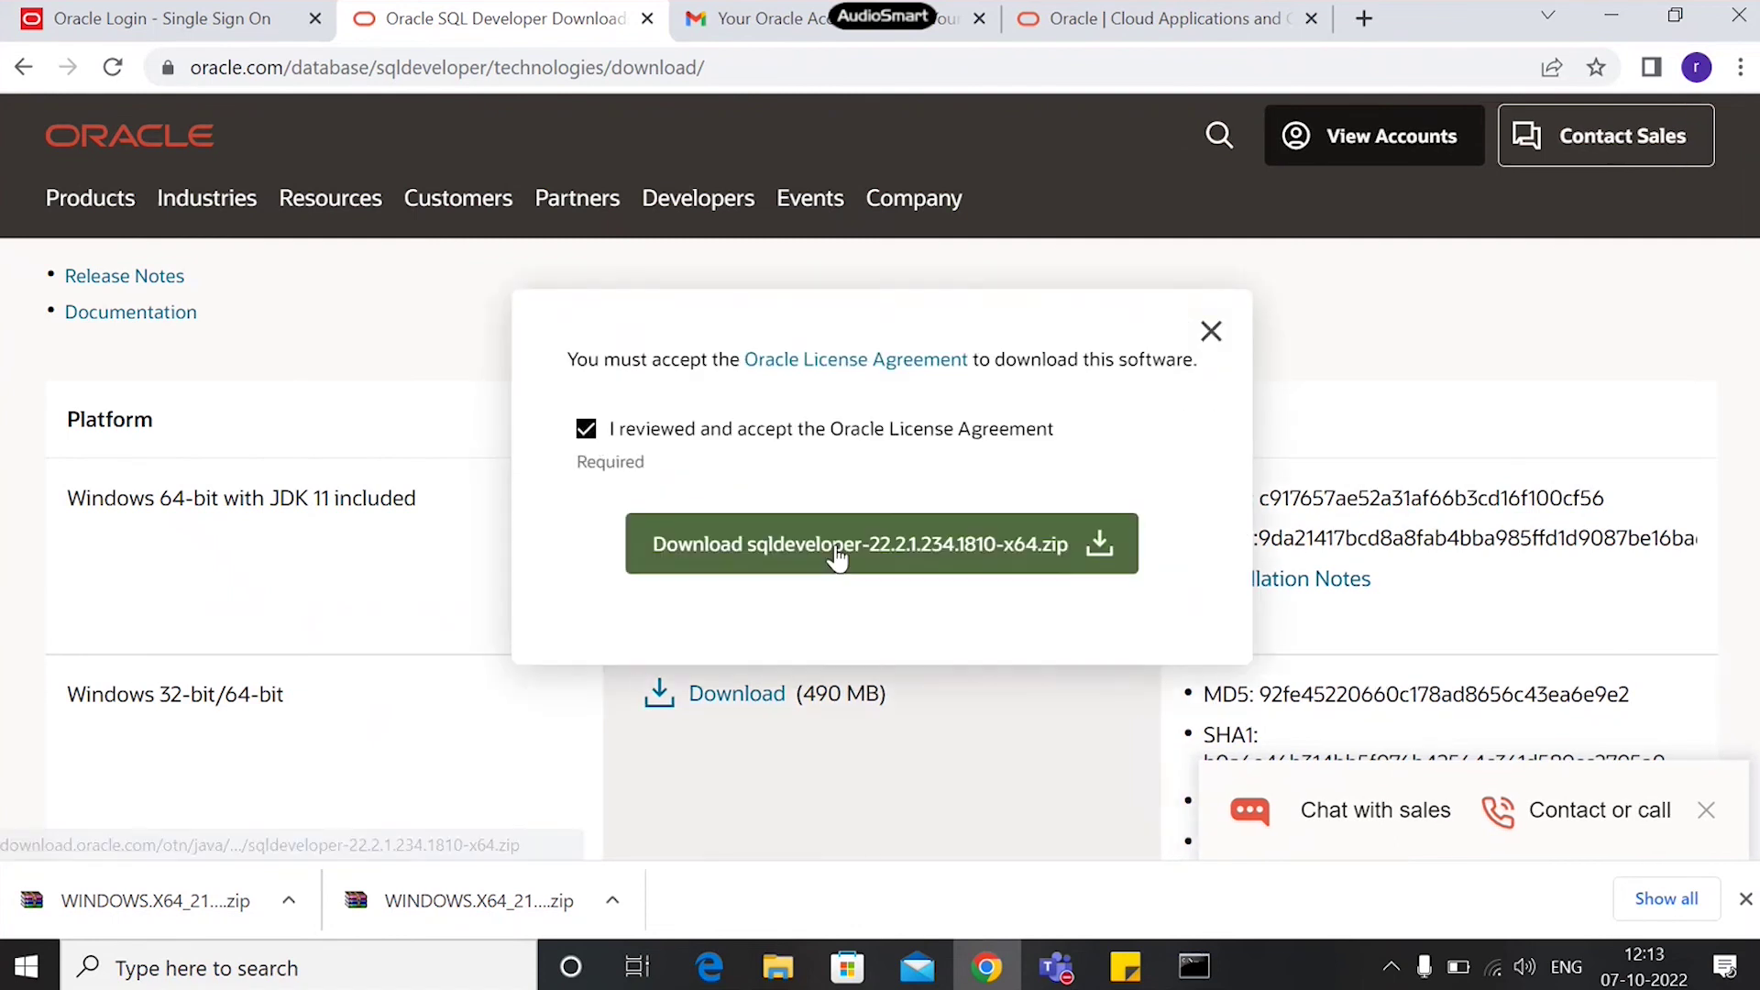
left_click(836, 548)
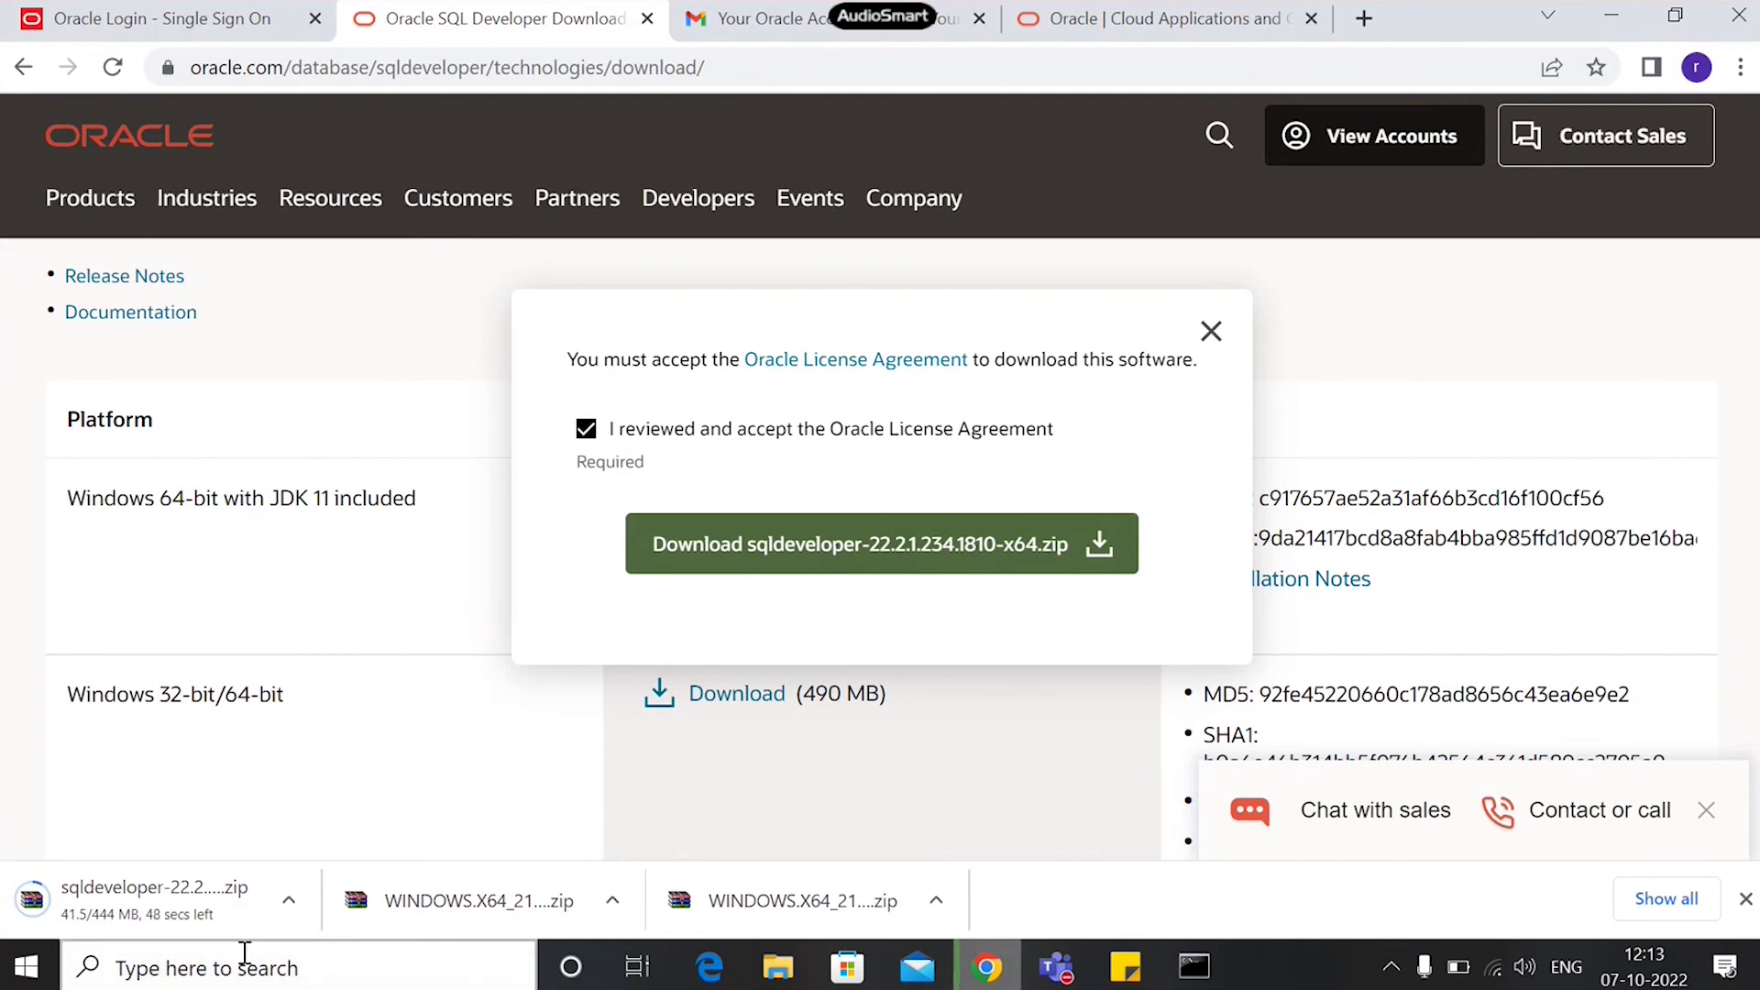
left_click(291, 900)
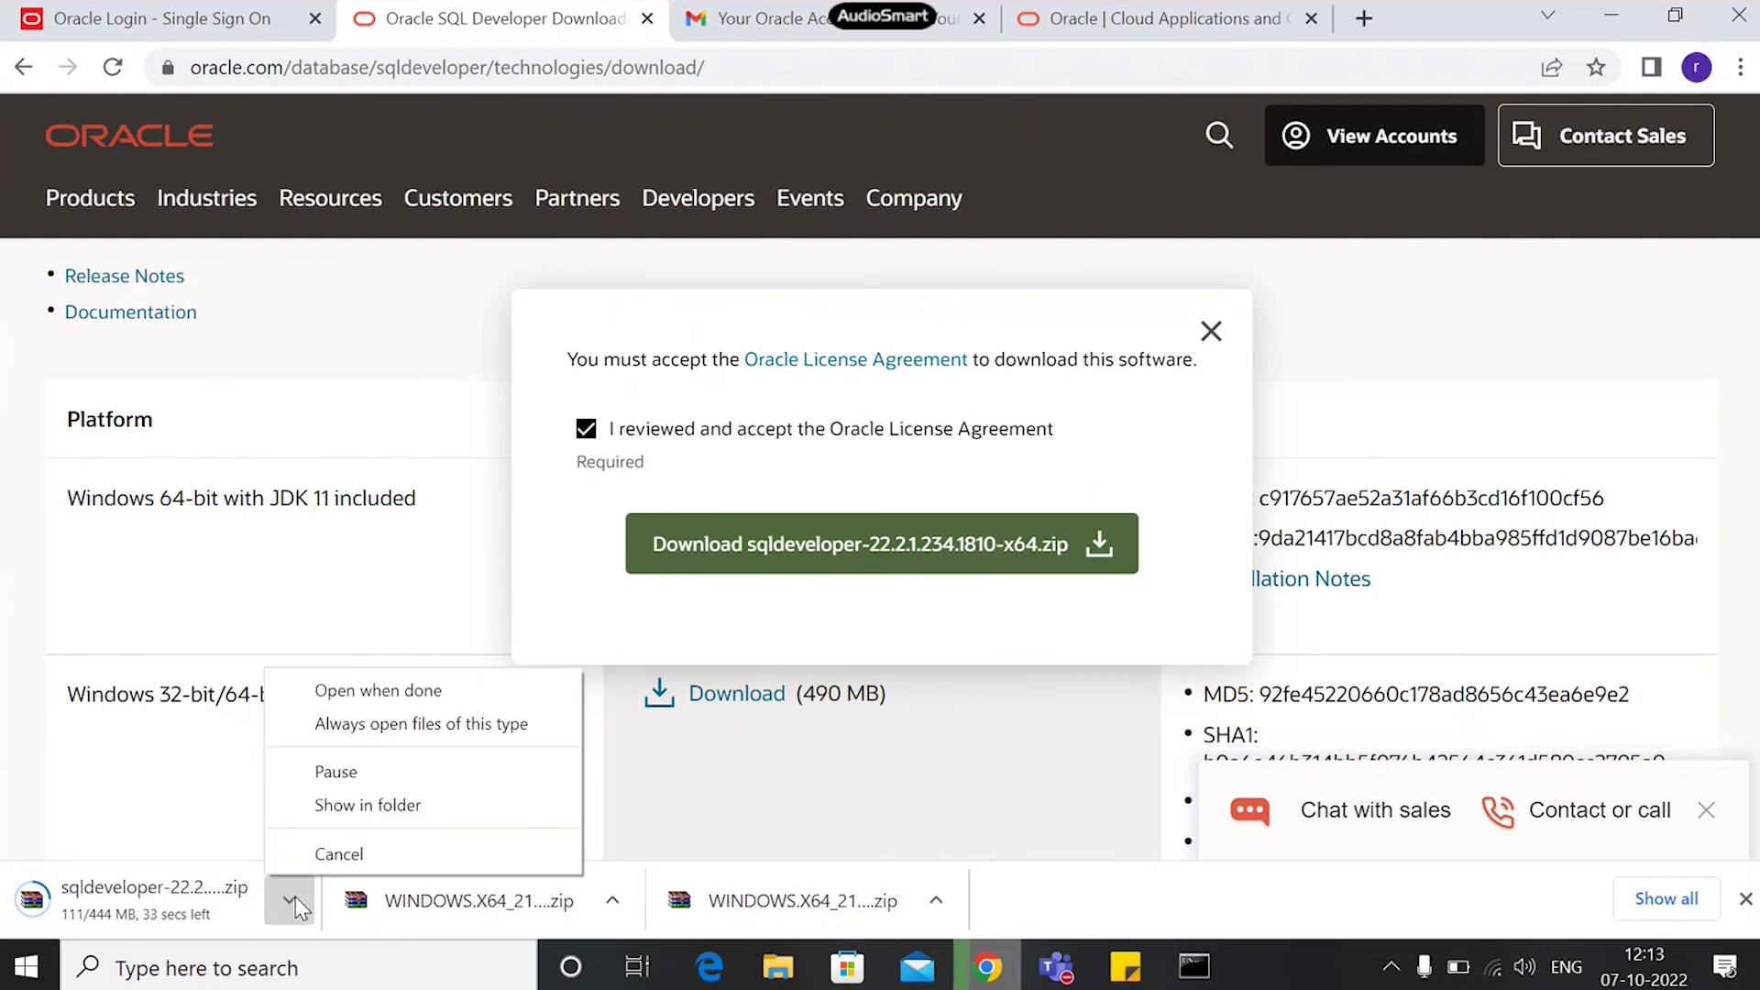
left_click(390, 807)
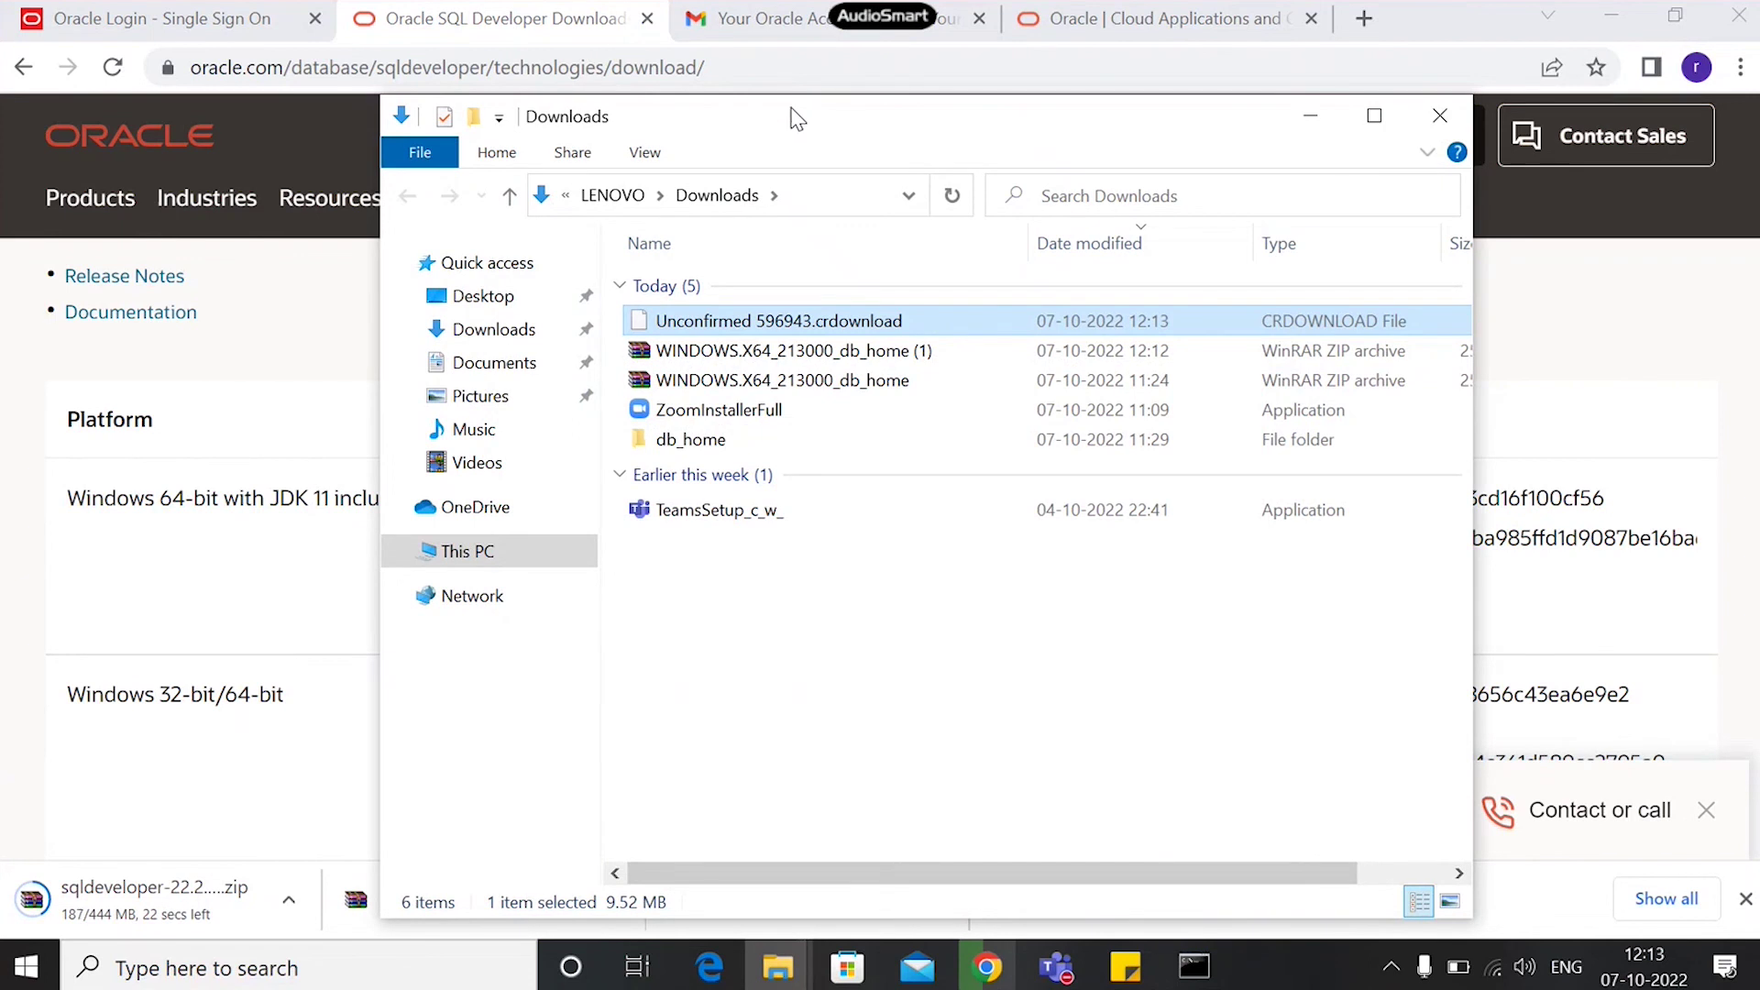
Delete the duplicate WINDOWS.X64_213000_db_home (1) archive, select the finished sqldeveloper zip, and switch to SqlDeveloper
left_click_drag(798, 121, 939, 116)
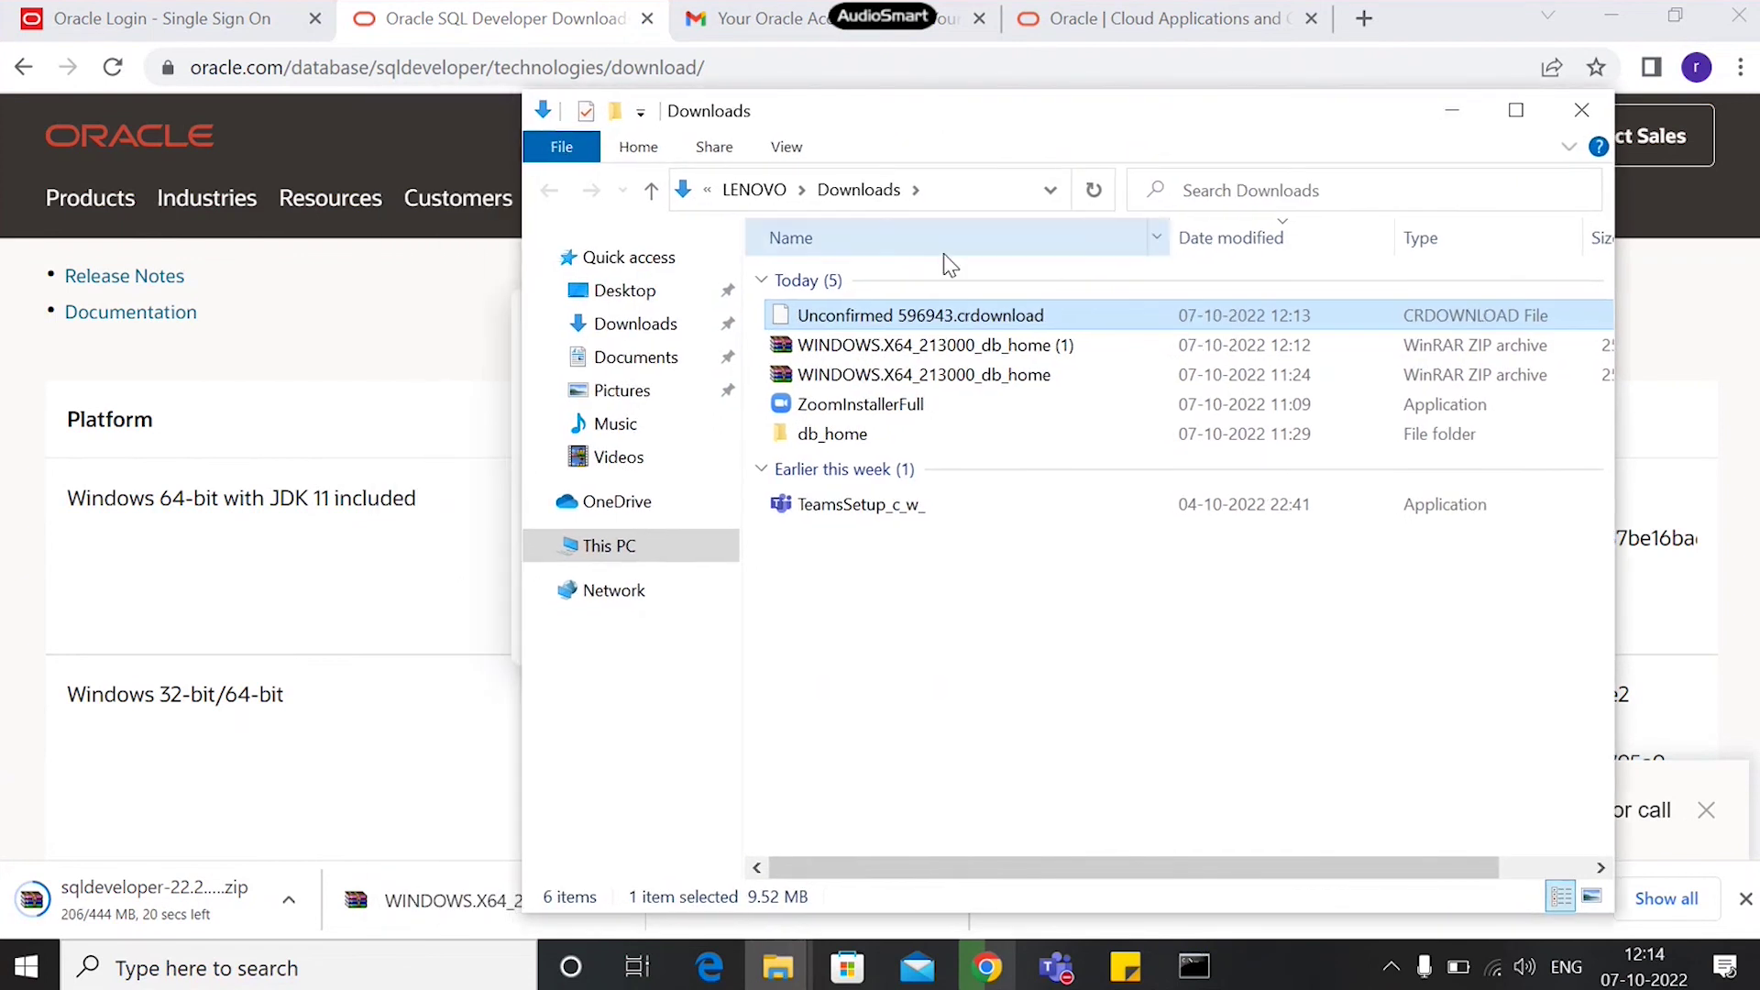
left_click(962, 349)
key("Delete")
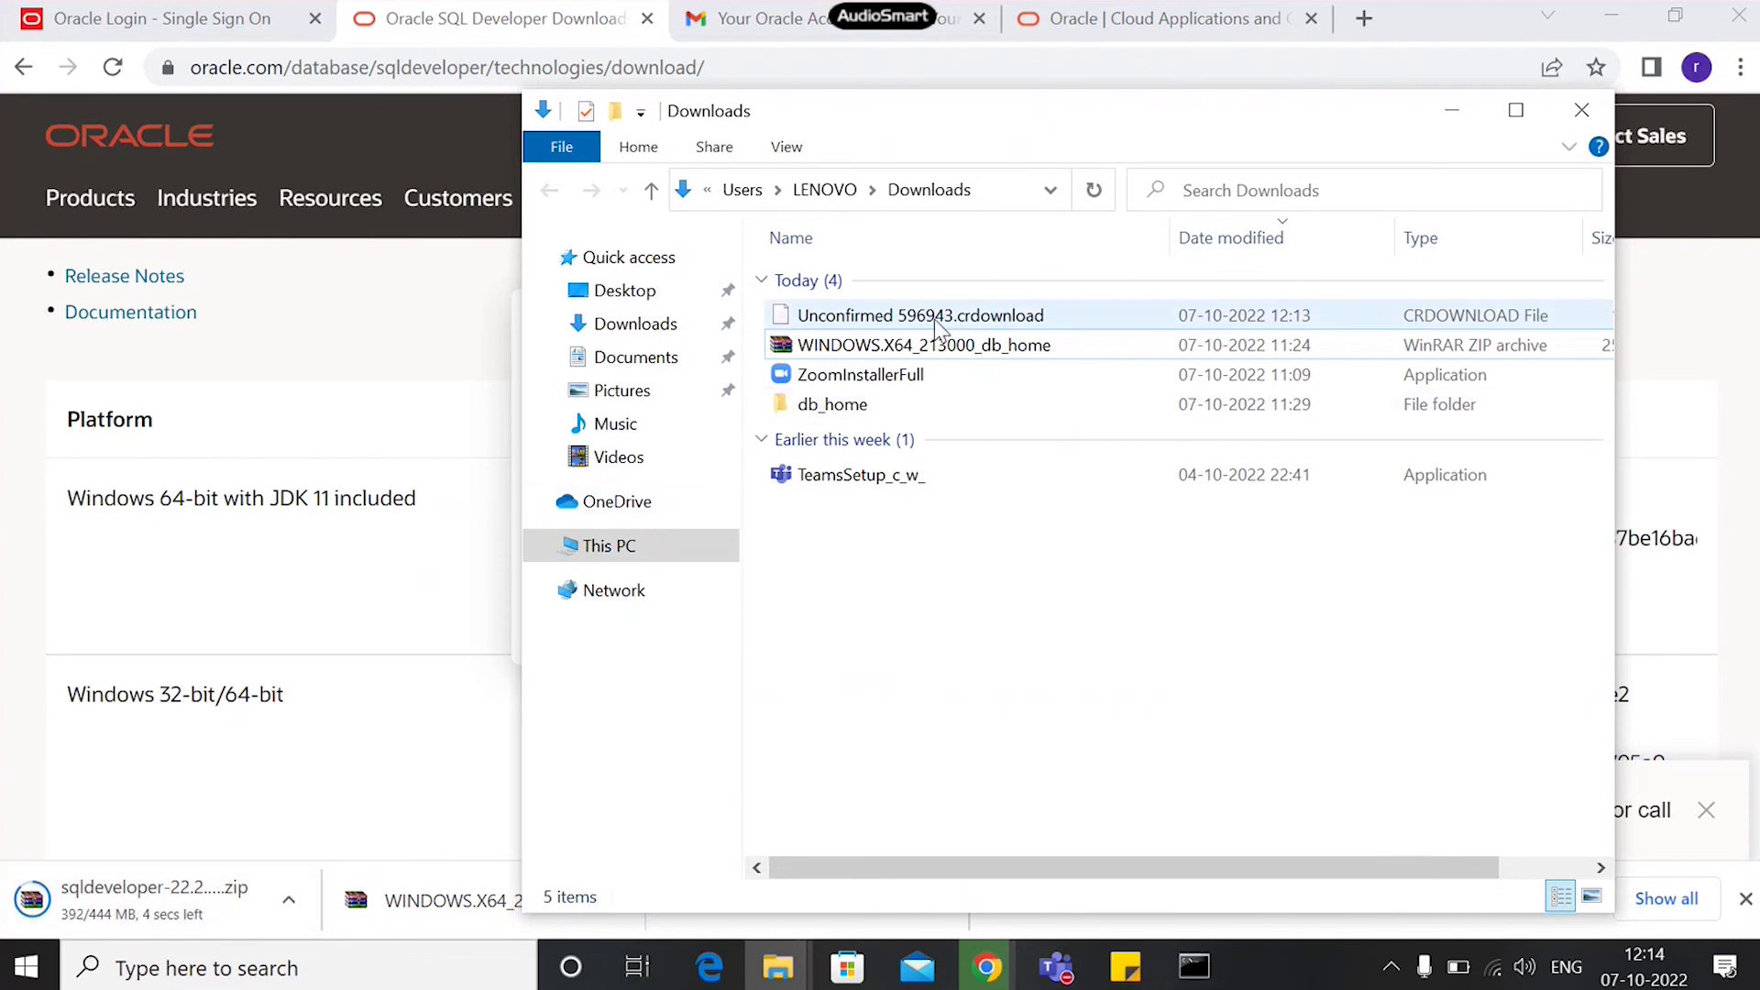
left_click(917, 437)
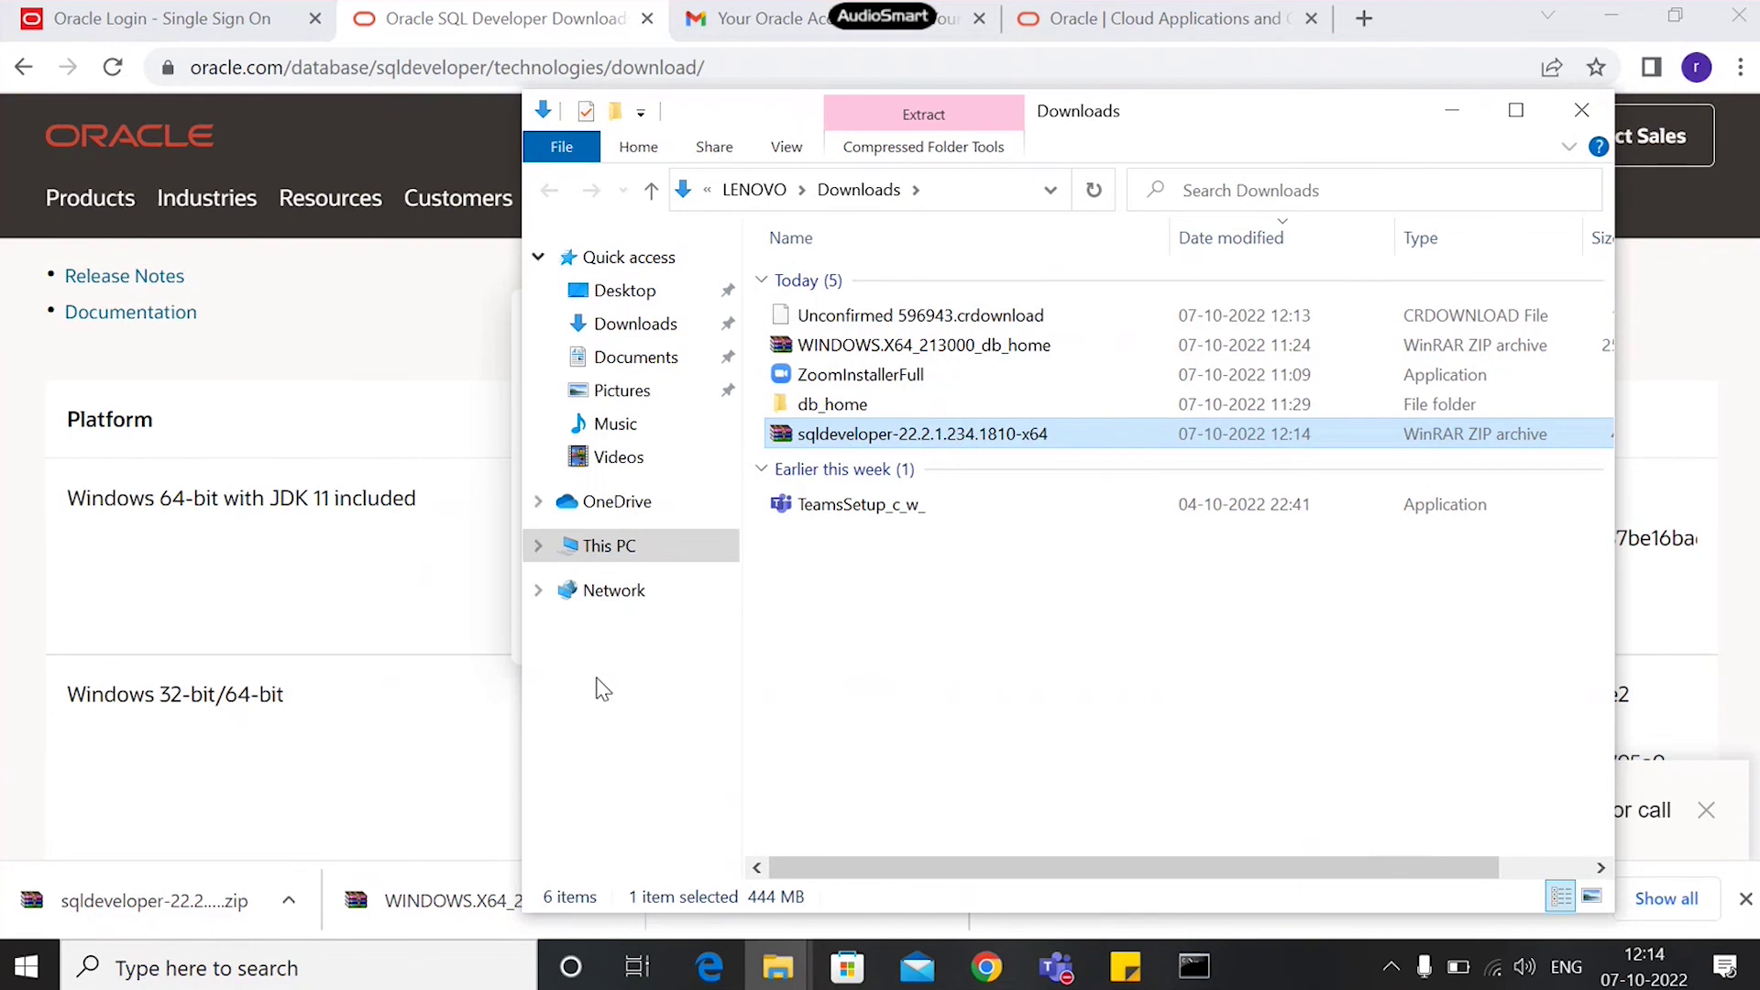
mouse_move(780, 978)
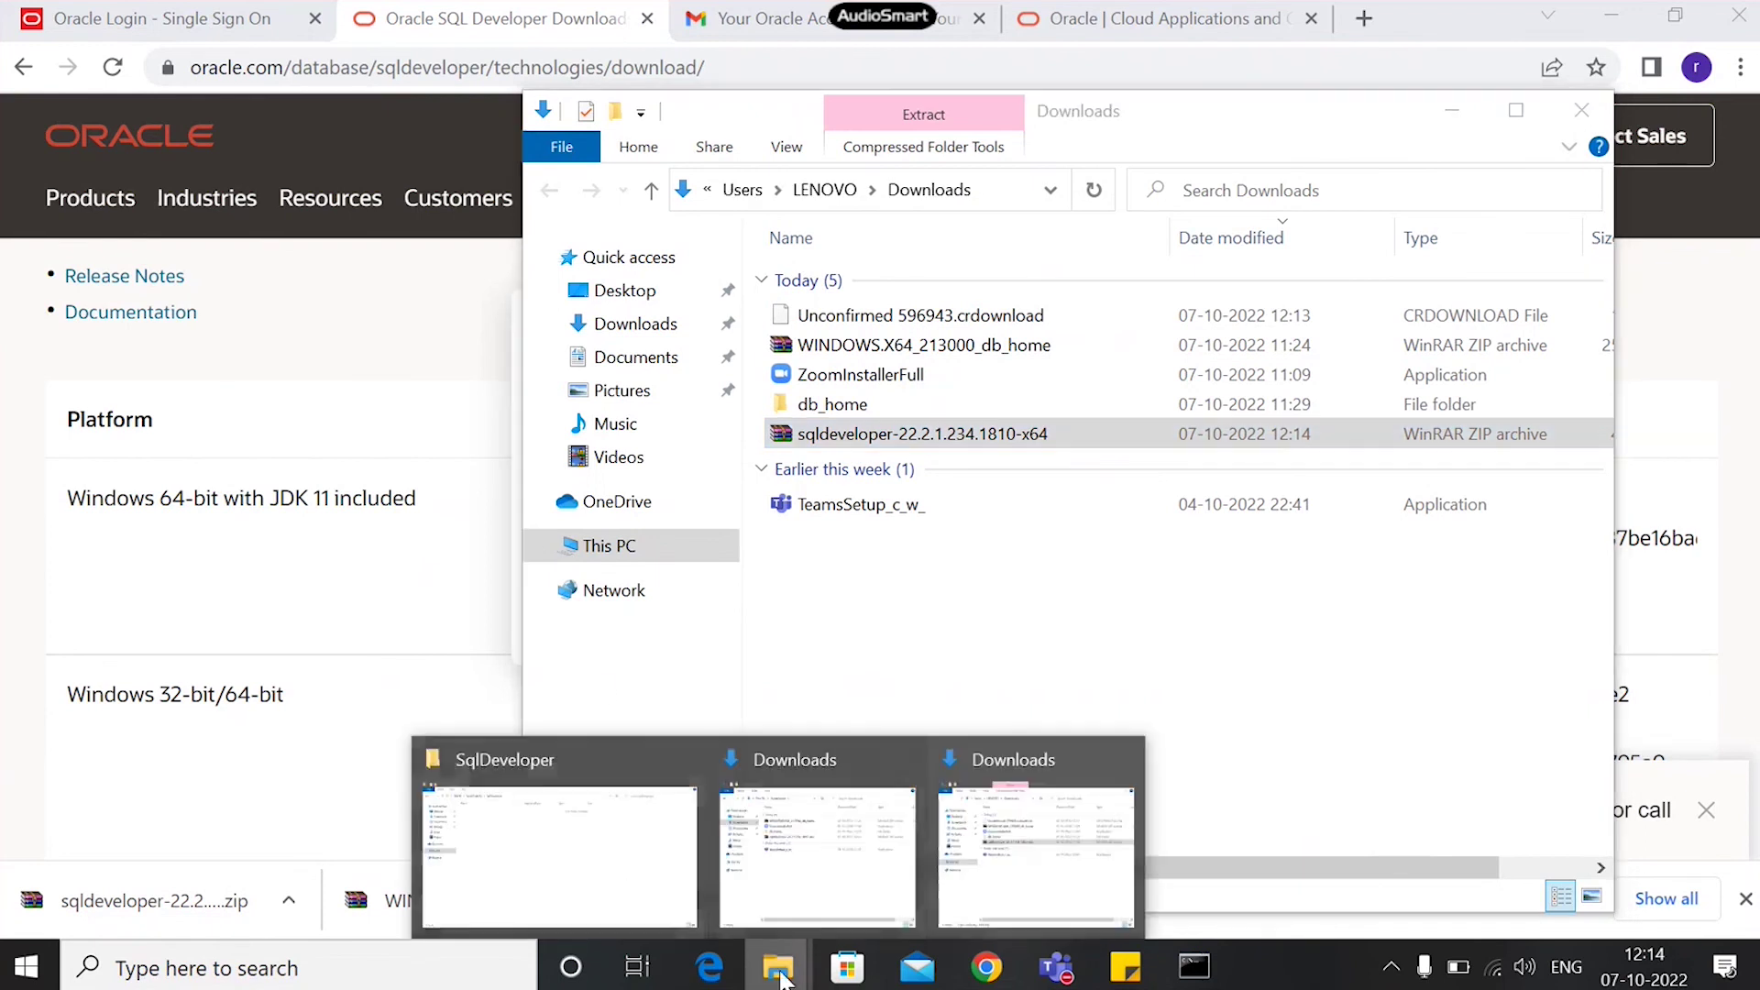
left_click(574, 841)
Paste the sqldeveloper zip into C:\SqlDeveloper and extract it there with WinRAR's default options
key("ctrl+v")
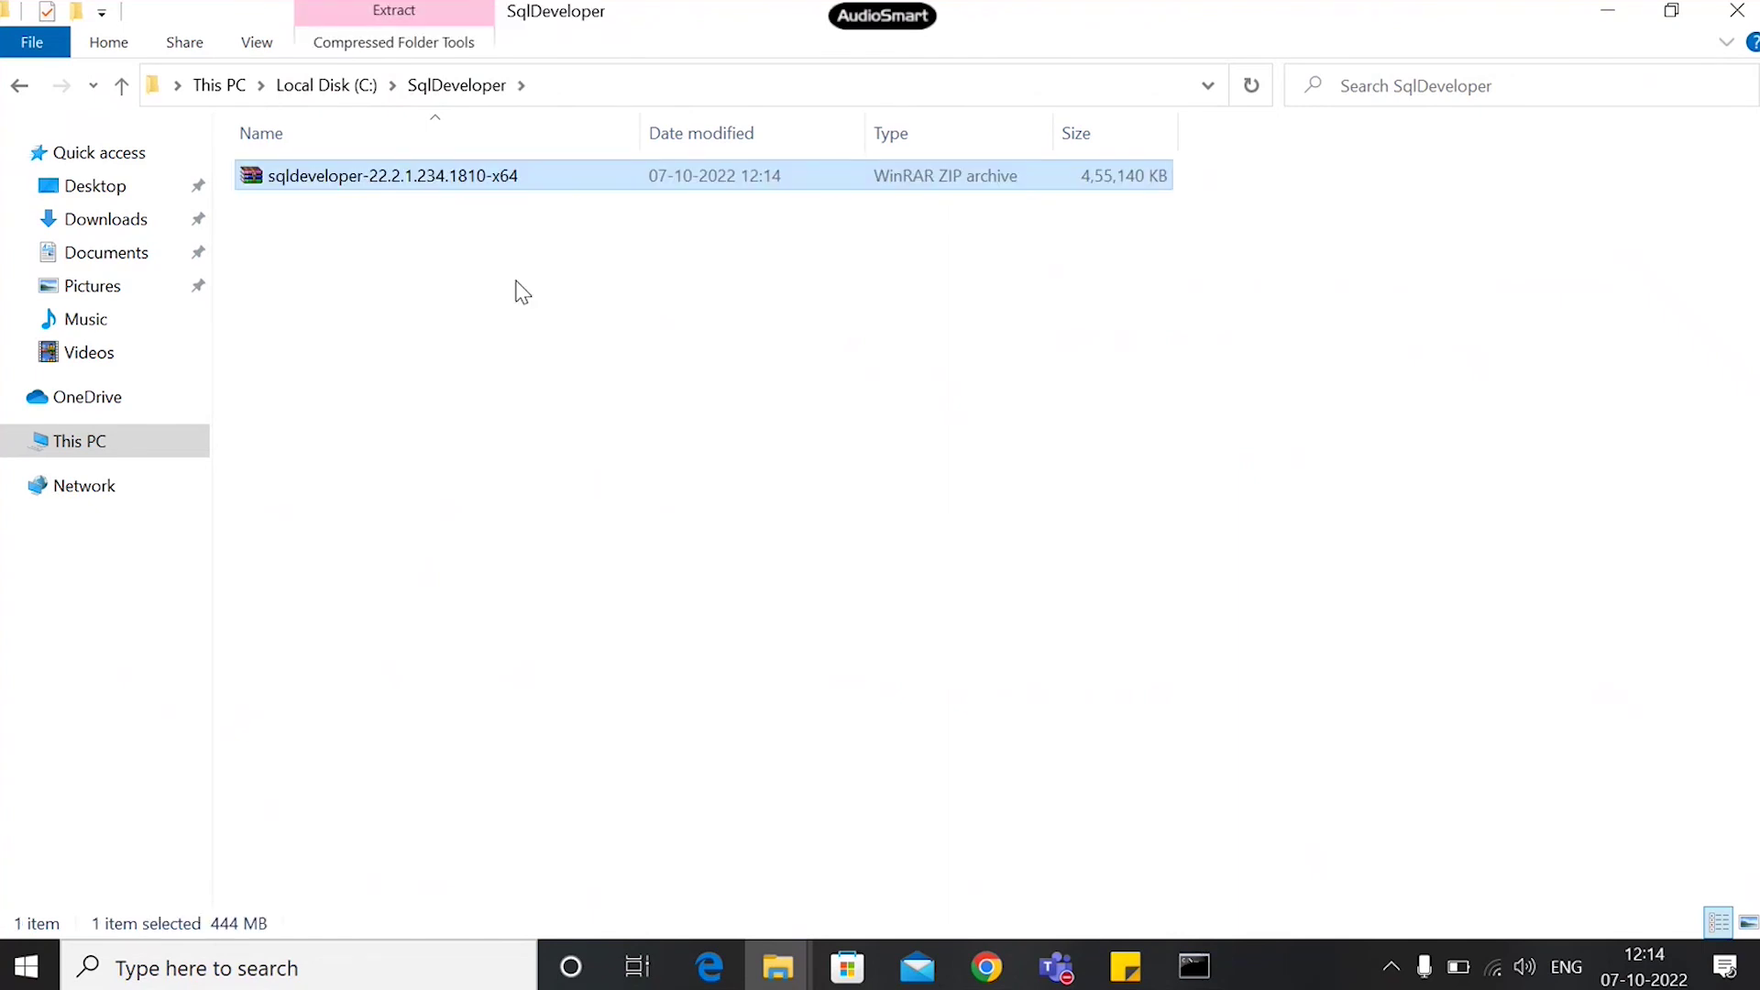
right_click(377, 178)
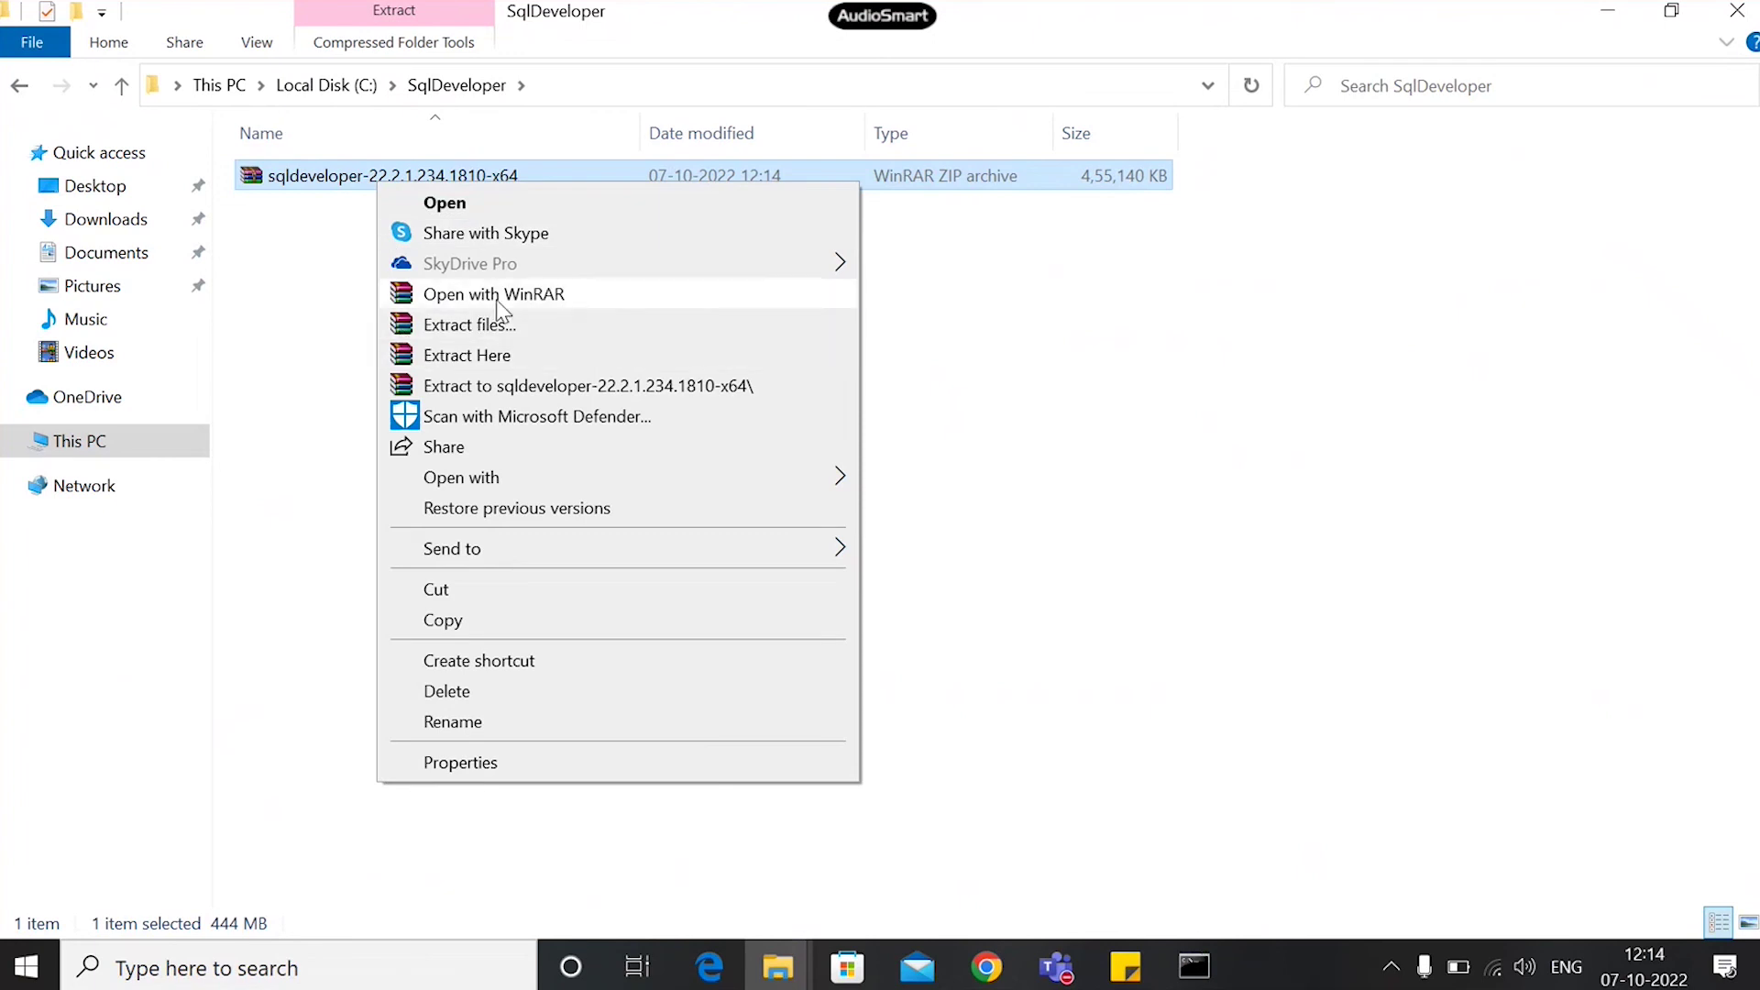
left_click(478, 328)
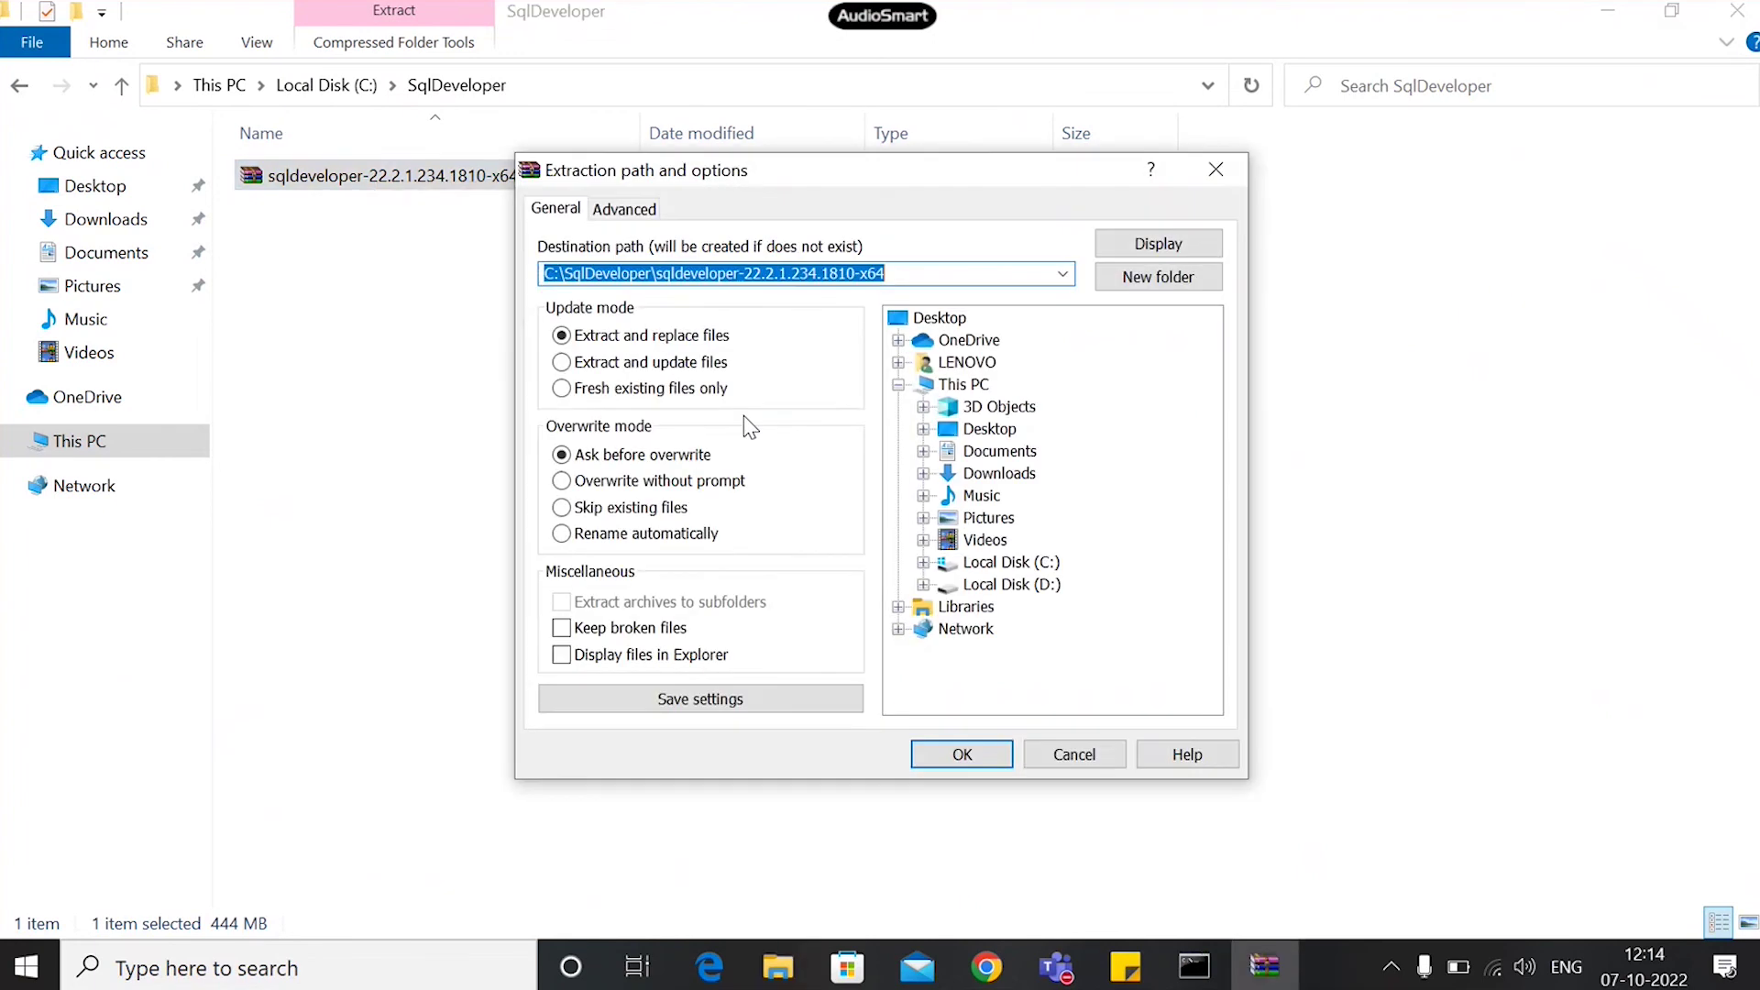
left_click(962, 755)
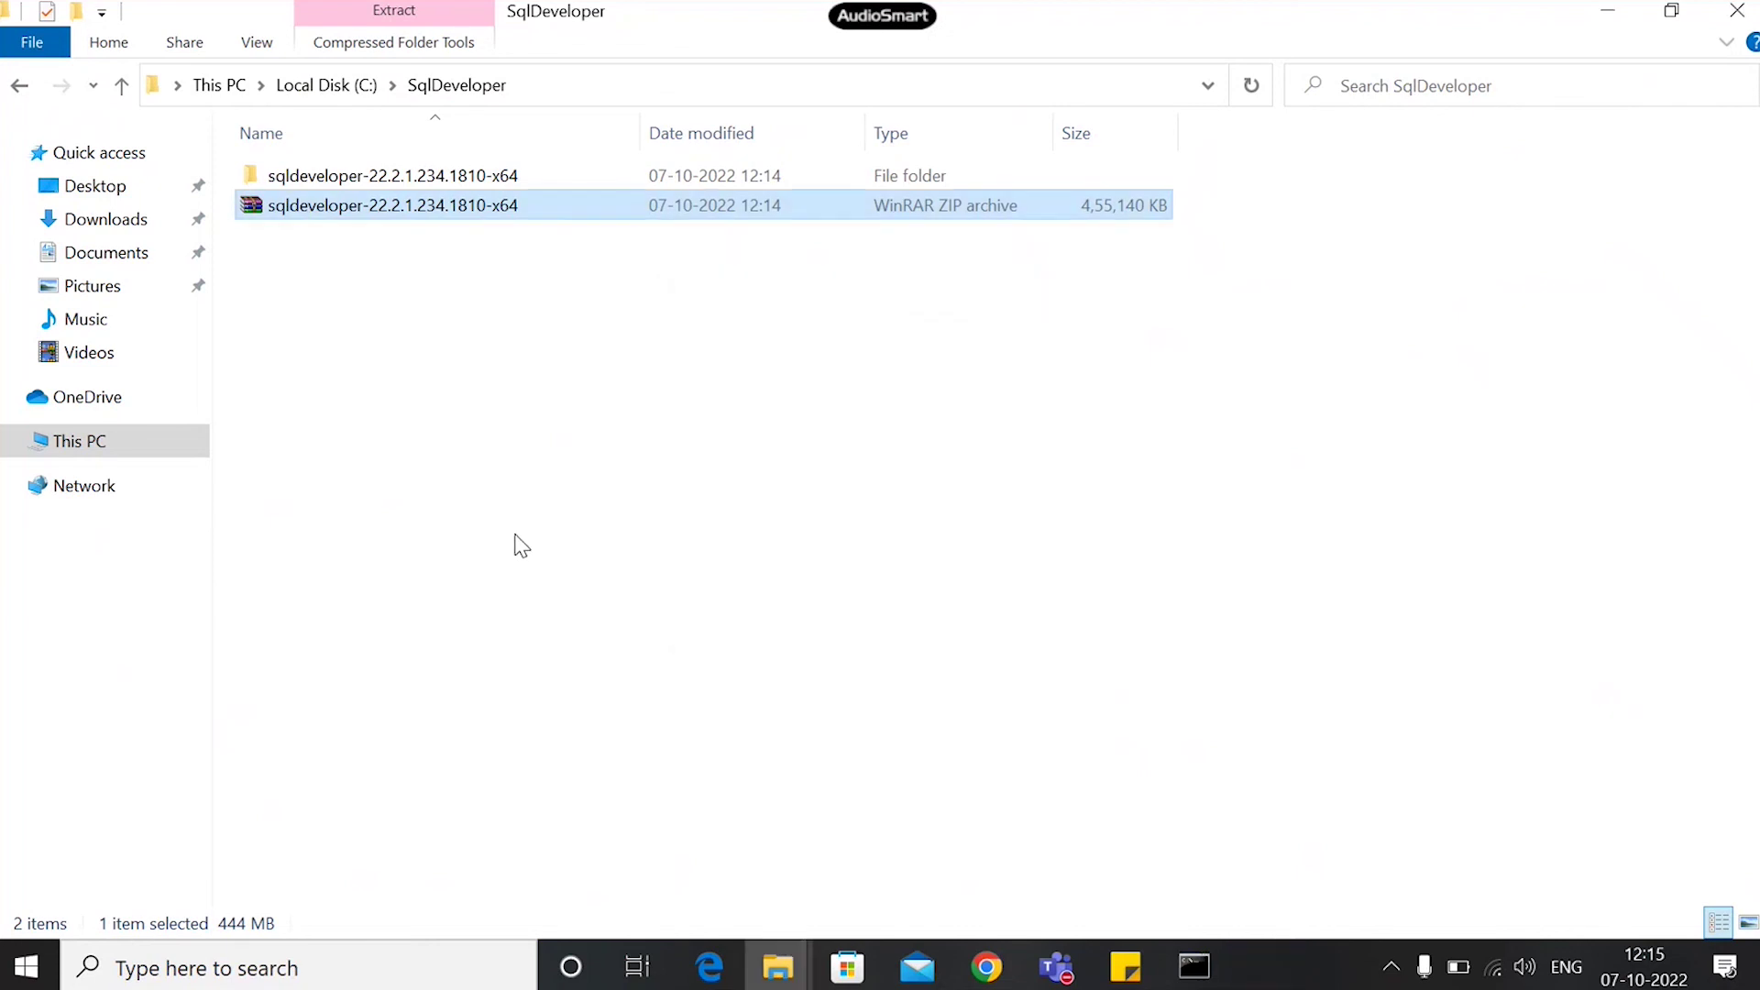
Open sqldeveloper-22.2.1.234.1810-x64\sqldeveloper and select the sqldeveloper application
left_click(431, 178)
double_click(434, 179)
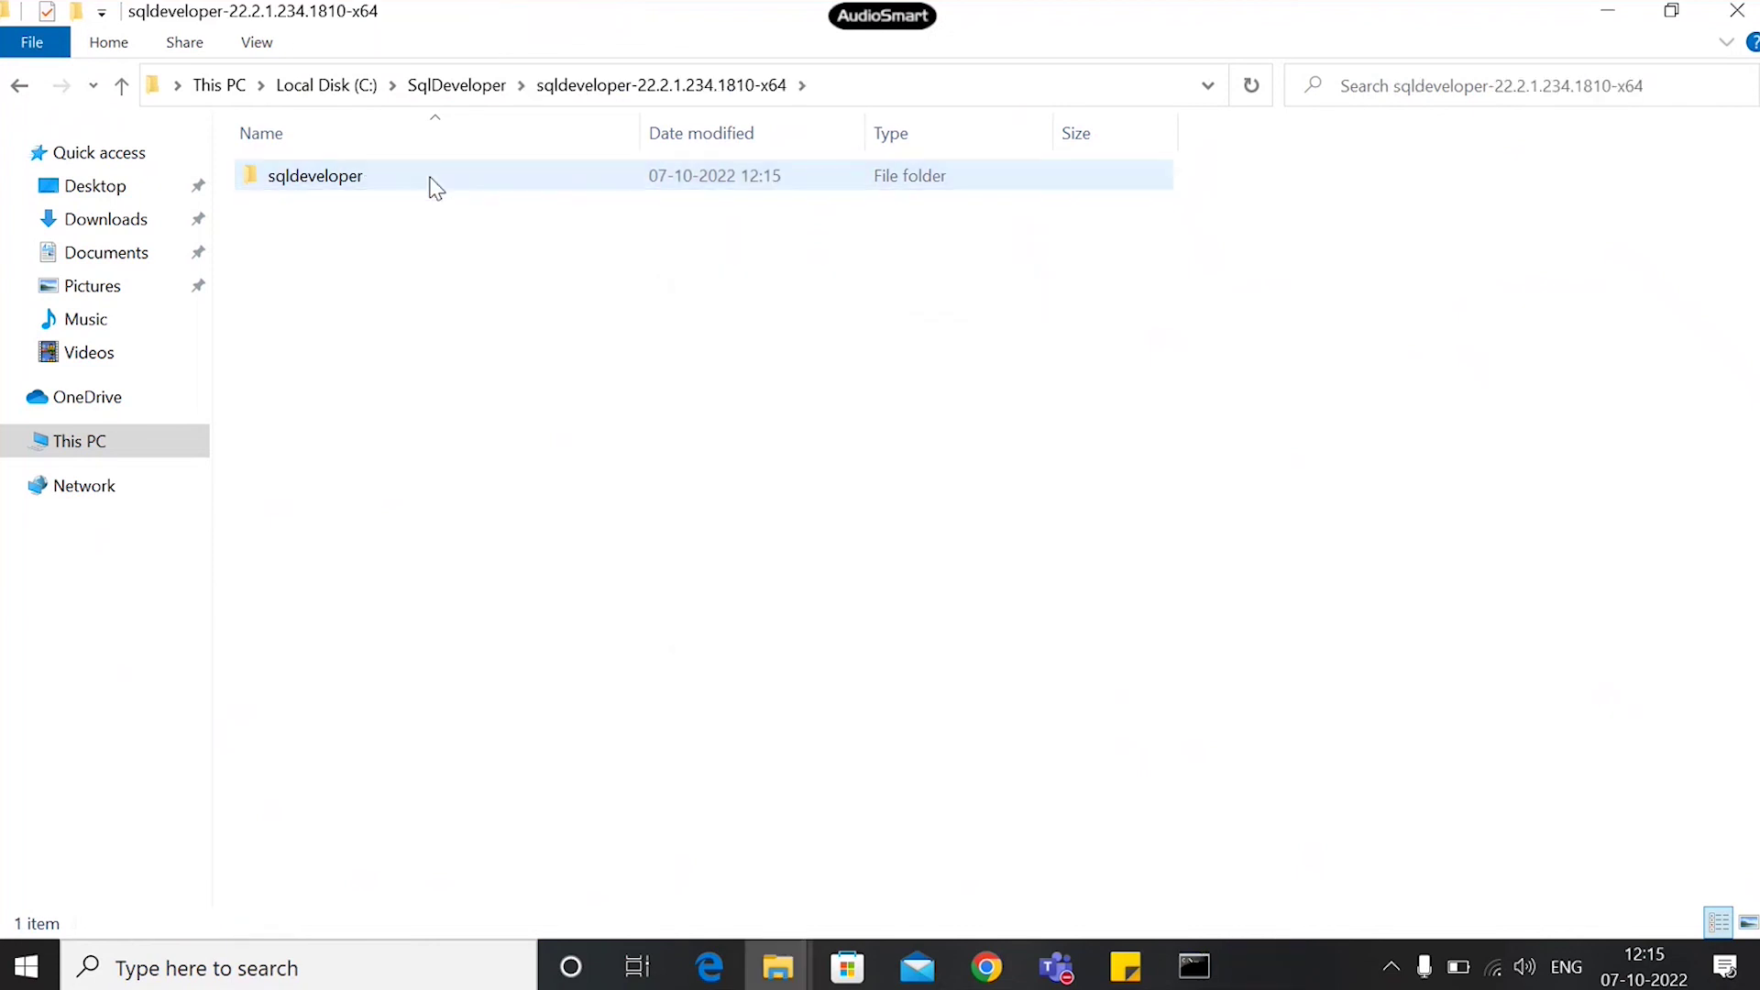
left_click(334, 178)
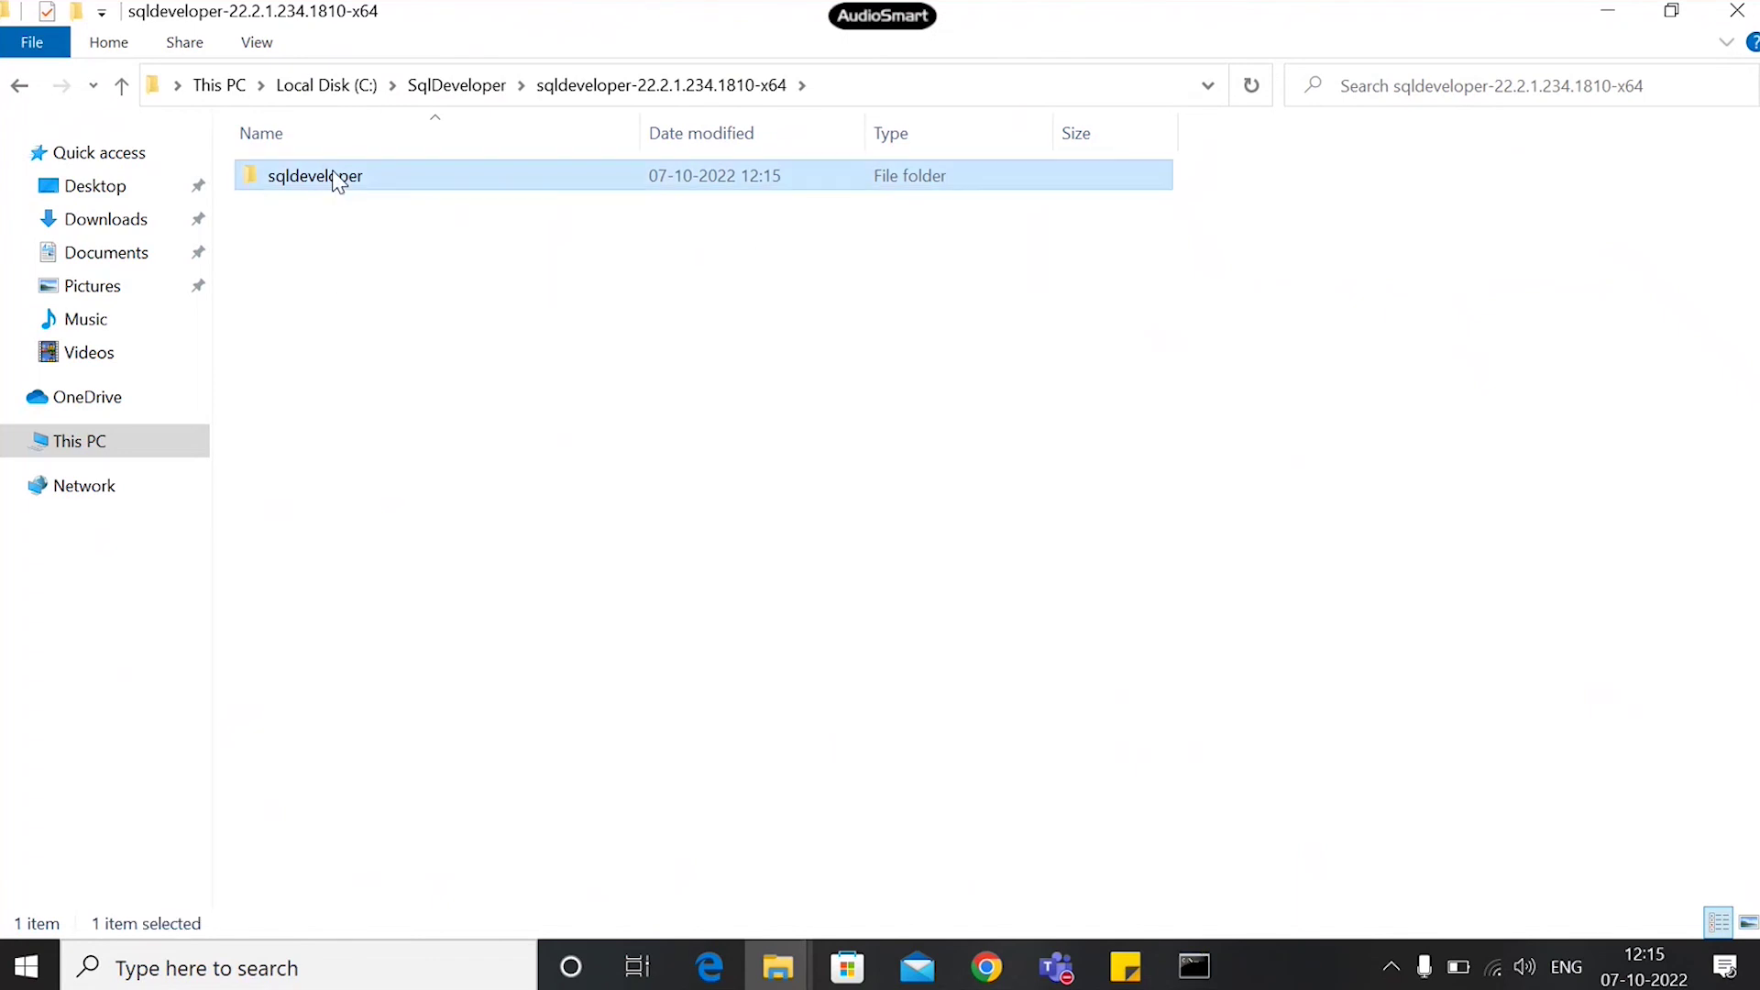
double_click(338, 179)
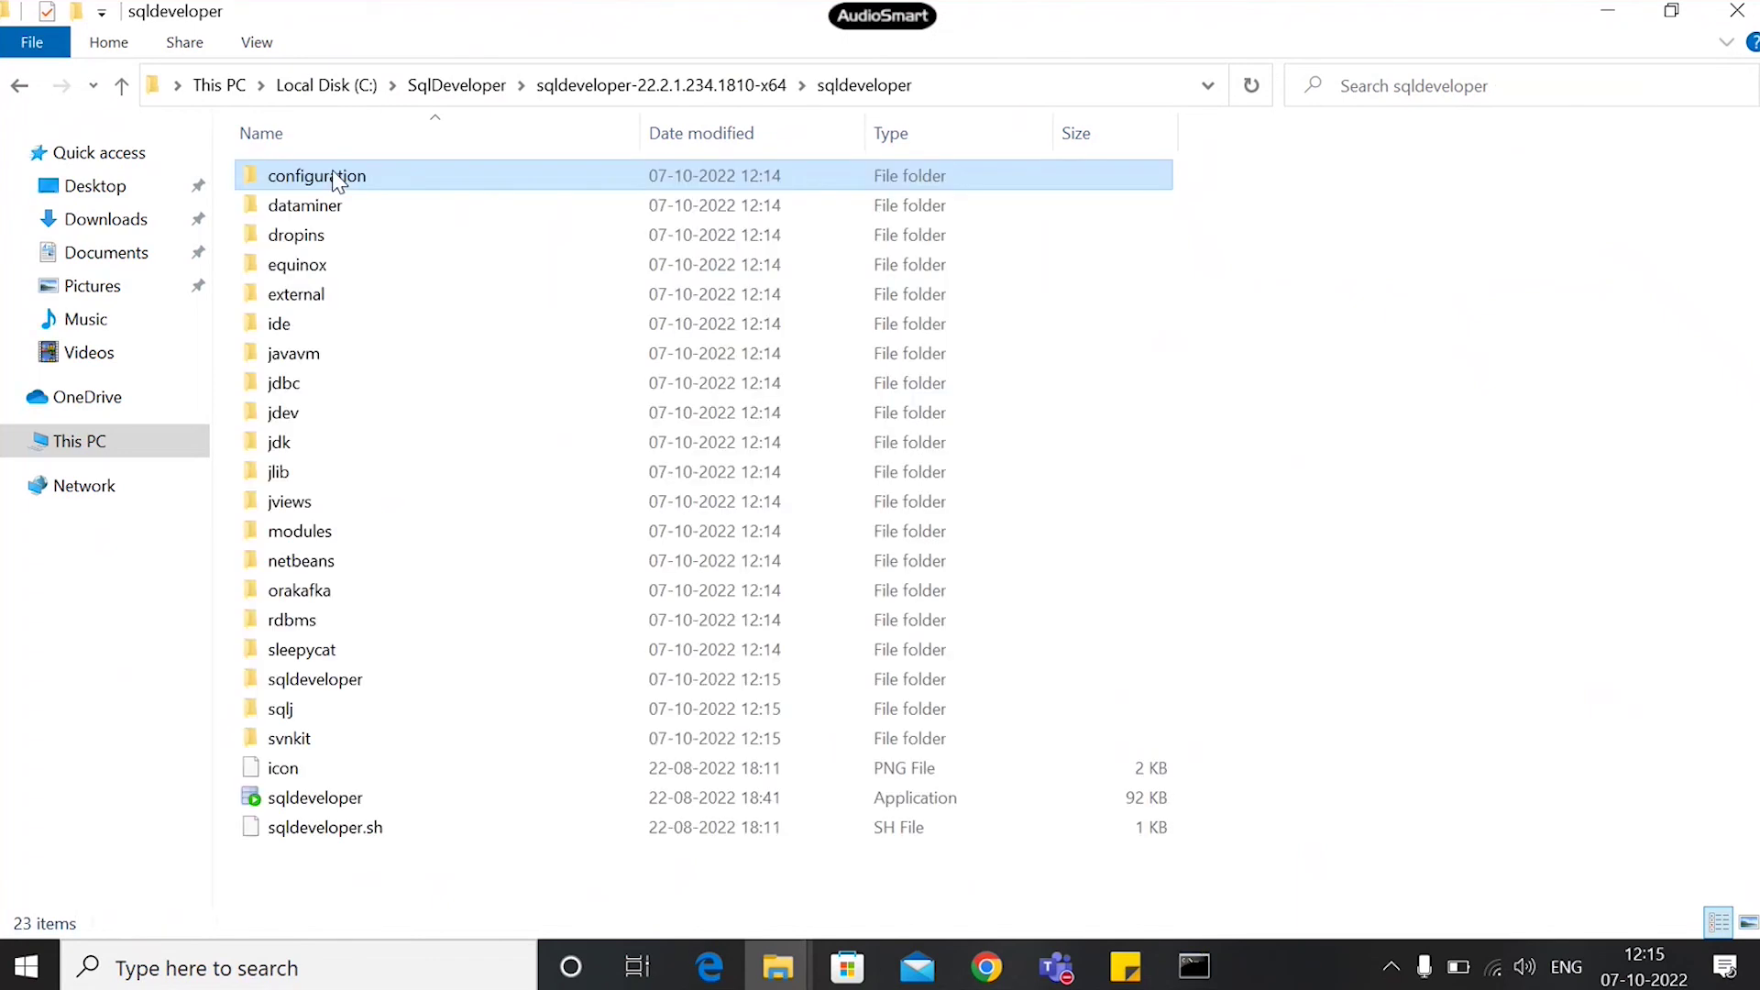
left_click(320, 811)
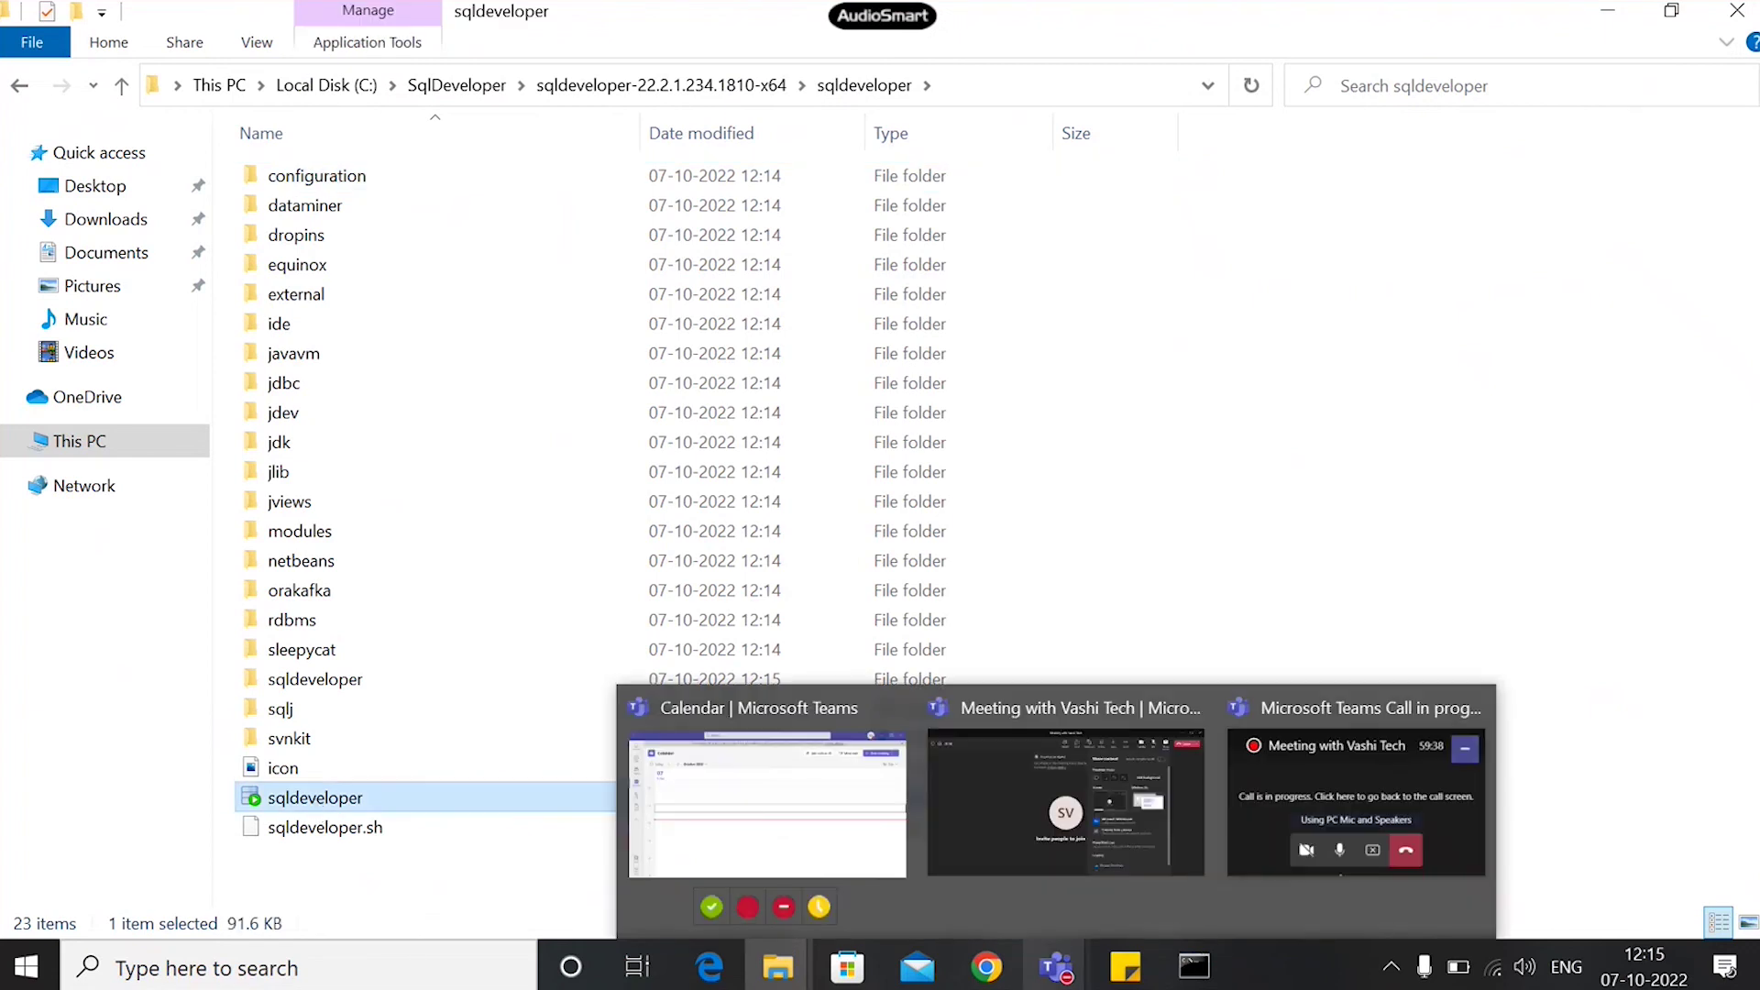
left_click(1400, 577)
left_click(346, 799)
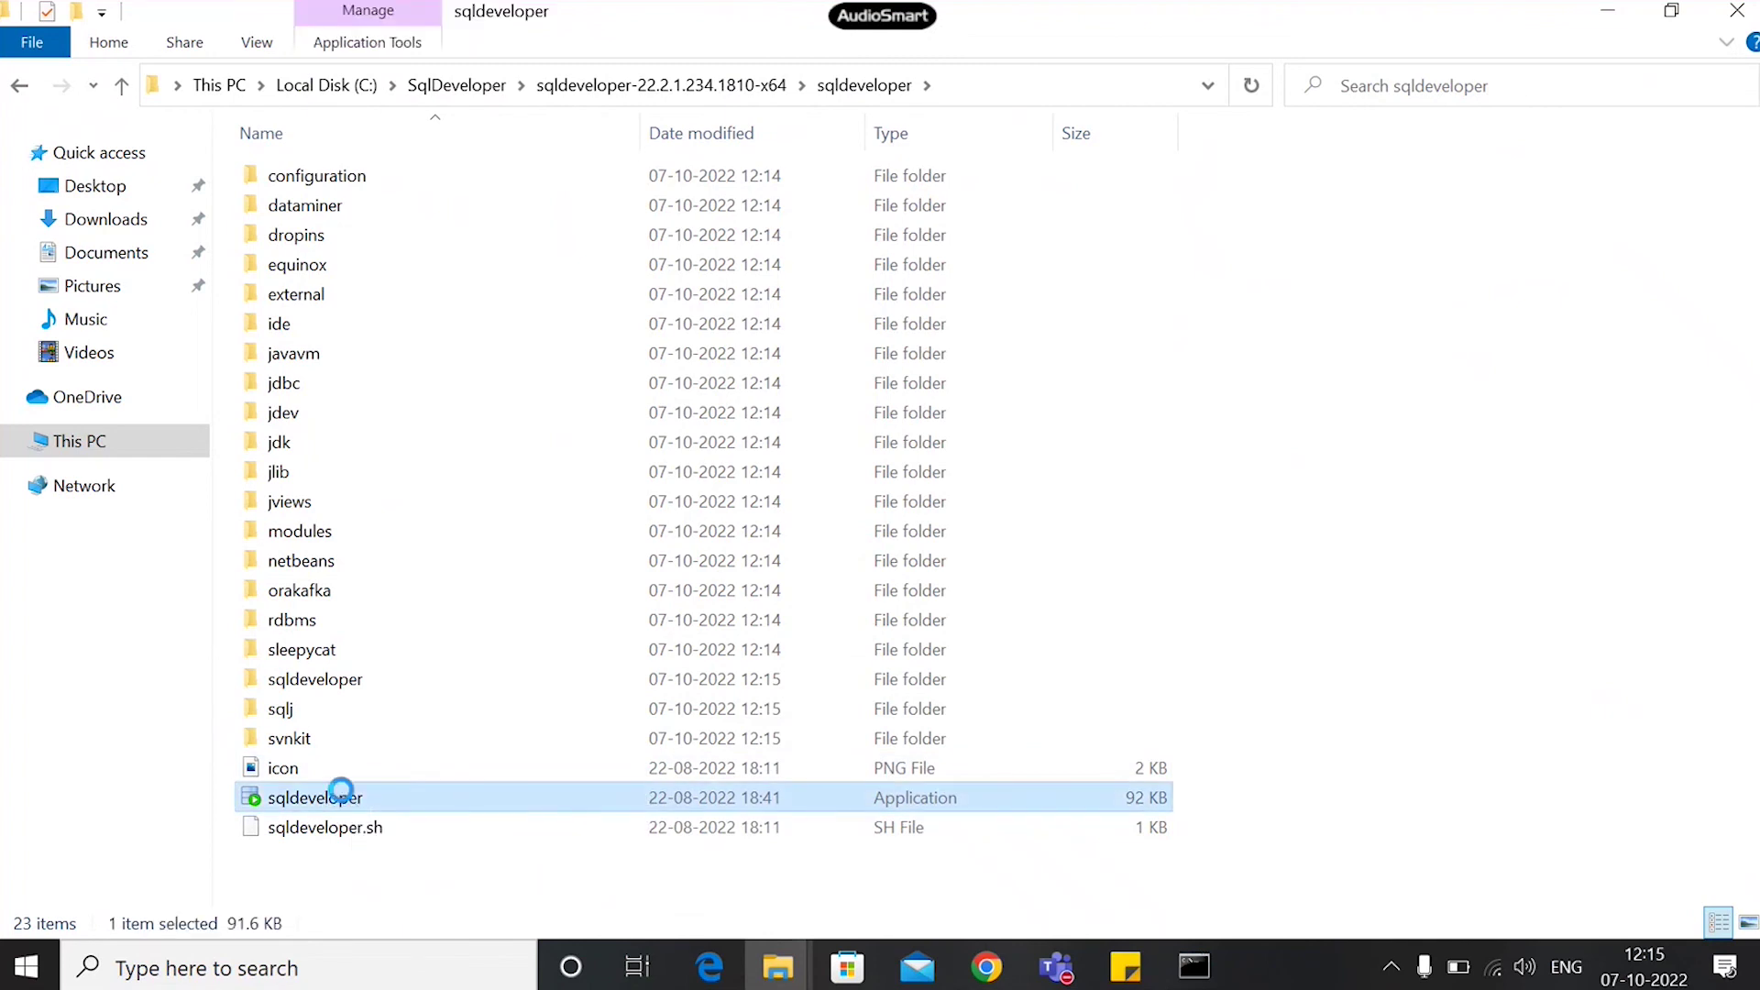
Pin the sqldeveloper application to Start and confirm its tile in the Start menu
right_click(346, 800)
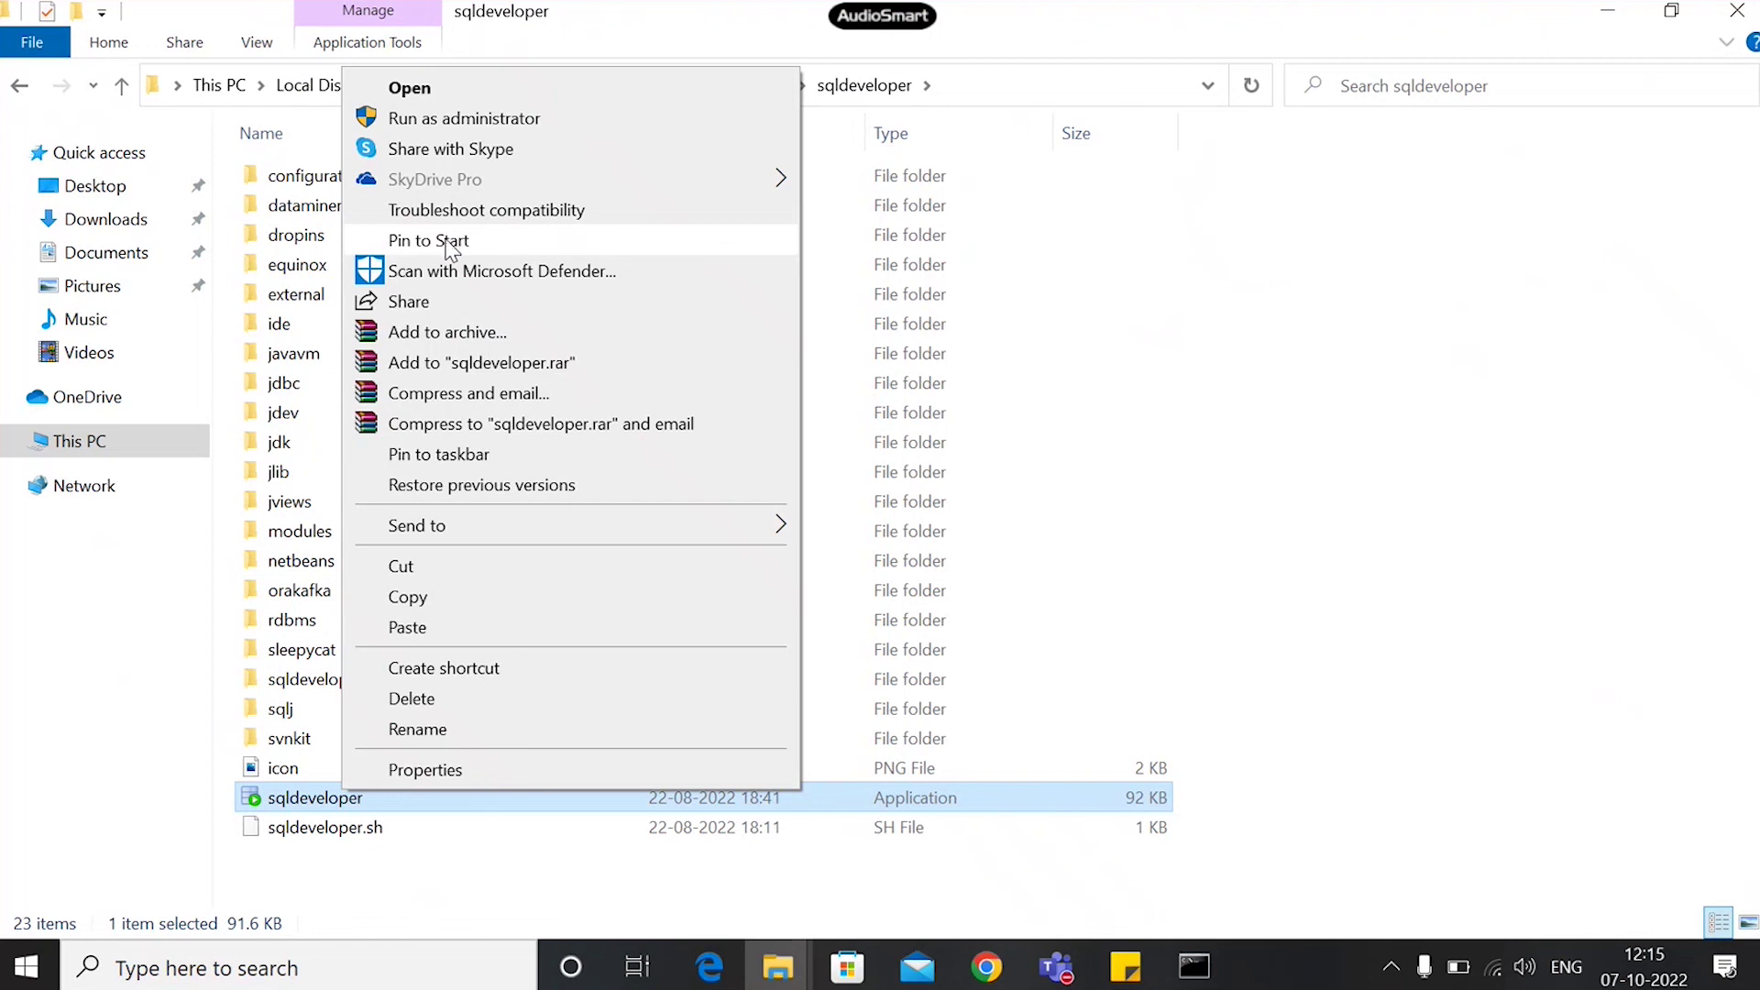
left_click(453, 243)
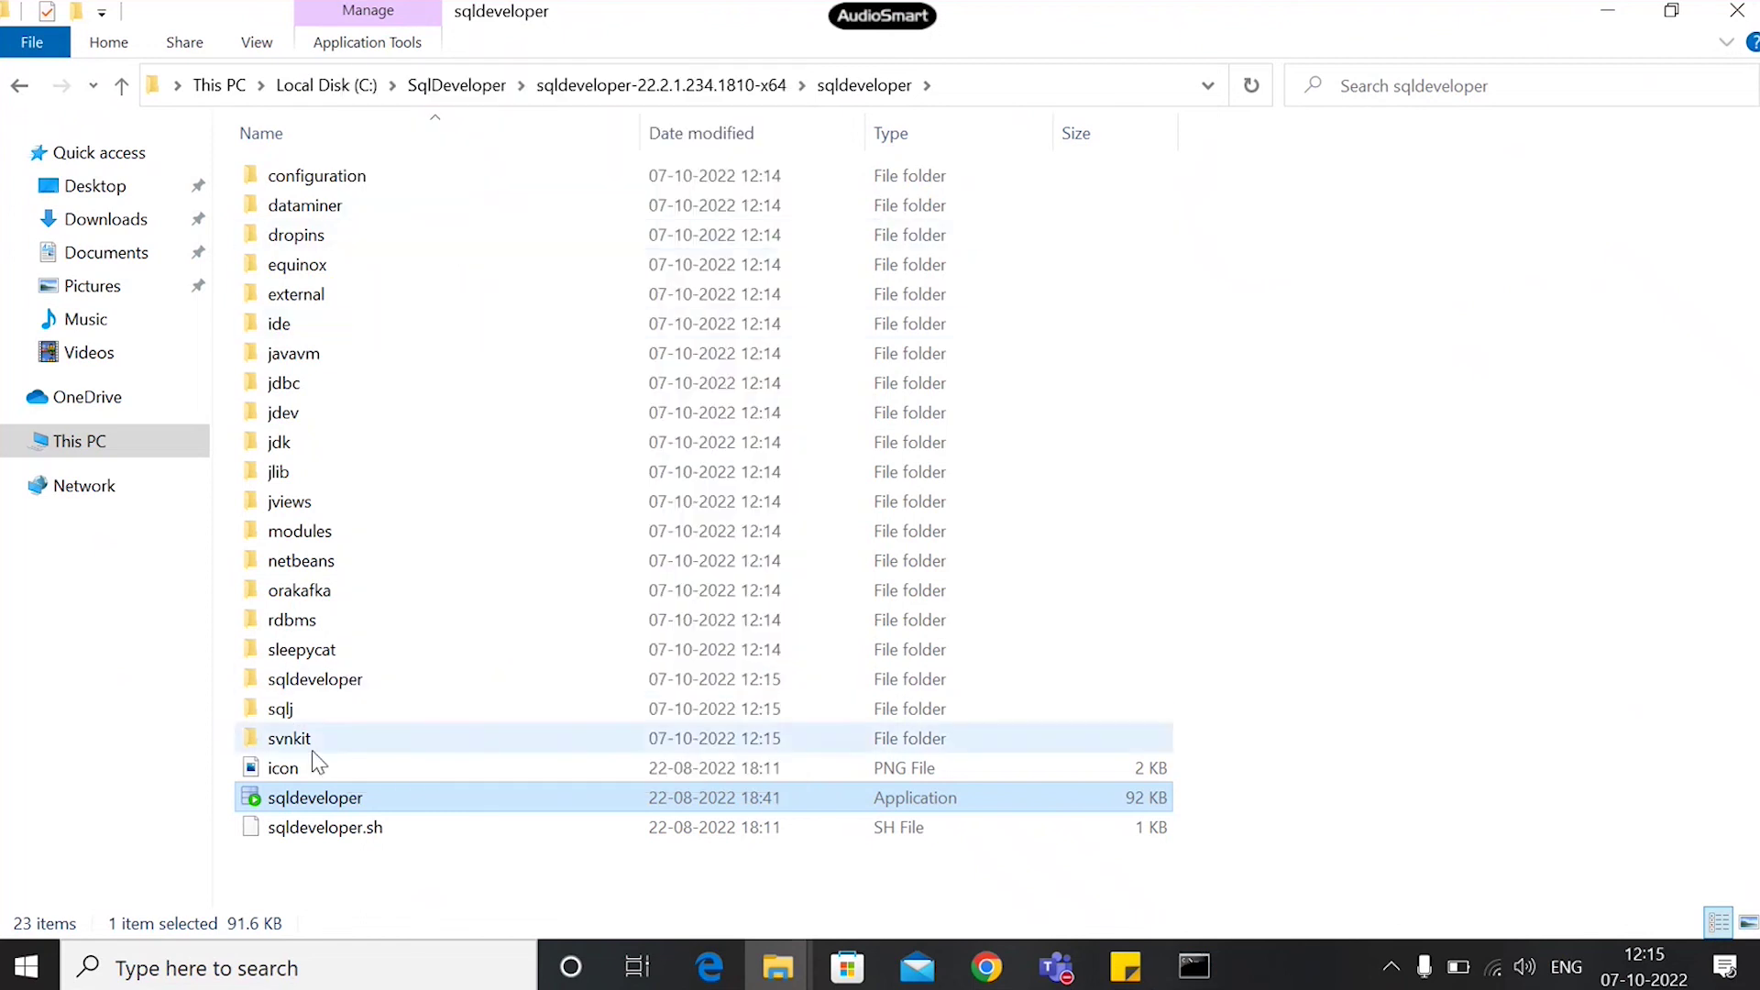
left_click(28, 969)
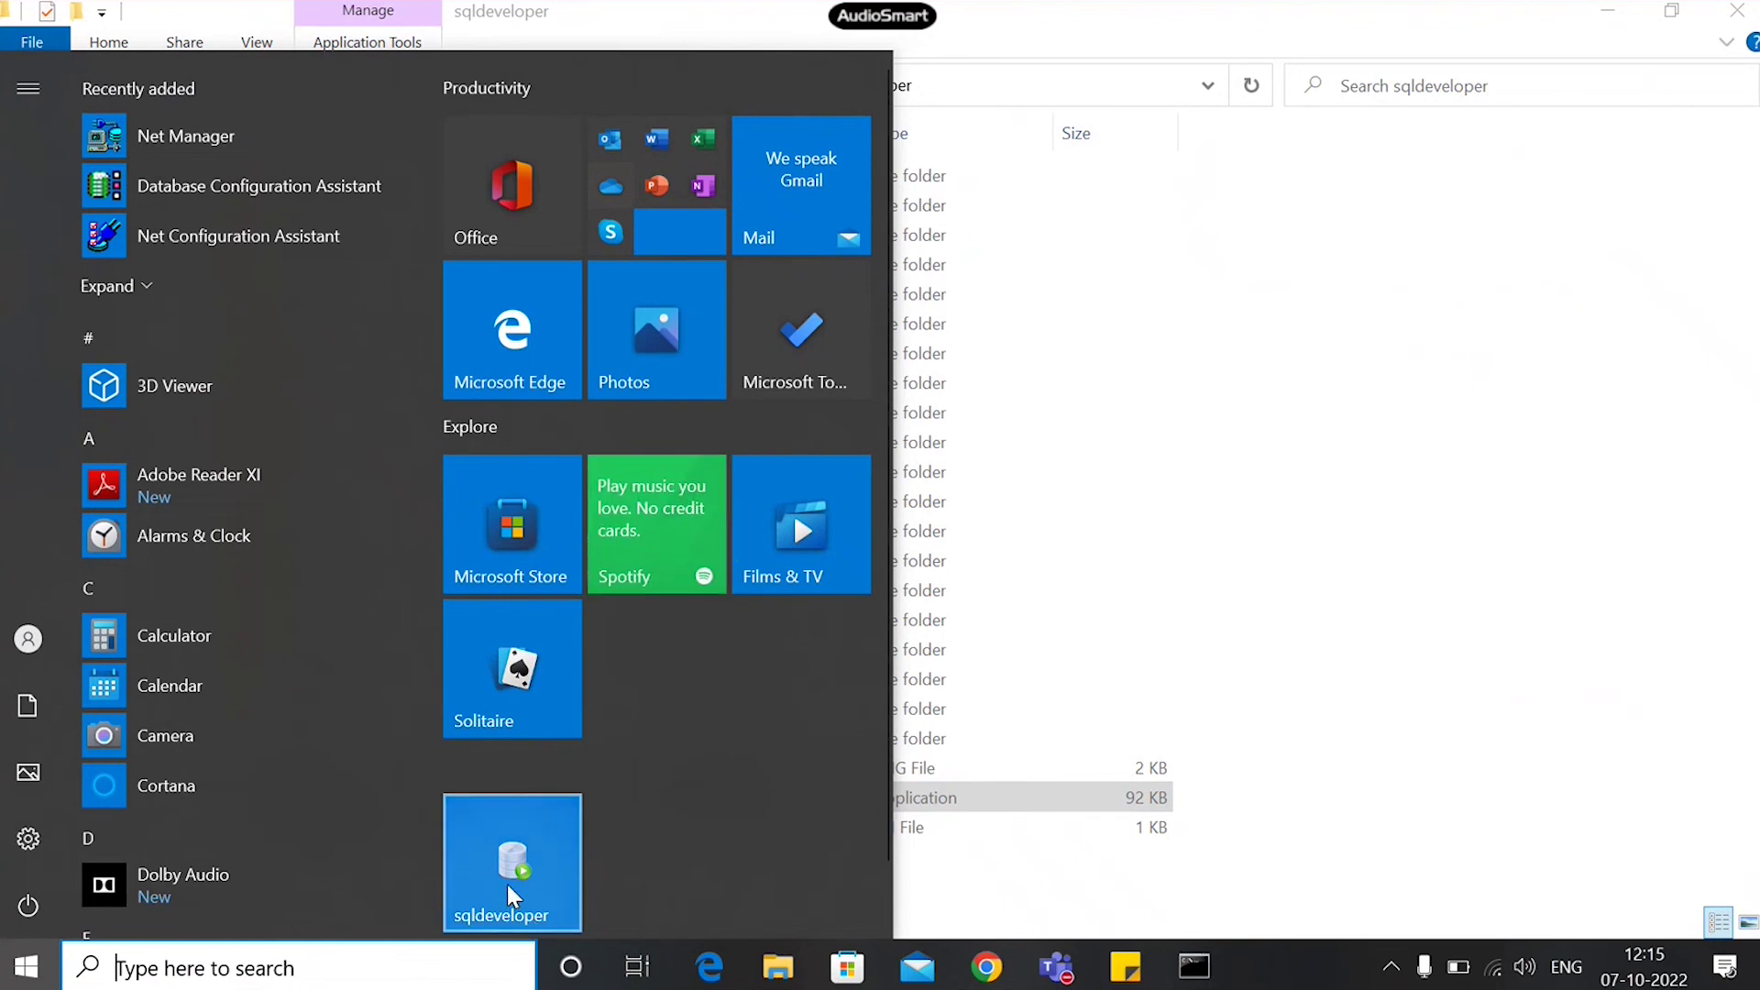
left_click(1266, 700)
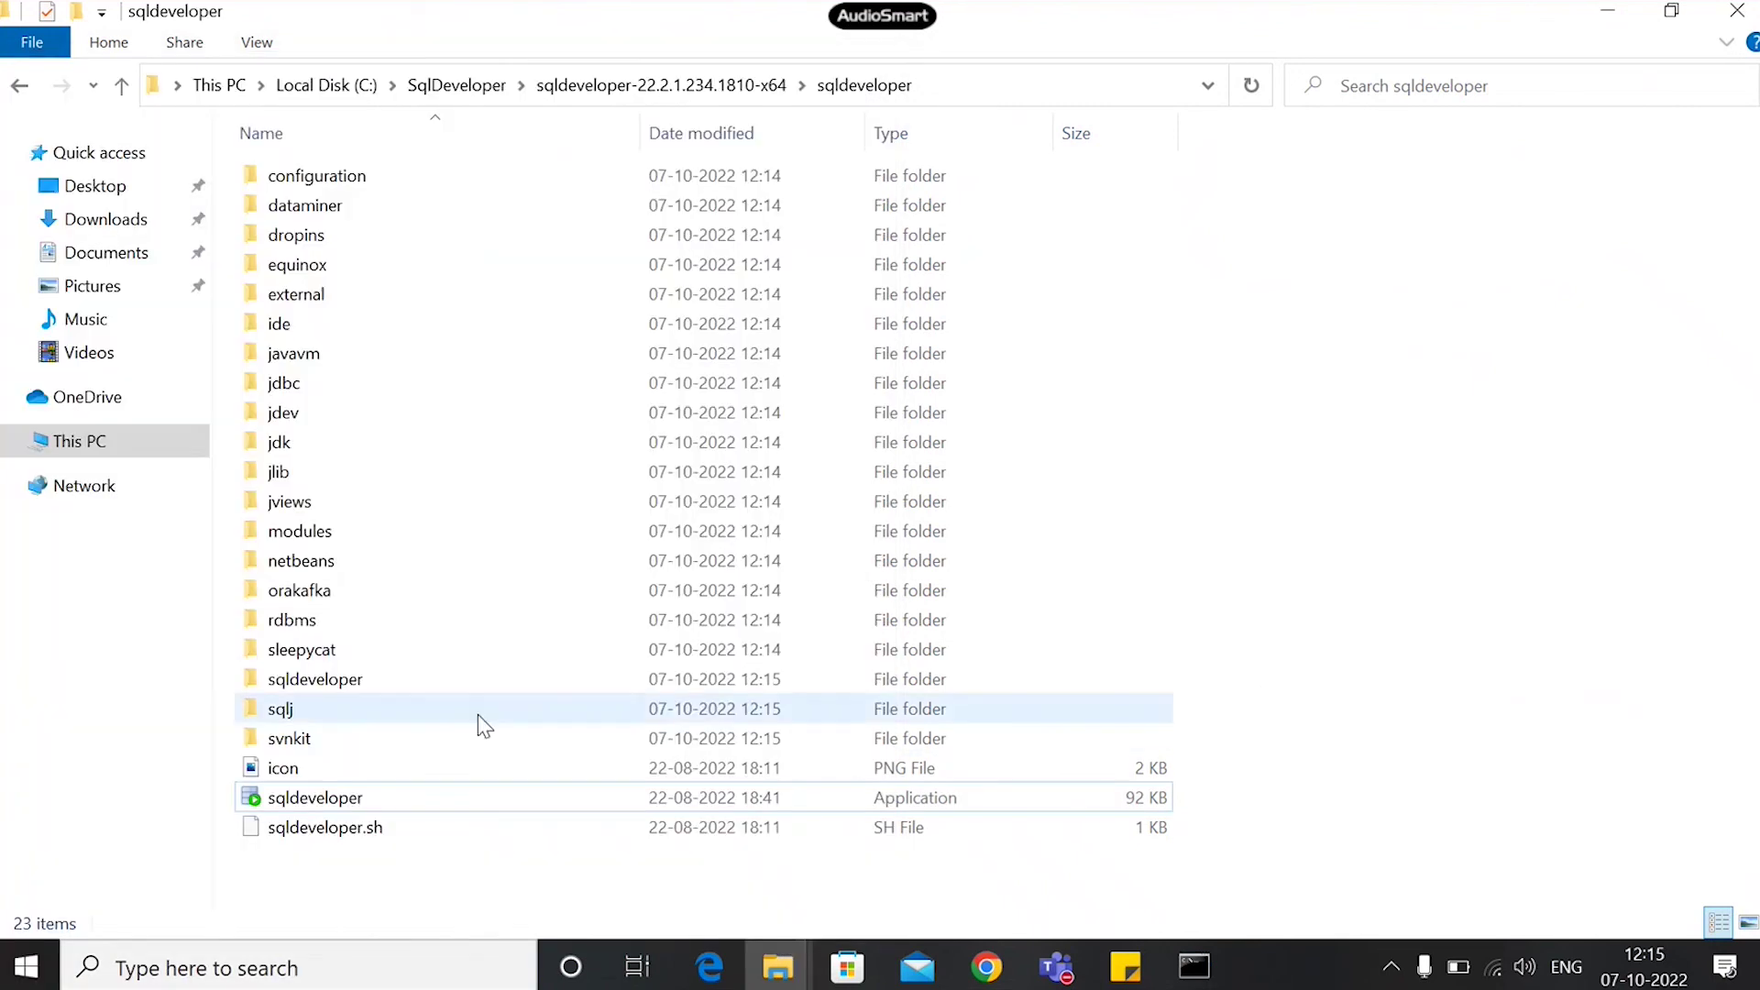
Pin the sqldeveloper application to the taskbar
left_click(351, 801)
right_click(353, 803)
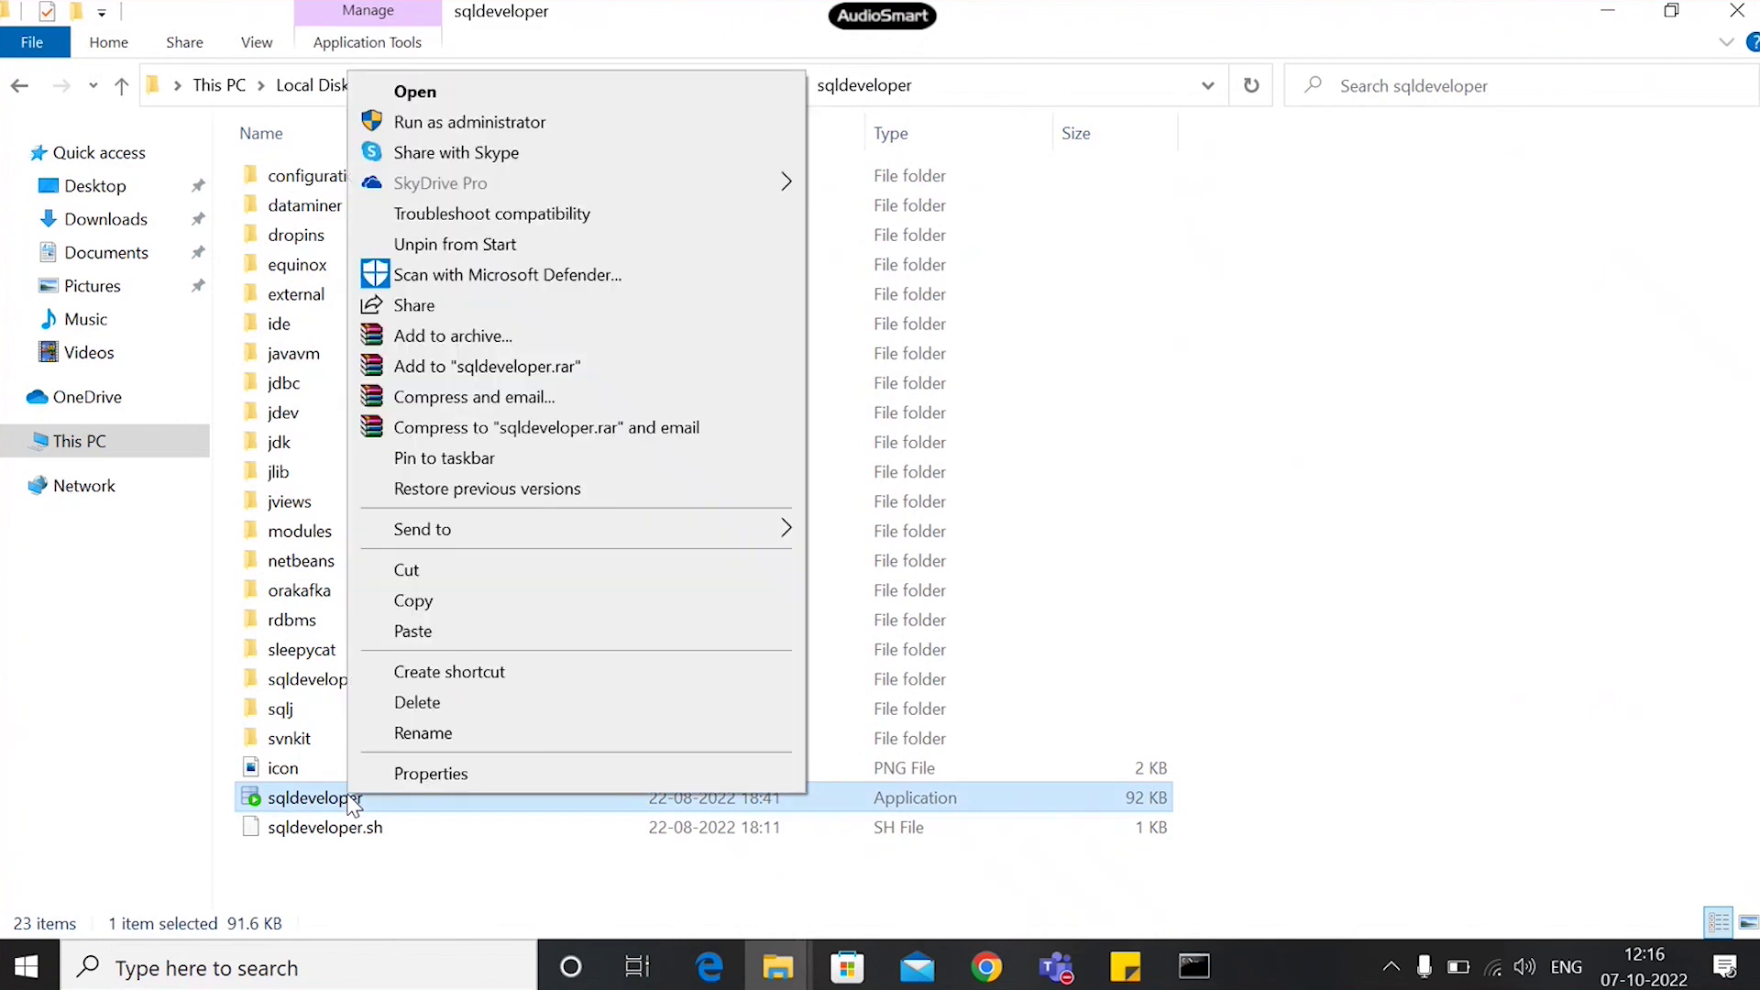
left_click(465, 461)
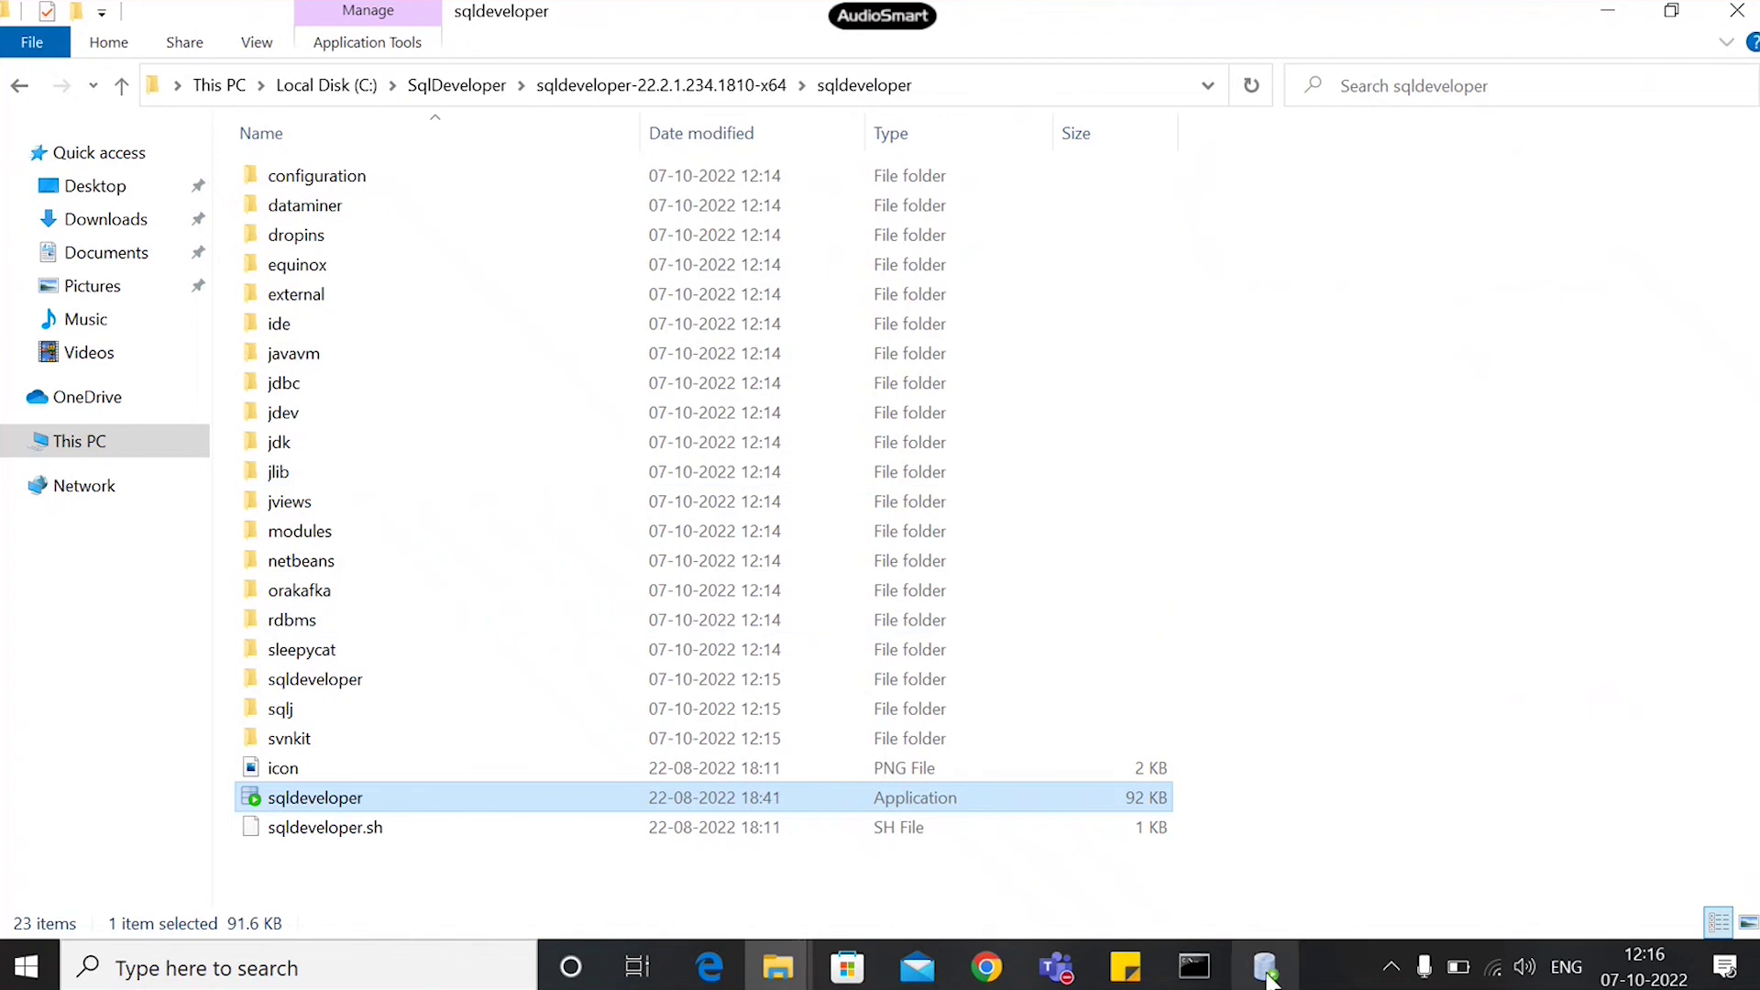
Close both Explorer windows and launch SQL Developer from its taskbar pin, allowing it to run
left_click(1740, 12)
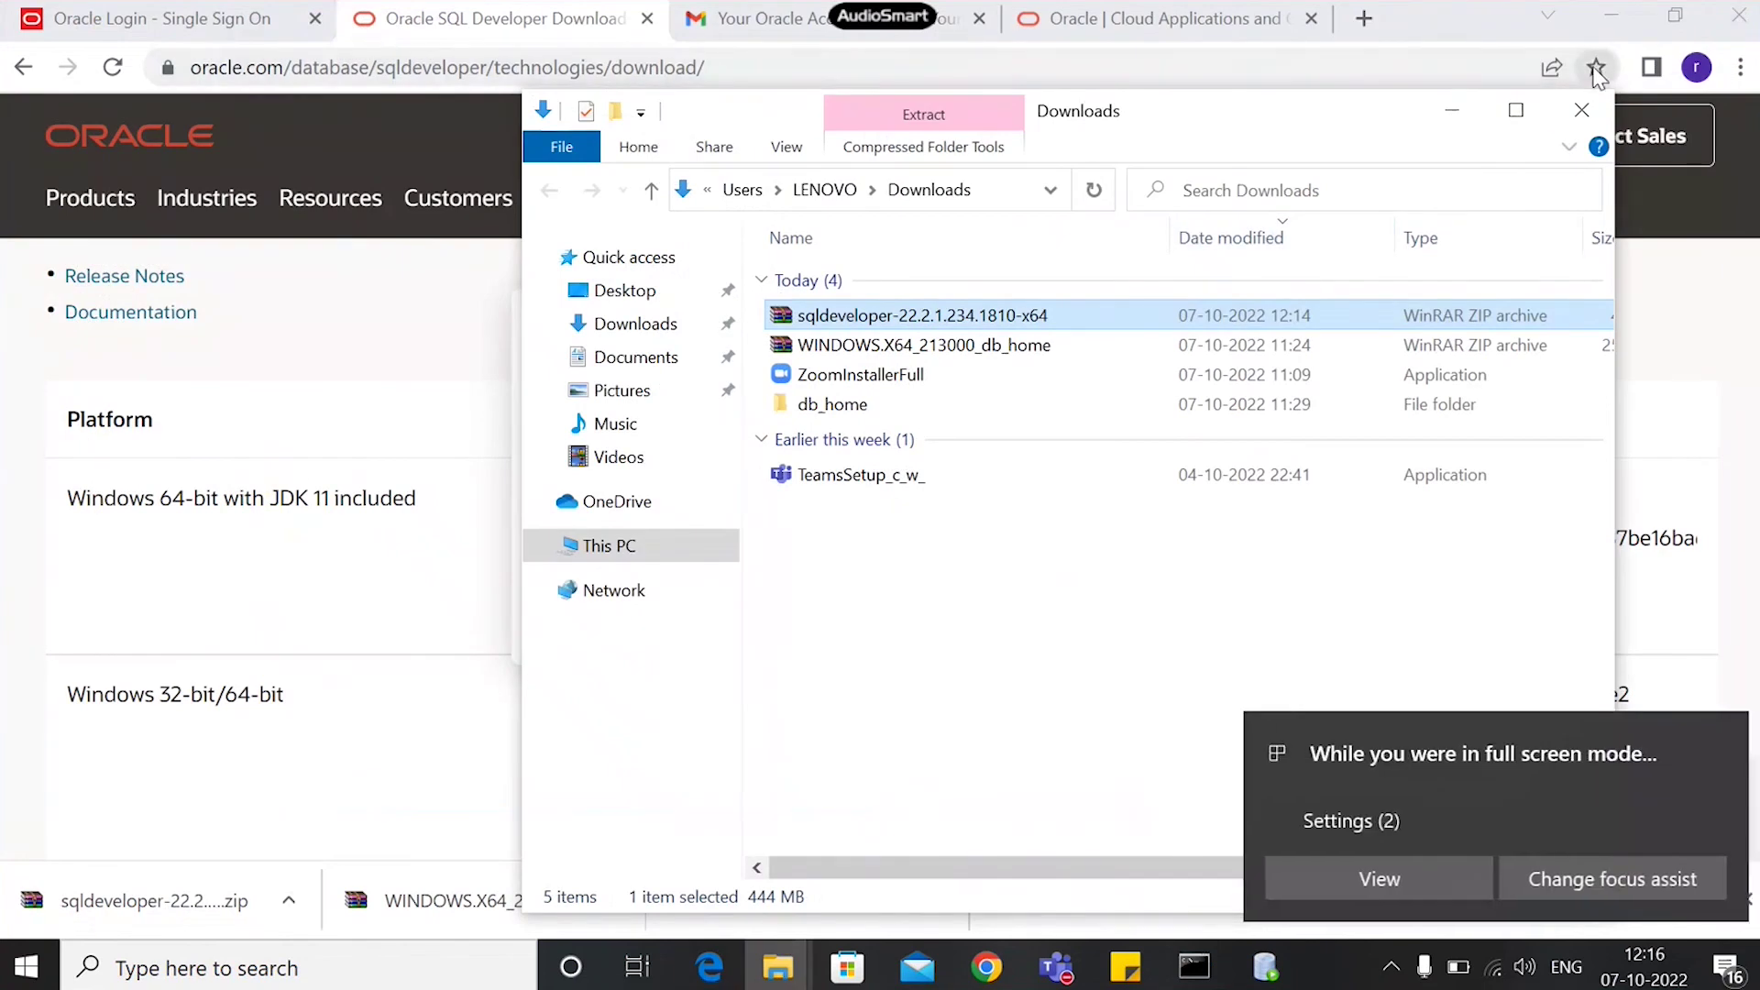
left_click(1576, 102)
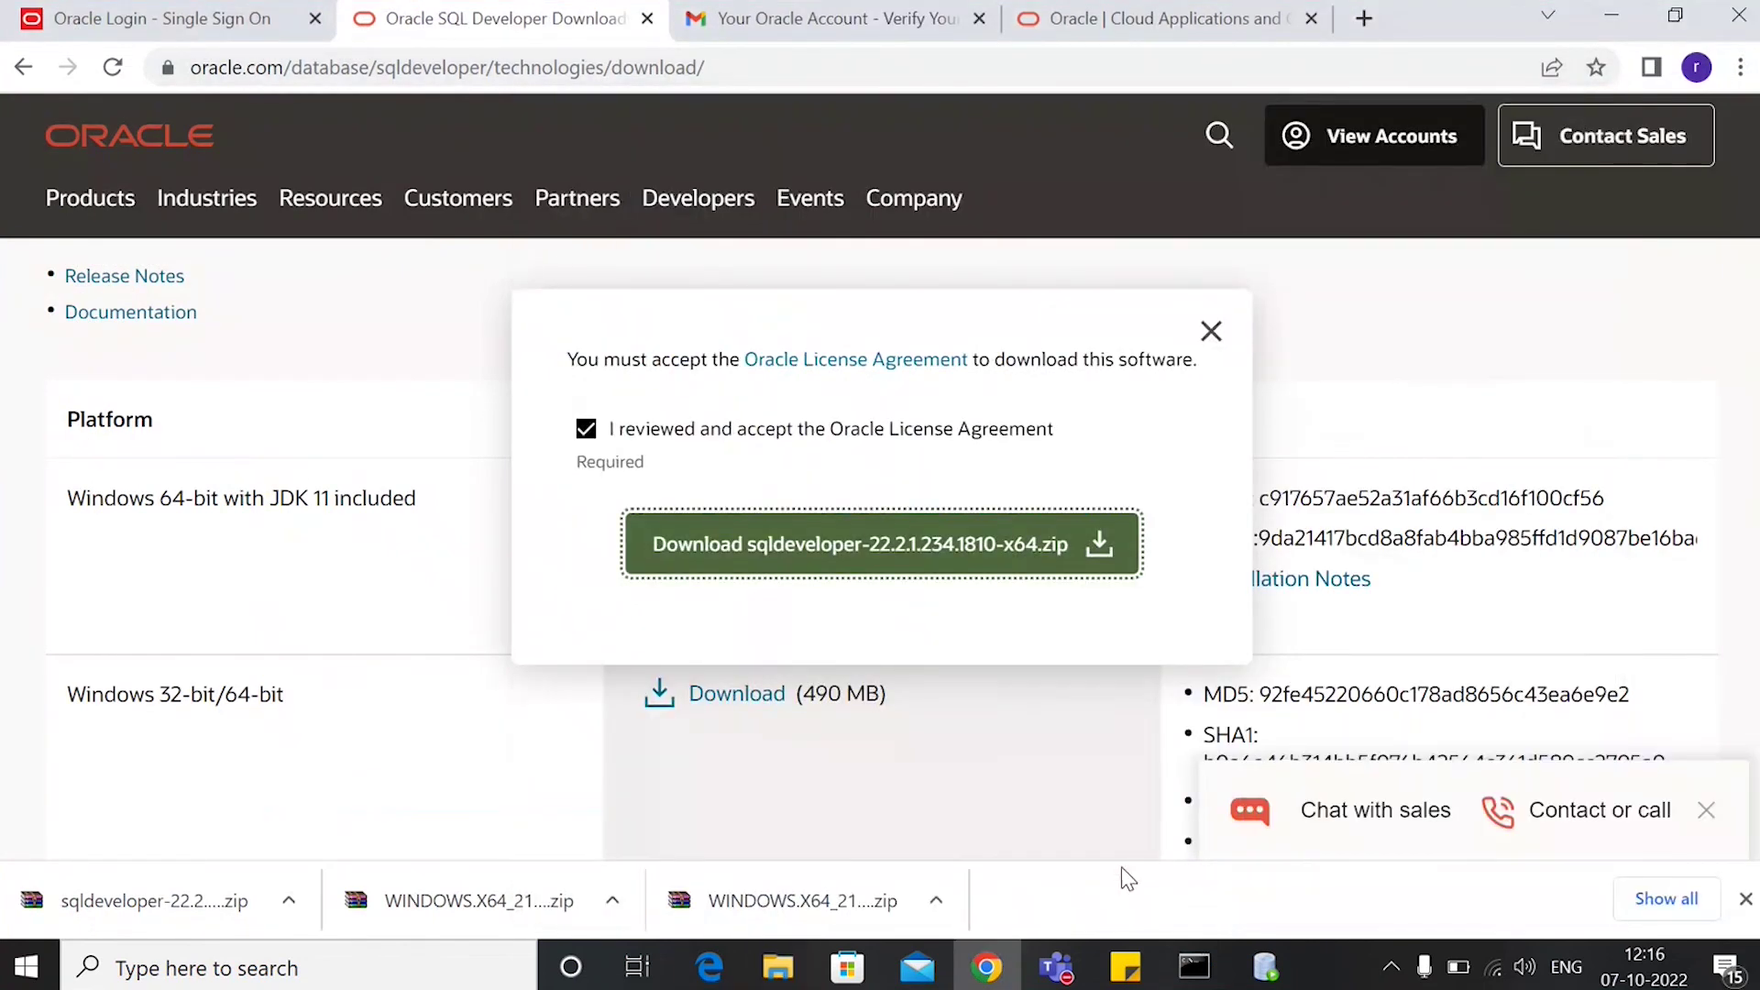
left_click(1265, 971)
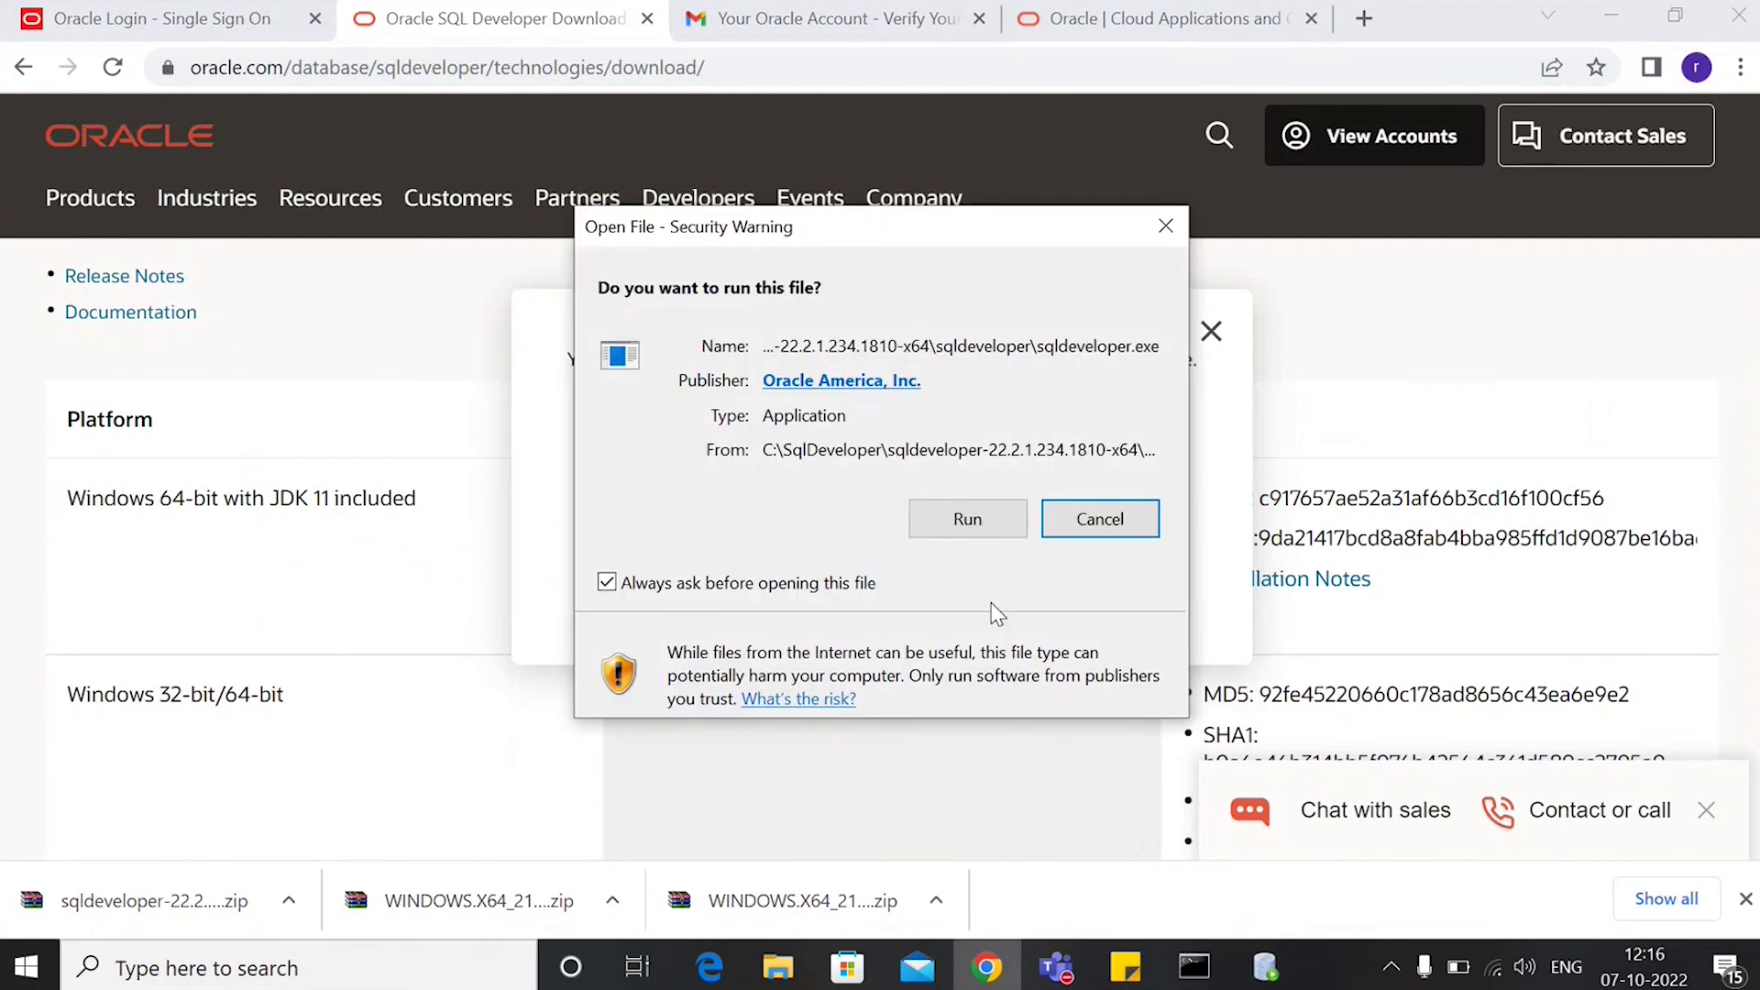
left_click(951, 516)
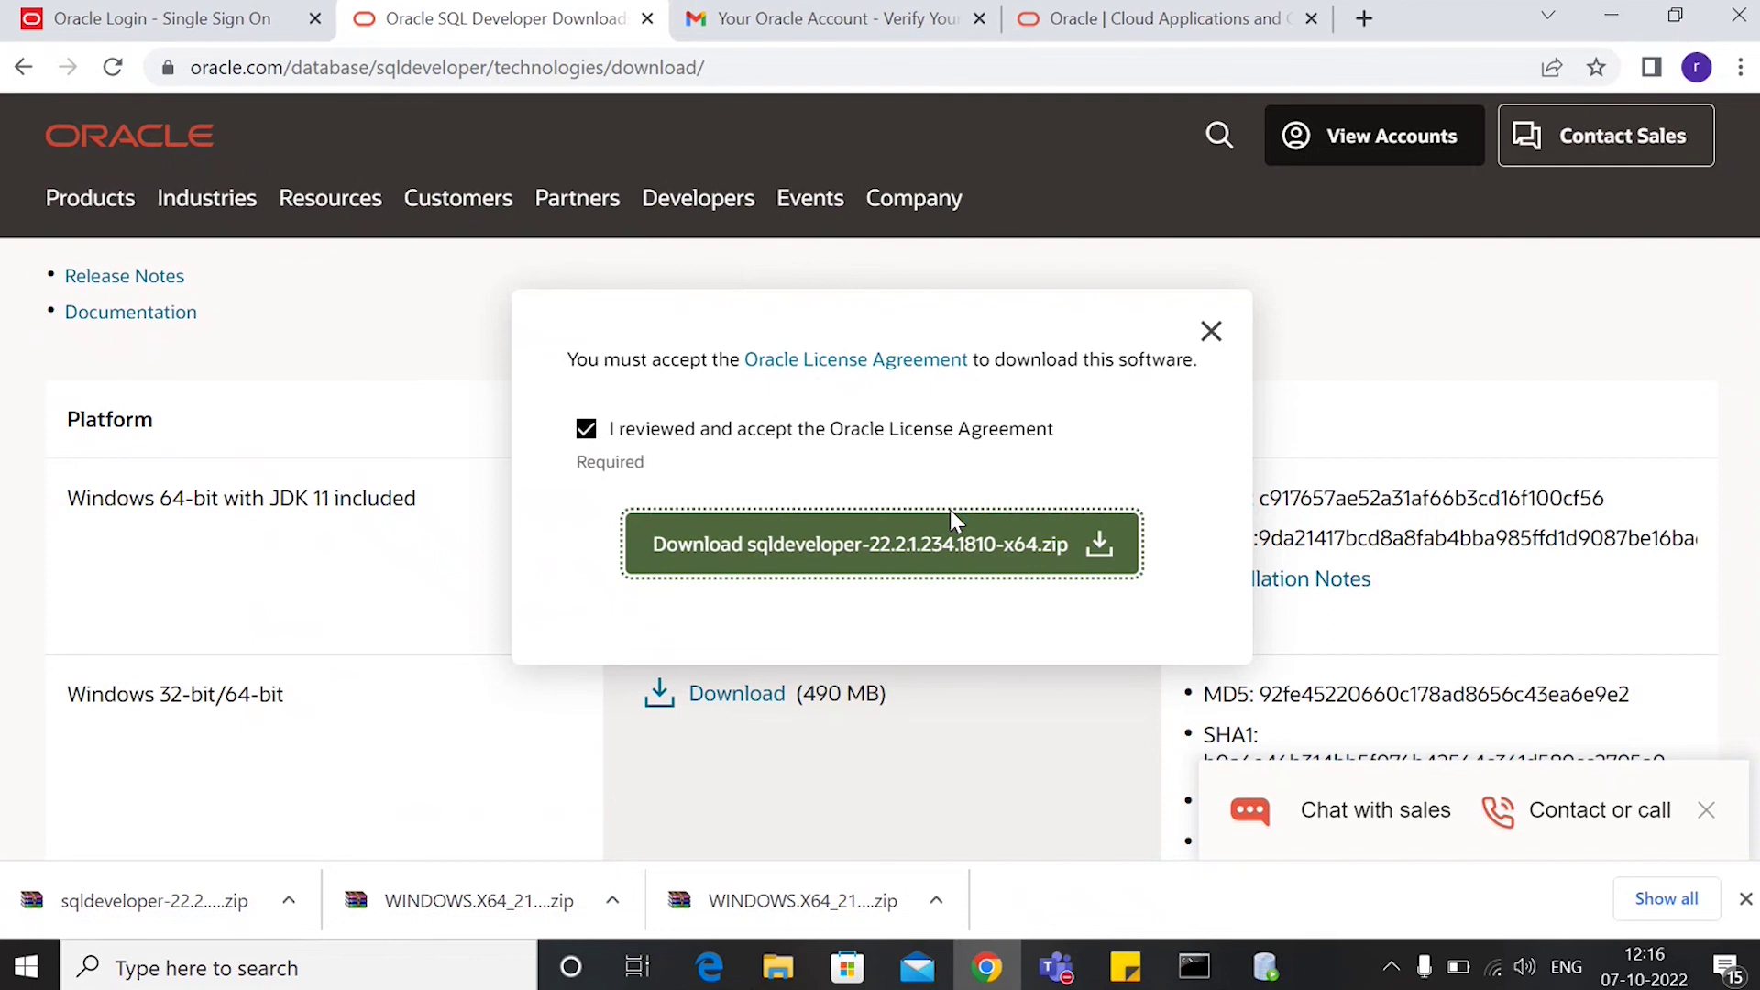
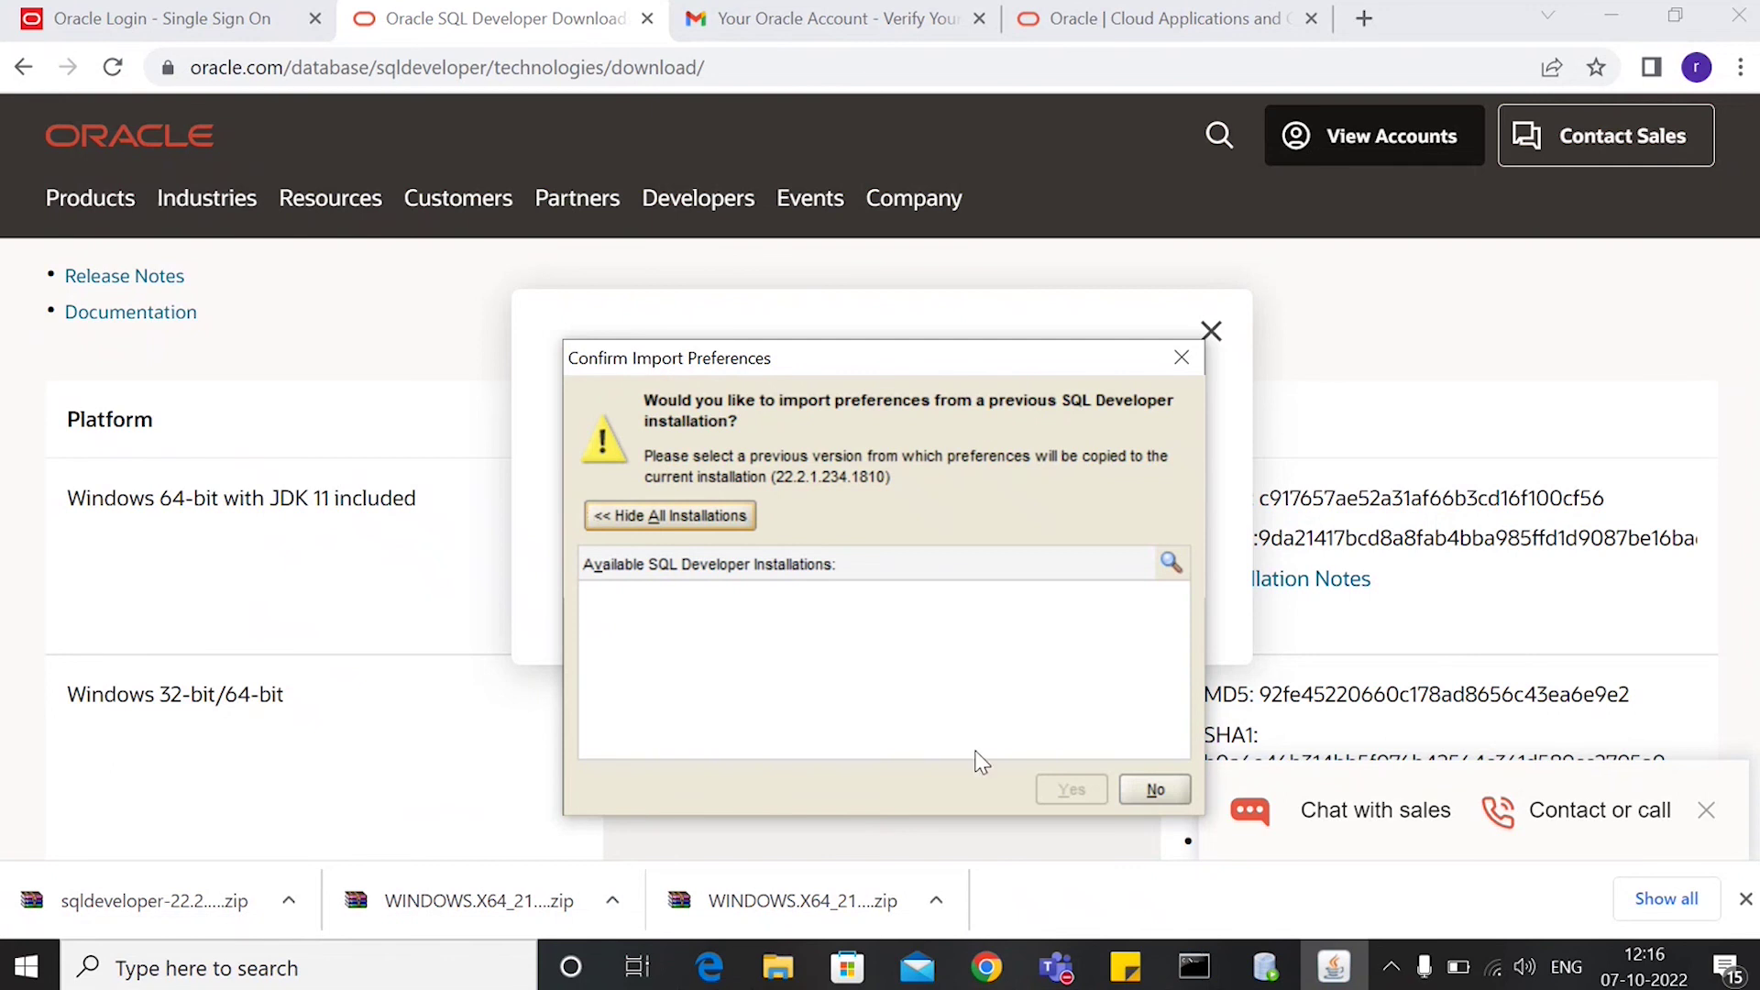
Decline importing old preferences, maximize SQL Developer, and accept the usage-tracking notice
left_click(1156, 790)
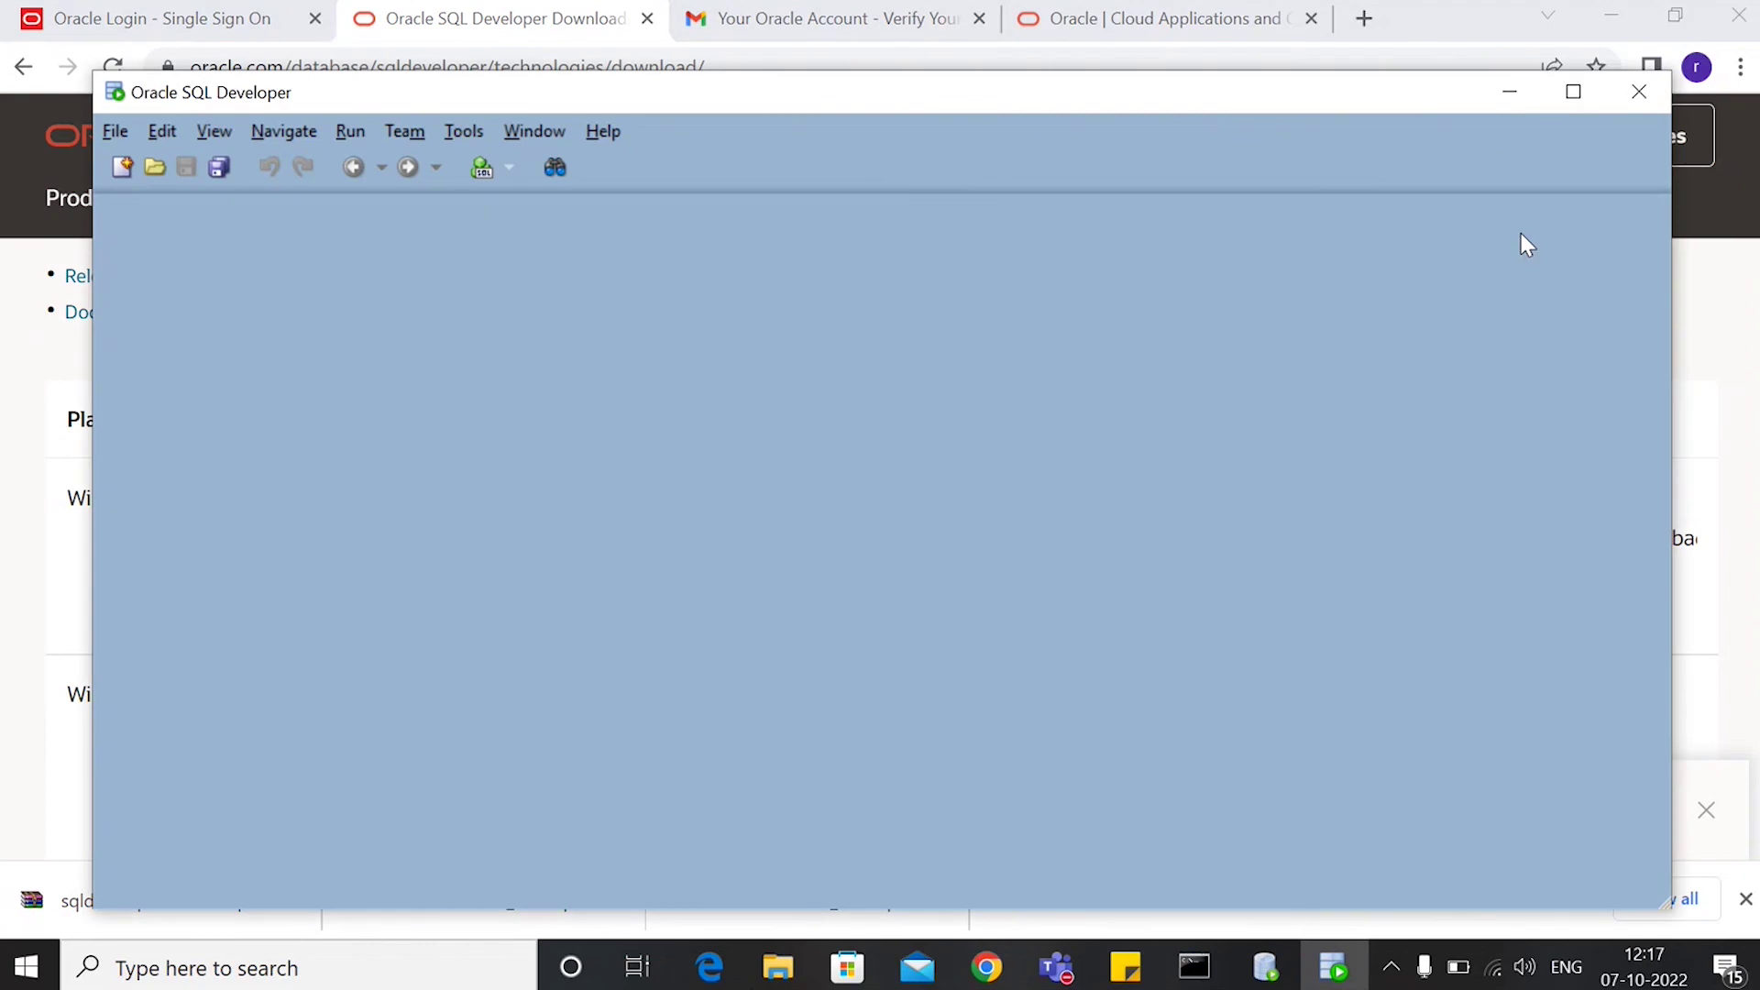
left_click(1573, 91)
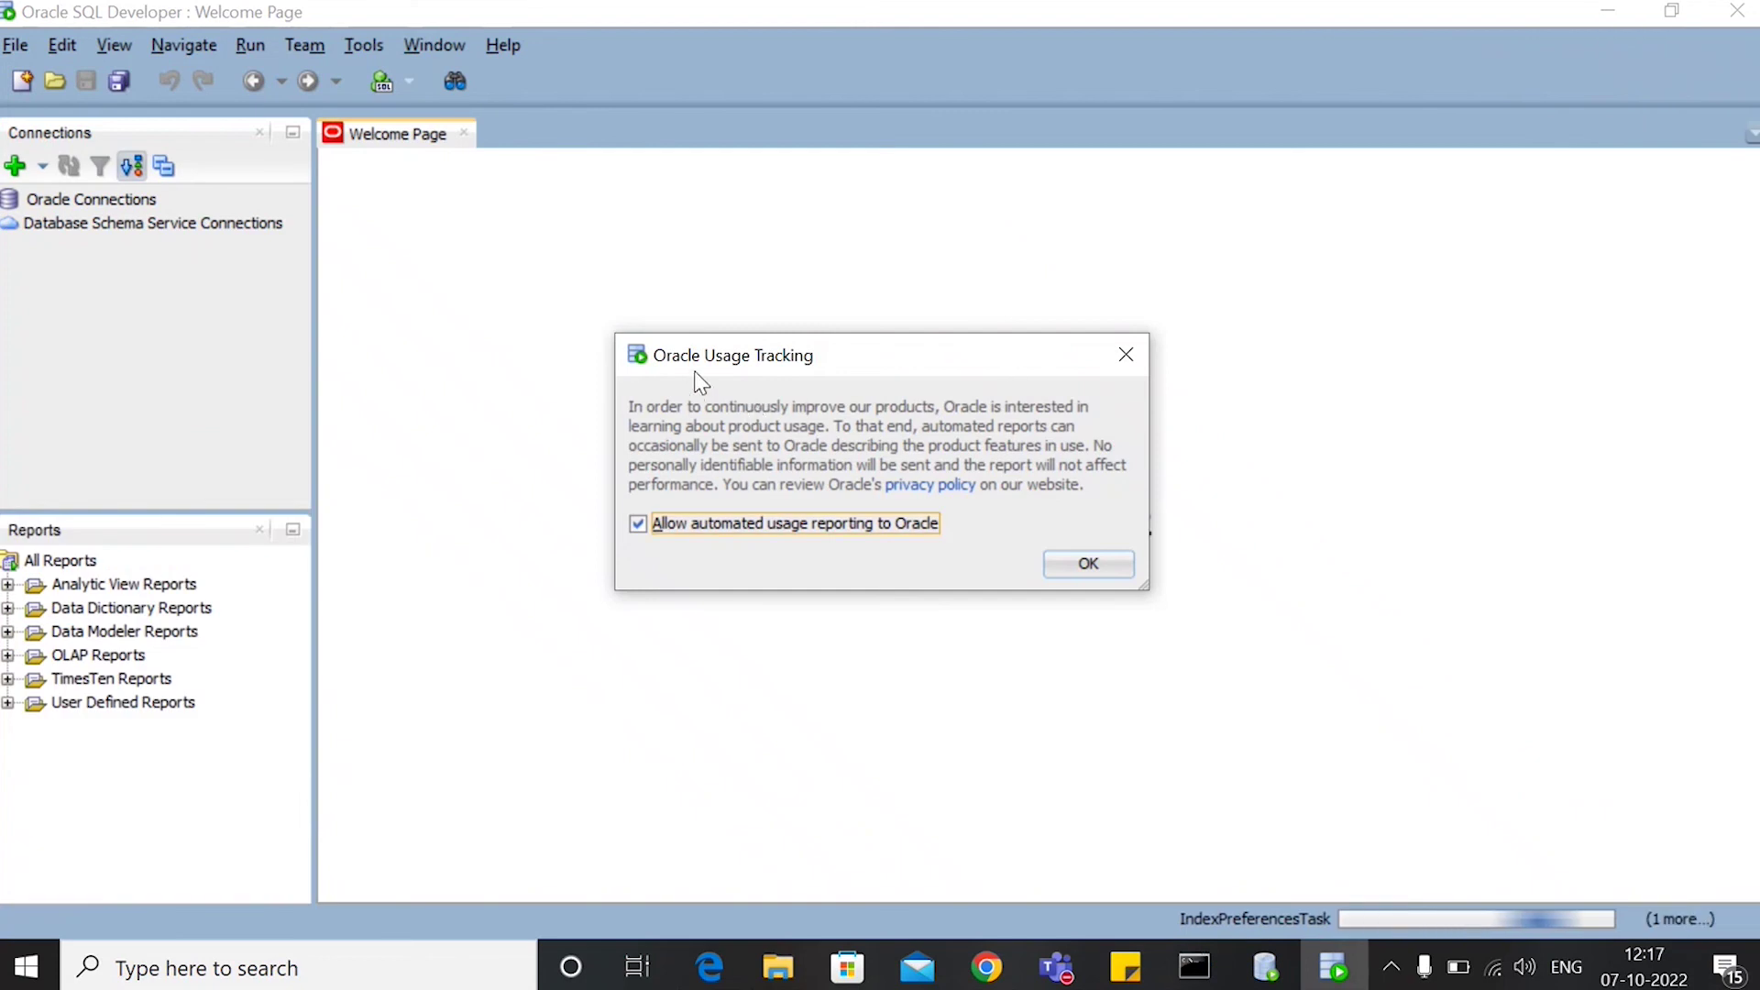
left_click(1098, 572)
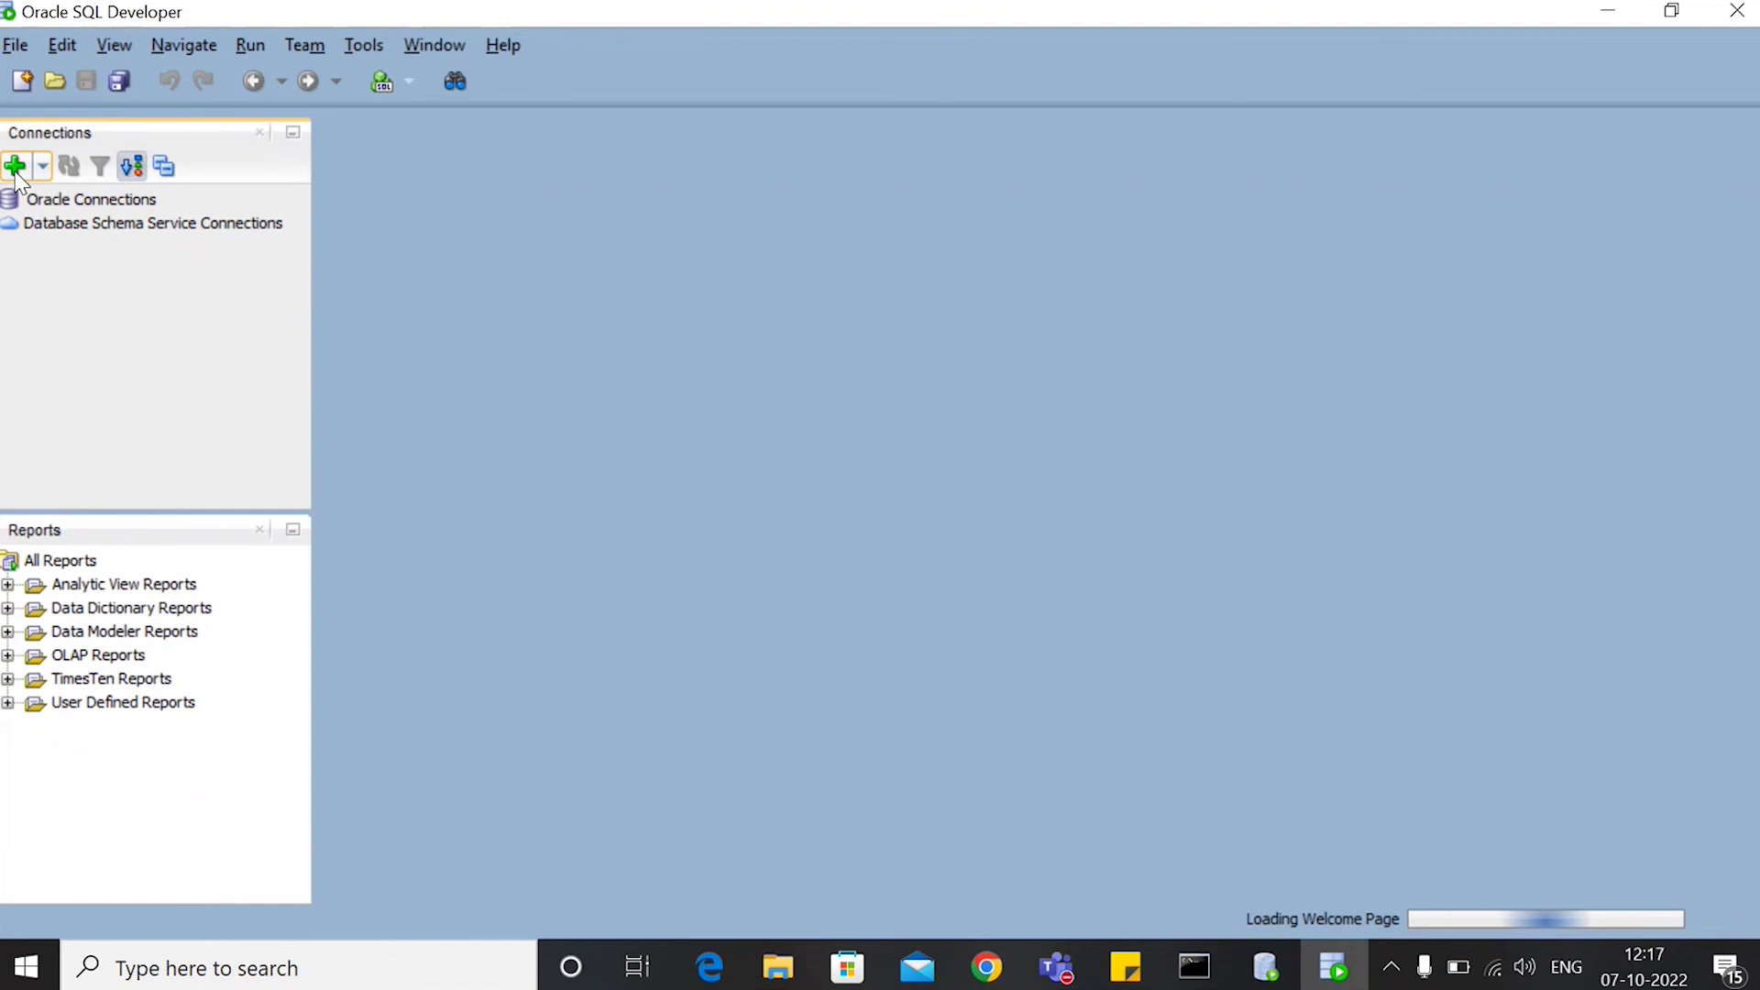
Create a connection named SYSTEM with username SYSTEM and its password, then test it (fails with ORA-12505)
left_click(16, 167)
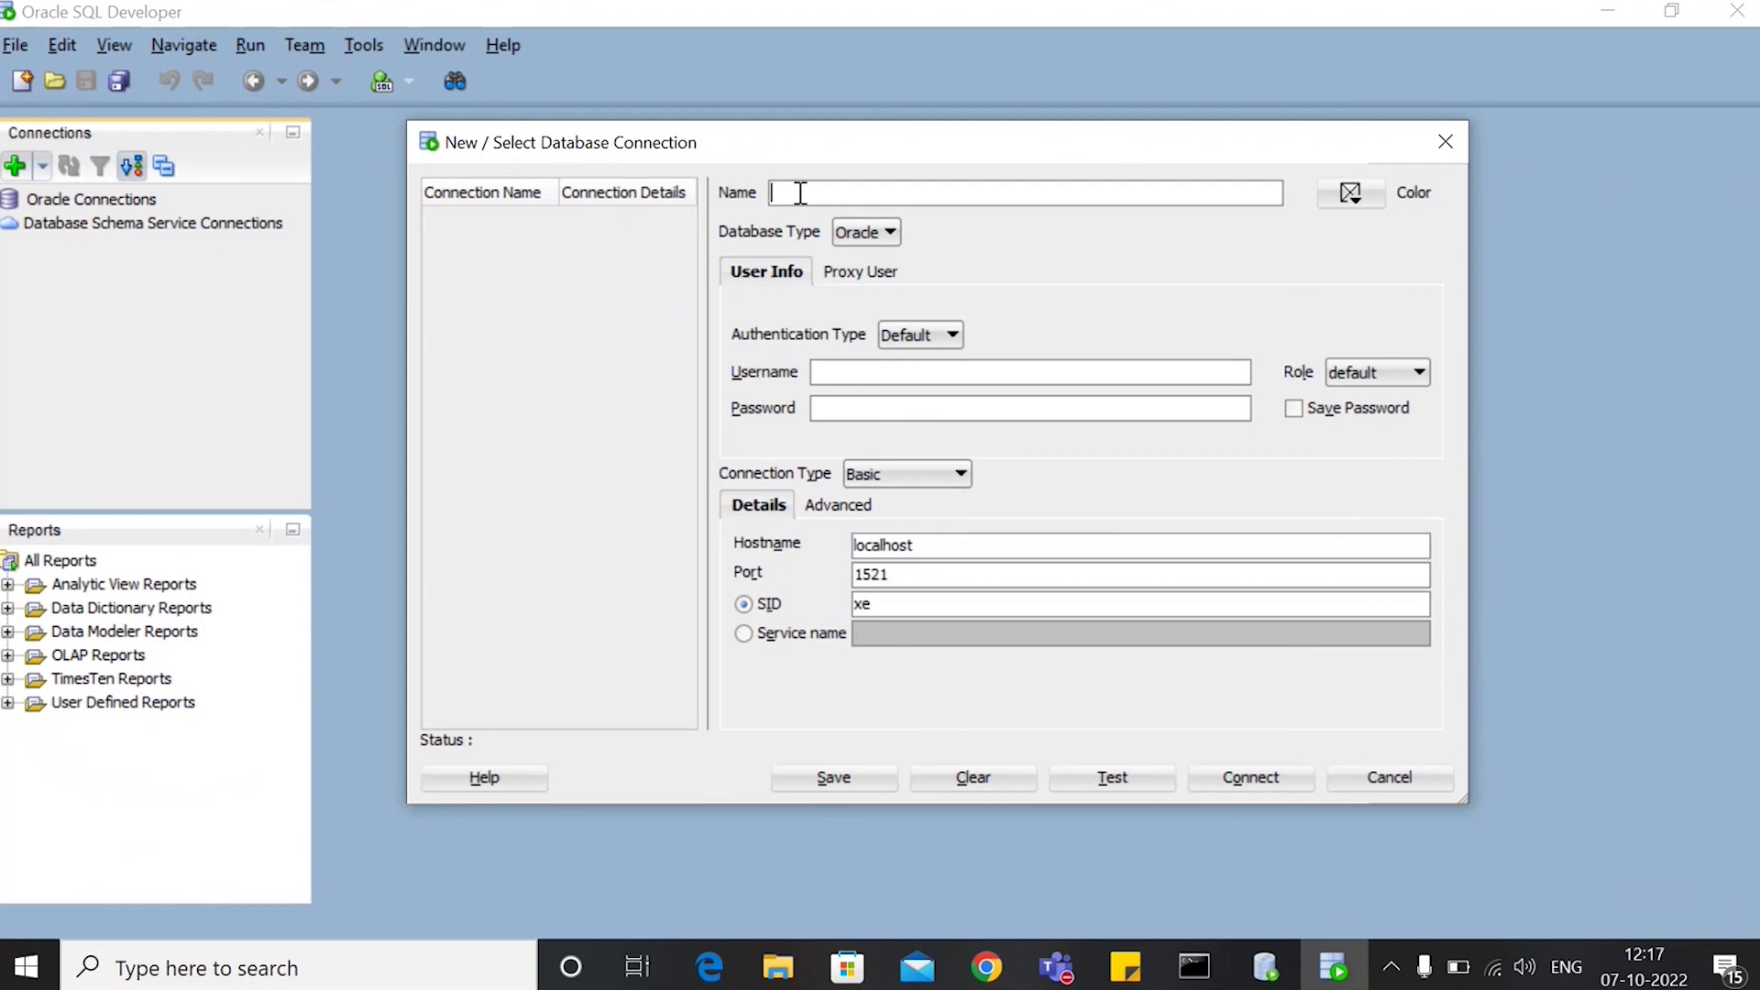
type("SYSTEM")
left_click(854, 371)
type("SY")
type("TEM")
left_click(856, 398)
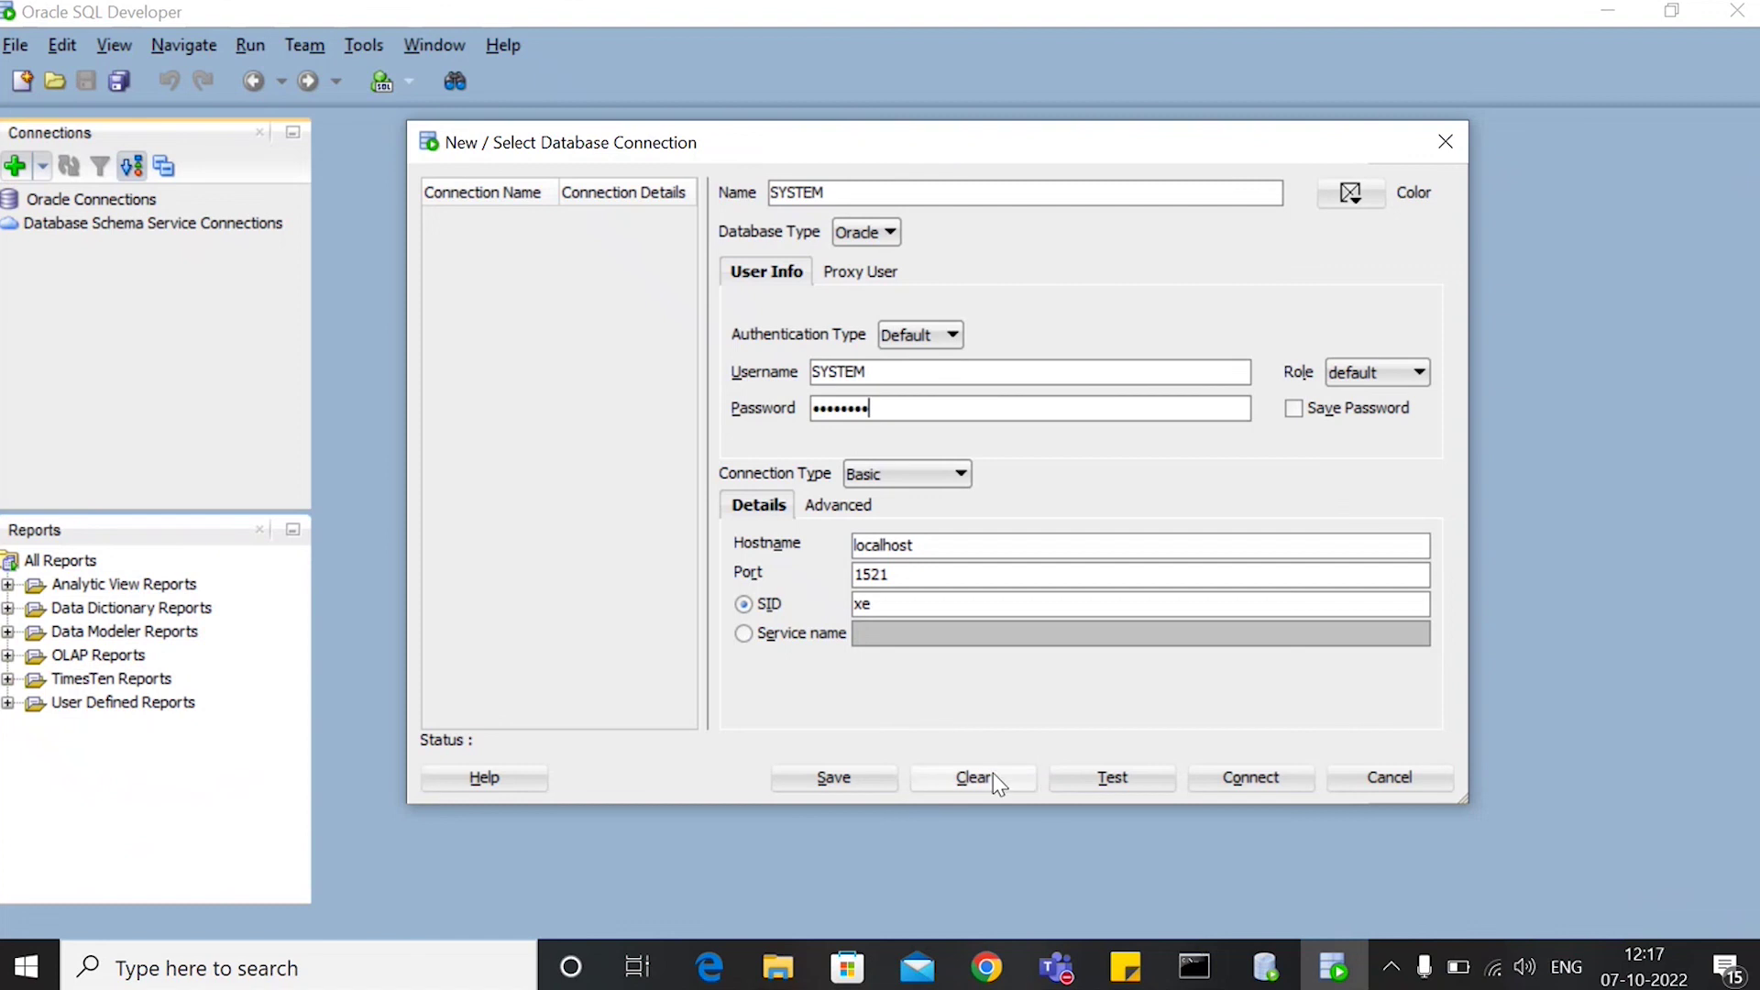
left_click(1128, 775)
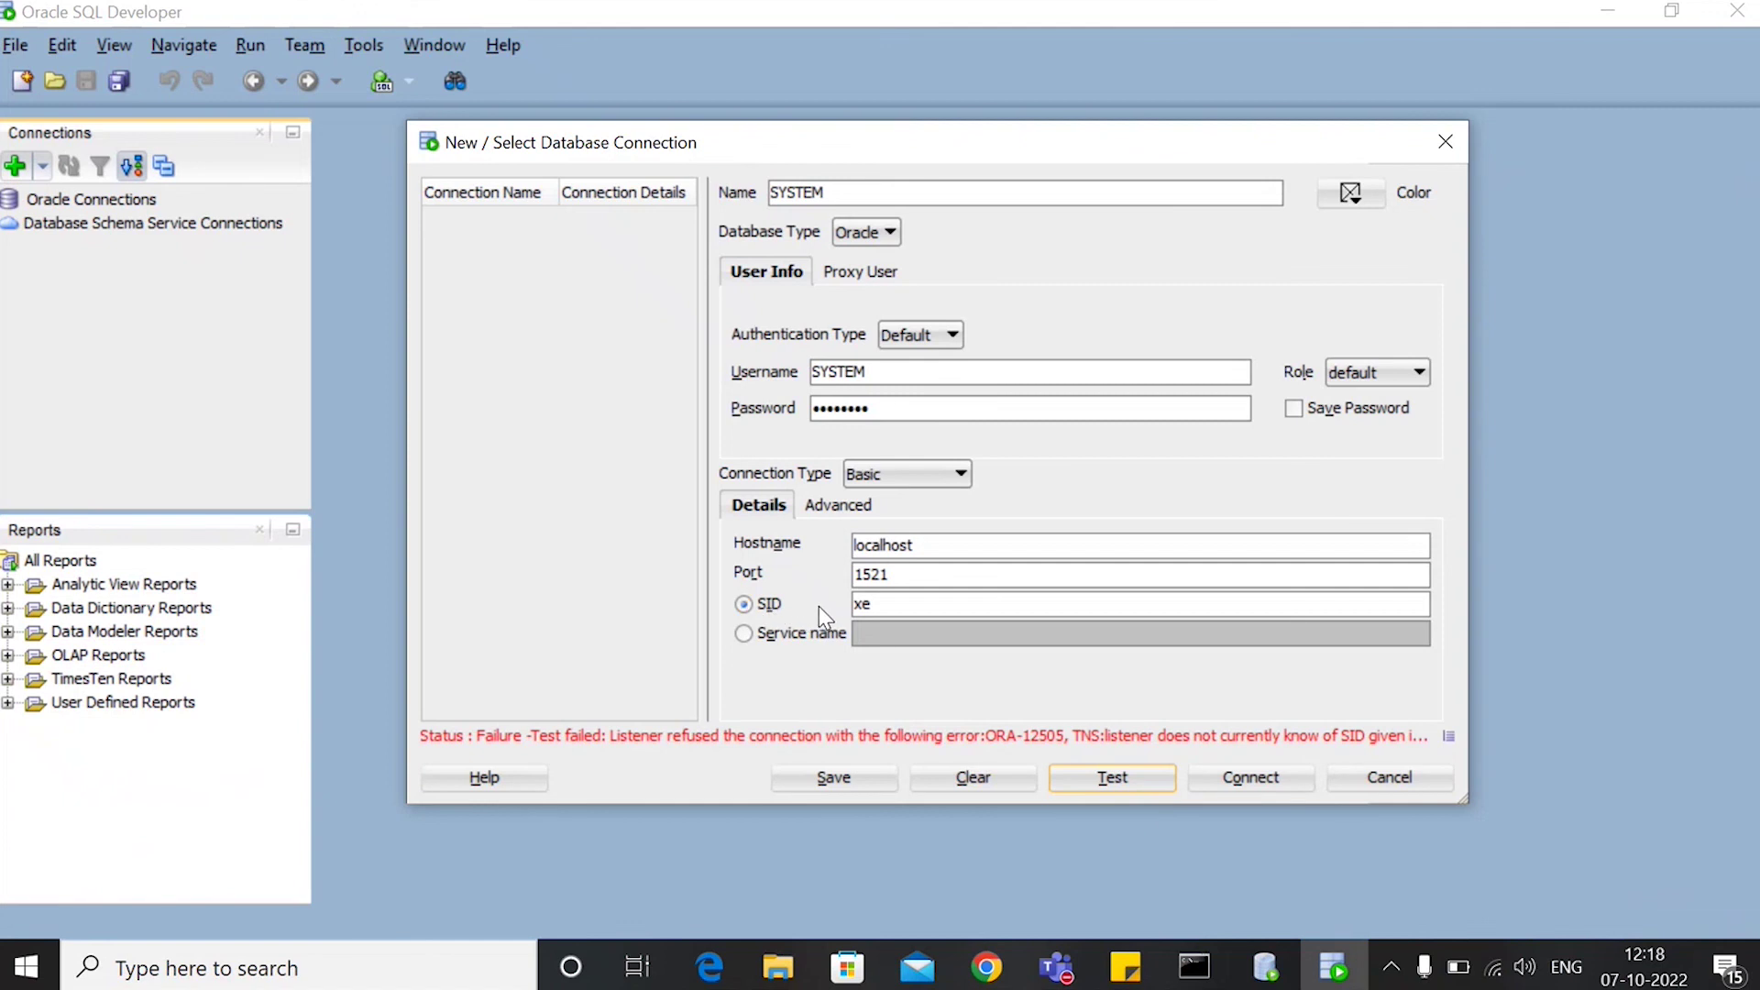
Change the SID from xe to orcl, retest successfully, and save the connection with its password
double_click(869, 604)
type("orcl")
left_click(1105, 785)
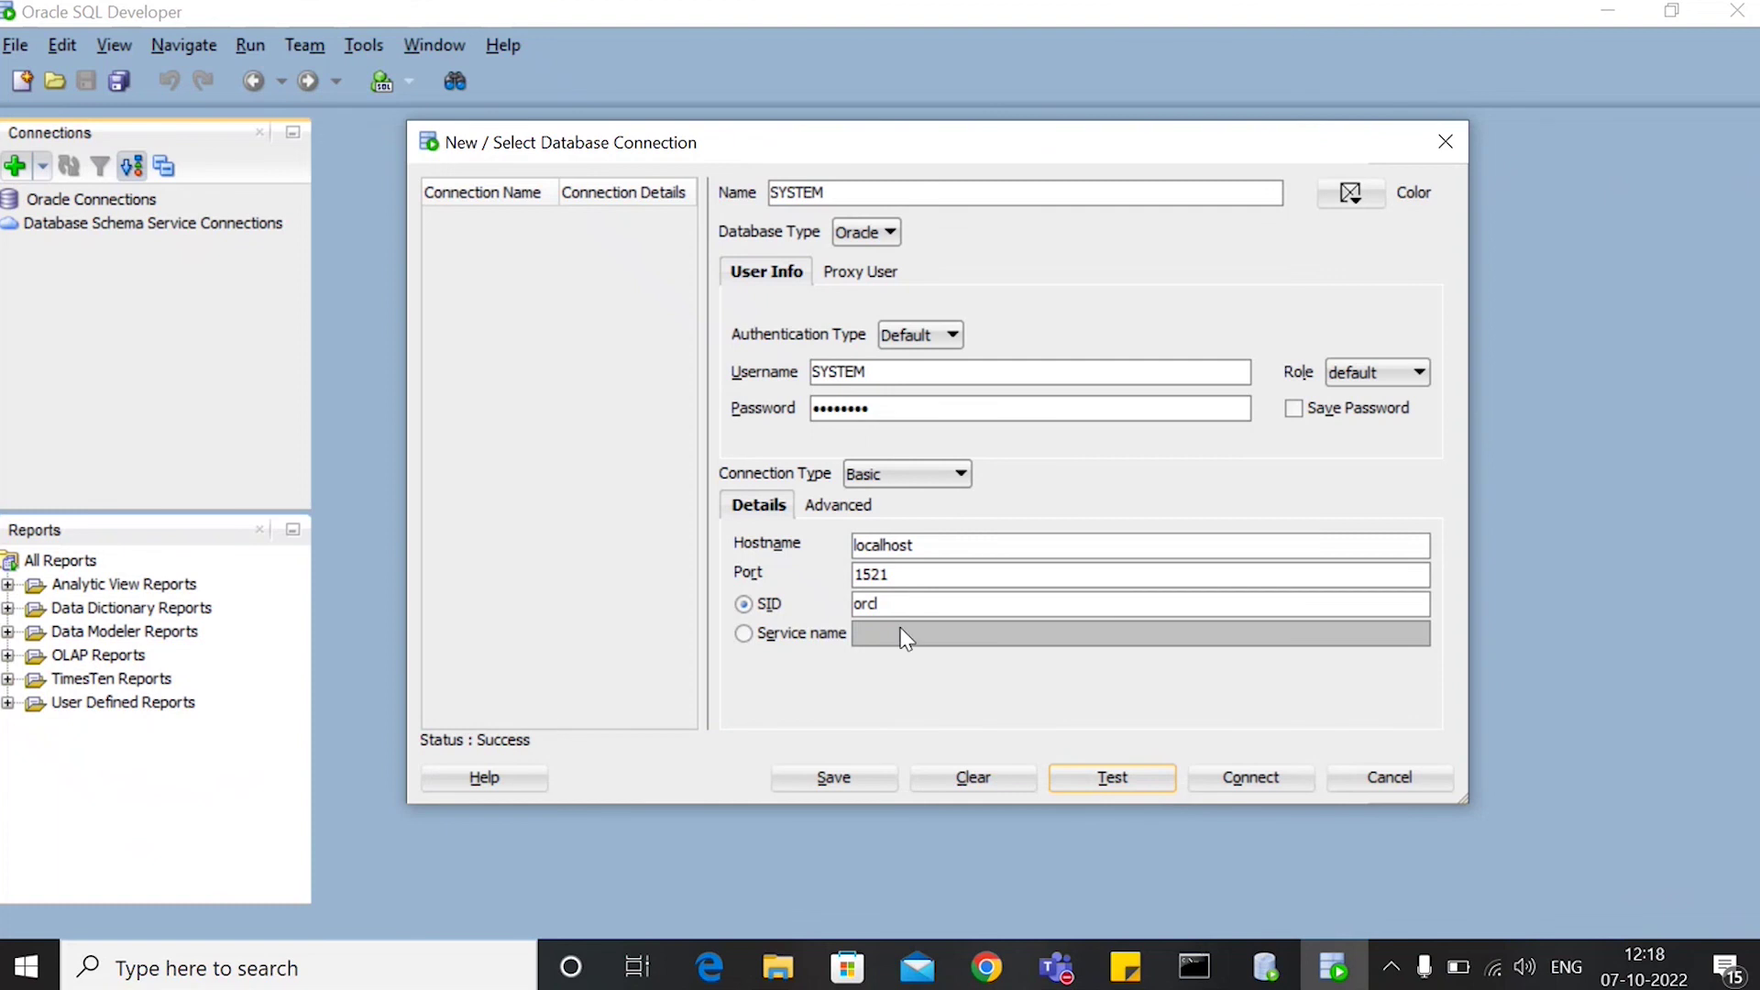
left_click(1300, 408)
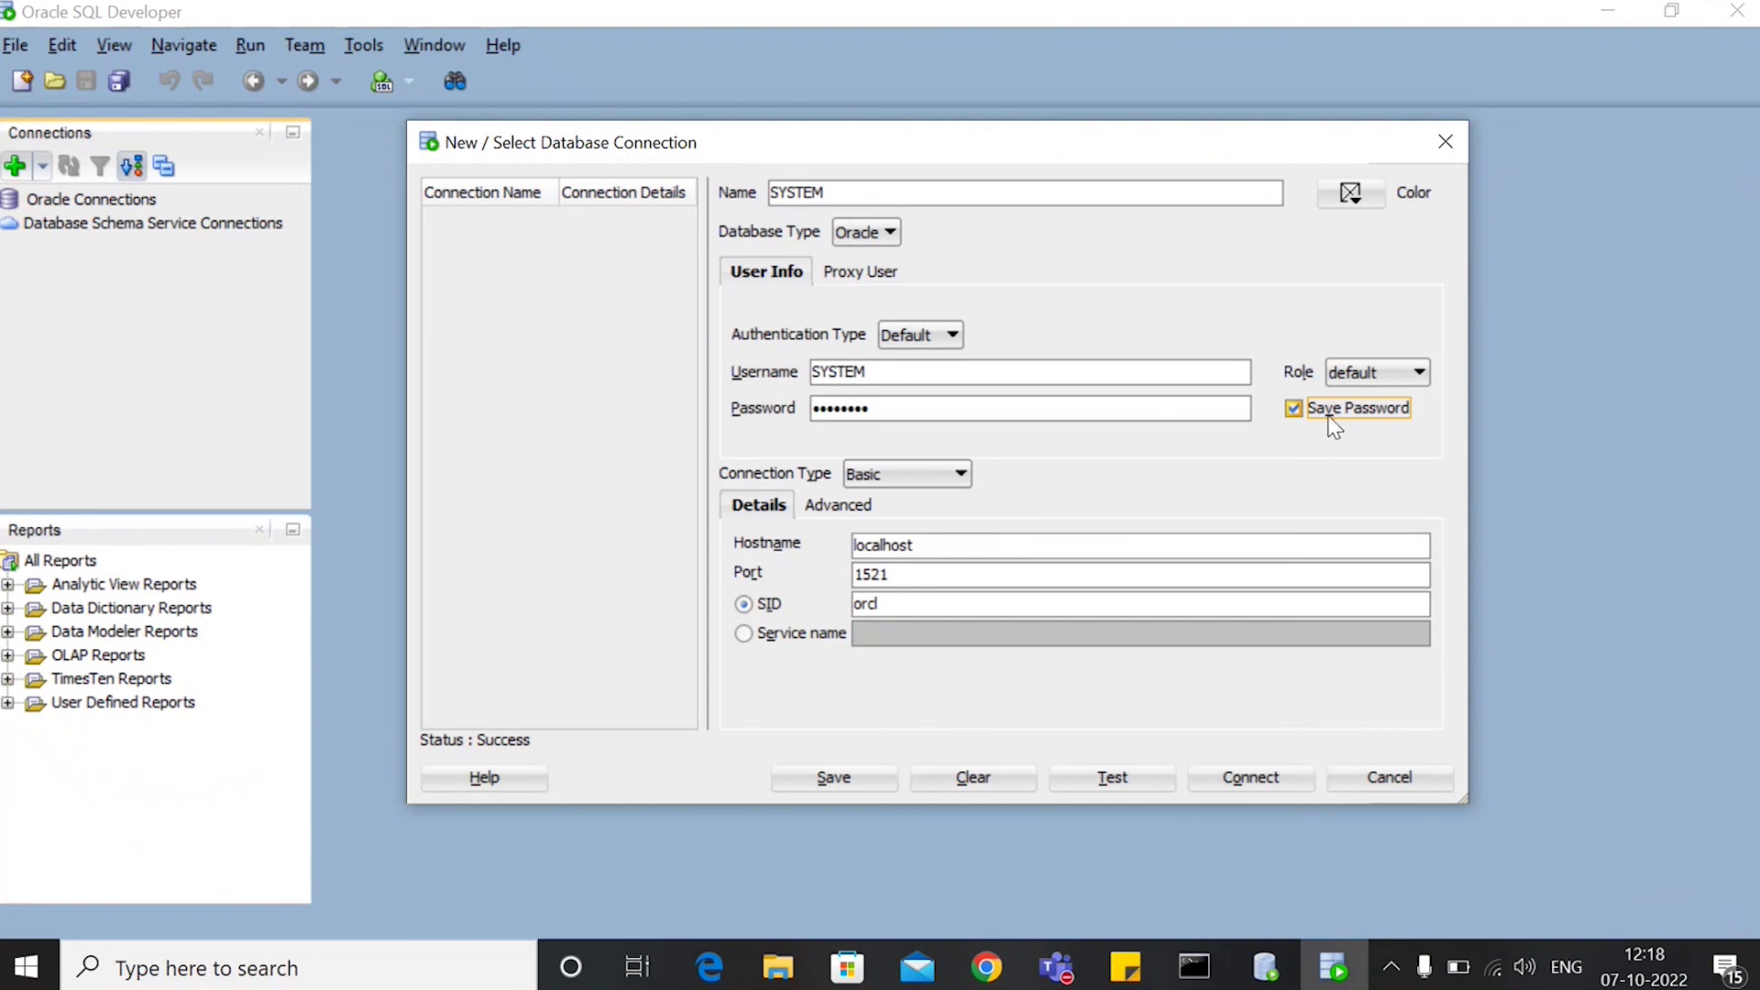
left_click(838, 776)
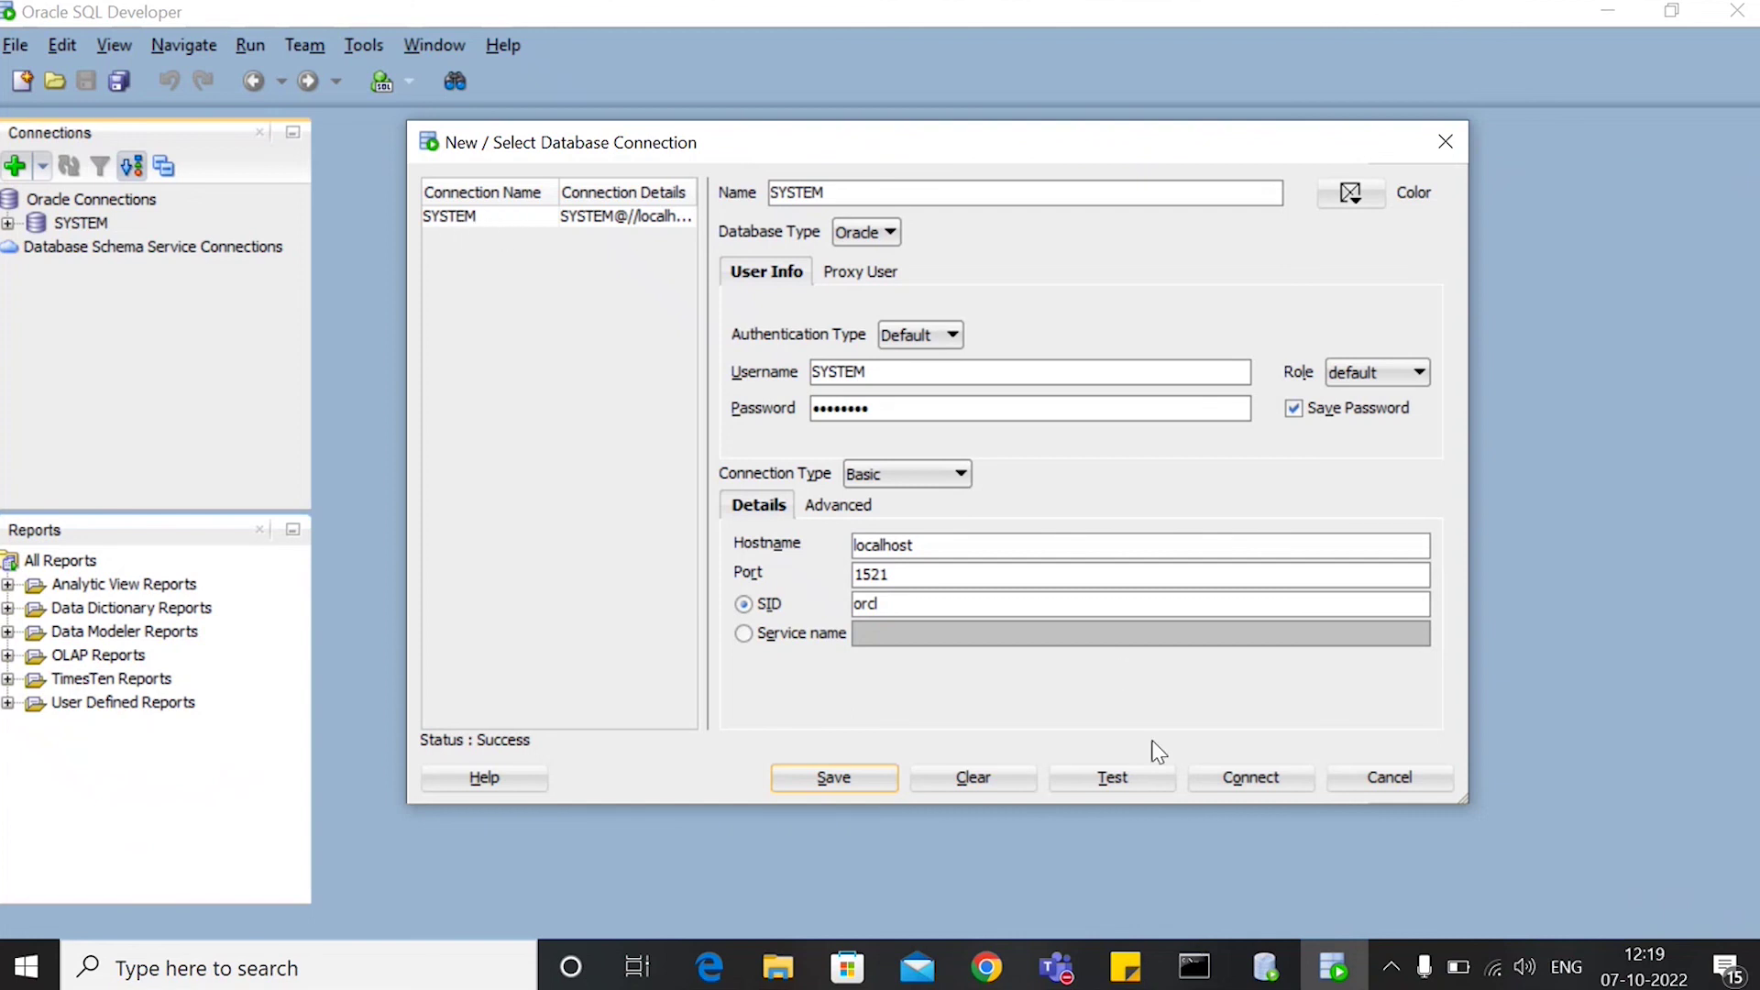
Connect as SYSTEM and run select * from dual; in the worksheet, returning DUMMY X
left_click(1247, 784)
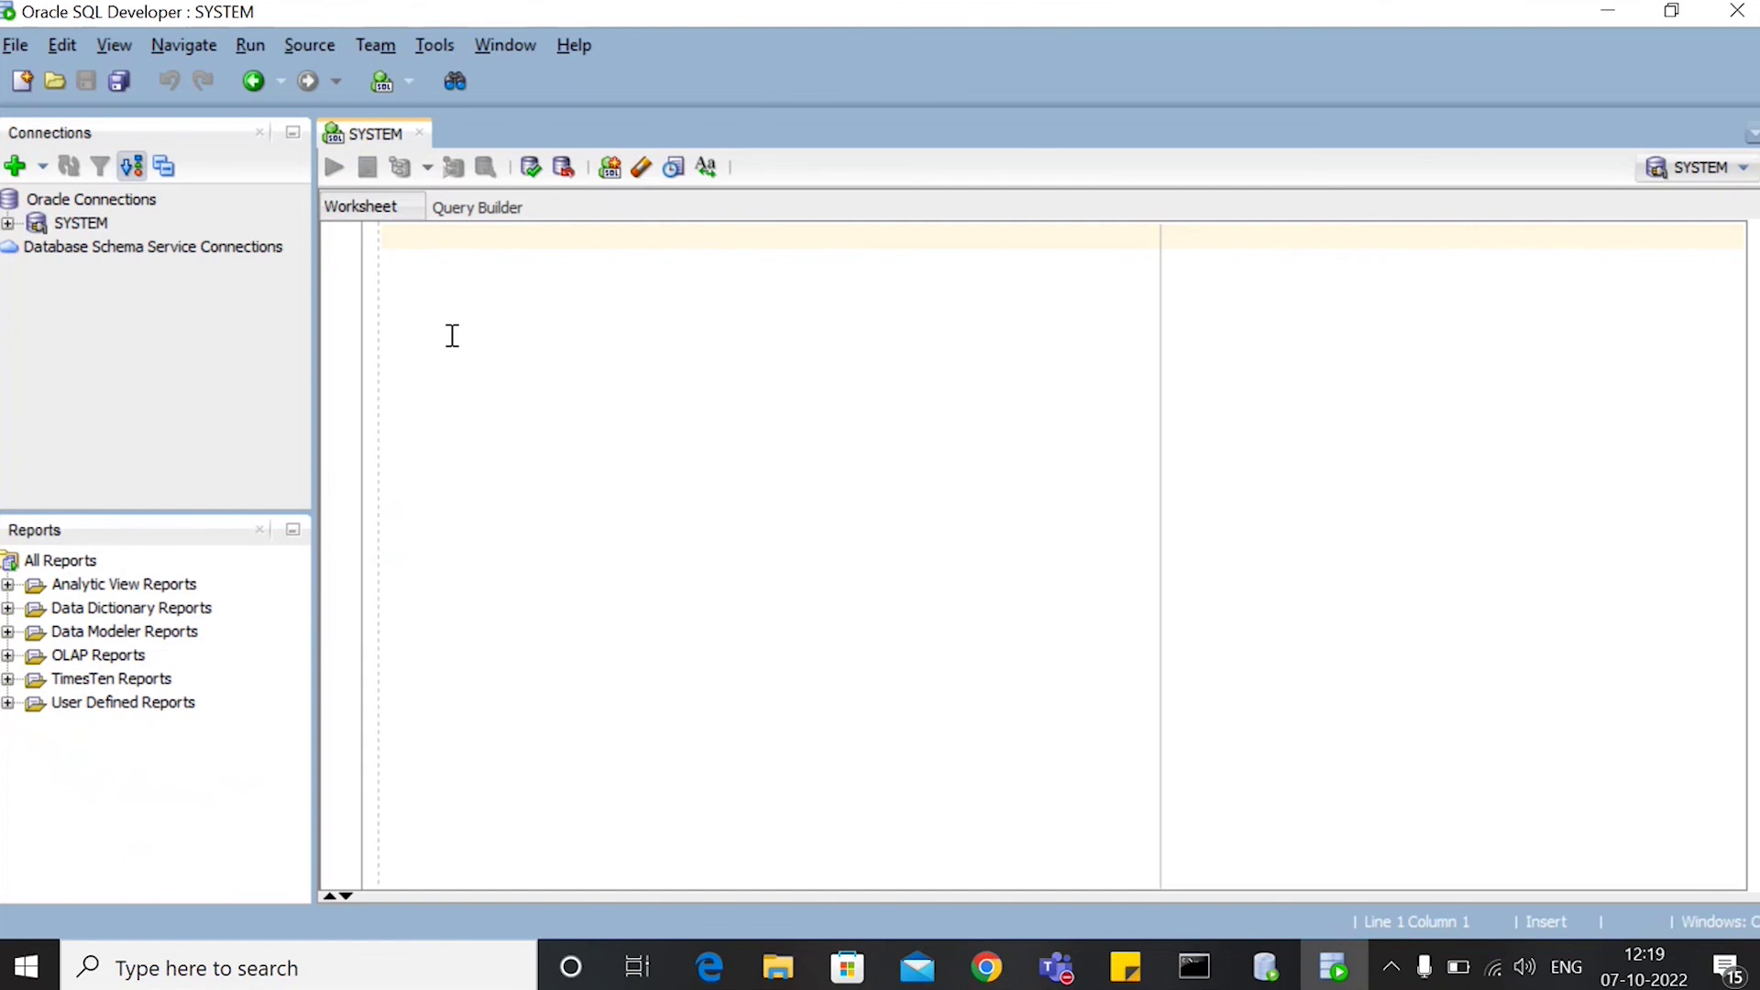
type("c")
type("elect ")
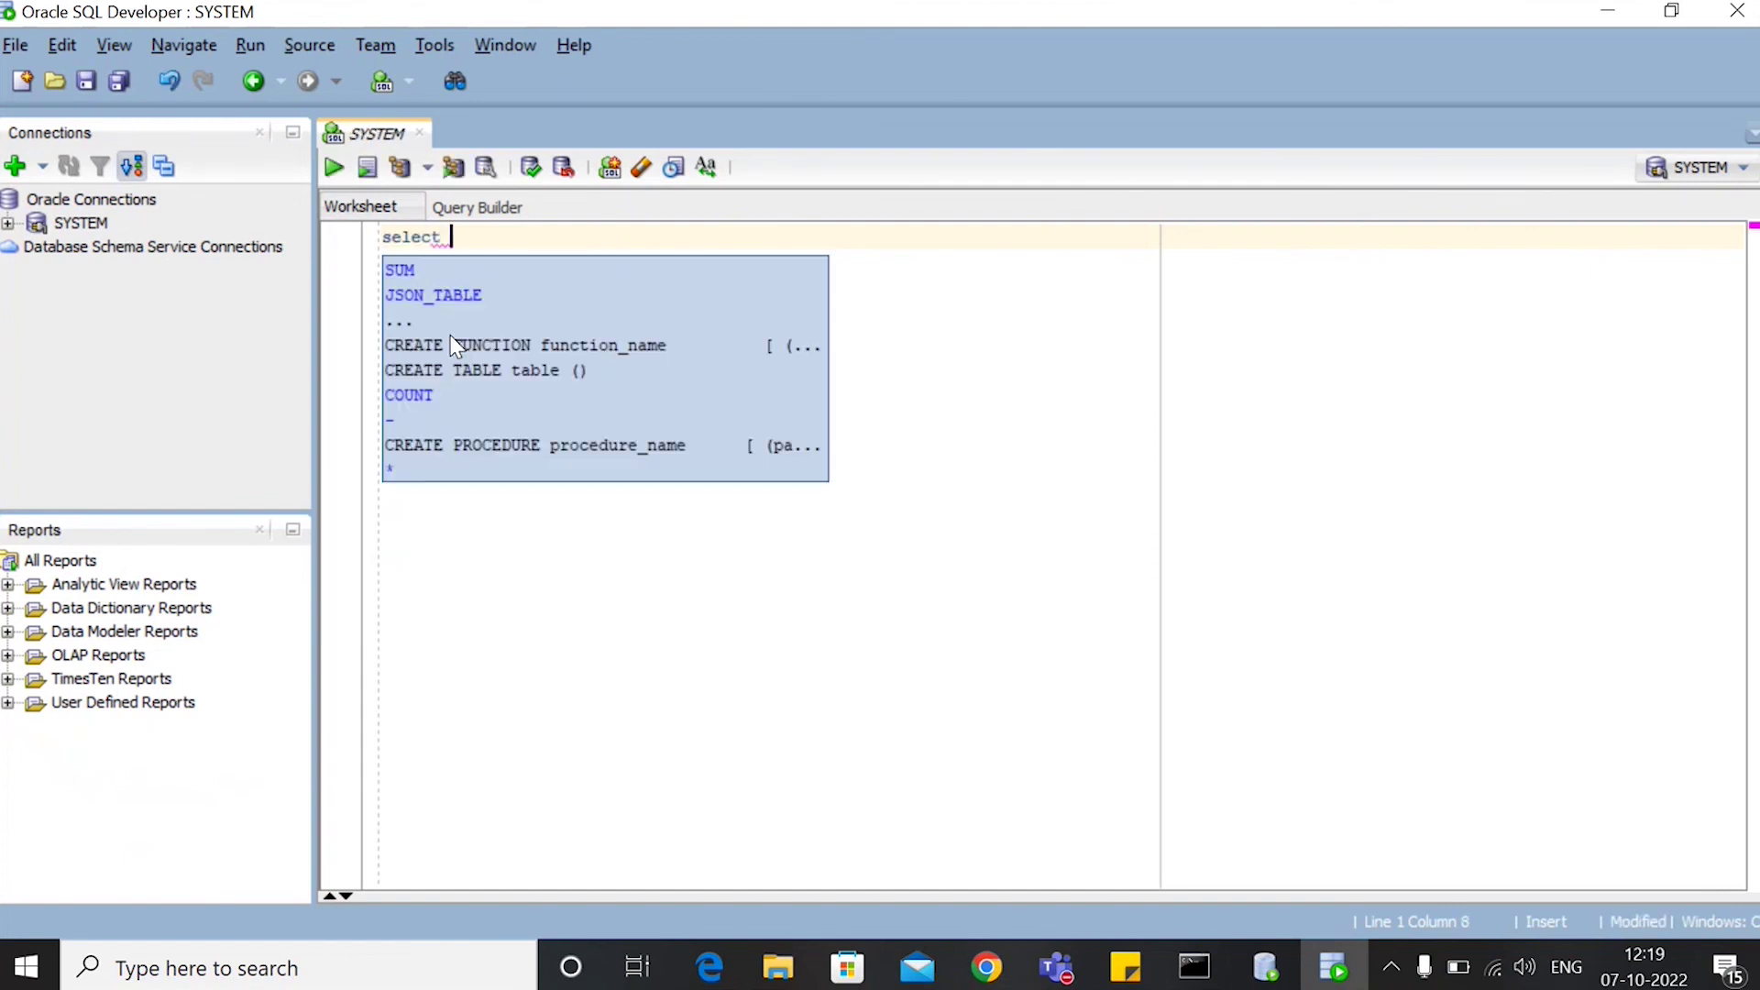
type("* from d")
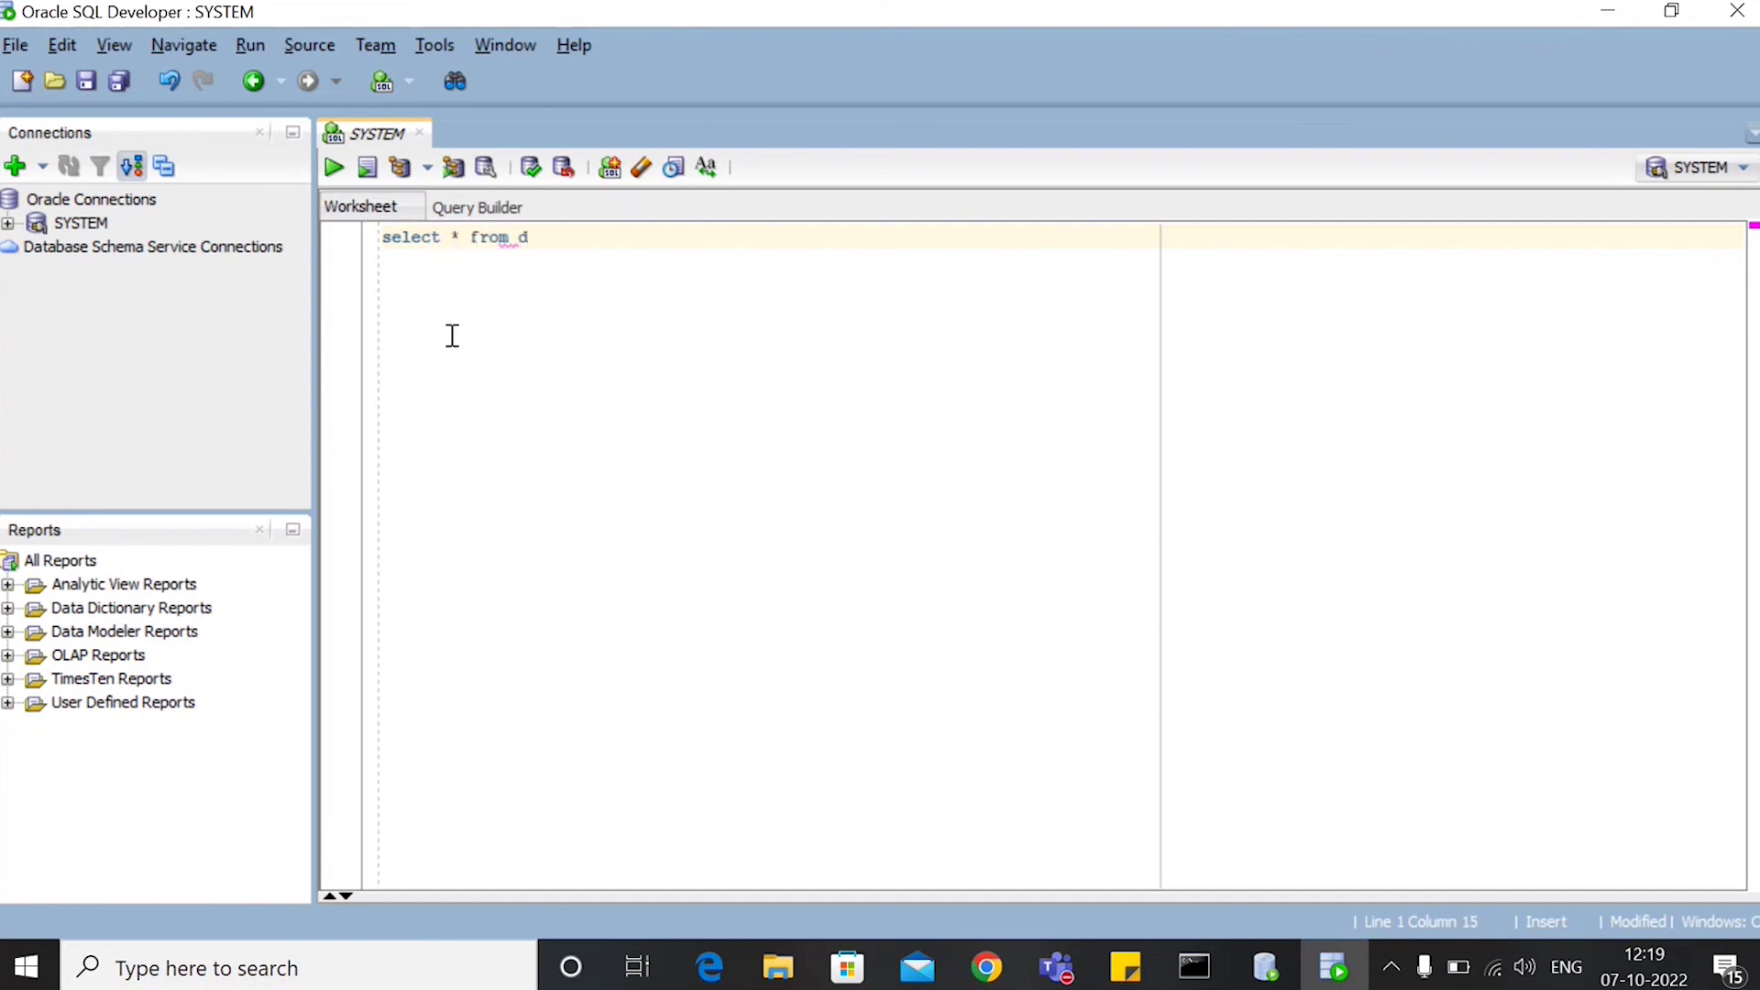
type("ual;")
key("ctrl+a")
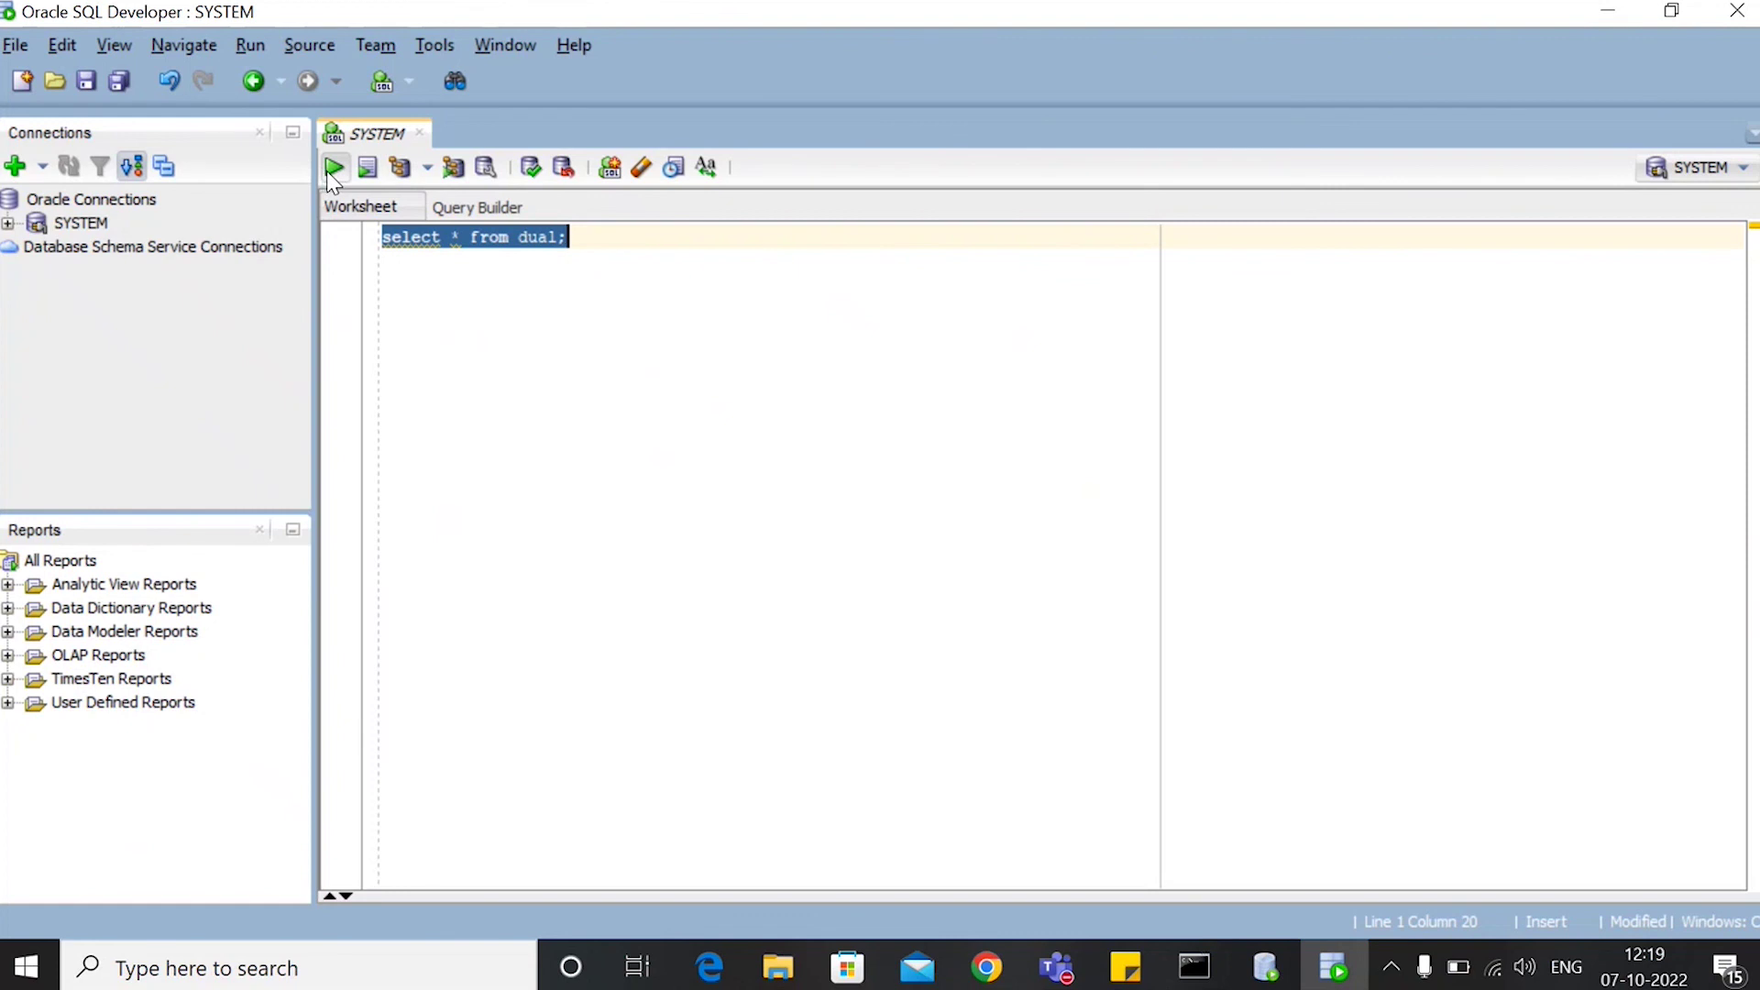
left_click(331, 169)
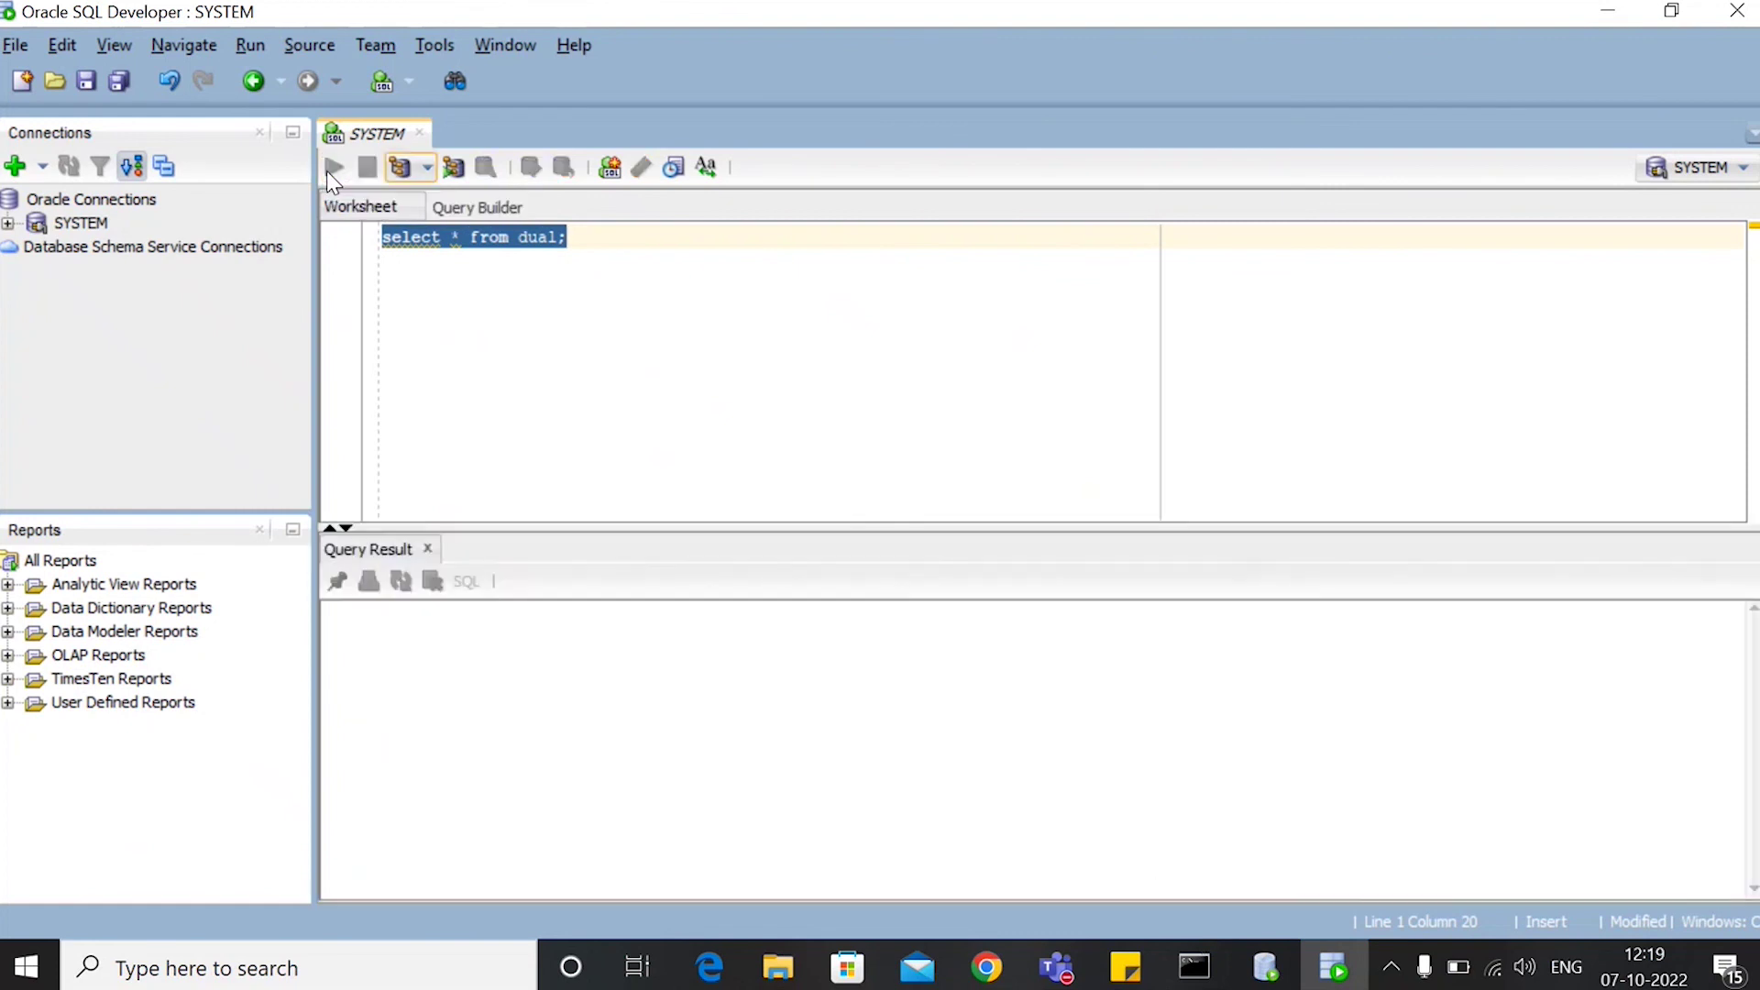
left_click(622, 236)
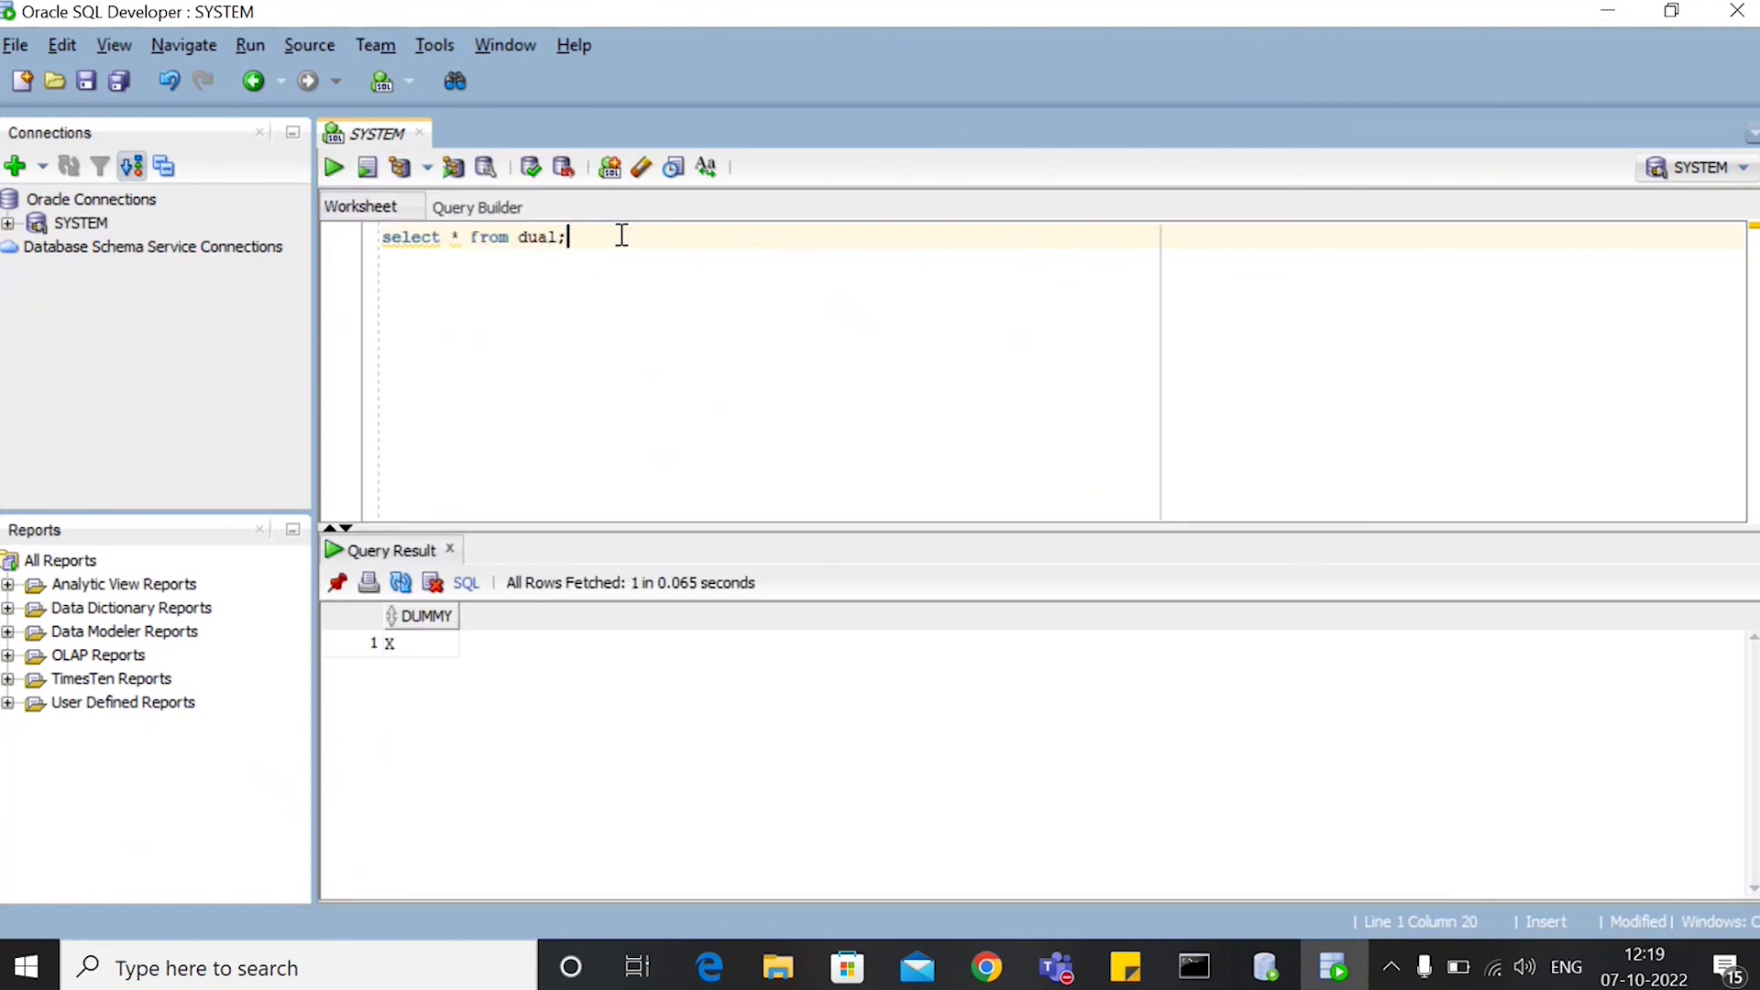
triple_click(621, 235)
key("ctrl+Return")
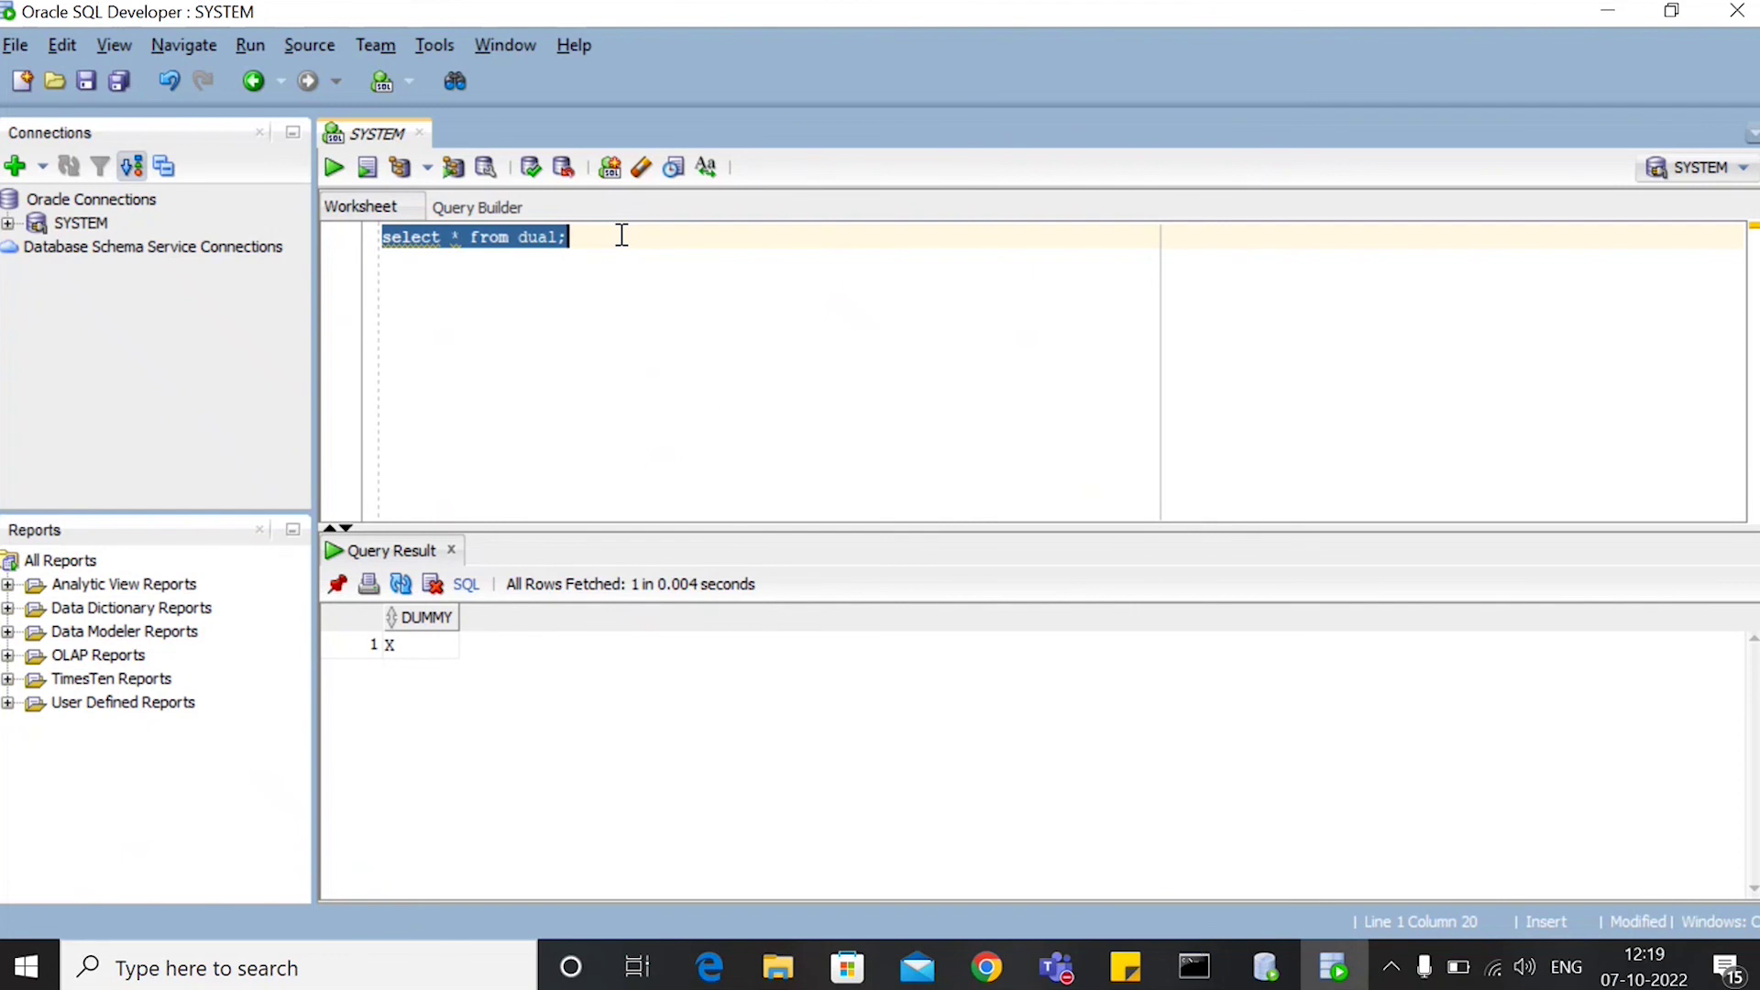
left_click(621, 236)
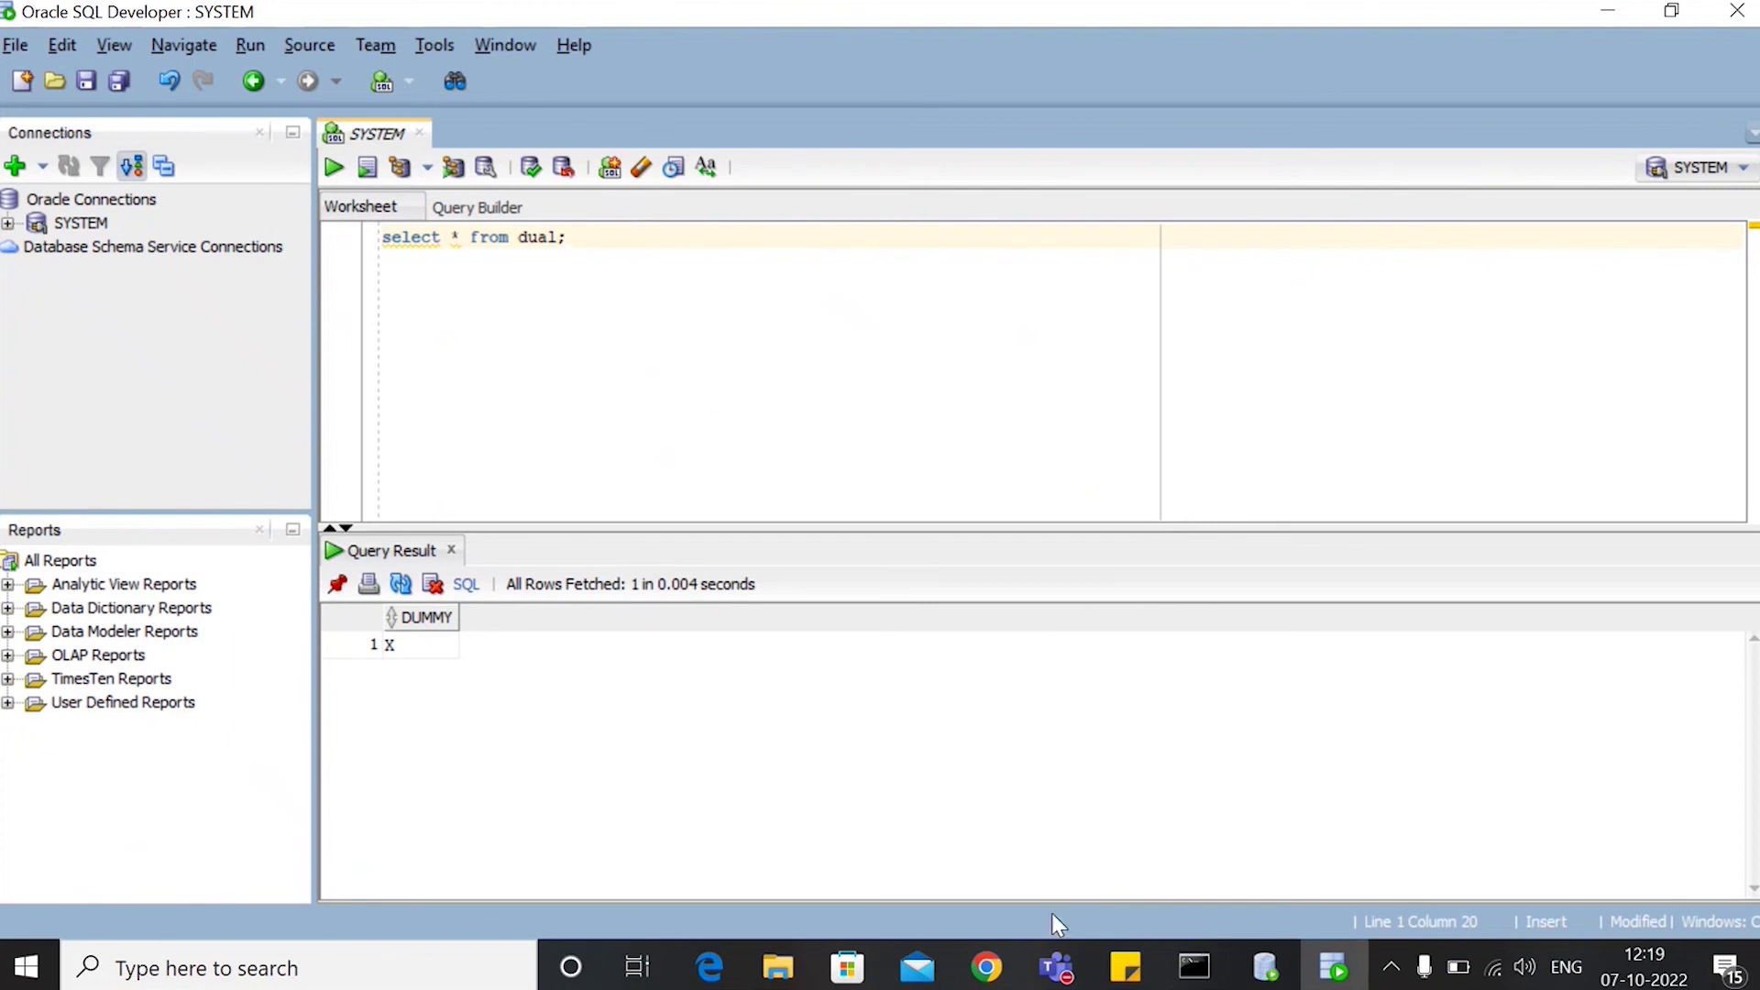
Mute the microphone in the ongoing call window
mouse_move(1057, 964)
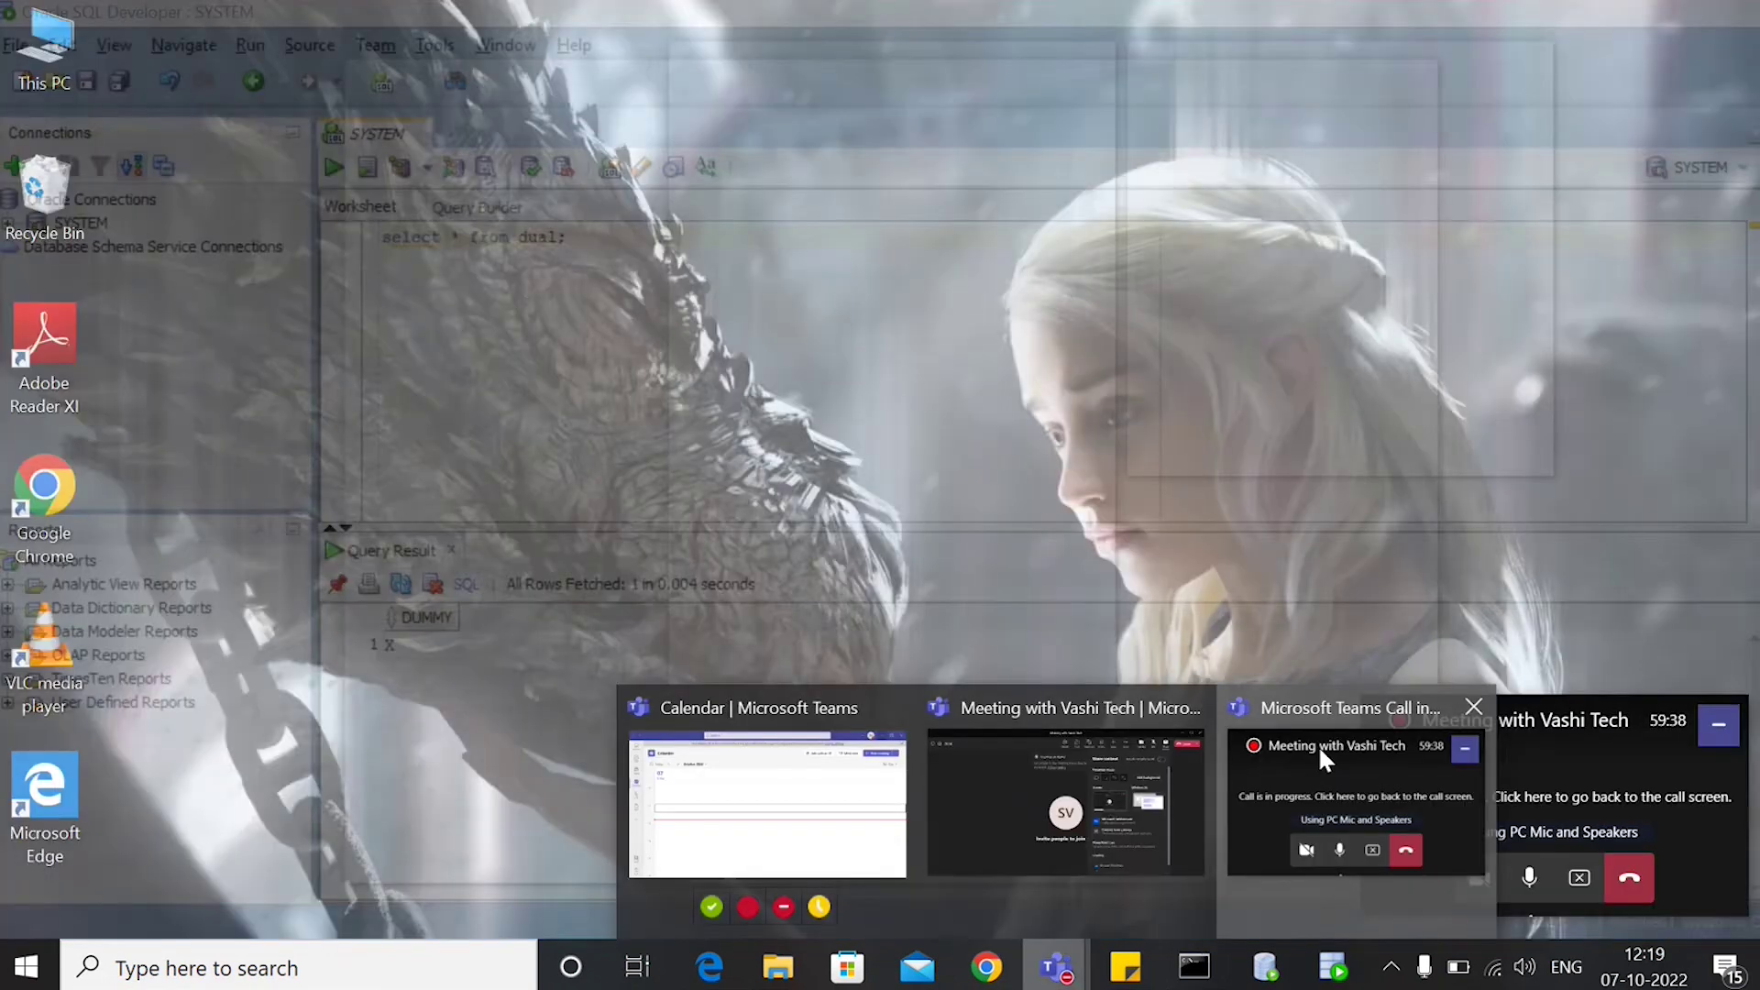
left_click(1317, 745)
left_click(1534, 885)
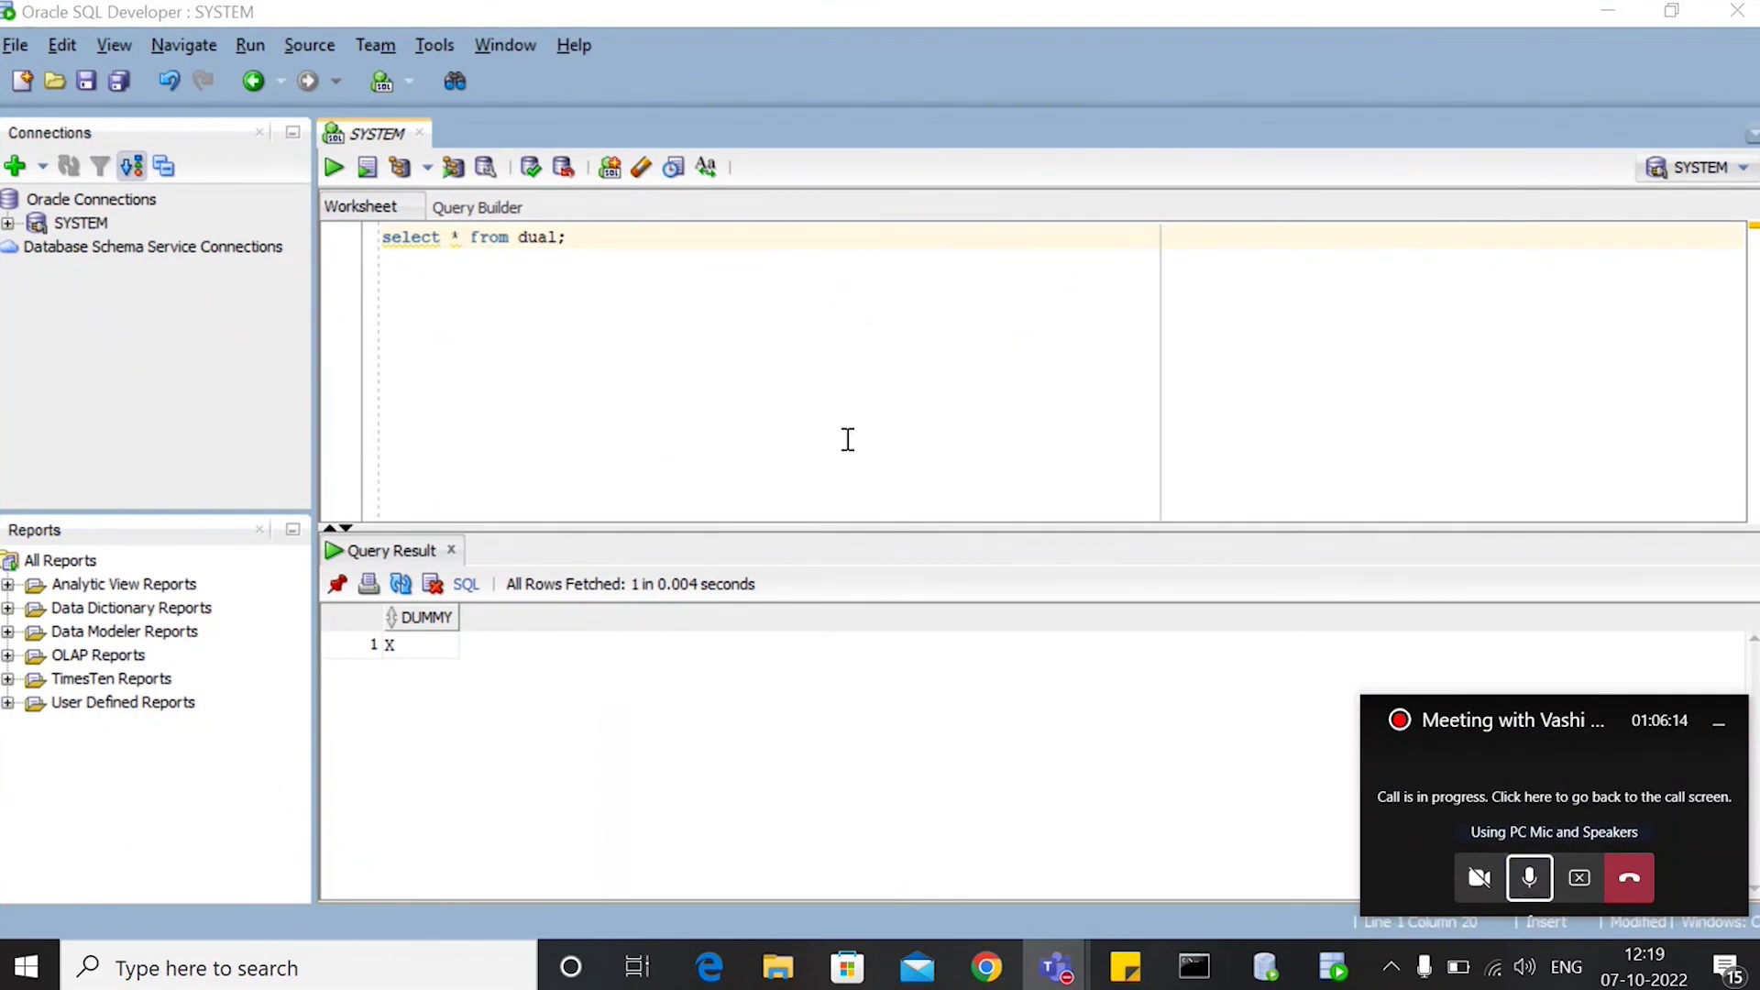
Duplicate the select * from dual; query onto a second worksheet line
left_click(729, 383)
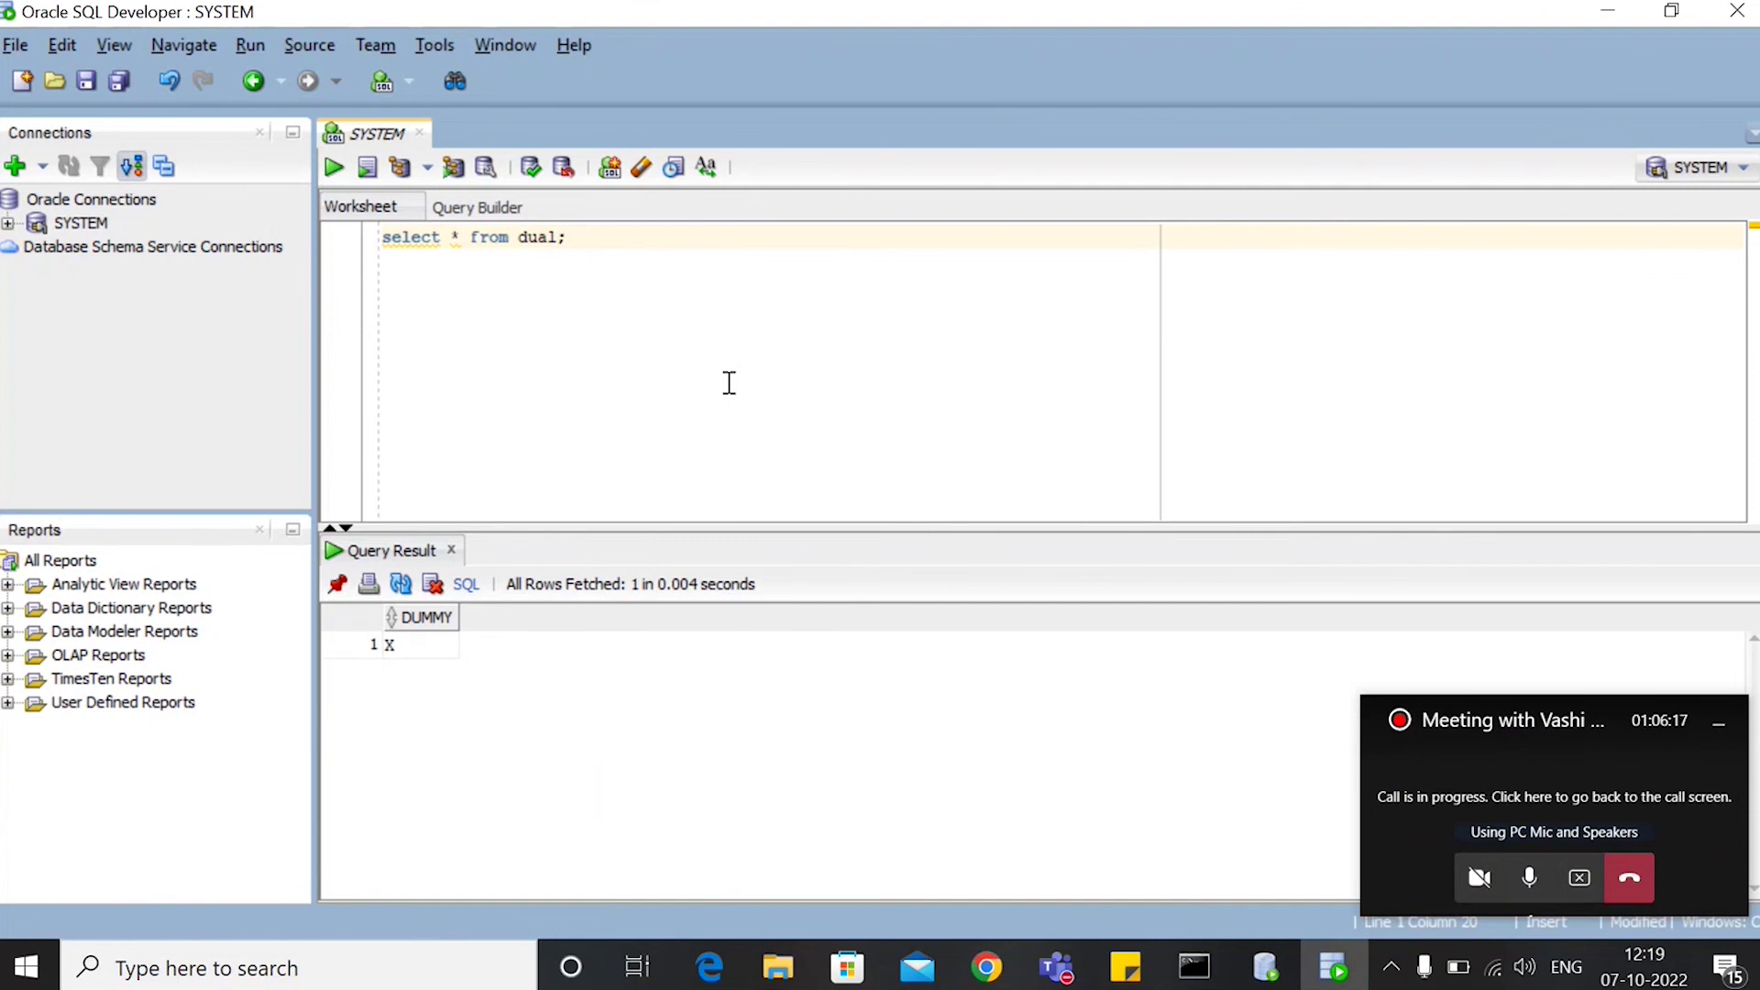
key("ctrl+a")
key("ctrl+c")
key("End")
key("Return")
key("ctrl+v")
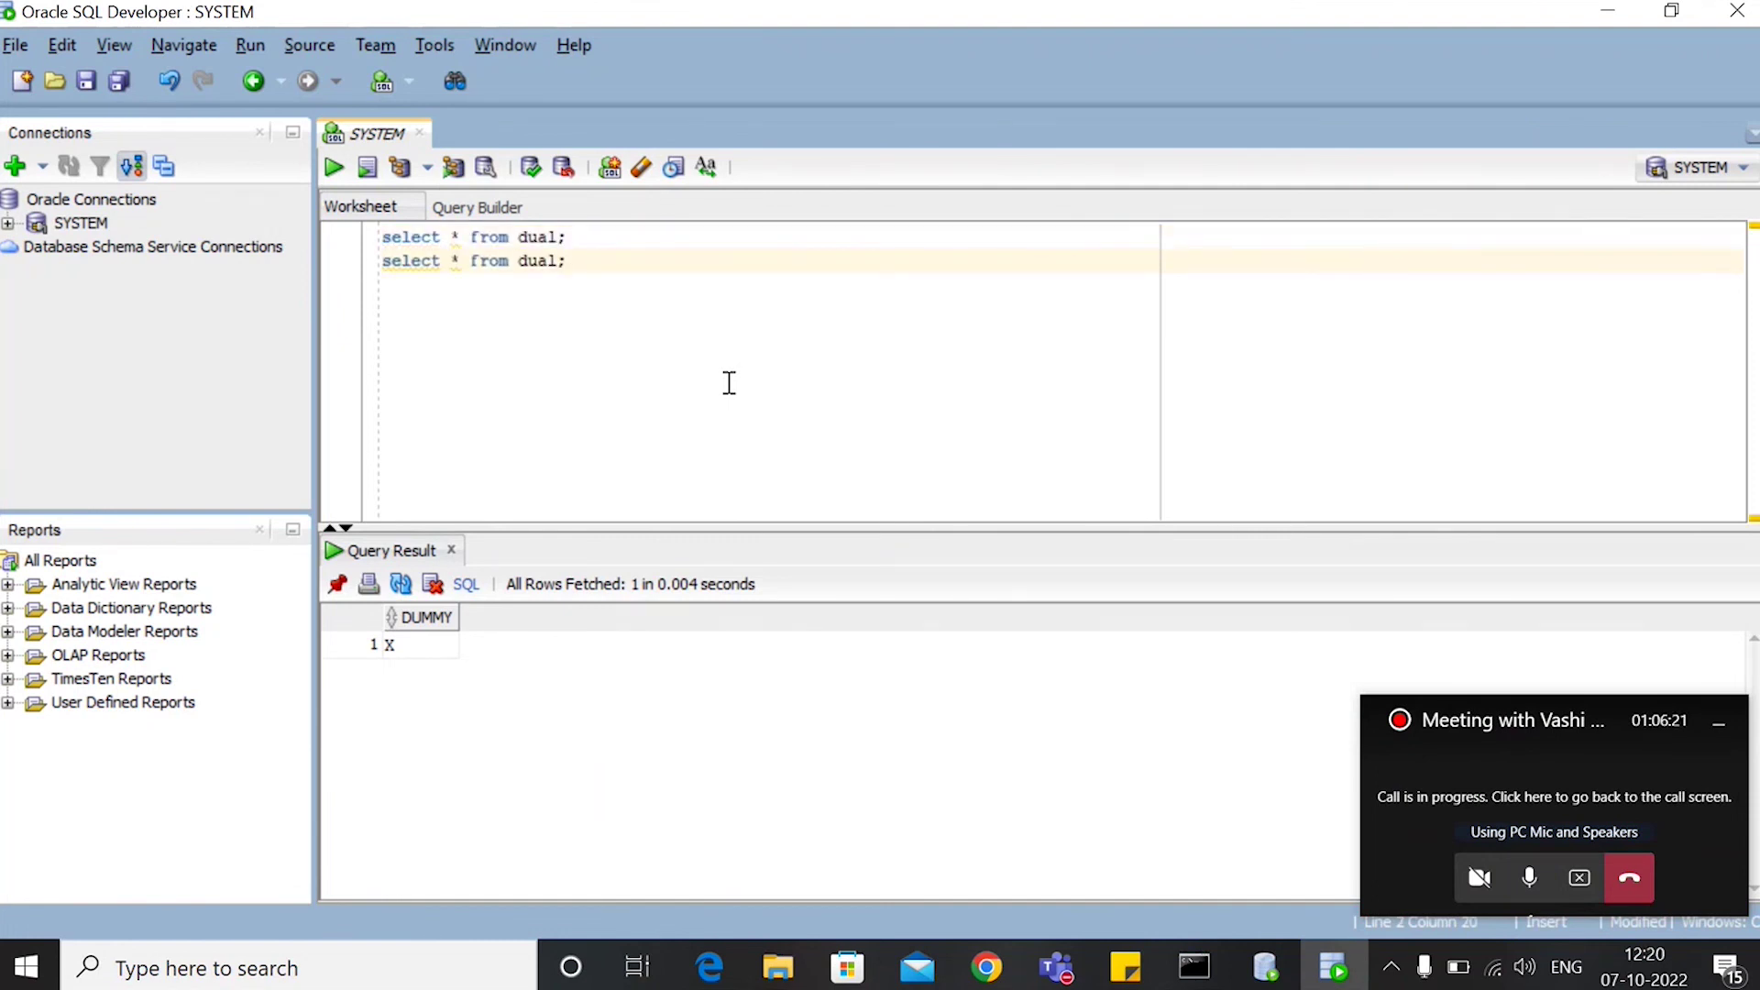
Run both statements as a script and enlarge the Script Output pane showing X twice
key("ctrl+a")
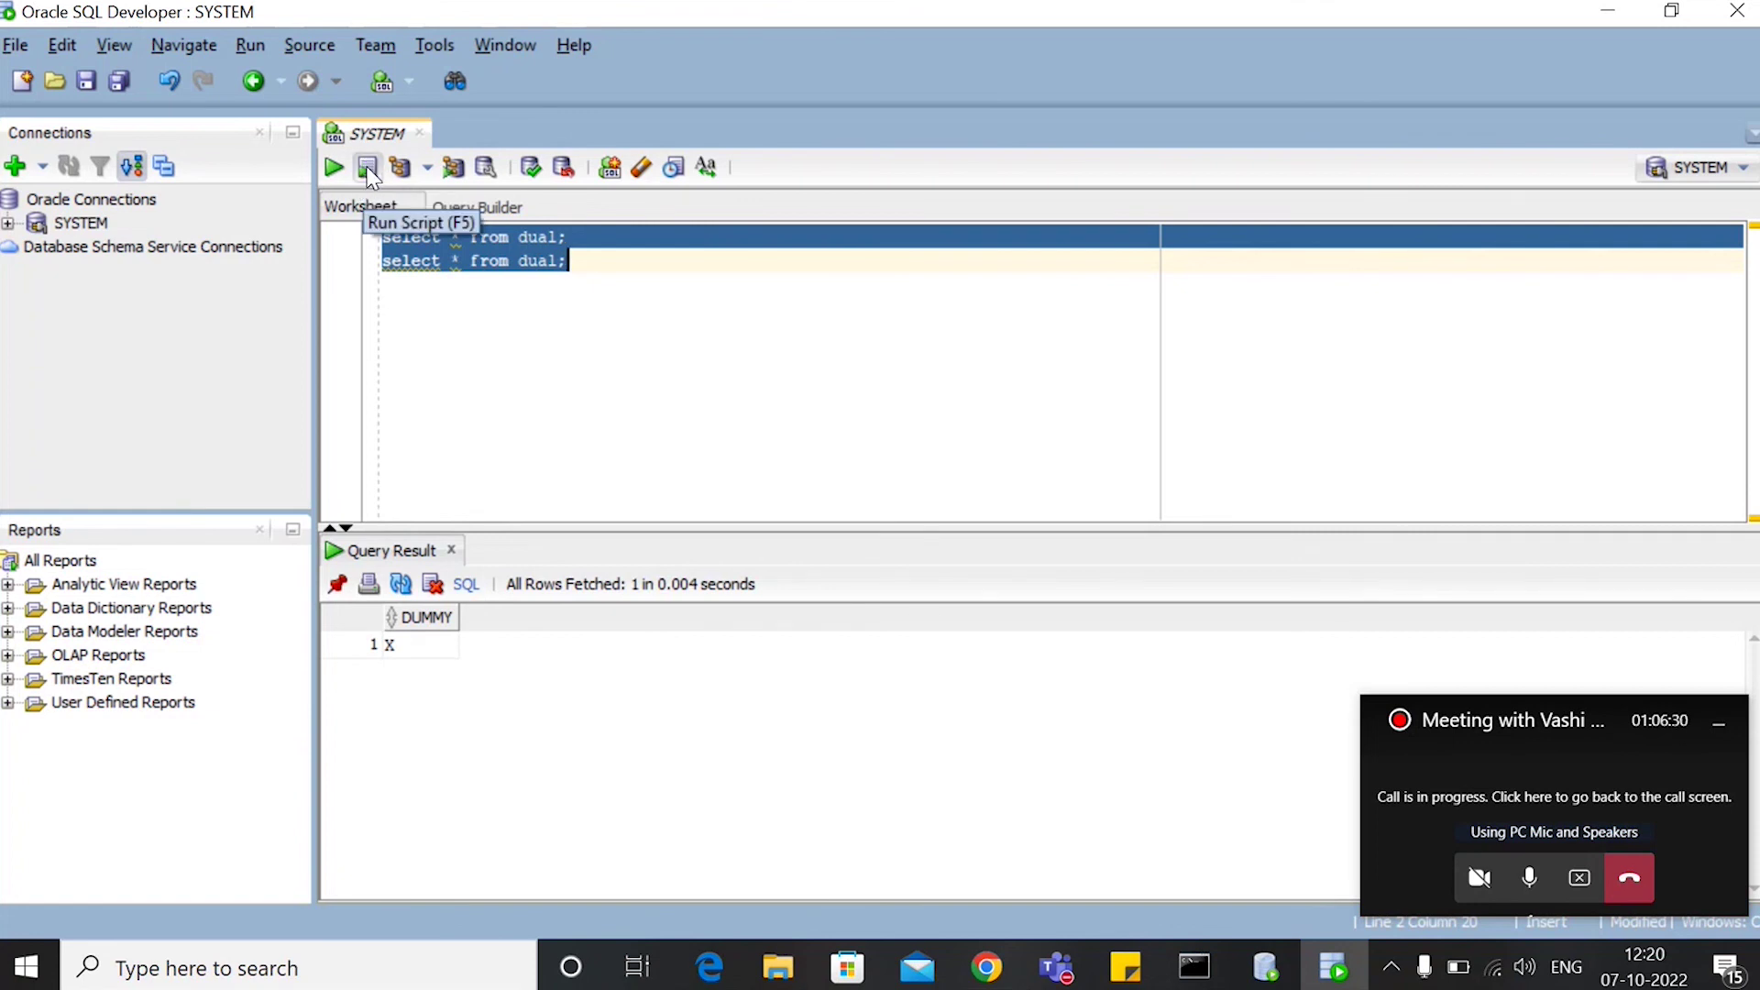
left_click(372, 178)
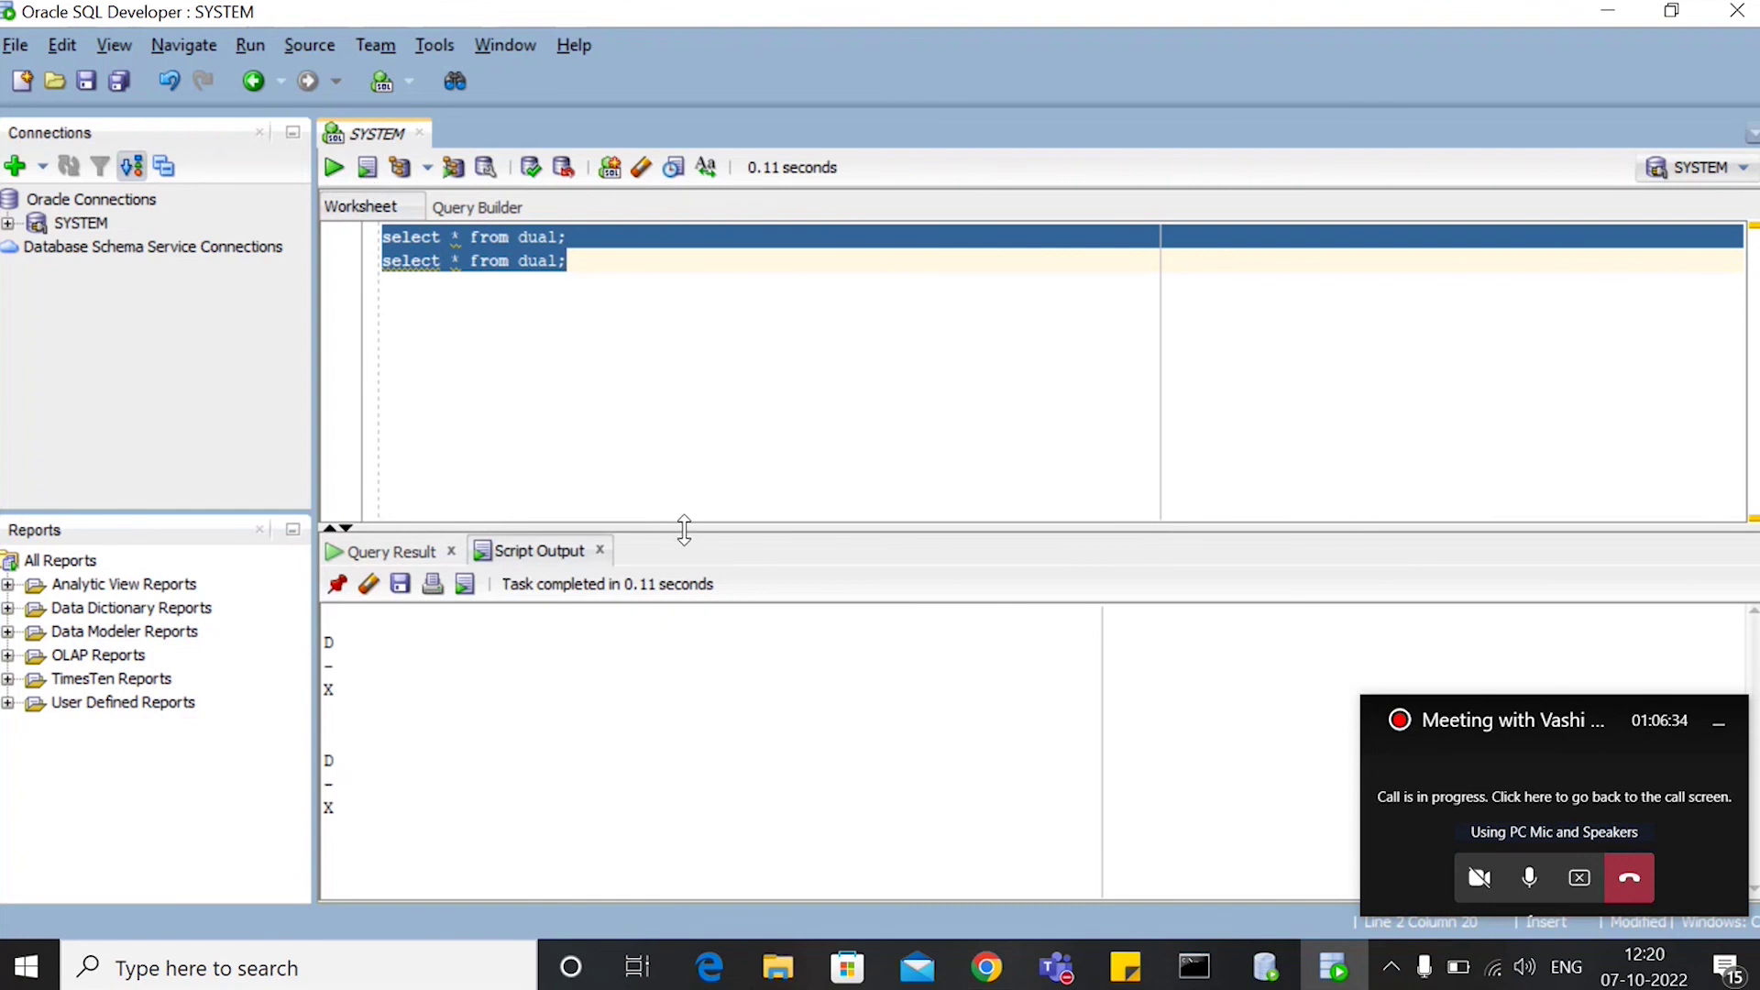
left_click_drag(683, 529, 684, 441)
left_click_drag(358, 745, 312, 526)
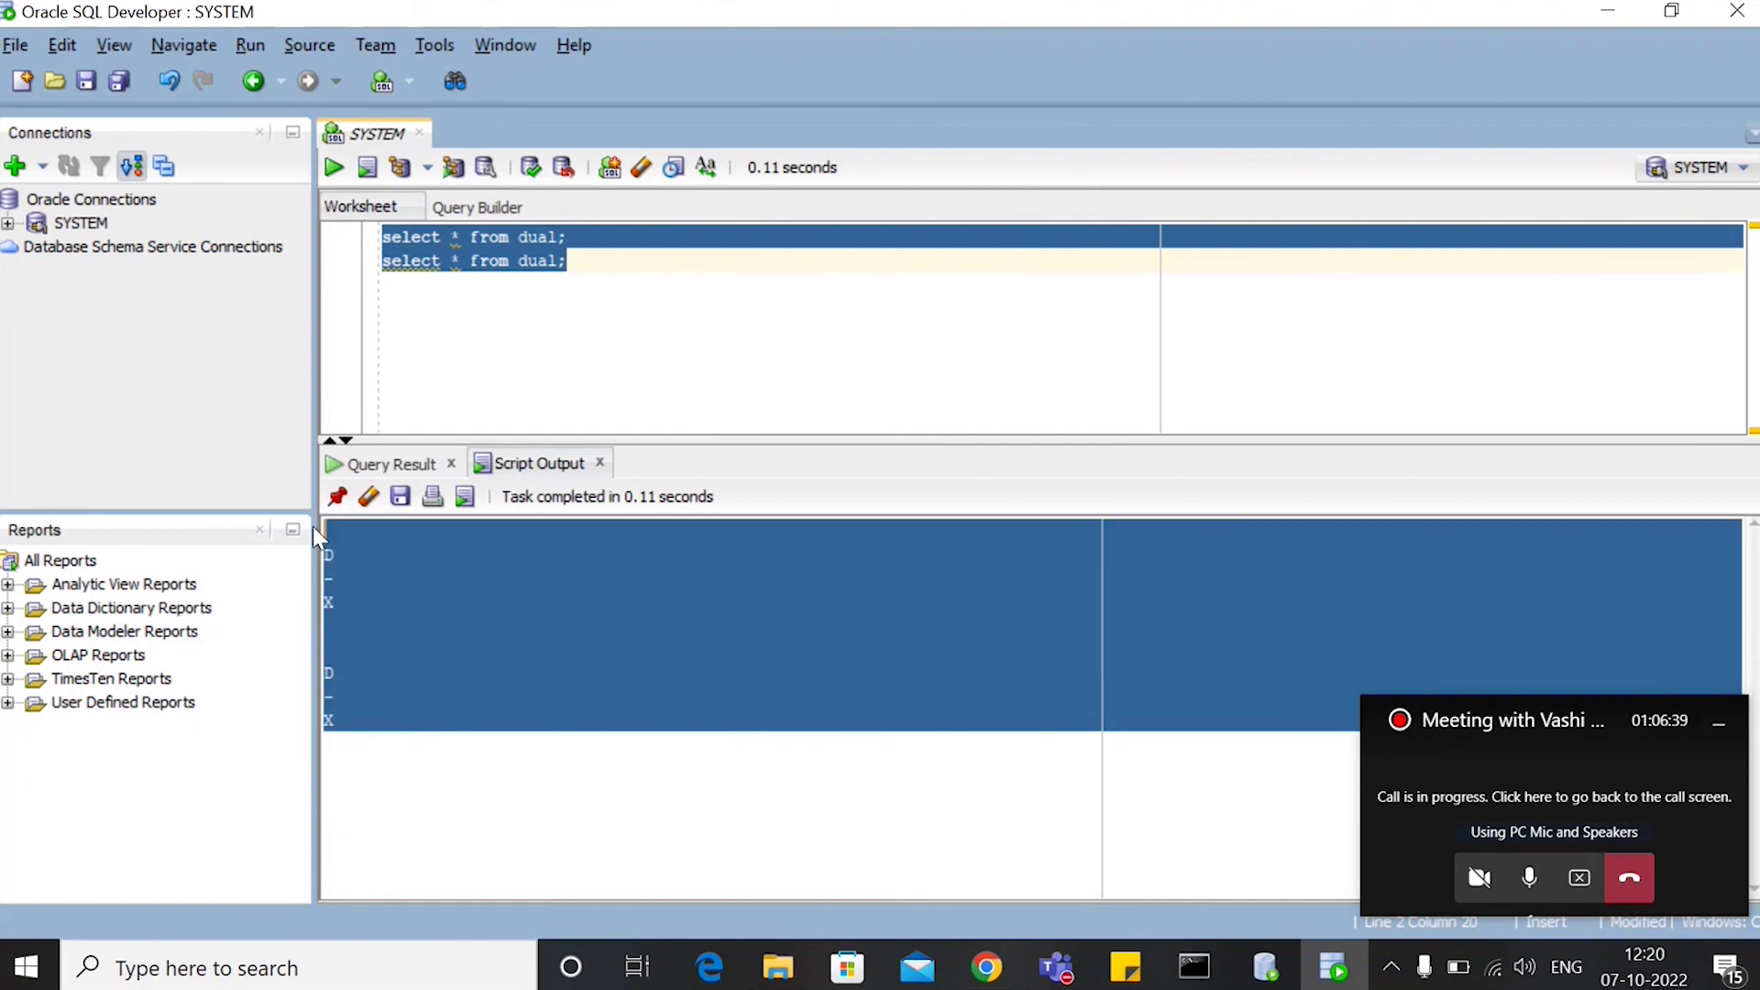
left_click(941, 354)
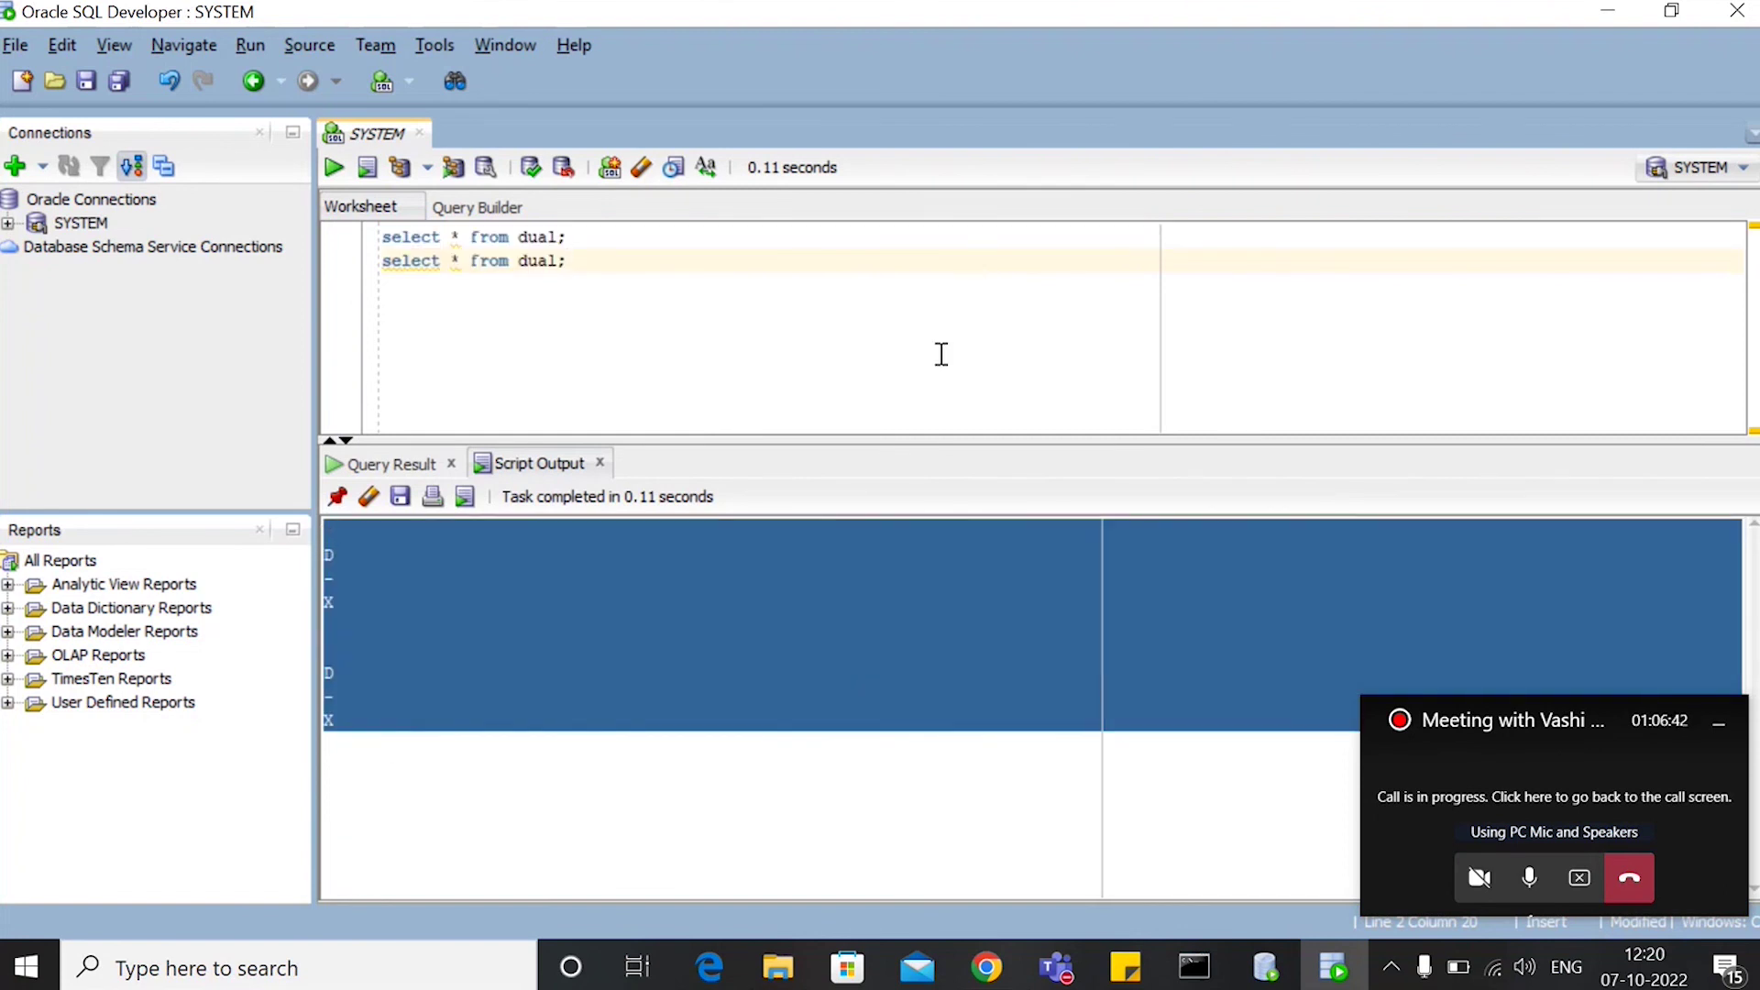